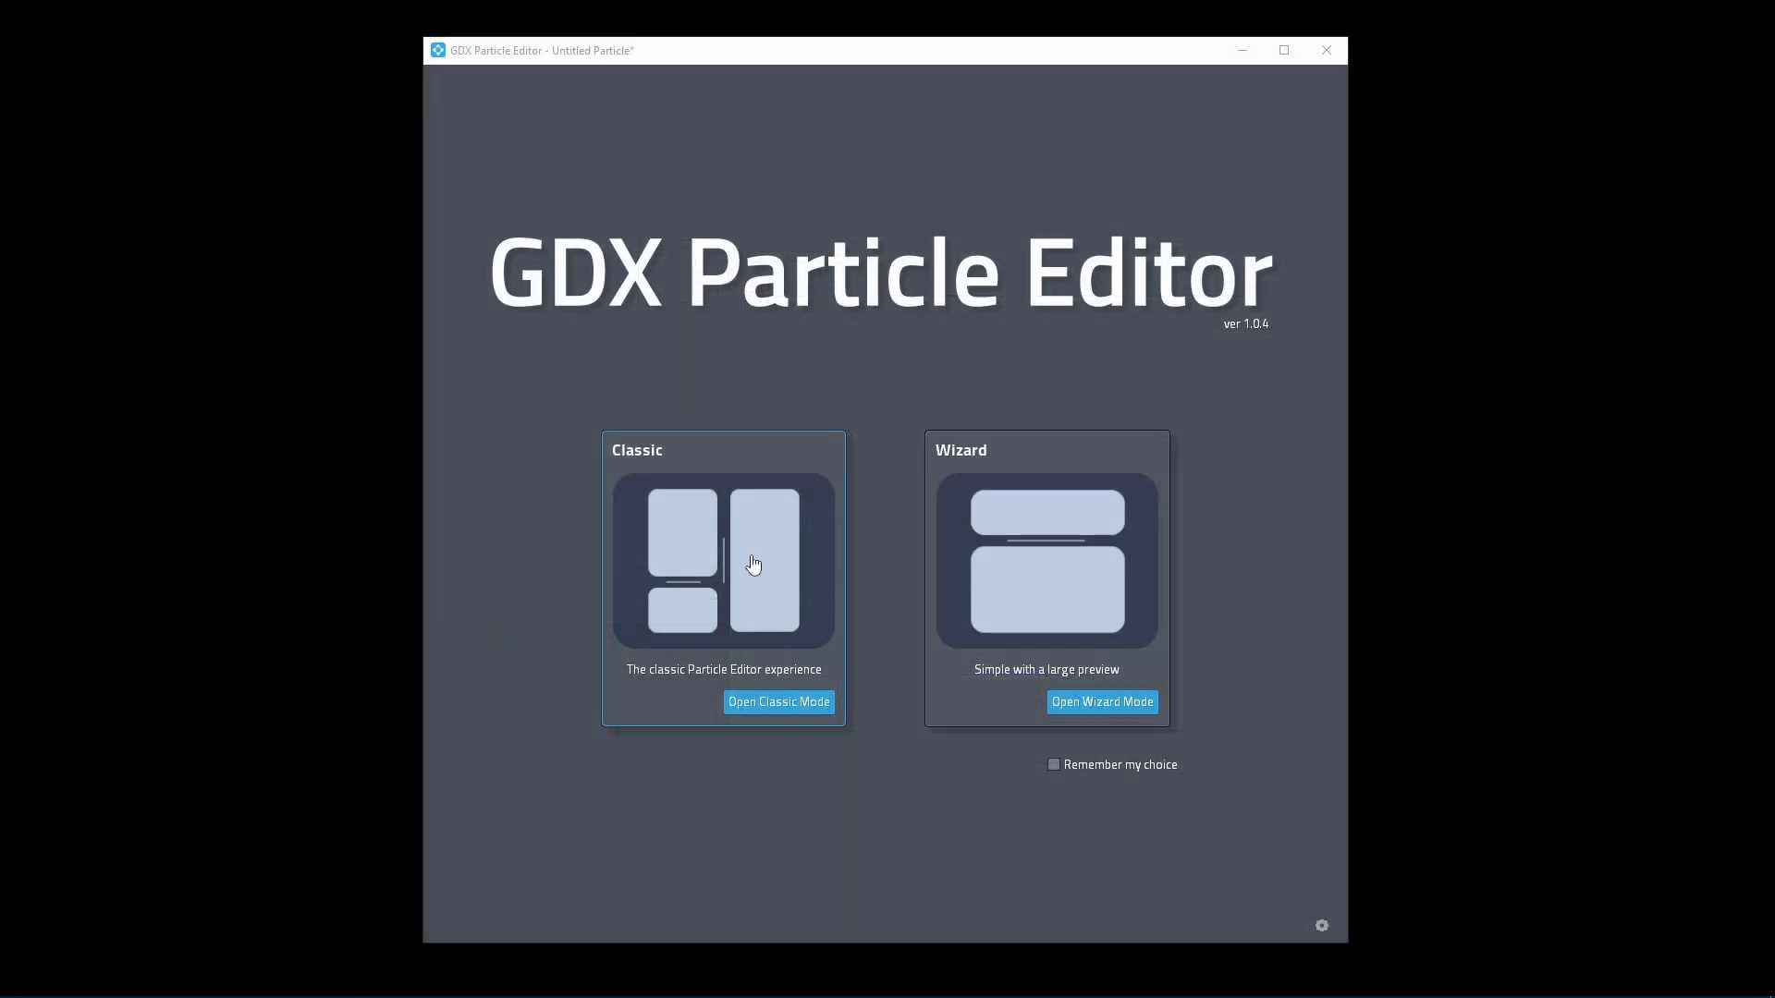
Open the particle editor in Classic mode and show the settings for the flame preview.
click(753, 564)
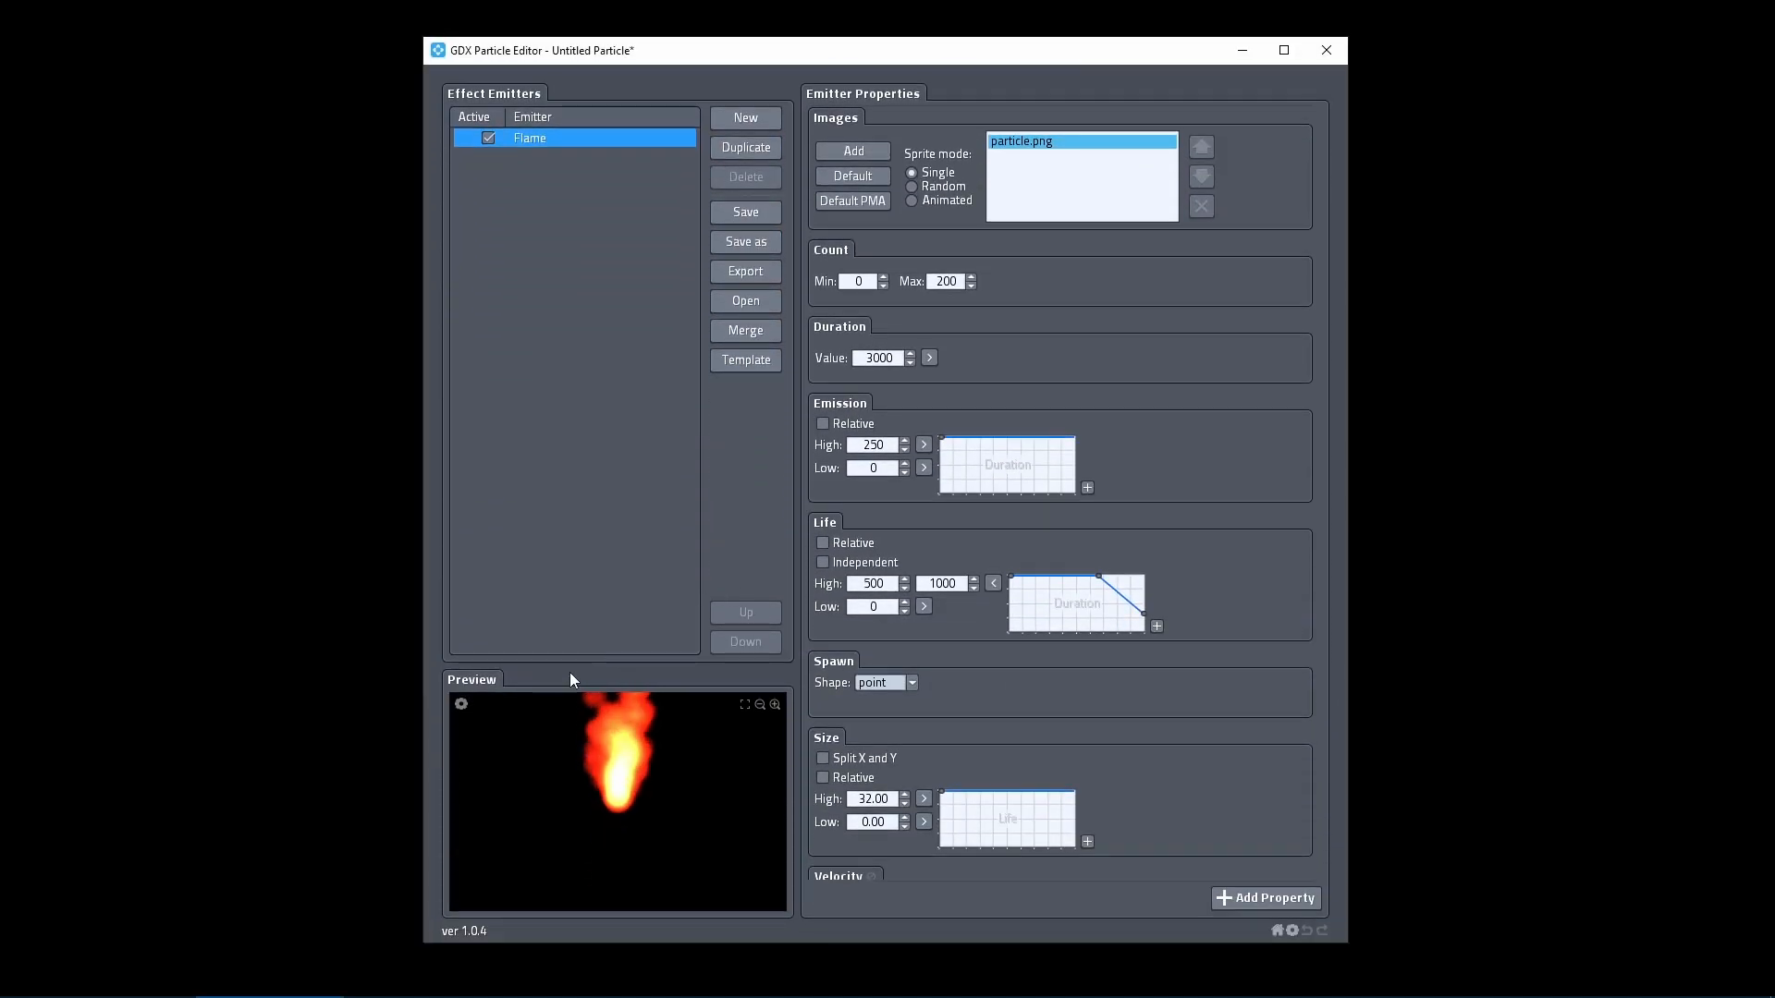
click(461, 704)
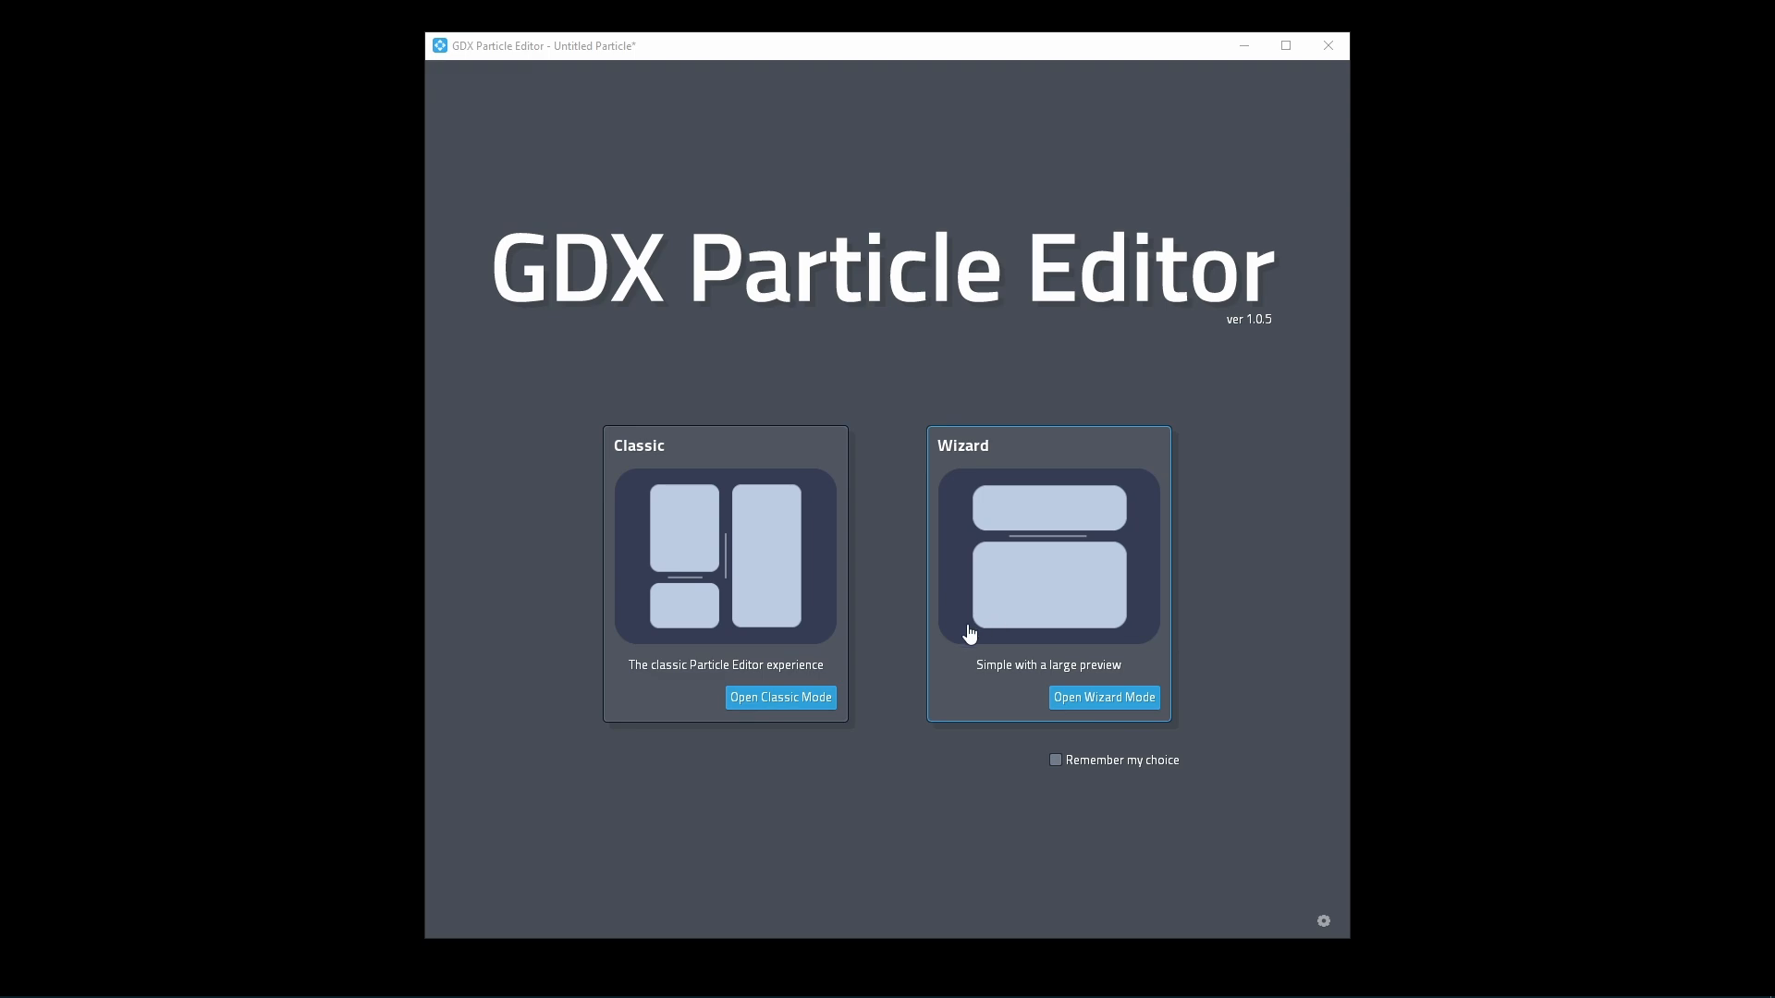
Open Classic mode and resize its panes by moving the dividers beside the preview and the emitter properties.
click(752, 610)
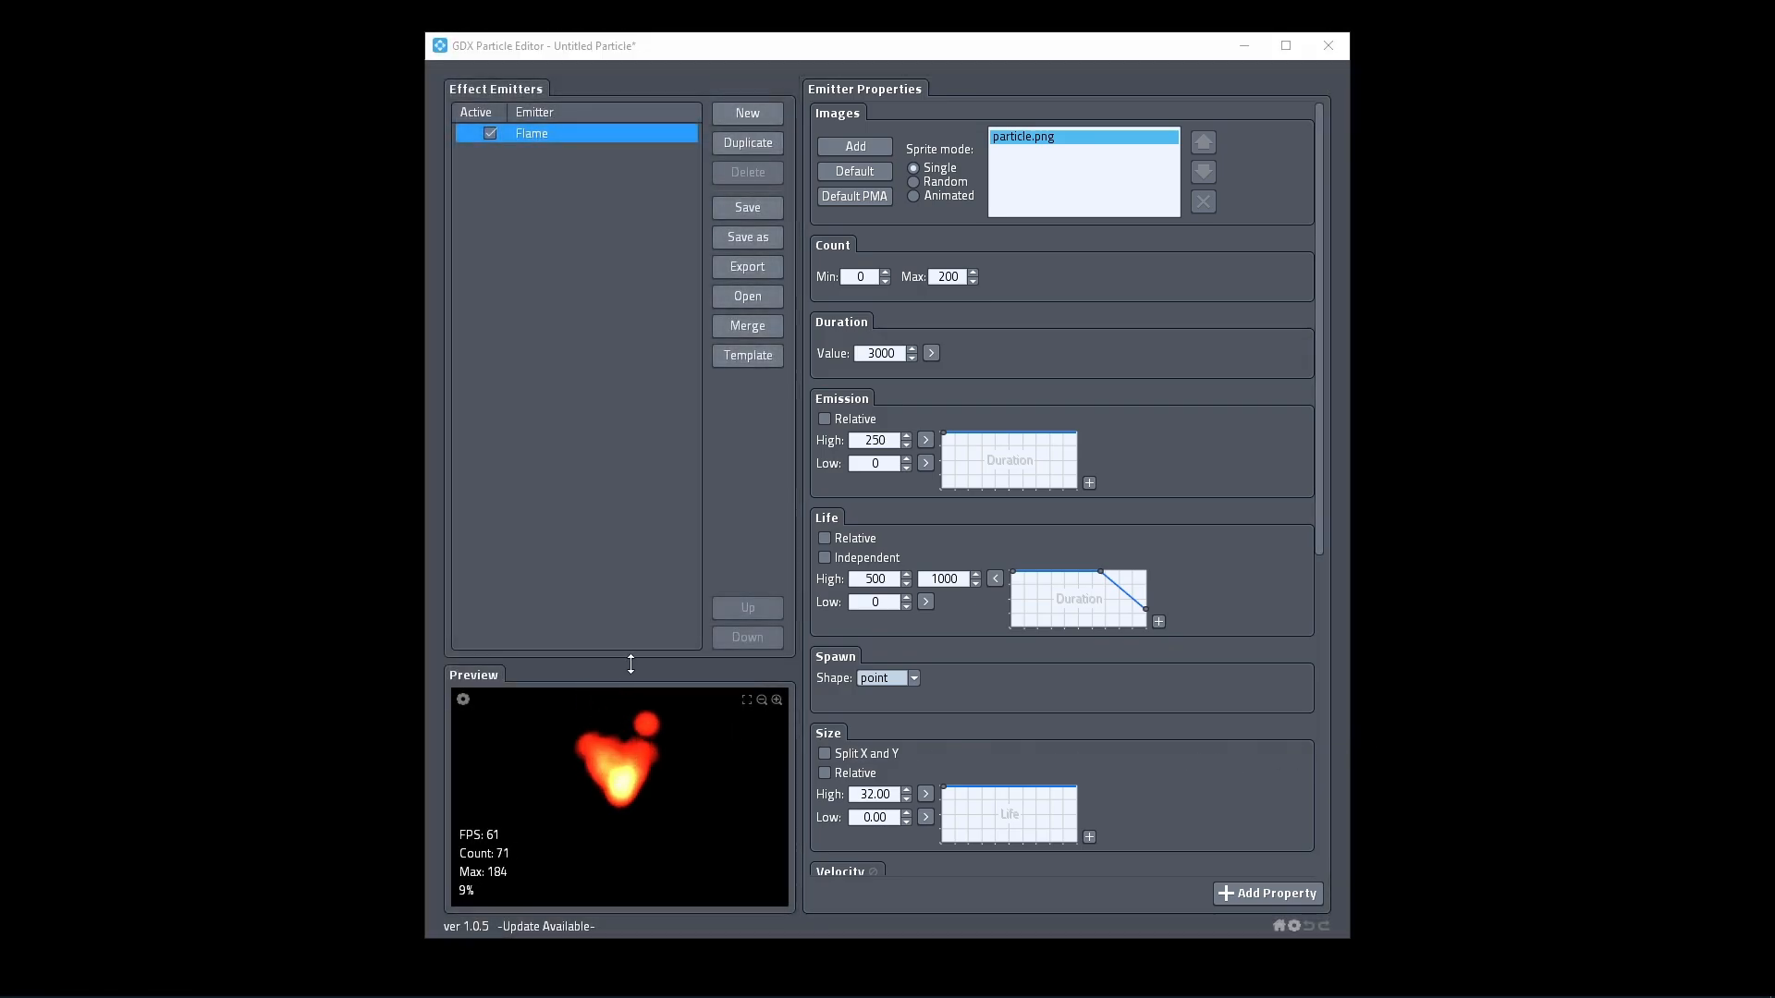
drag(631, 663, 686, 703)
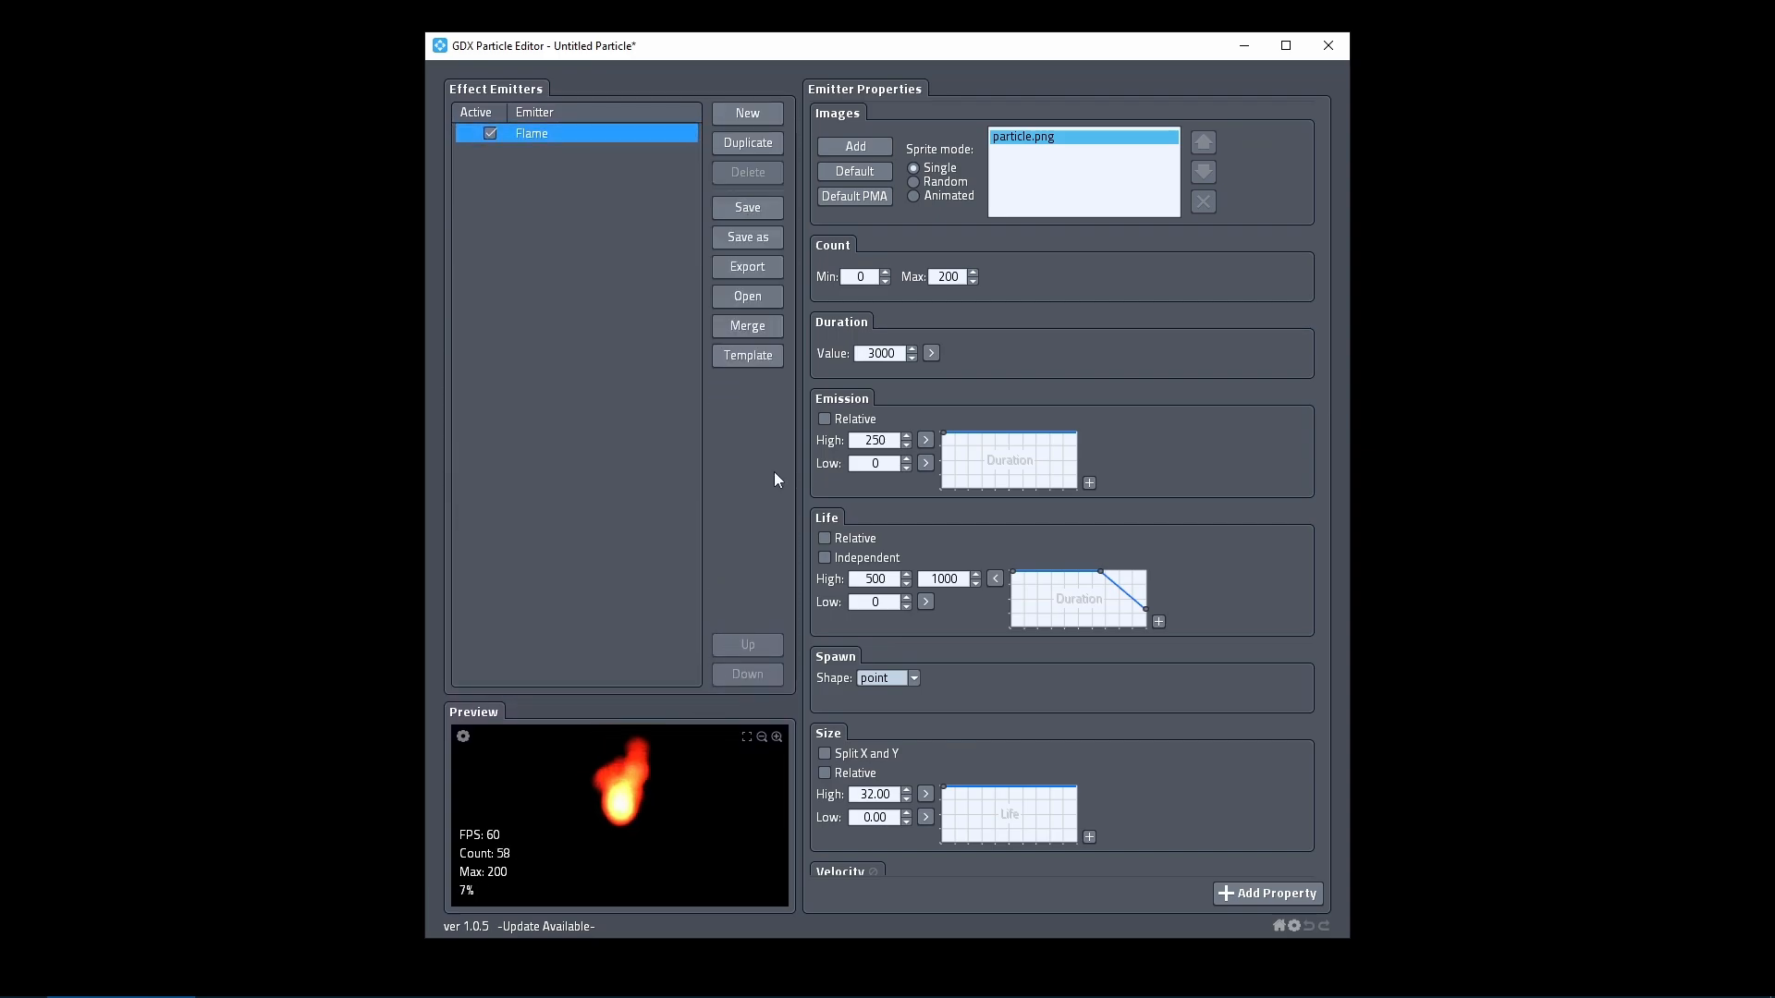
drag(799, 425, 856, 462)
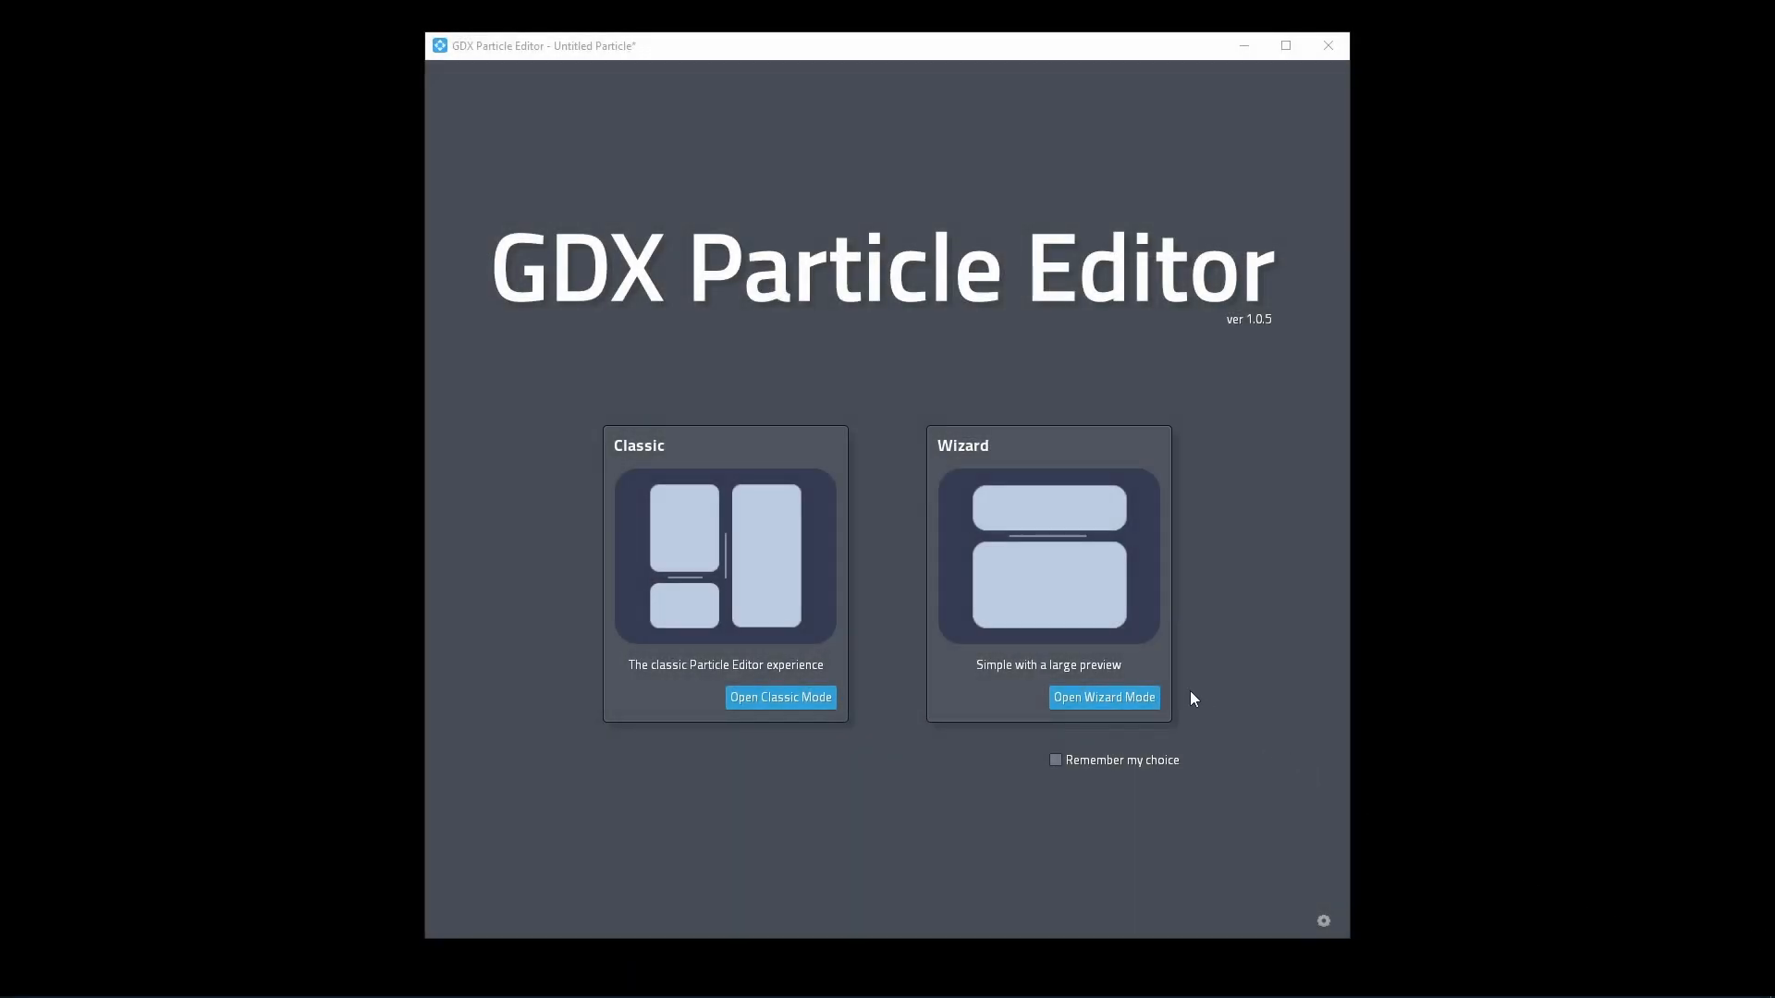
Open Wizard mode and examine its pages from Start through Effect Emitters and Emitter Properties to Summary and back.
click(1092, 627)
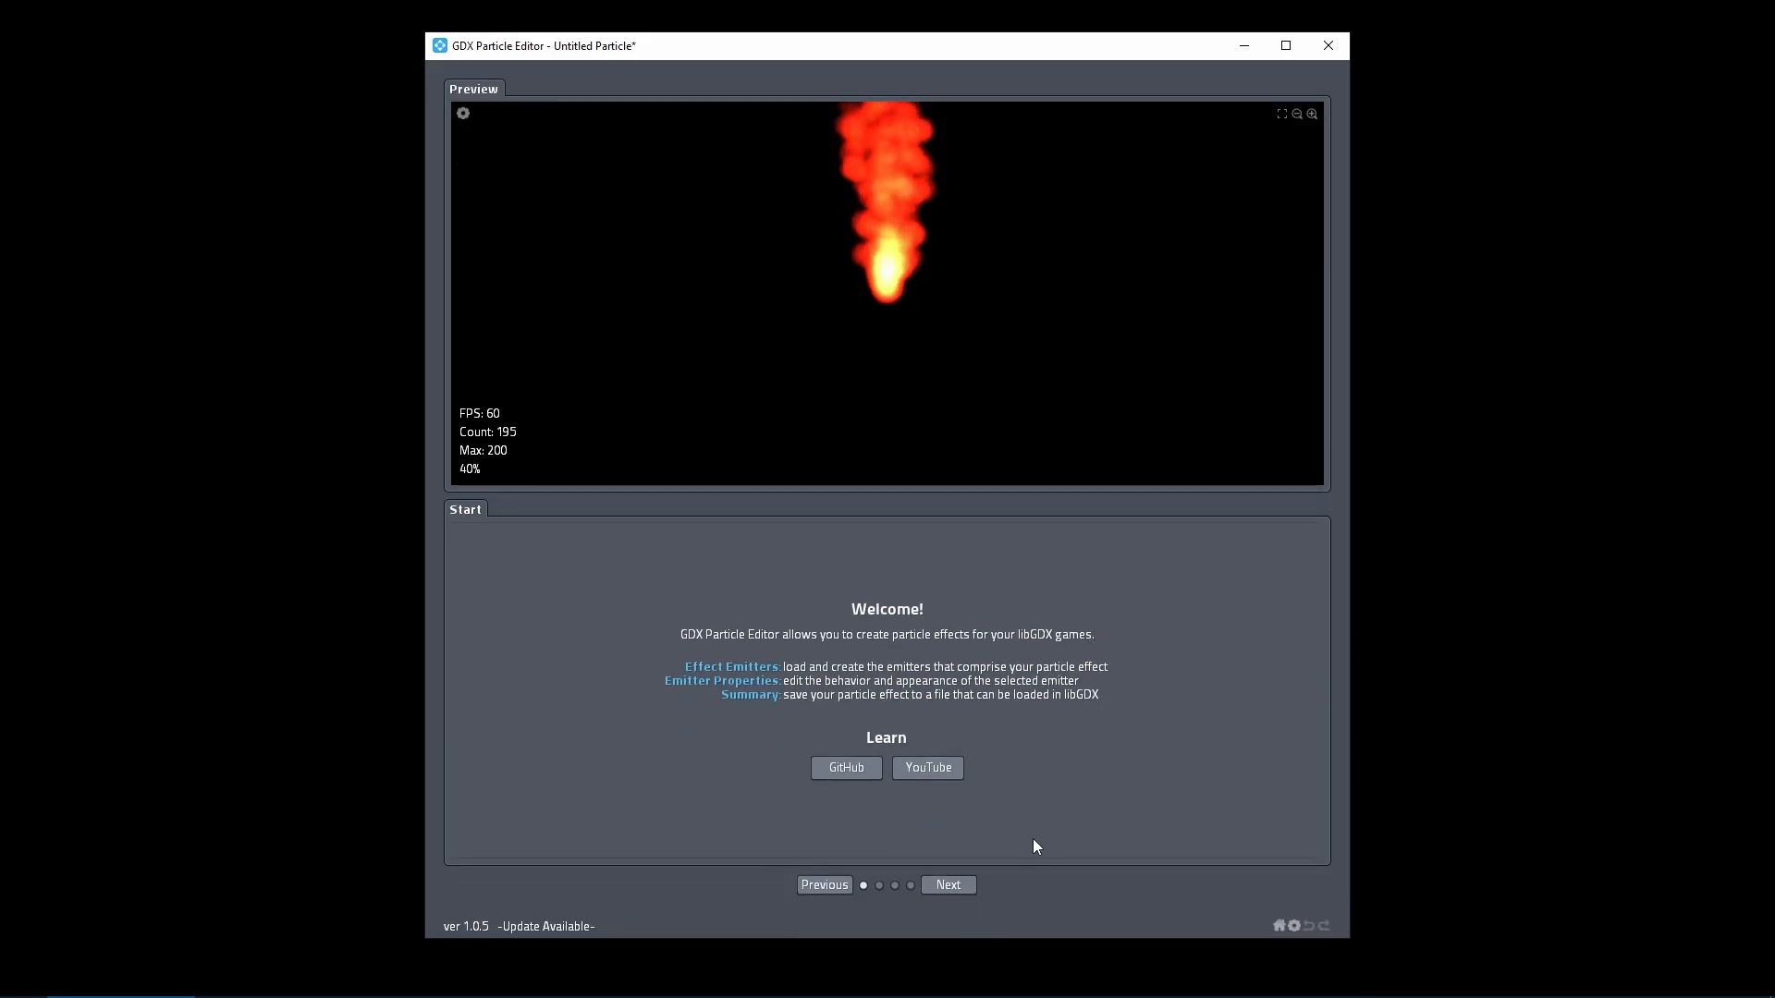
click(948, 889)
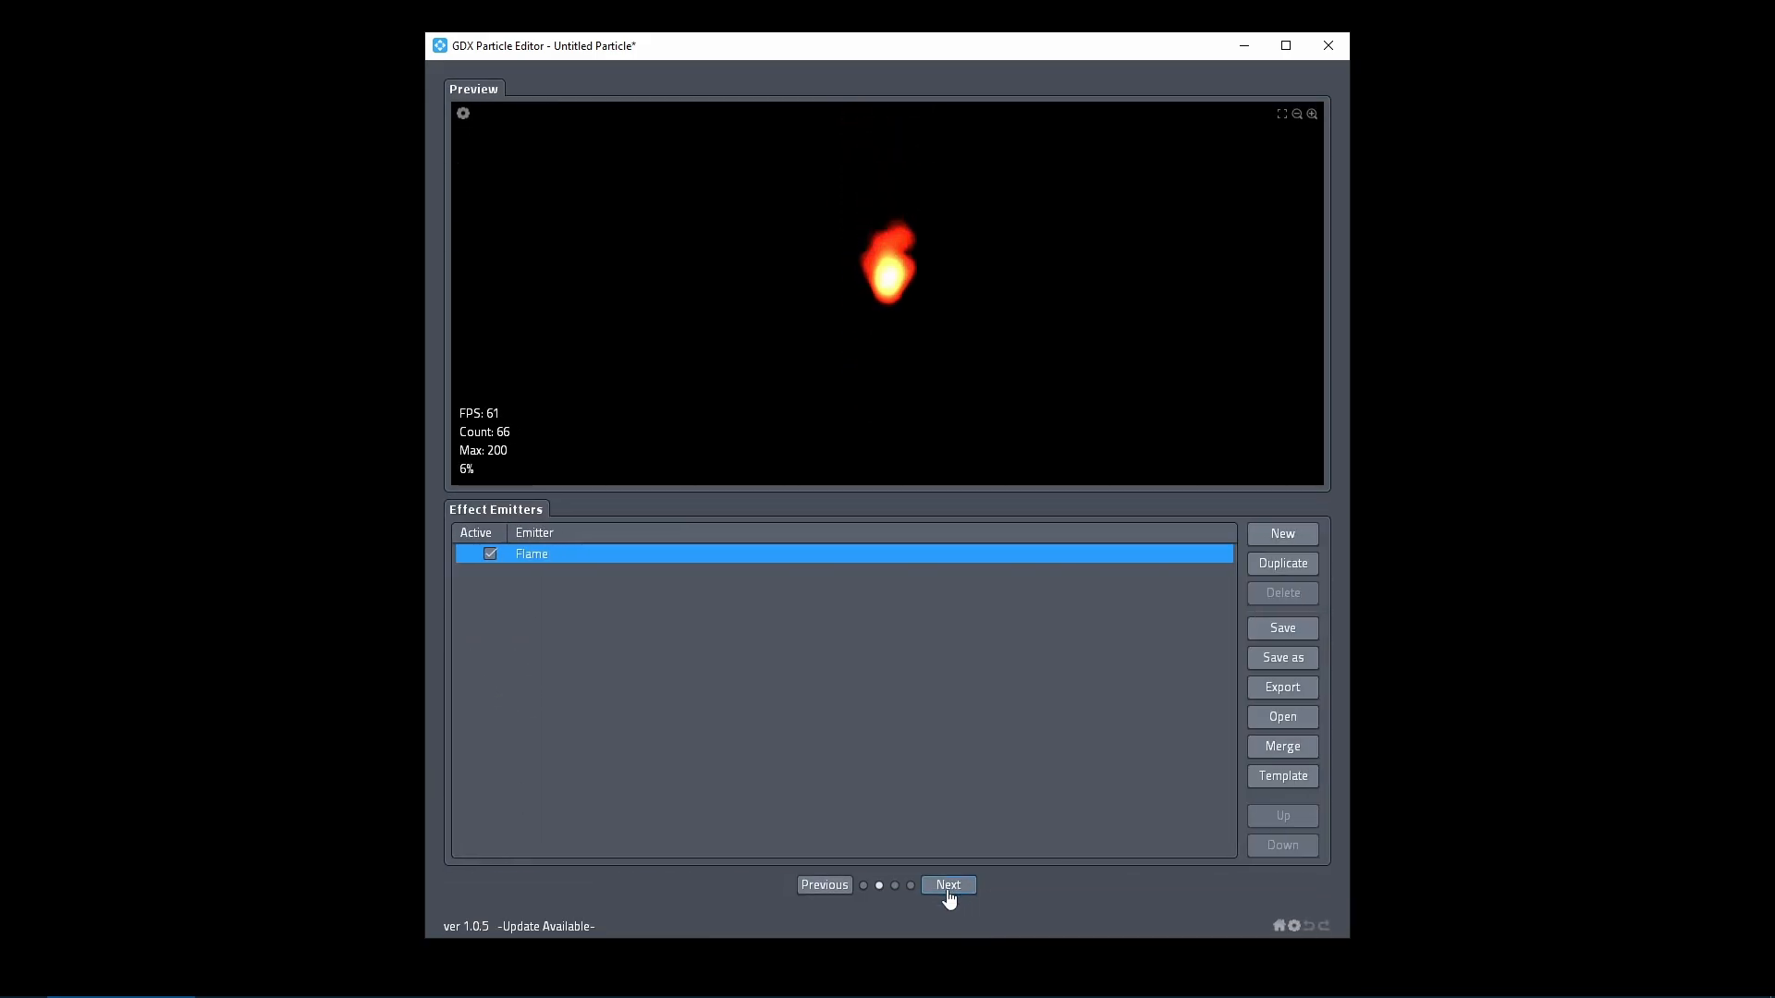
click(947, 890)
click(948, 889)
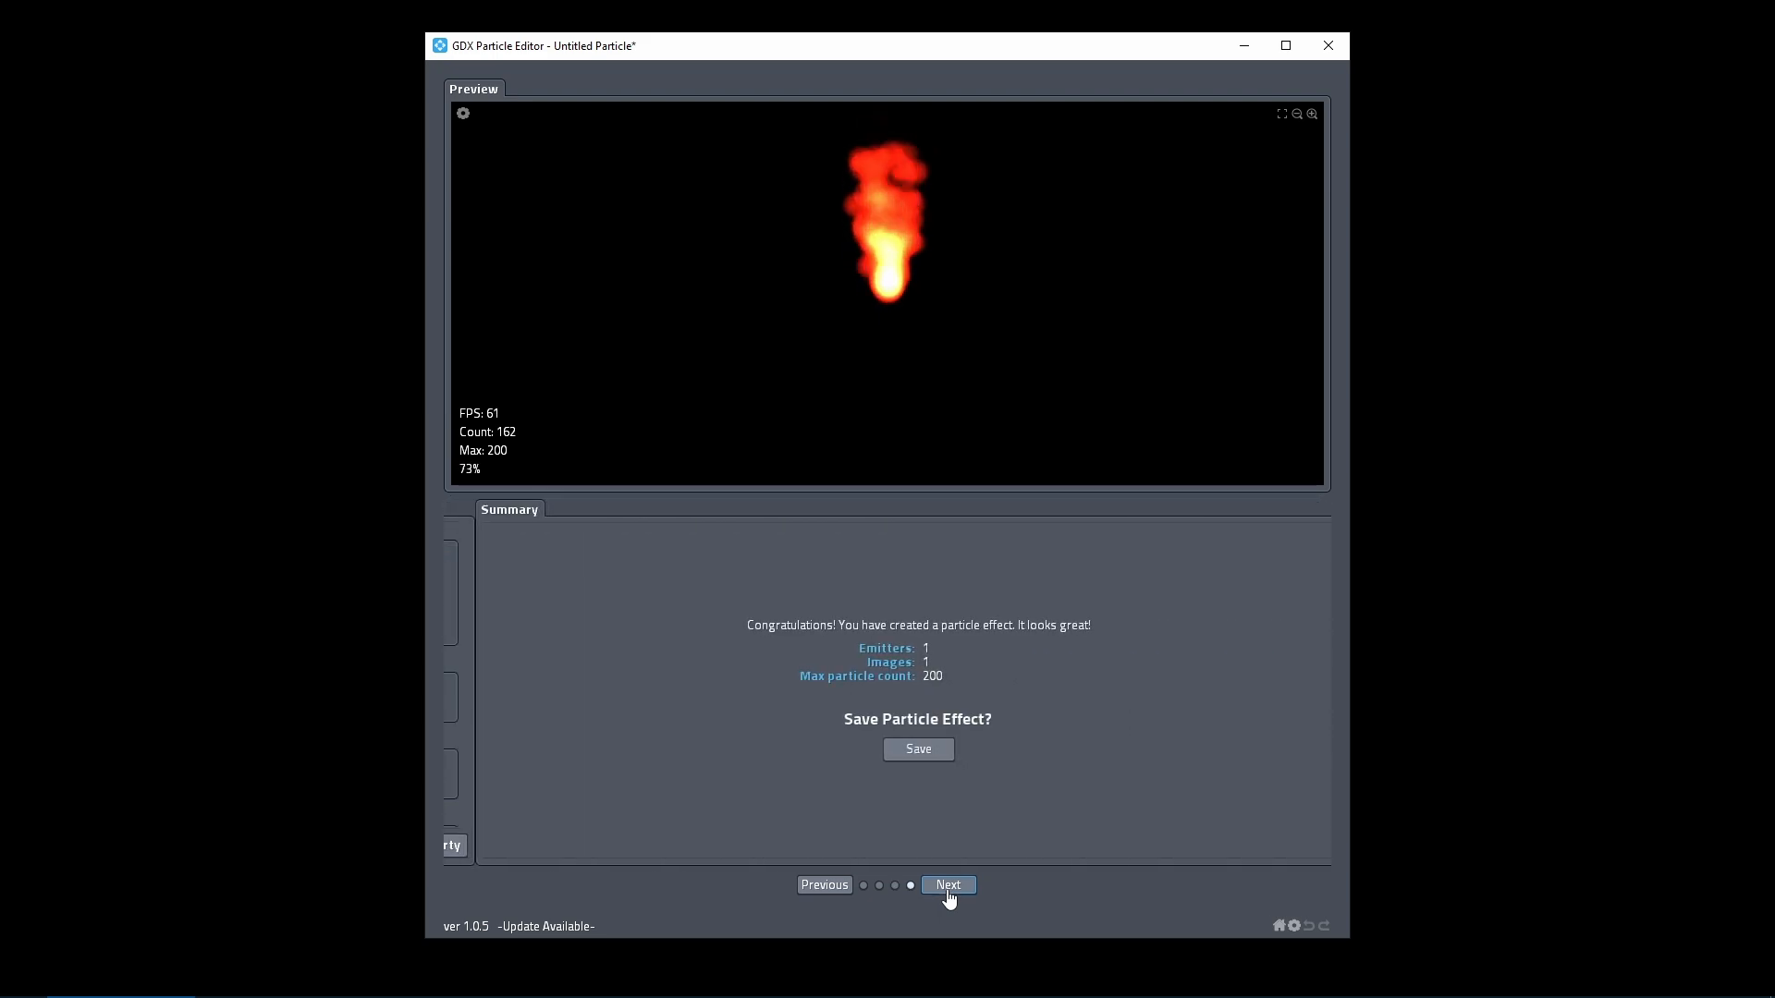
click(829, 887)
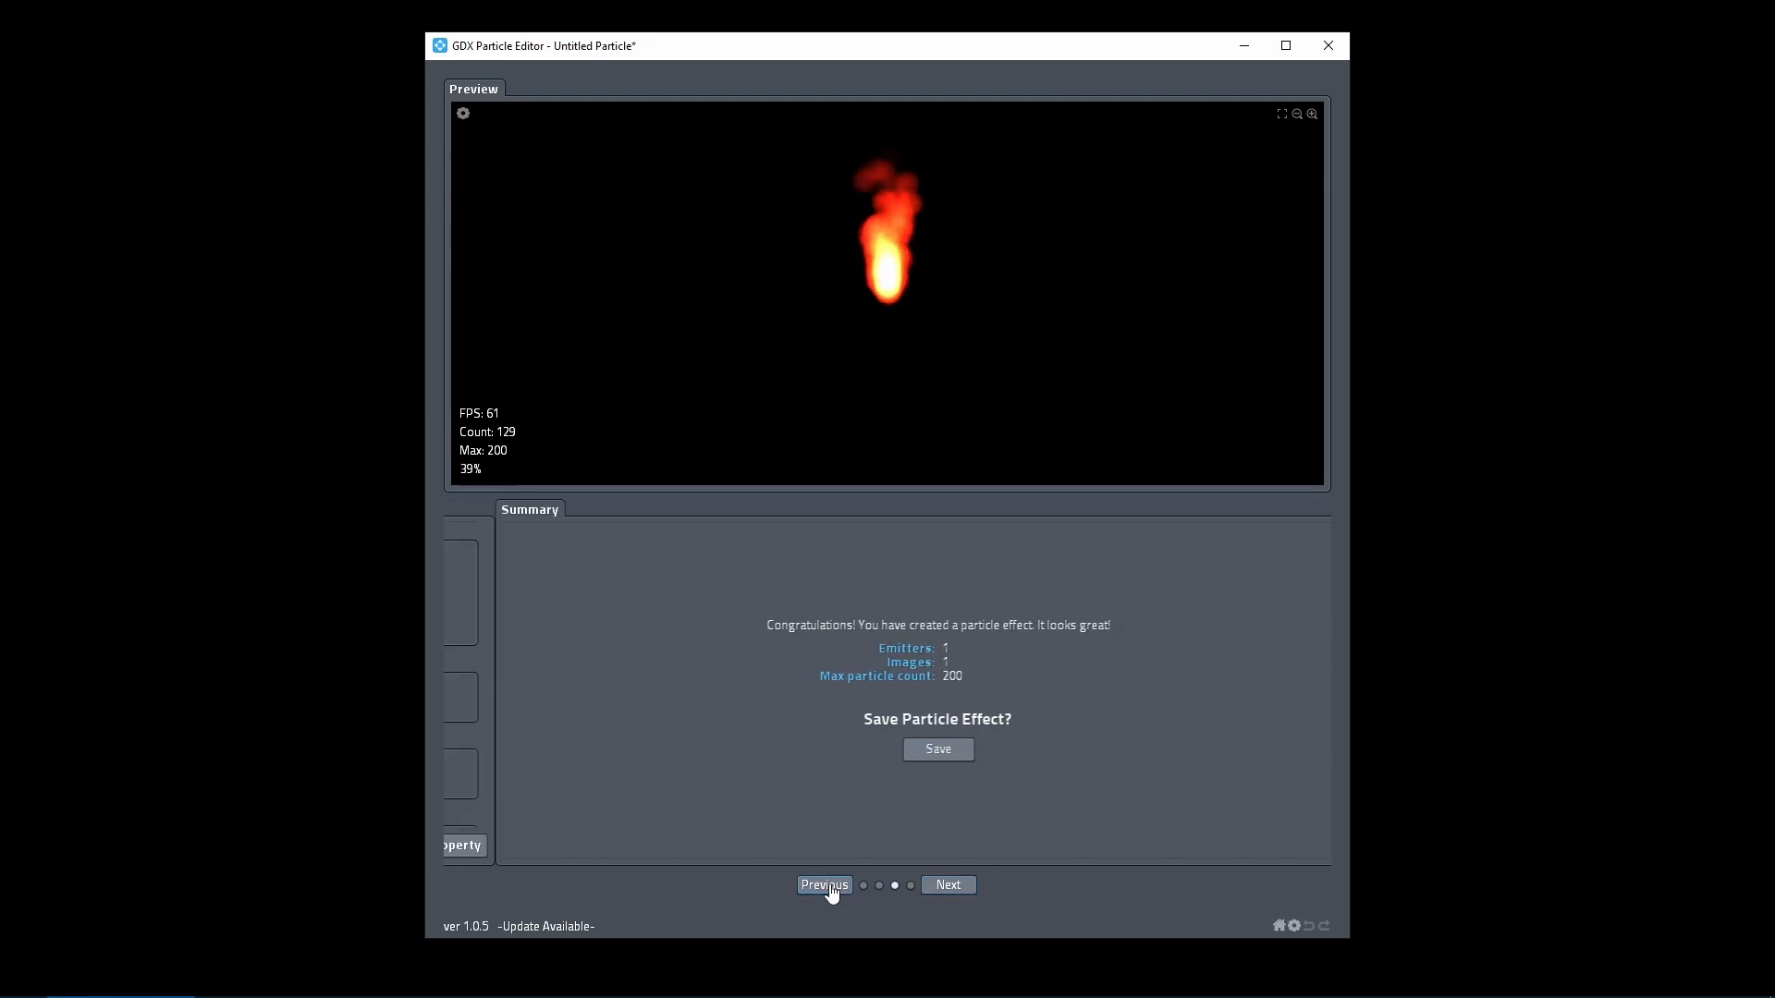
click(829, 887)
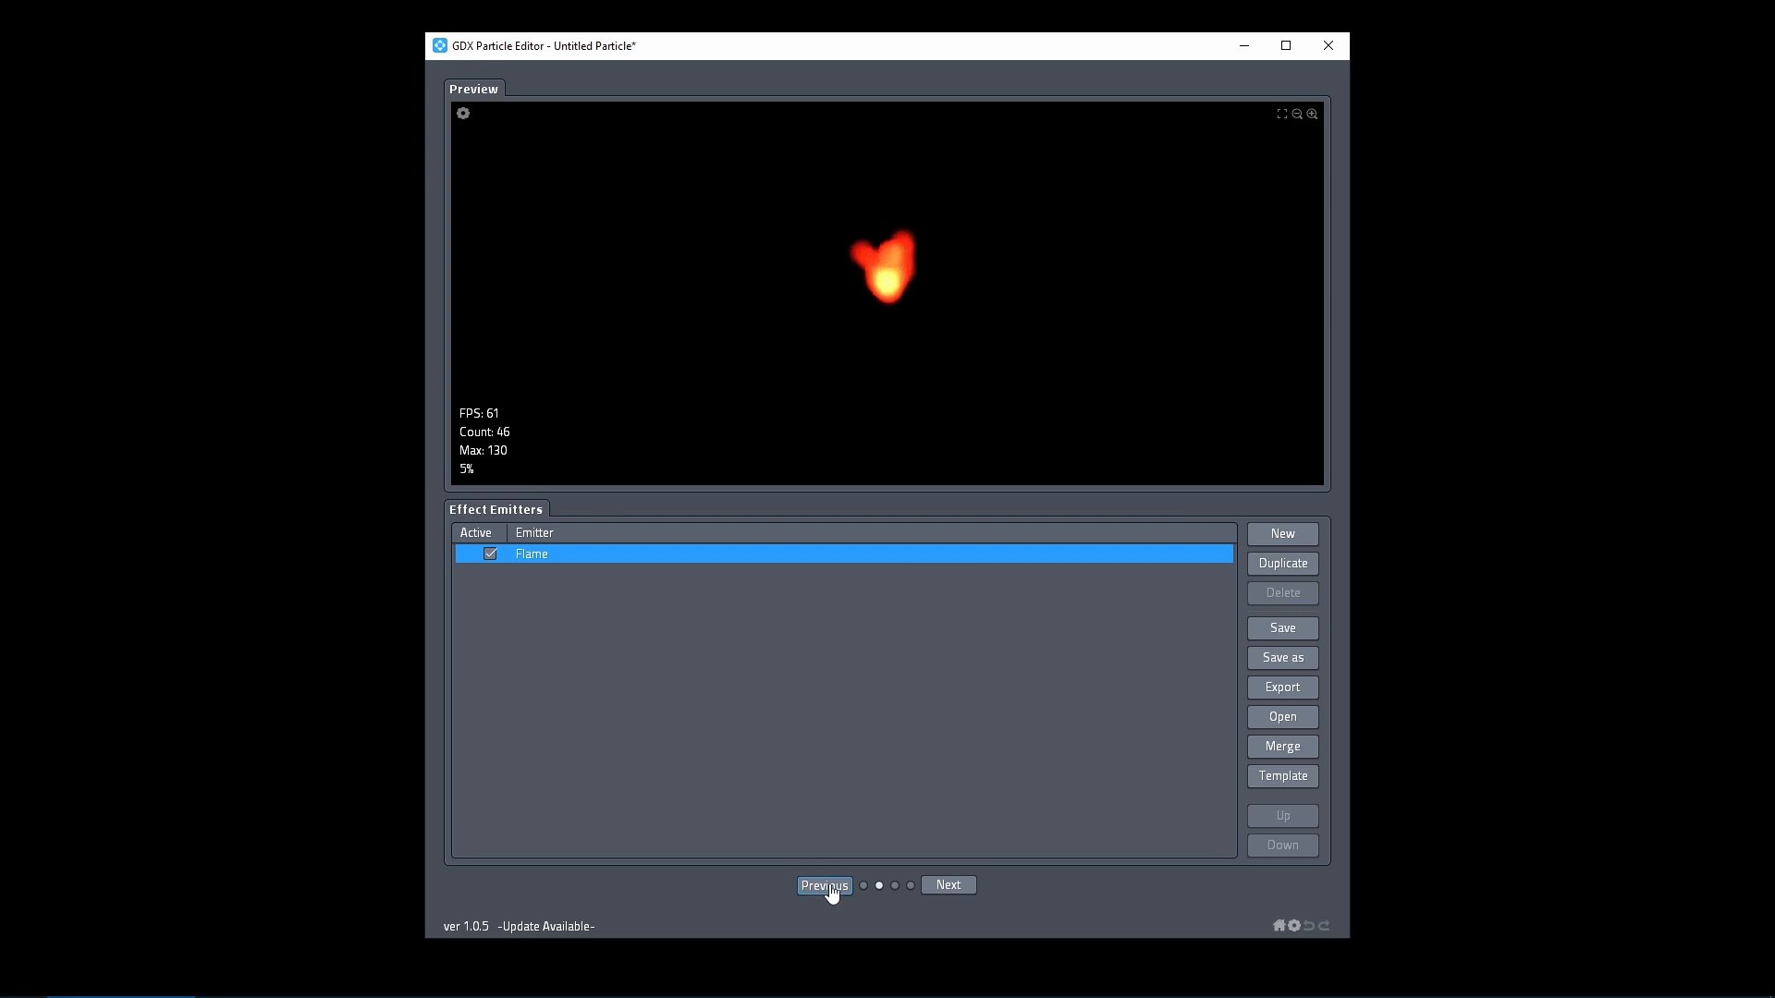
click(830, 887)
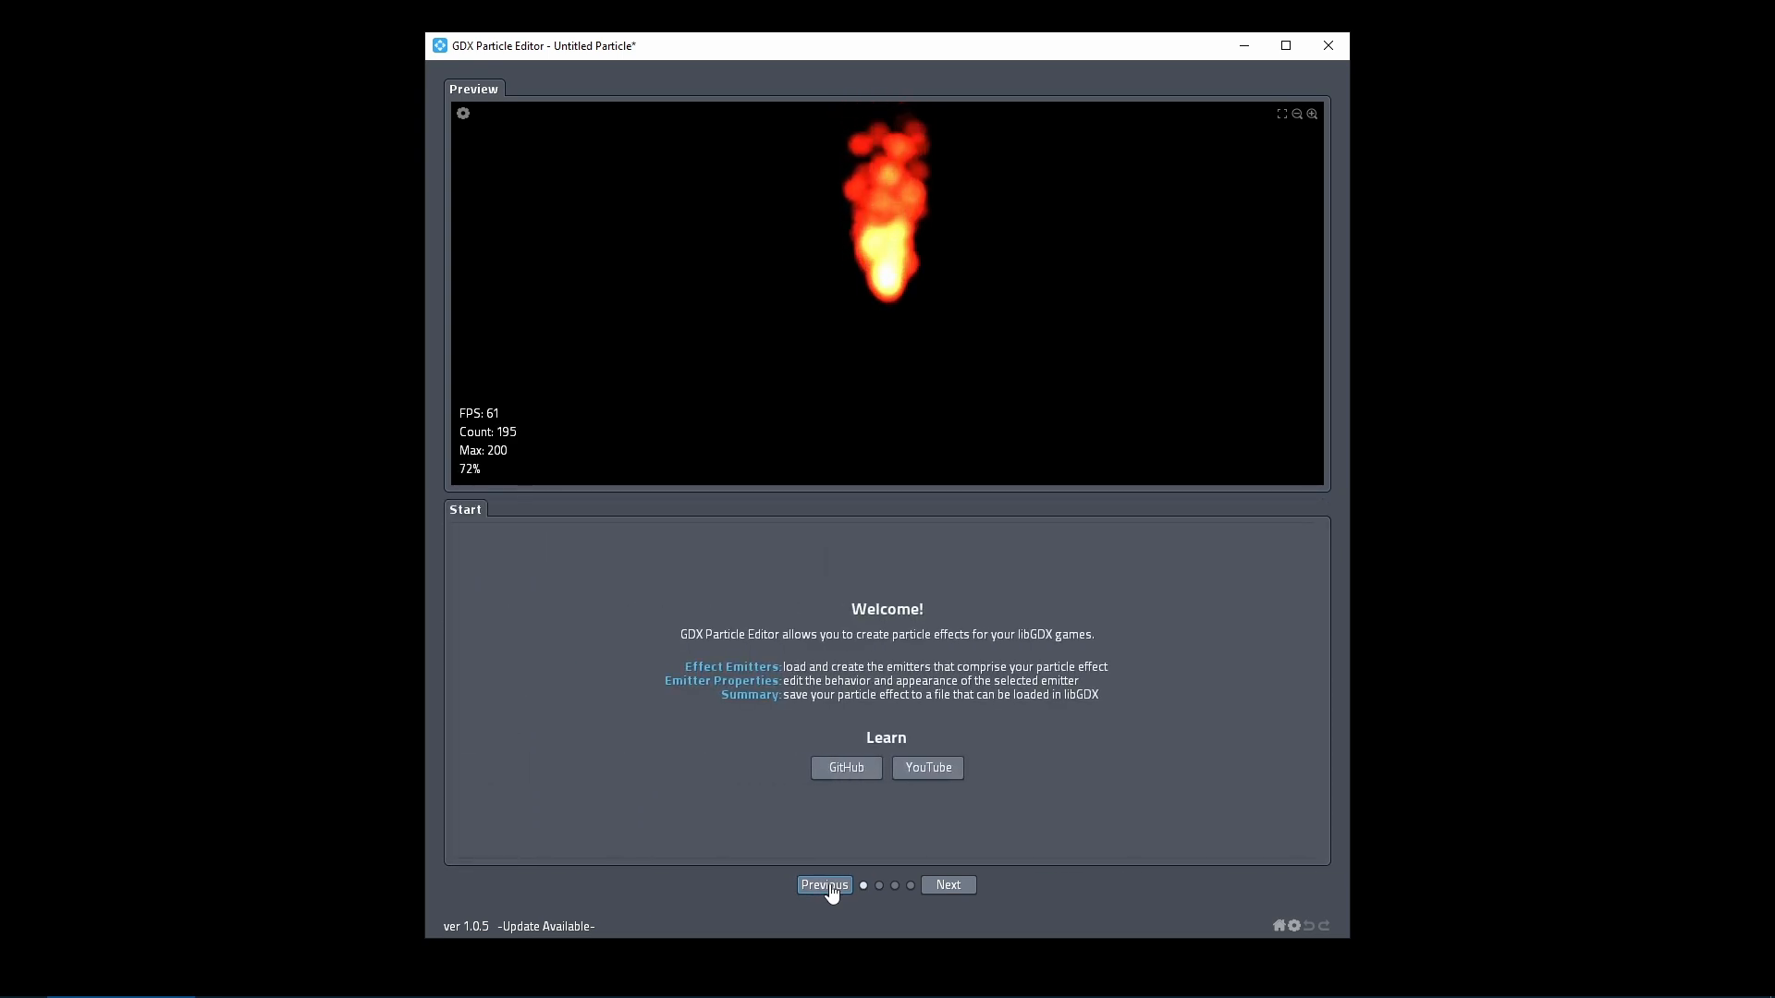
Return to the start screen, enable Remember my choice and open Wizard mode.
click(1277, 927)
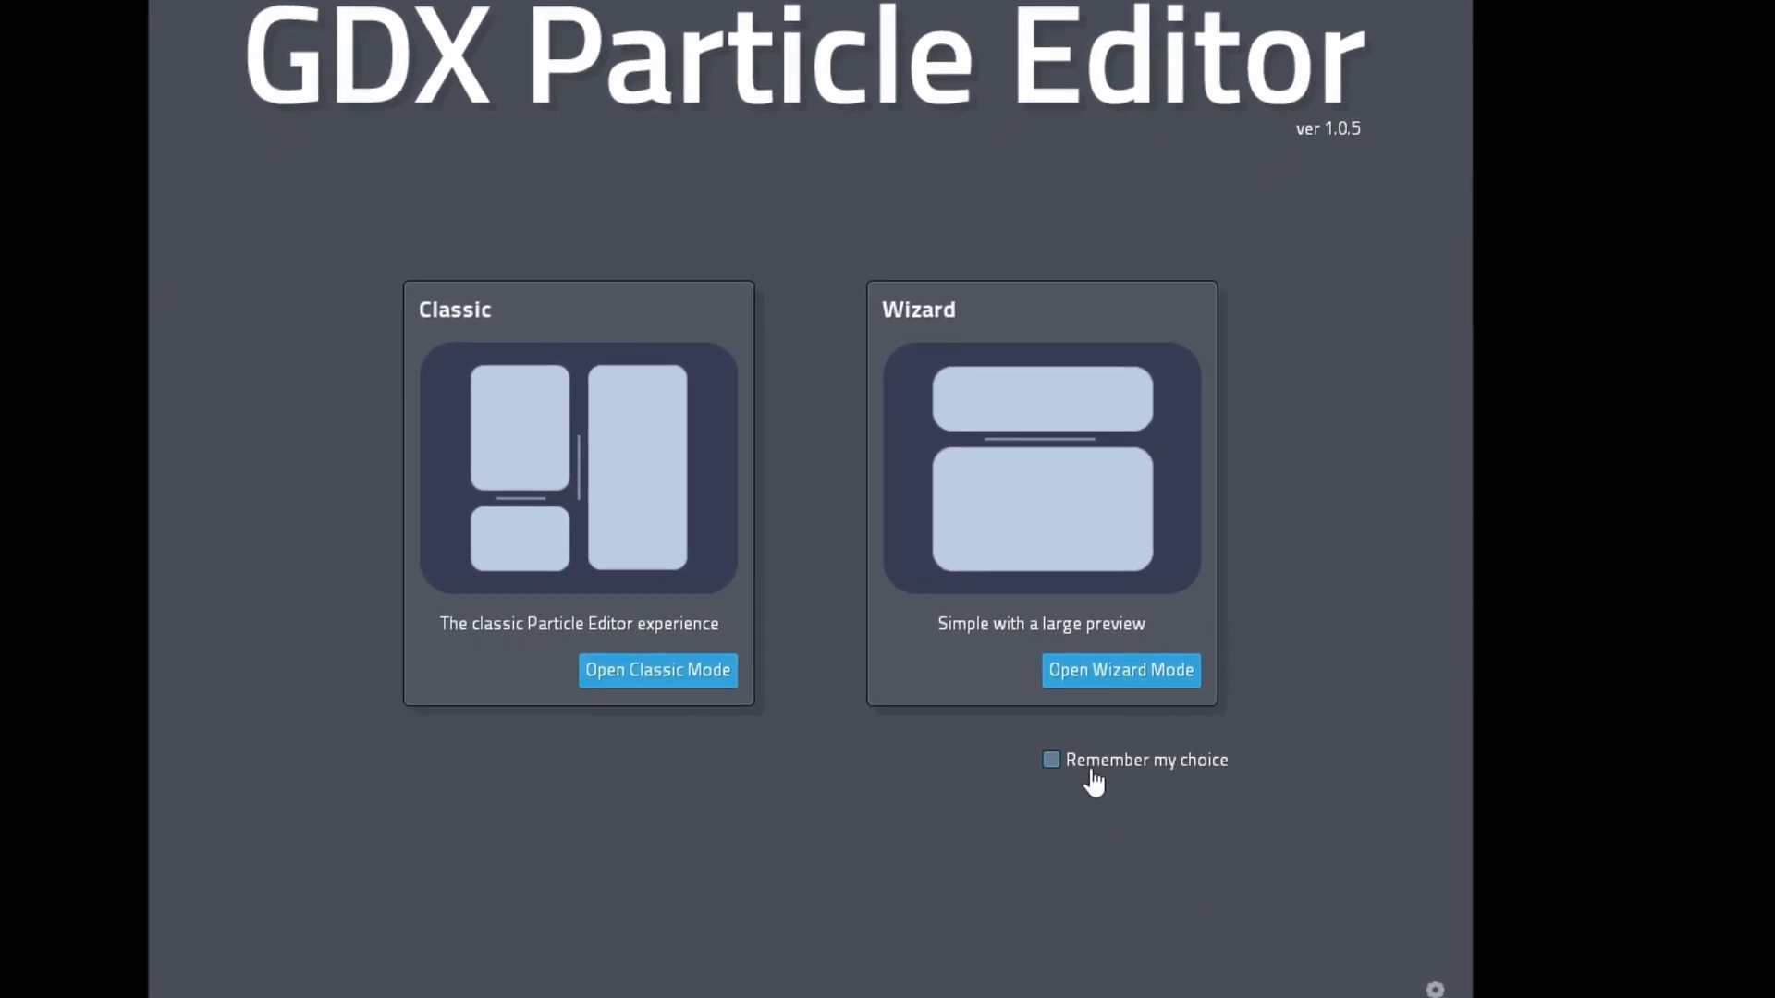
click(1093, 781)
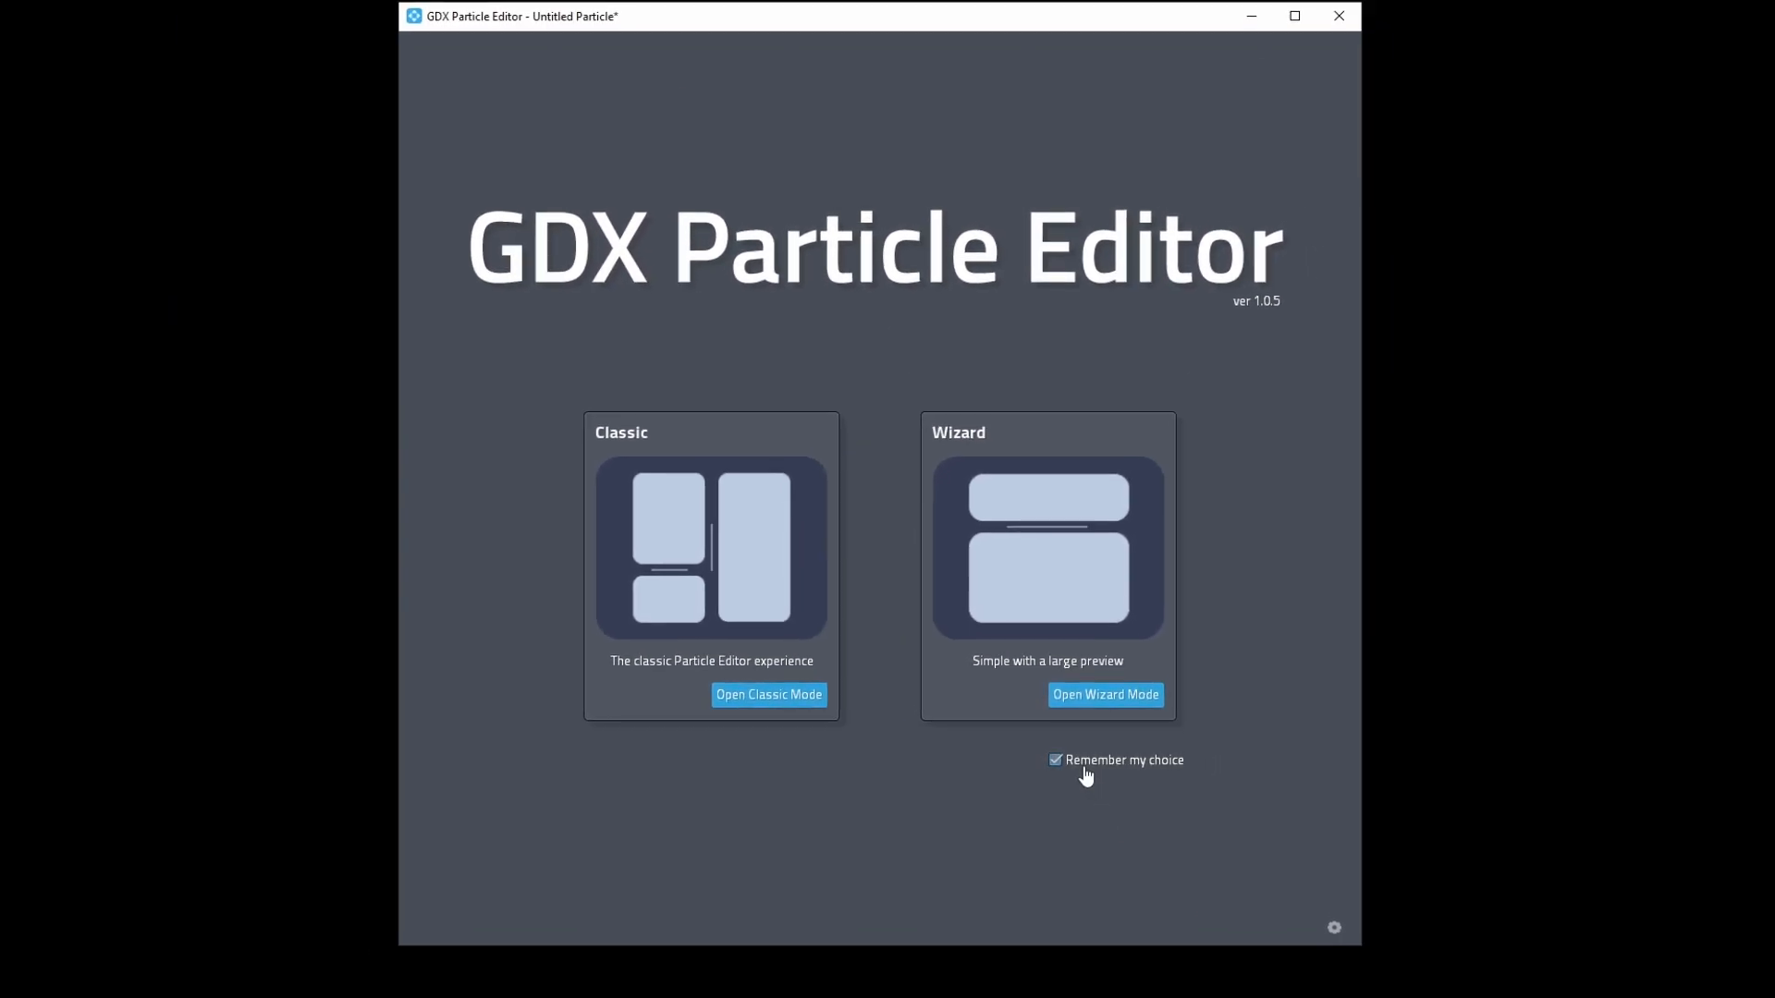
click(1047, 617)
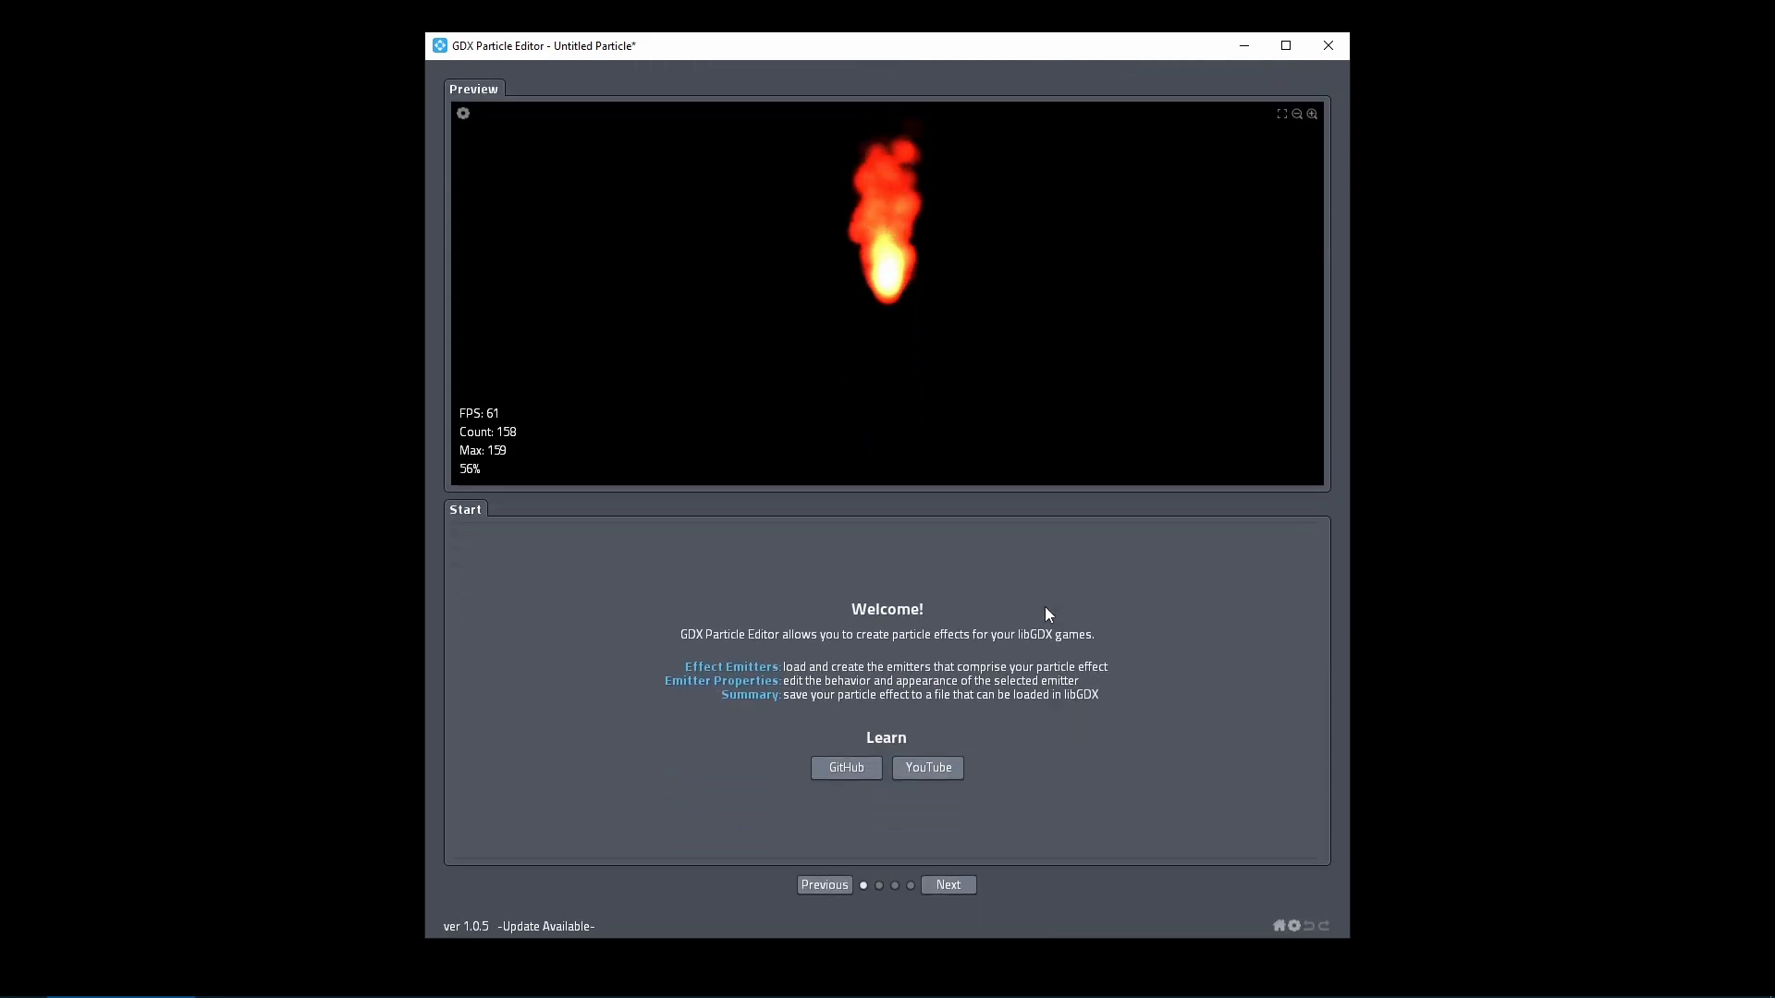
Zoom the flame preview in and out, and reset the preview to its default view.
scroll(1047, 614, down, 1)
scroll(1046, 610, down, 10)
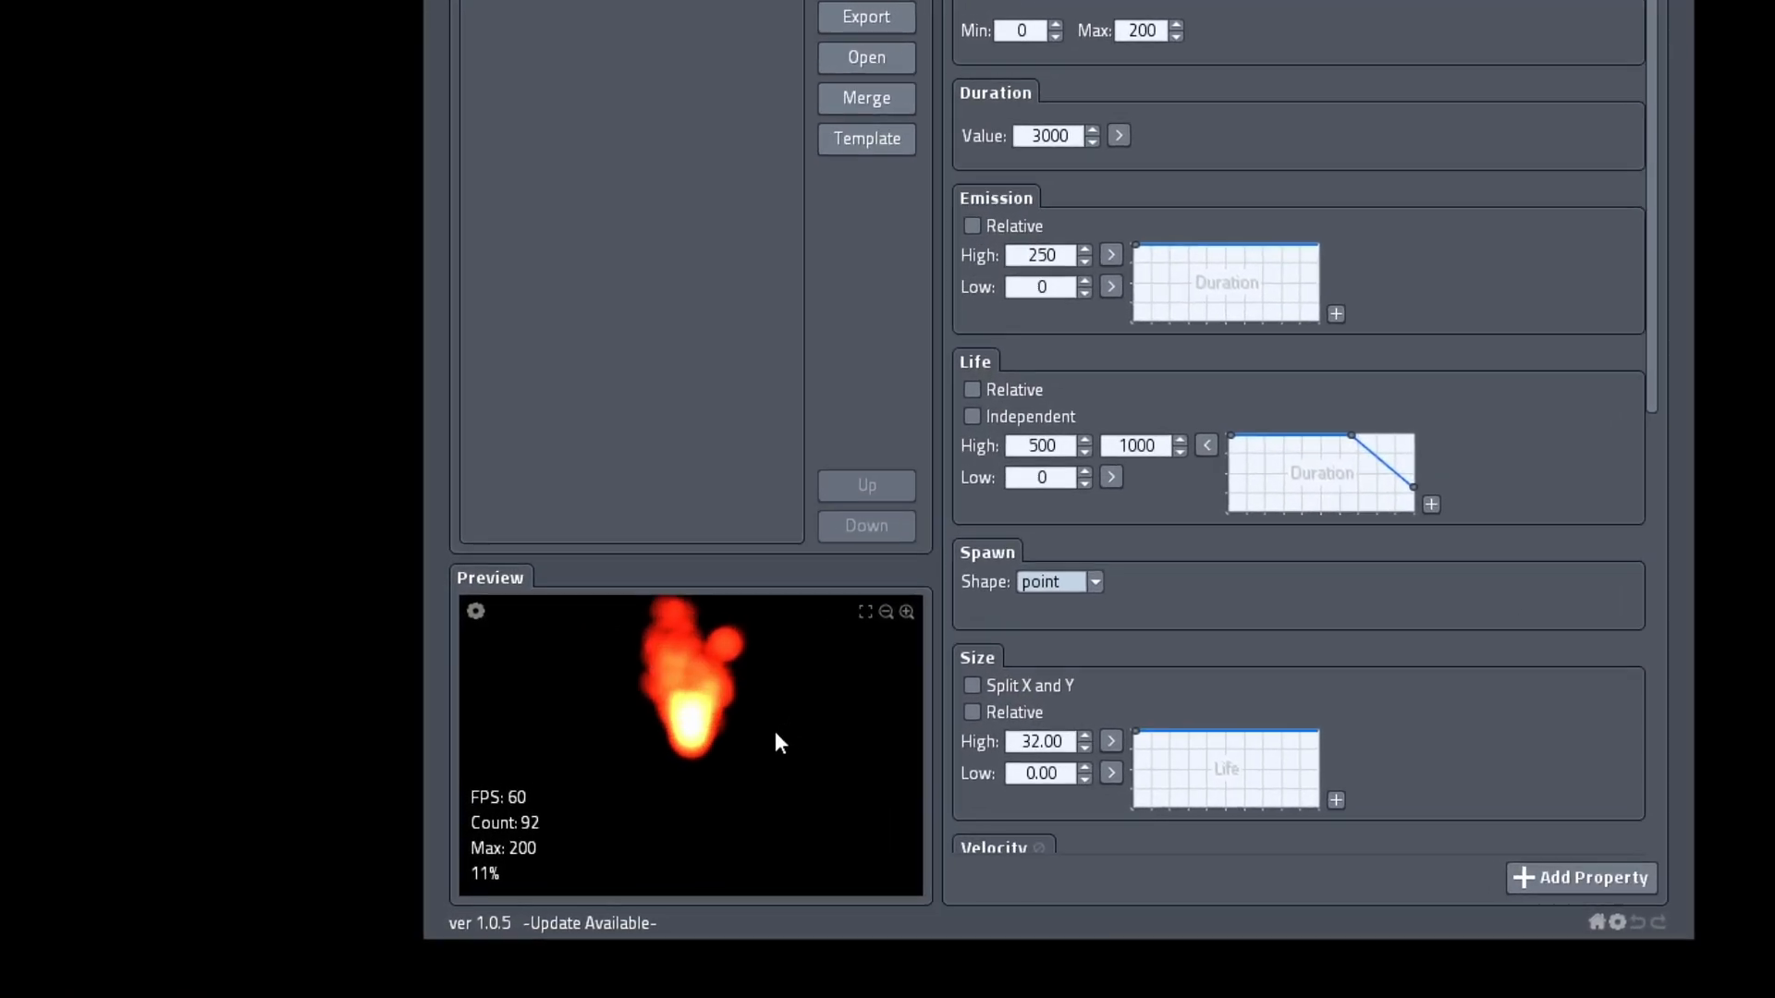
drag(942, 573, 868, 682)
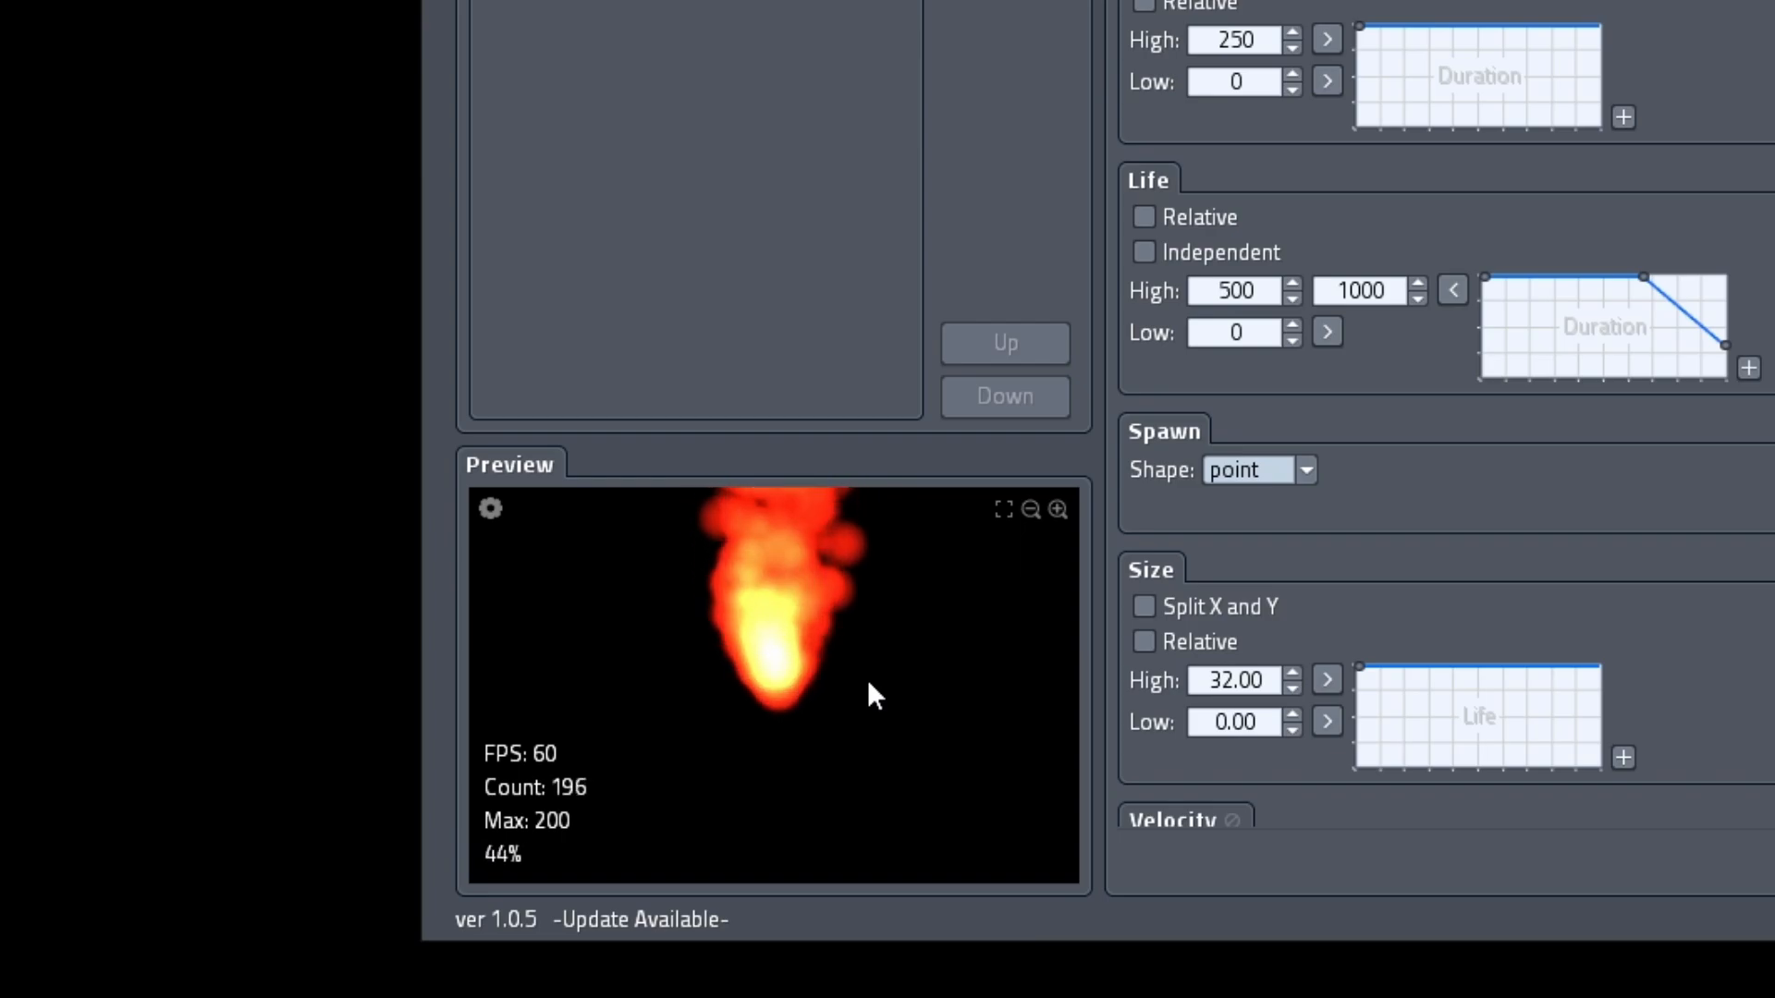
click(1058, 509)
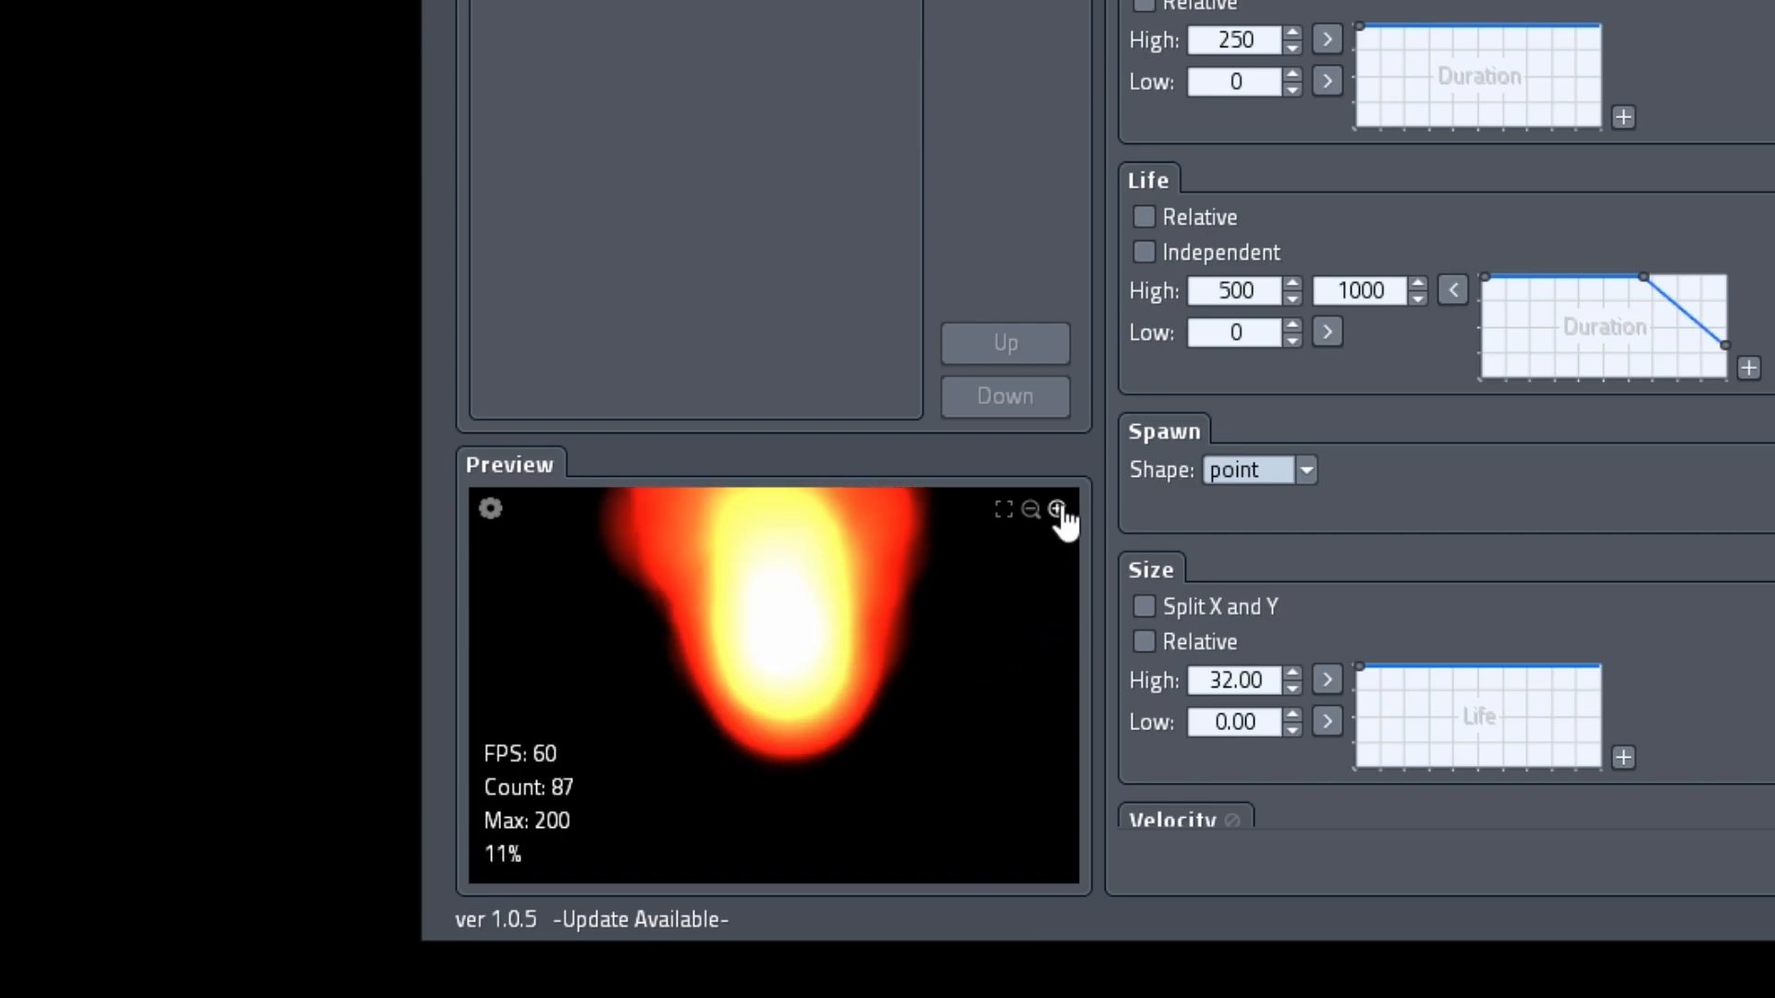
click(1057, 509)
click(1057, 509)
click(1030, 509)
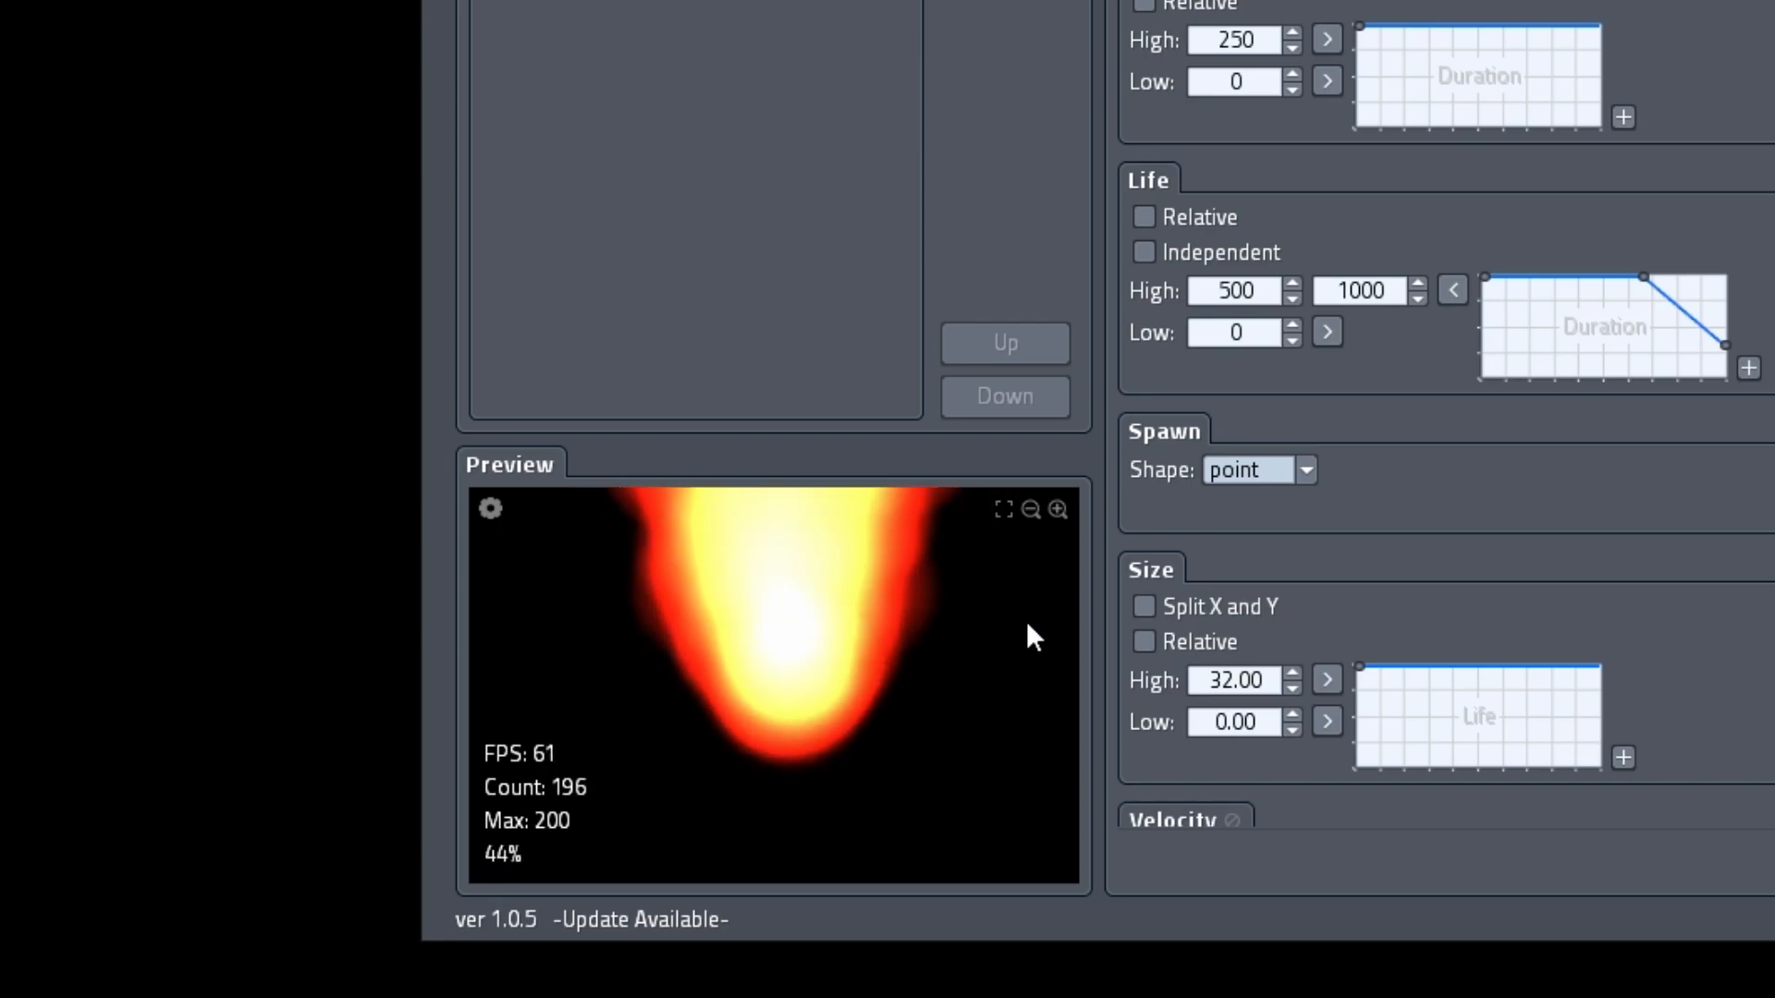
click(1004, 509)
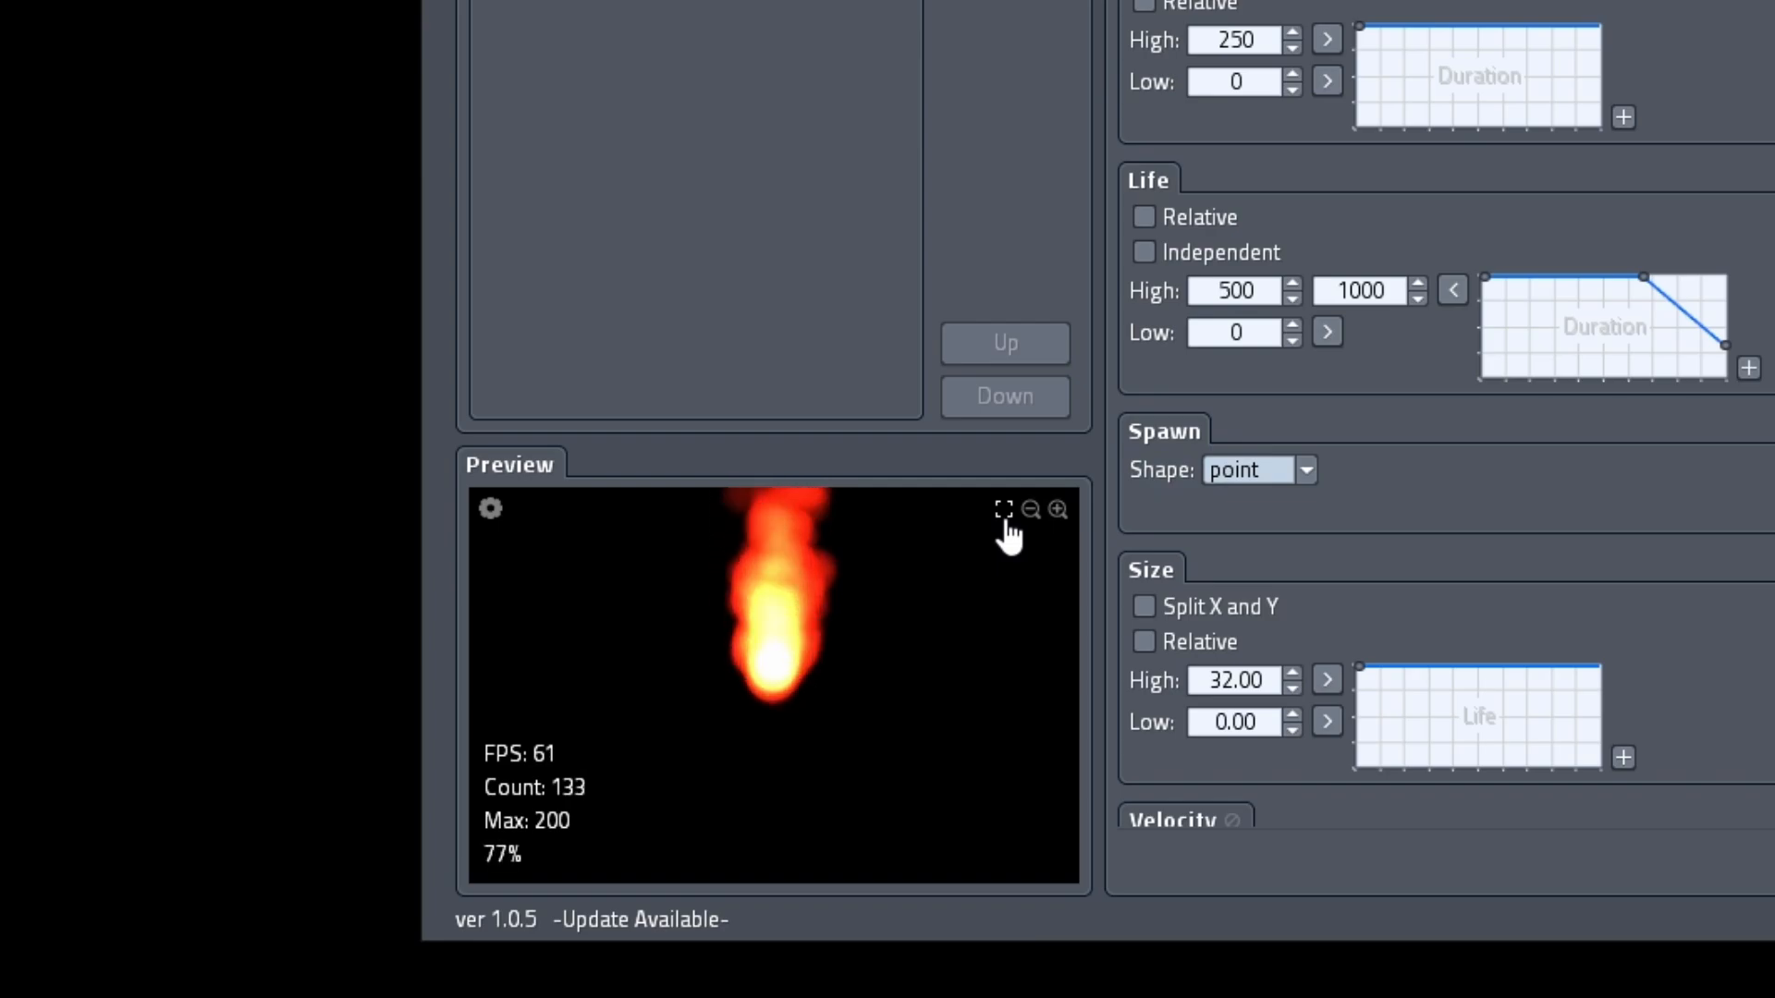
Move the flame effect to different spots across the preview.
click(993, 682)
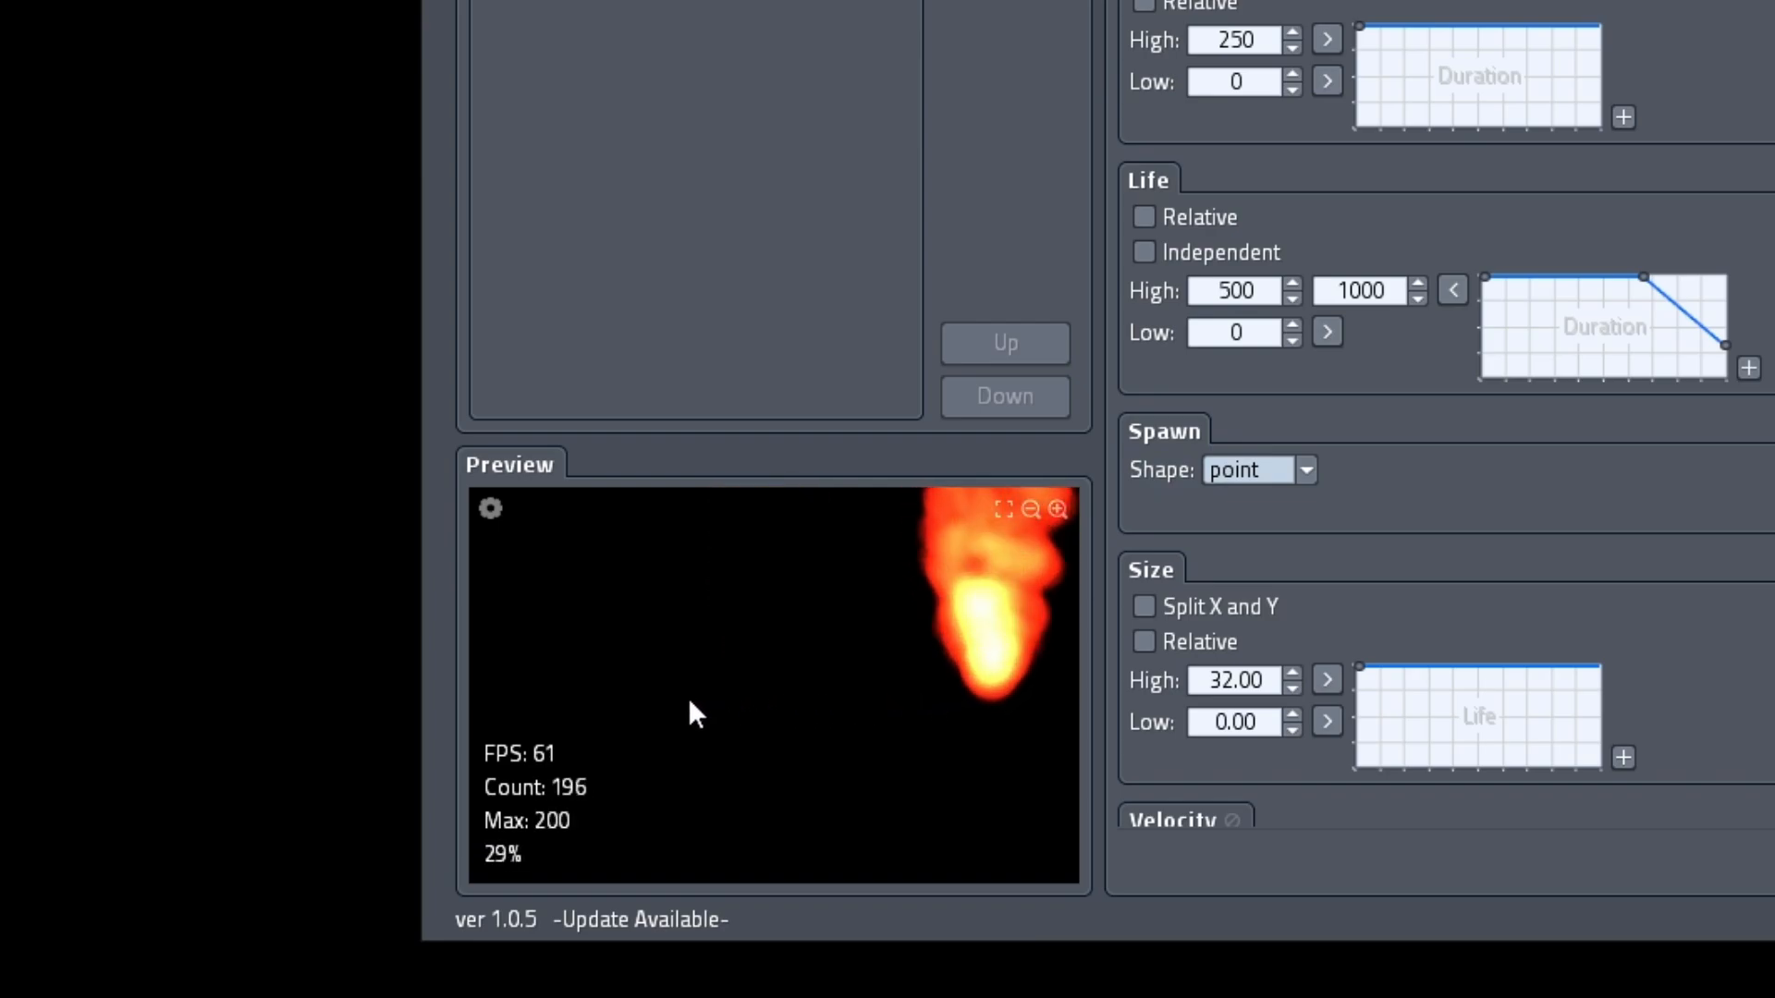
click(574, 688)
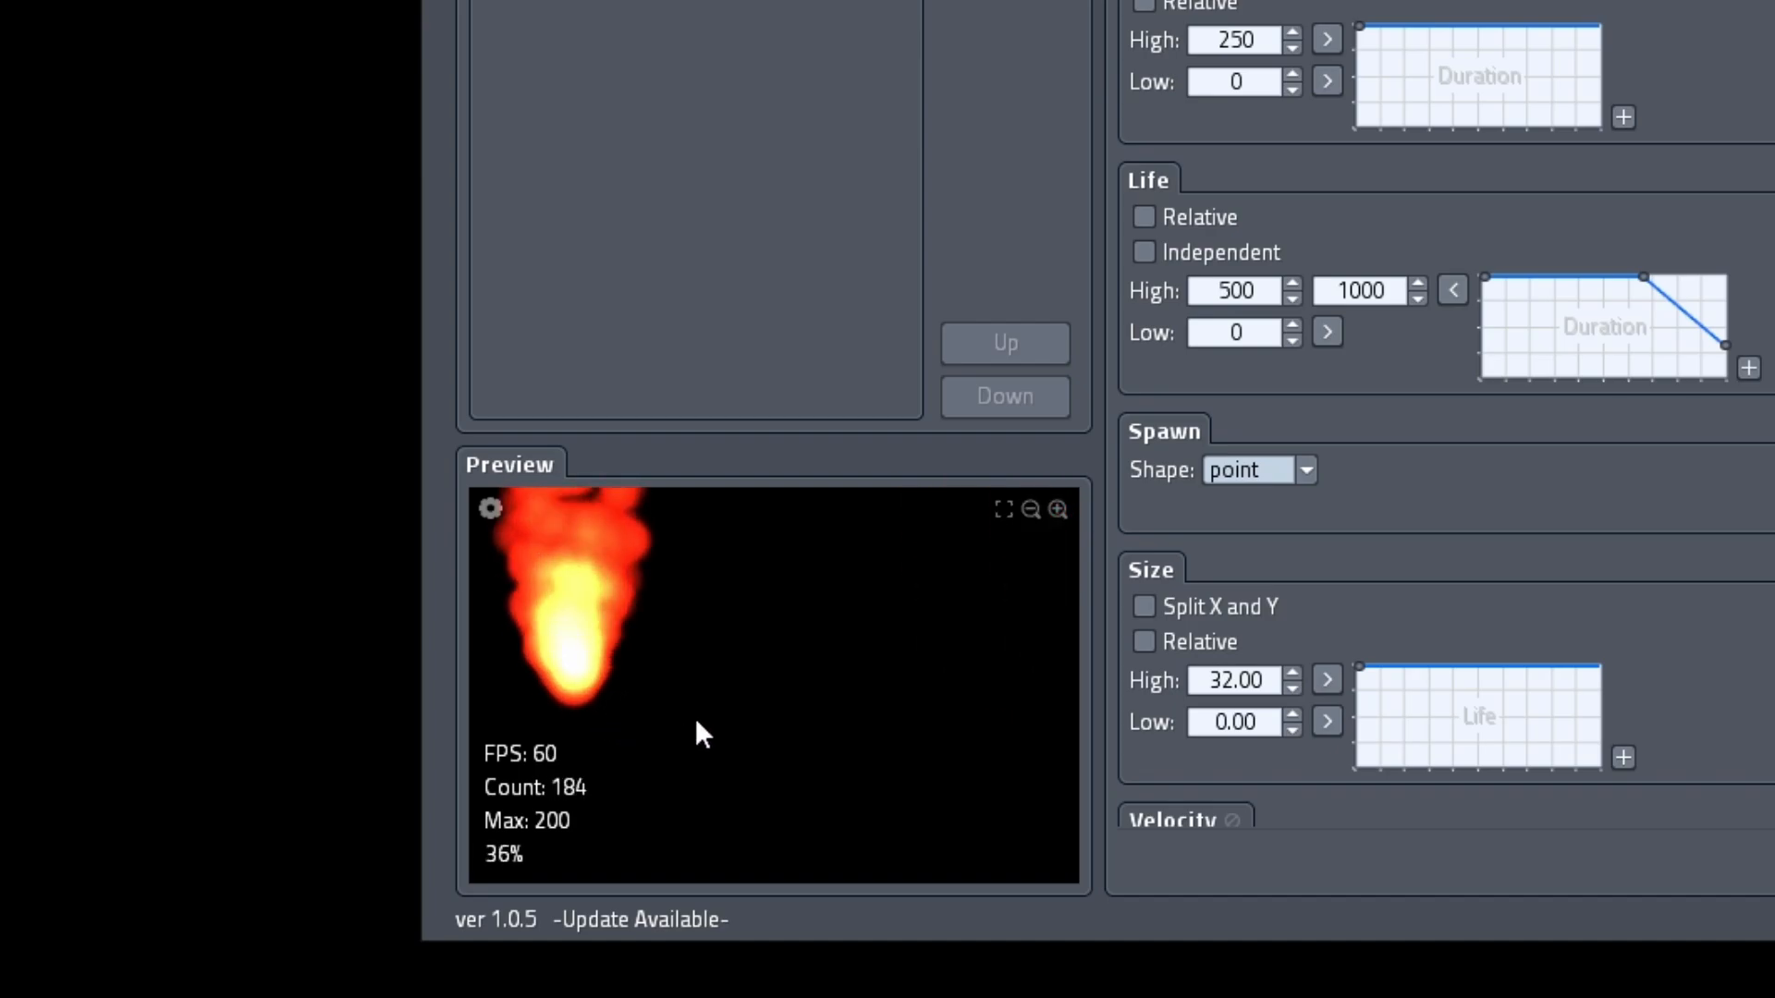
mouse_move(763, 699)
mouse_down()
mouse_move(765, 759)
mouse_move(958, 775)
mouse_move(994, 582)
mouse_move(630, 601)
mouse_move(830, 845)
mouse_move(965, 591)
mouse_move(573, 738)
mouse_move(987, 773)
mouse_move(769, 560)
mouse_move(657, 752)
mouse_move(806, 708)
mouse_move(786, 649)
mouse_up()
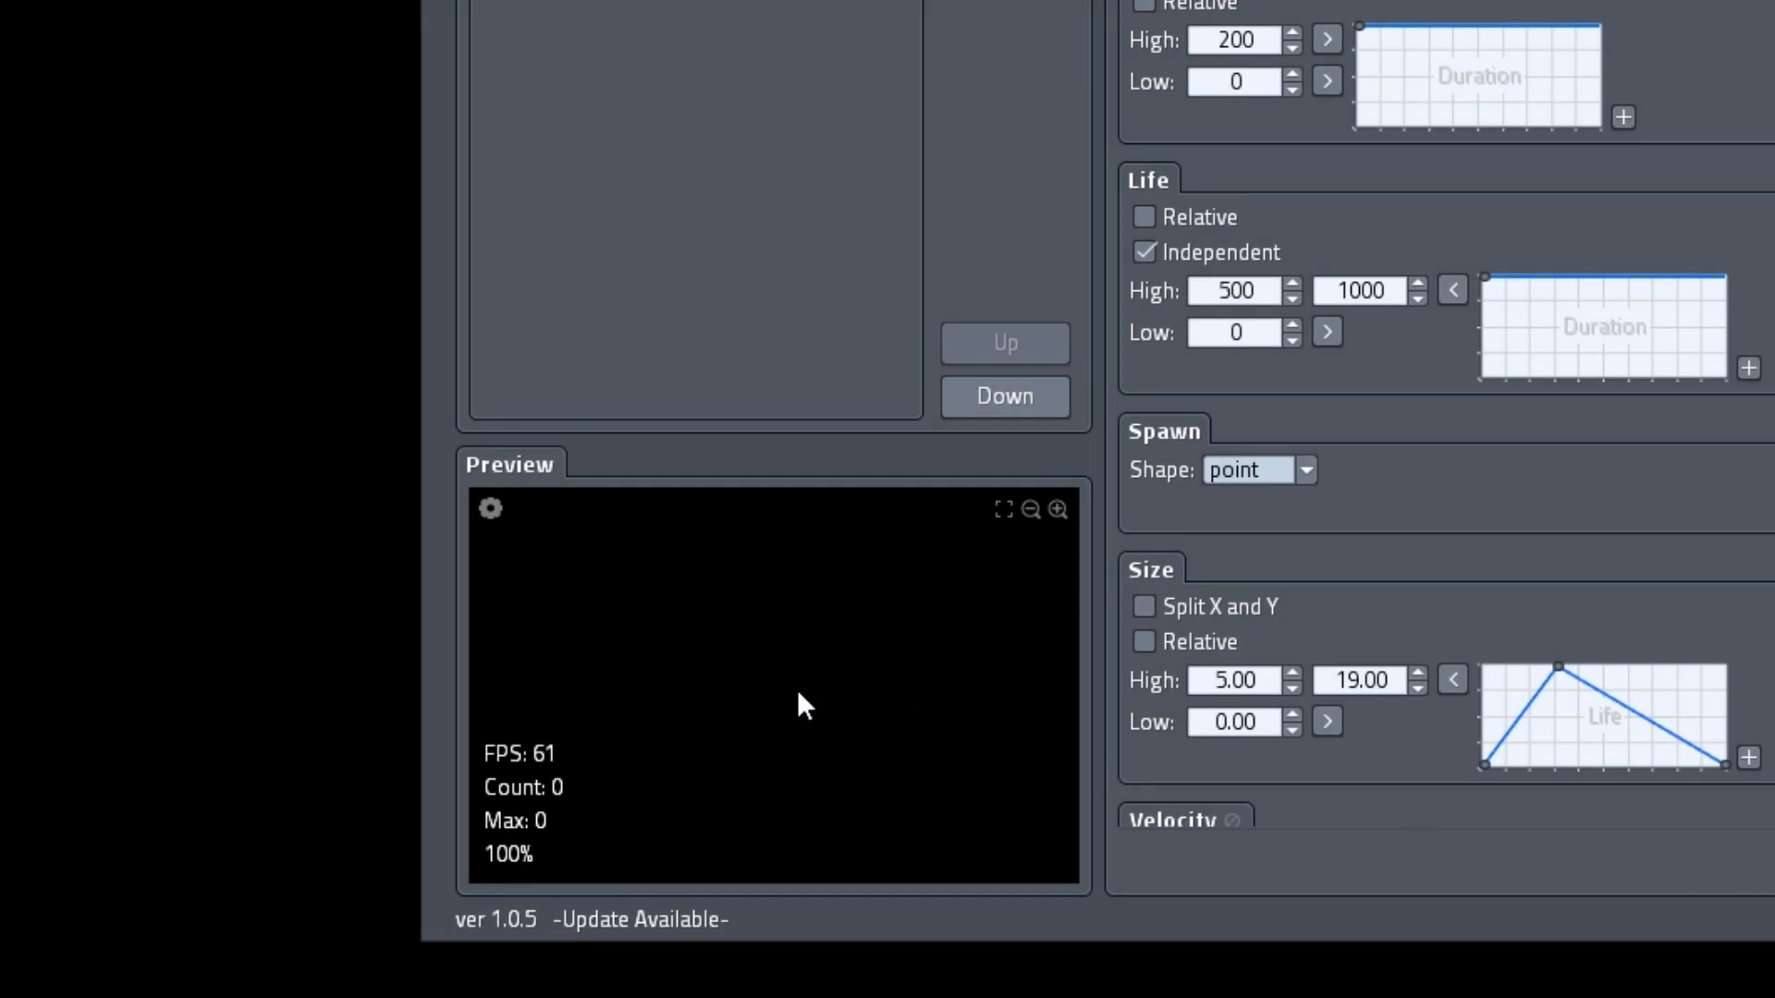
Replay the one-shot particle effect several times in the preview and move its position around.
click(791, 689)
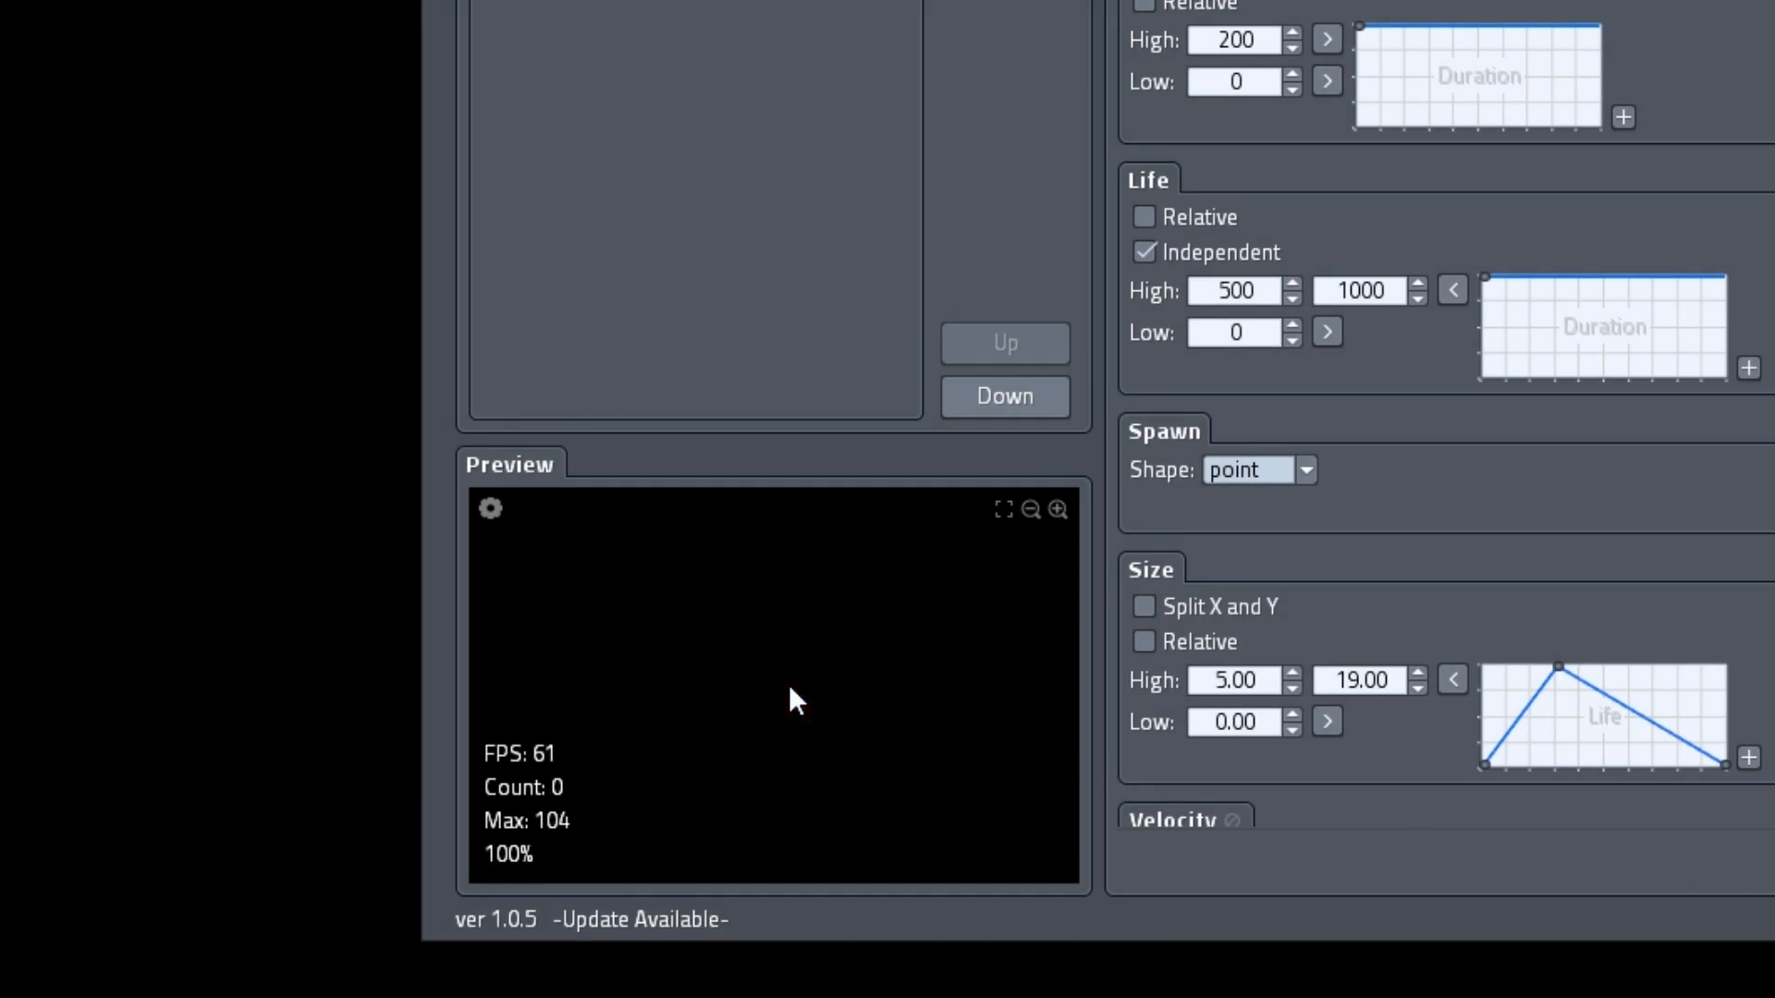
click(791, 689)
click(790, 689)
mouse_move(790, 688)
mouse_down()
mouse_move(756, 713)
mouse_move(895, 751)
mouse_move(909, 575)
mouse_move(658, 599)
mouse_move(653, 772)
mouse_move(879, 733)
mouse_move(733, 752)
mouse_up()
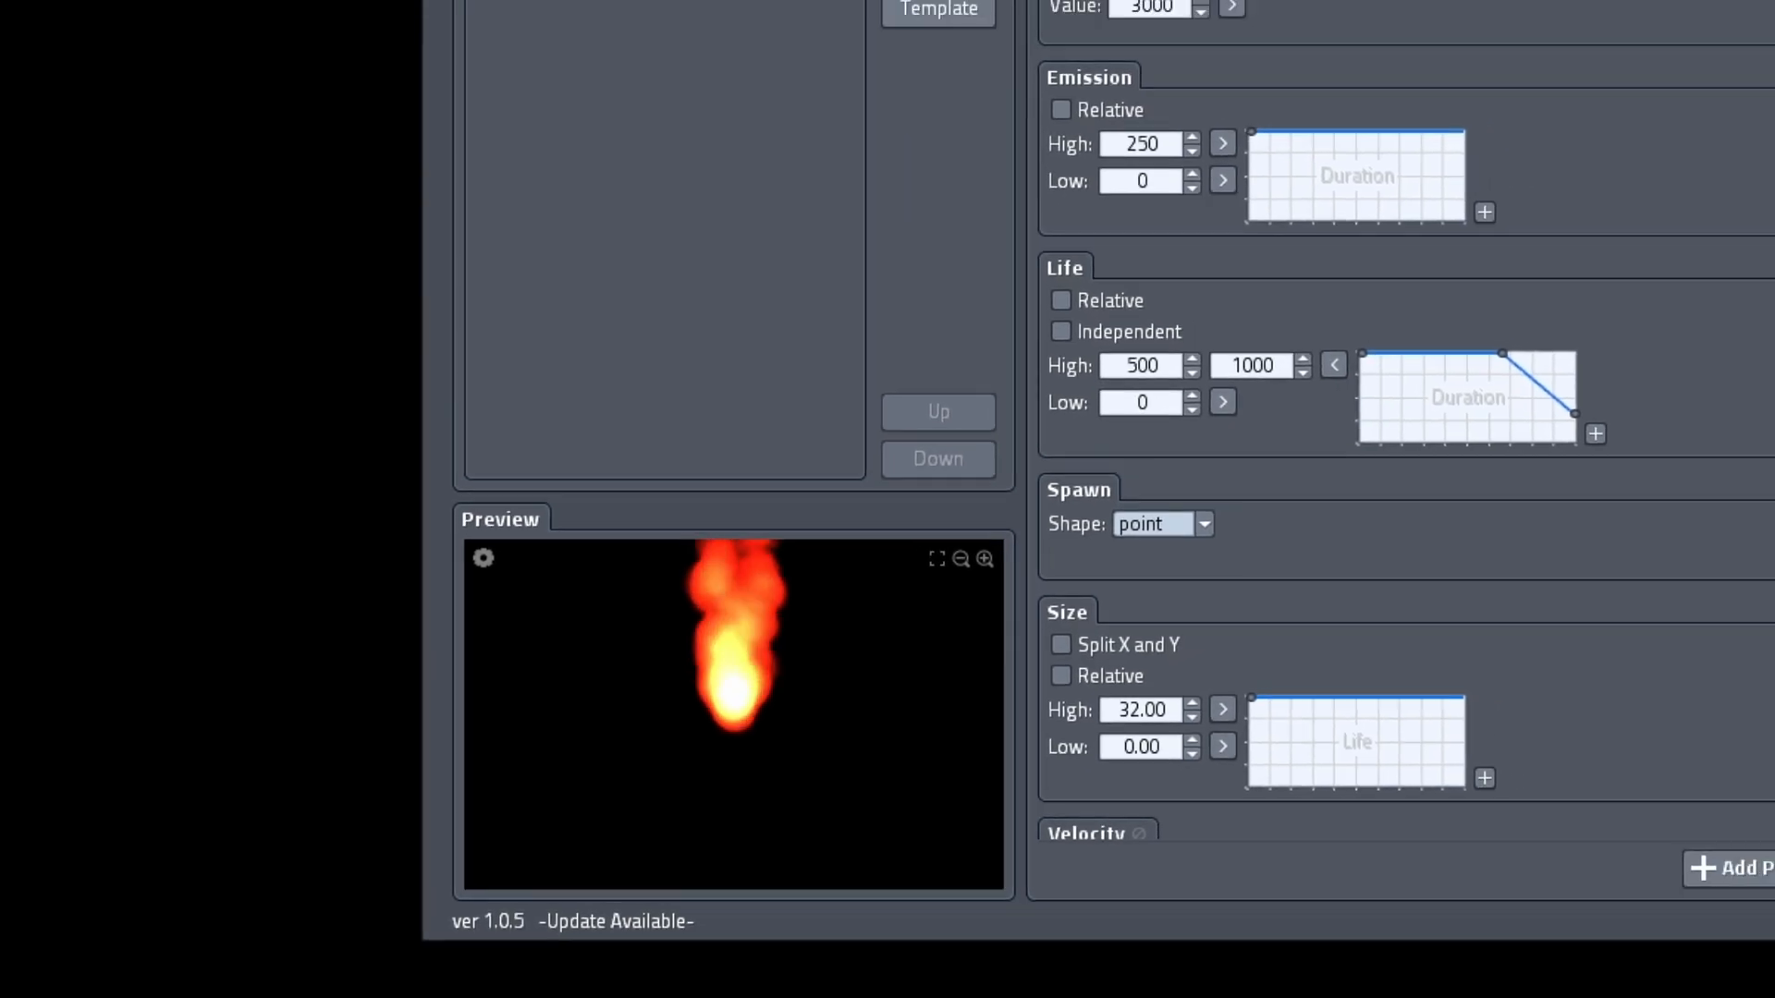
Set the preview's pixels per meter to 10.
click(464, 688)
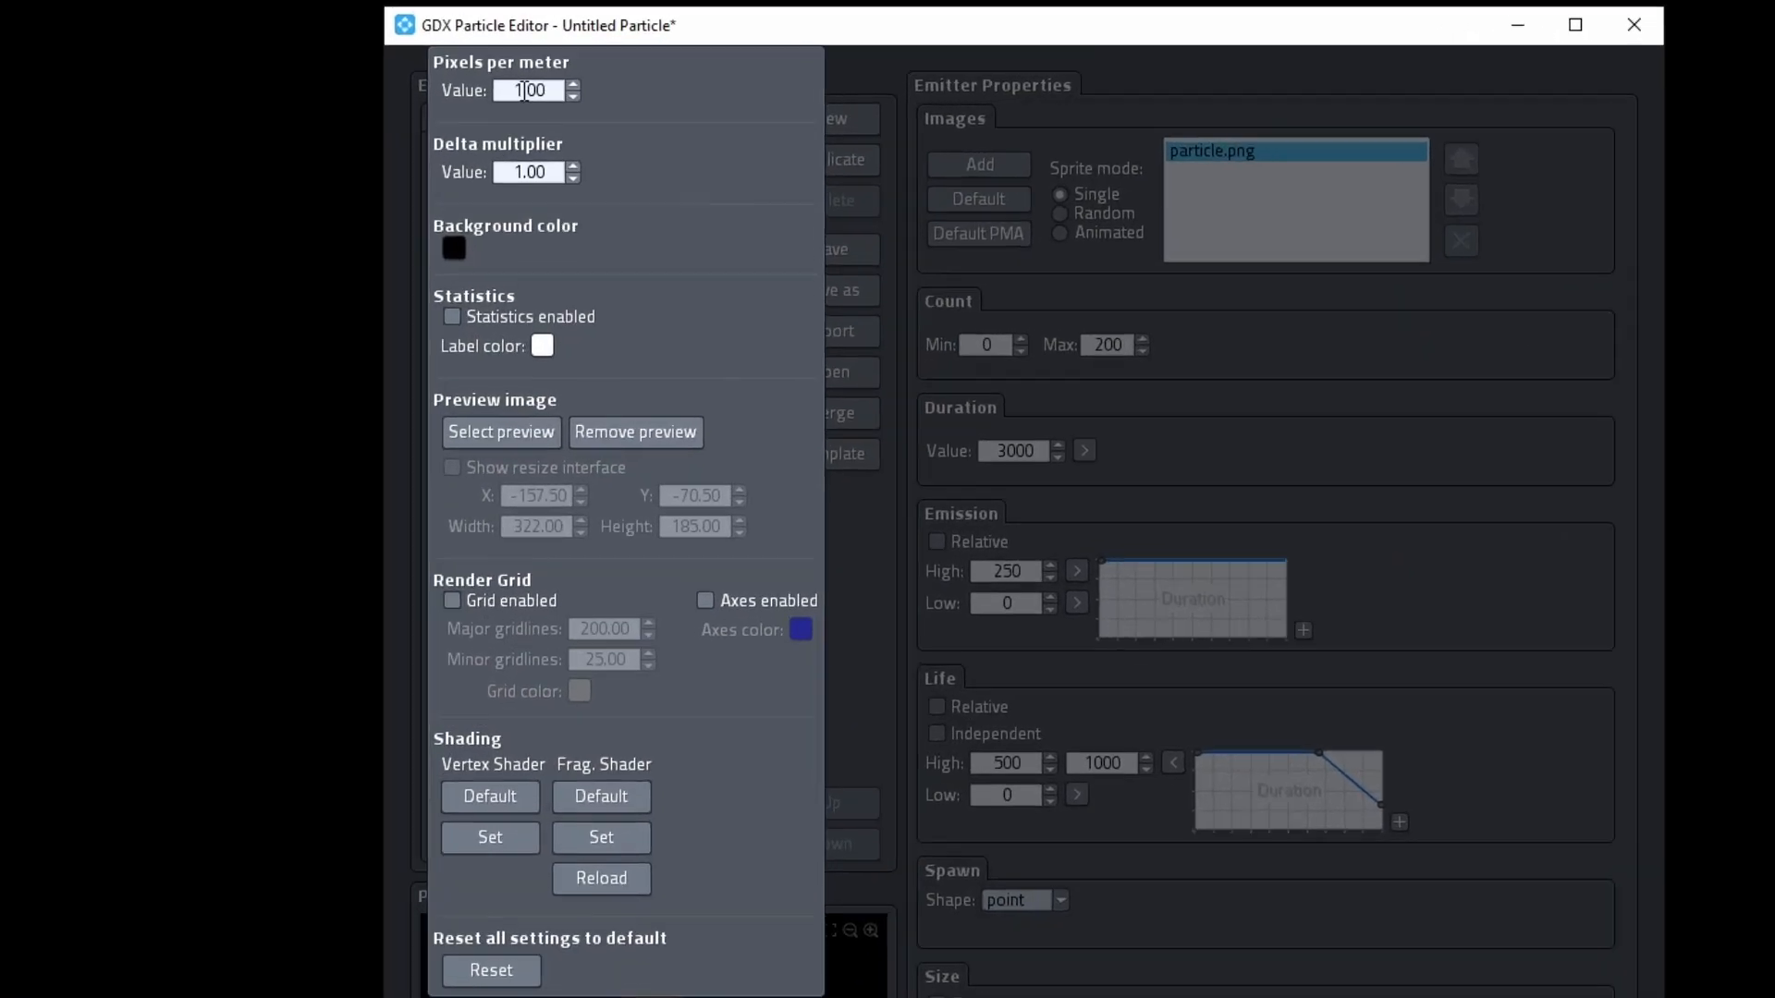
double_click(520, 93)
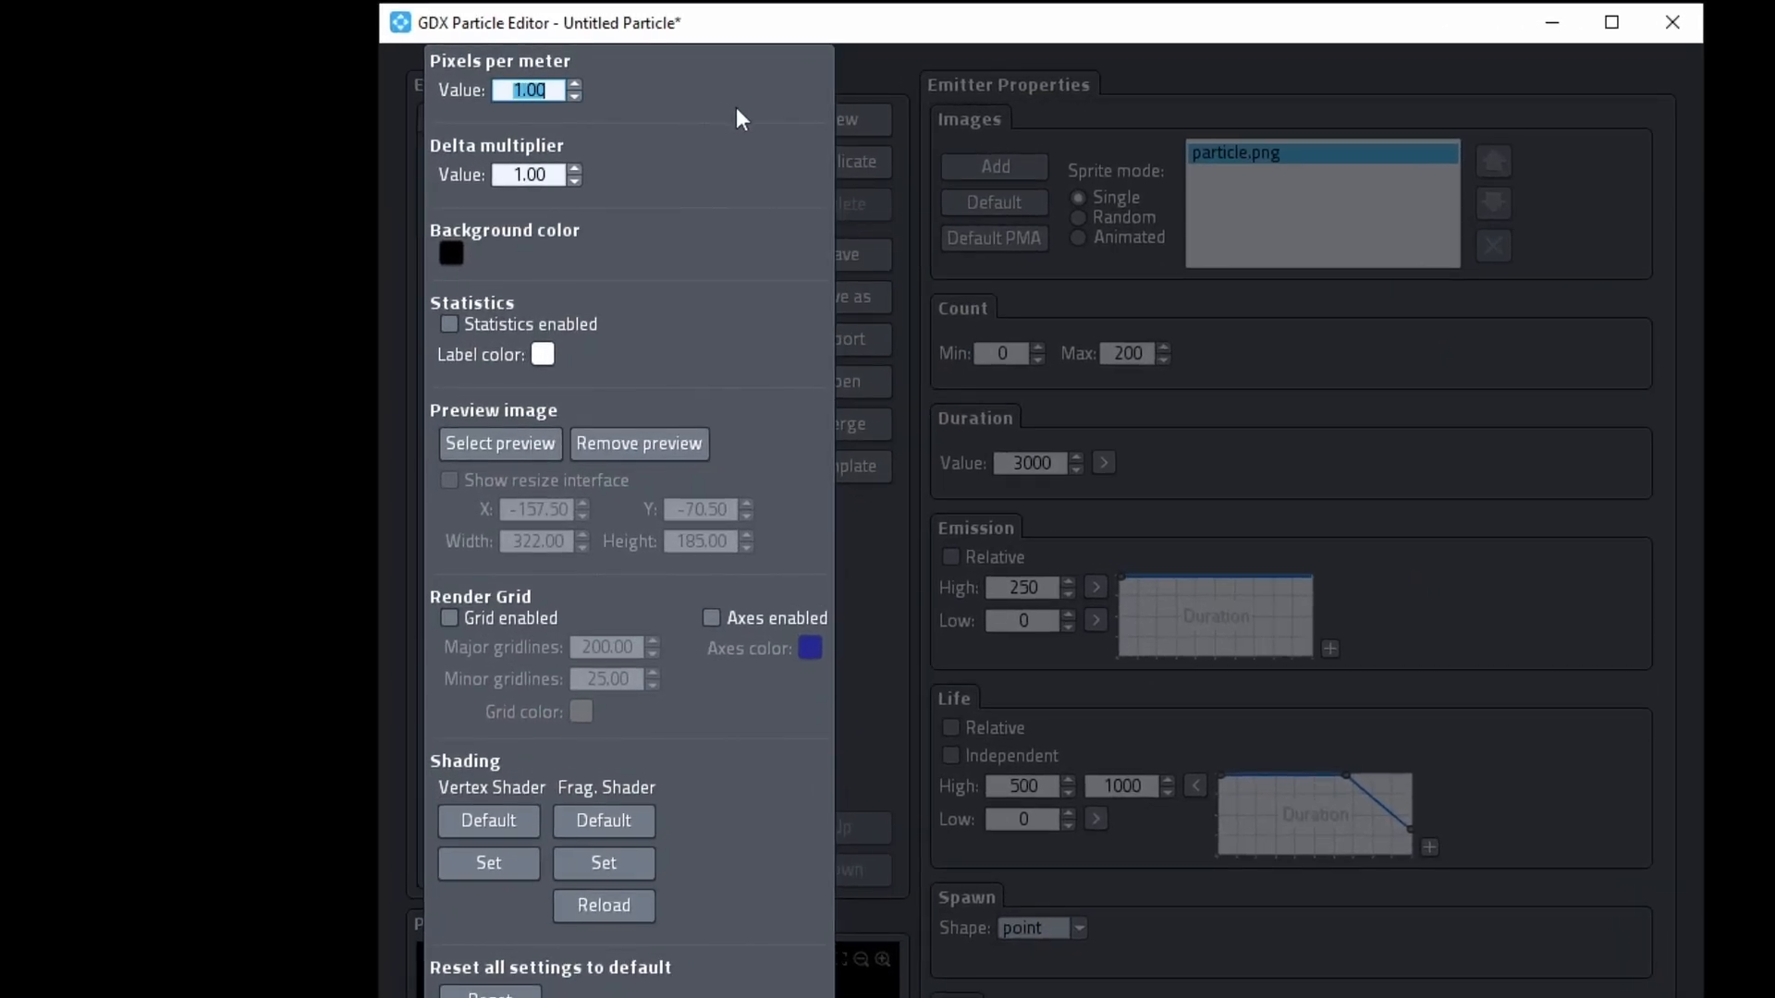
text(10)
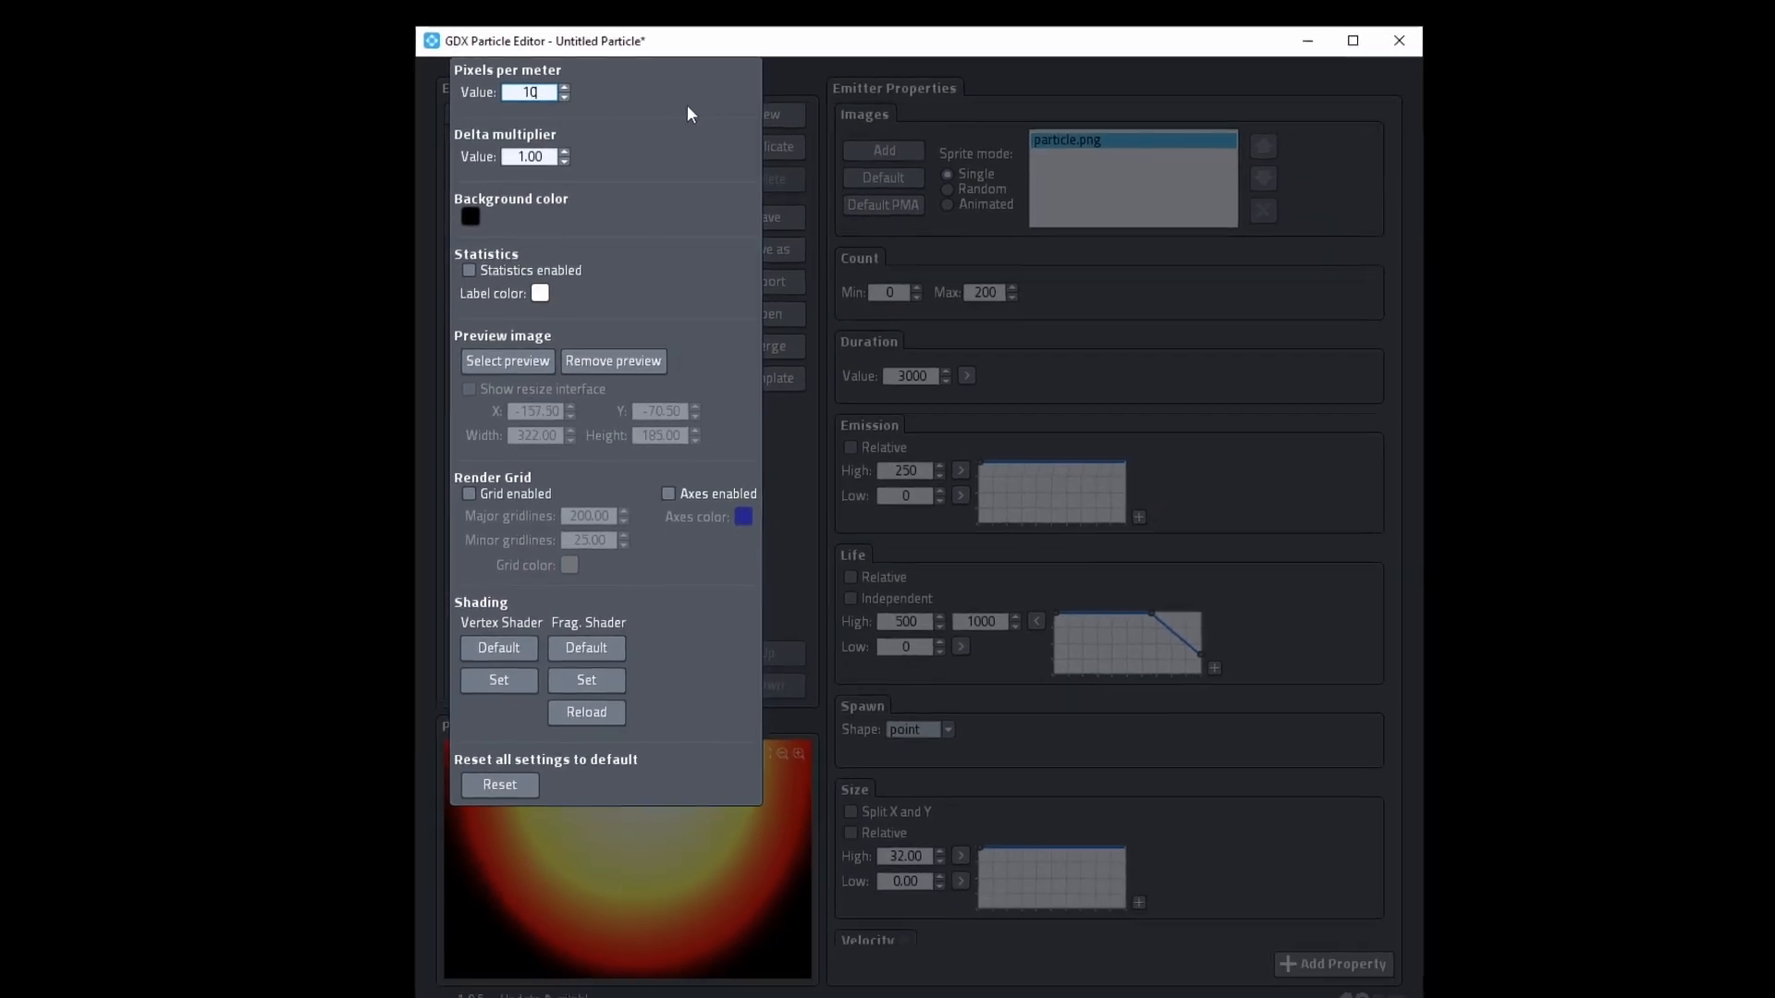
click(899, 854)
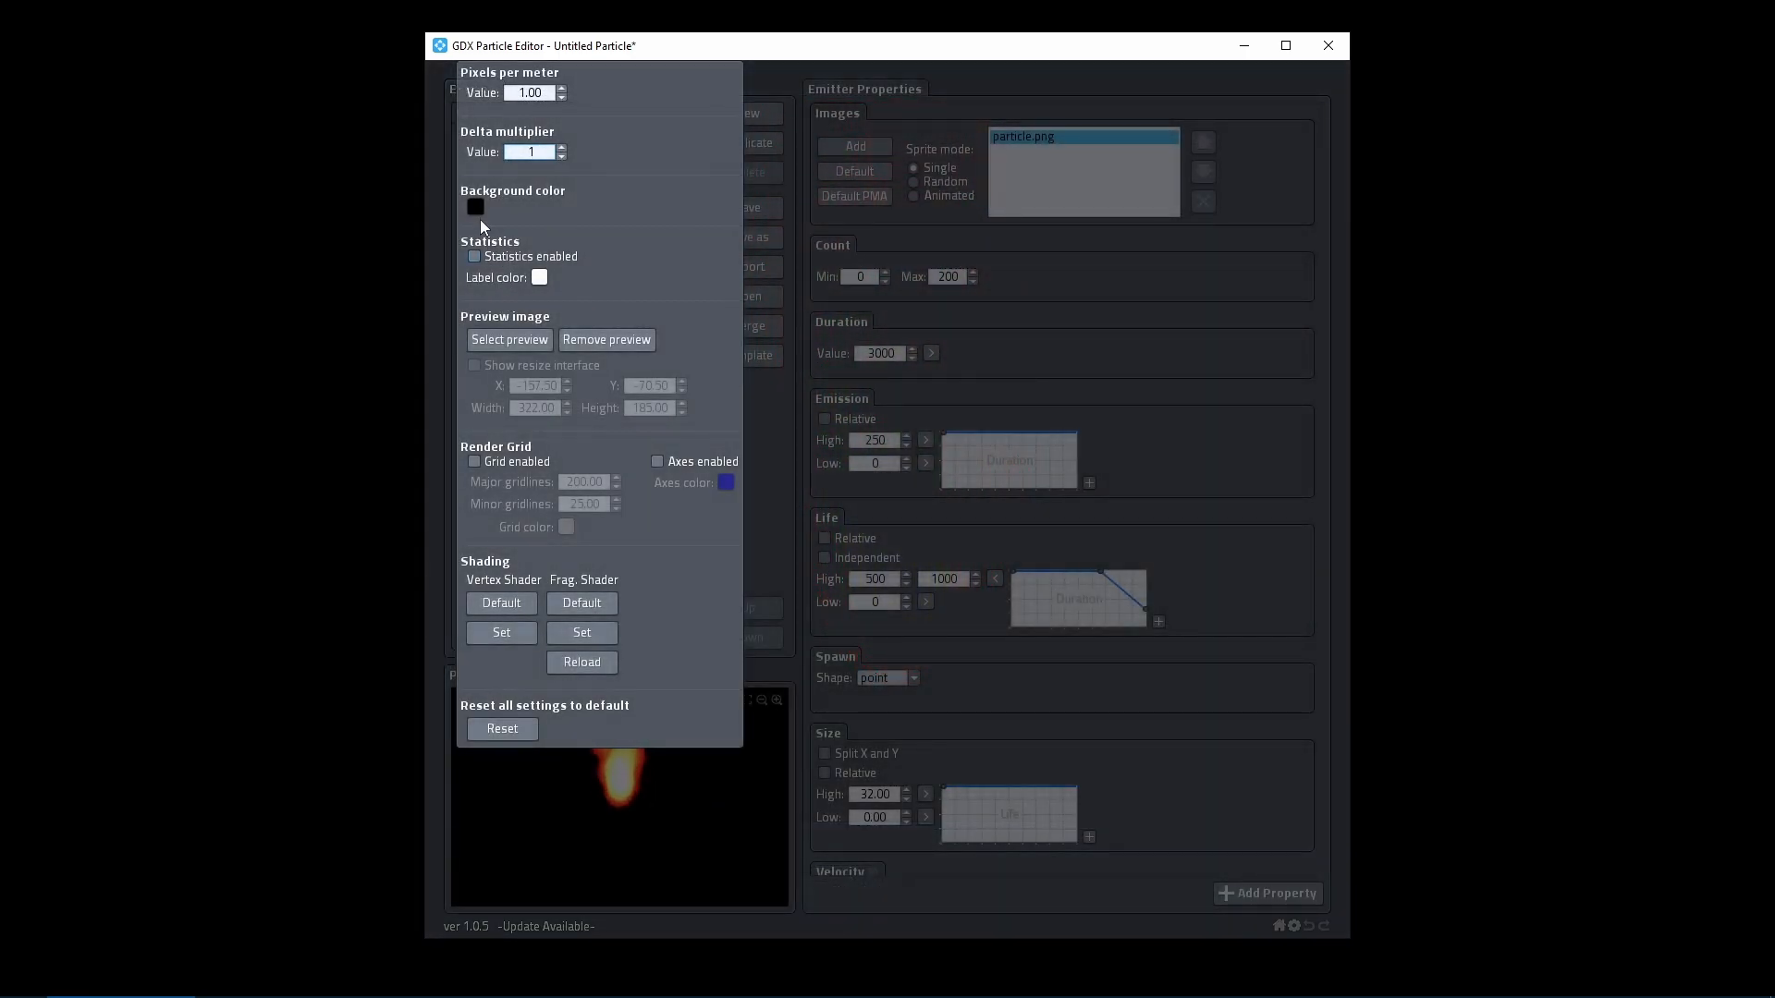
Set the preview background color to blue 0A00FFFF and toggle the statistics display.
click(476, 211)
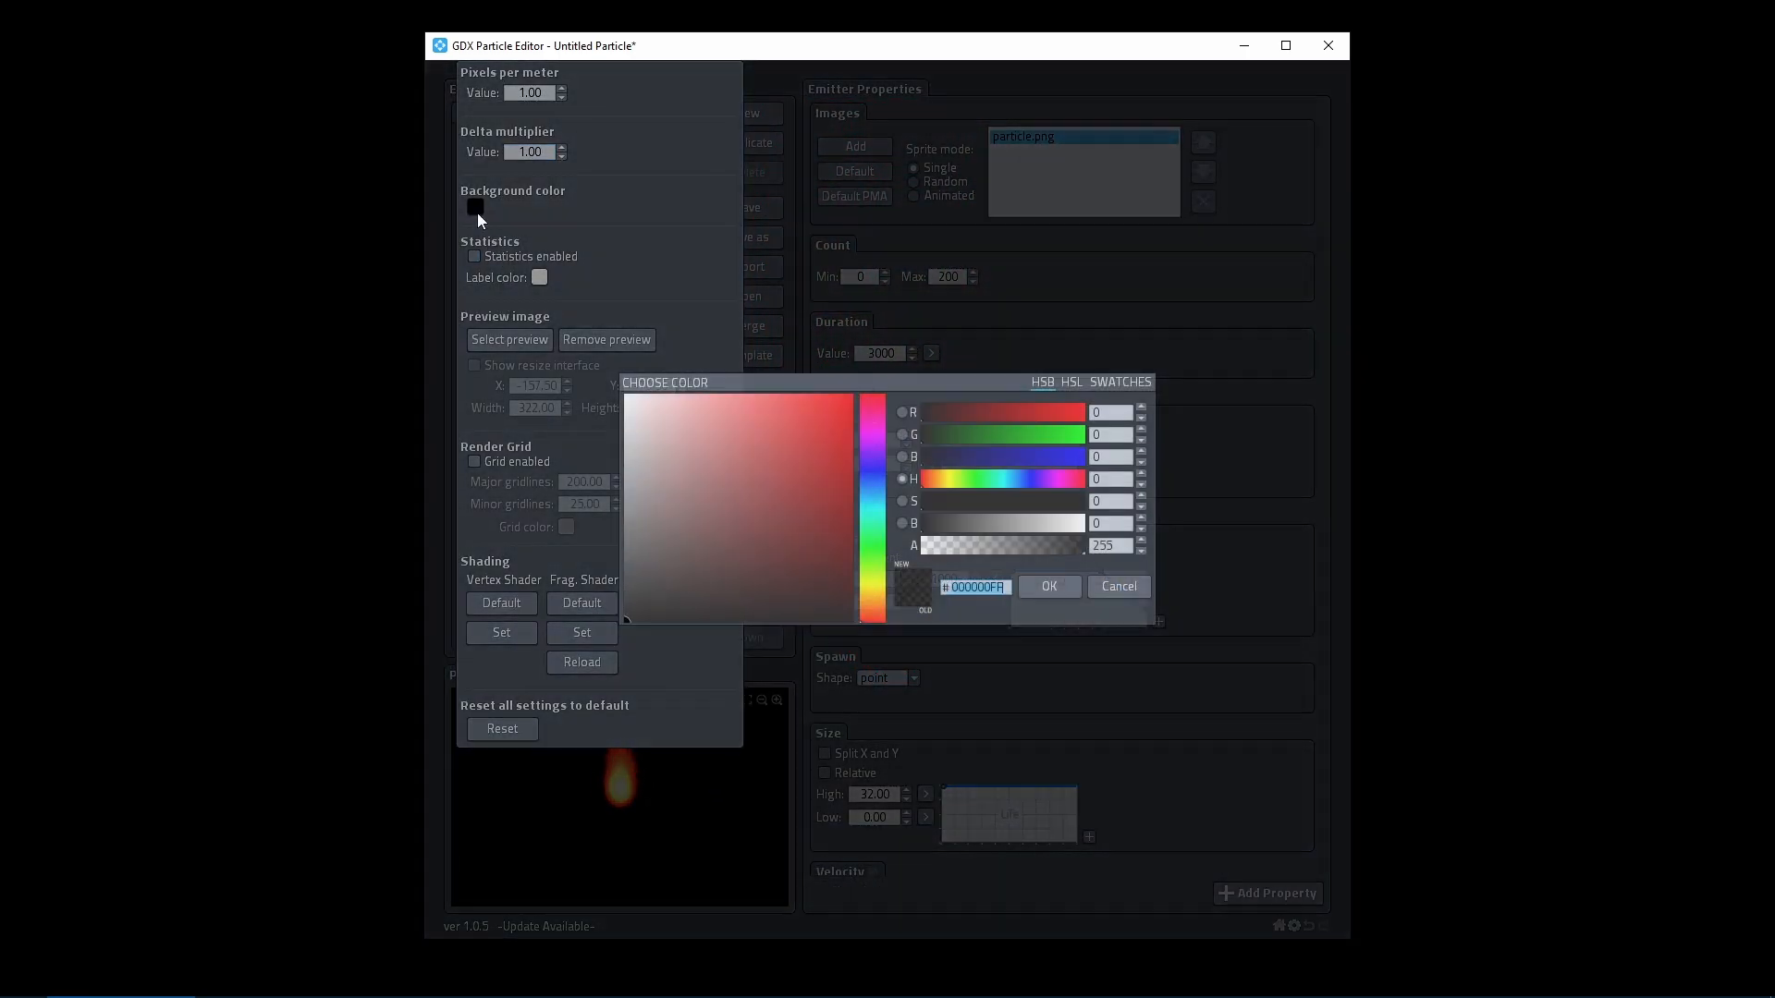
click(861, 474)
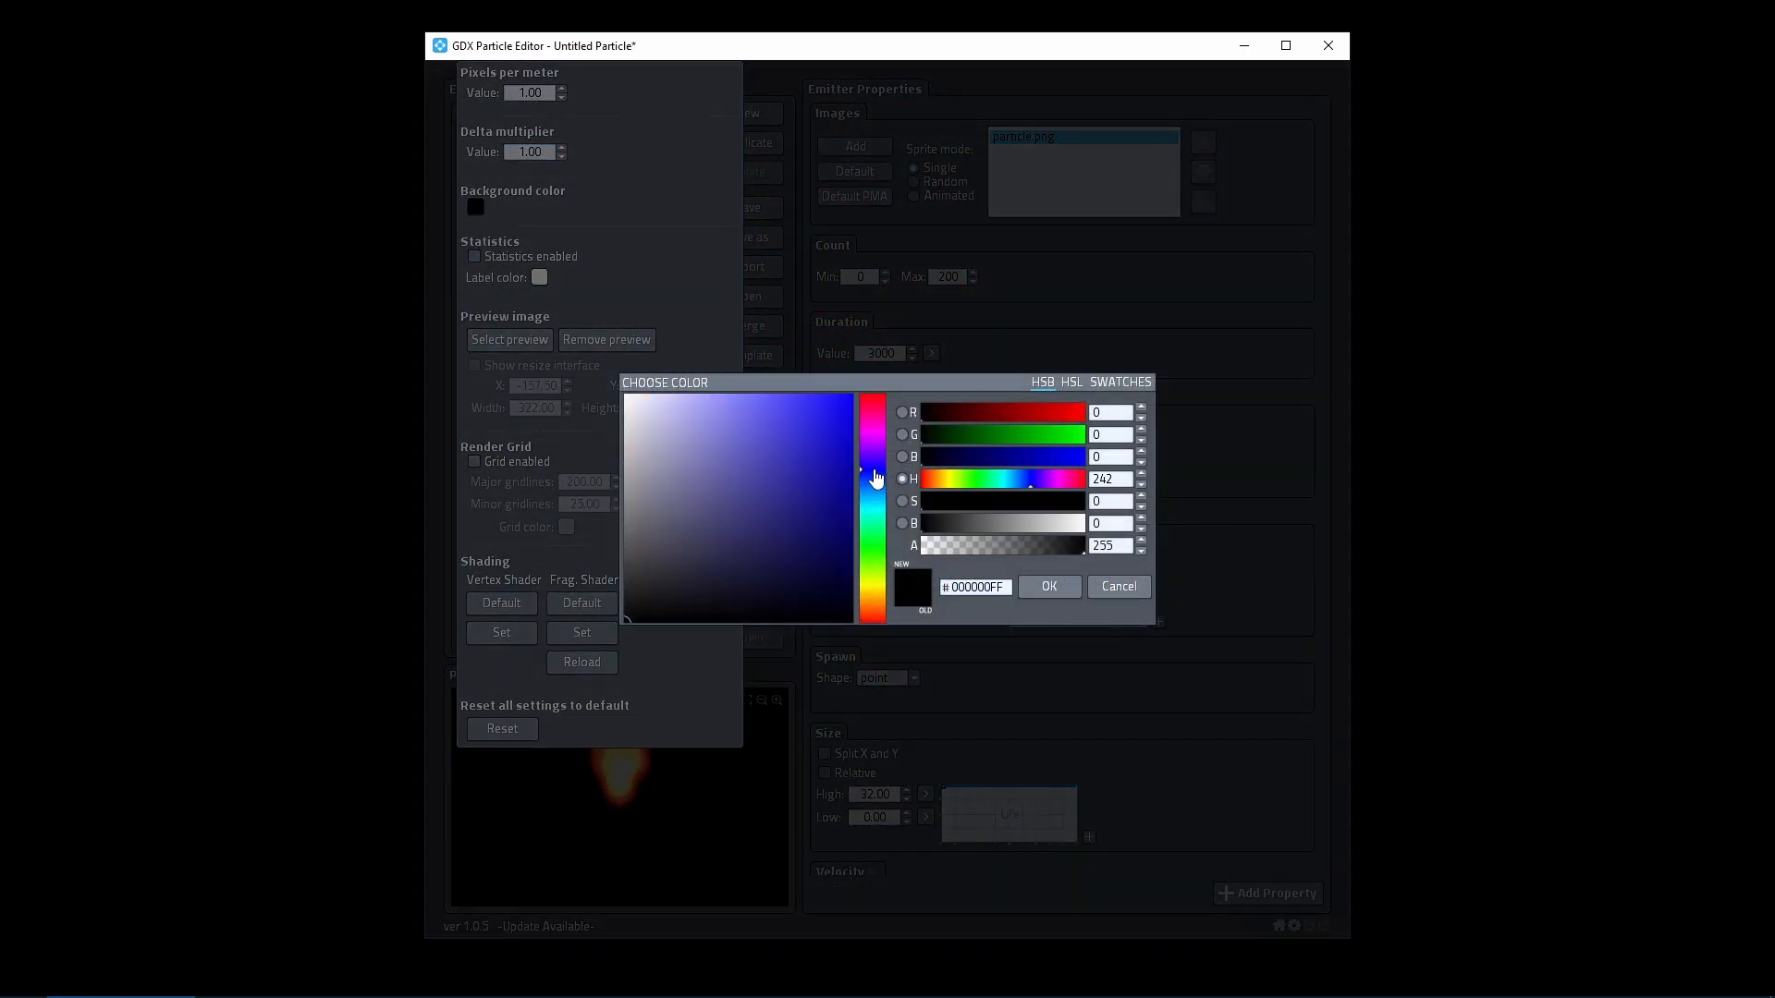
drag(835, 479, 861, 384)
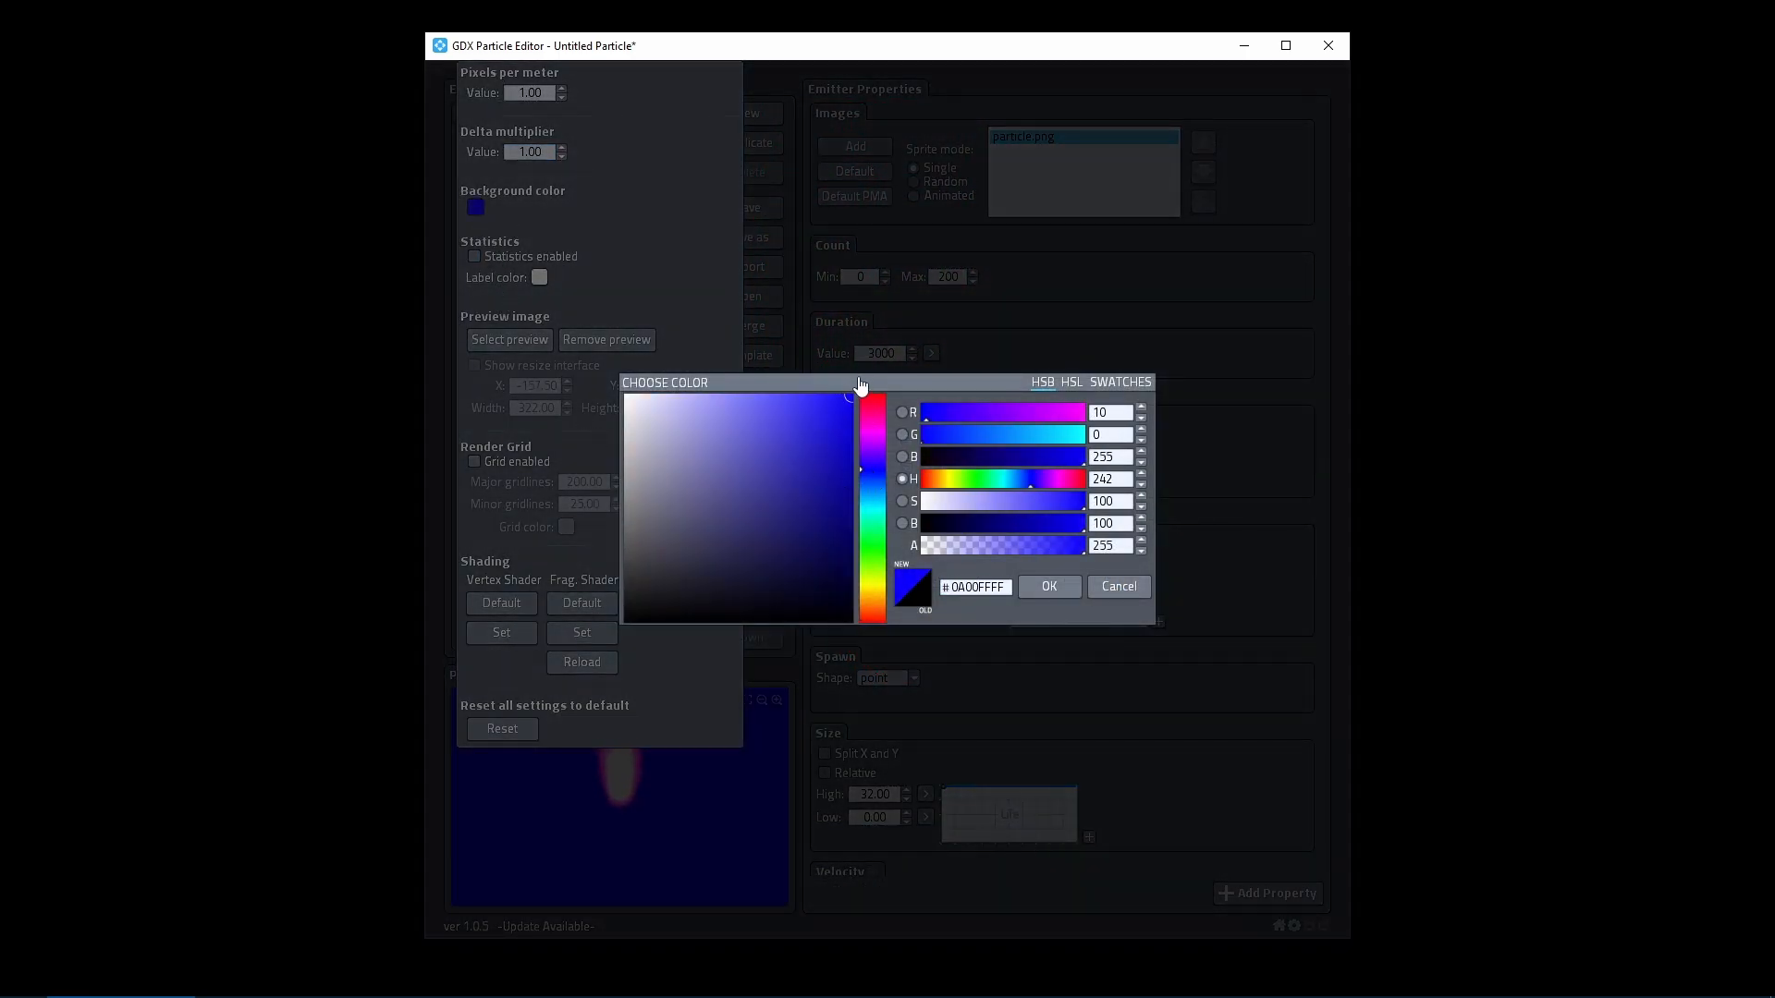
click(1049, 590)
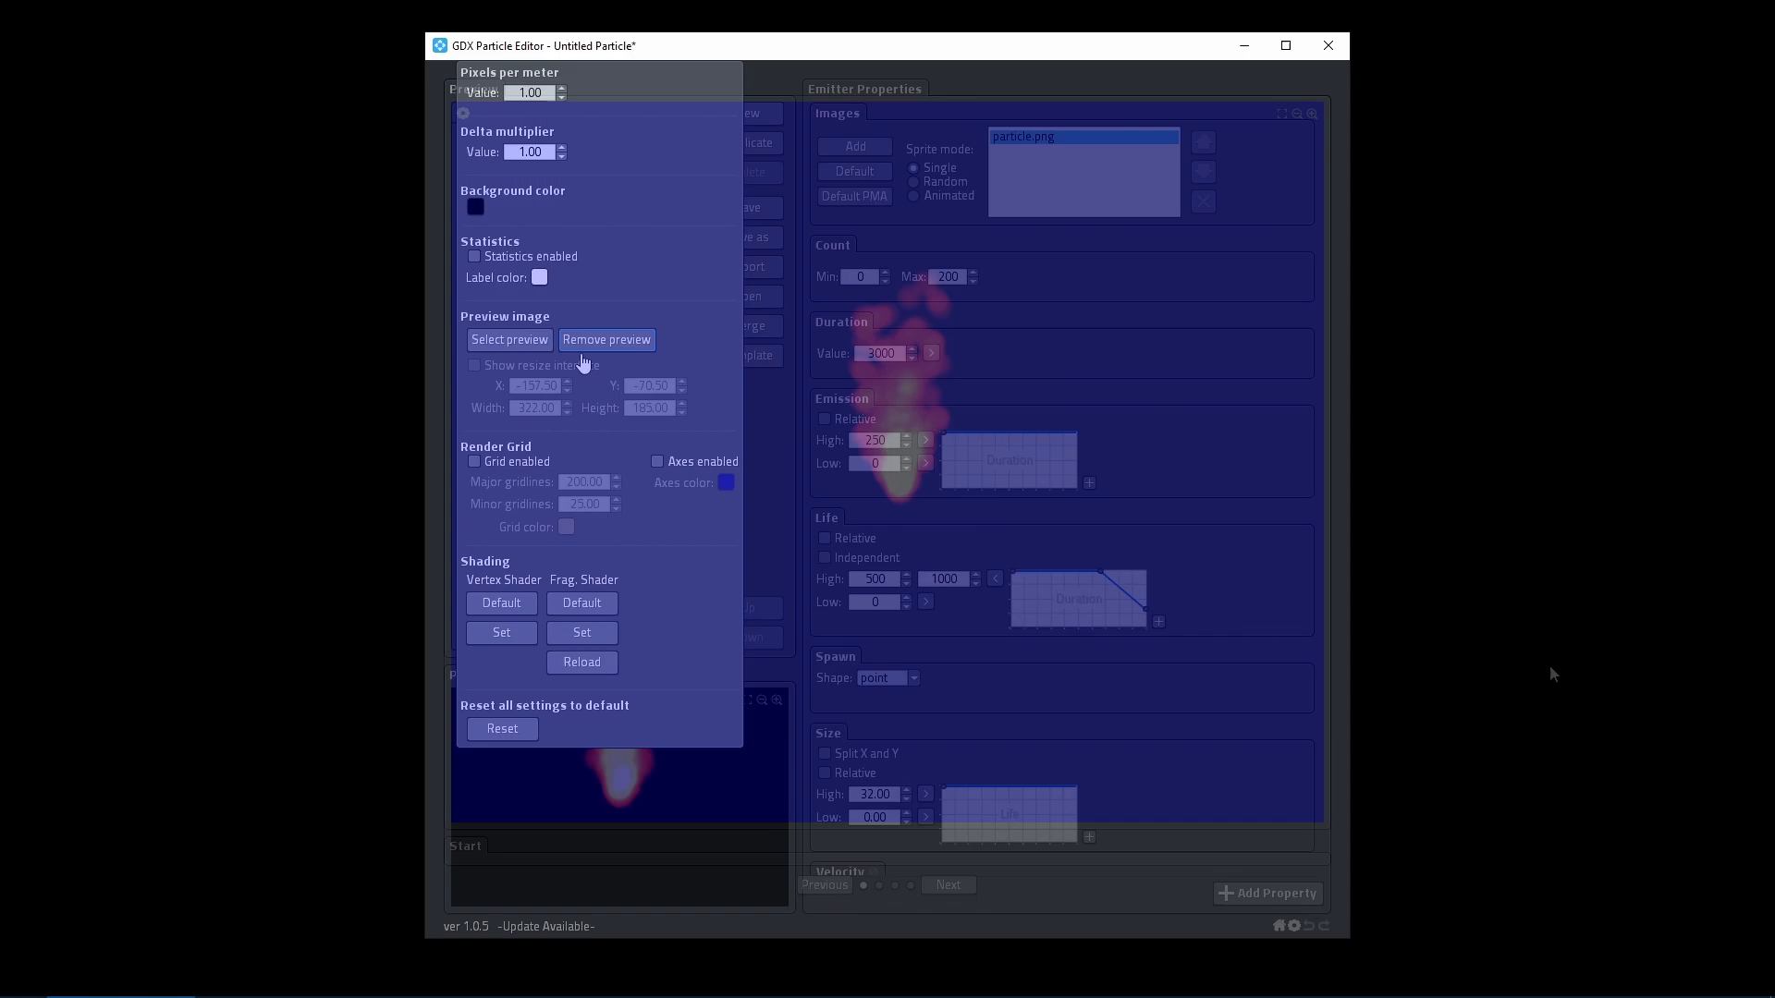
click(506, 260)
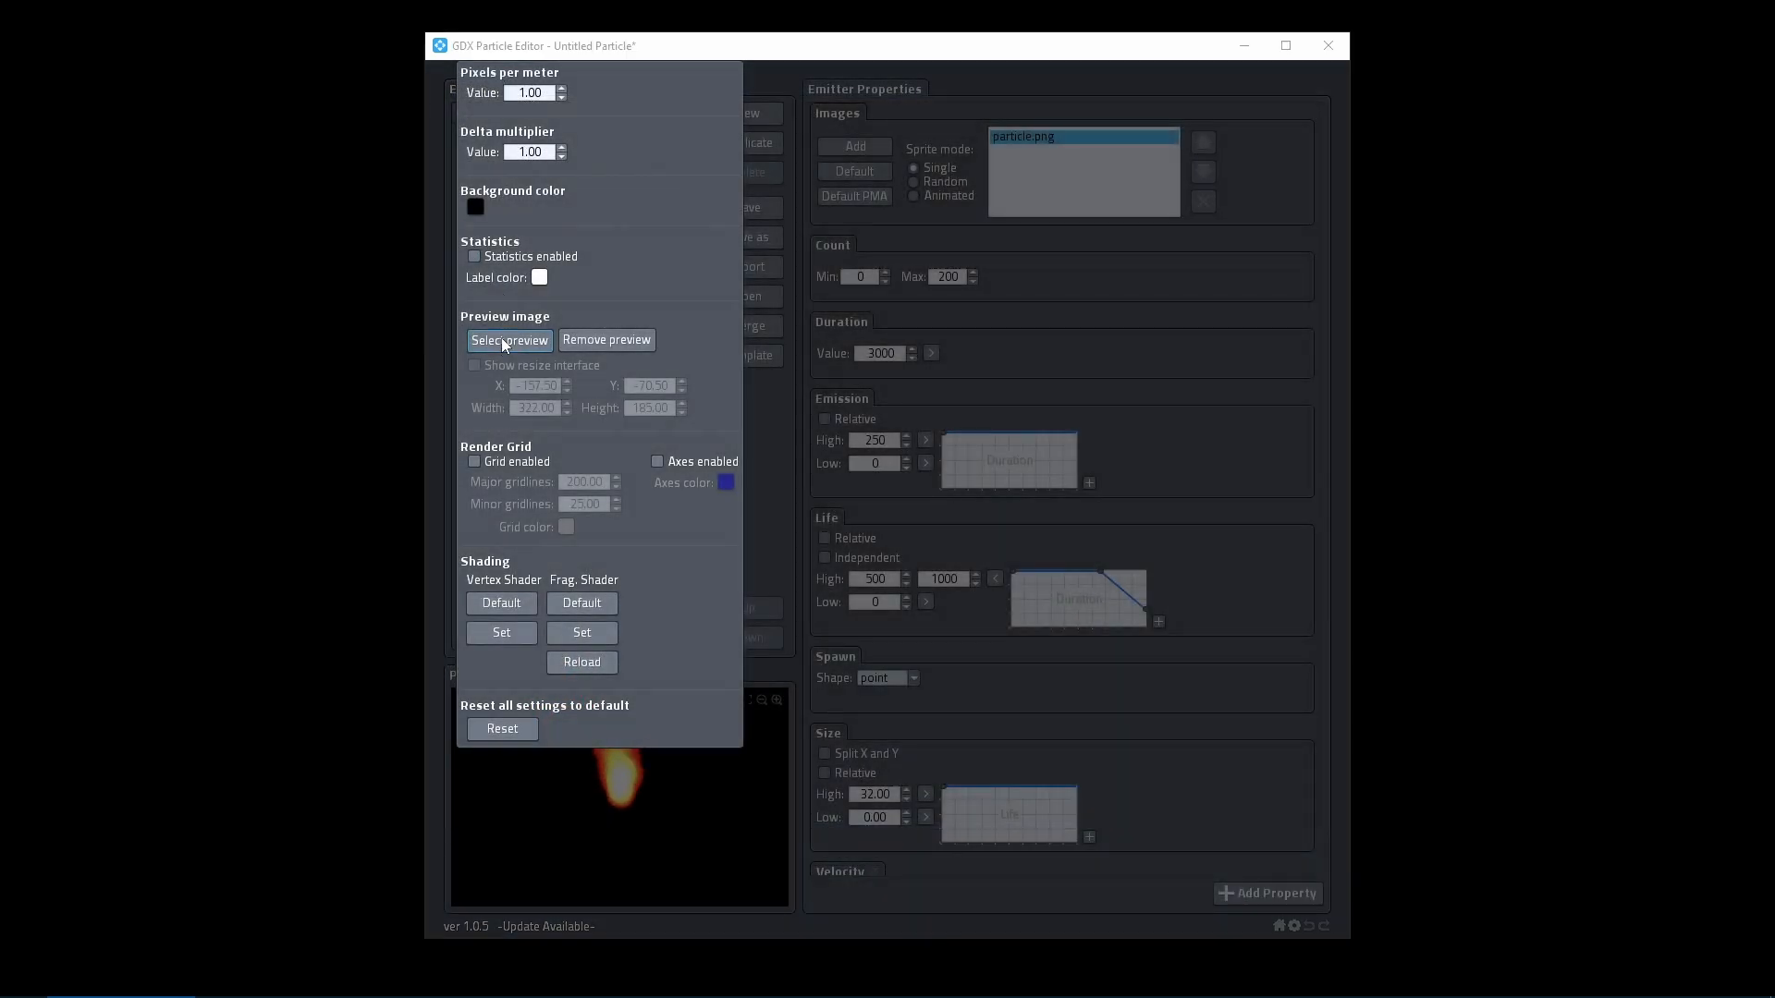
Load stage-background.png from the particles folder as the preview image.
click(503, 341)
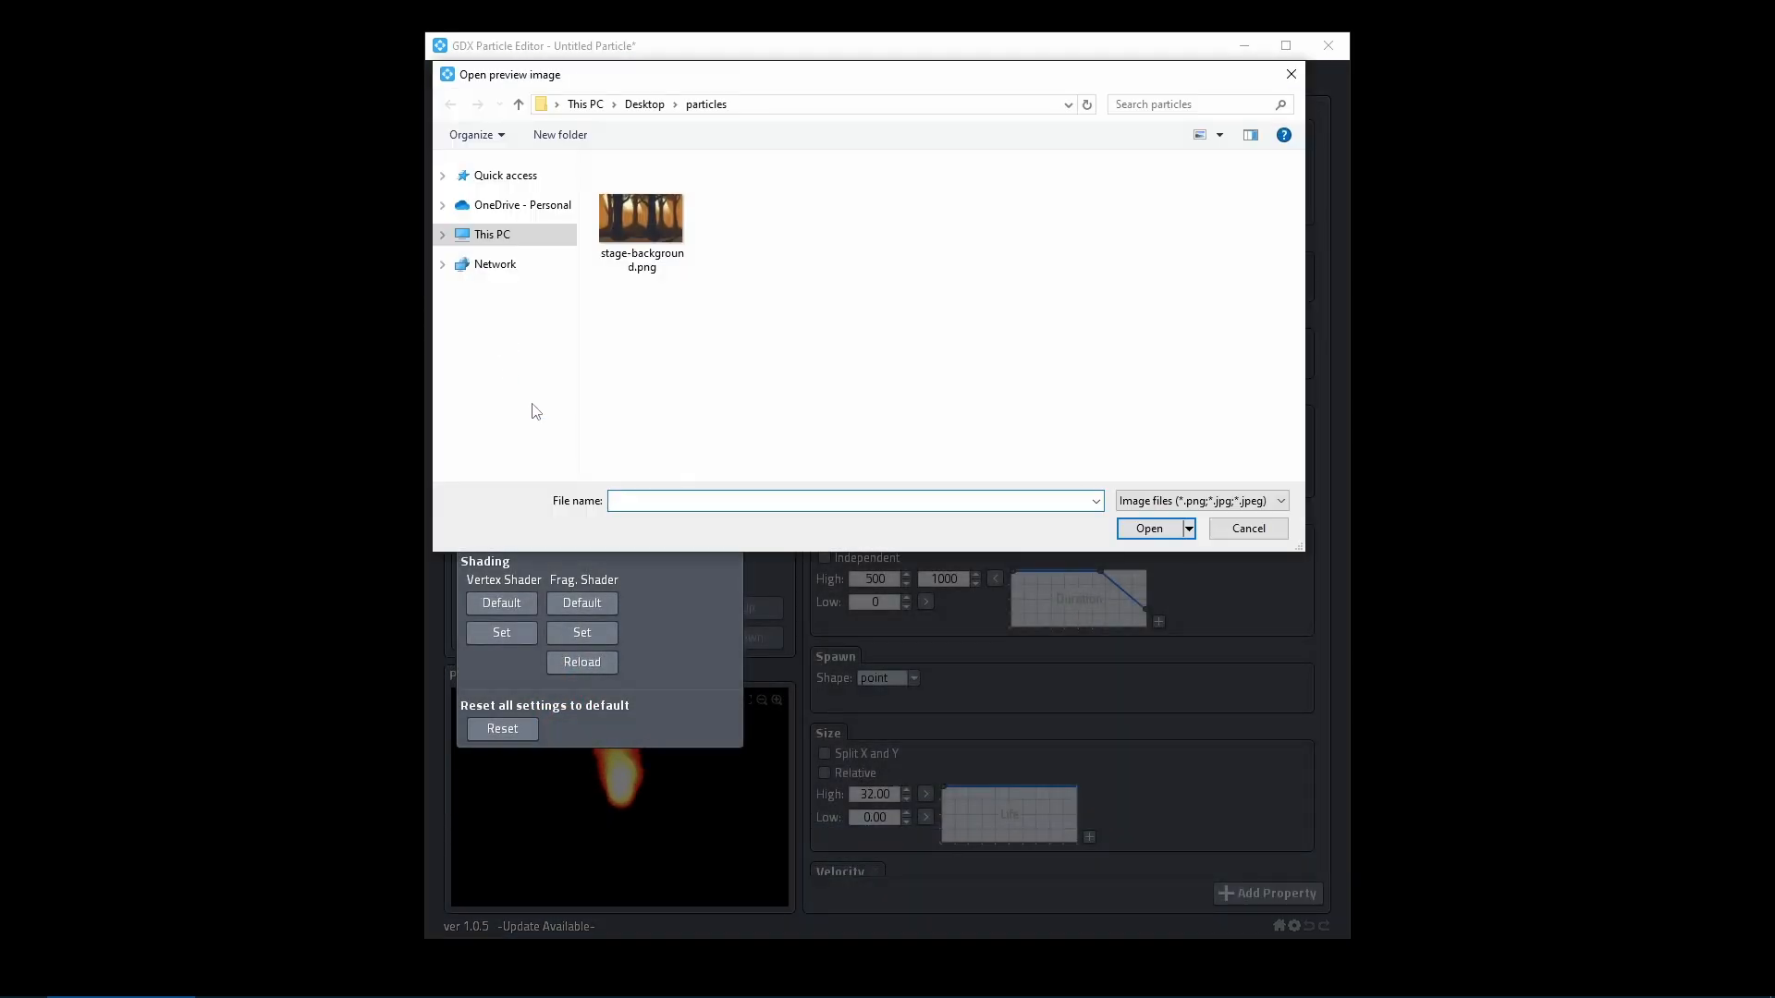
click(652, 243)
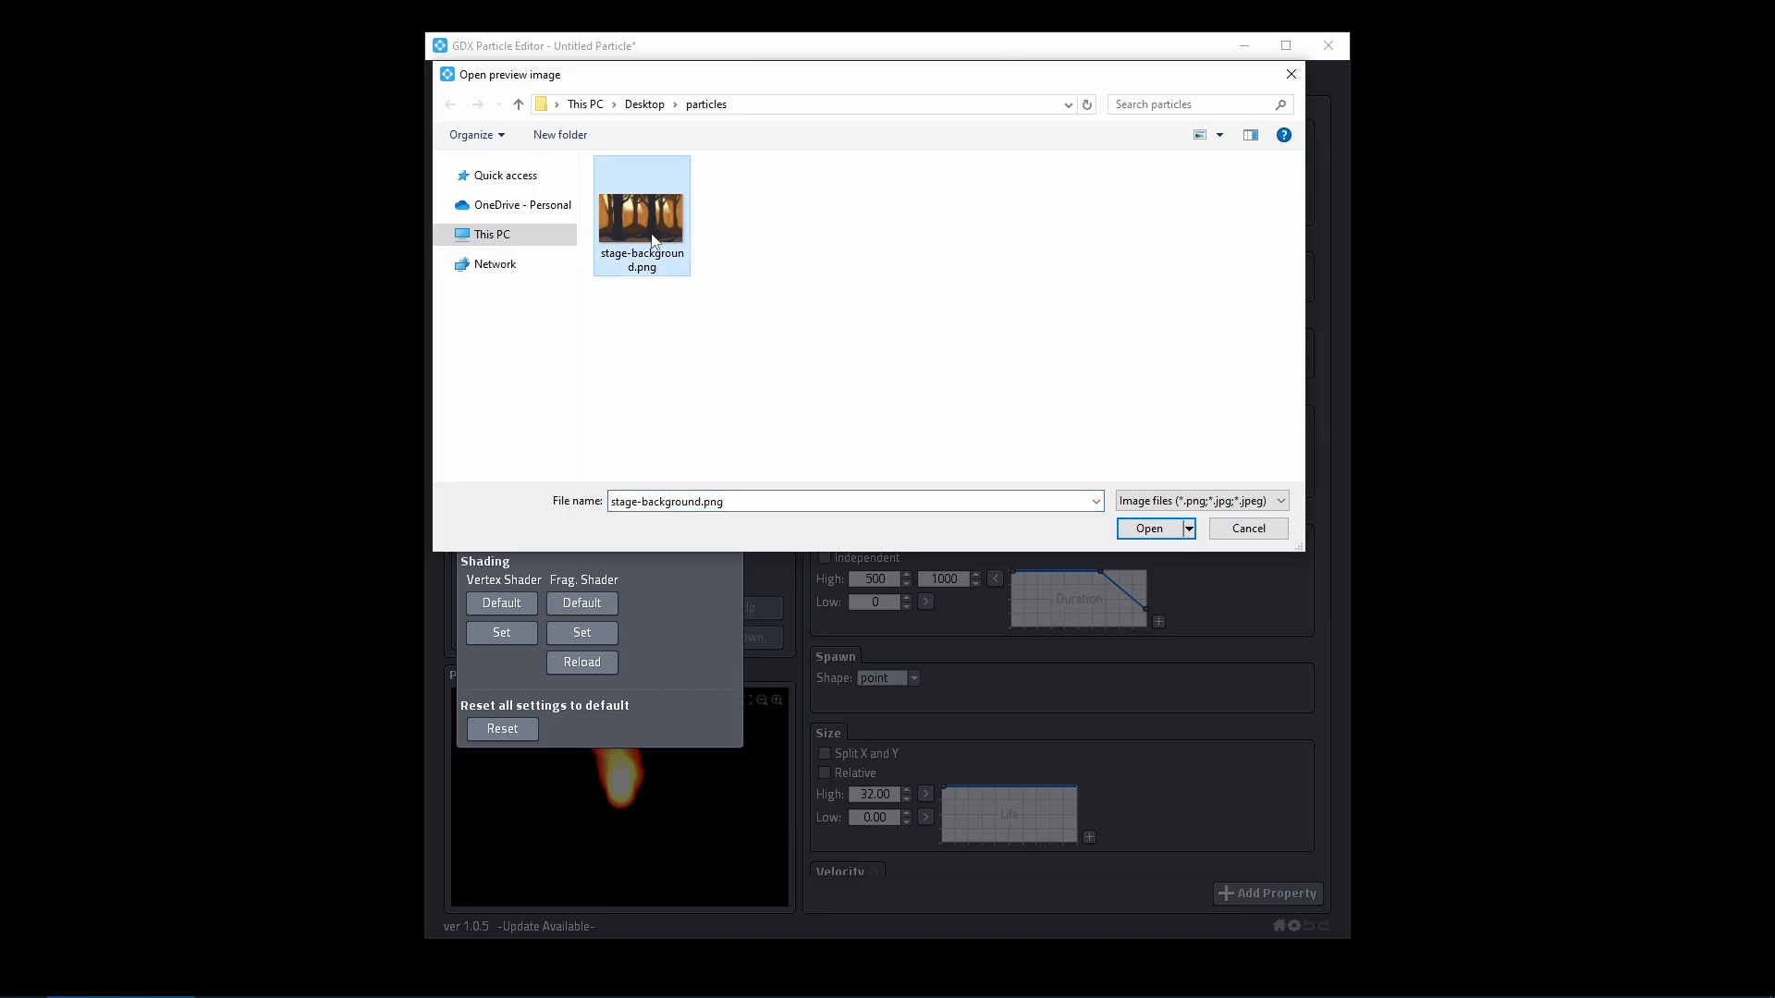
click(1149, 528)
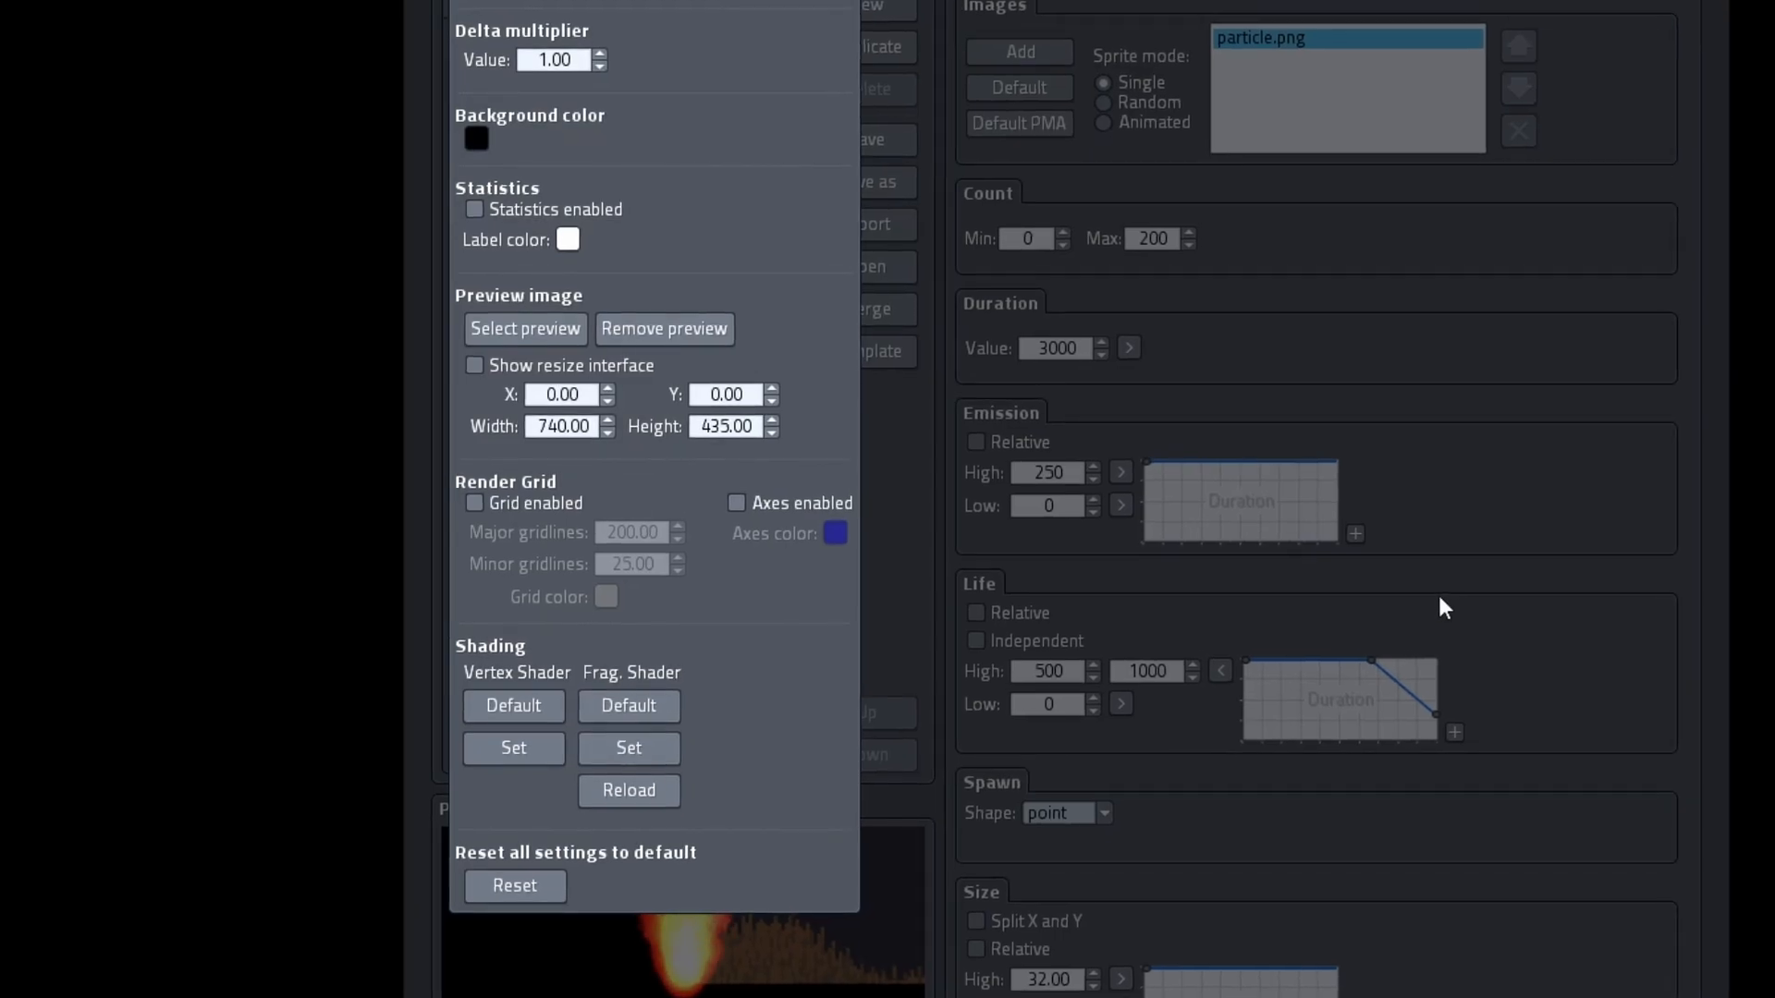
Show the resize interface for the preview image and stretch its lower-left and upper-right corners until it fills most of the preview.
click(623, 379)
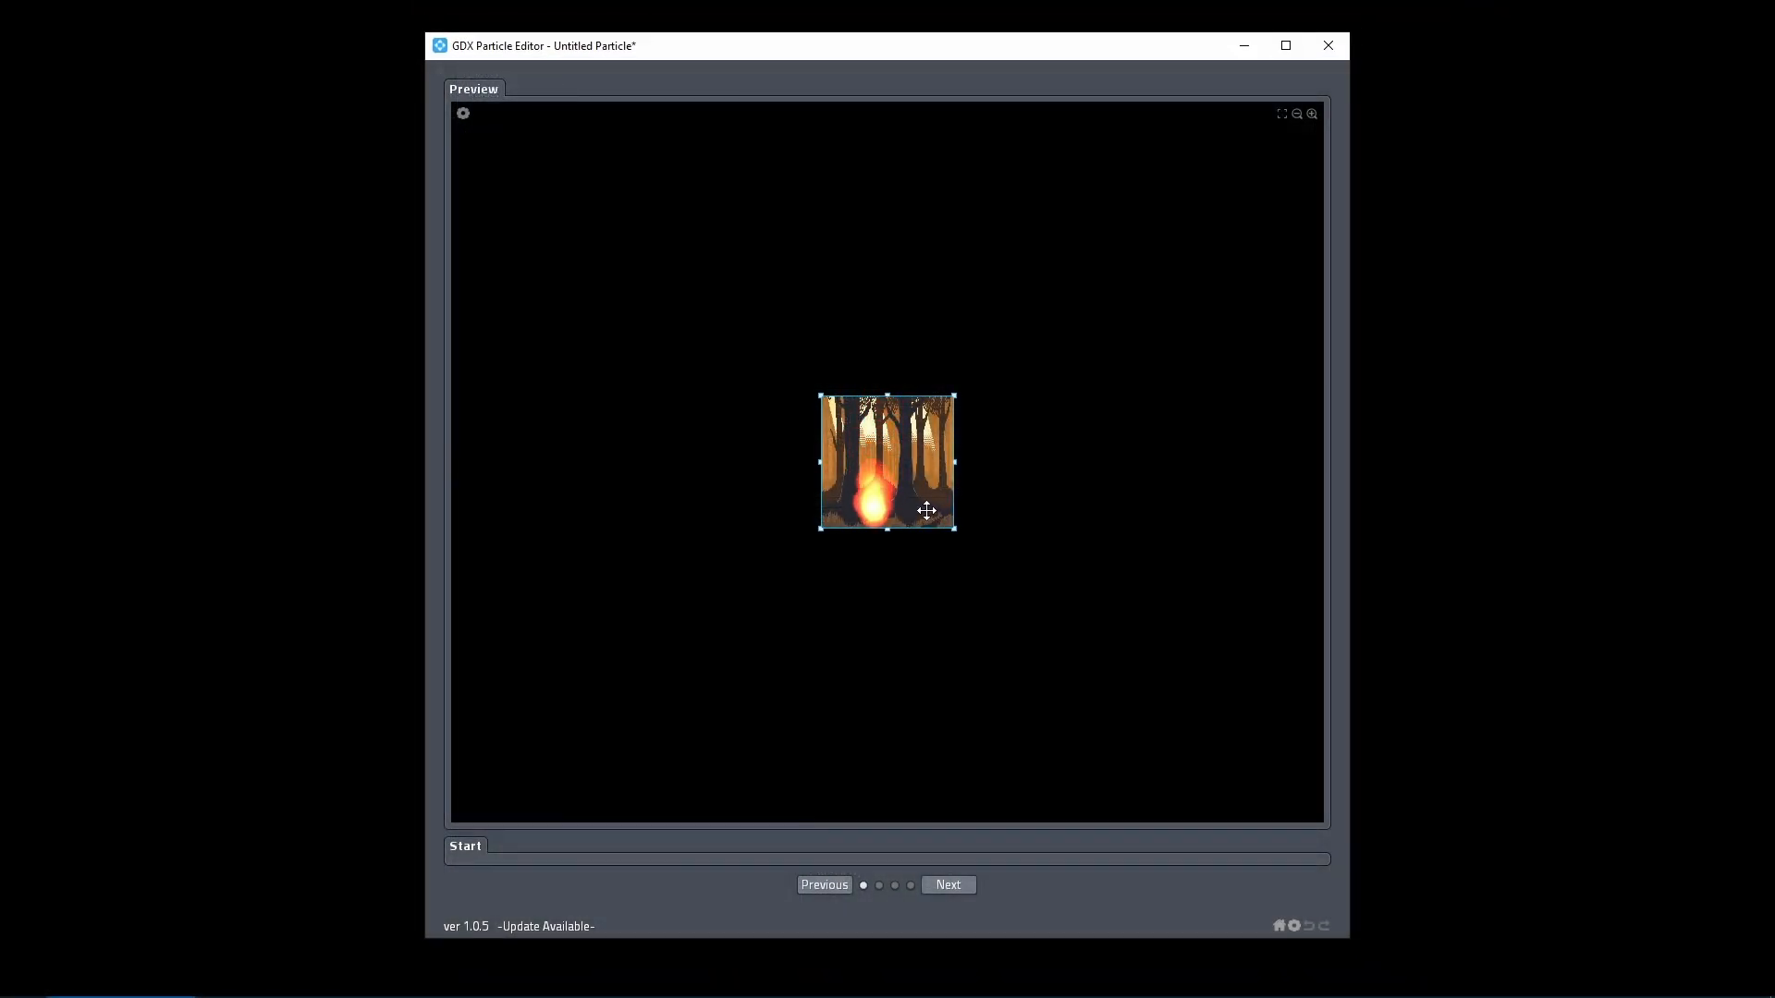
drag(821, 530, 514, 771)
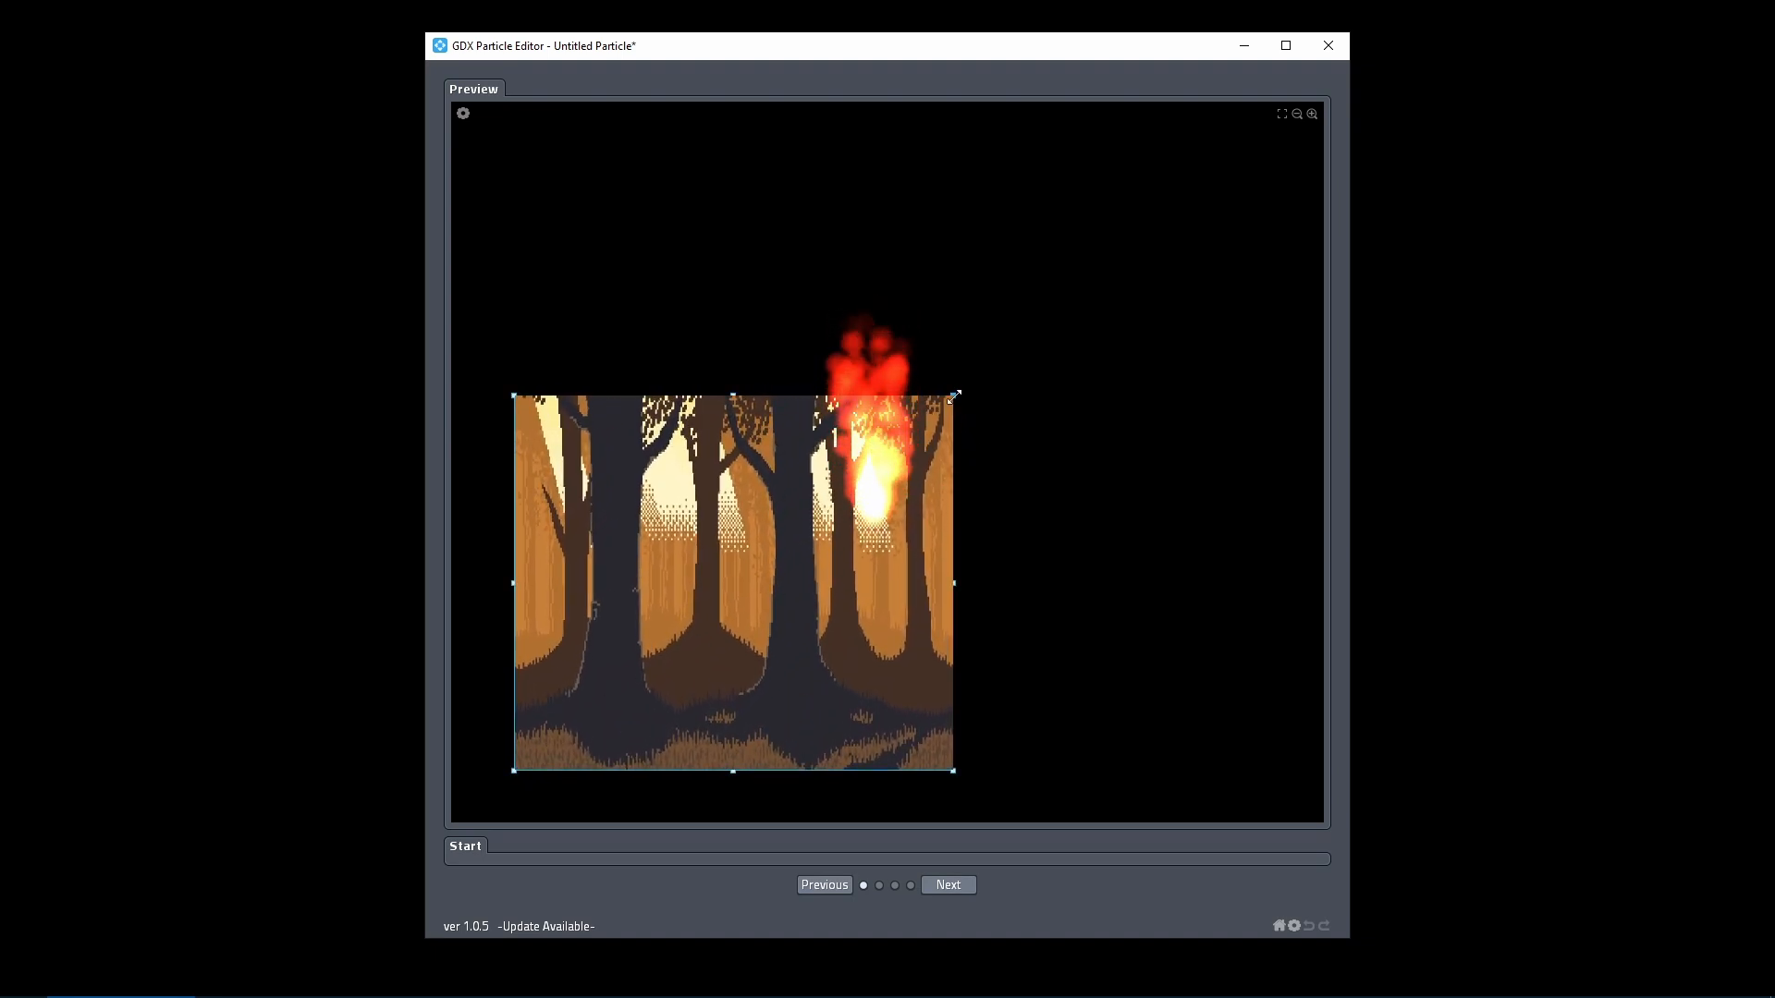
drag(953, 412, 1301, 156)
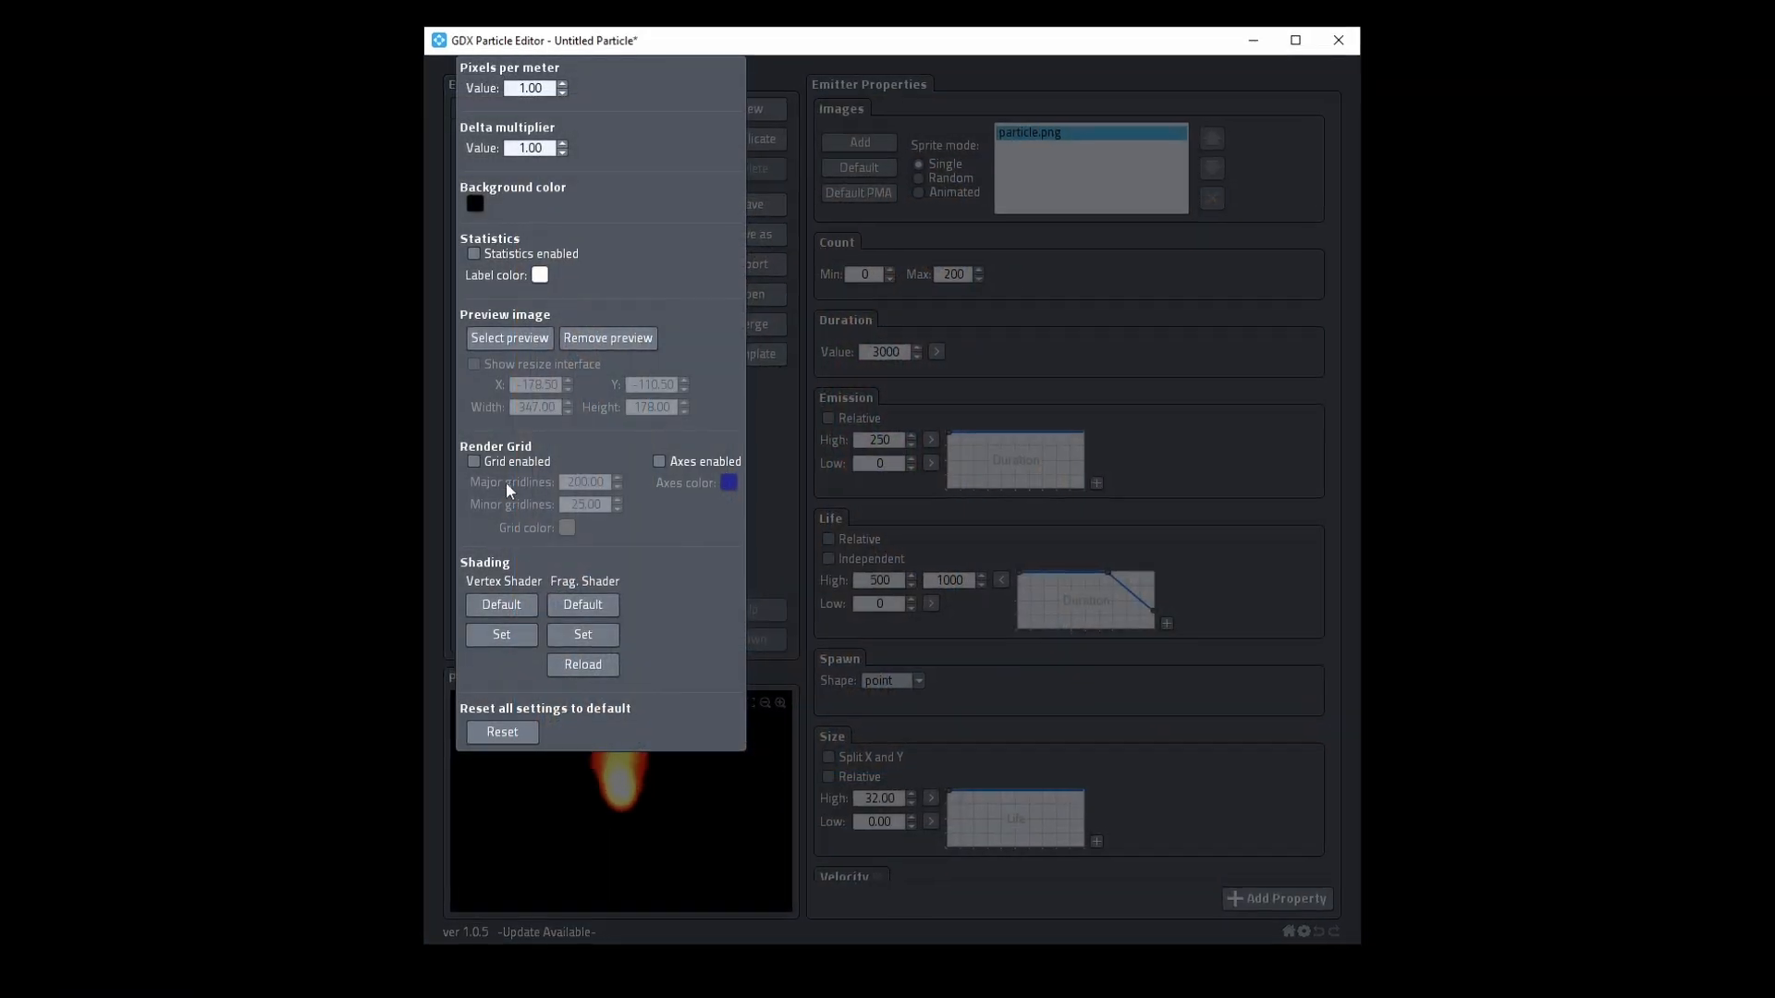
Enable the render grid and the axes in the preview settings.
click(506, 465)
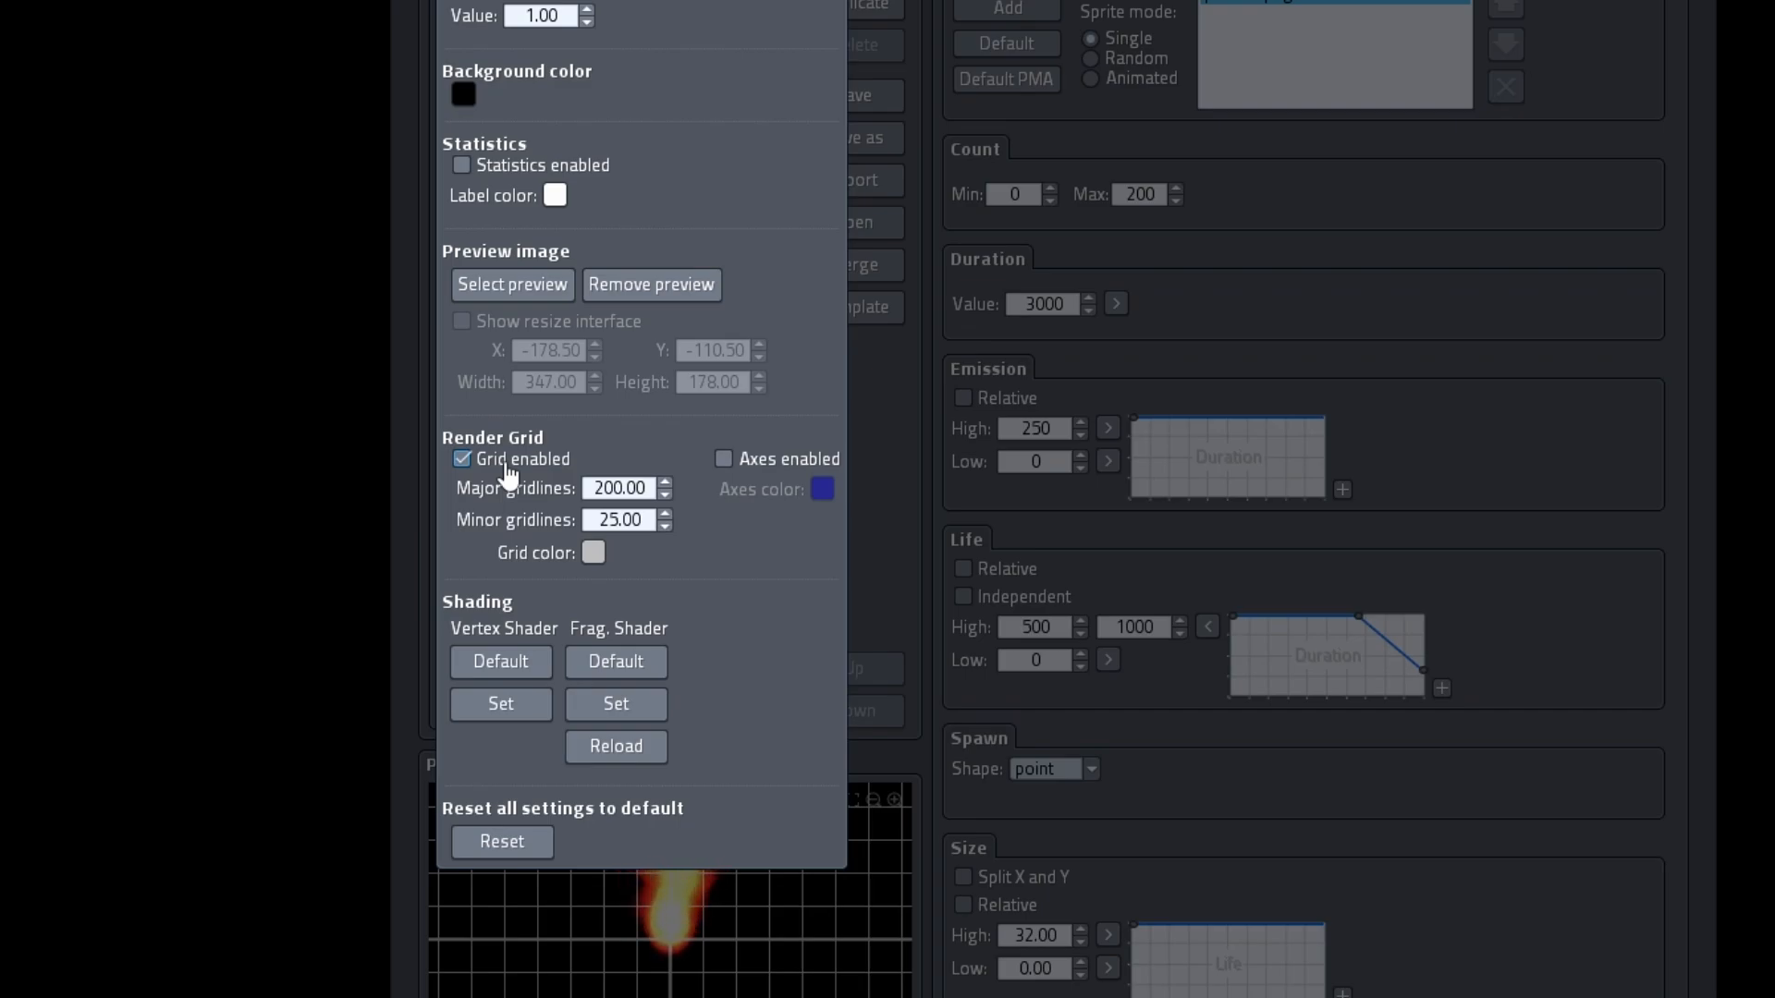
triple_click(624, 488)
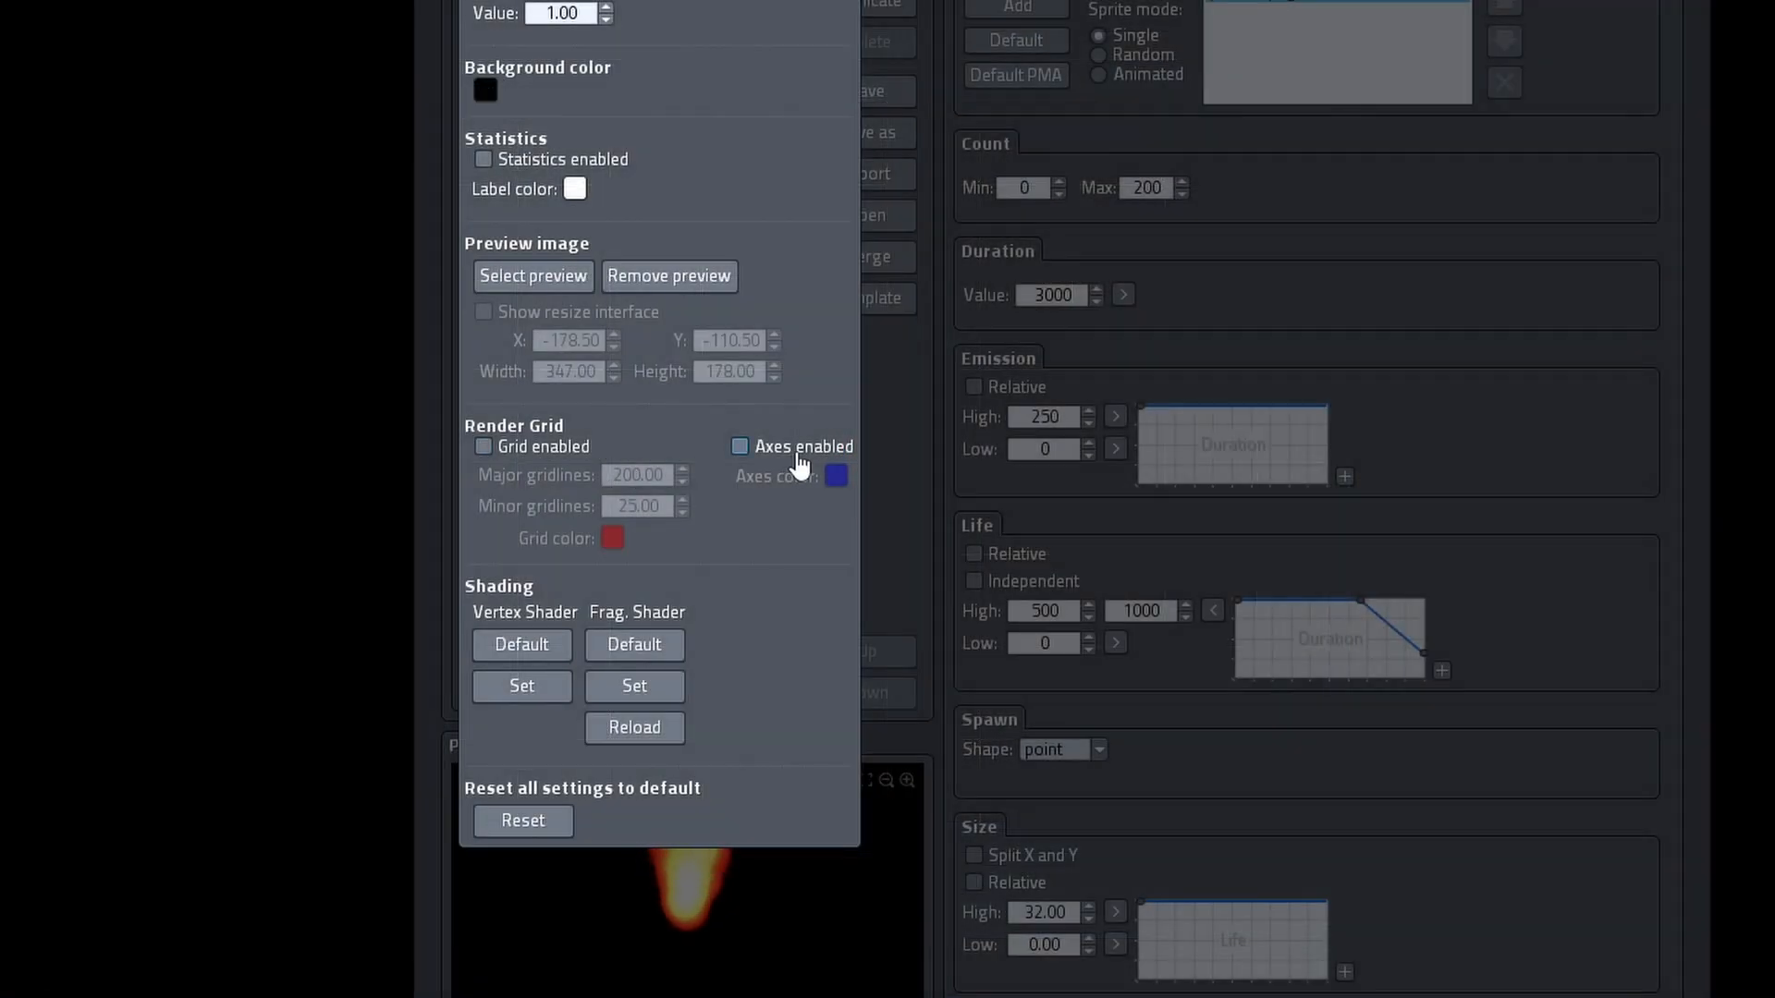
click(799, 463)
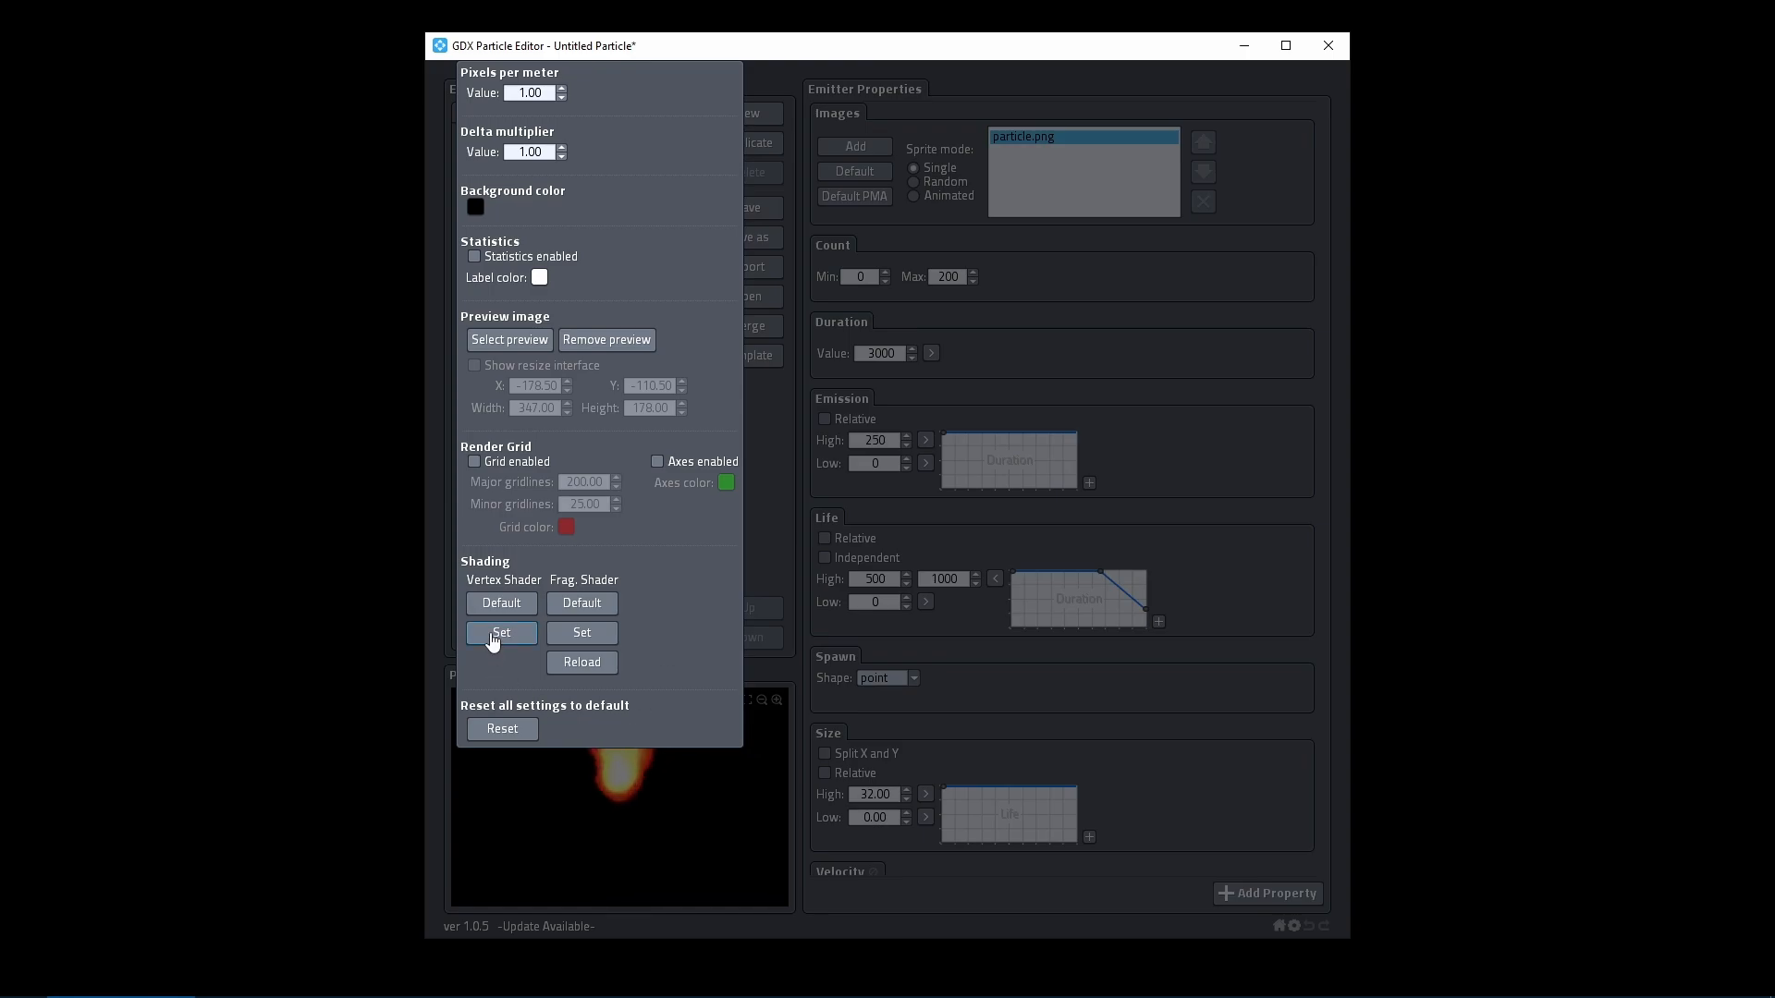
Browse for a vertex shader file without choosing one, and reset all preview settings to default.
click(491, 636)
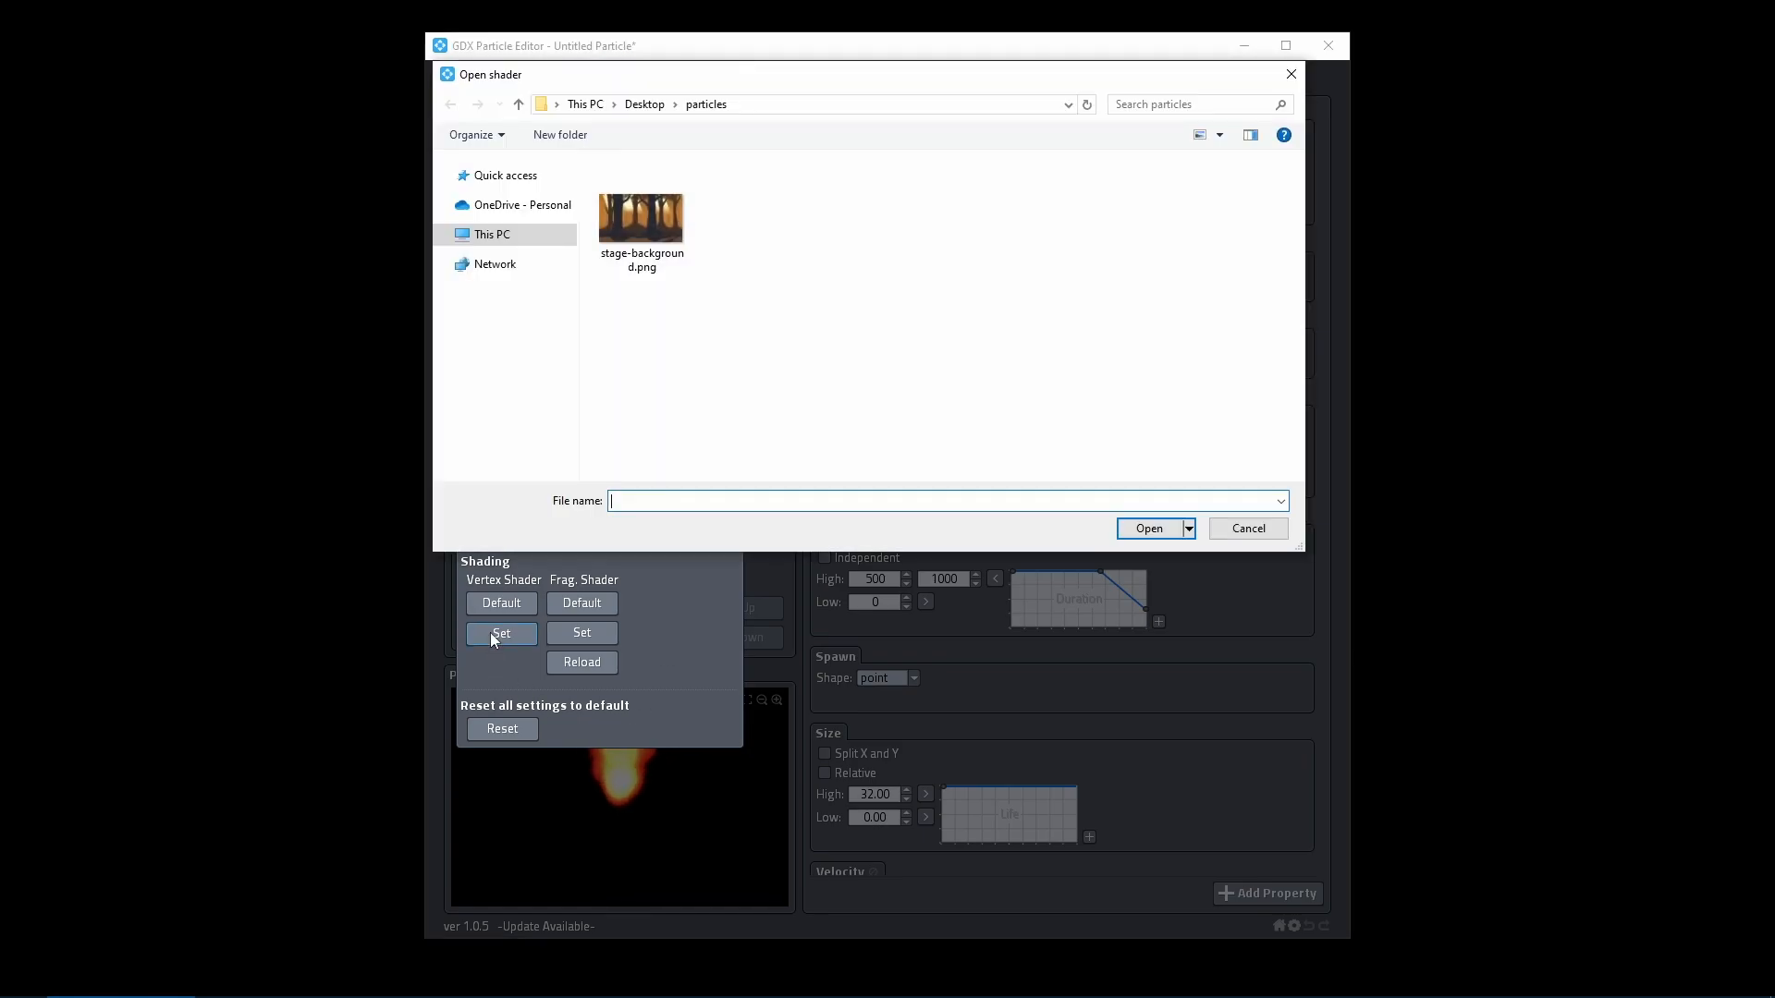
click(1282, 528)
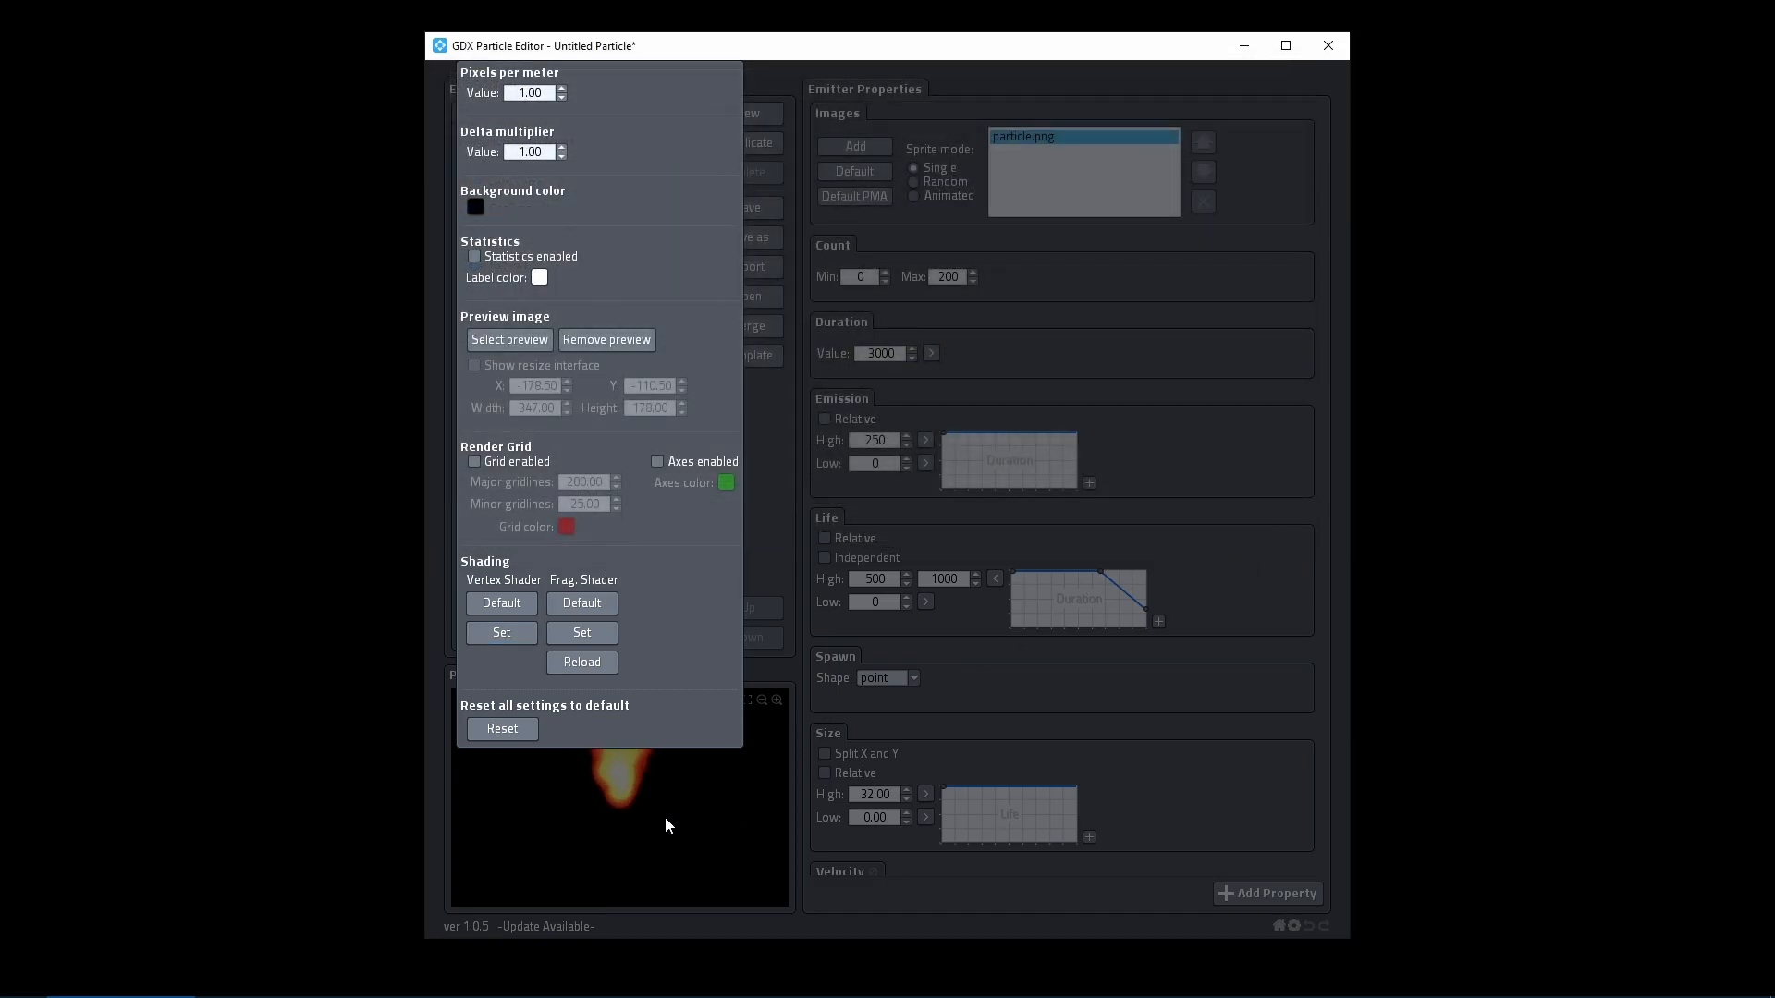
click(503, 730)
click(521, 724)
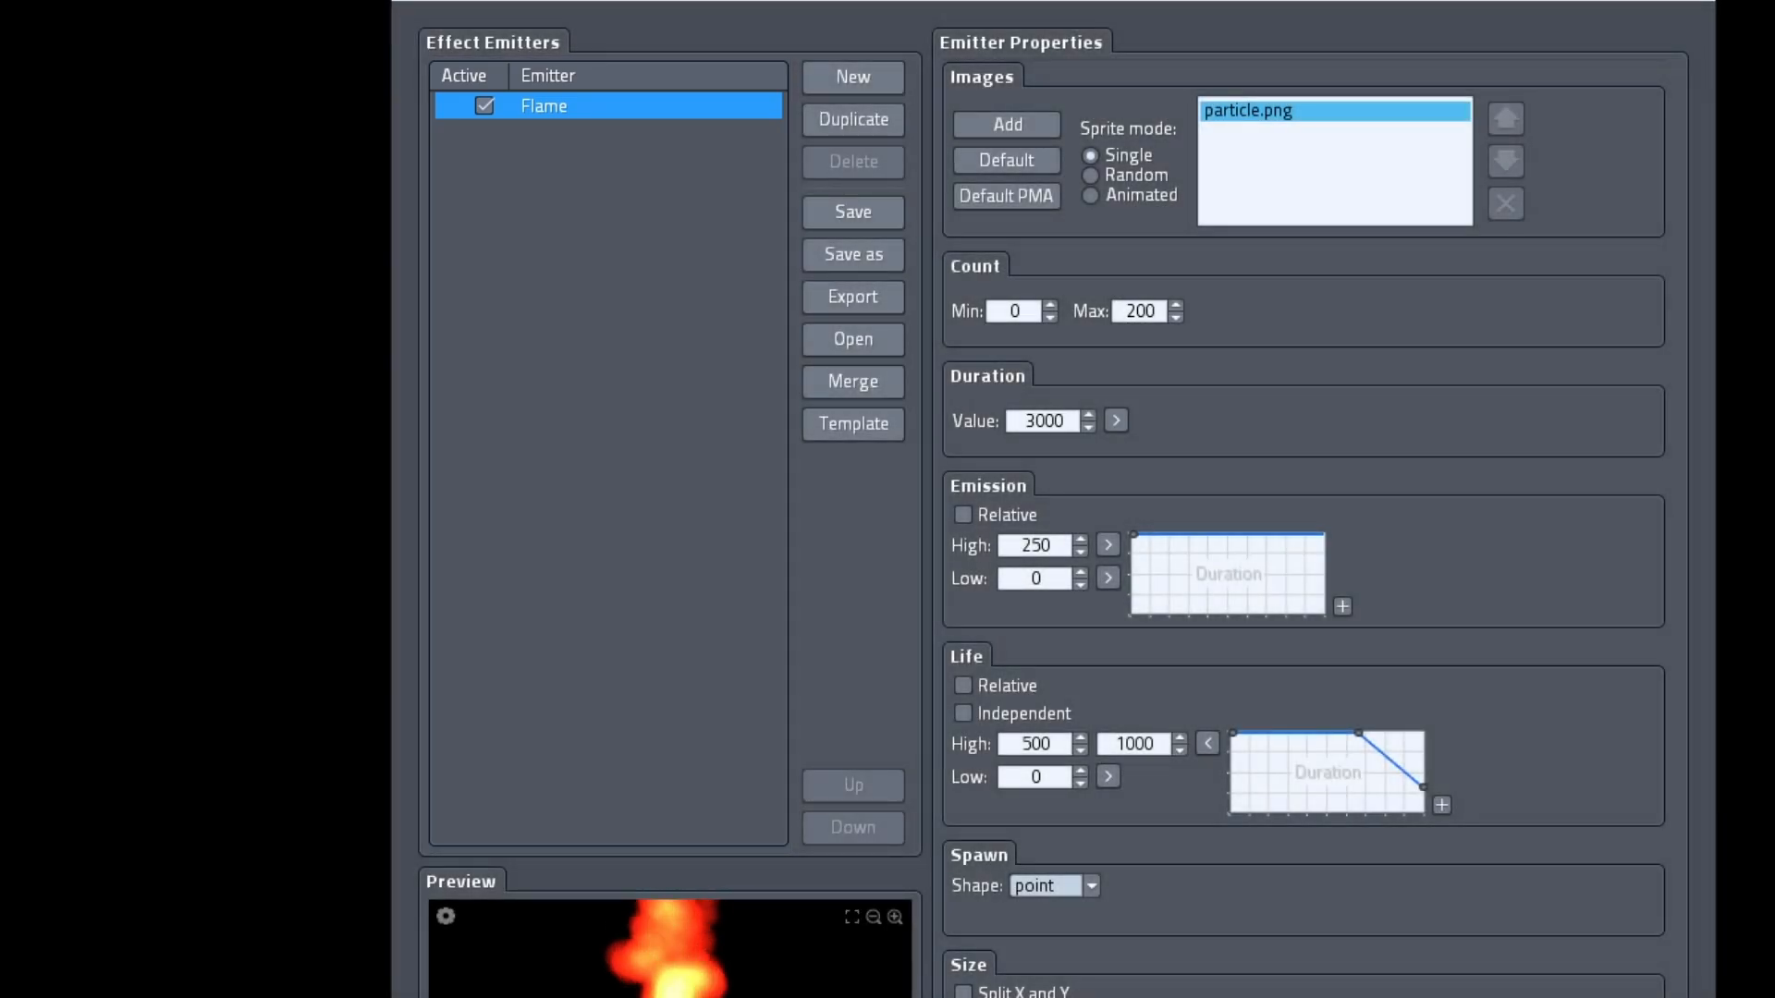
Add an emitter named New Particle Emitter, then duplicate it and rename the copy Duplicated Emitter.
click(860, 85)
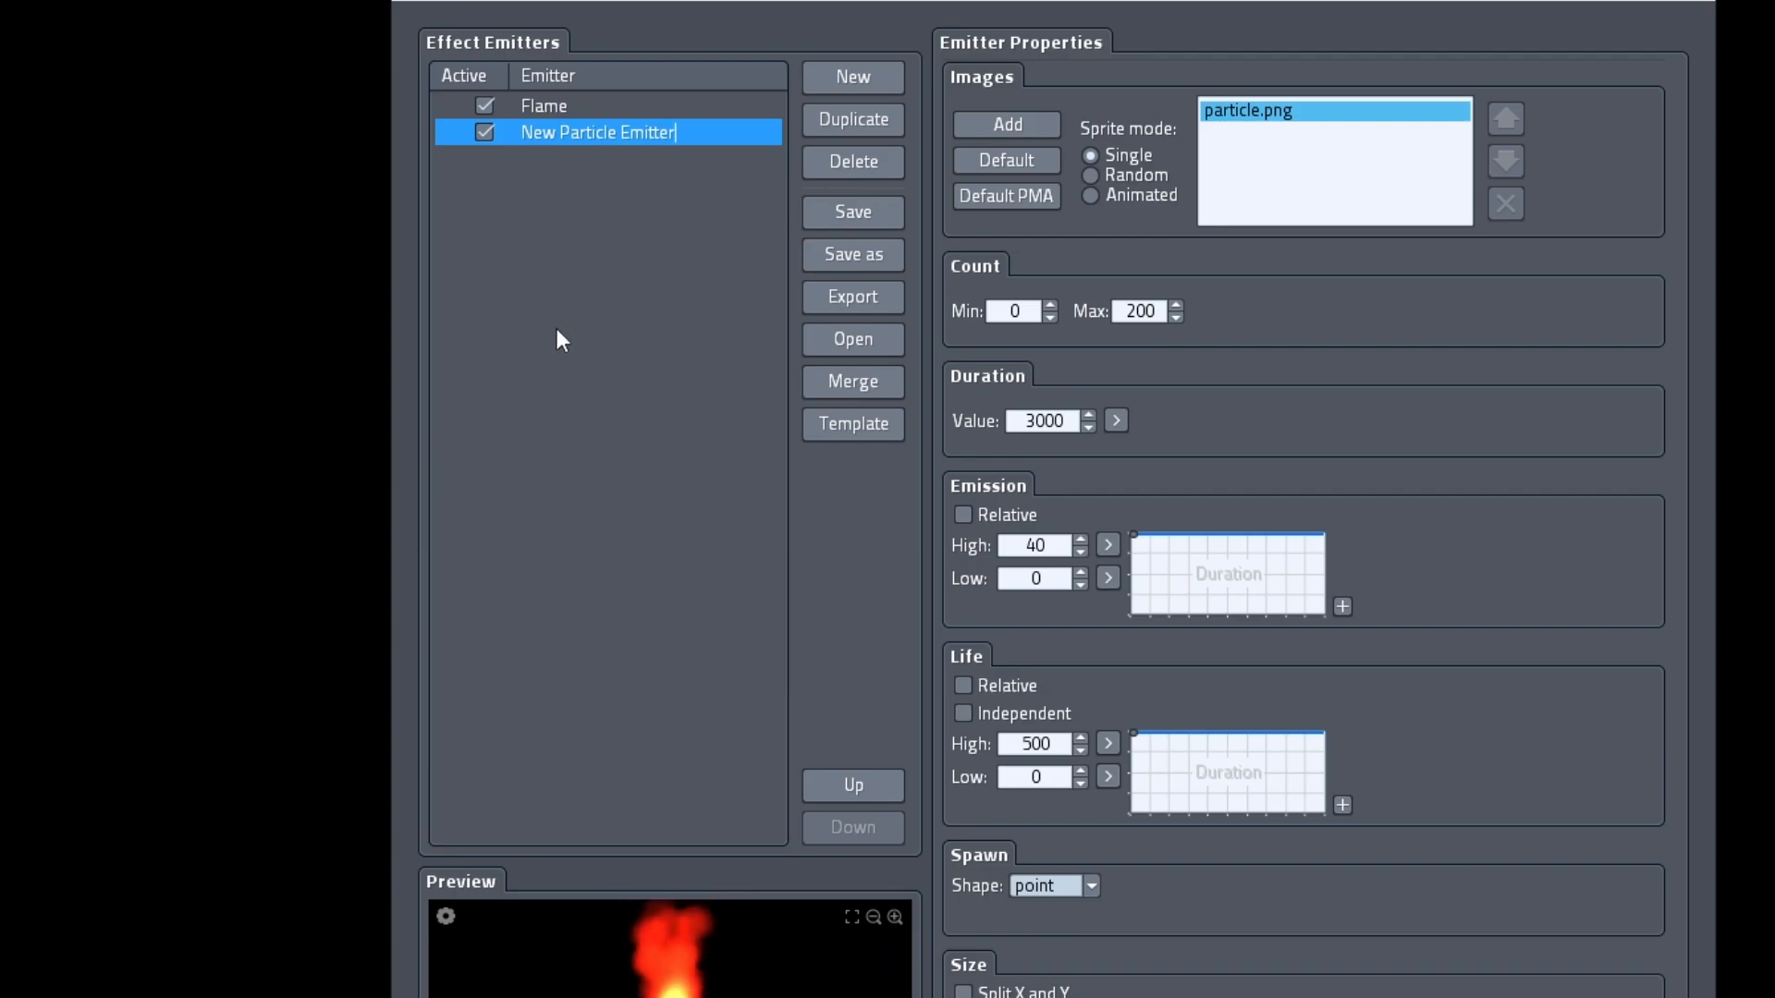
click(882, 123)
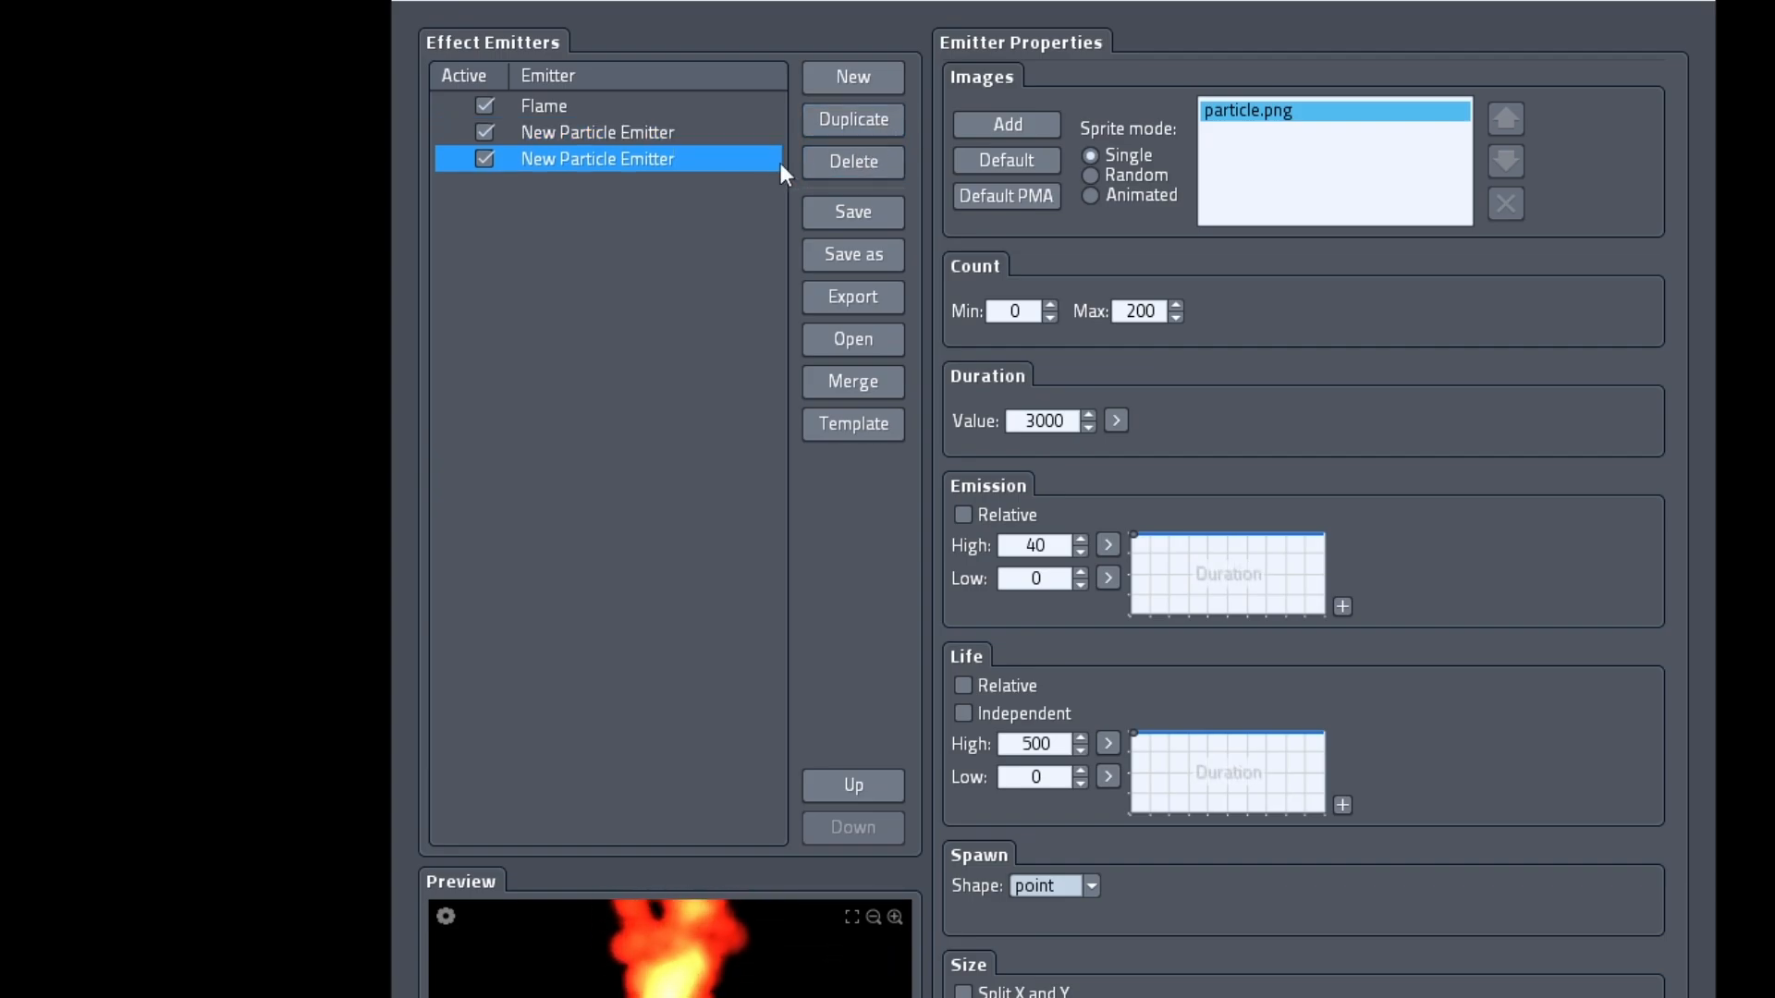
double_click(677, 159)
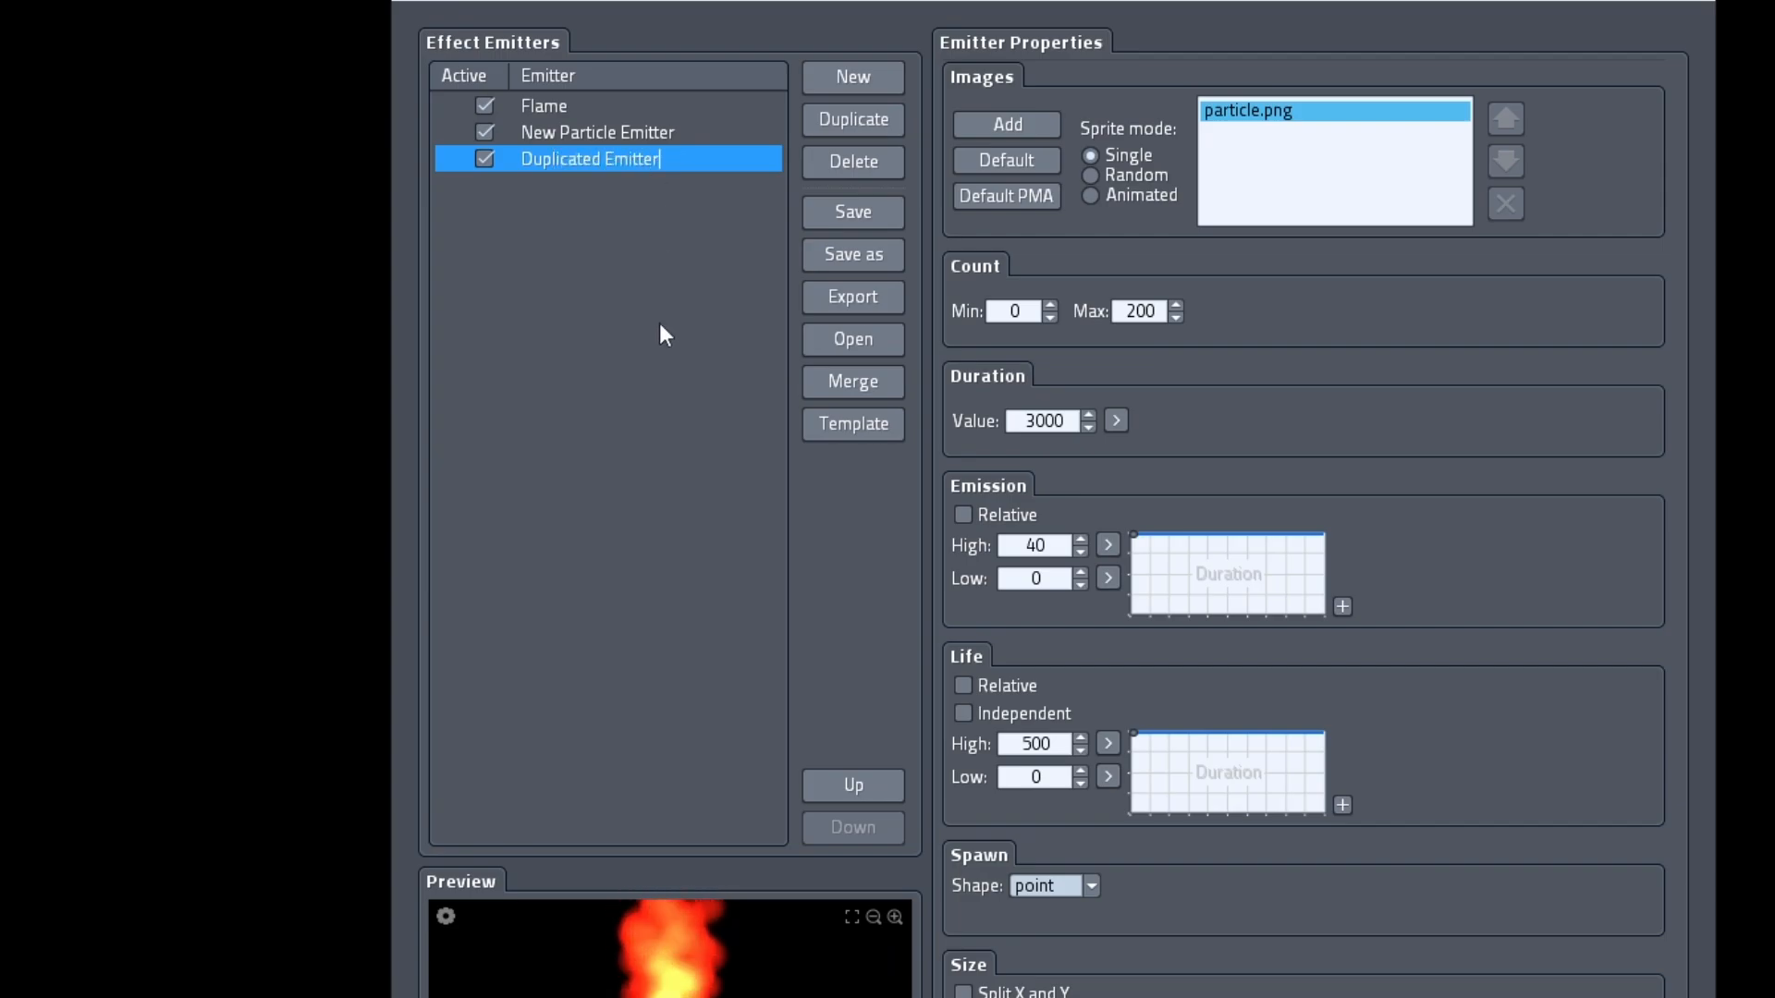
Reorder Duplicated Emitter to the first place and back to the last, ending between Flame and New Particle Emitter.
click(851, 786)
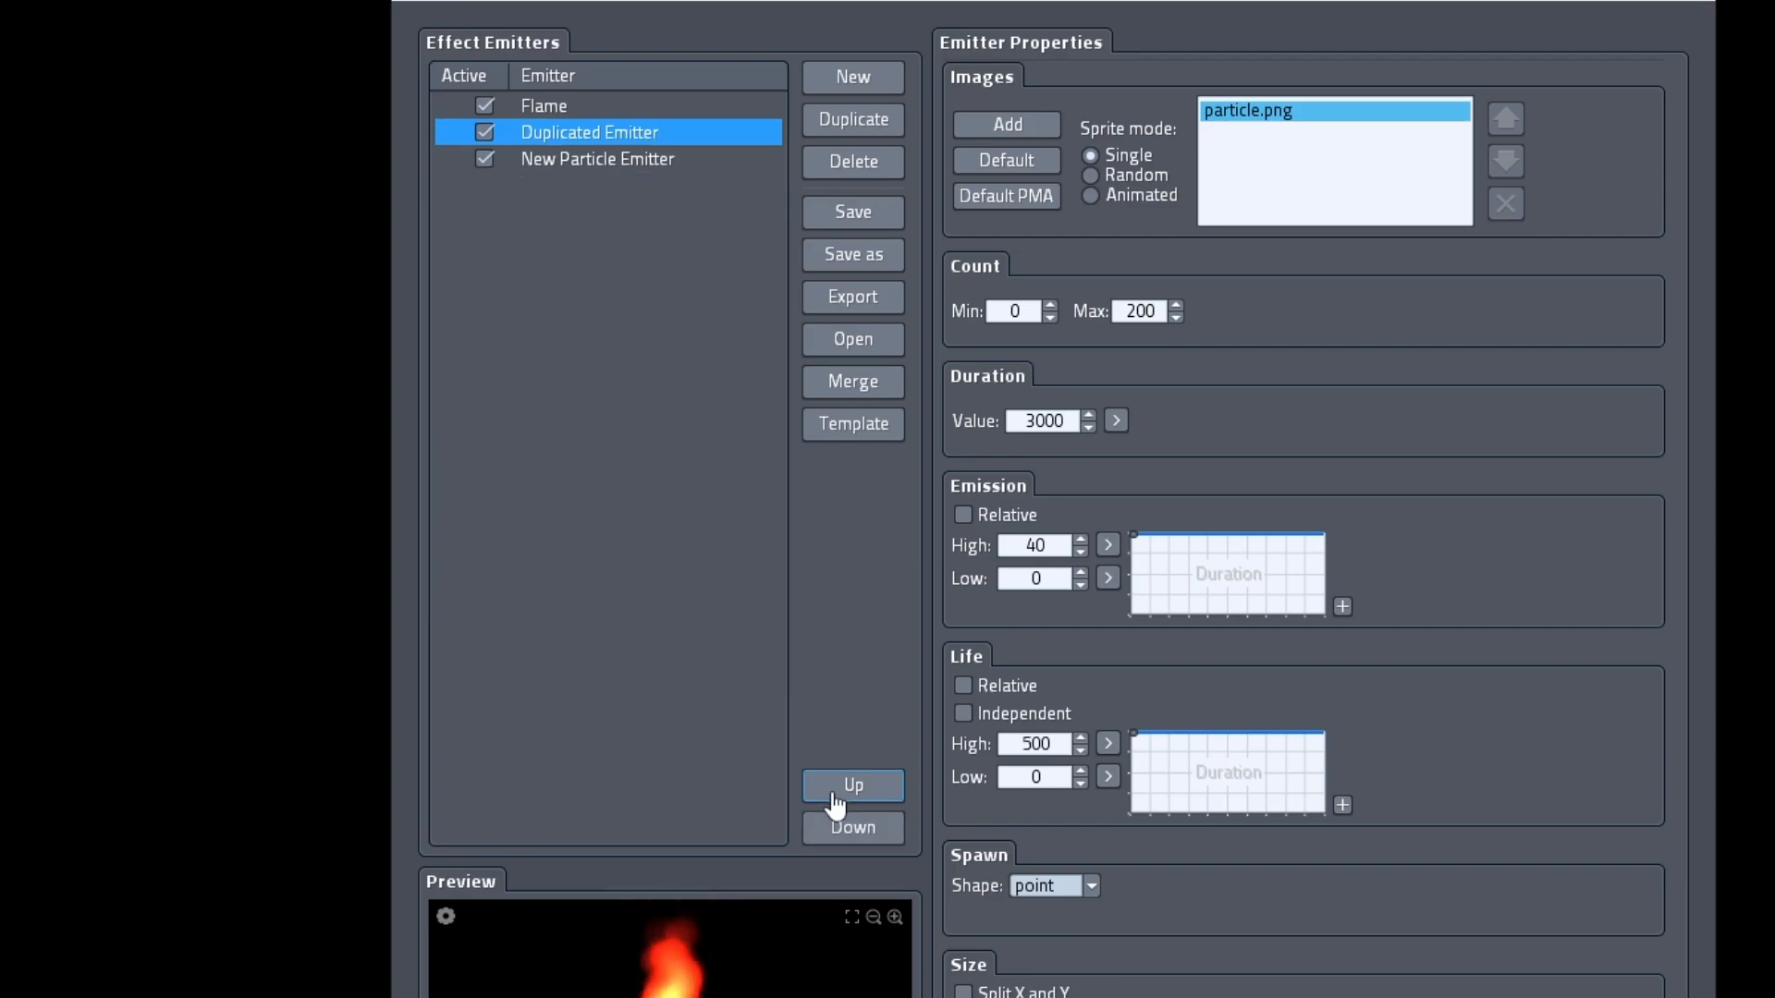
click(837, 790)
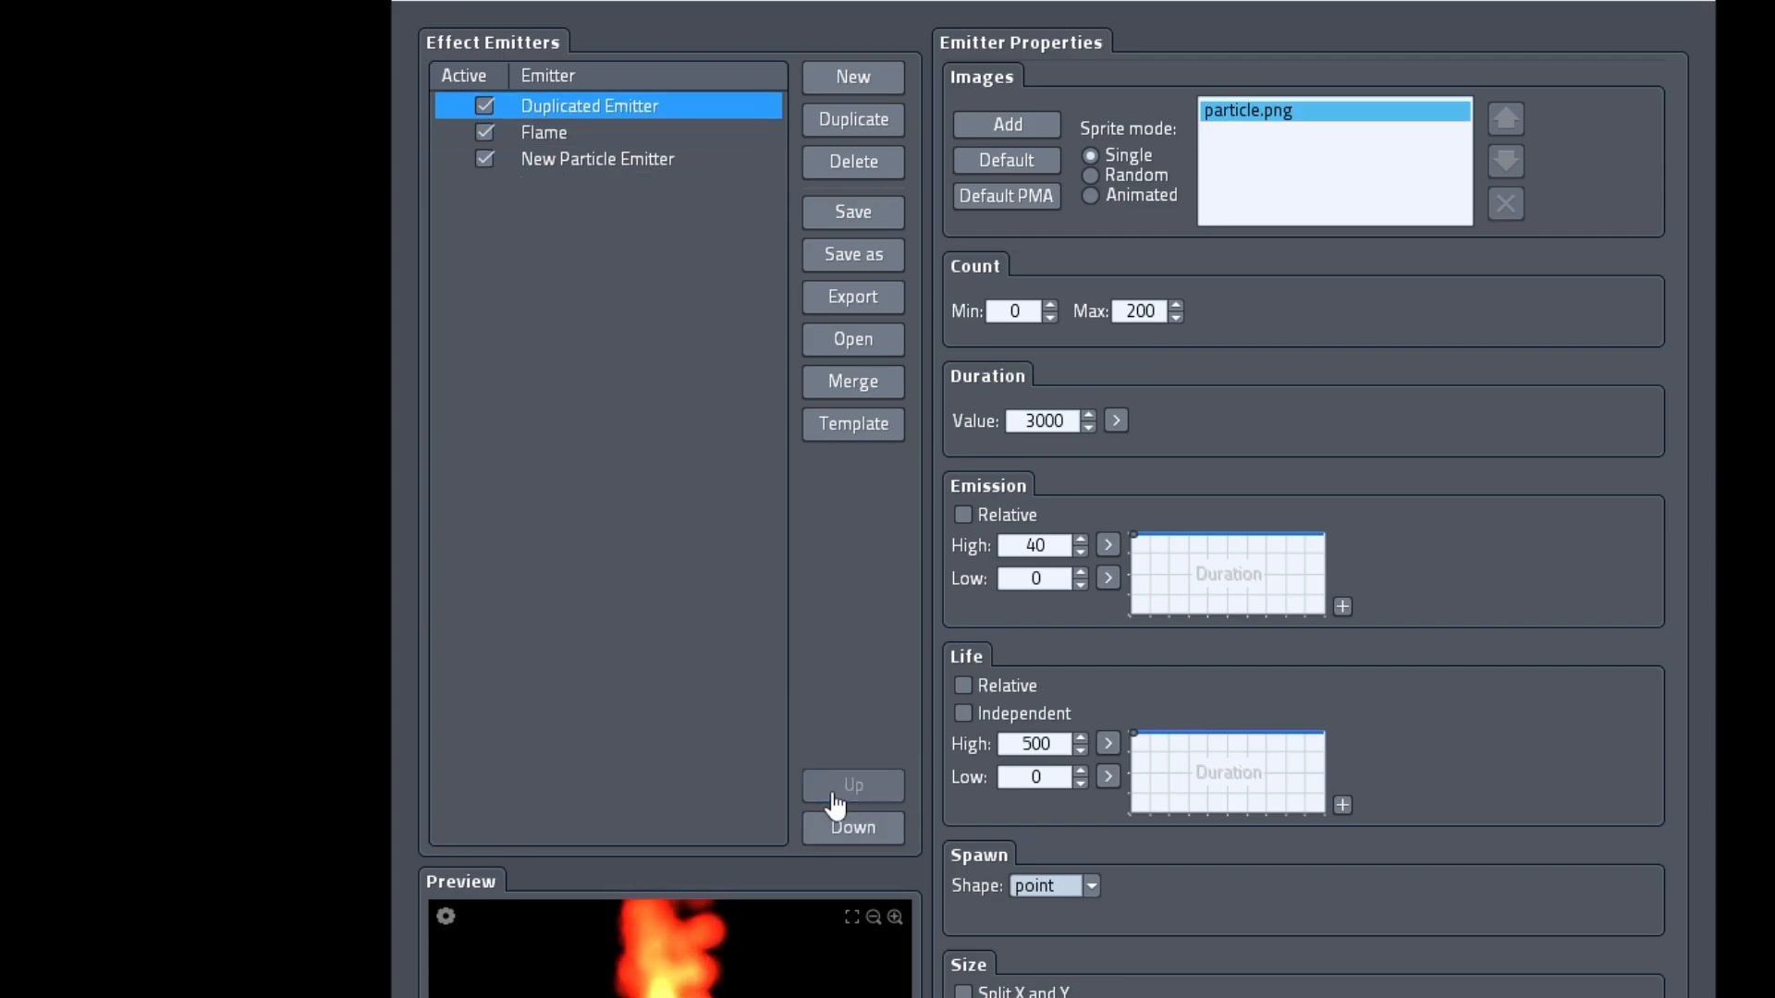
click(846, 832)
click(846, 837)
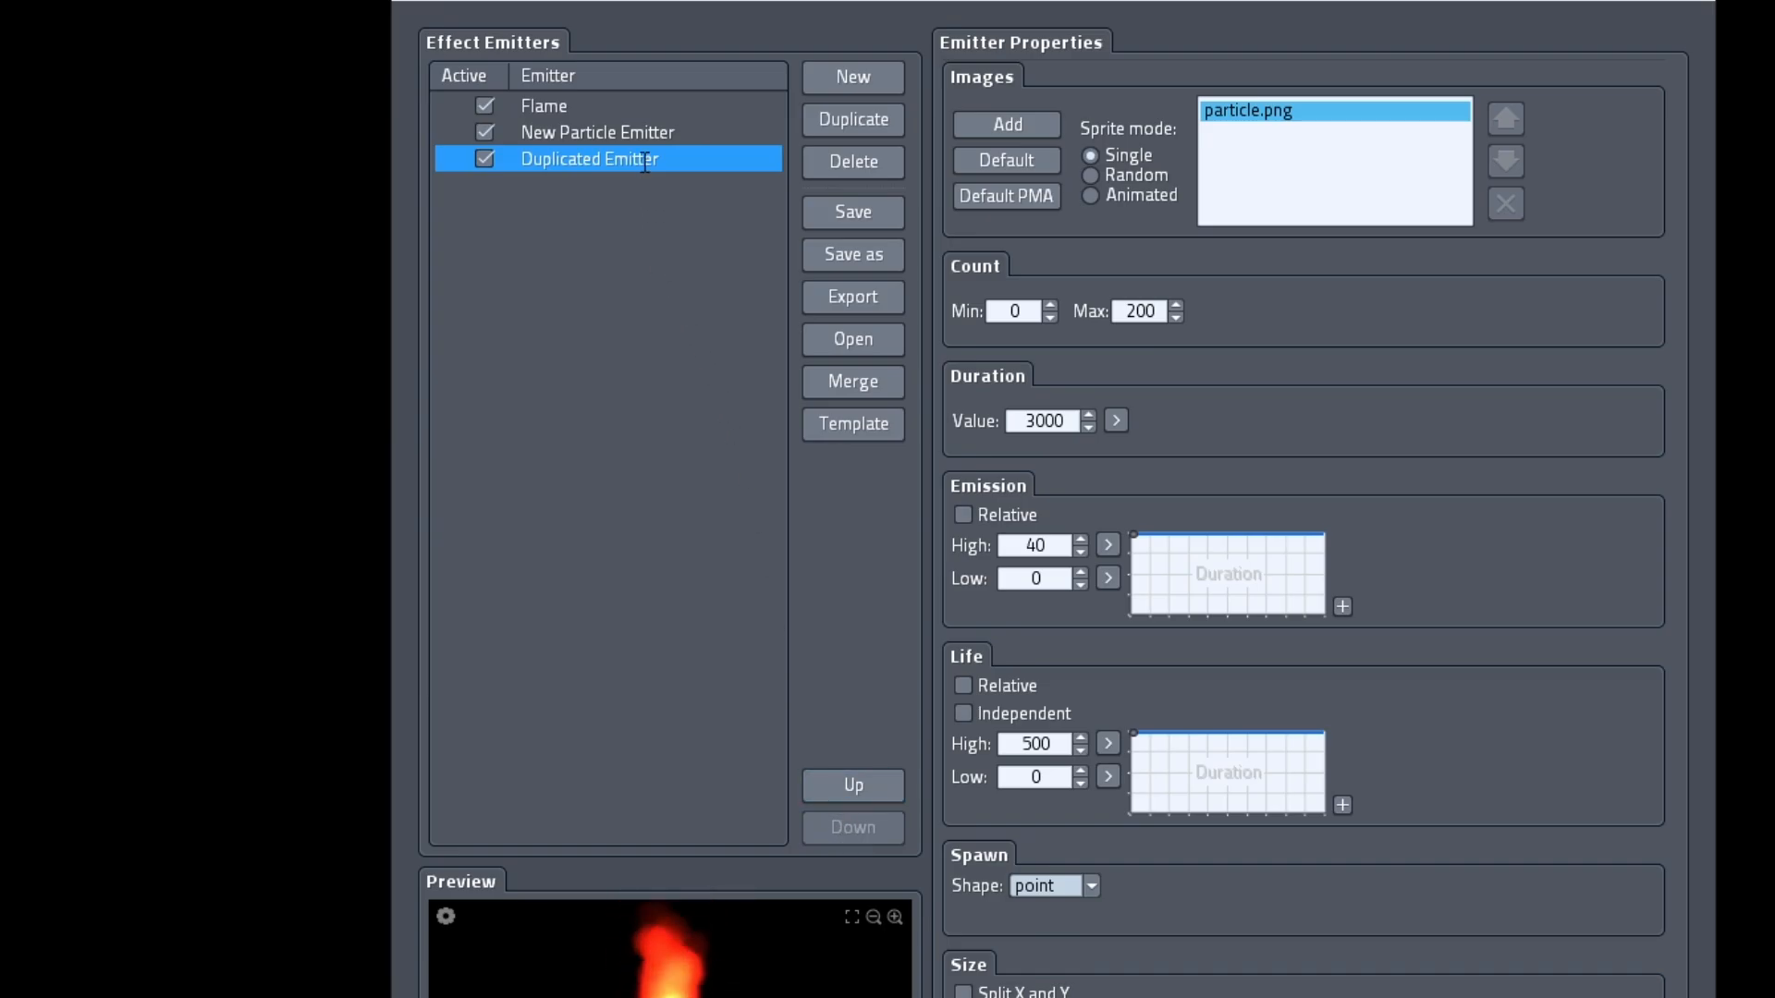
drag(645, 163, 644, 125)
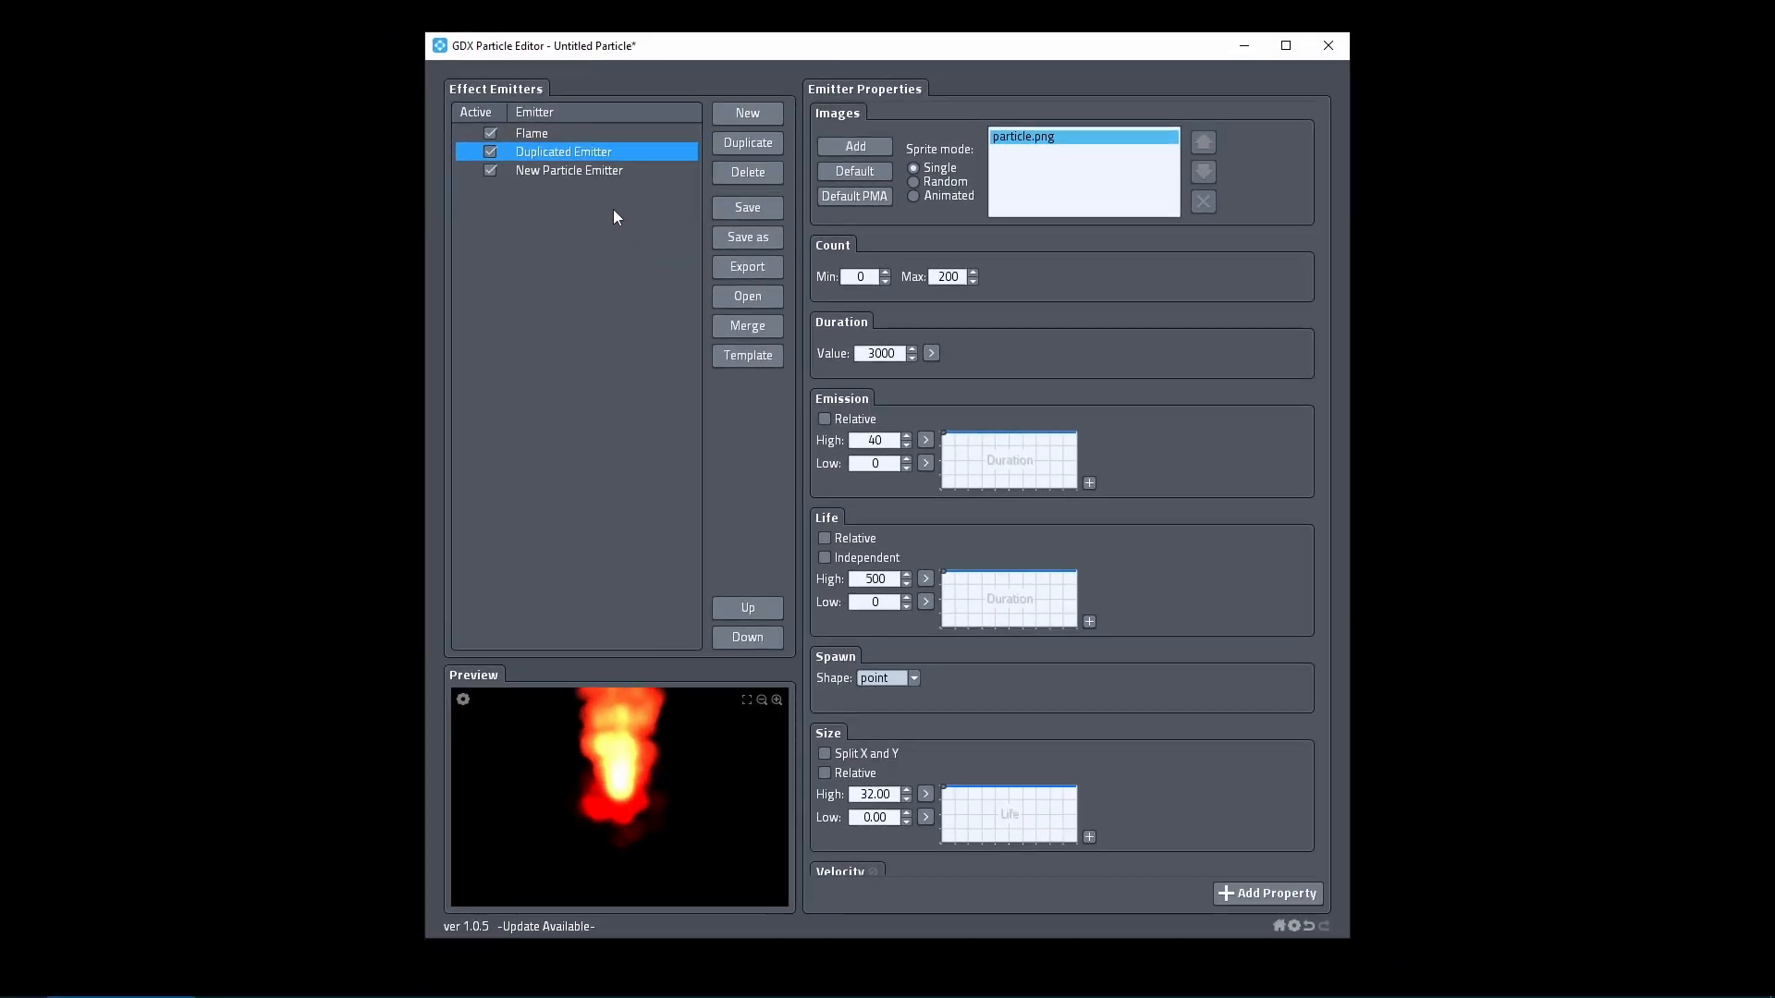
Remove New Particle Emitter and Duplicated Emitter from the effect emitters.
double_click(613, 170)
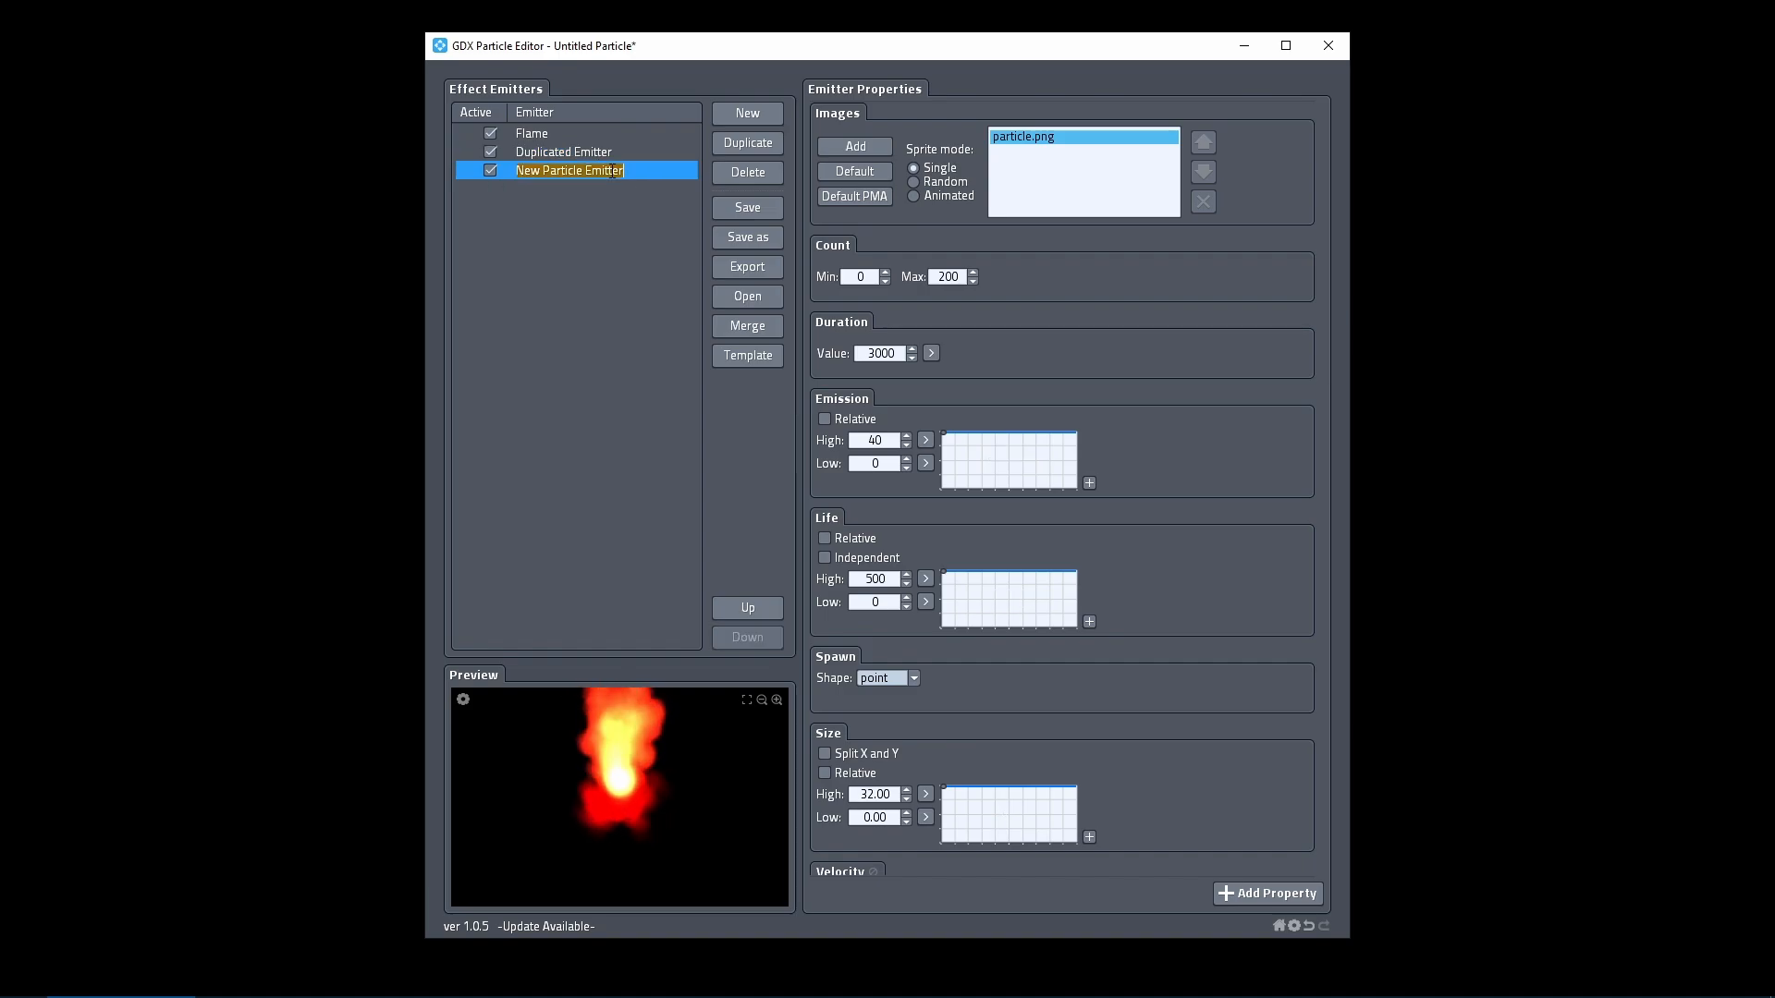
click(747, 172)
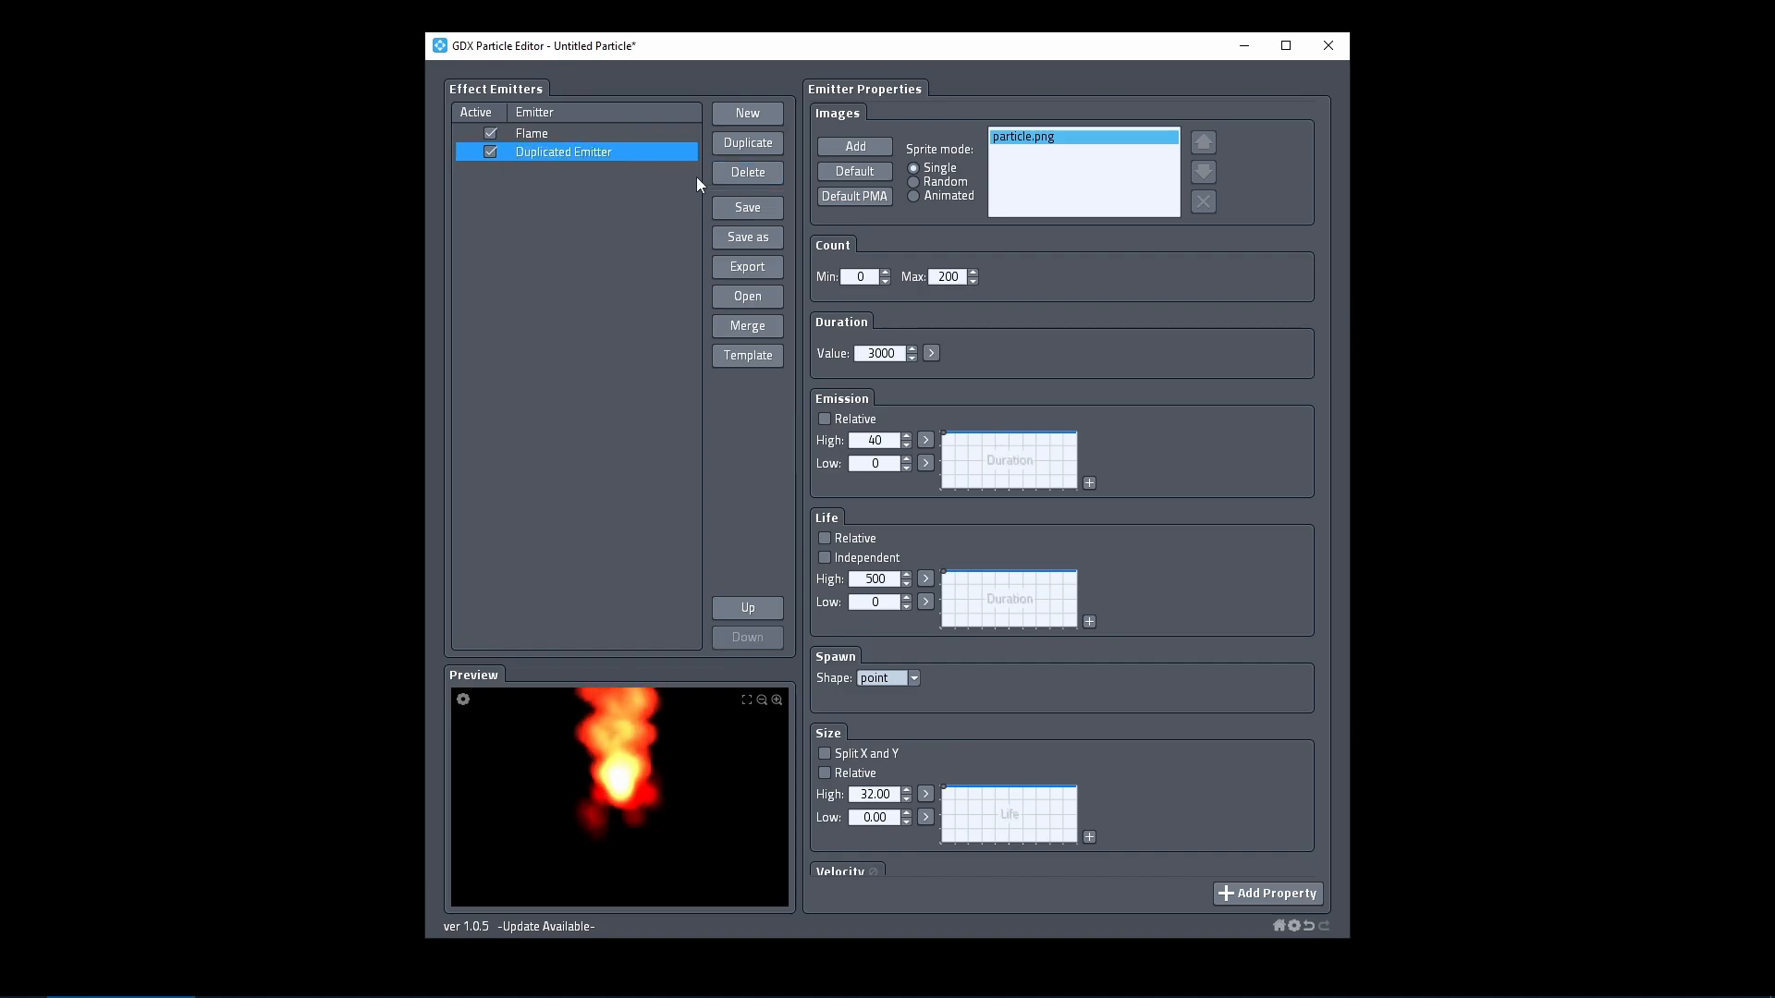
drag(576, 157, 516, 197)
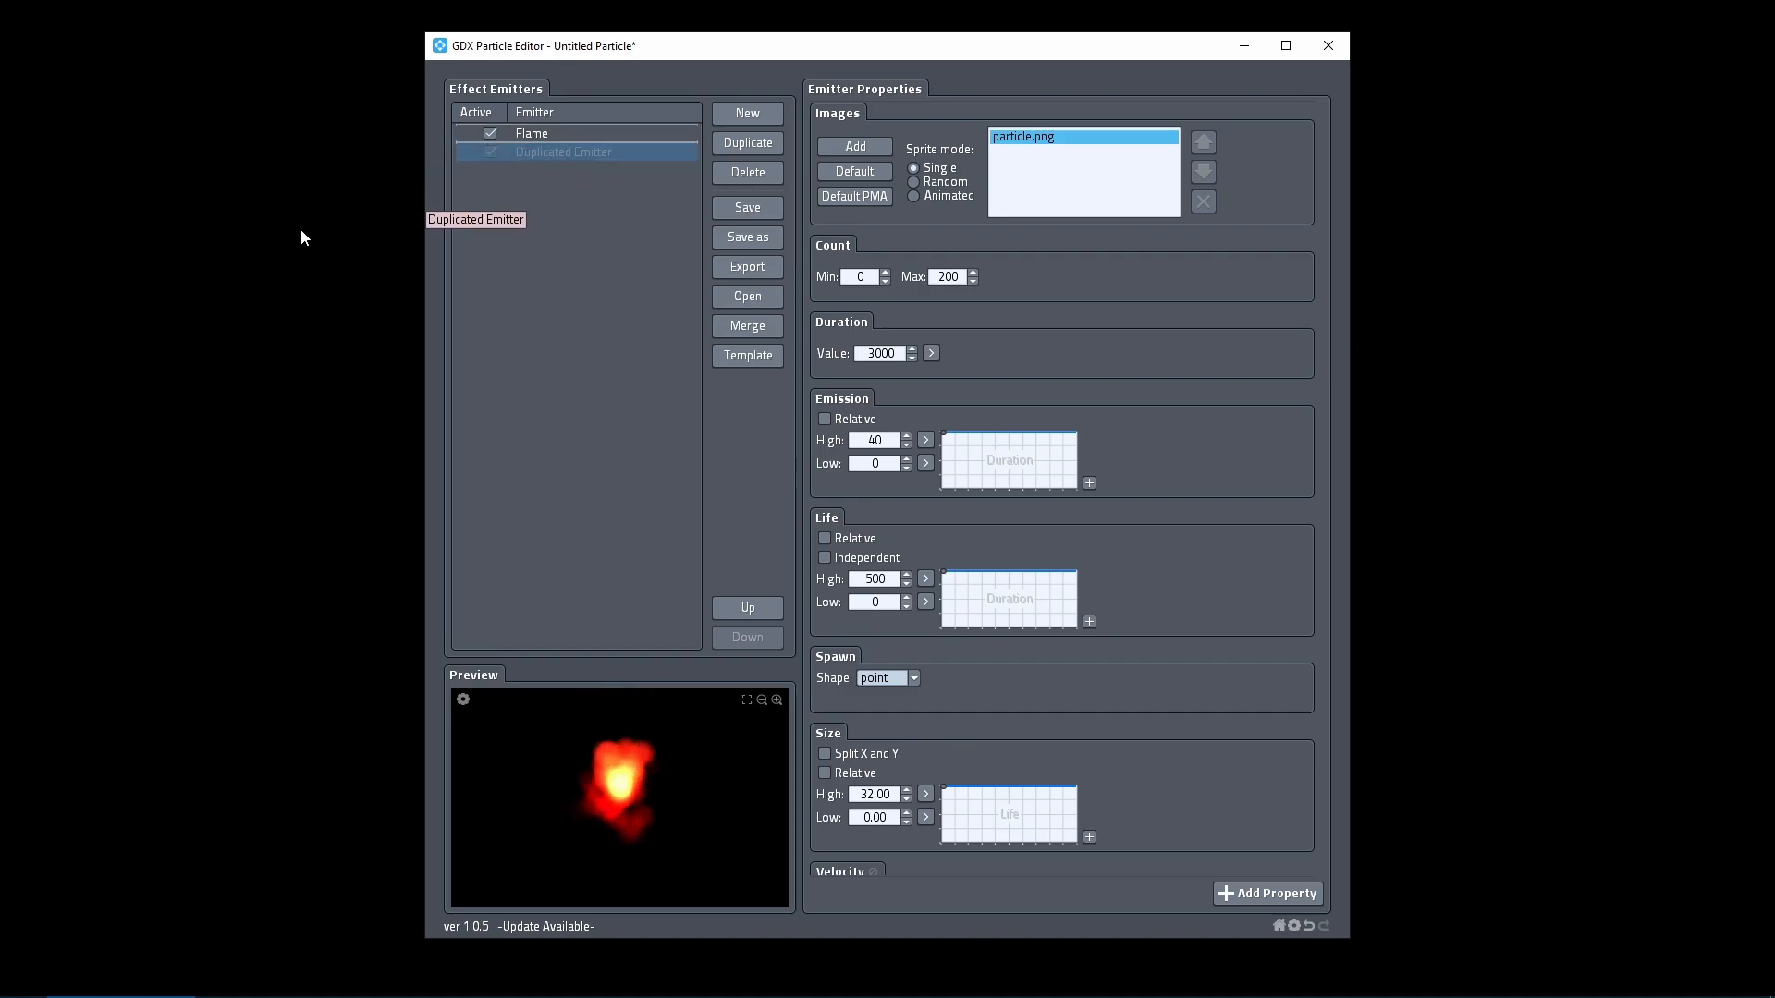
drag(301, 231, 296, 236)
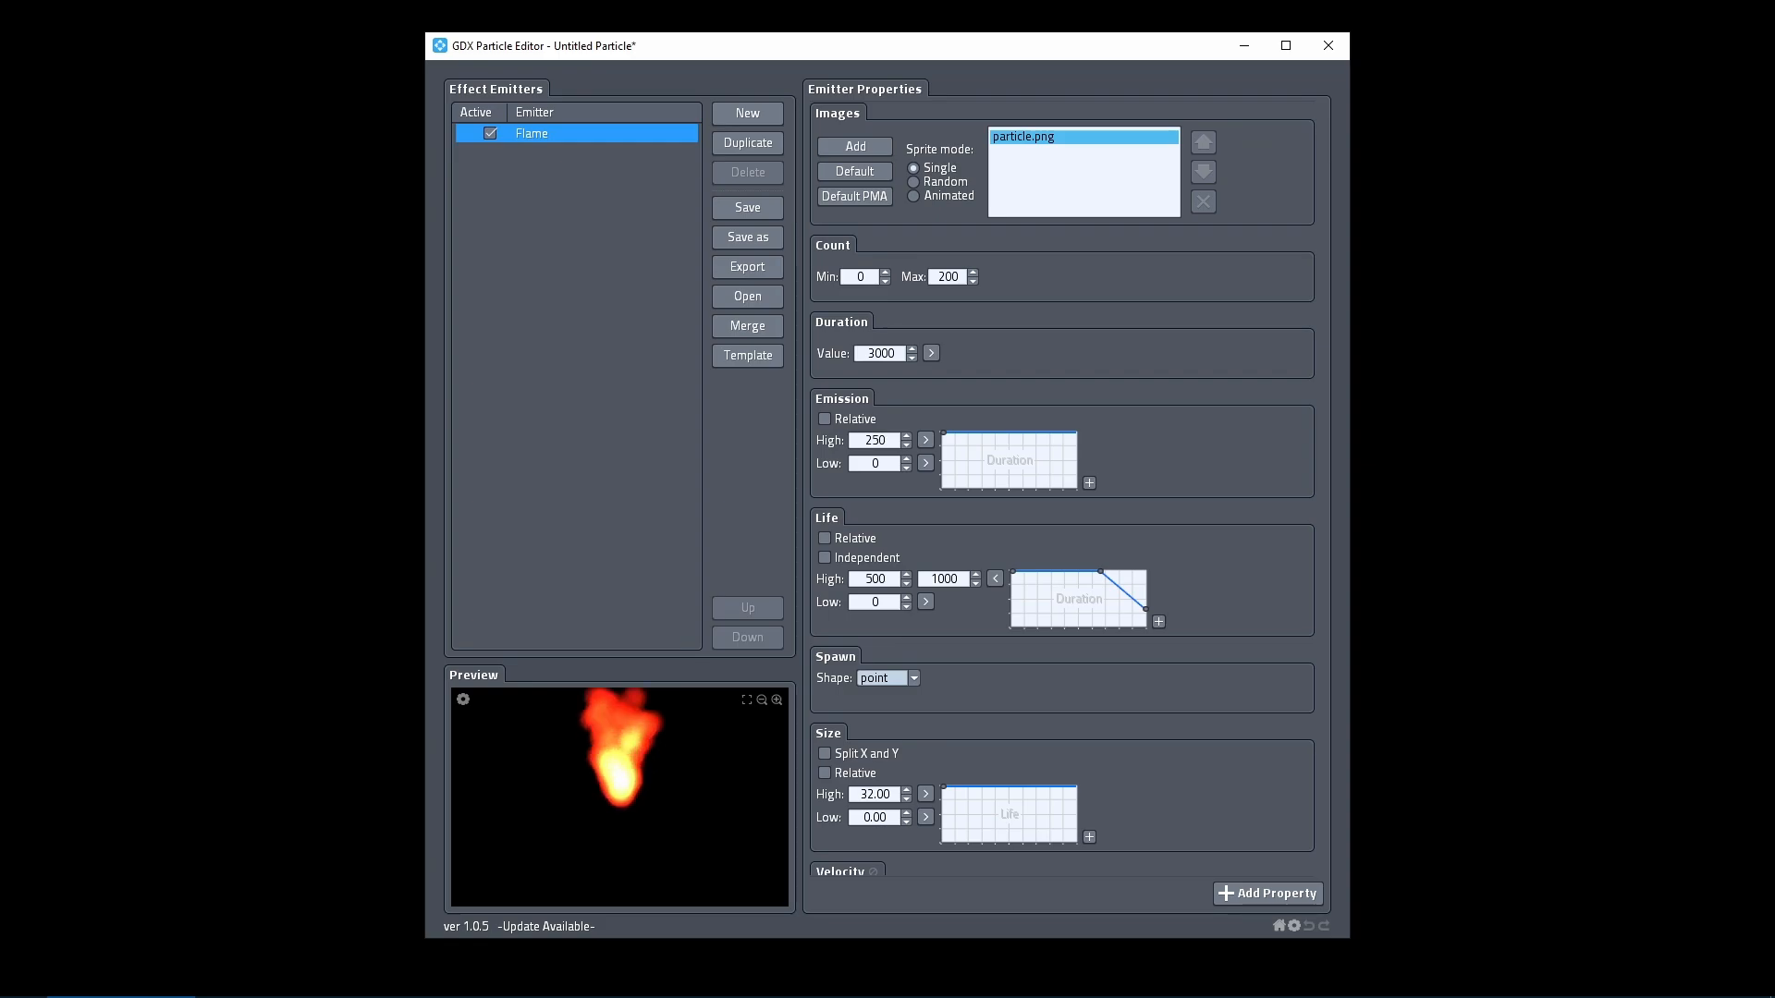
Open the particle file smoke.p from the particles folder.
click(762, 308)
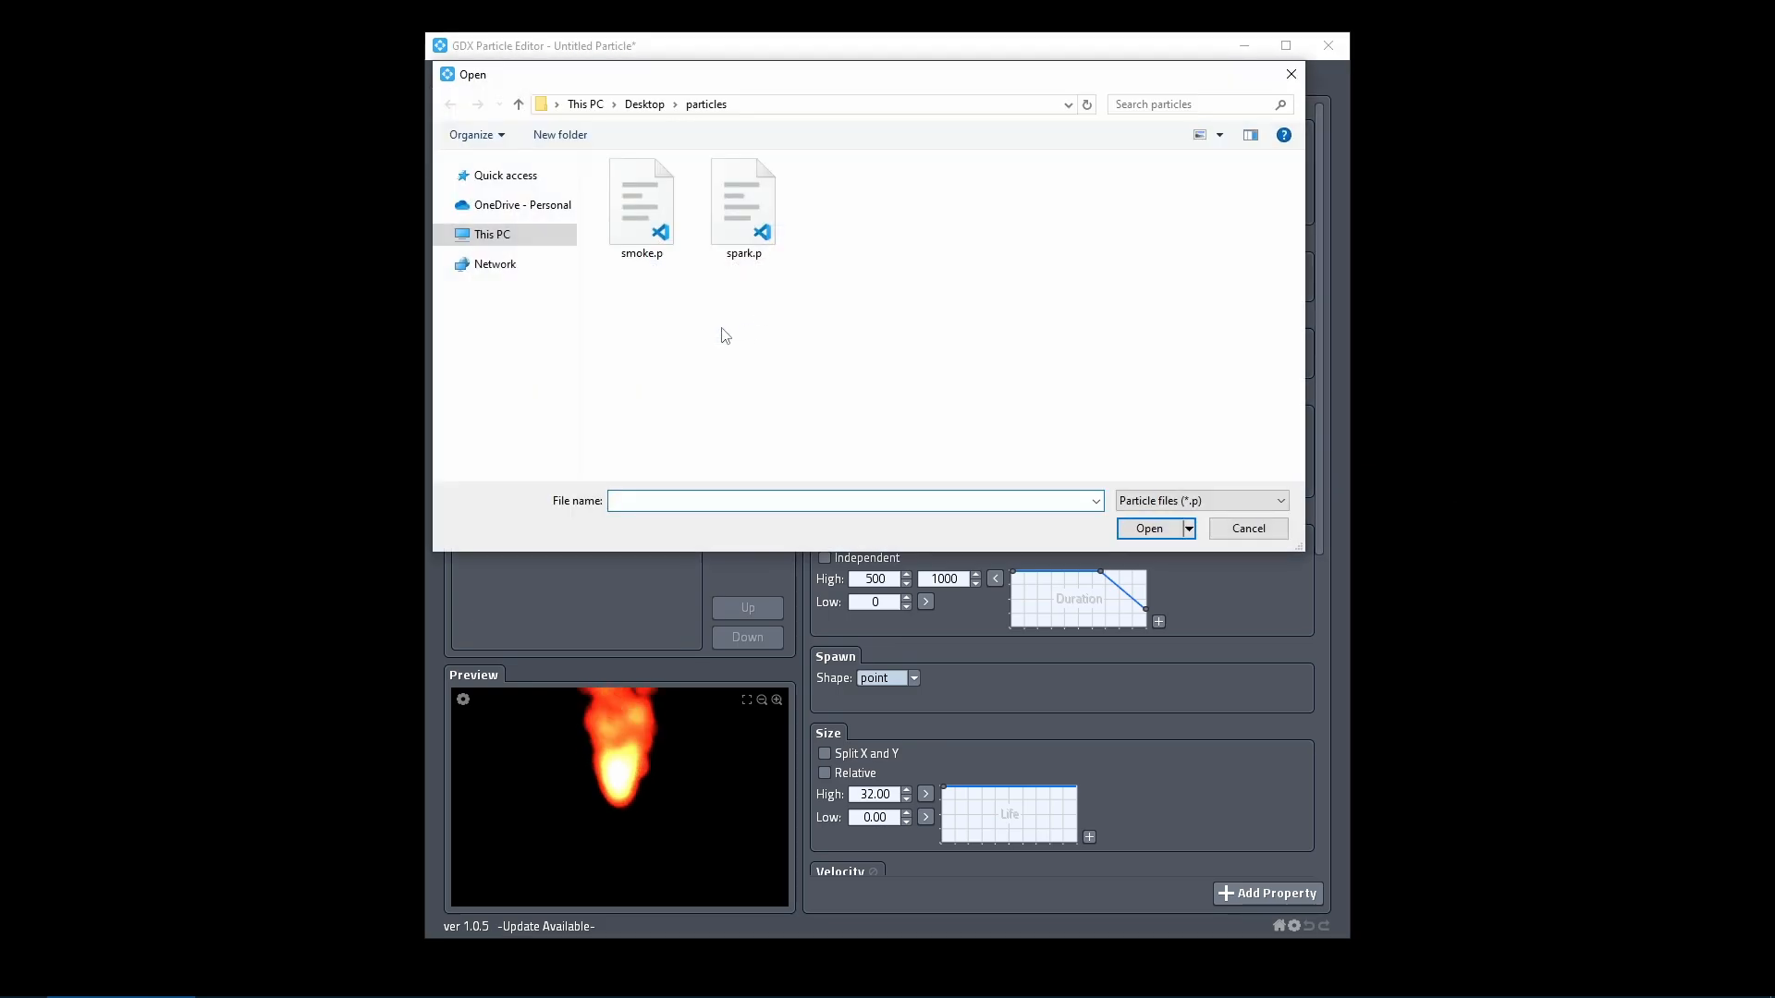
click(621, 245)
click(1160, 531)
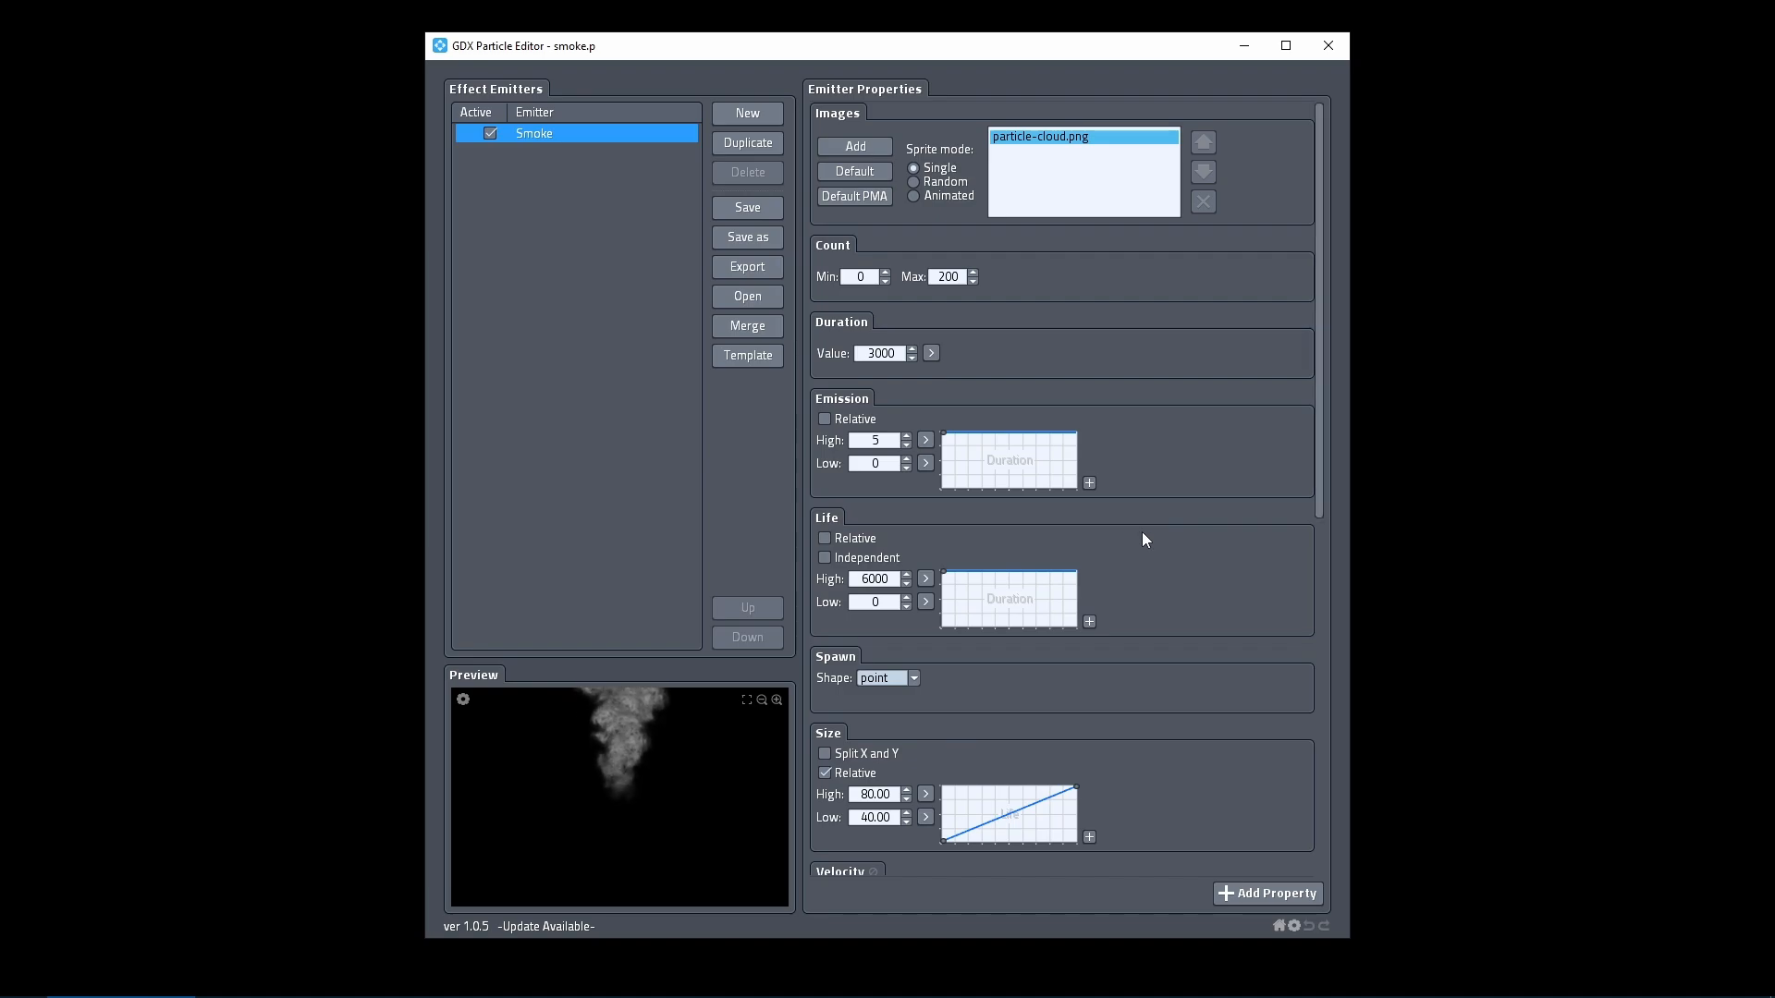
Merge the particle file spark.p into the smoke effect.
click(748, 335)
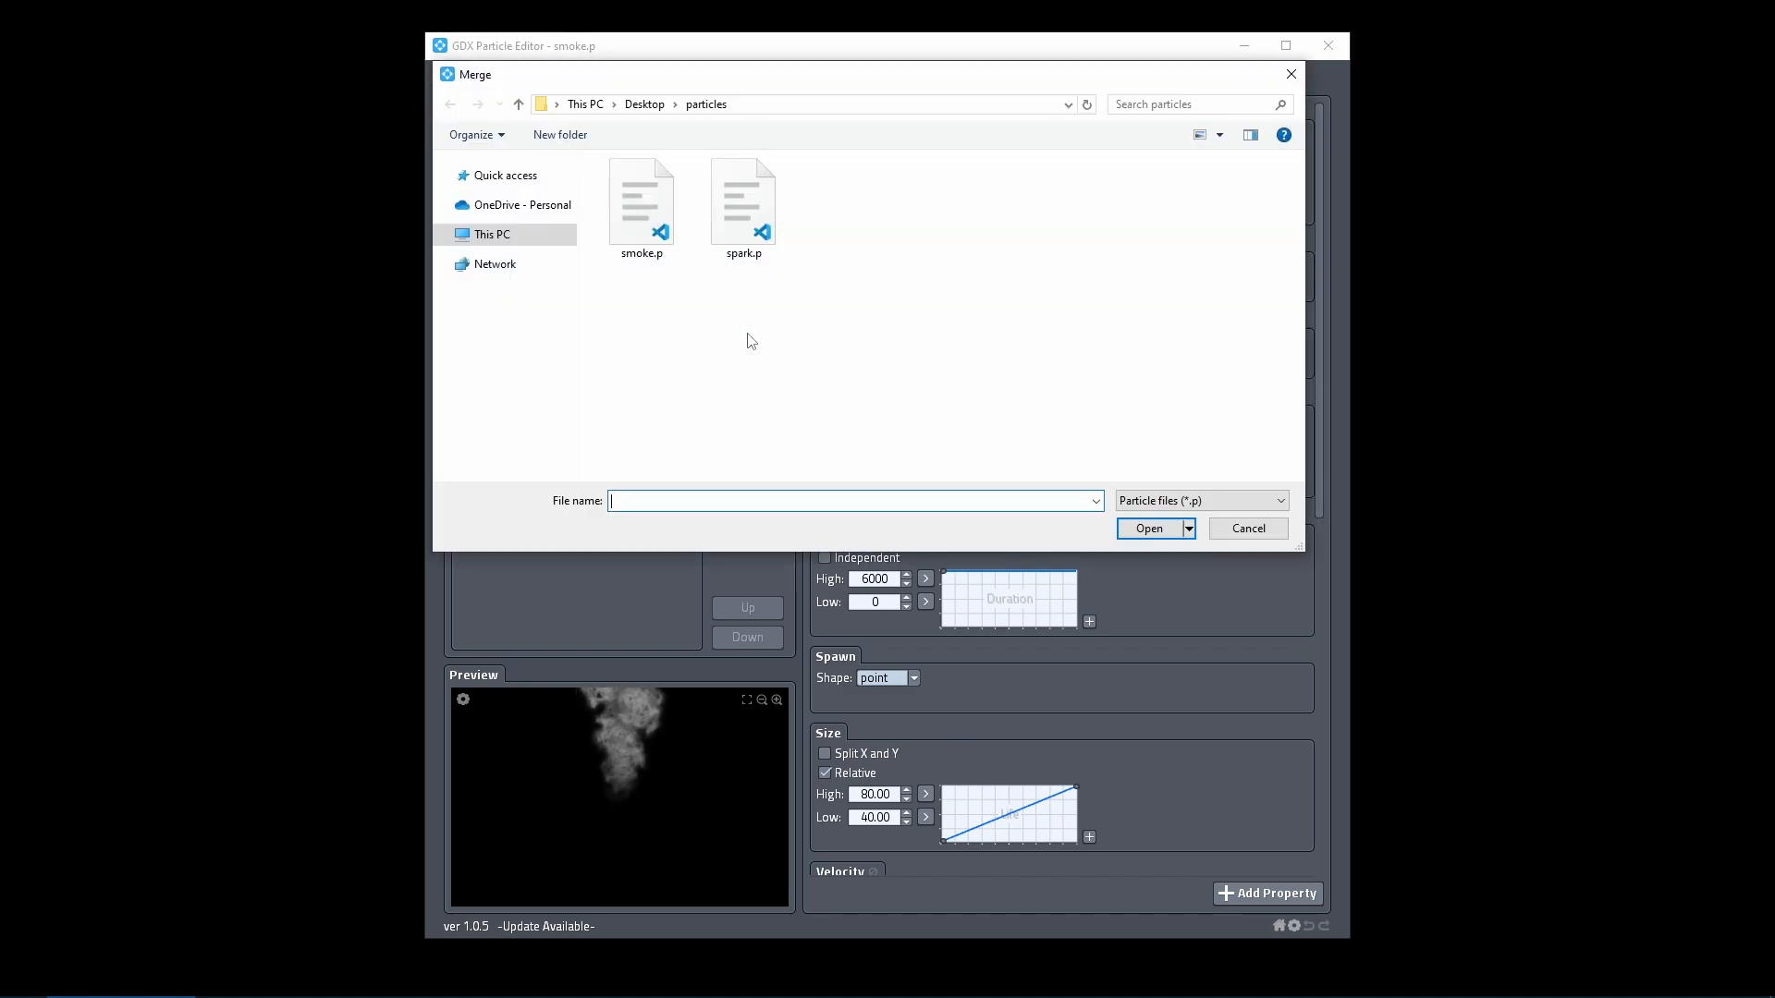
click(750, 231)
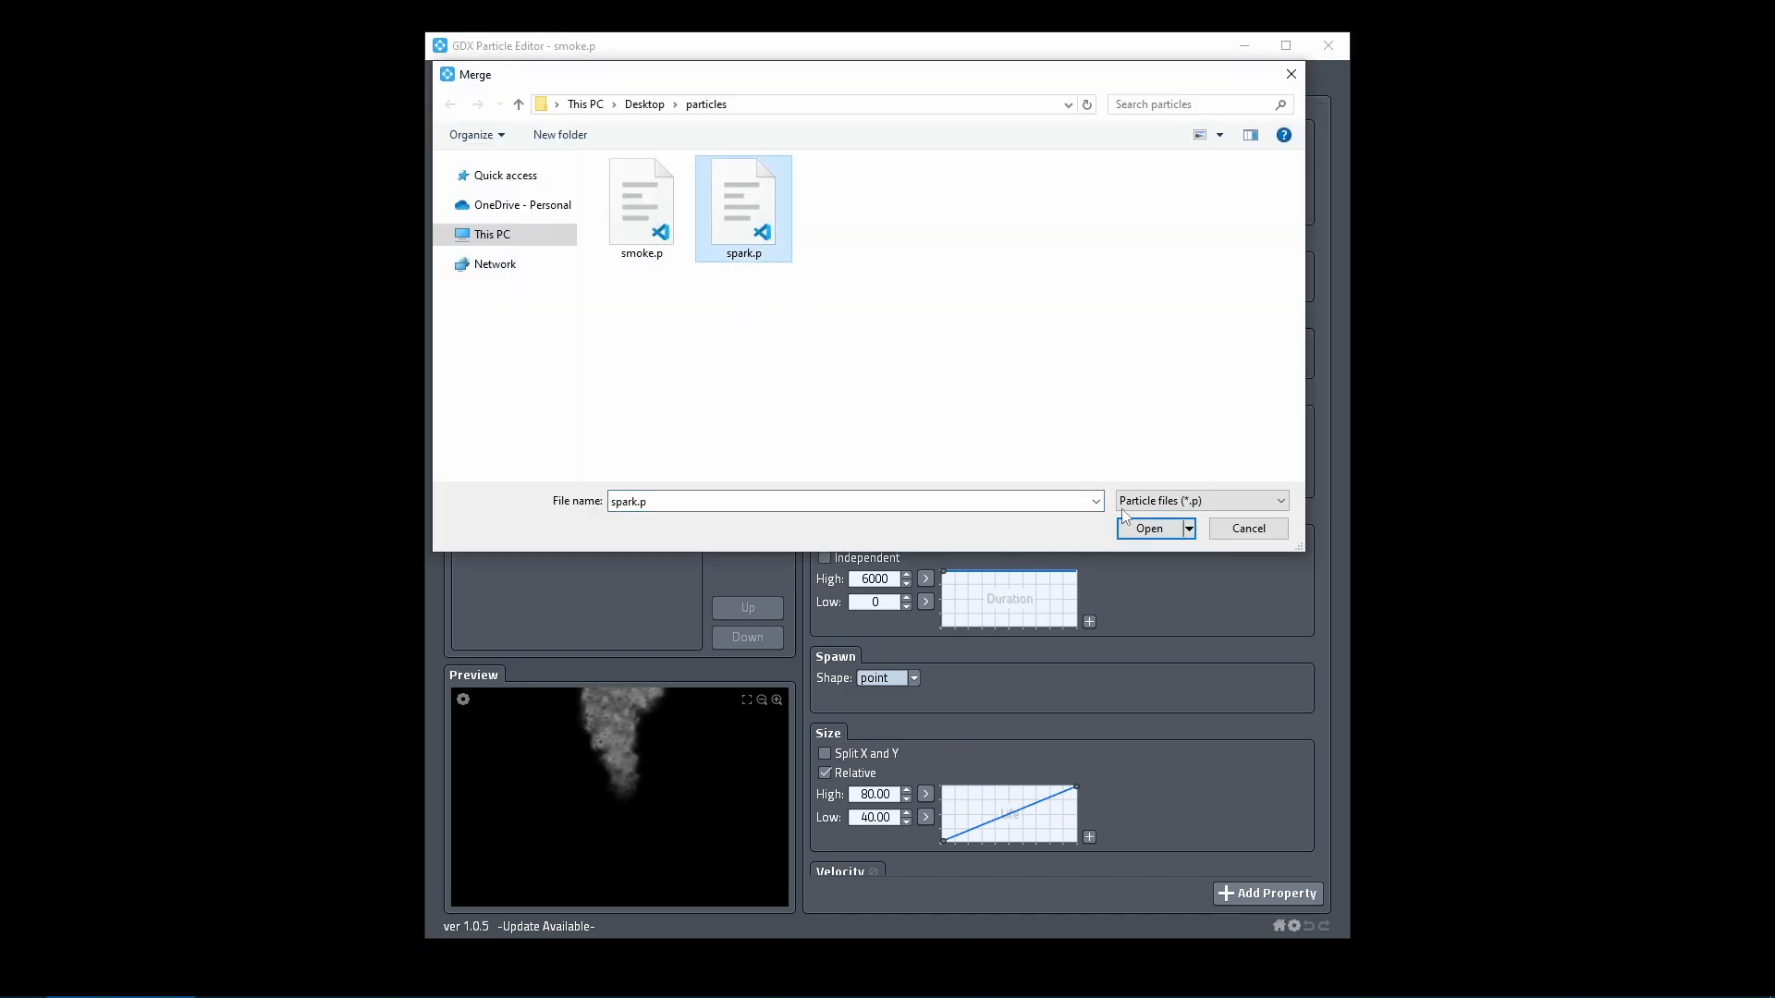
click(1146, 528)
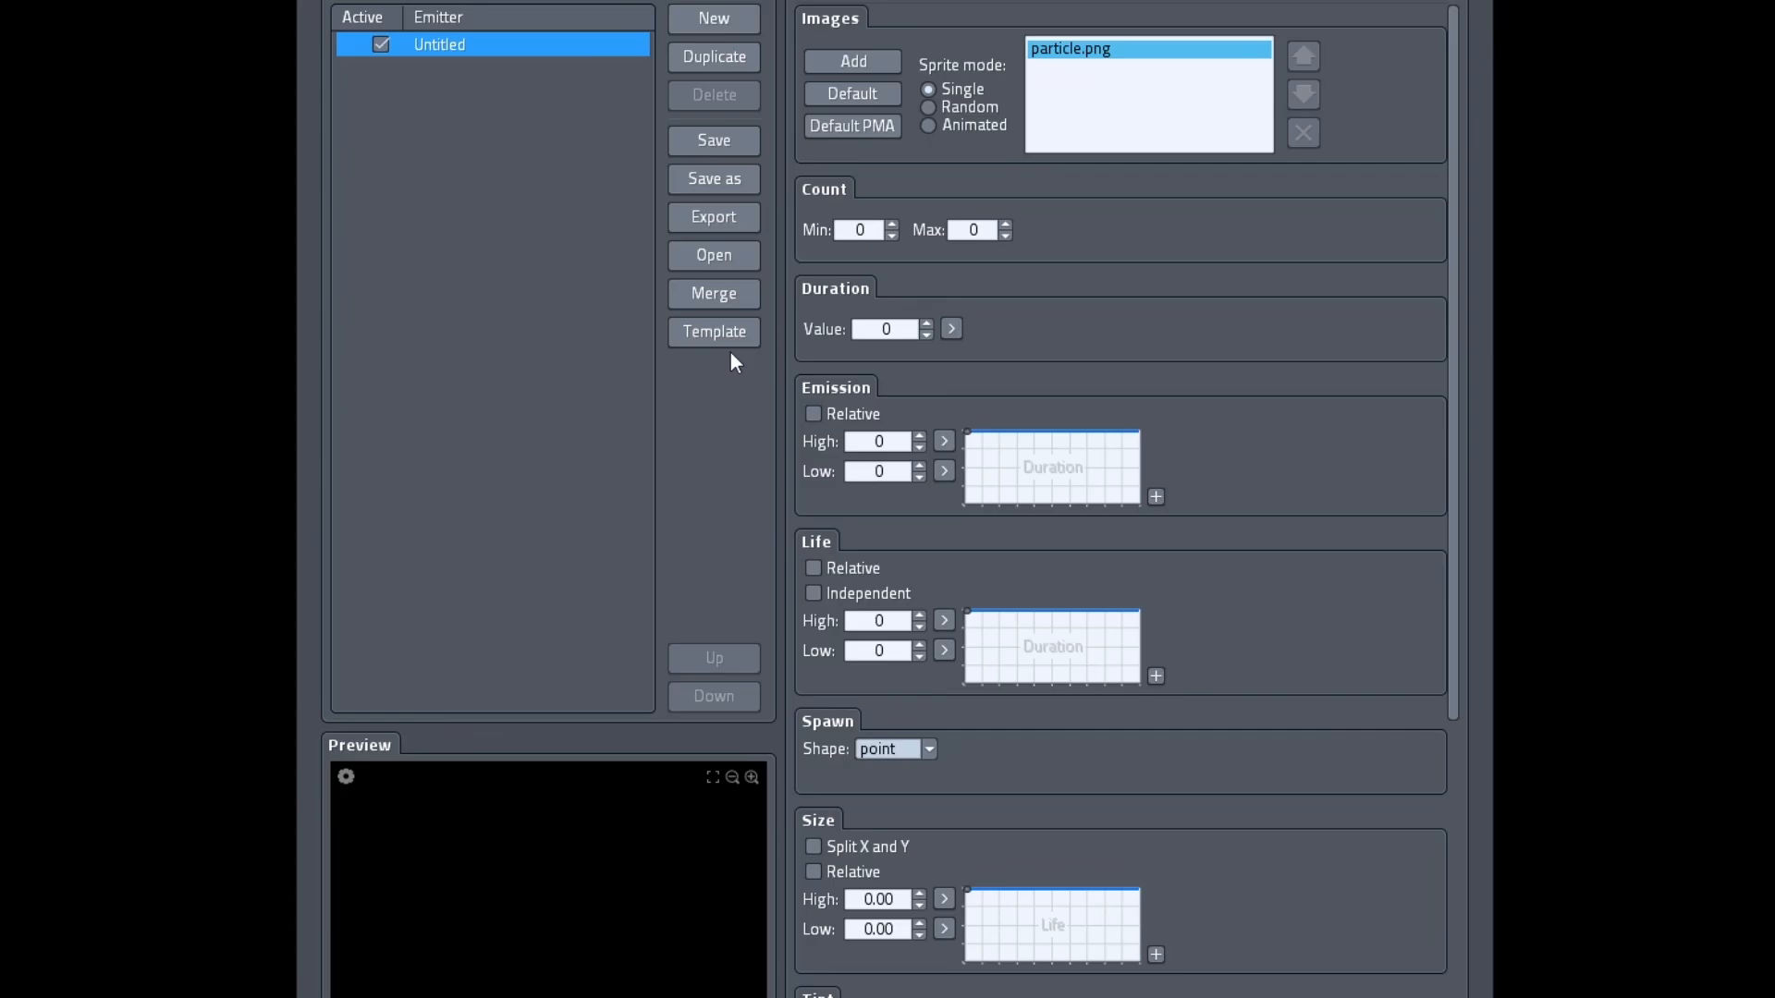
Load the Blank template as the effect and replace it with the Glitch template.
click(713, 331)
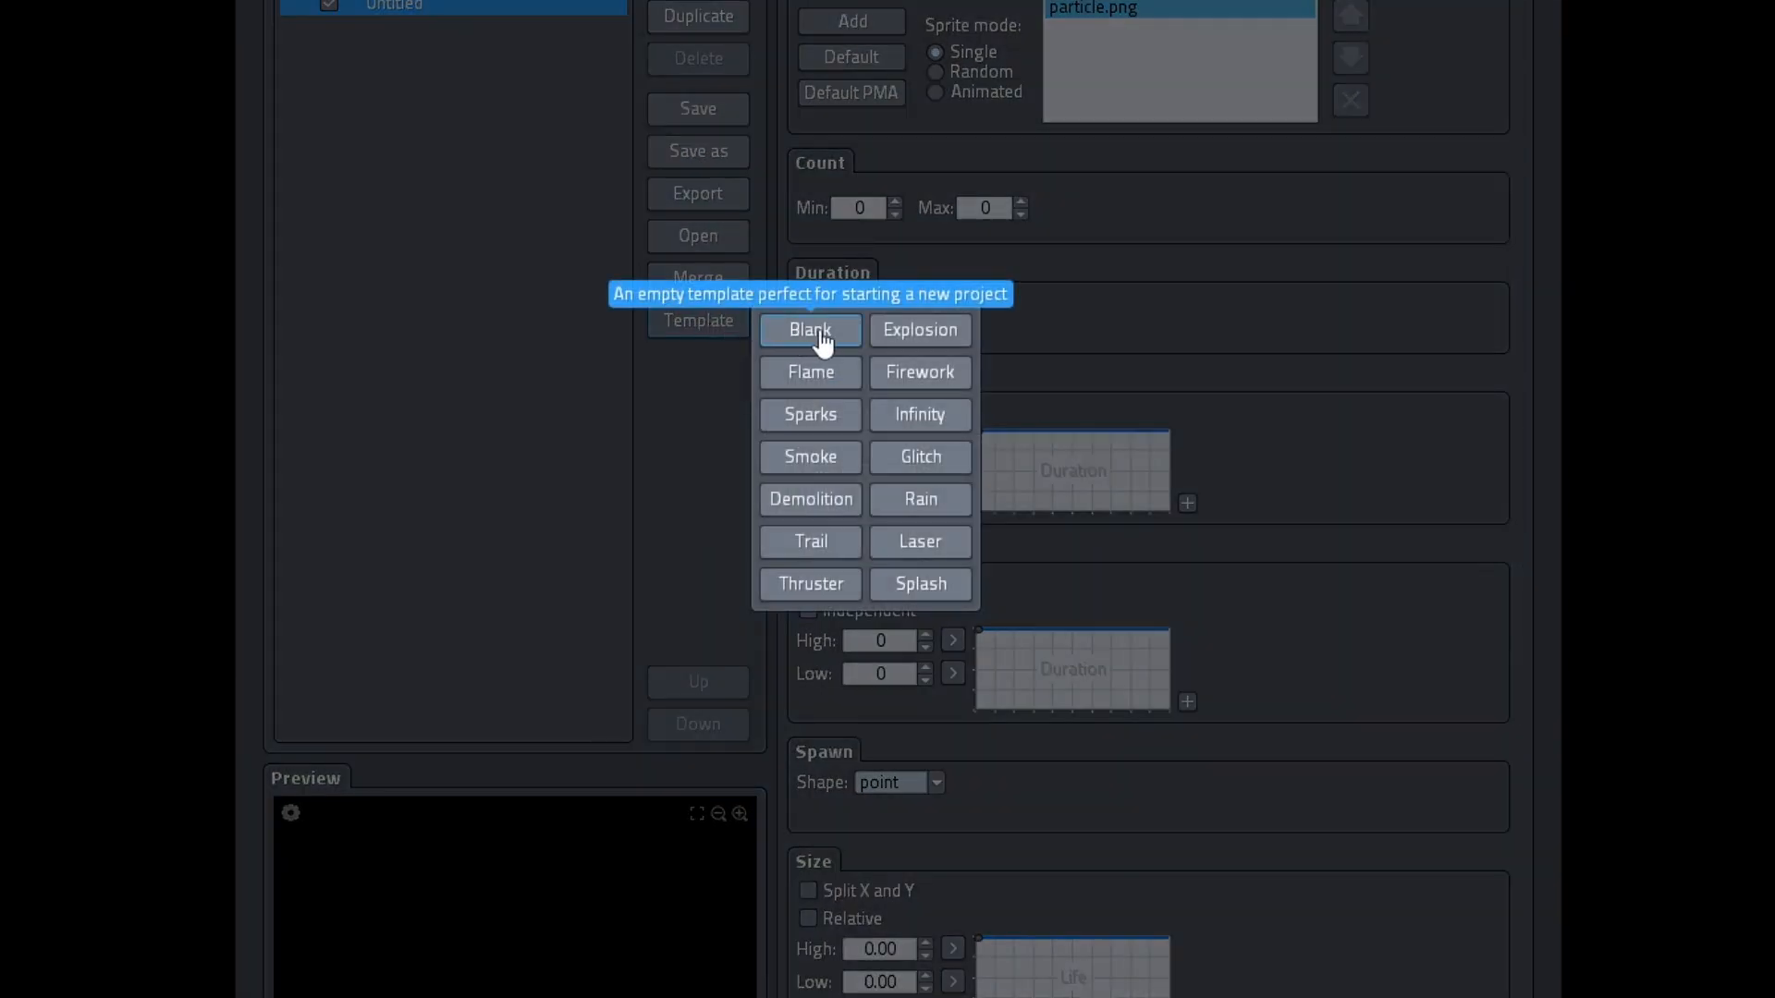
click(822, 338)
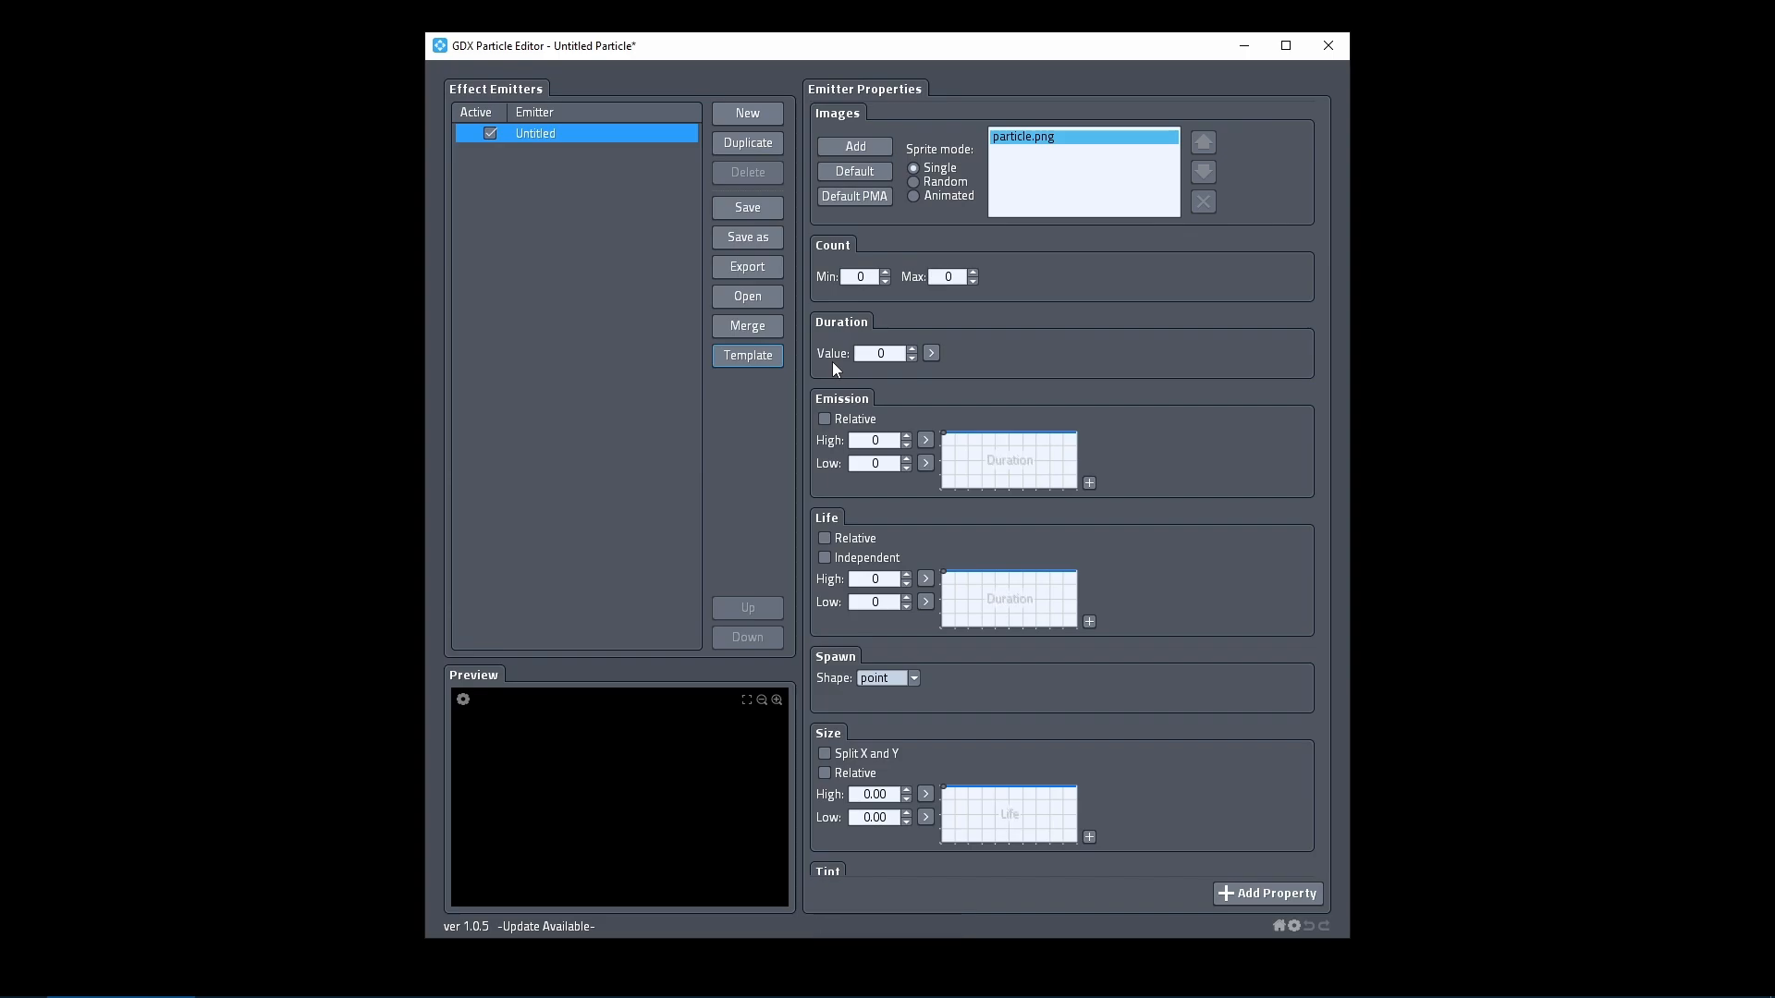
click(756, 359)
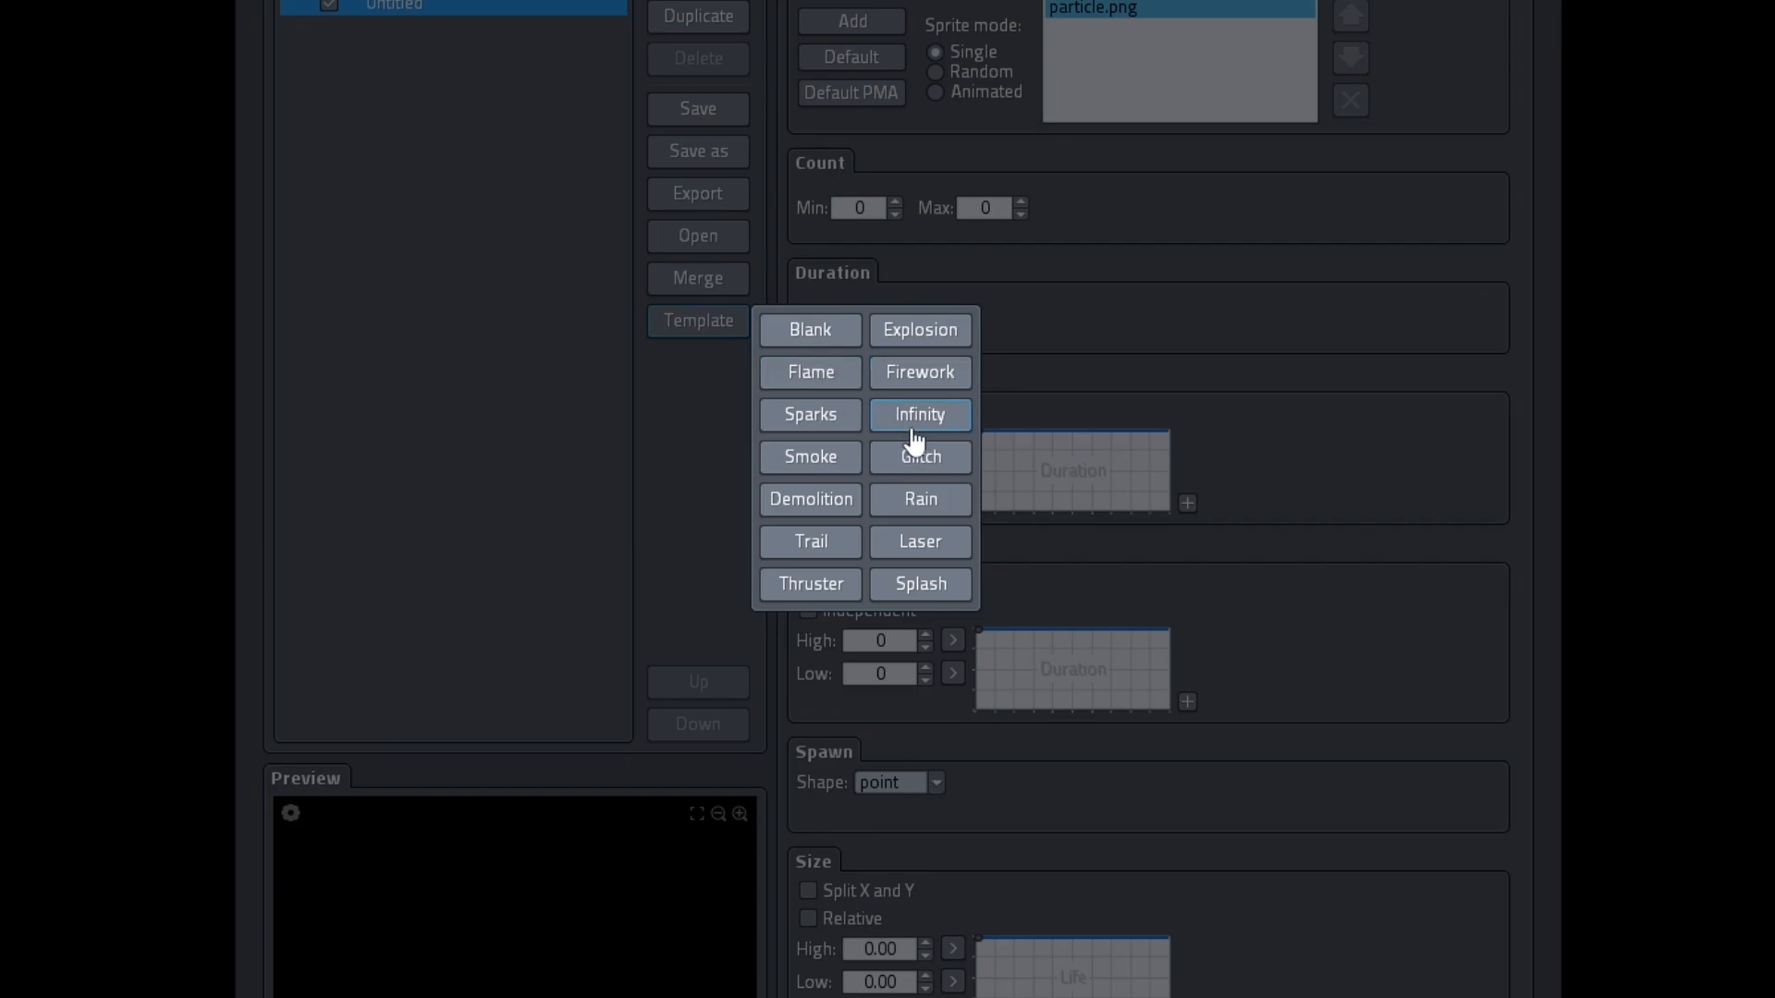
click(931, 470)
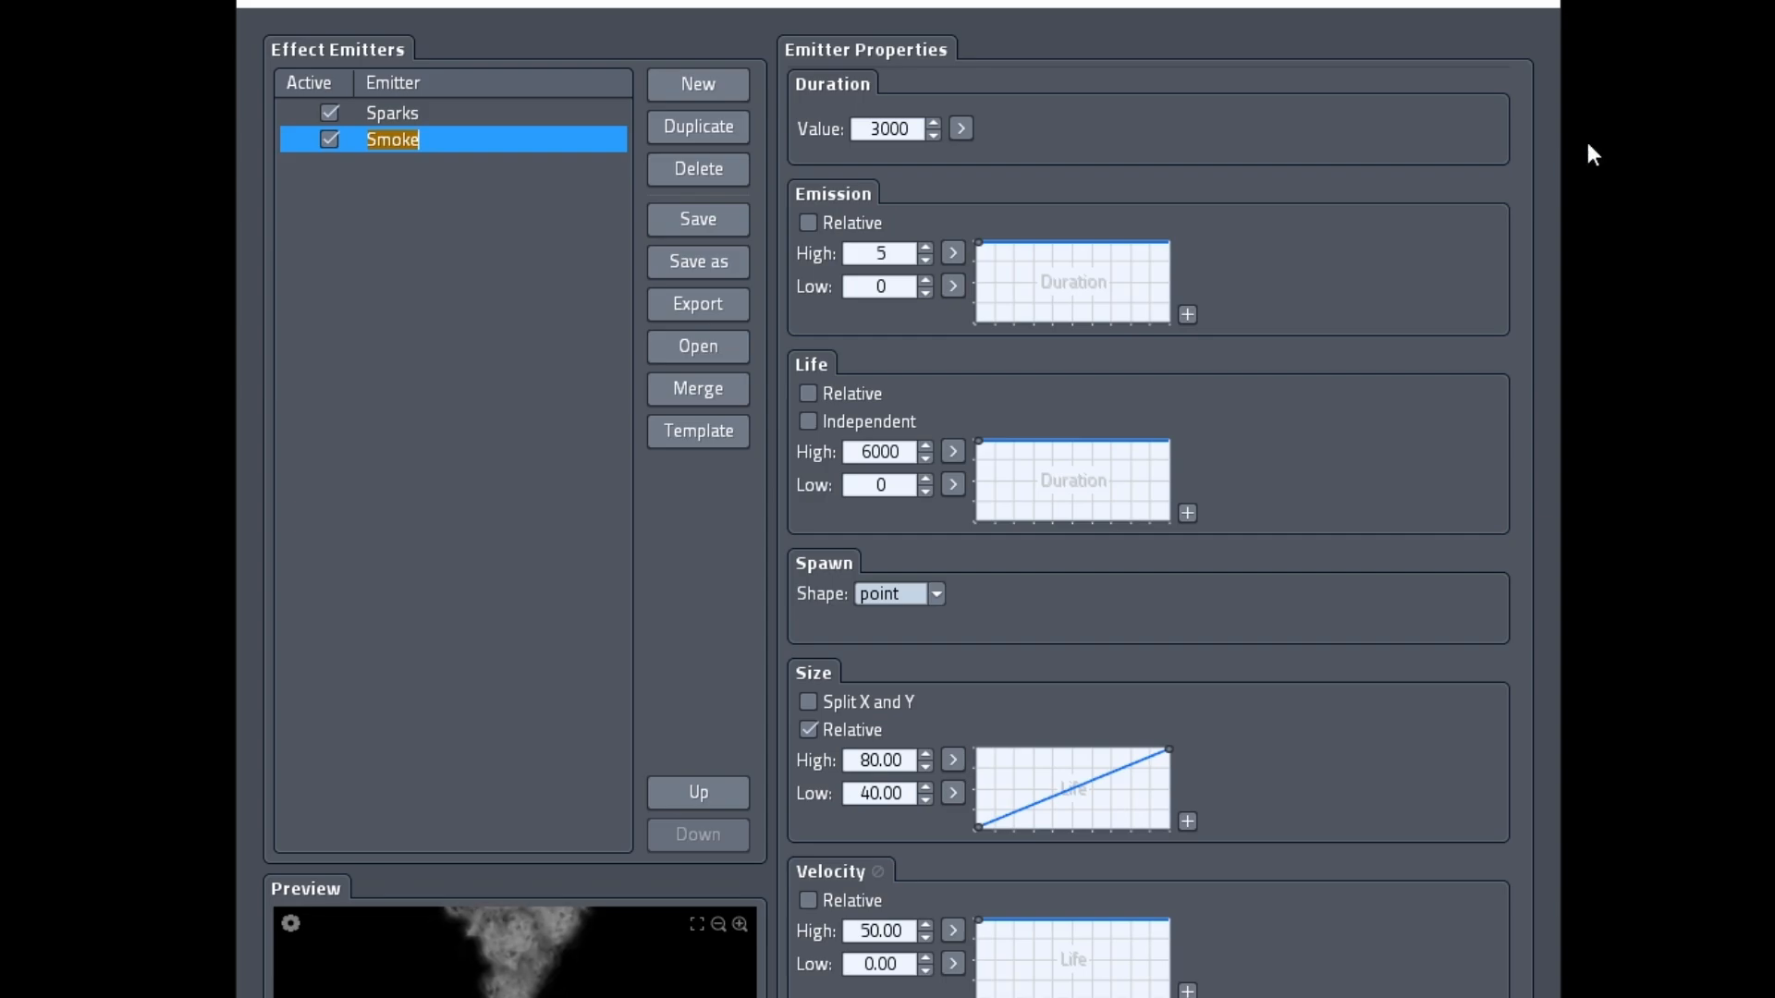
Select the Sparks emitter and add the Delay property to it.
click(490, 113)
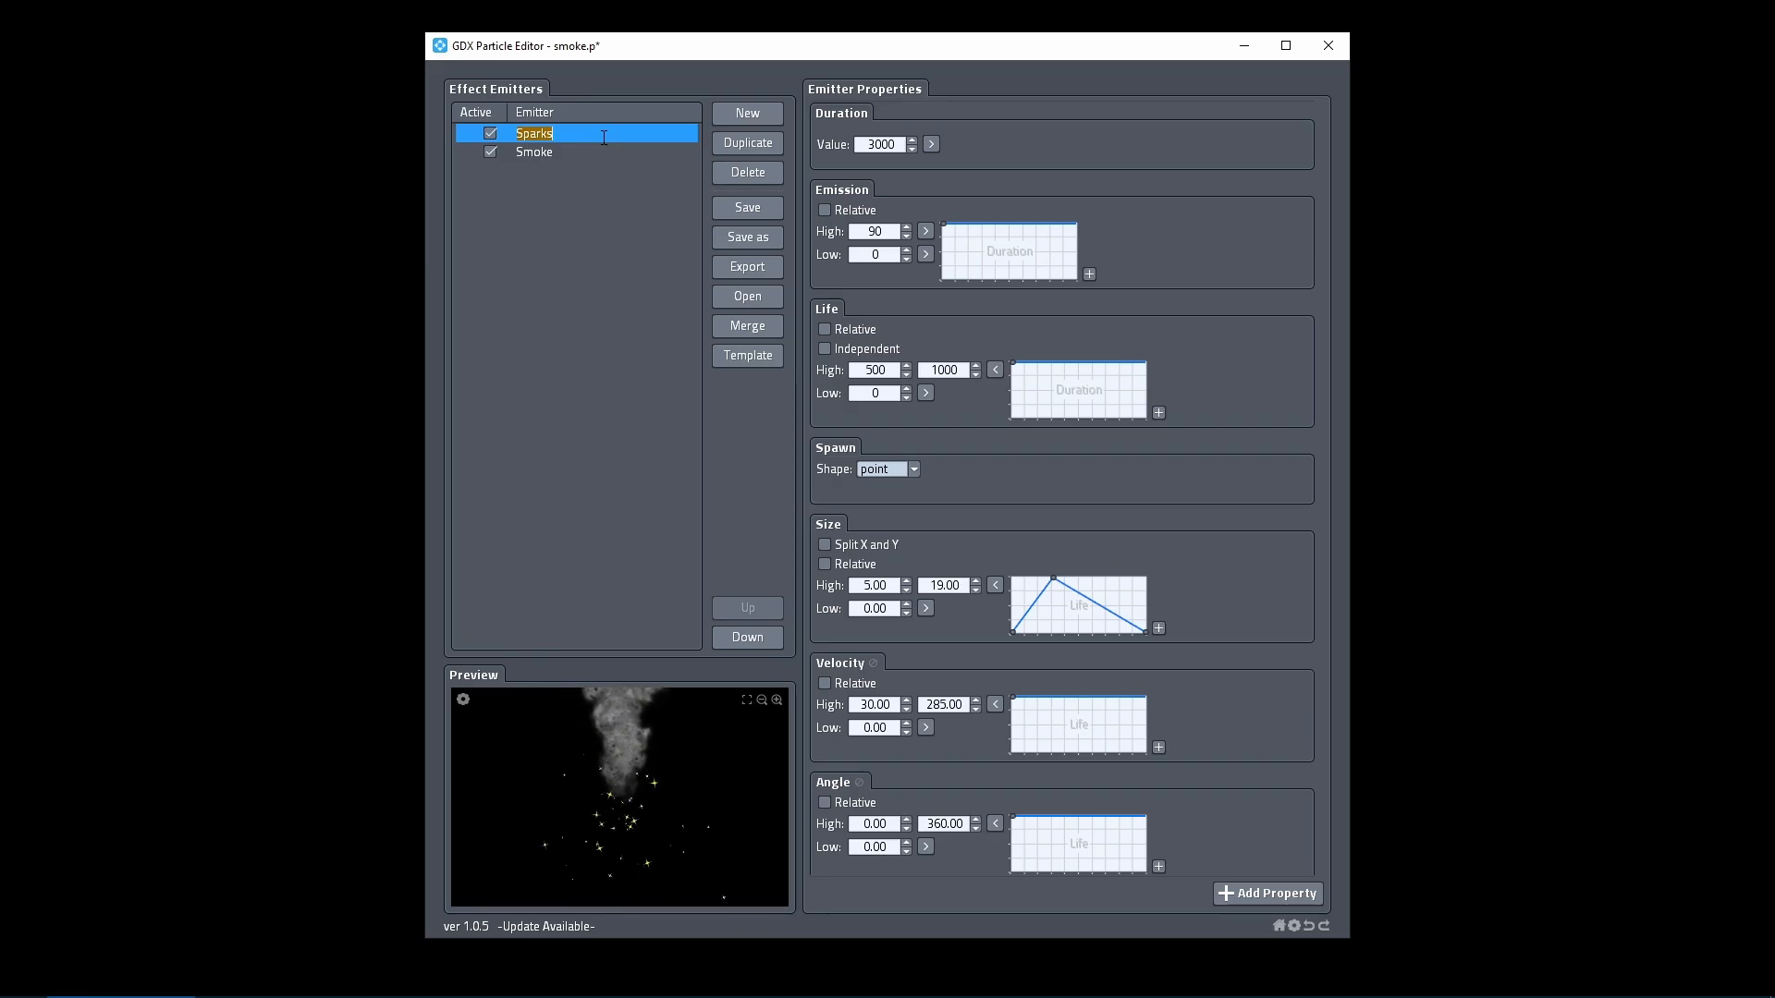
click(1257, 893)
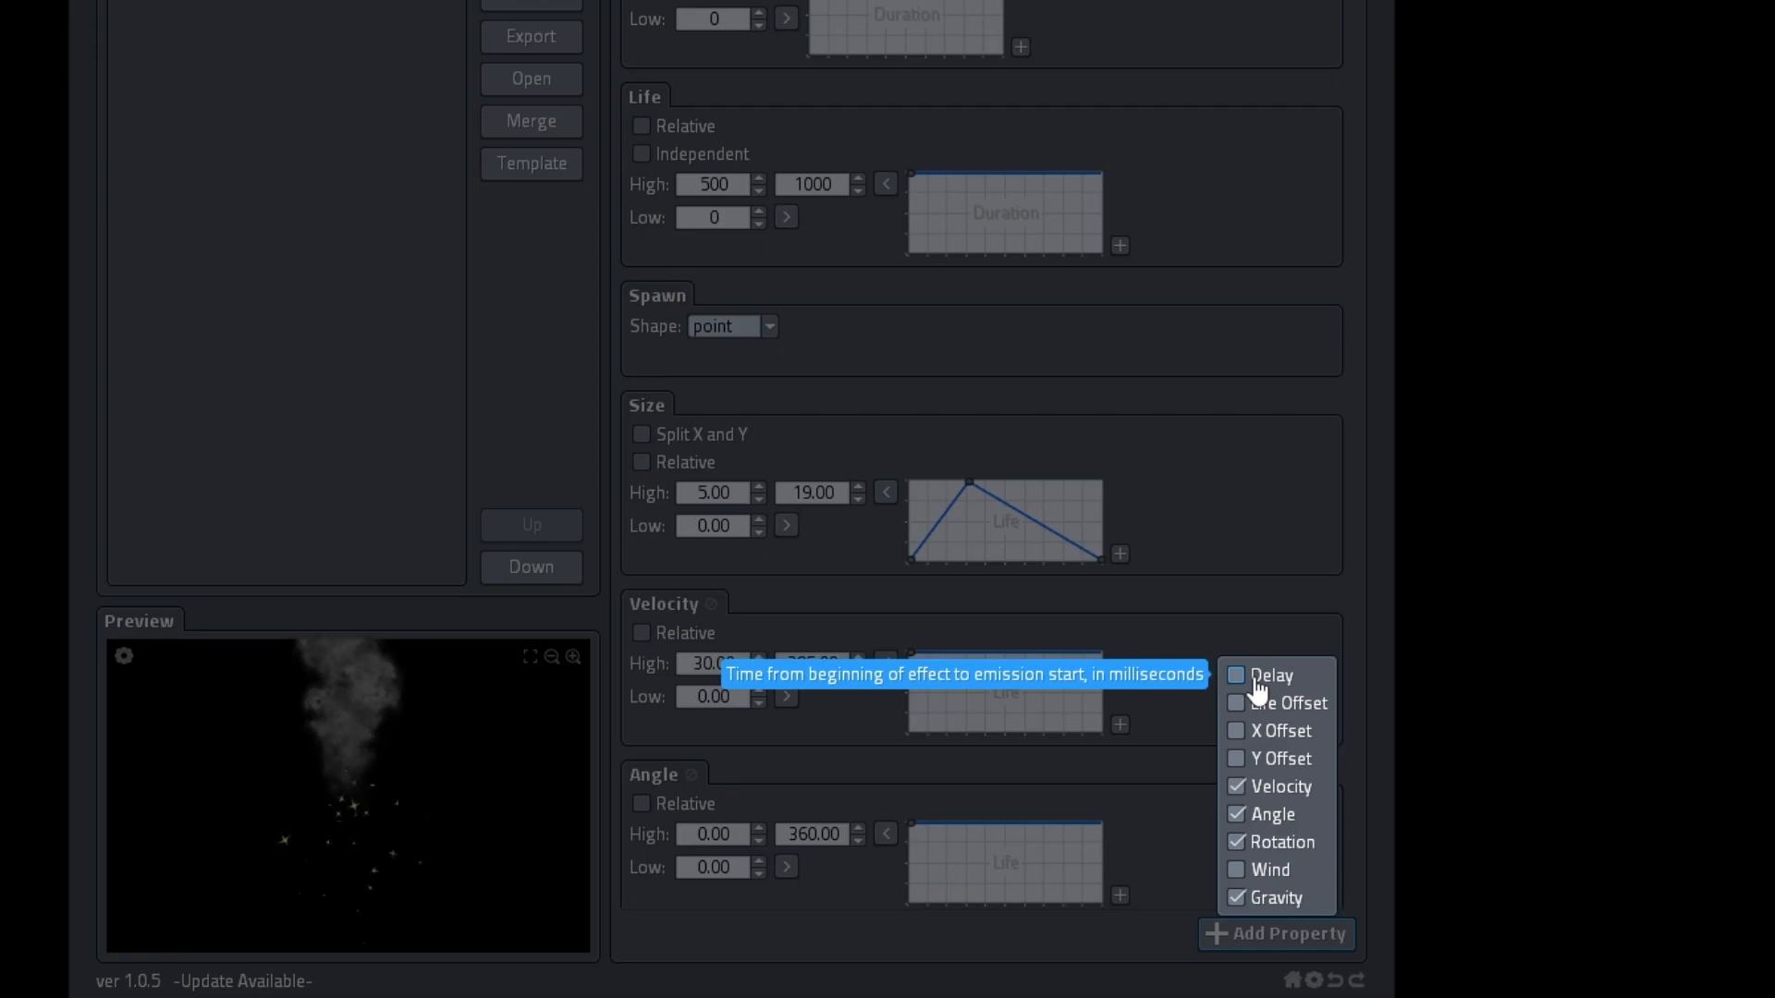
click(1257, 682)
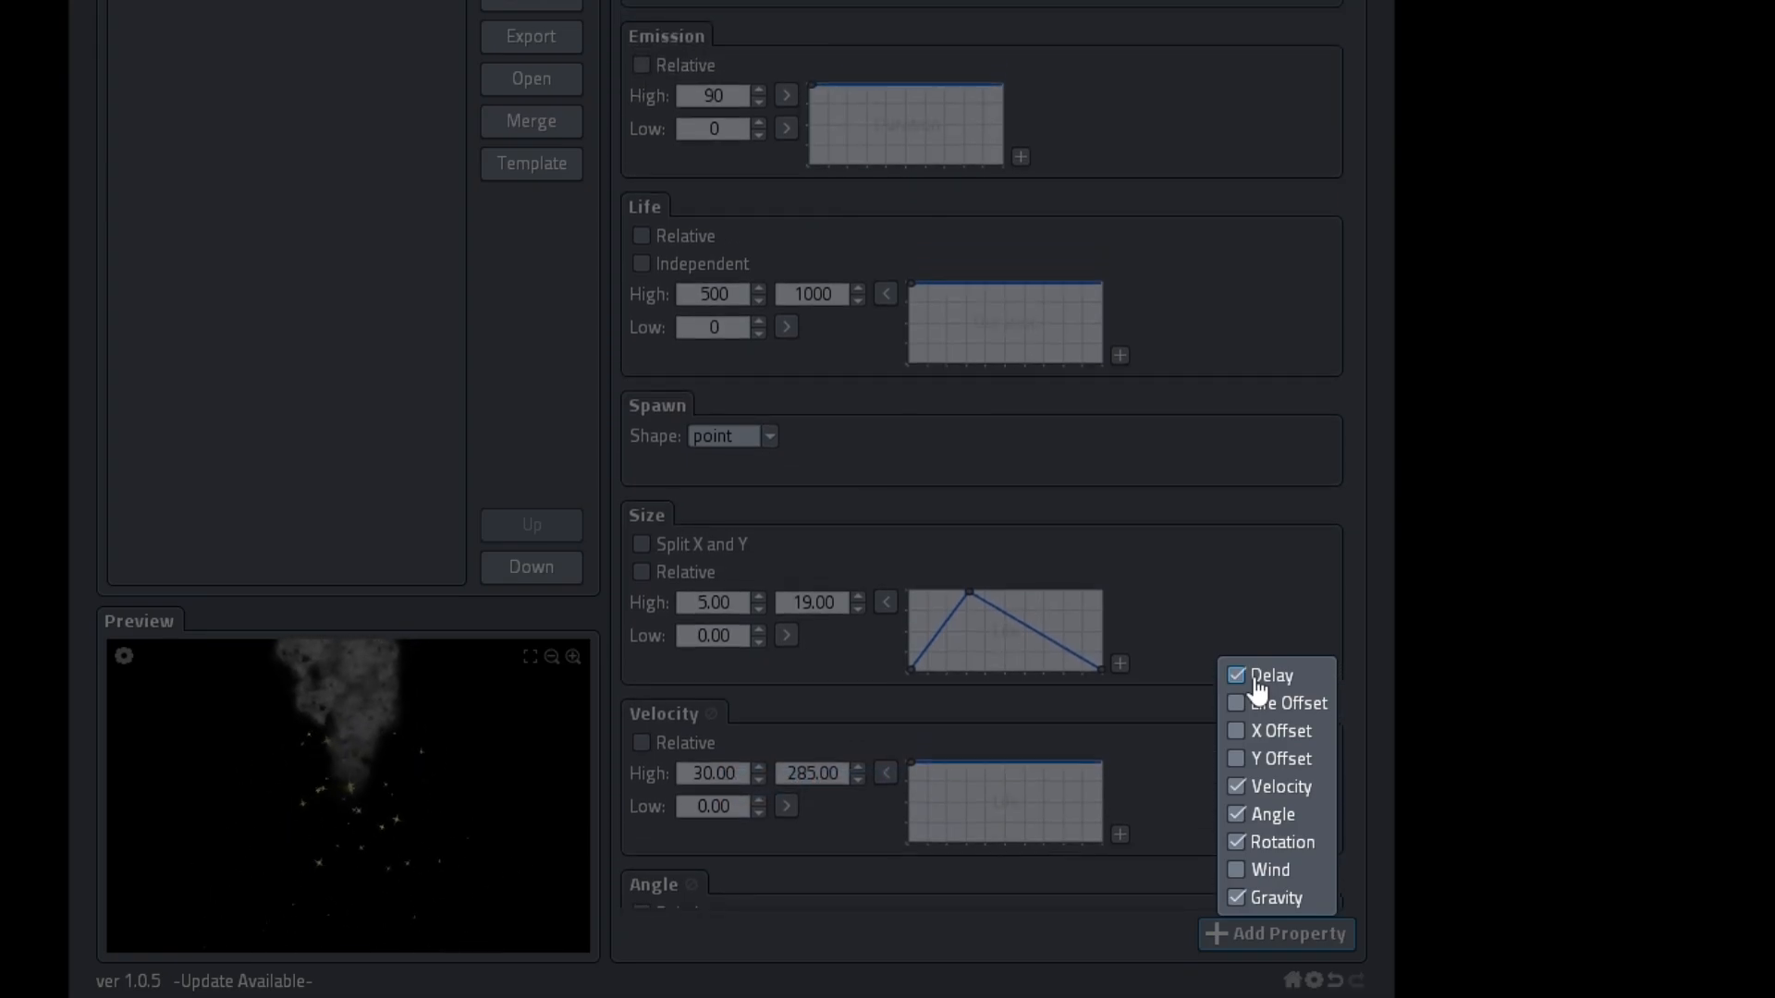
Remove the Velocity property from the Sparks emitter and go to its Options section.
click(1257, 793)
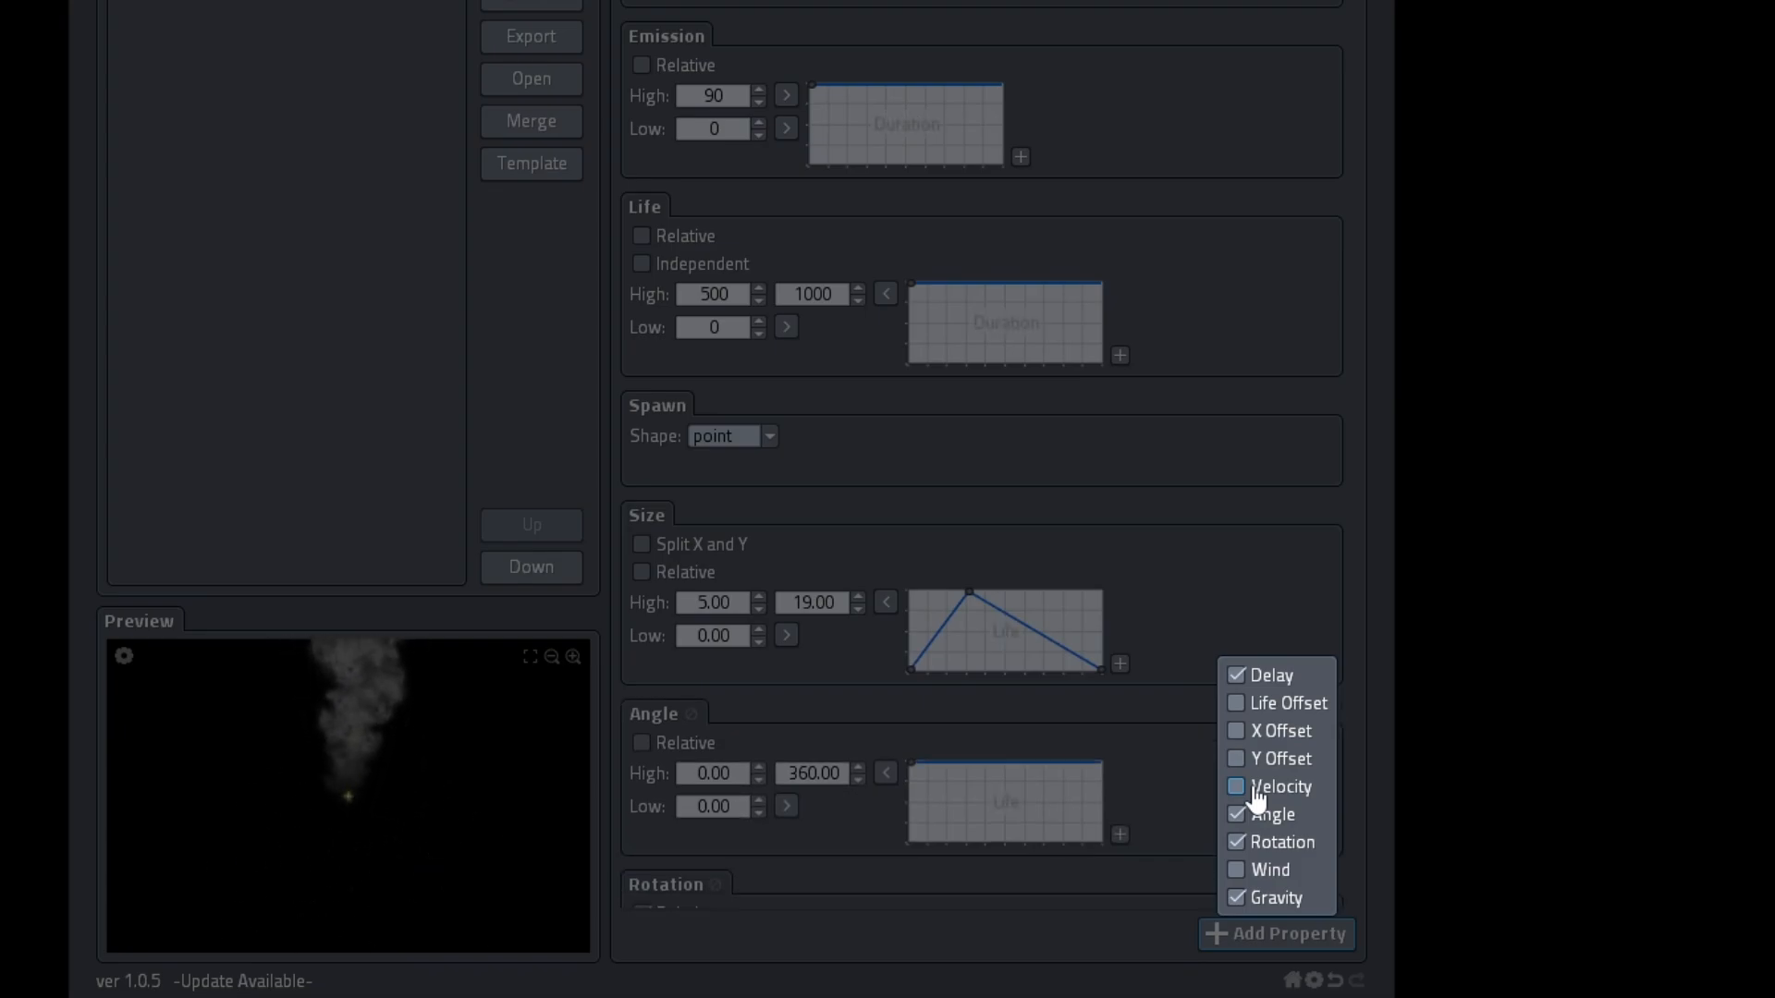
click(1177, 814)
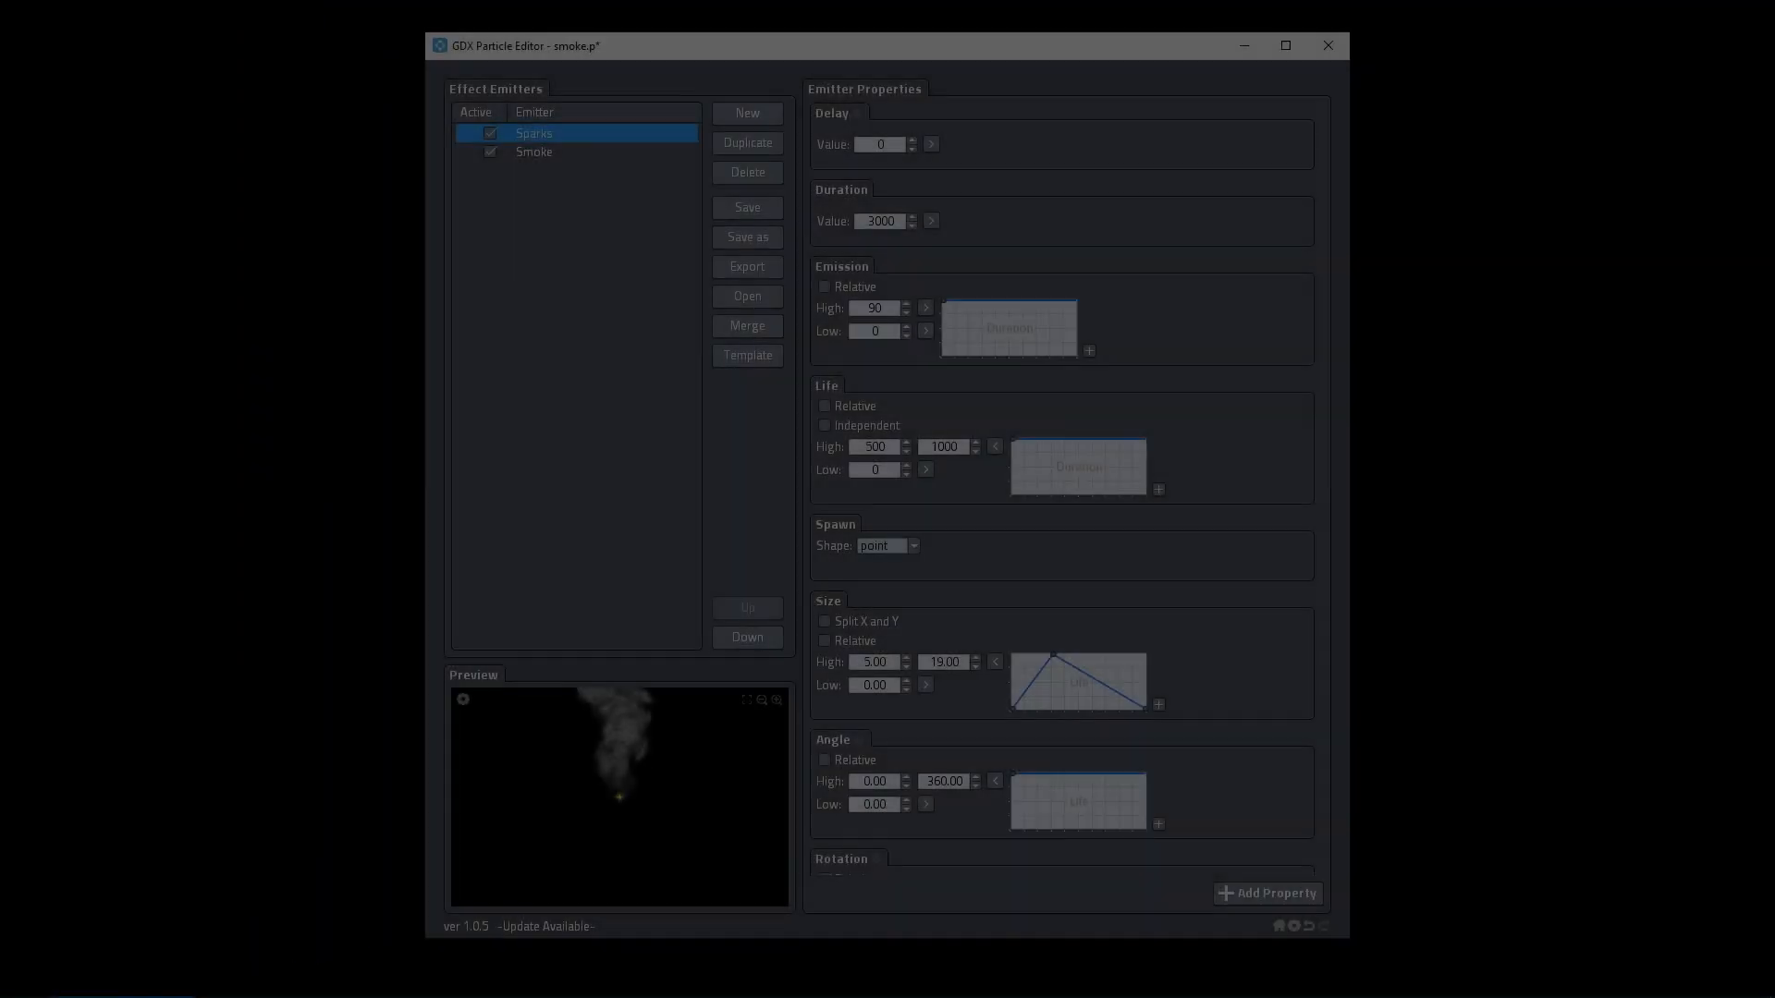
scroll(1301, 628, down, 8)
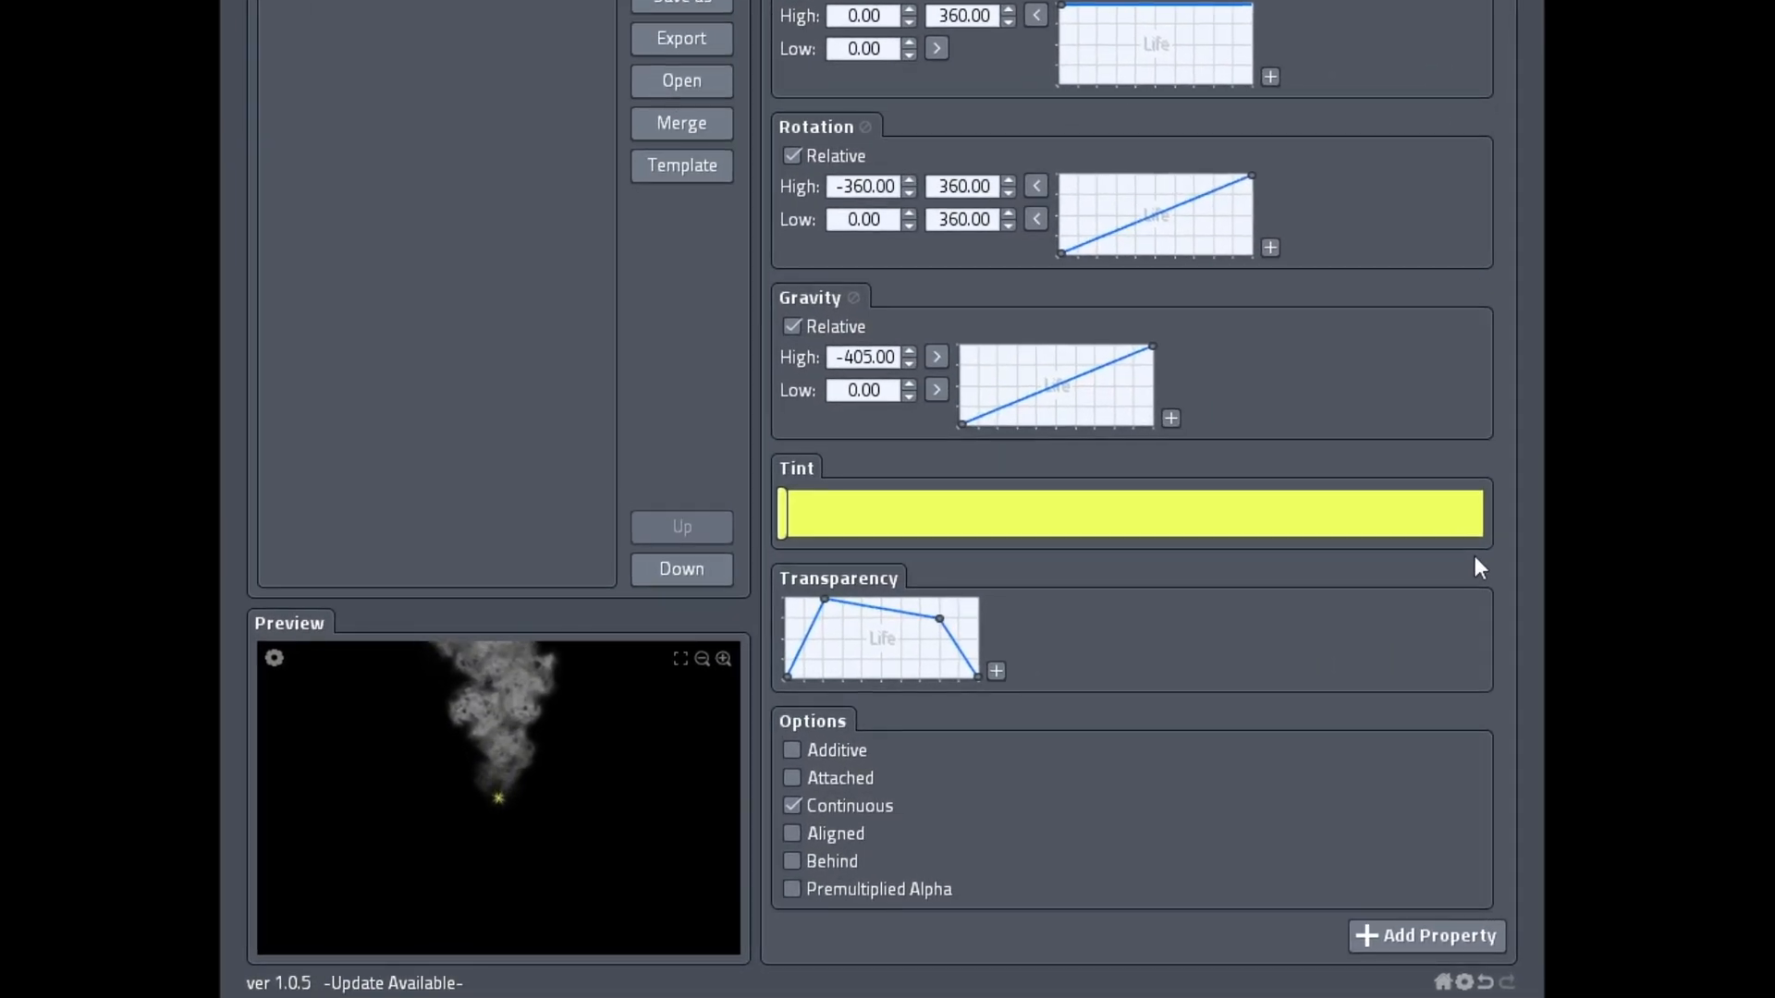
mouse_move(825, 758)
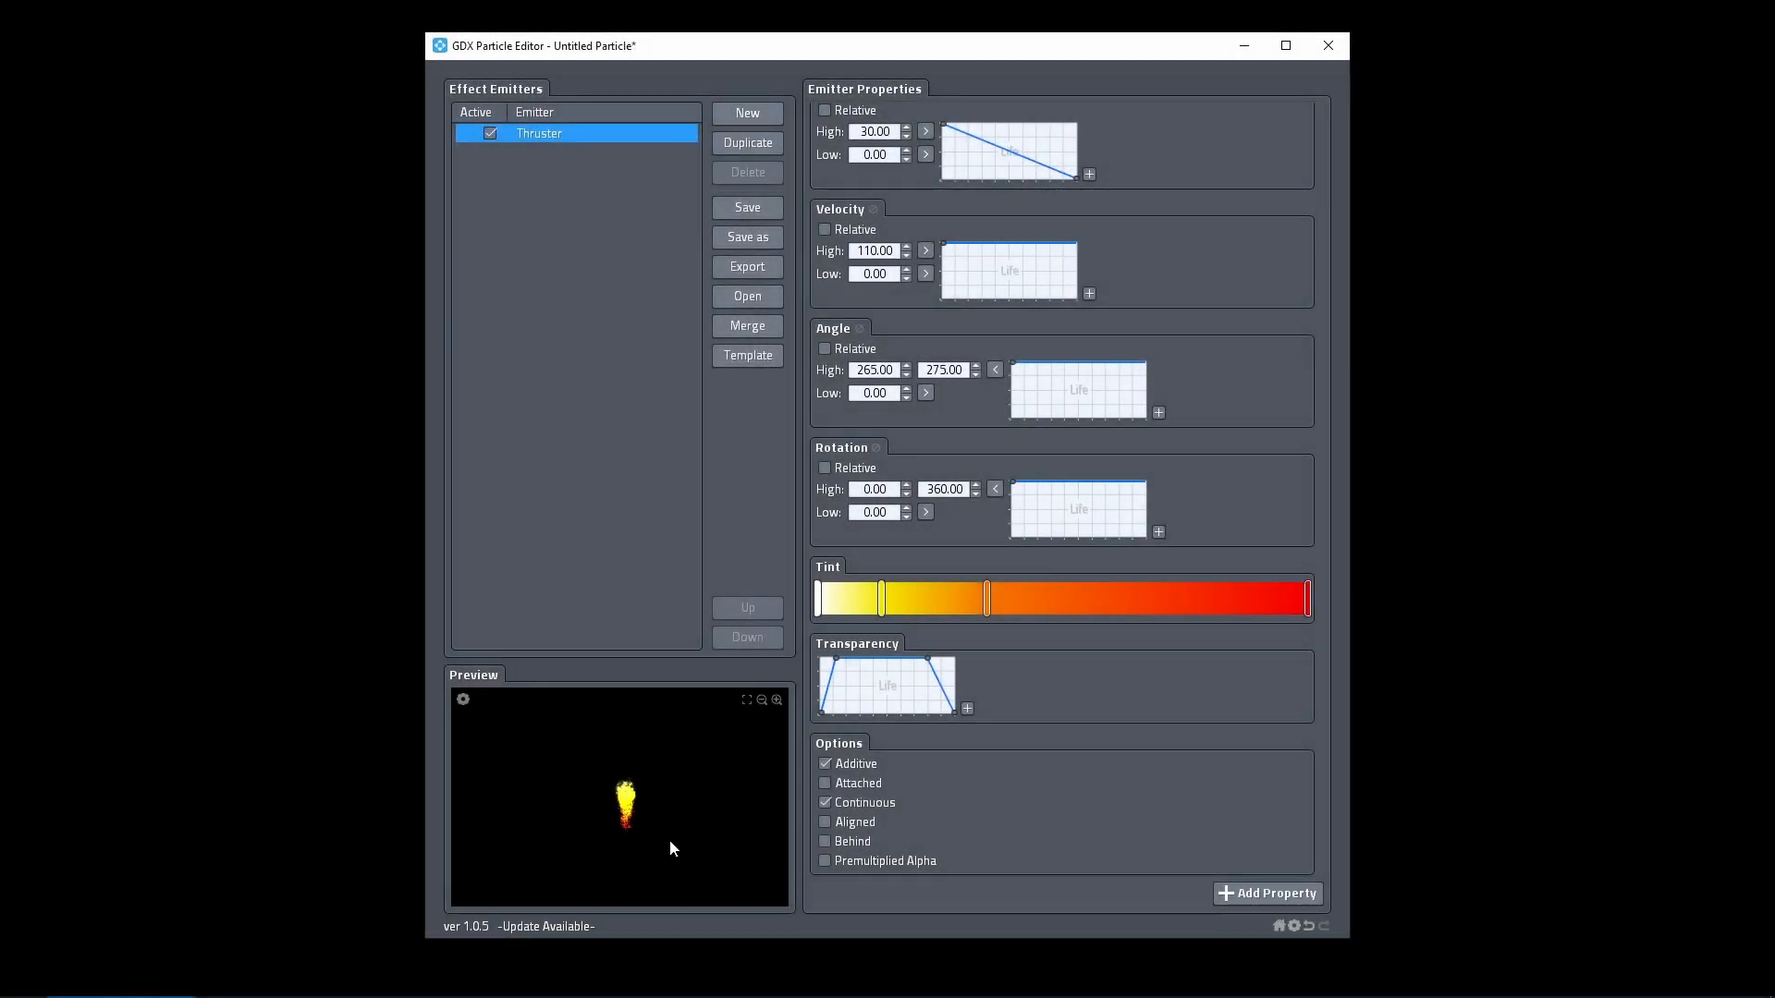
Move the Thruster effect around the preview with Attached off, and repeat the movement with Attached enabled.
mouse_move(625, 788)
mouse_down()
mouse_move(639, 778)
mouse_move(506, 786)
mouse_move(680, 790)
mouse_up()
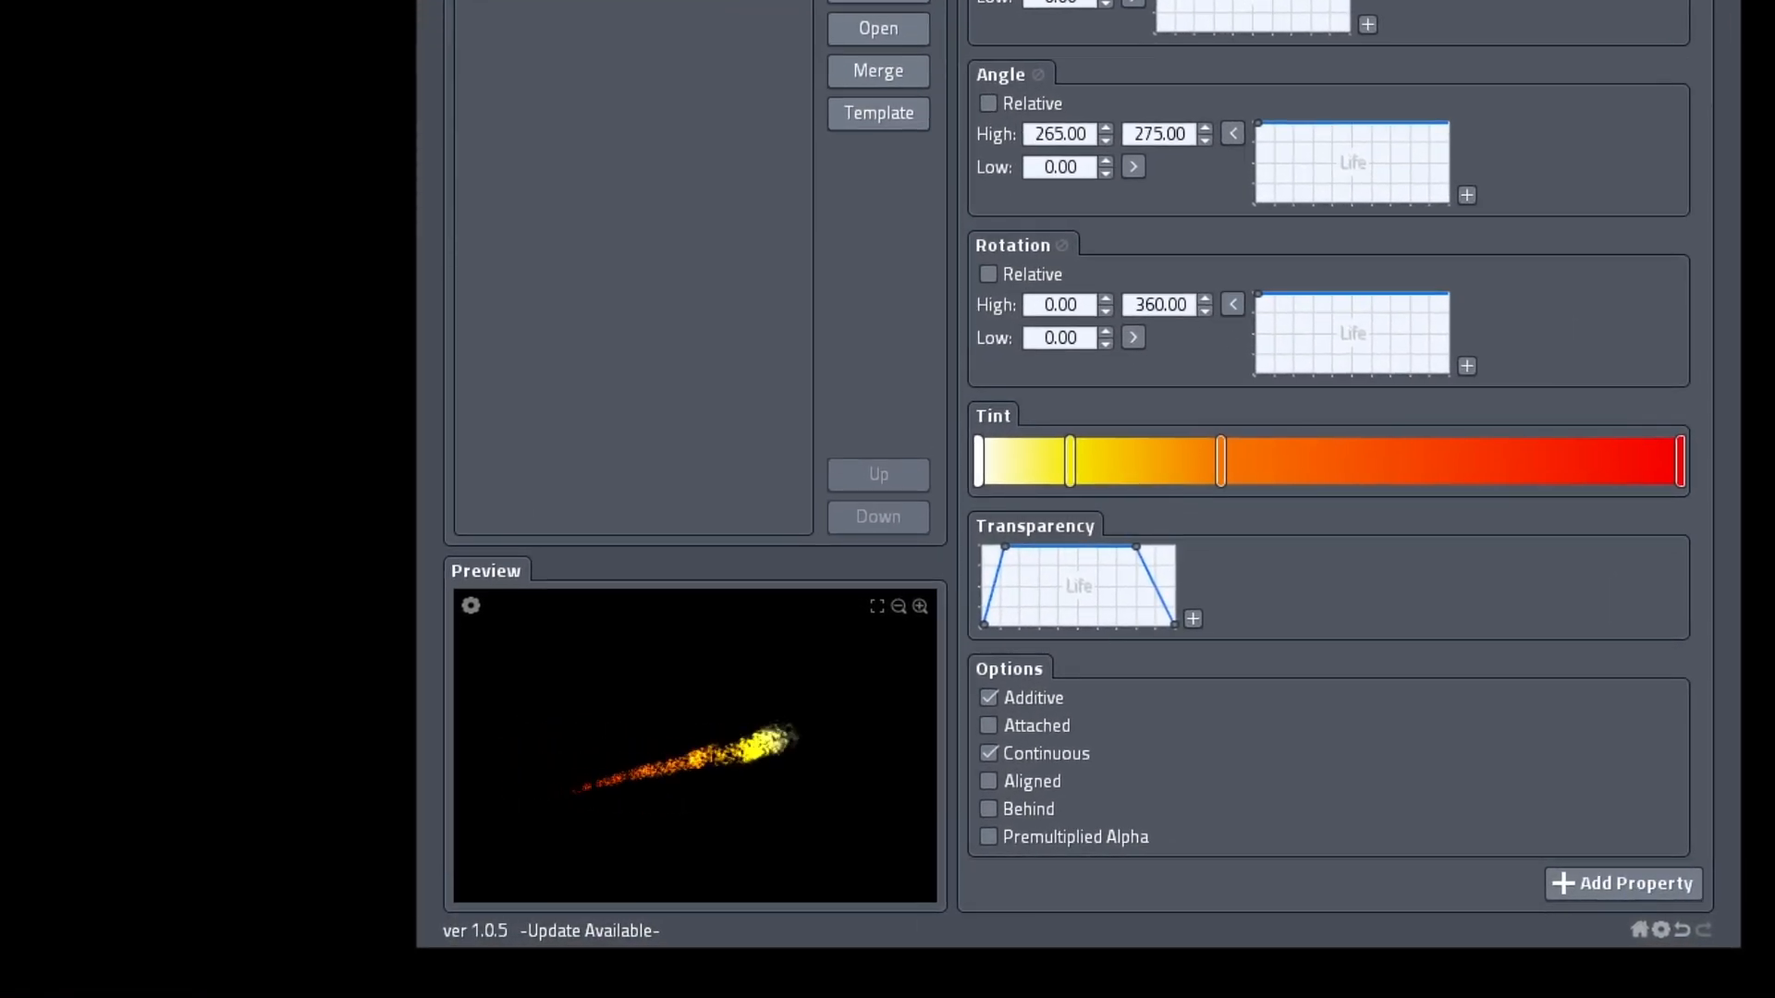
mouse_move(791, 733)
mouse_down()
mouse_move(845, 722)
mouse_move(534, 735)
mouse_move(862, 713)
mouse_move(508, 721)
mouse_move(915, 717)
mouse_move(481, 723)
mouse_move(892, 713)
mouse_move(490, 721)
mouse_move(872, 712)
mouse_move(517, 716)
mouse_move(871, 719)
mouse_move(666, 735)
mouse_up()
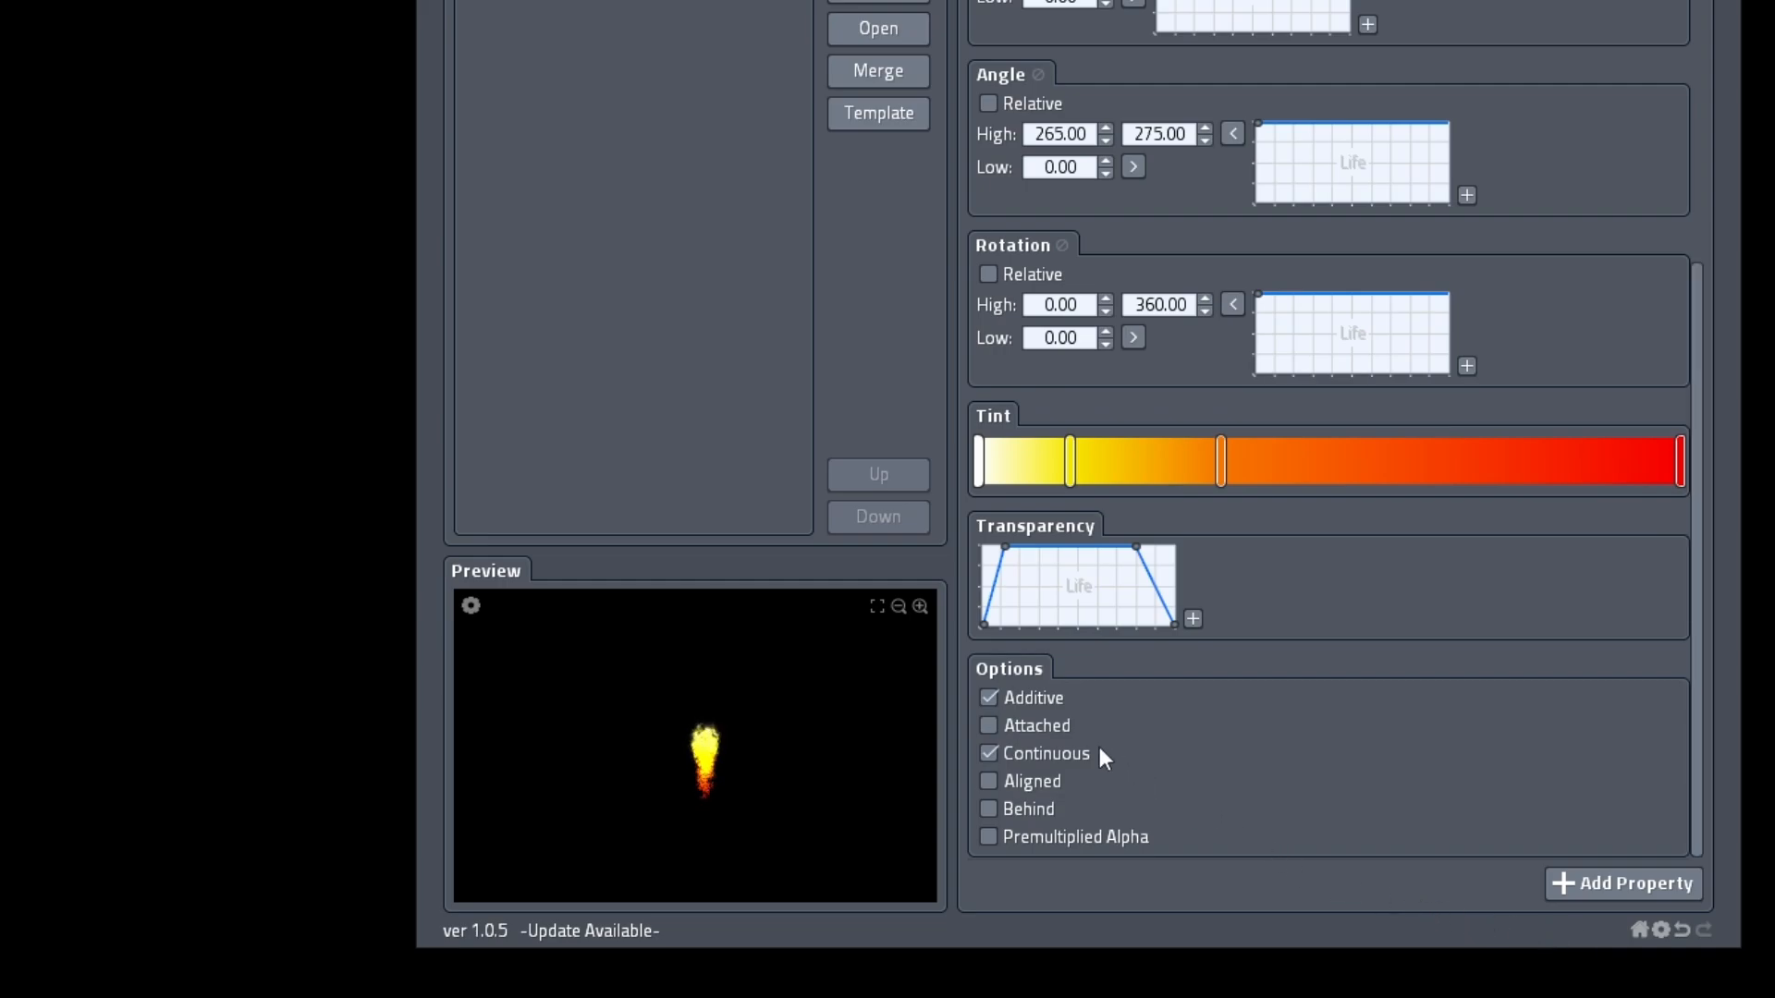
click(1044, 738)
mouse_move(699, 751)
mouse_down()
mouse_move(480, 749)
mouse_move(820, 746)
mouse_move(478, 749)
mouse_move(597, 749)
mouse_up()
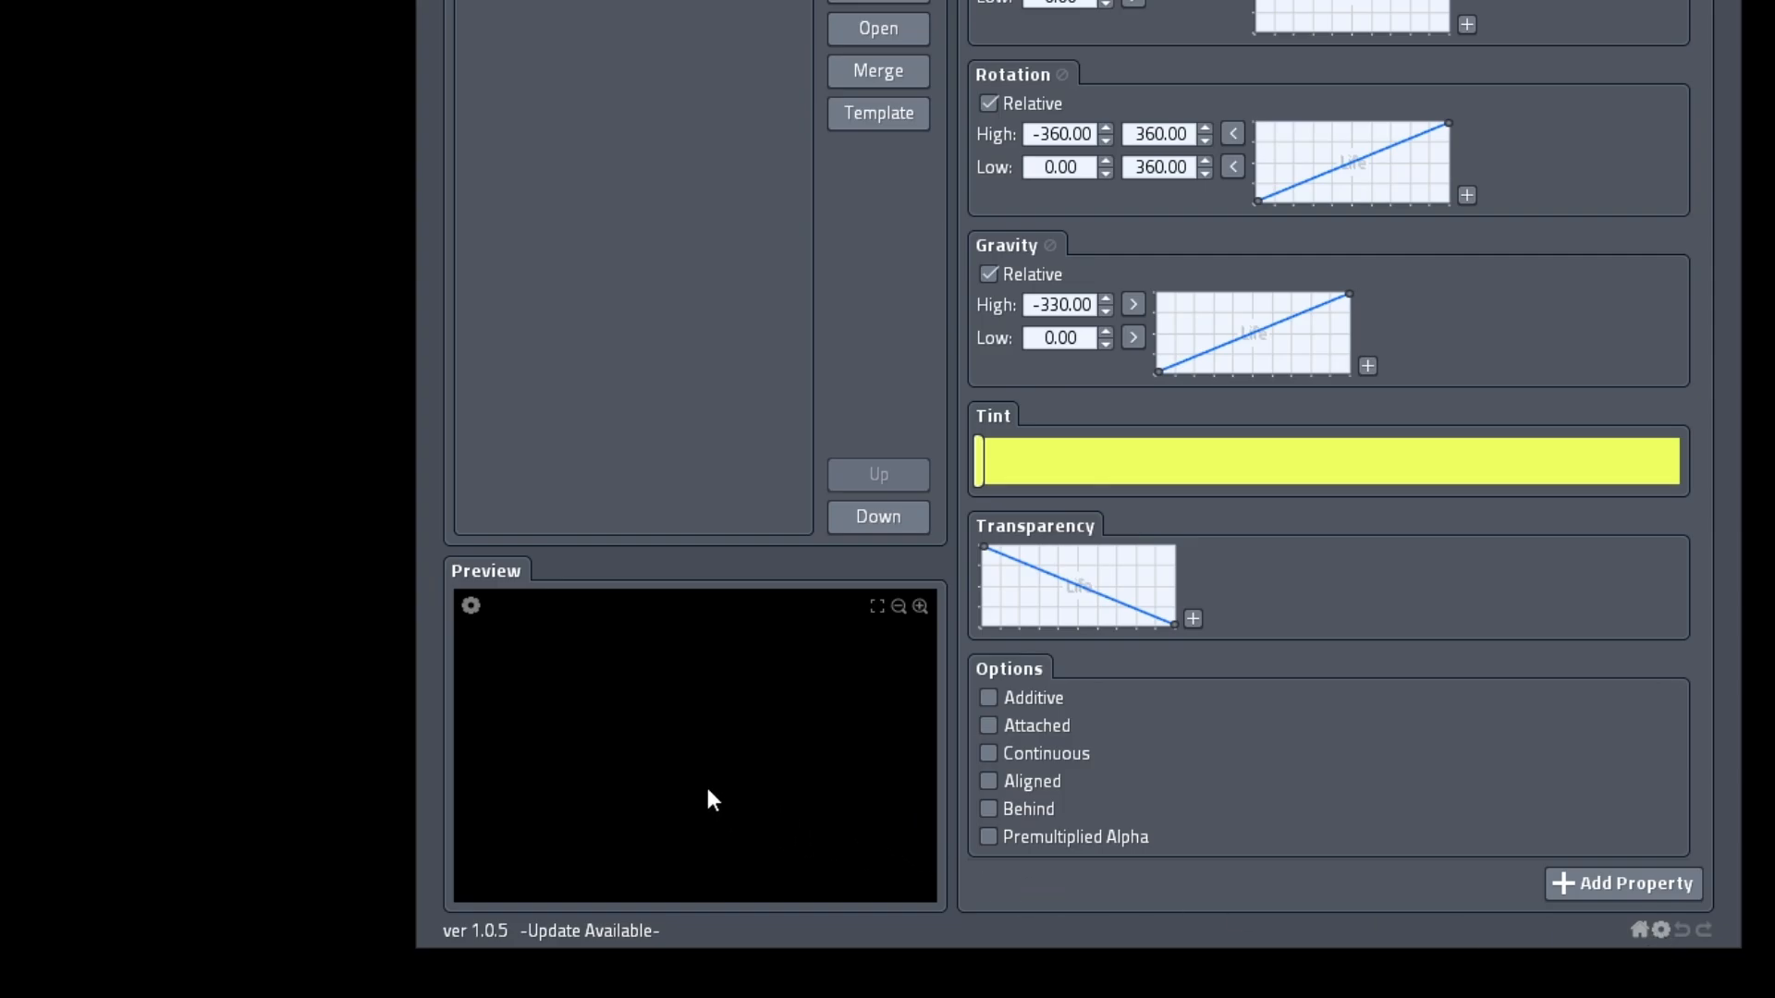
Trigger the non-continuous yellow particle effect in the preview.
click(695, 767)
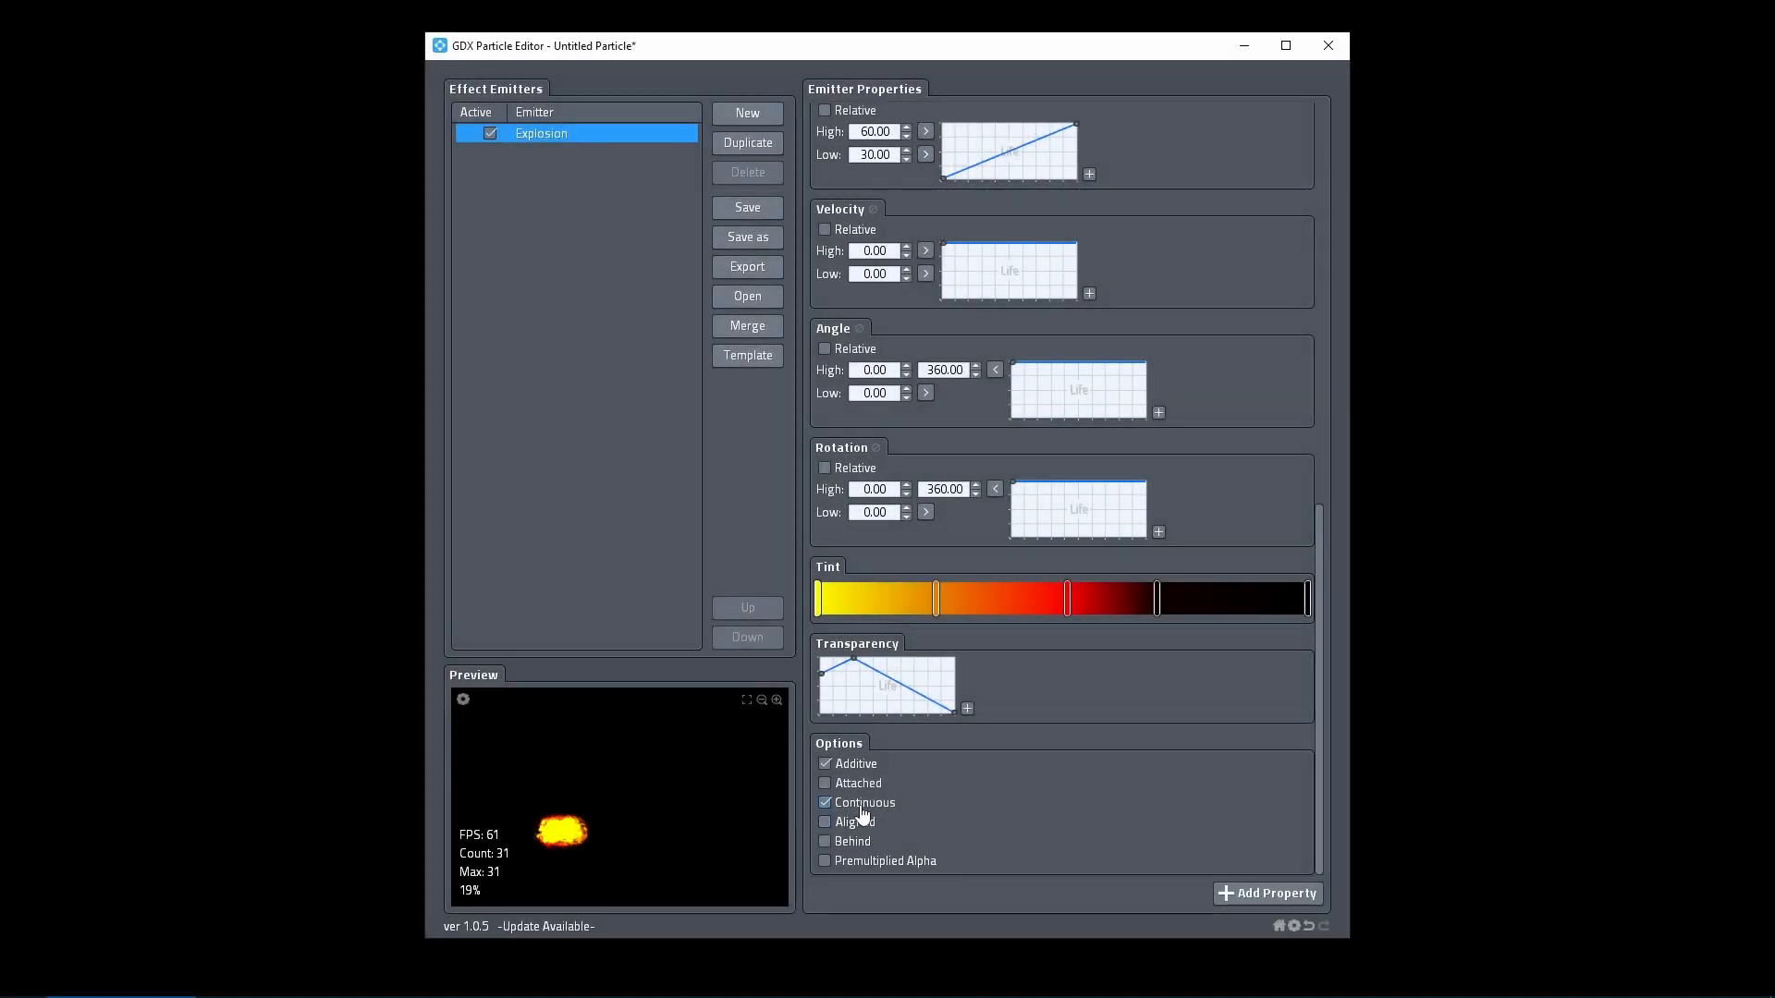
Expand the Explosion emitter's High velocity into a range and set its maximum to 200.
click(925, 251)
click(943, 251)
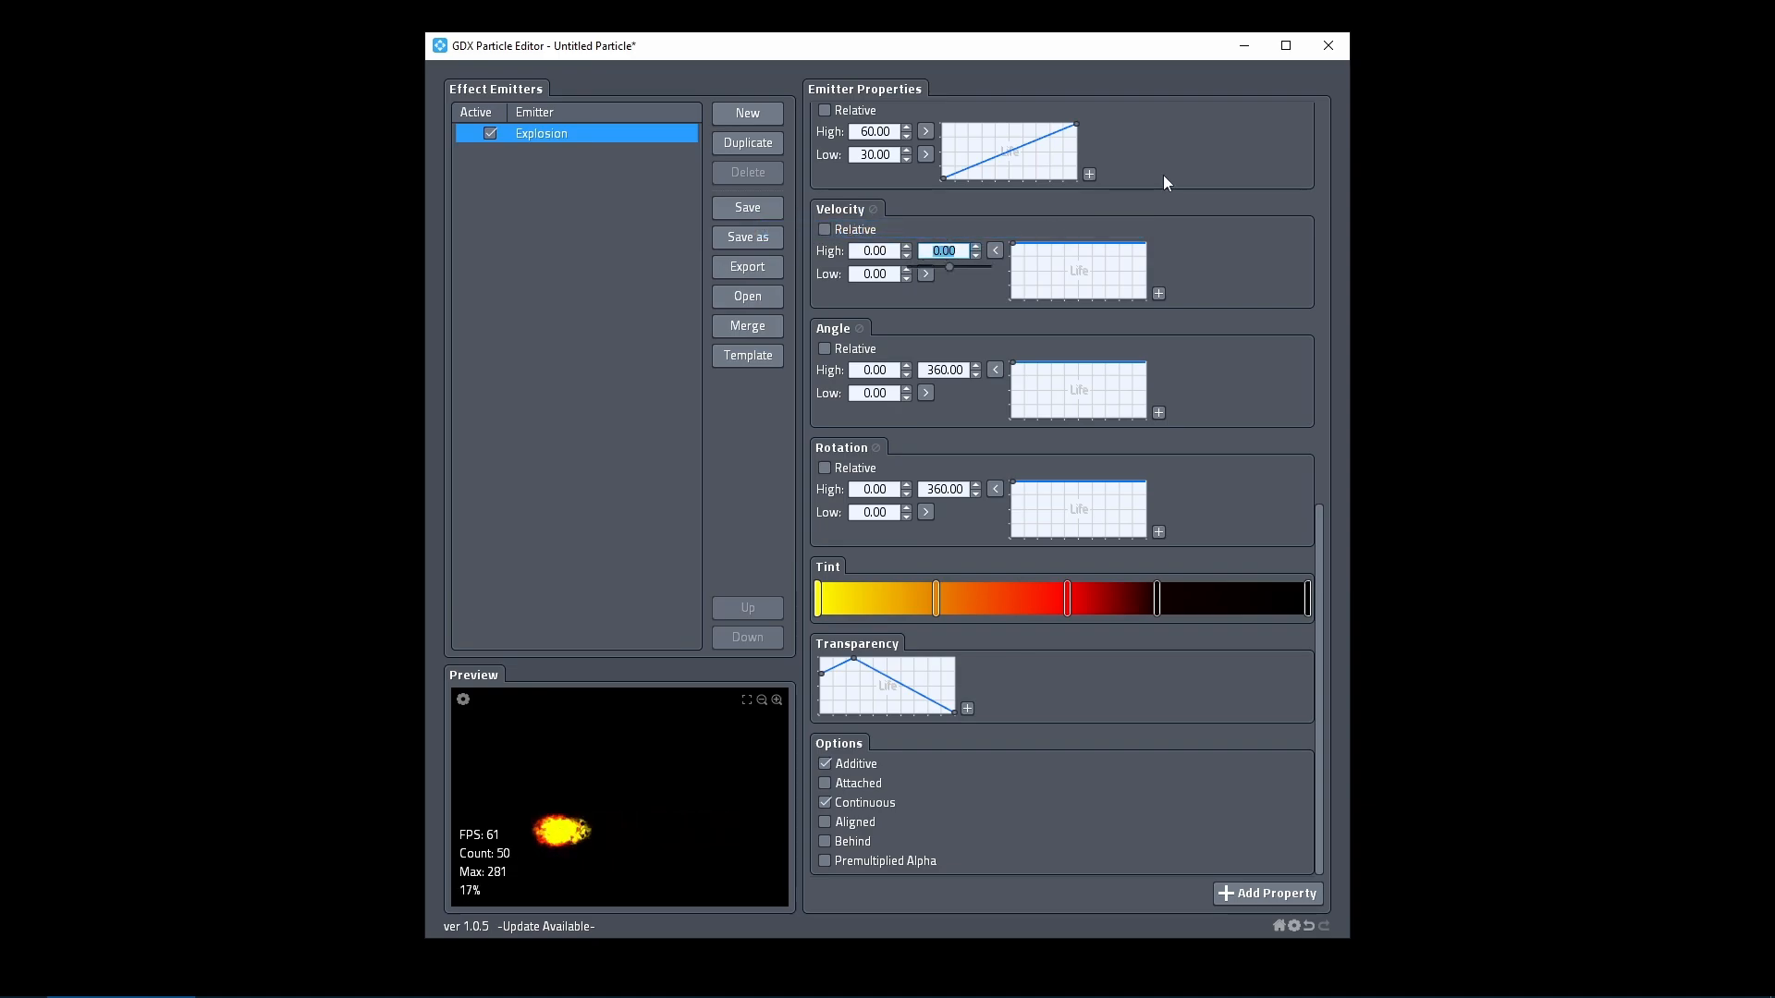
text(200)
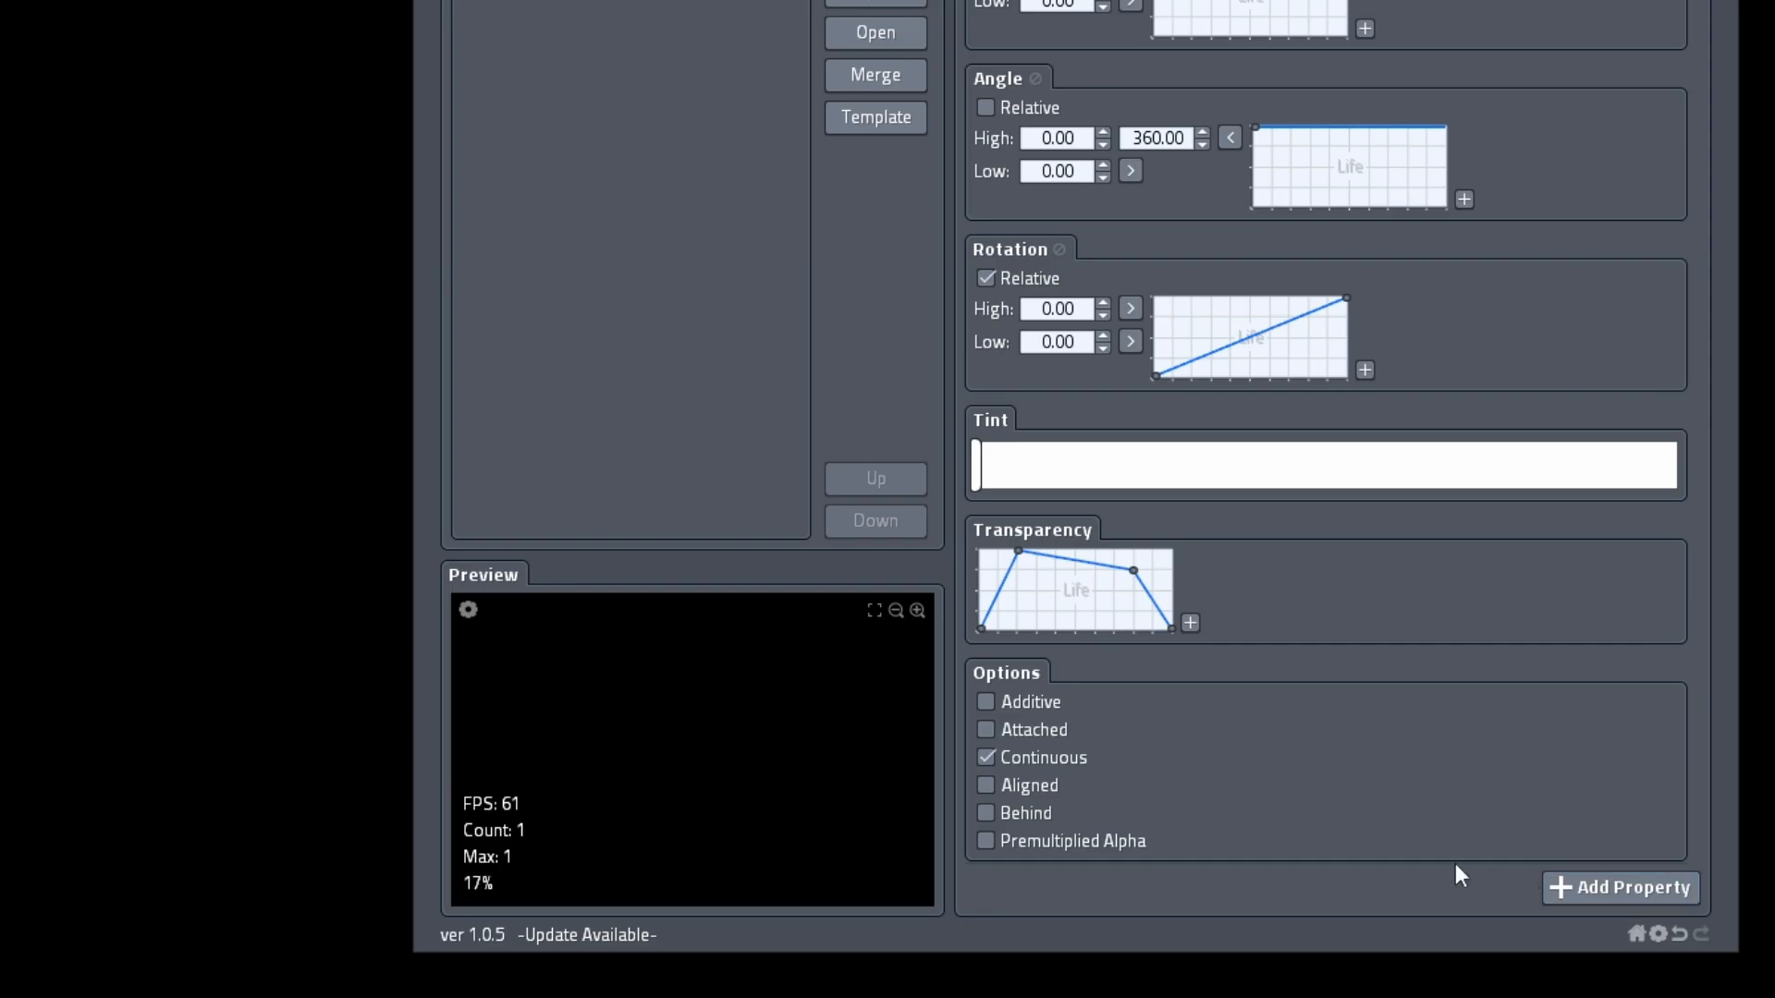
Enable the Aligned option for the emitter with the white tint.
click(1031, 788)
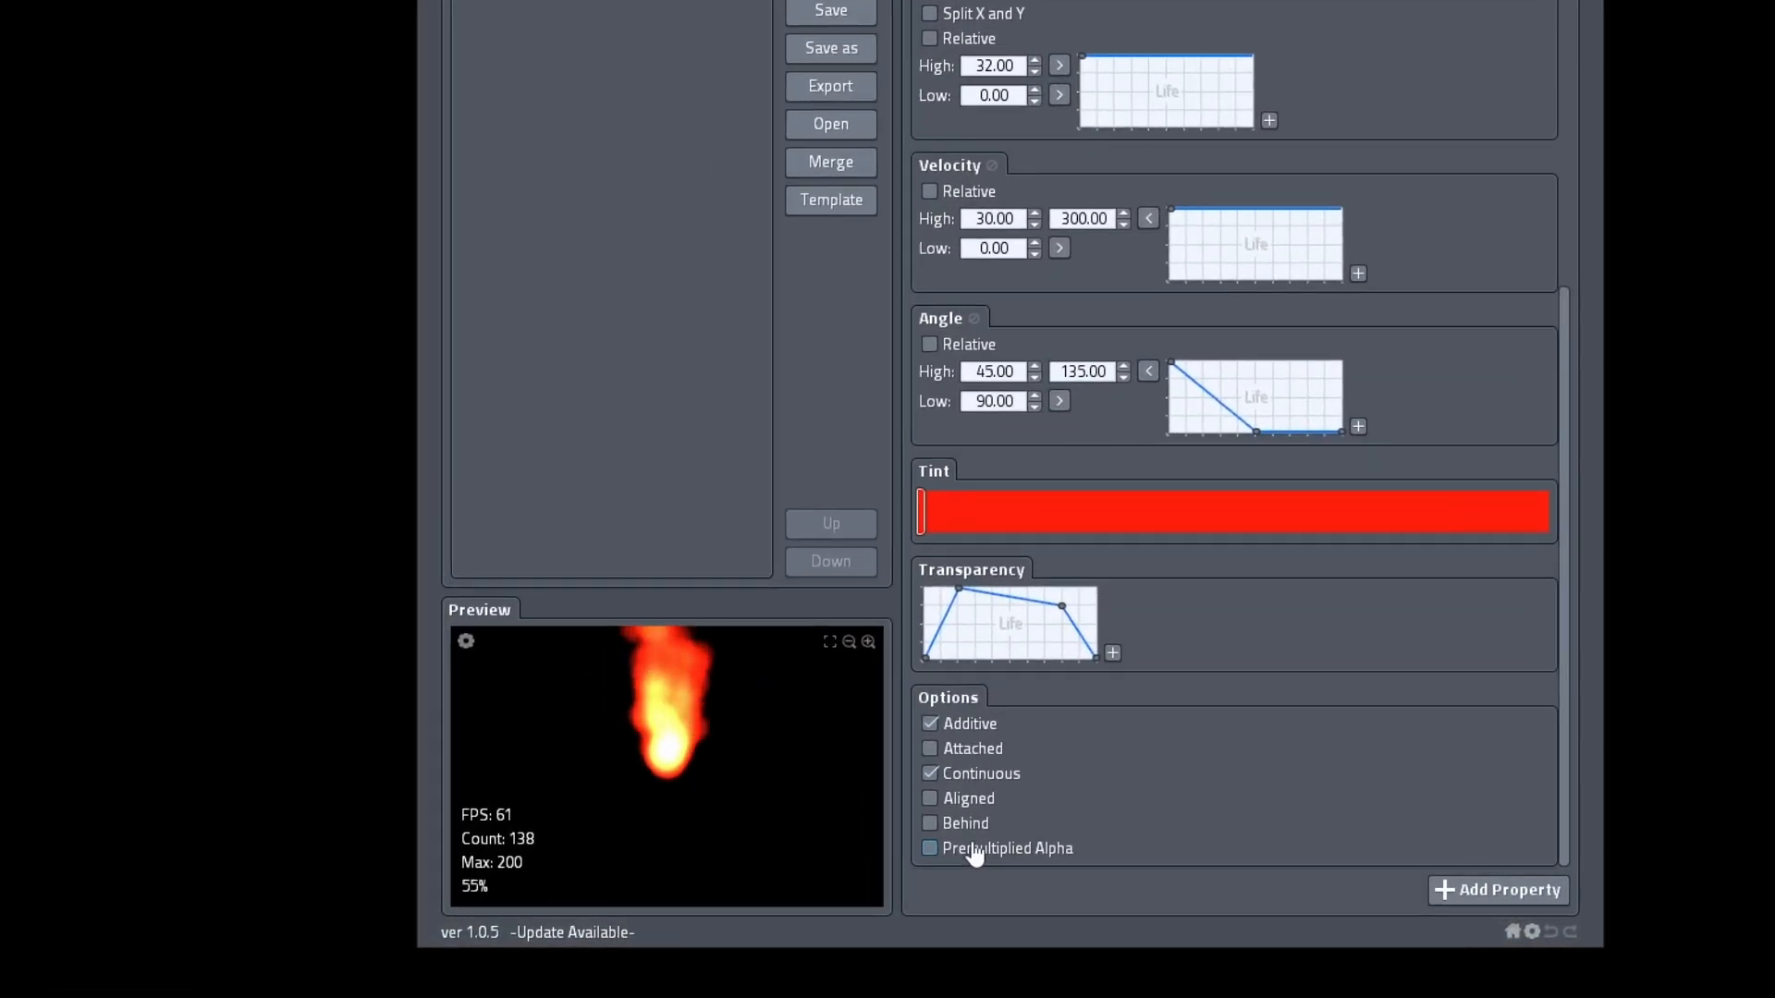
Read the description of the Flame emitter's Behind option and toggle Behind on and off again.
mouse_move(930, 823)
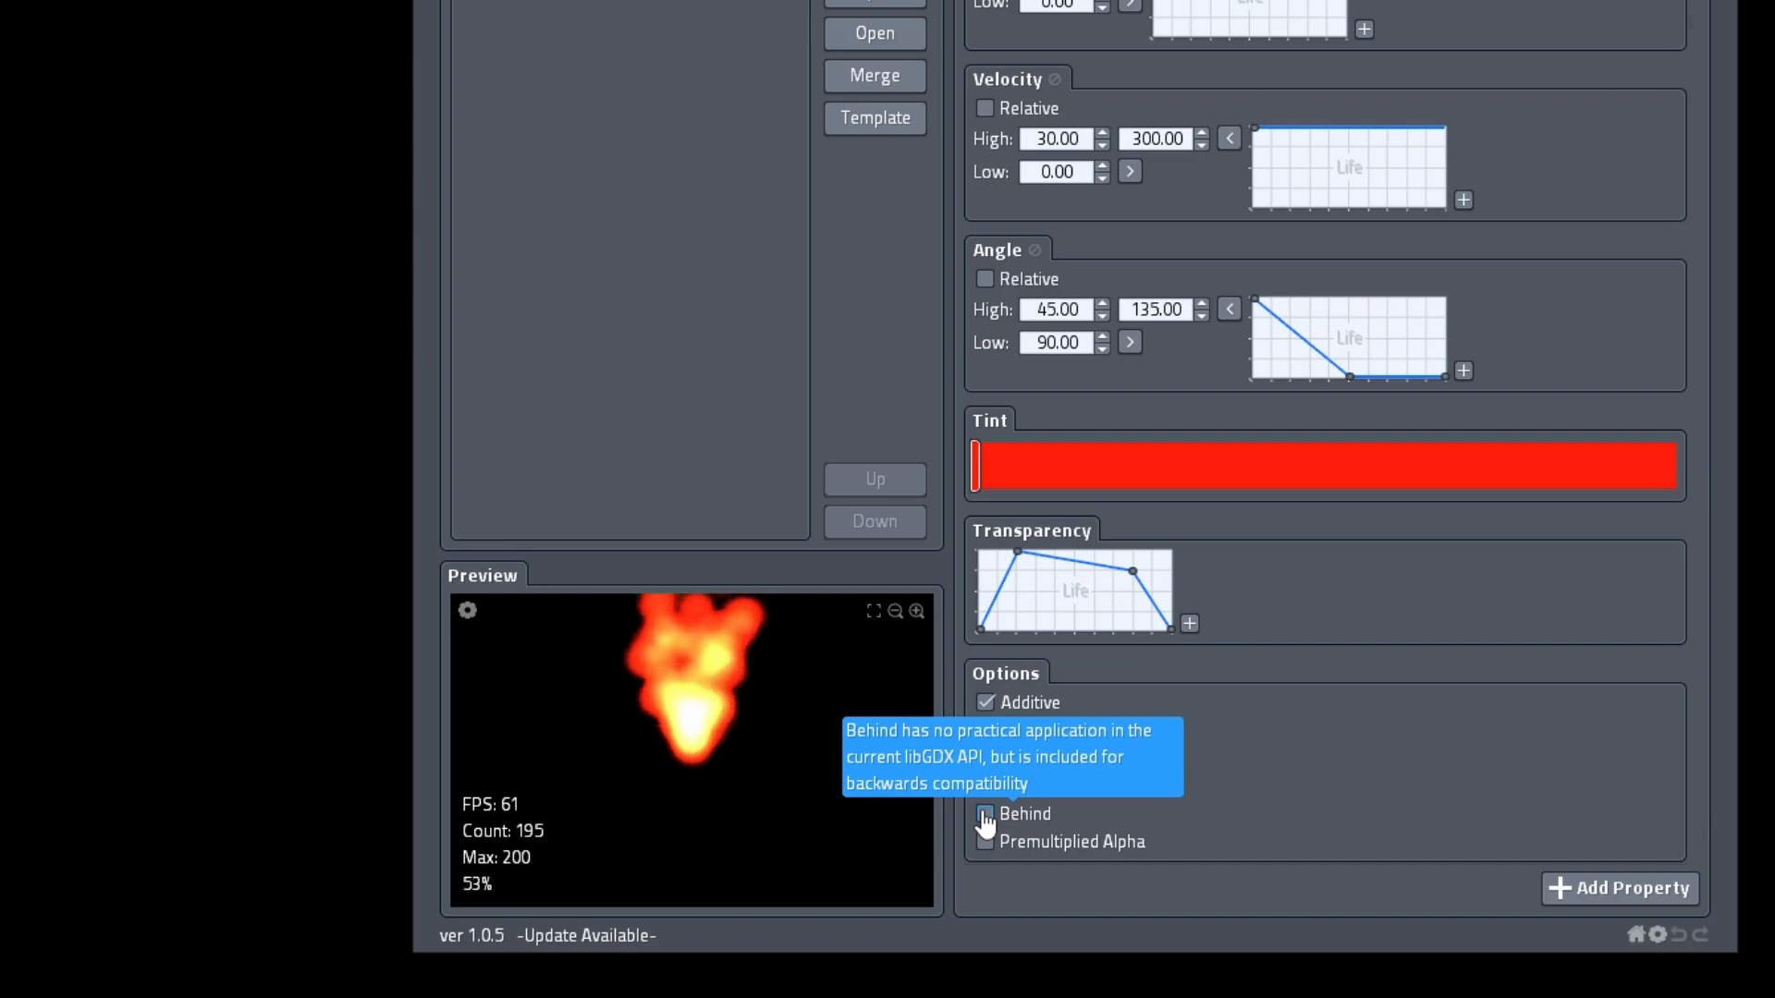
click(986, 817)
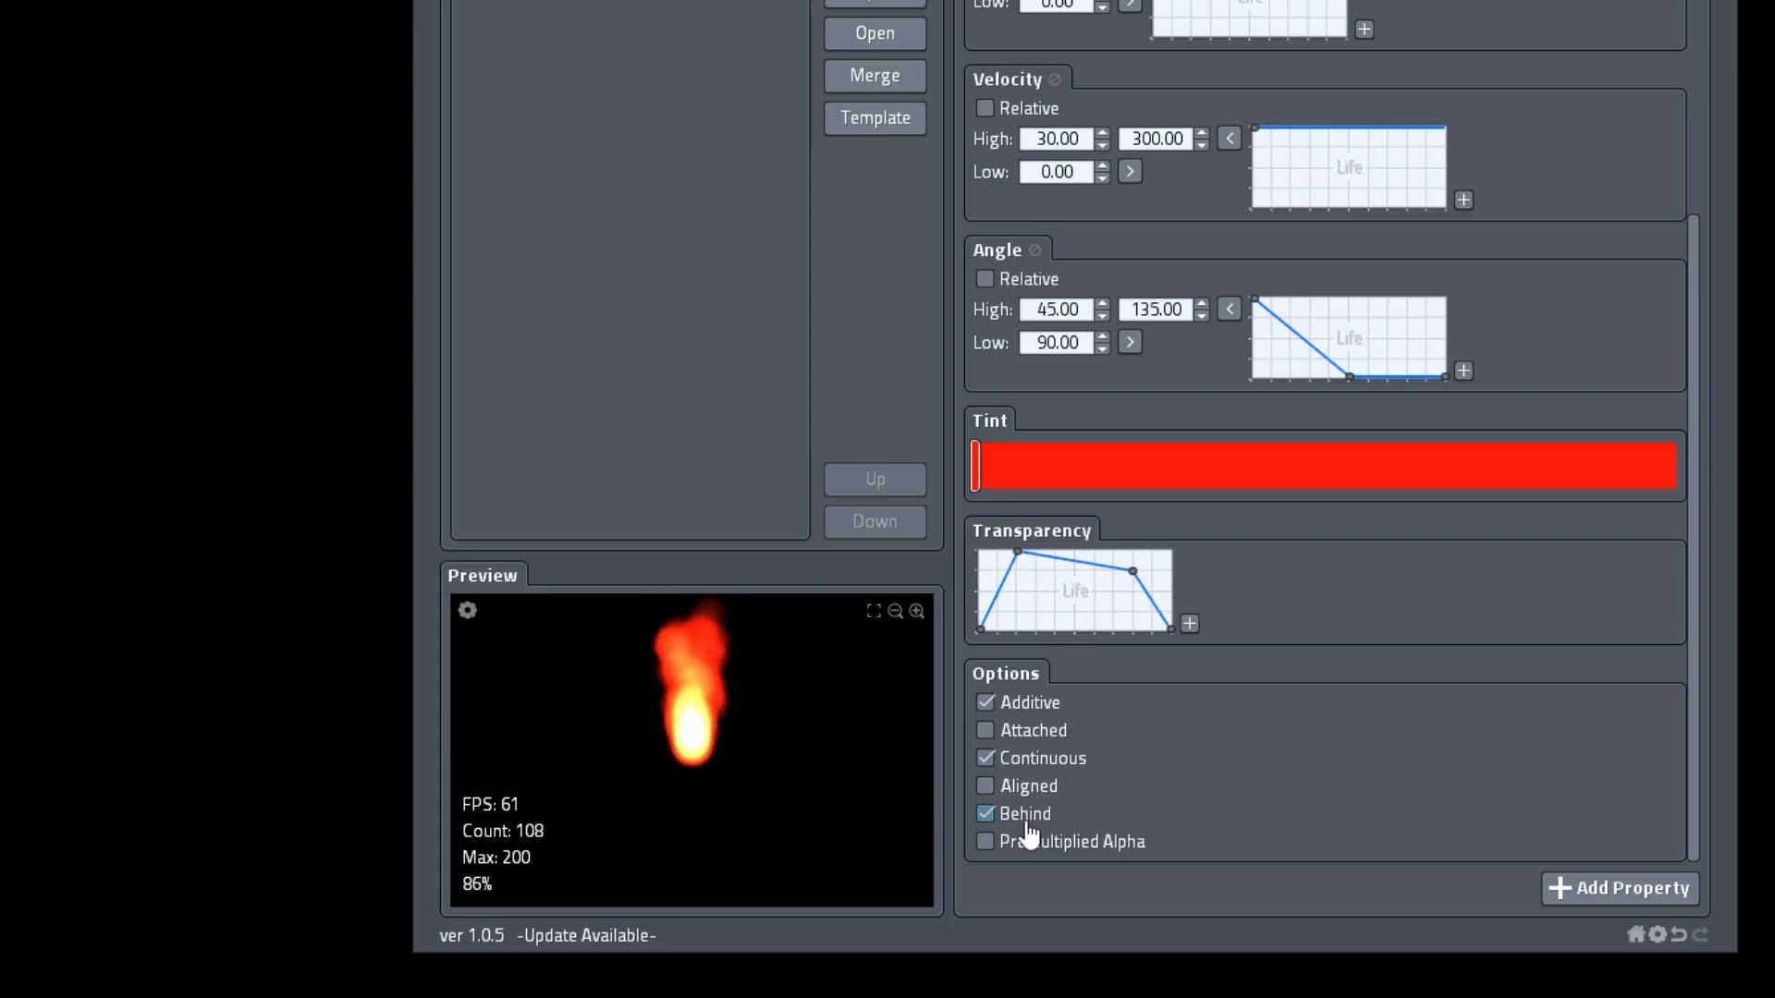
click(1026, 817)
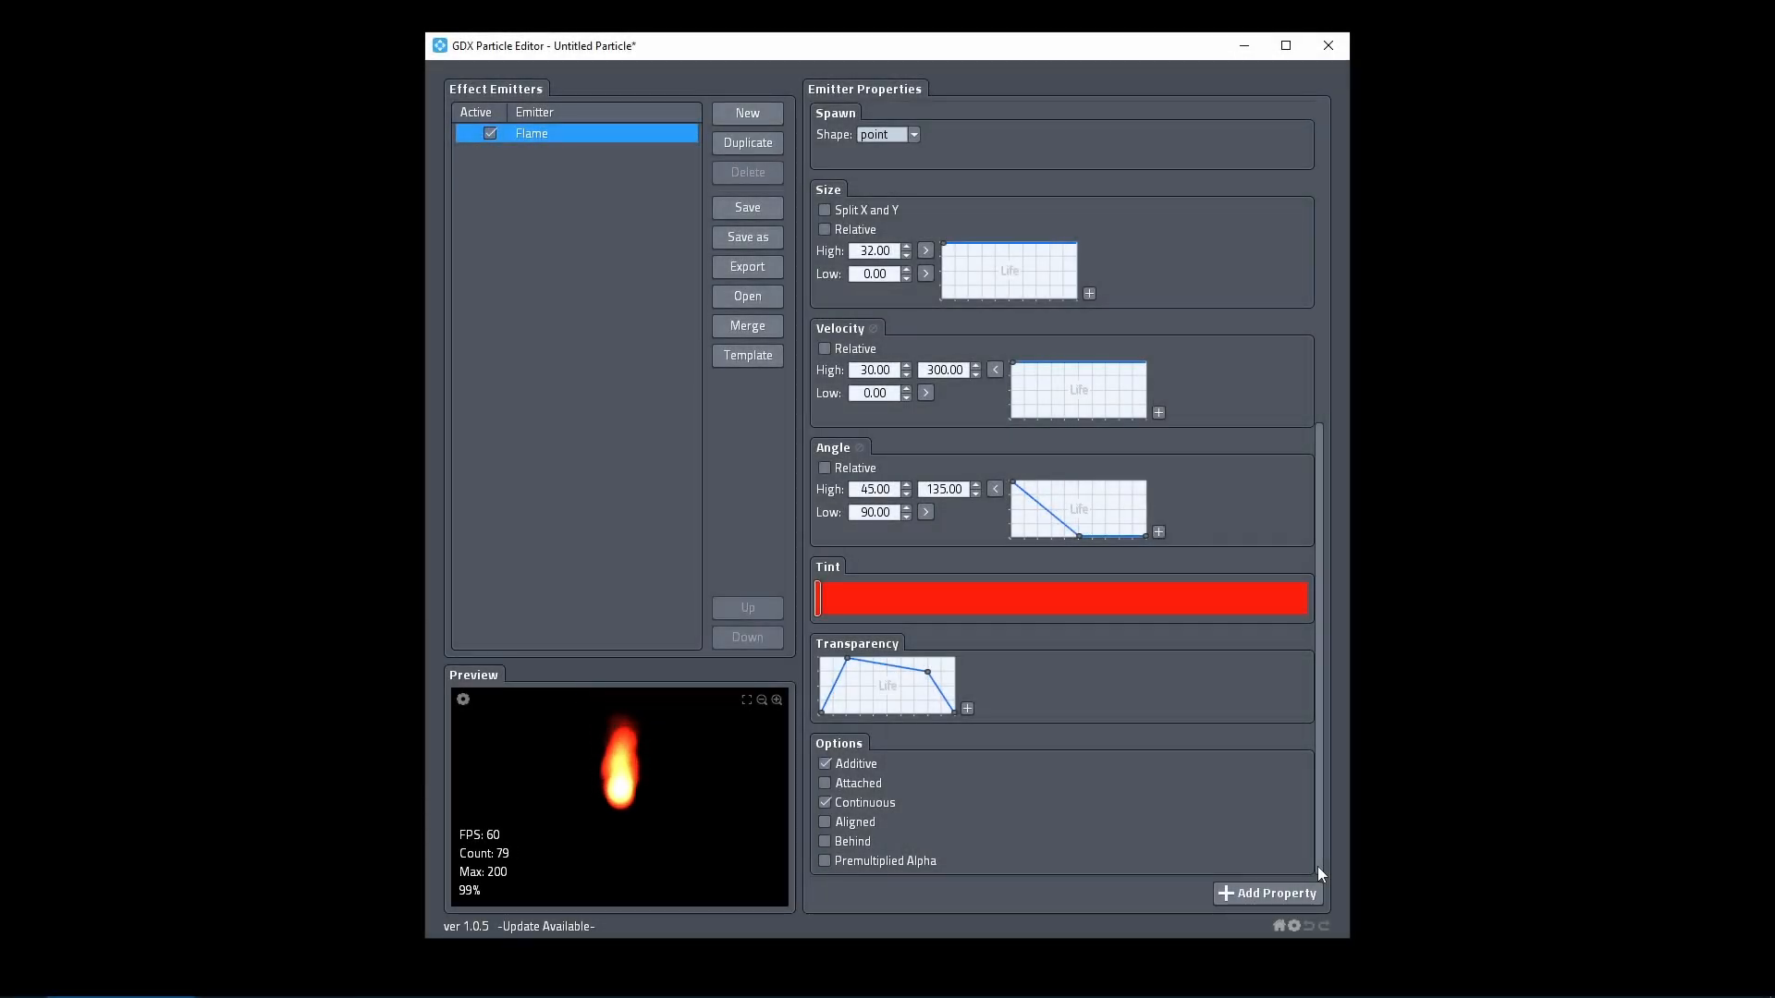
Add the image particle-fire.png to the Flame emitter's images.
drag(1317, 867, 1327, 519)
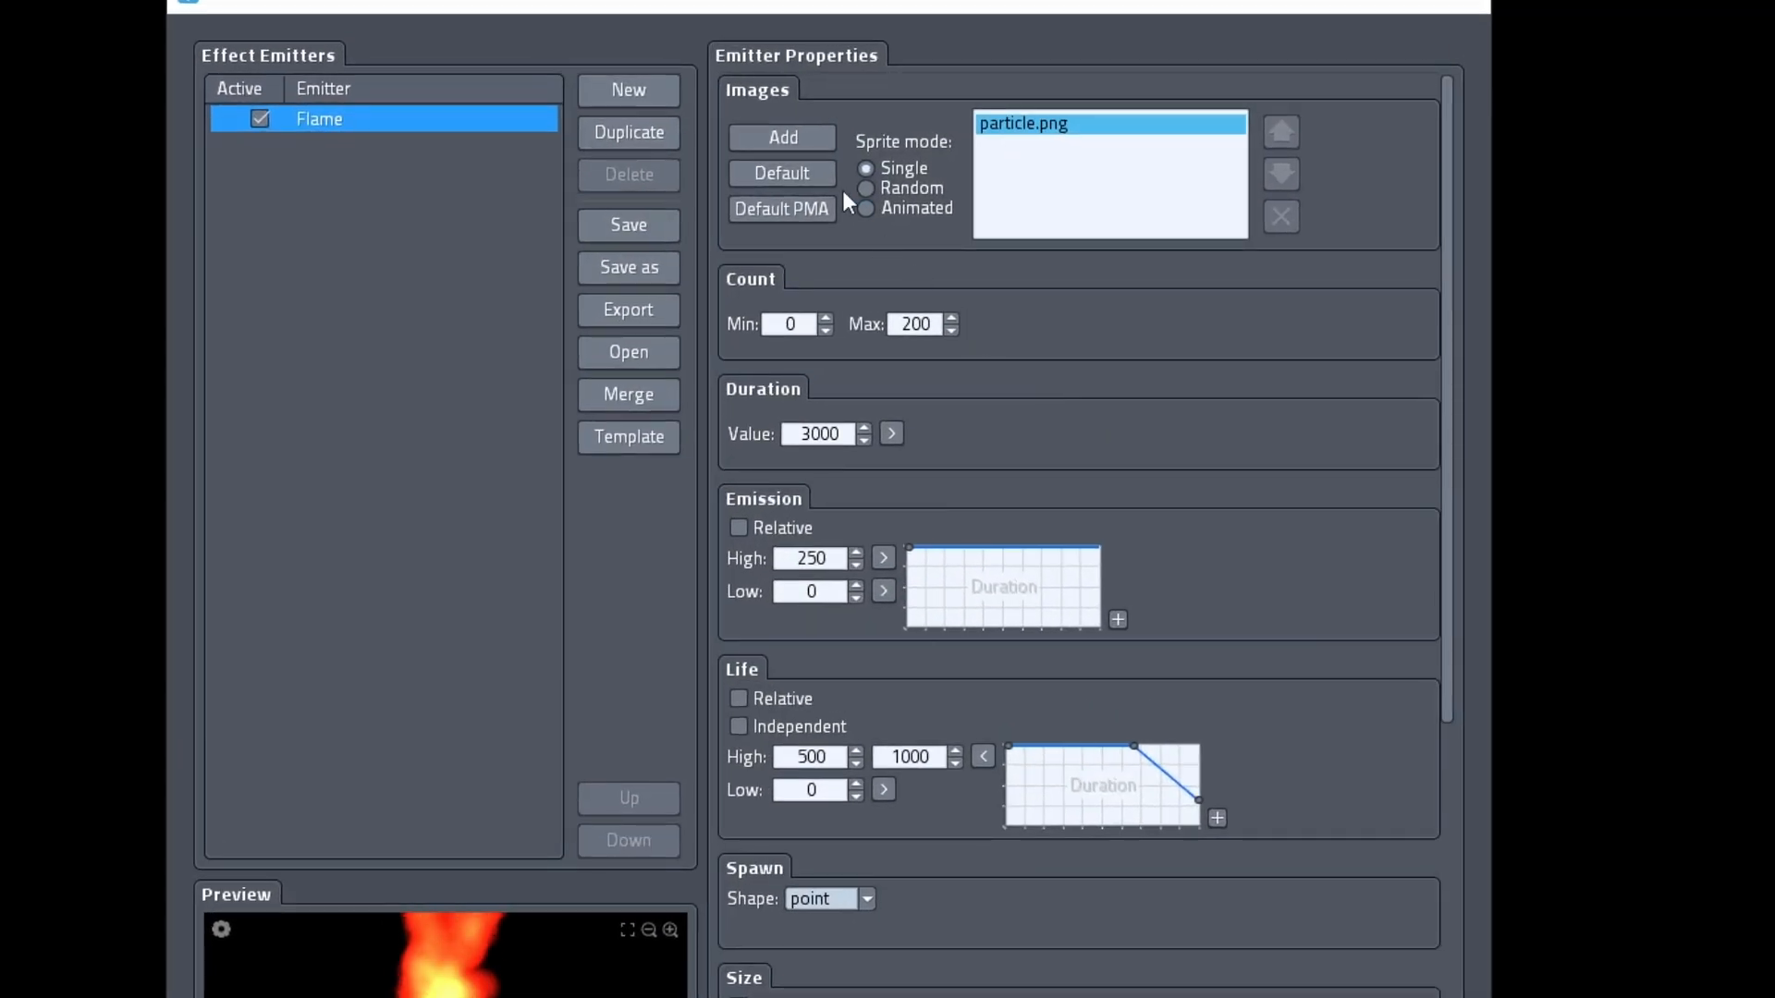
click(804, 141)
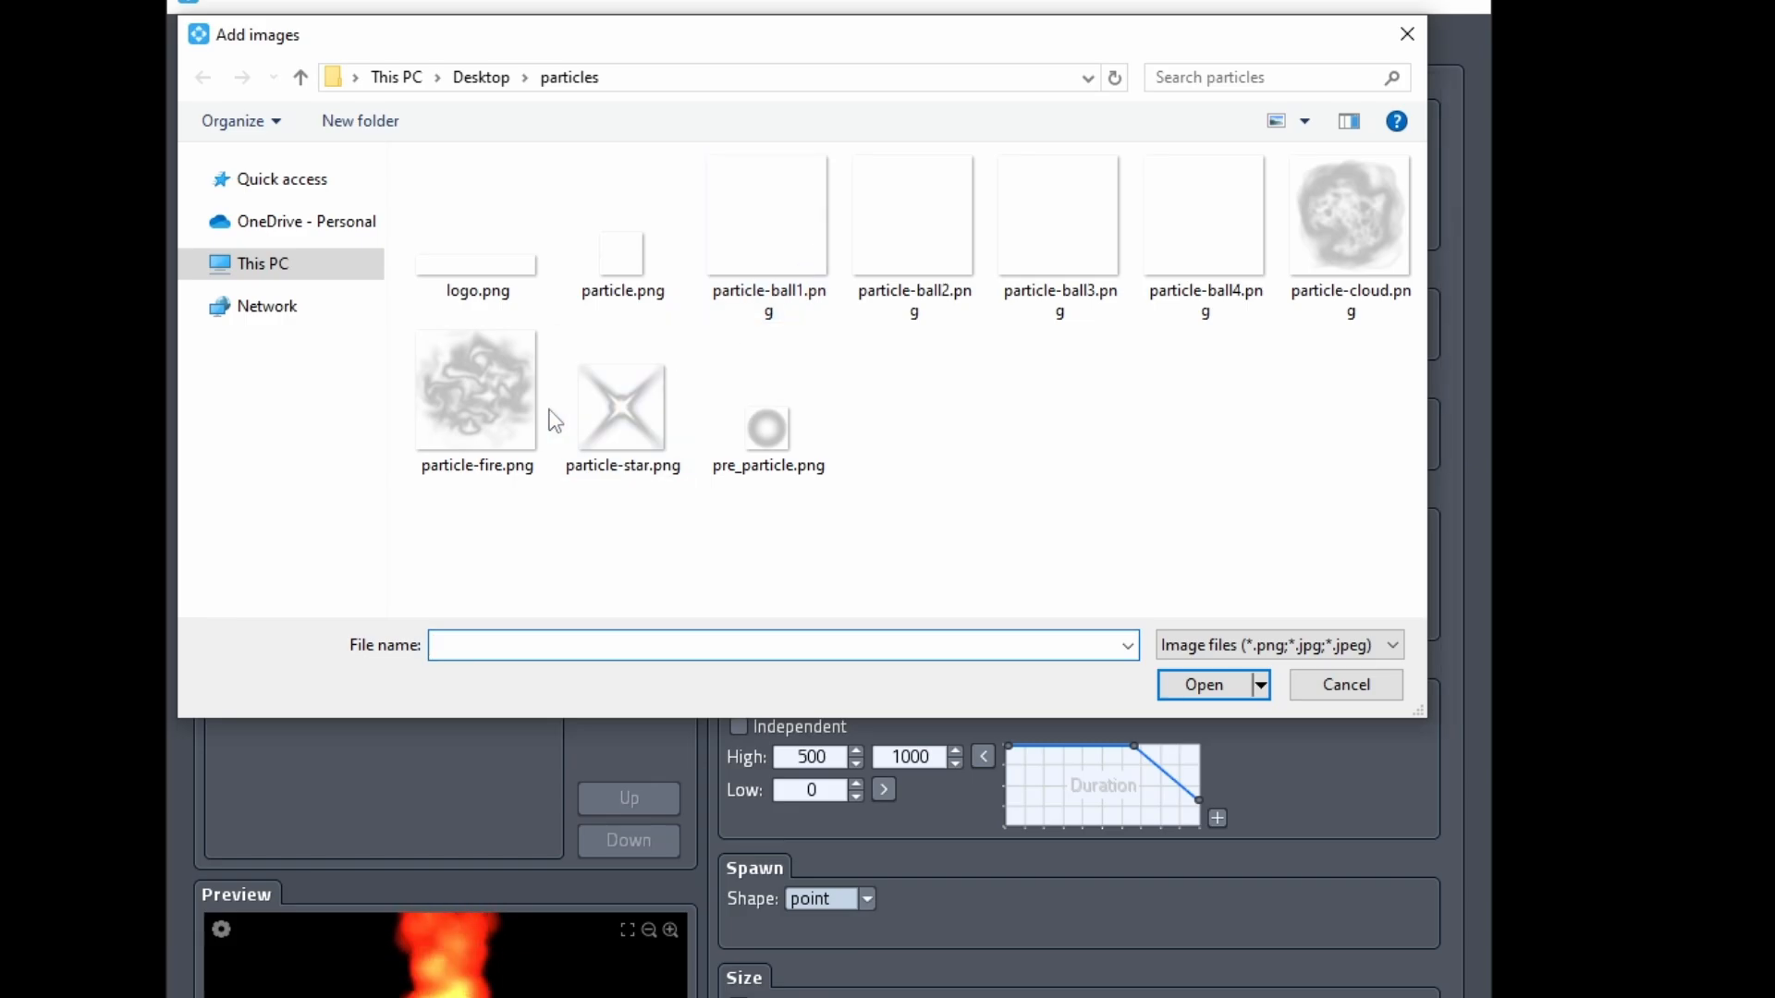
click(499, 440)
double_click(501, 441)
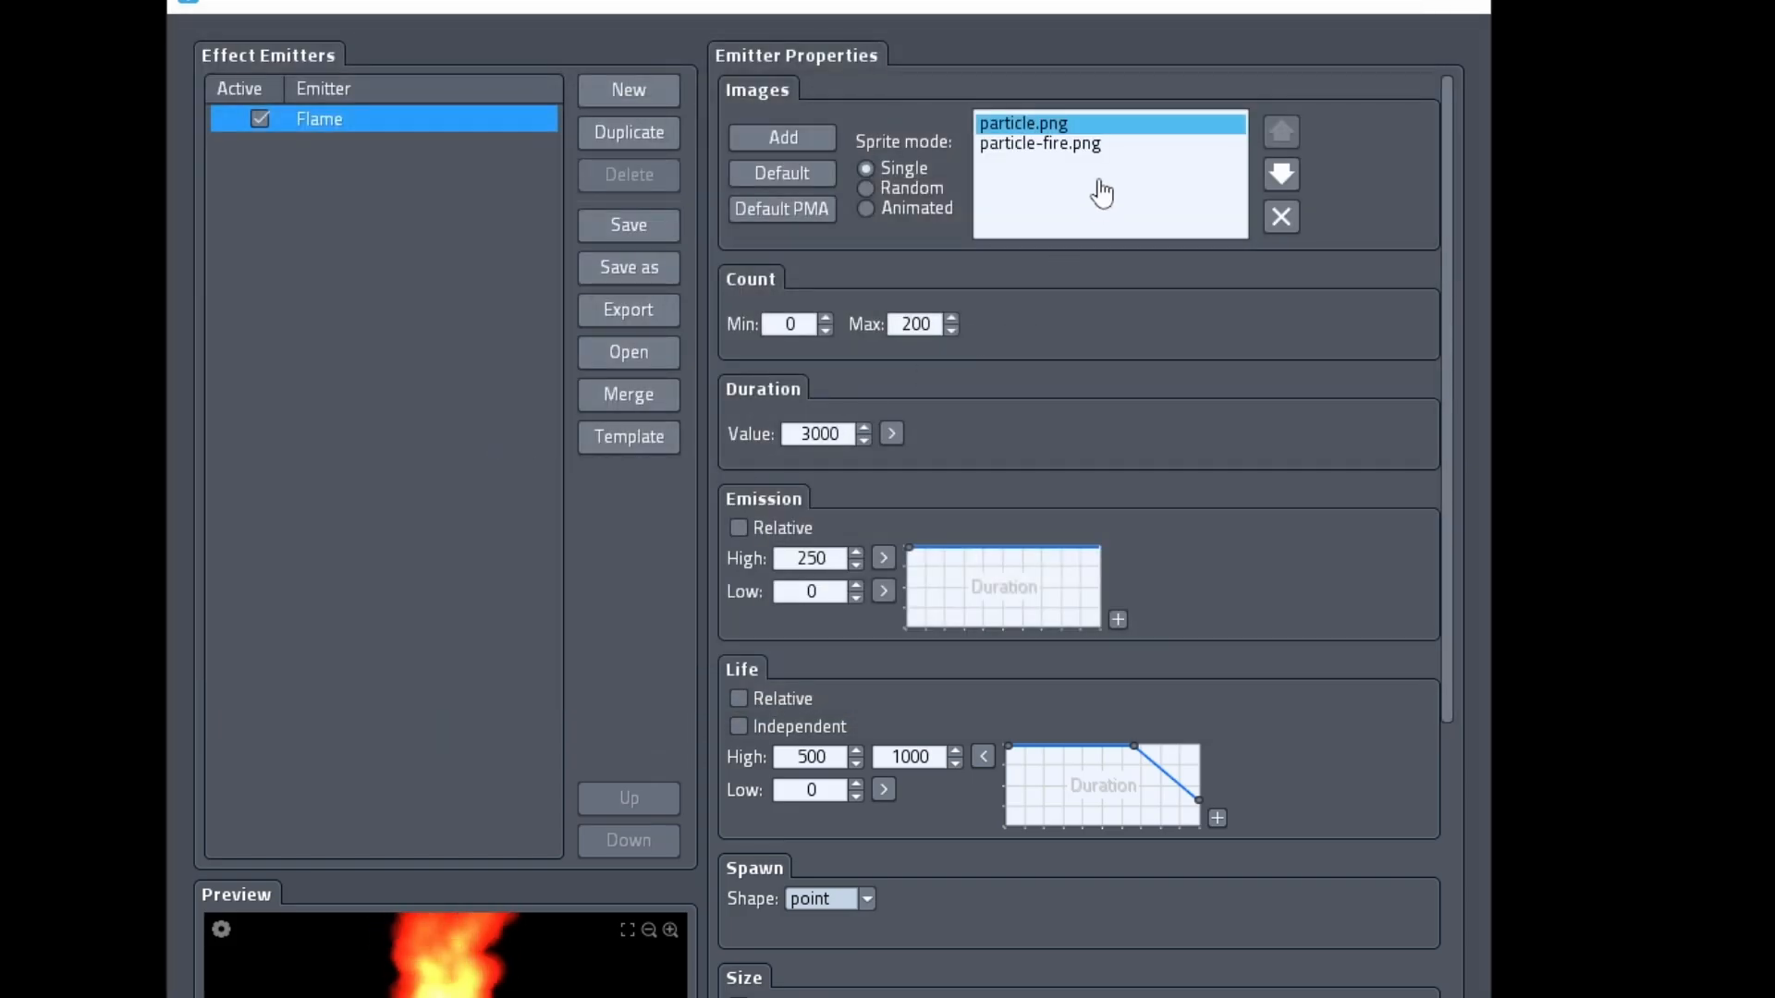
Reorder particle-fire.png within the Flame's image list, finishing with it first, and remove it from the list.
click(1132, 148)
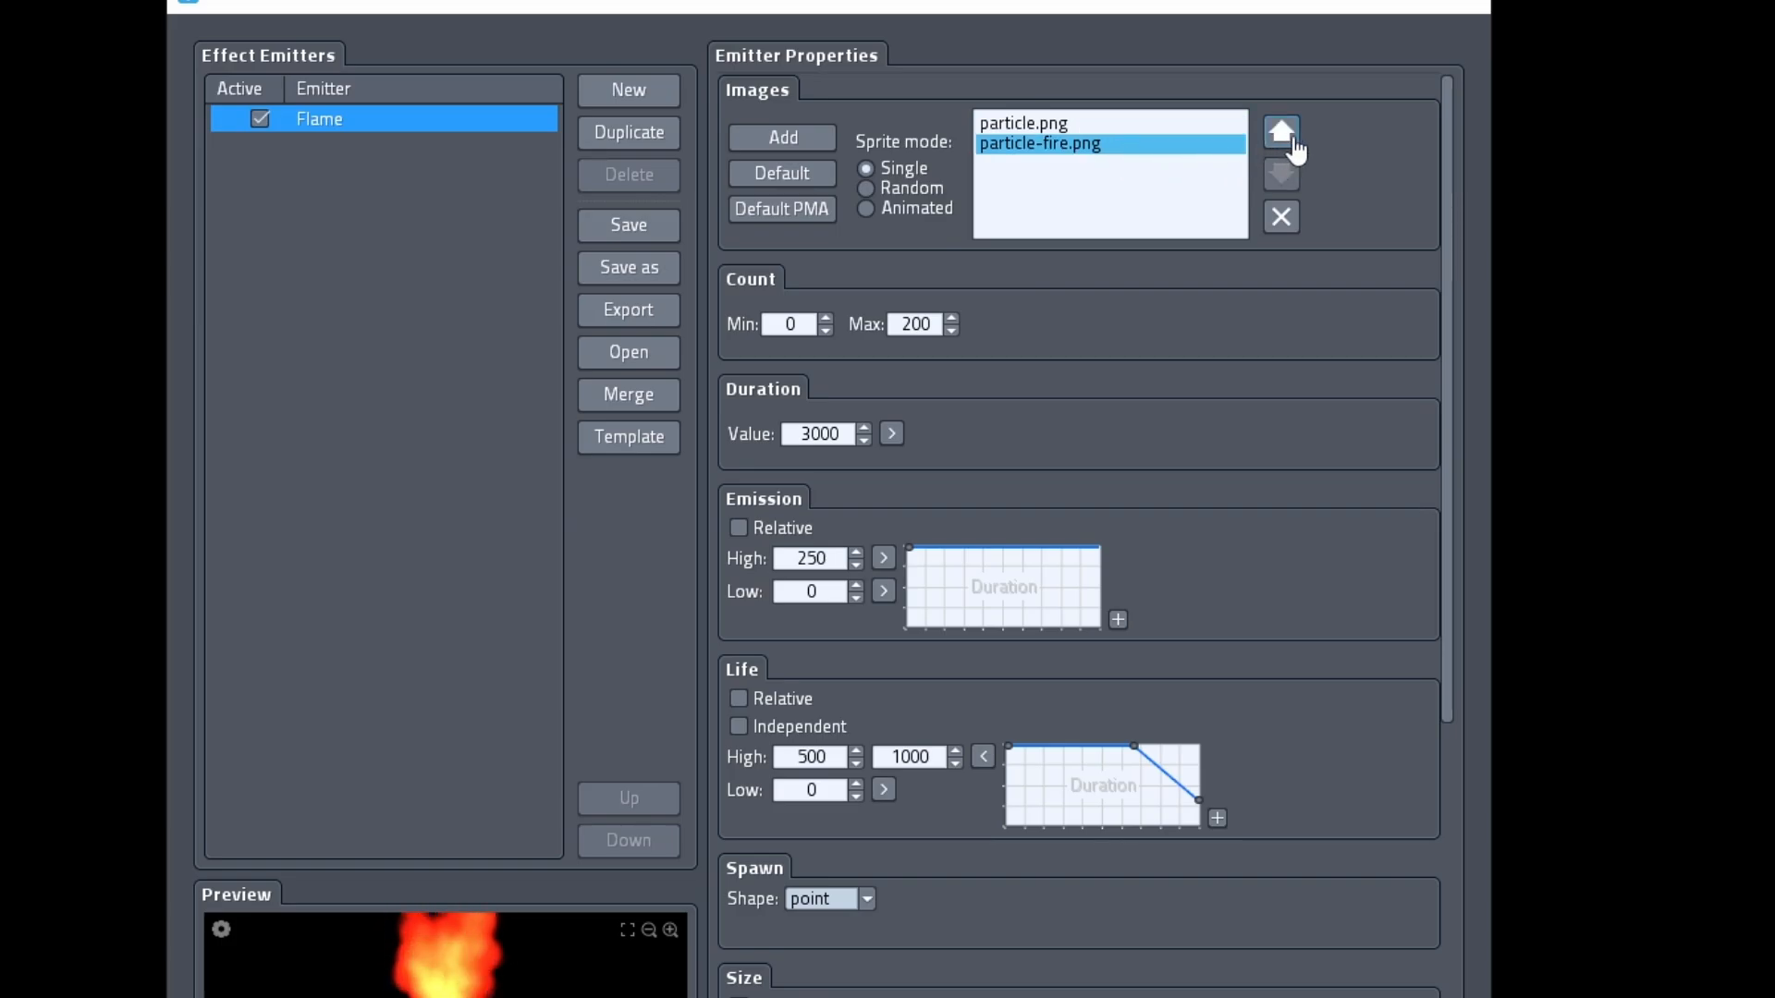
click(1293, 140)
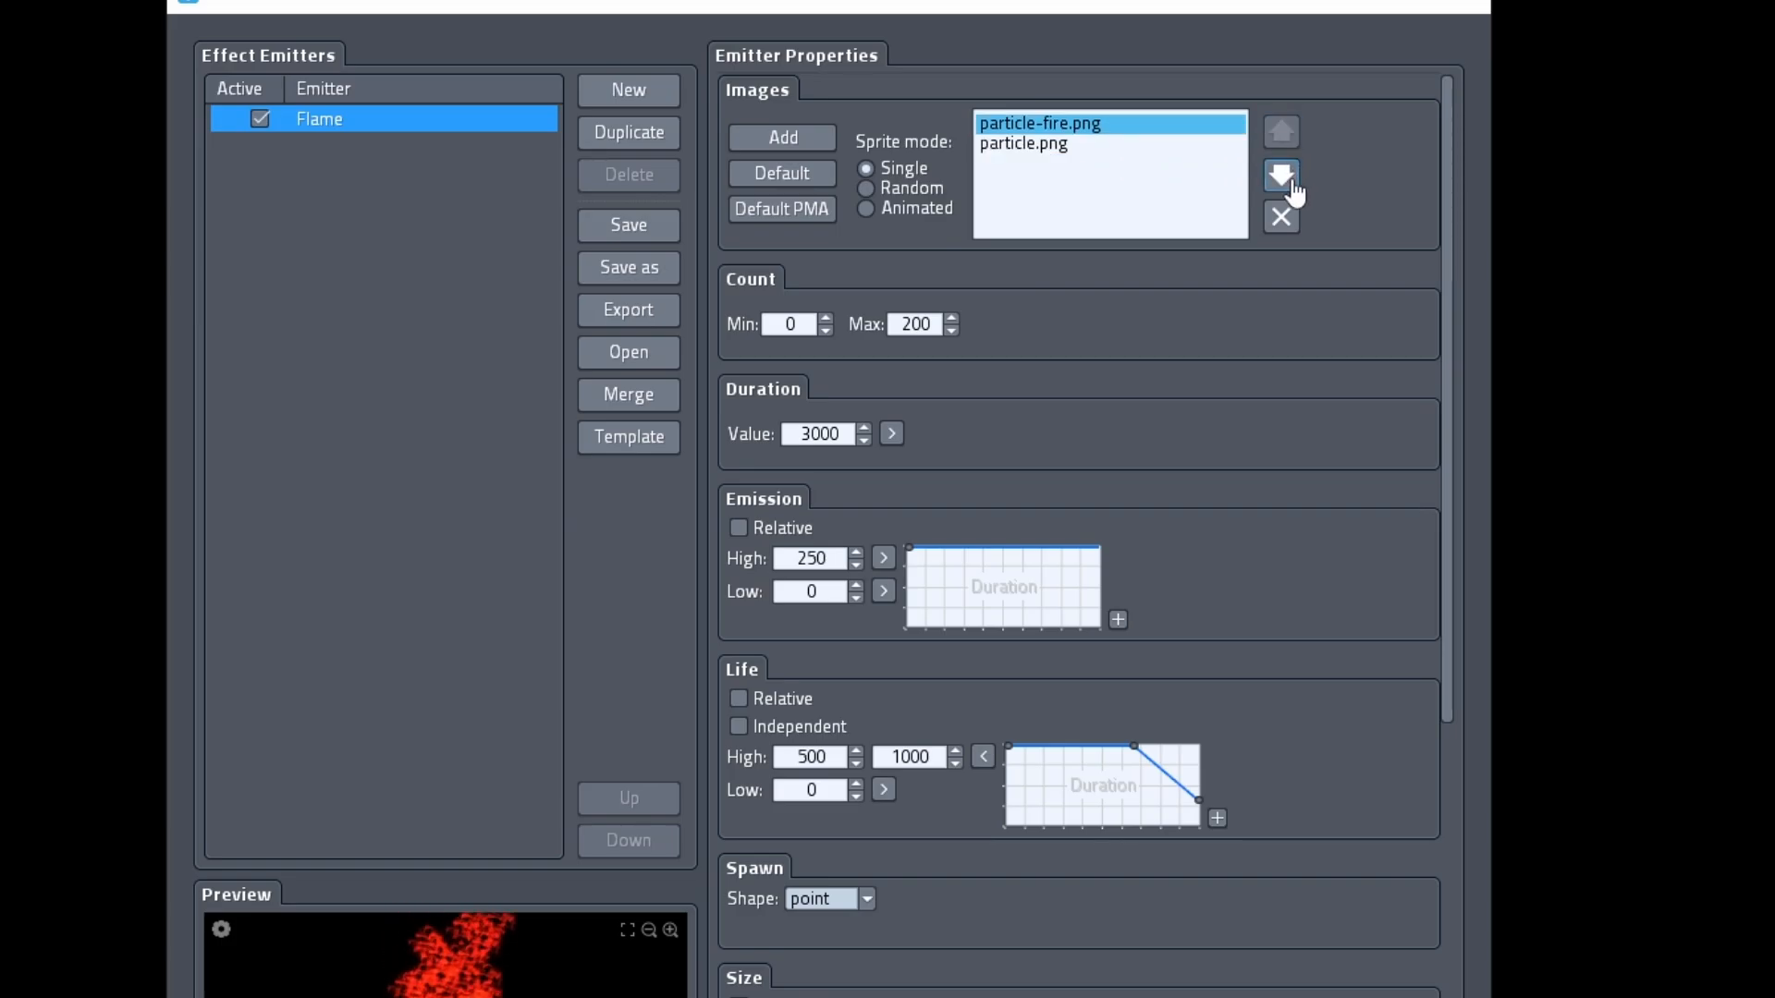
click(1293, 189)
drag(1106, 147, 1085, 130)
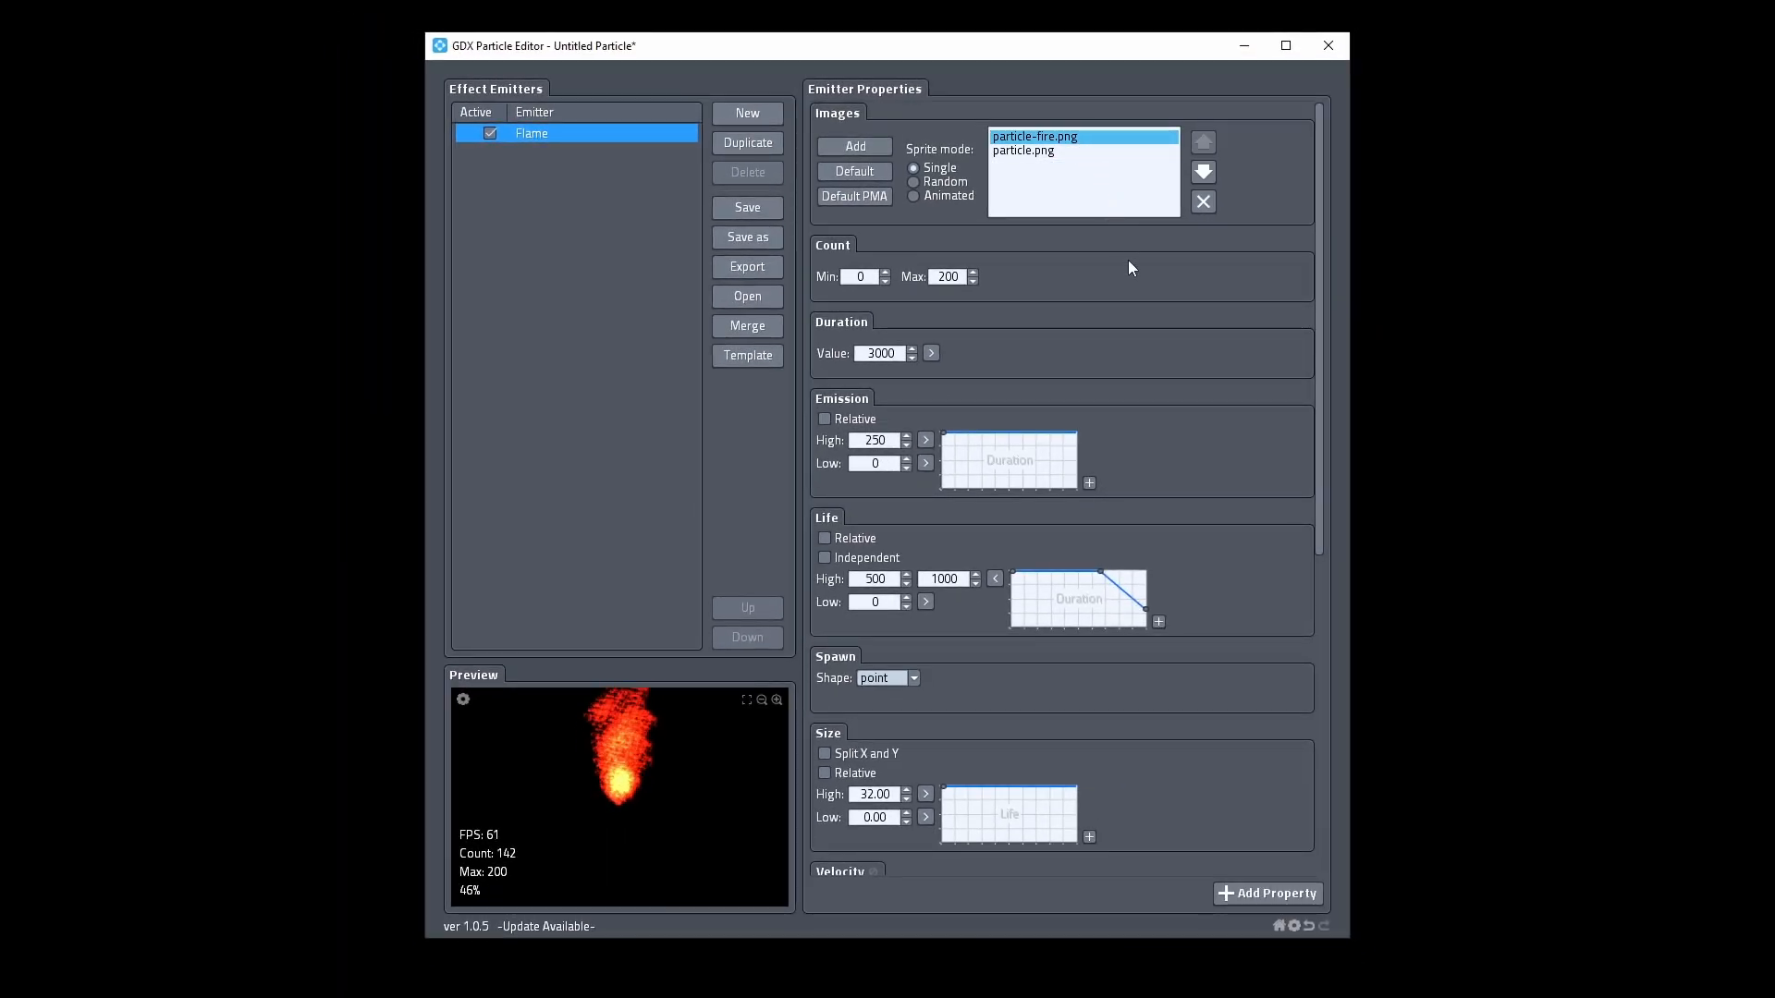
click(1203, 203)
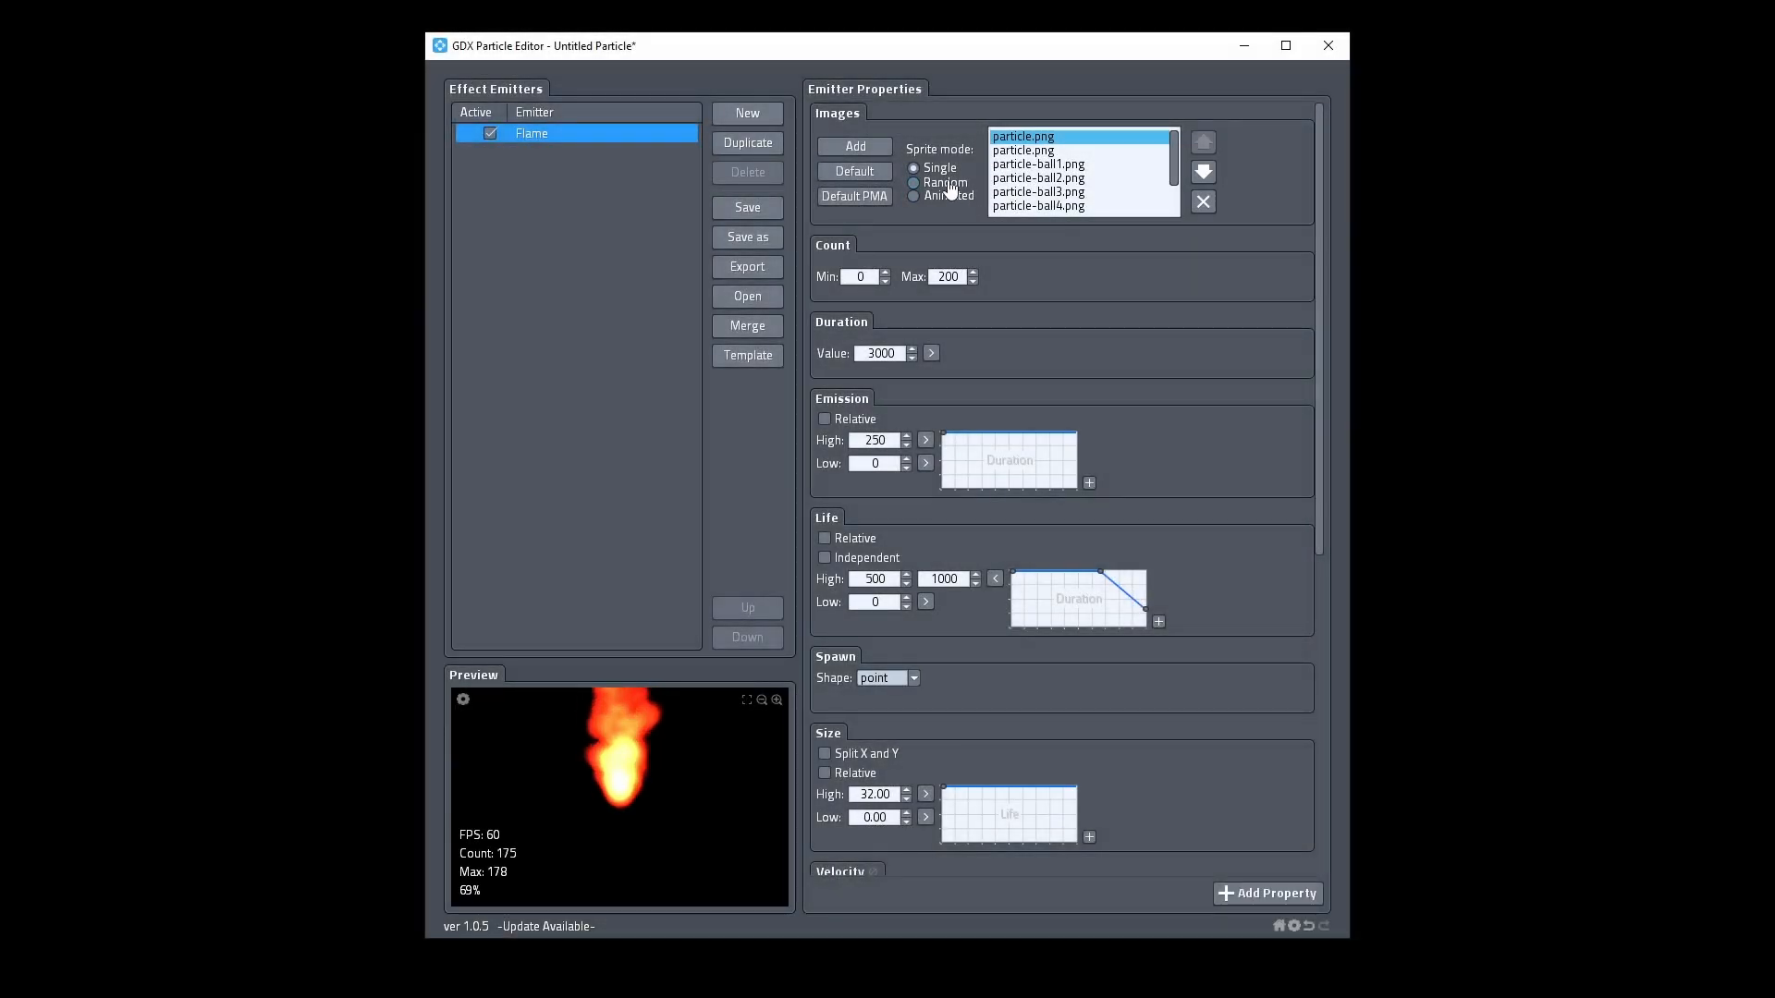
Set the Flame emitter's sprite mode to Random.
click(949, 185)
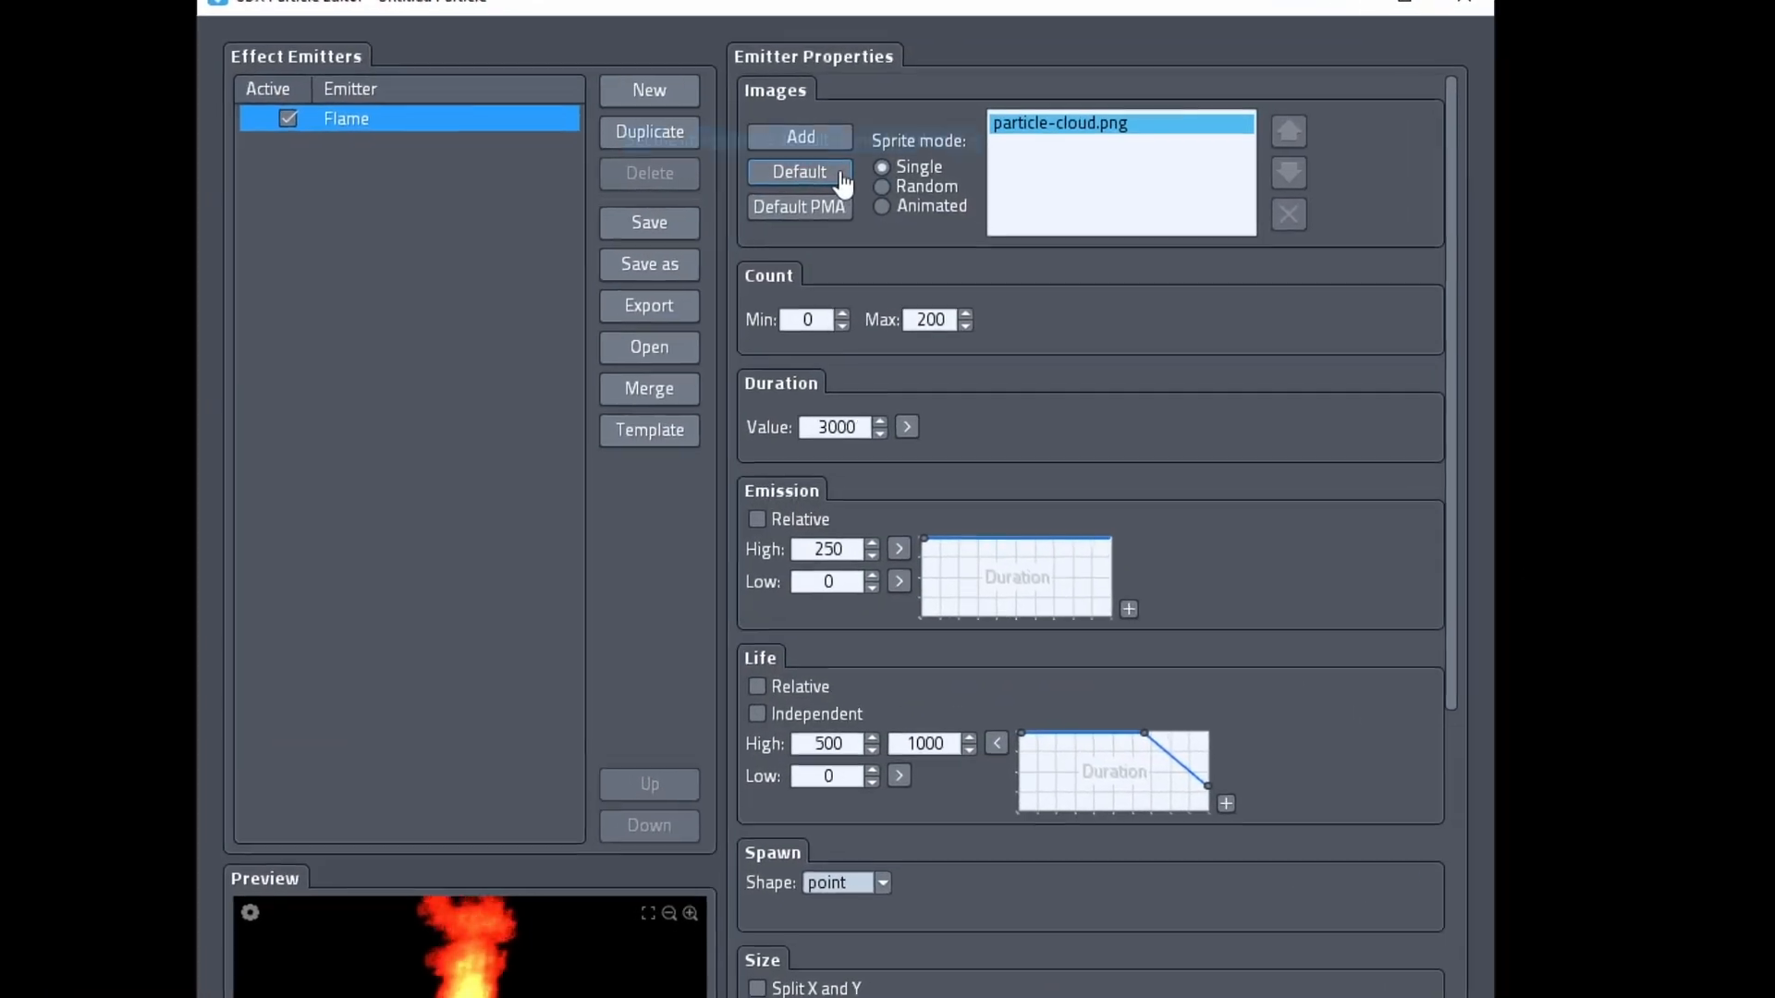
Add the default image and the default premultiplied alpha image to the Flame emitter alongside particle-cloud.png.
click(841, 182)
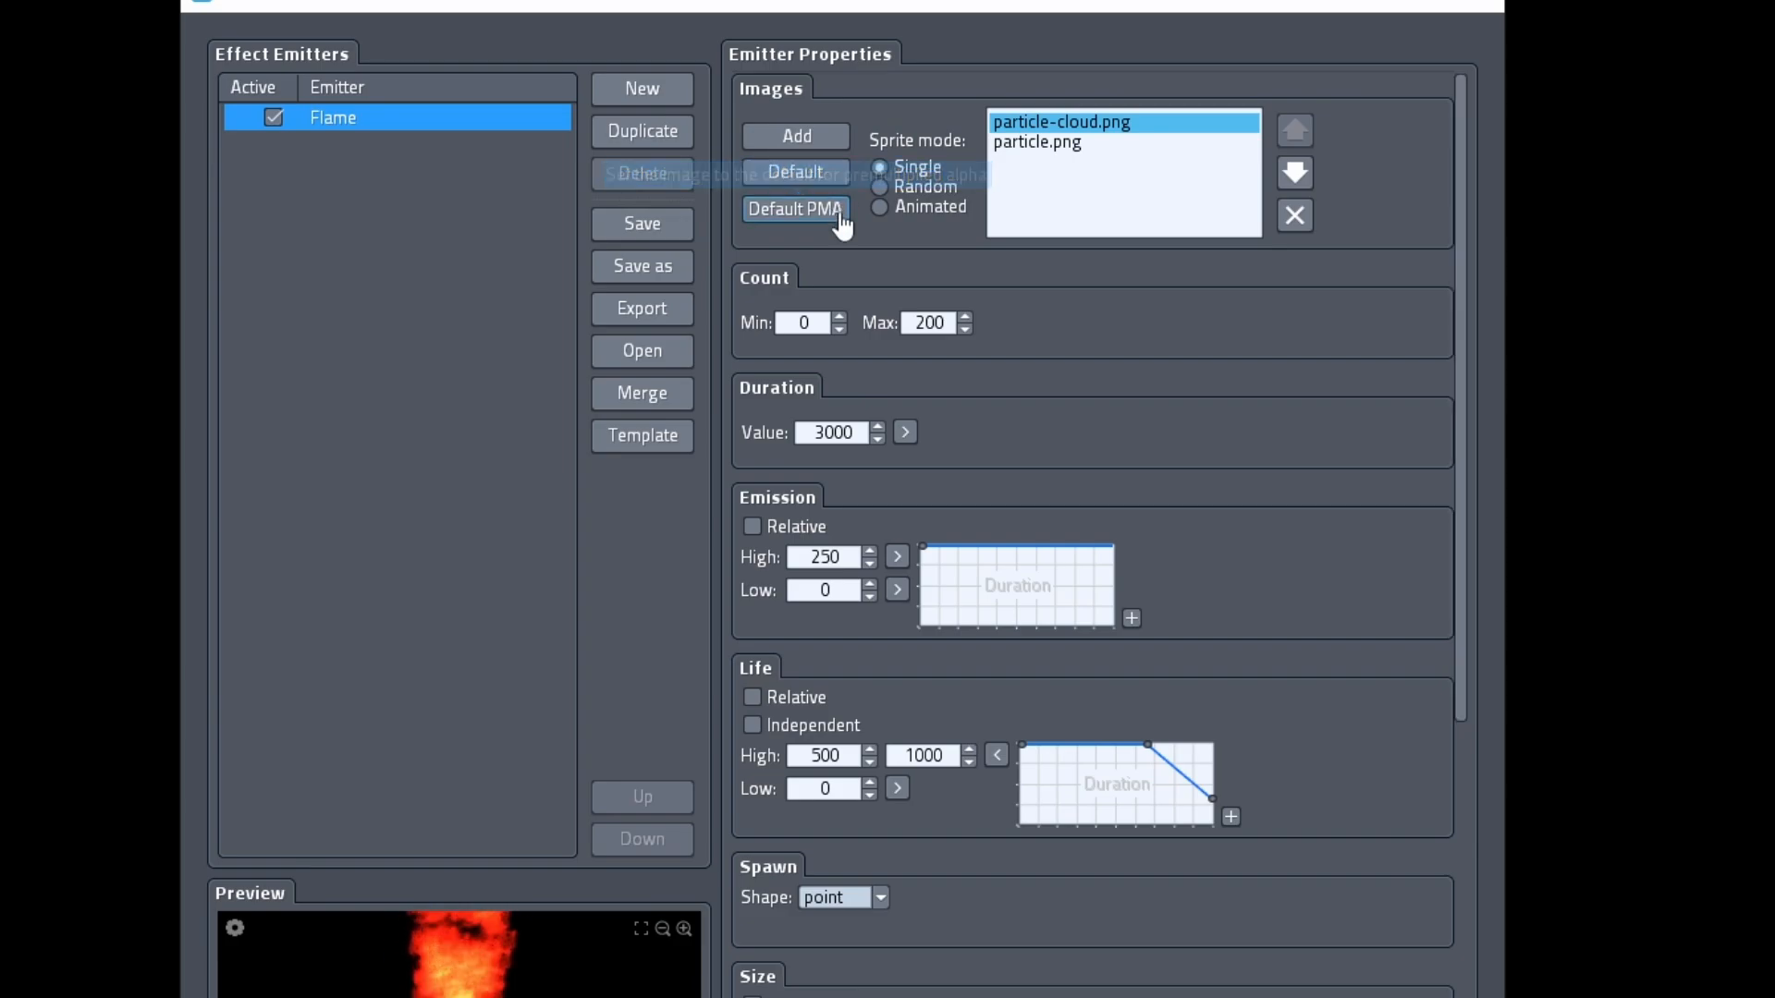
click(841, 209)
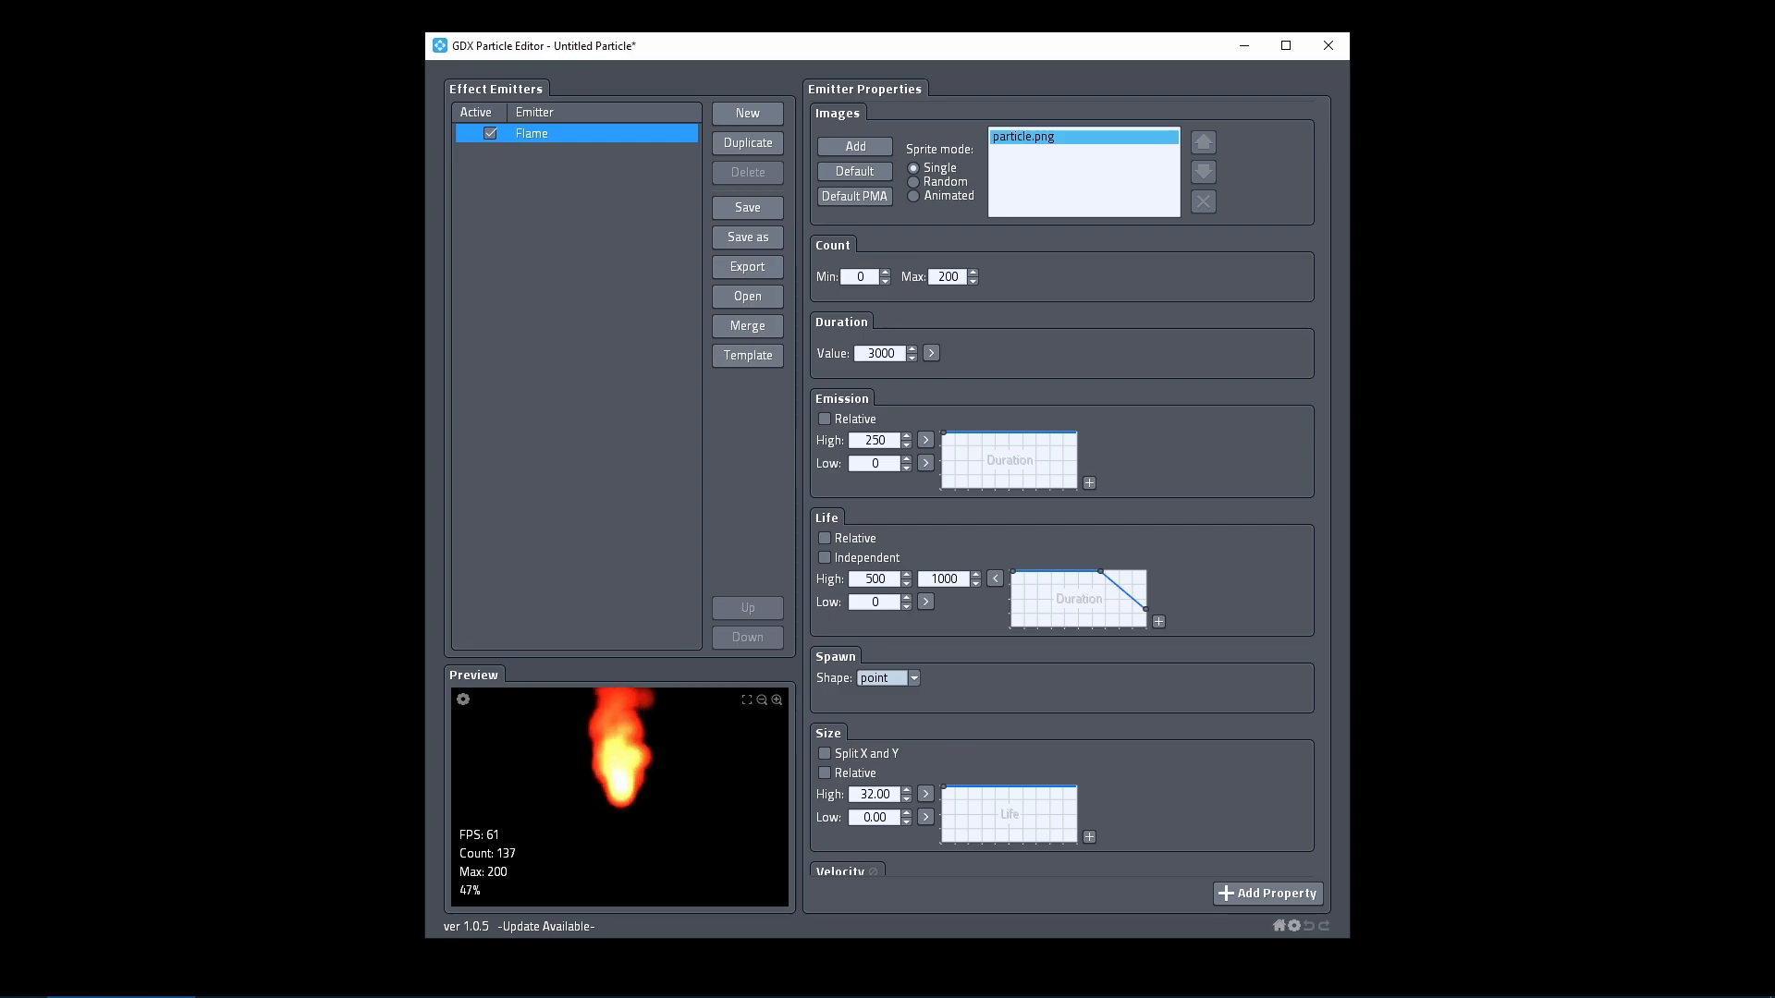
Set the Flame emitter's Duration value to 4000.
click(880, 354)
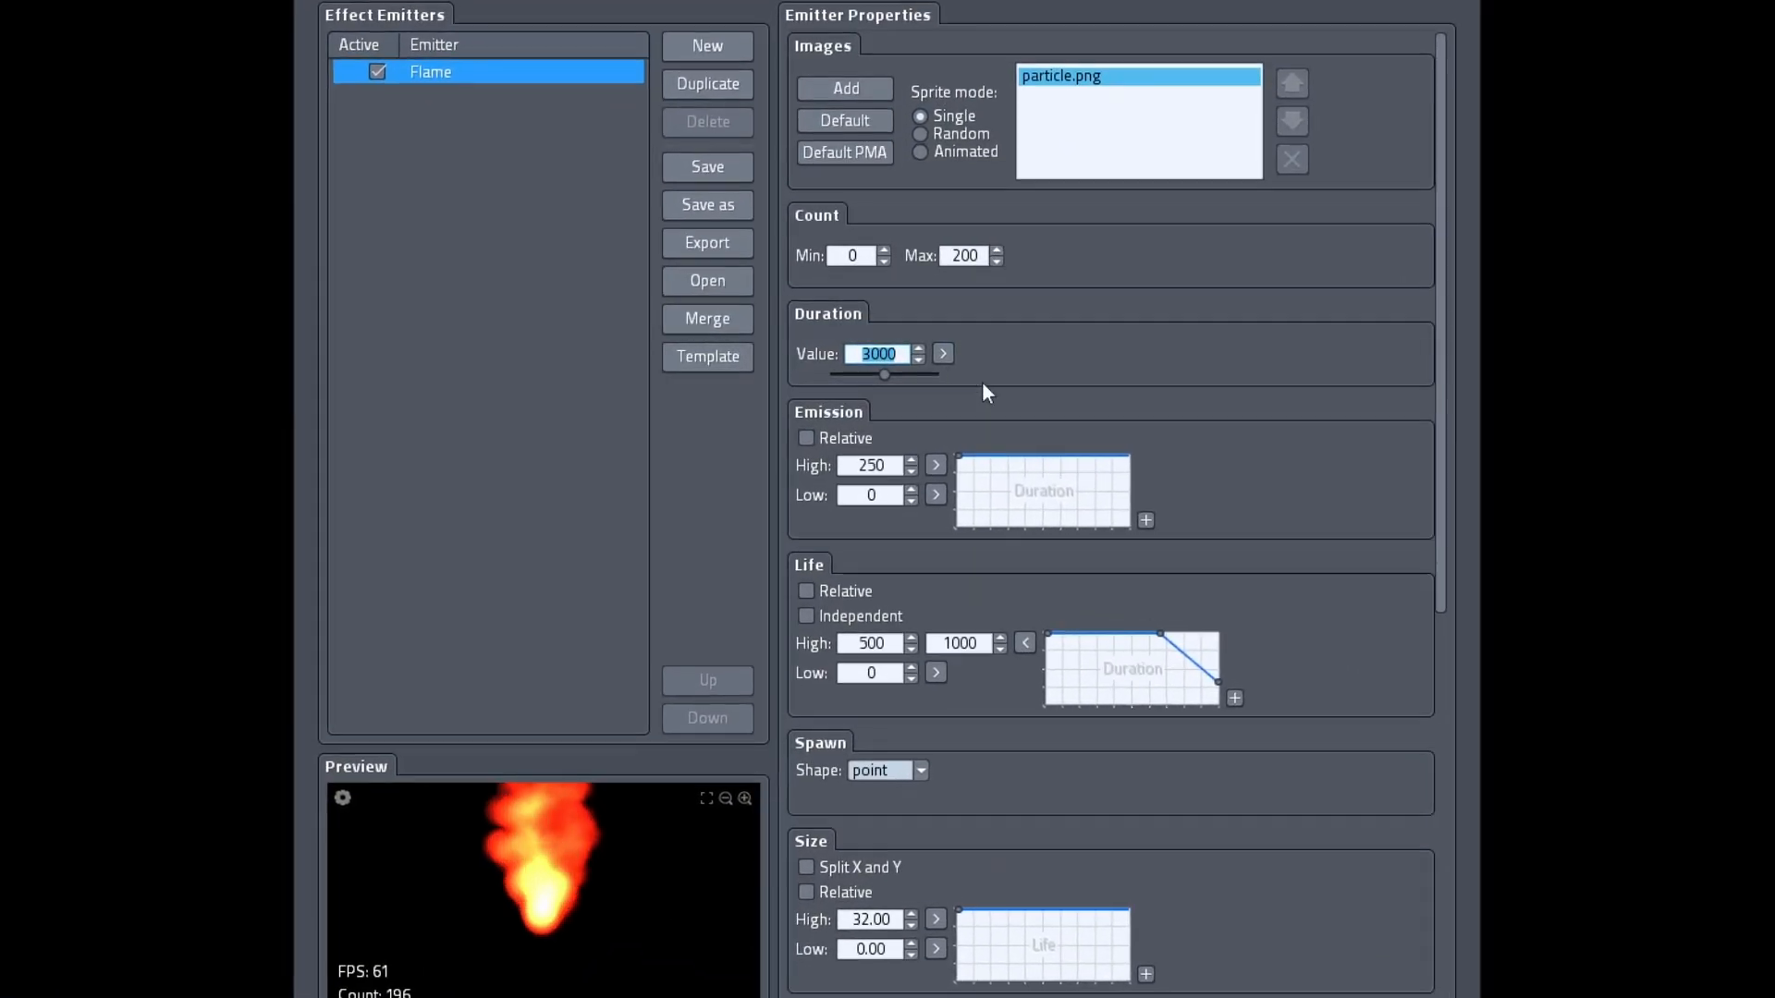
text(4000)
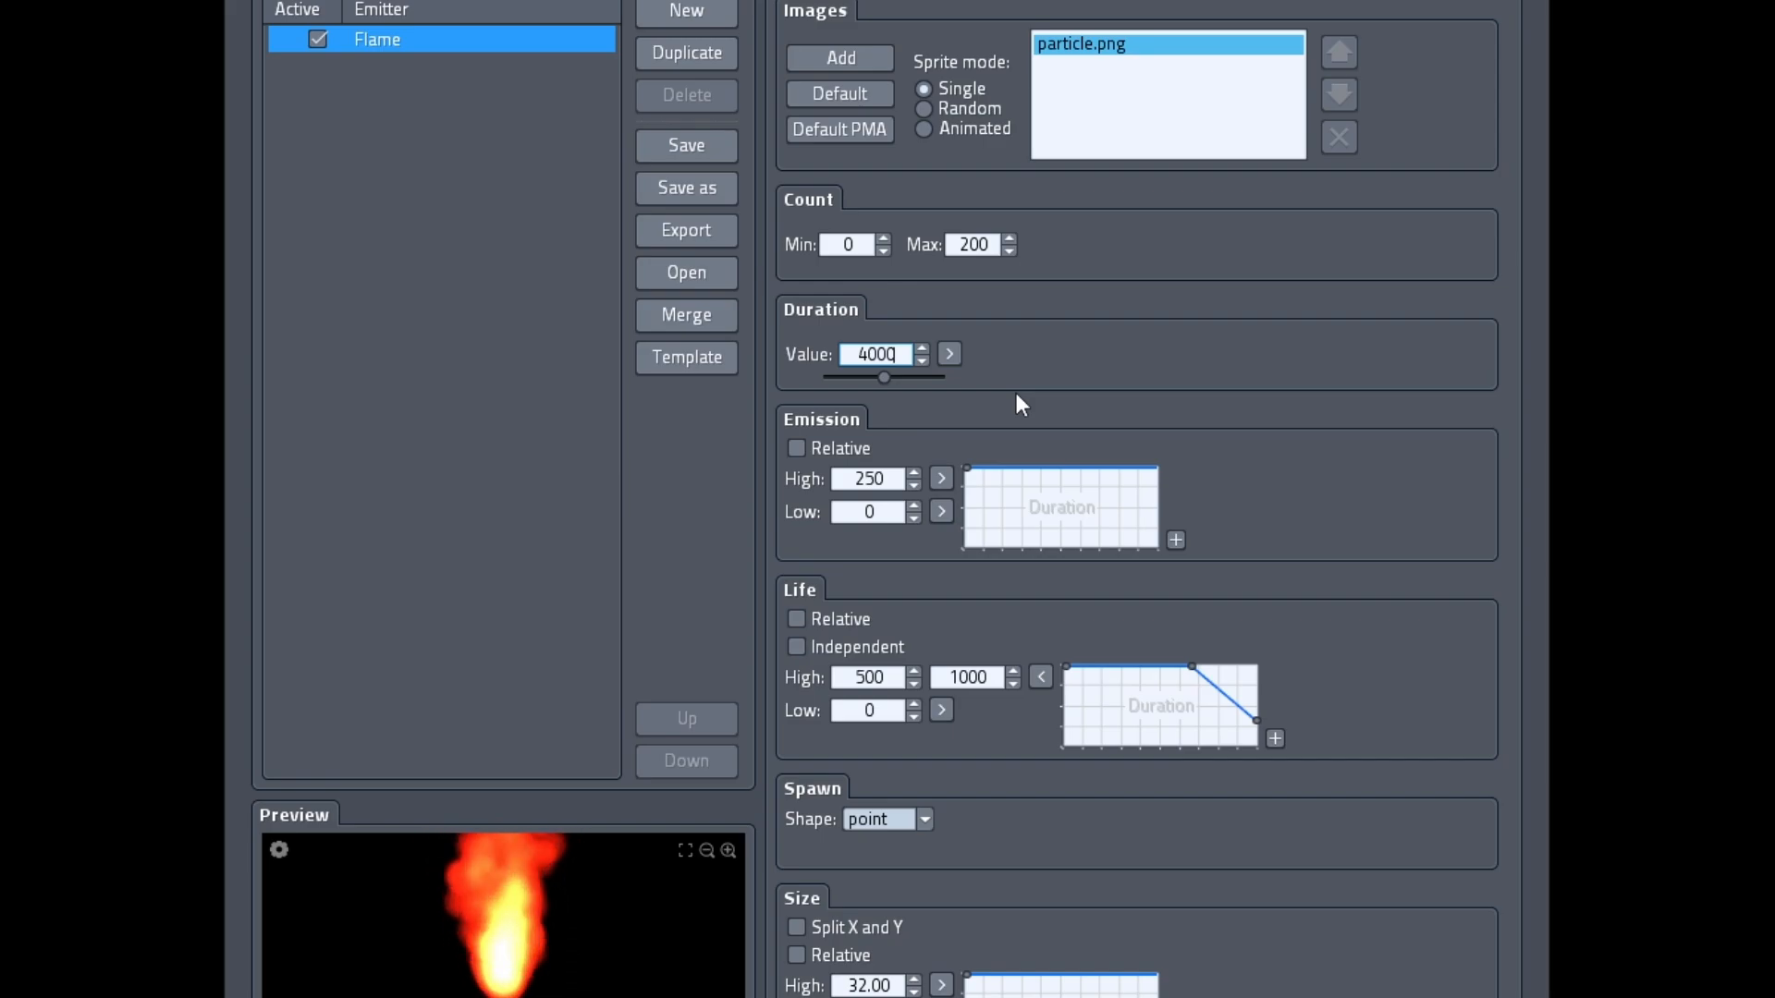
click(1017, 392)
Expand the Flame emitter's Duration into a range from 2000 to 5000.
click(952, 354)
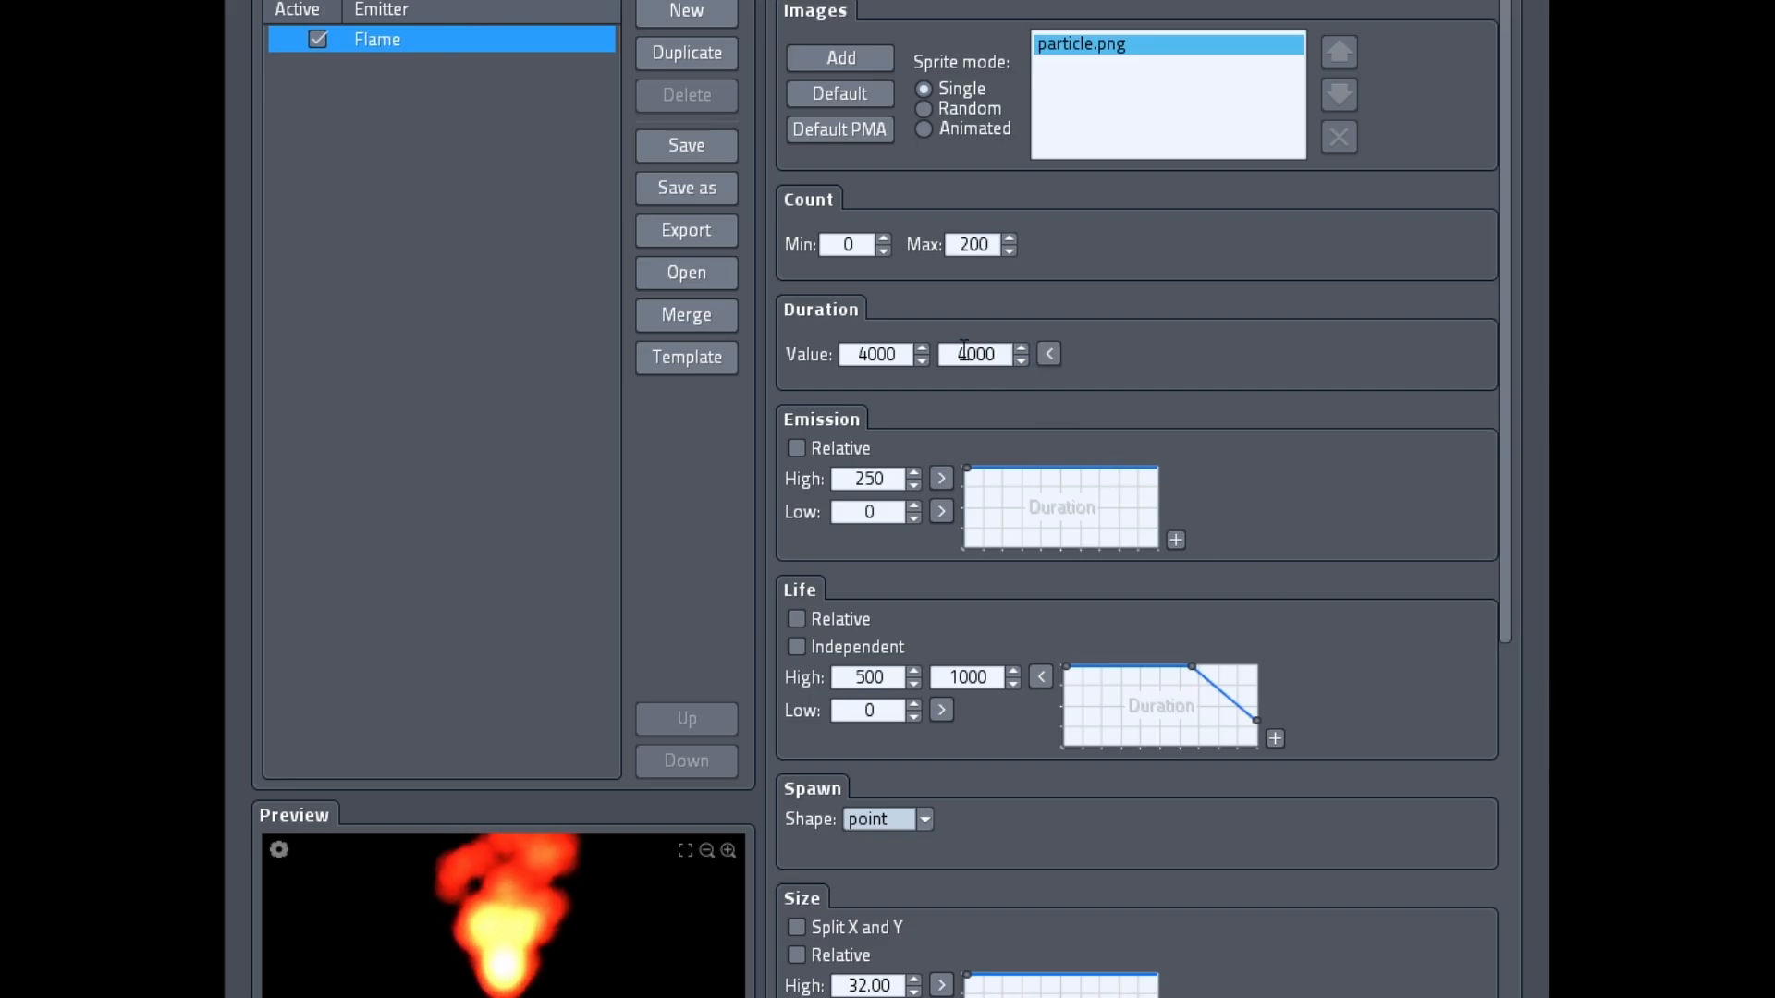
click(876, 356)
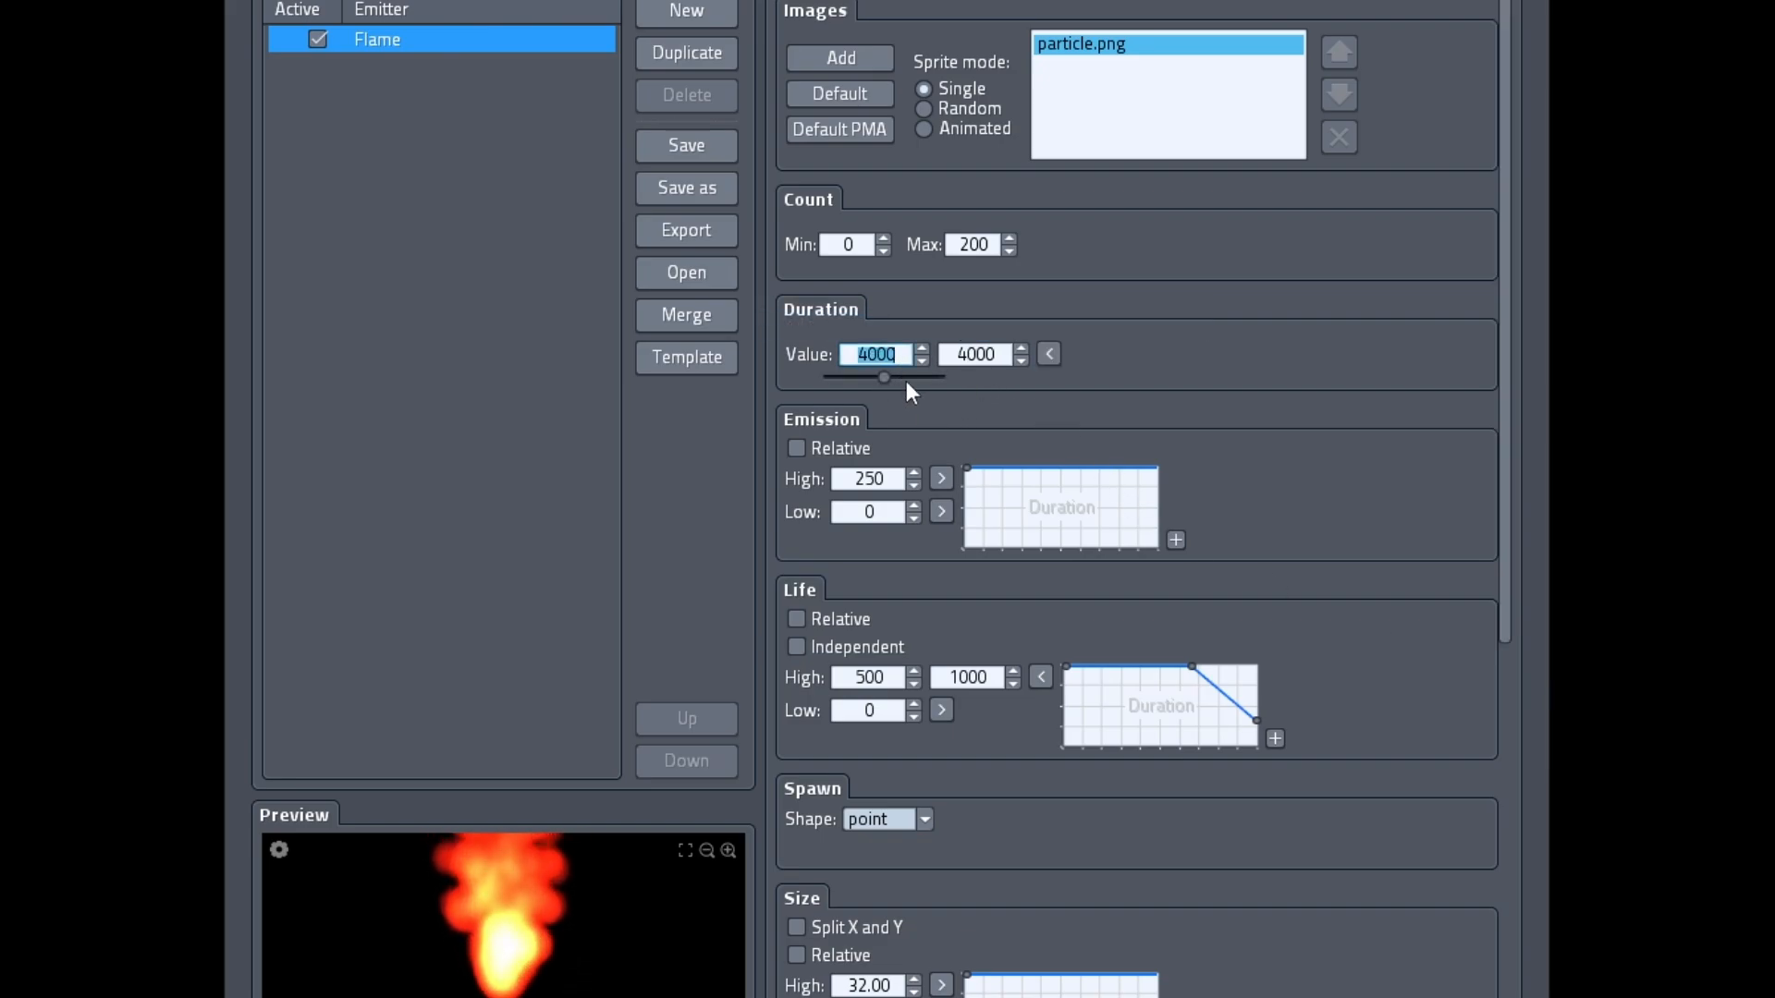
text(2000)
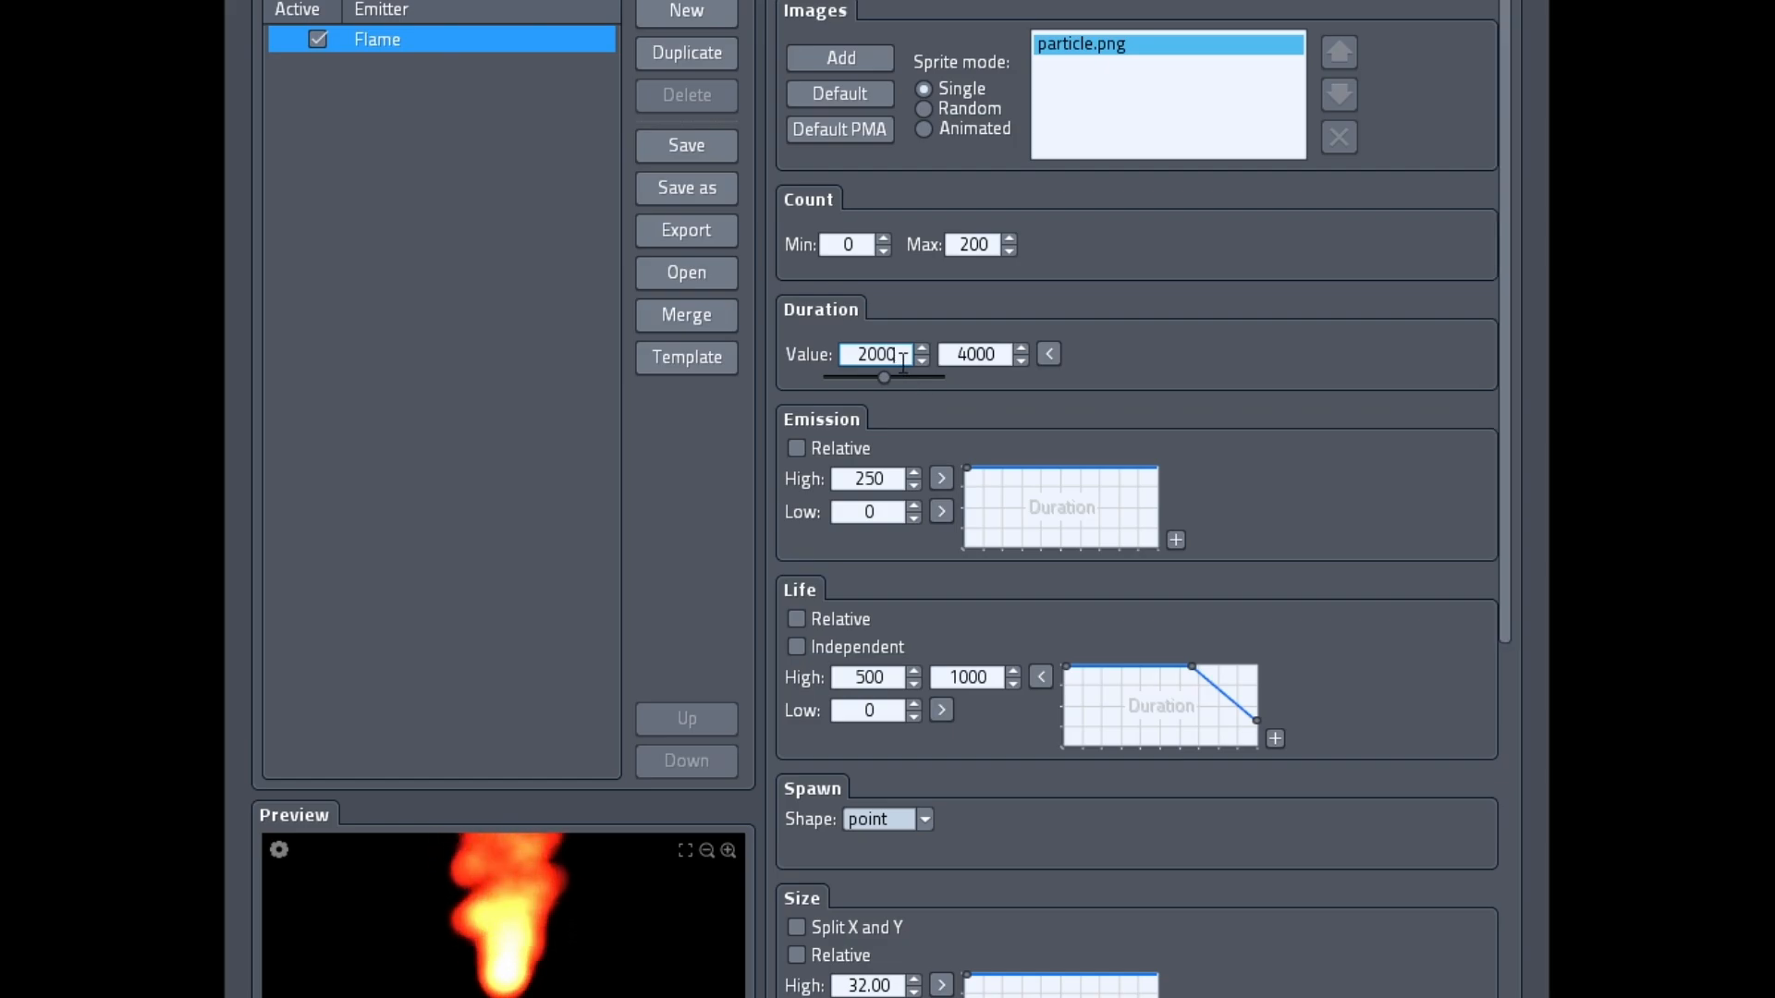
click(975, 355)
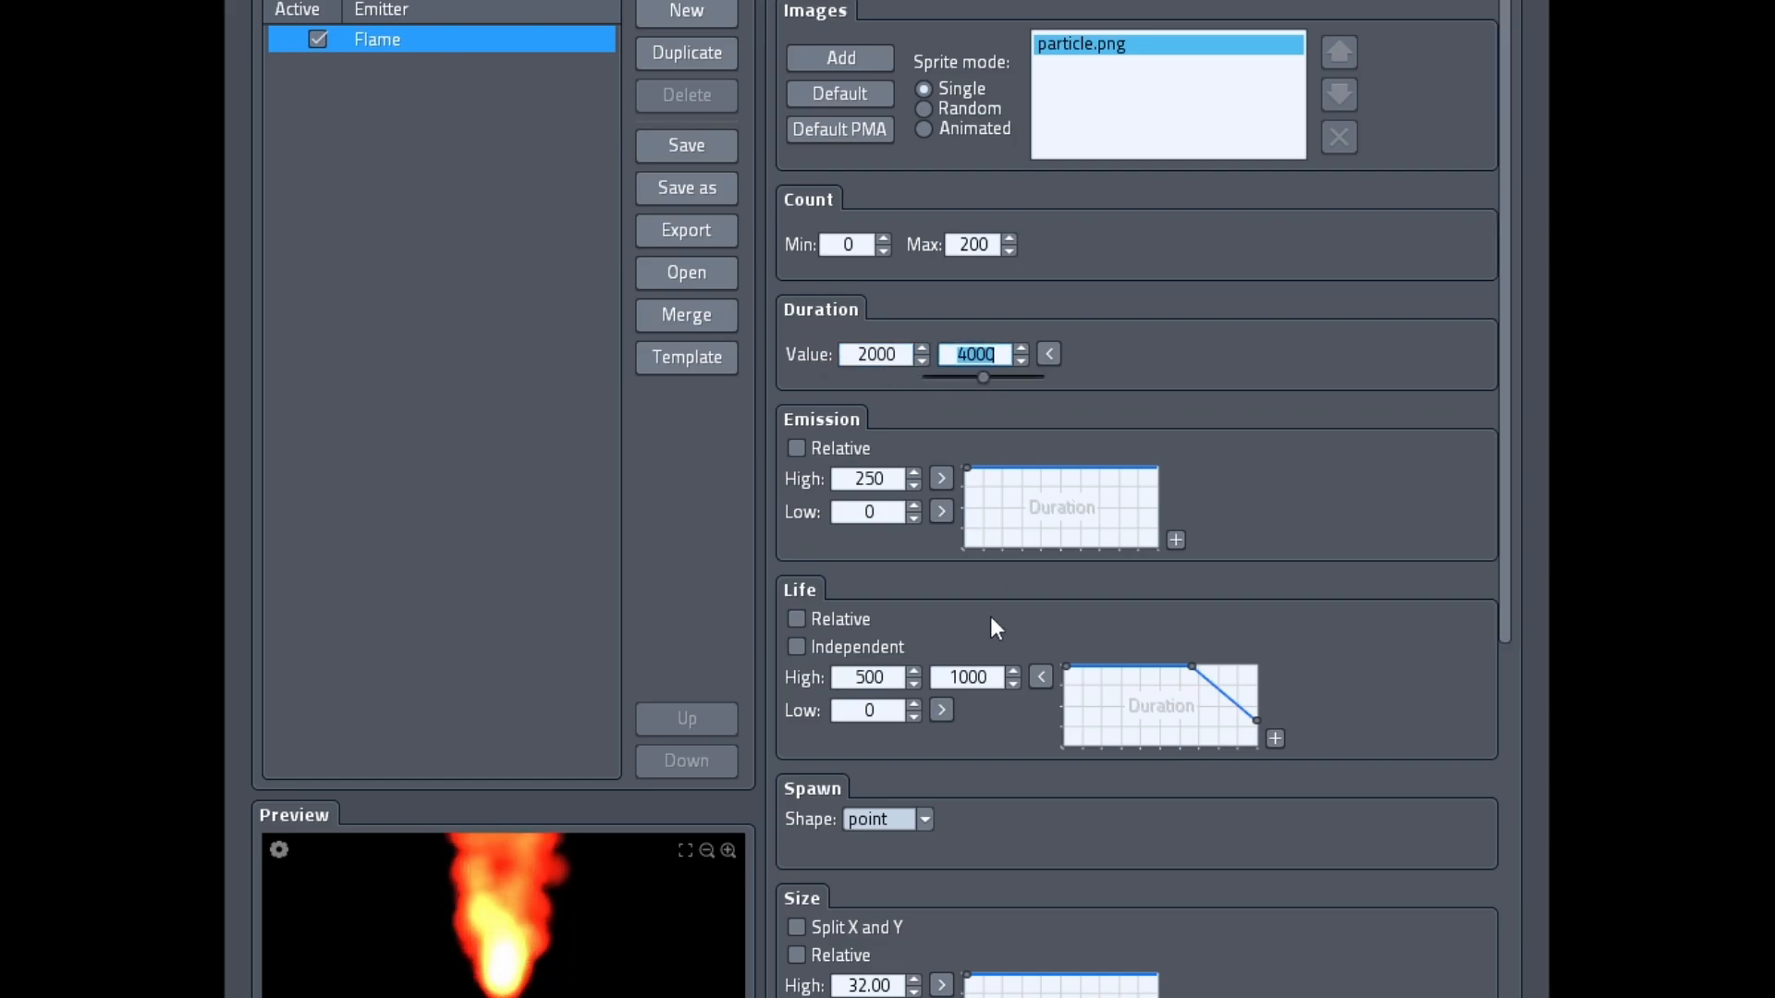
text(5000)
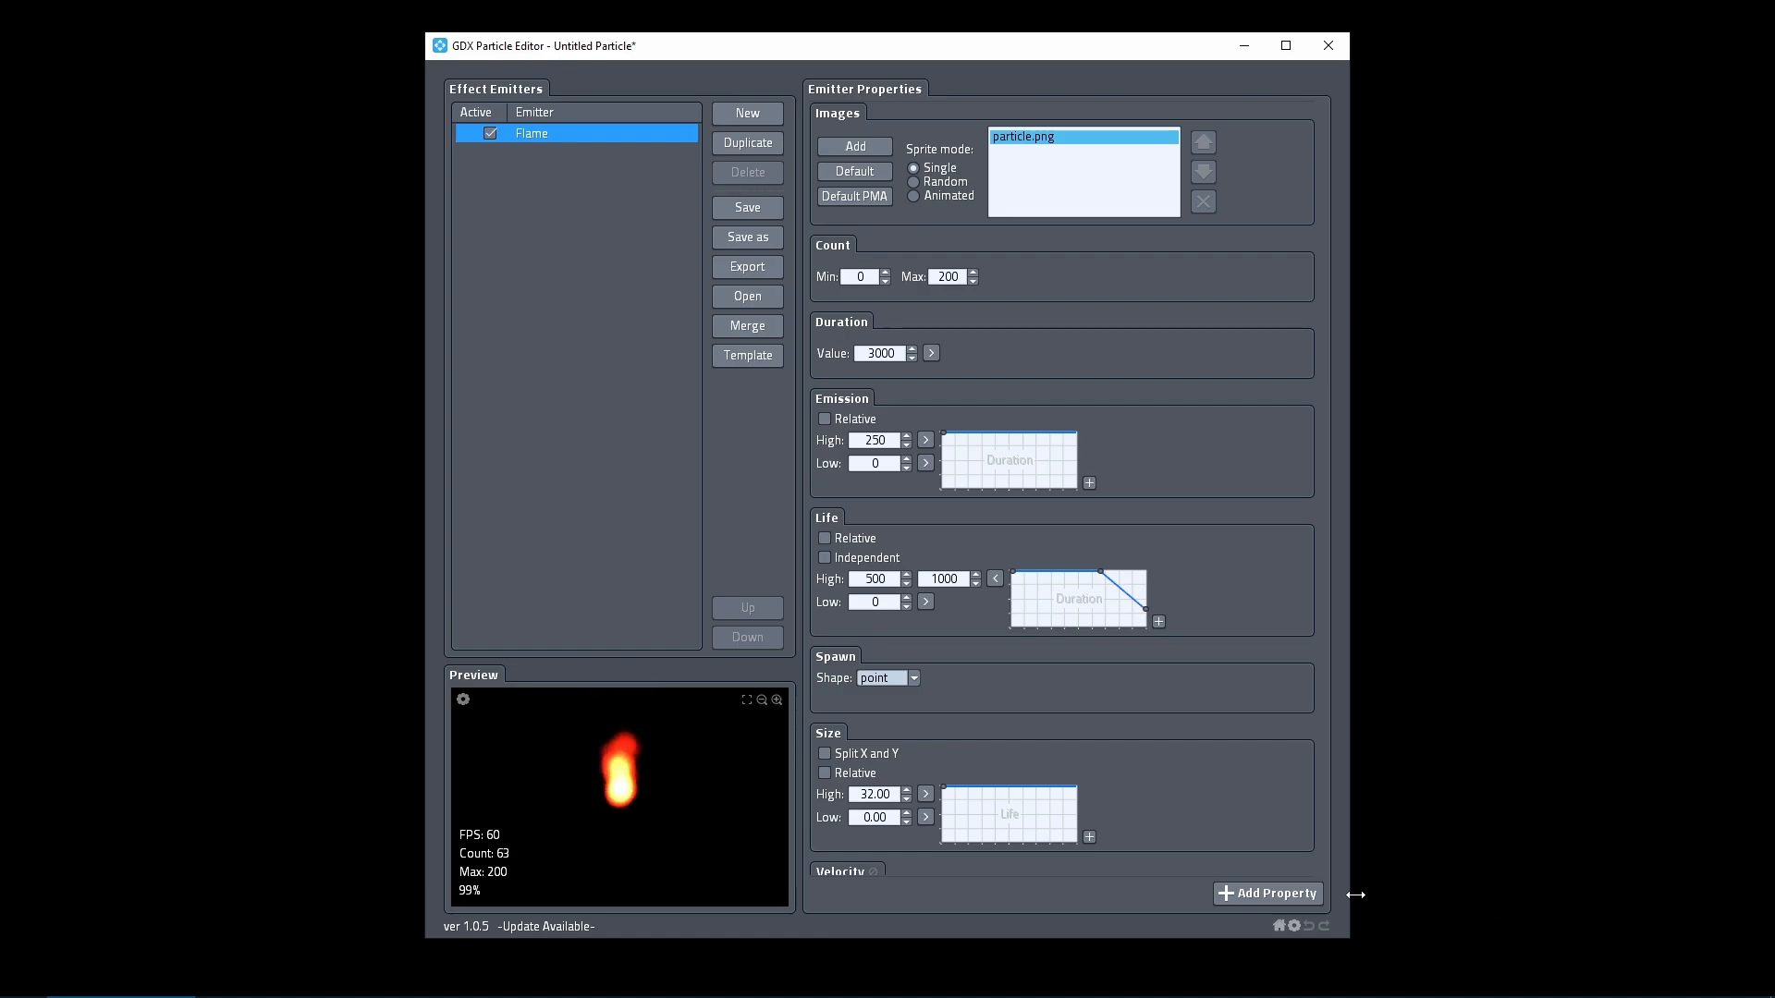
Add the Delay property to the Flame emitter.
click(1299, 895)
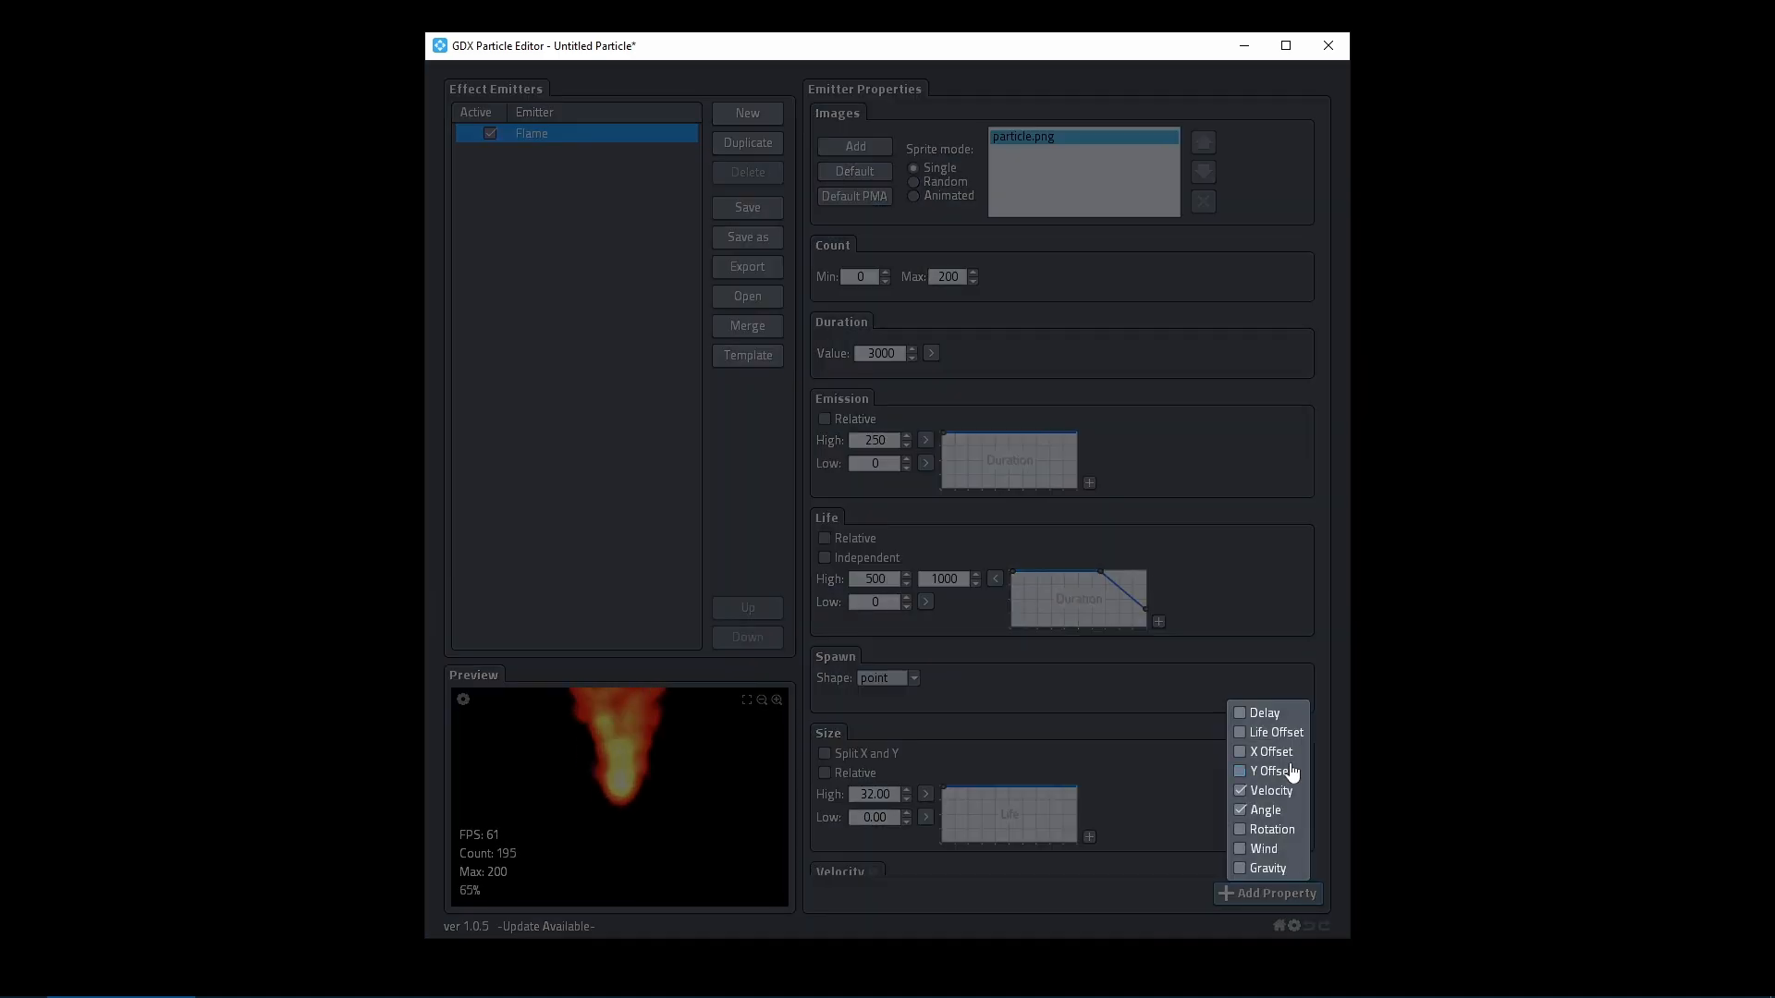
click(1274, 717)
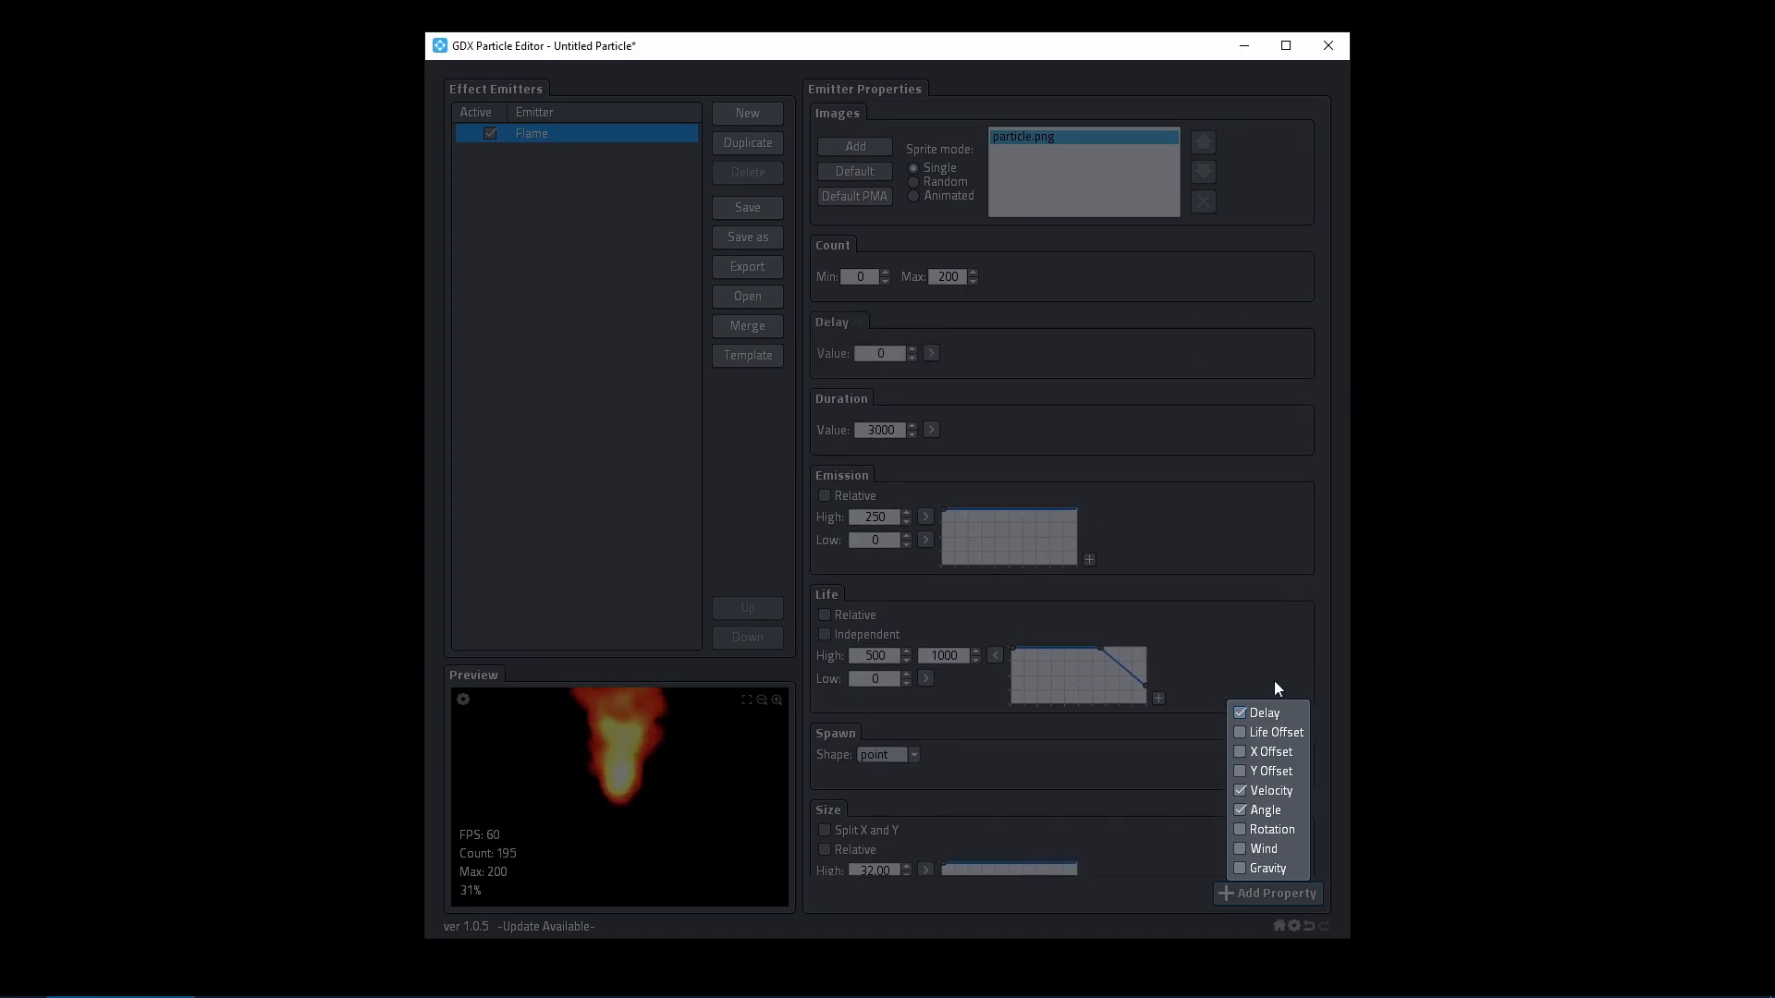
click(1275, 682)
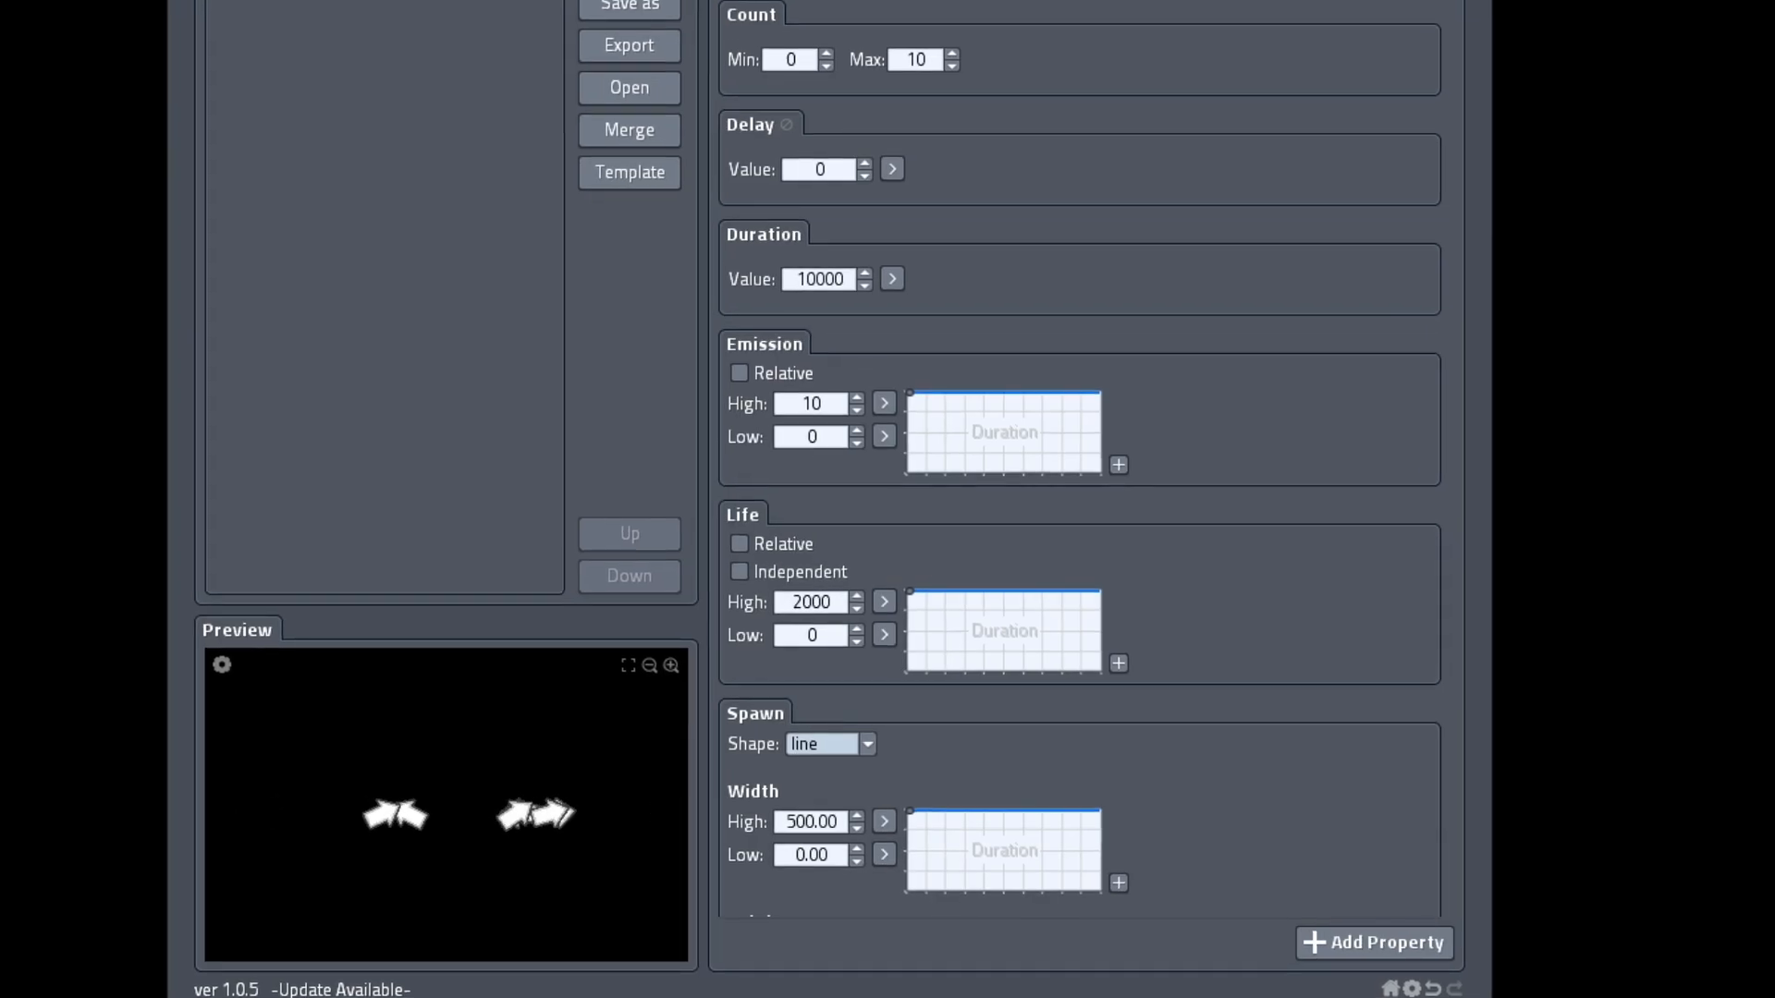
Add the Life Offset property to the emitter and set its High value to 1000.
click(1405, 959)
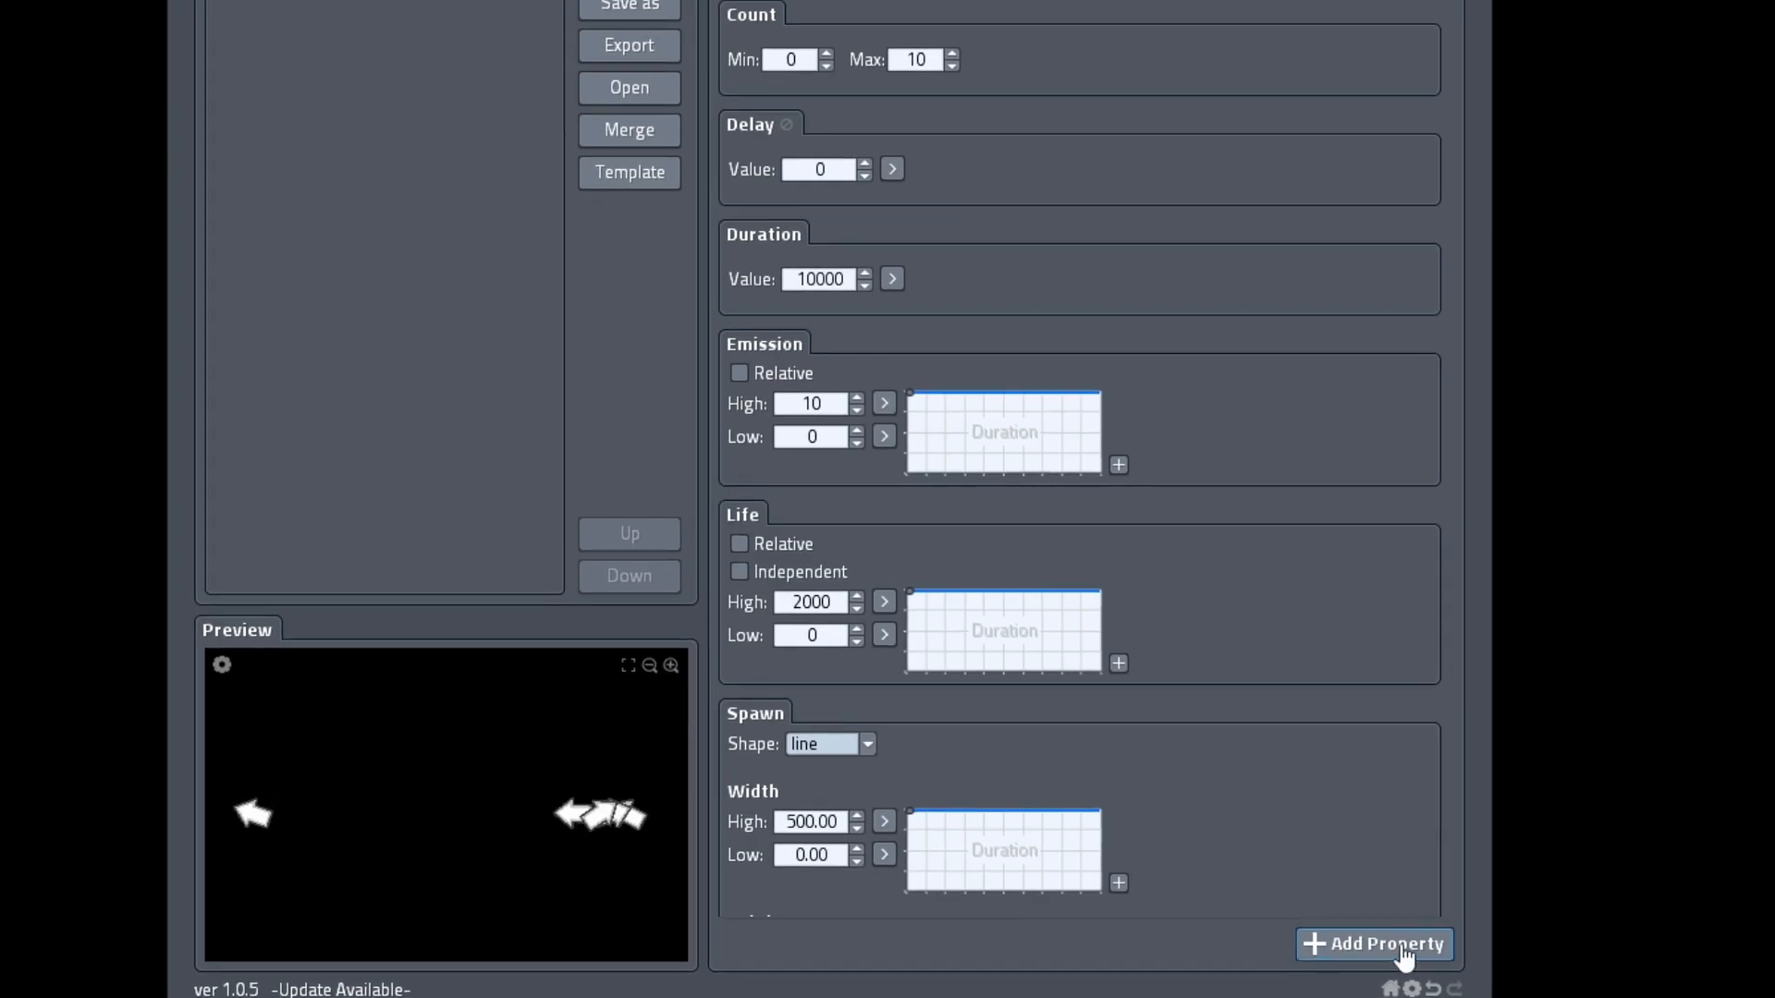
click(1394, 721)
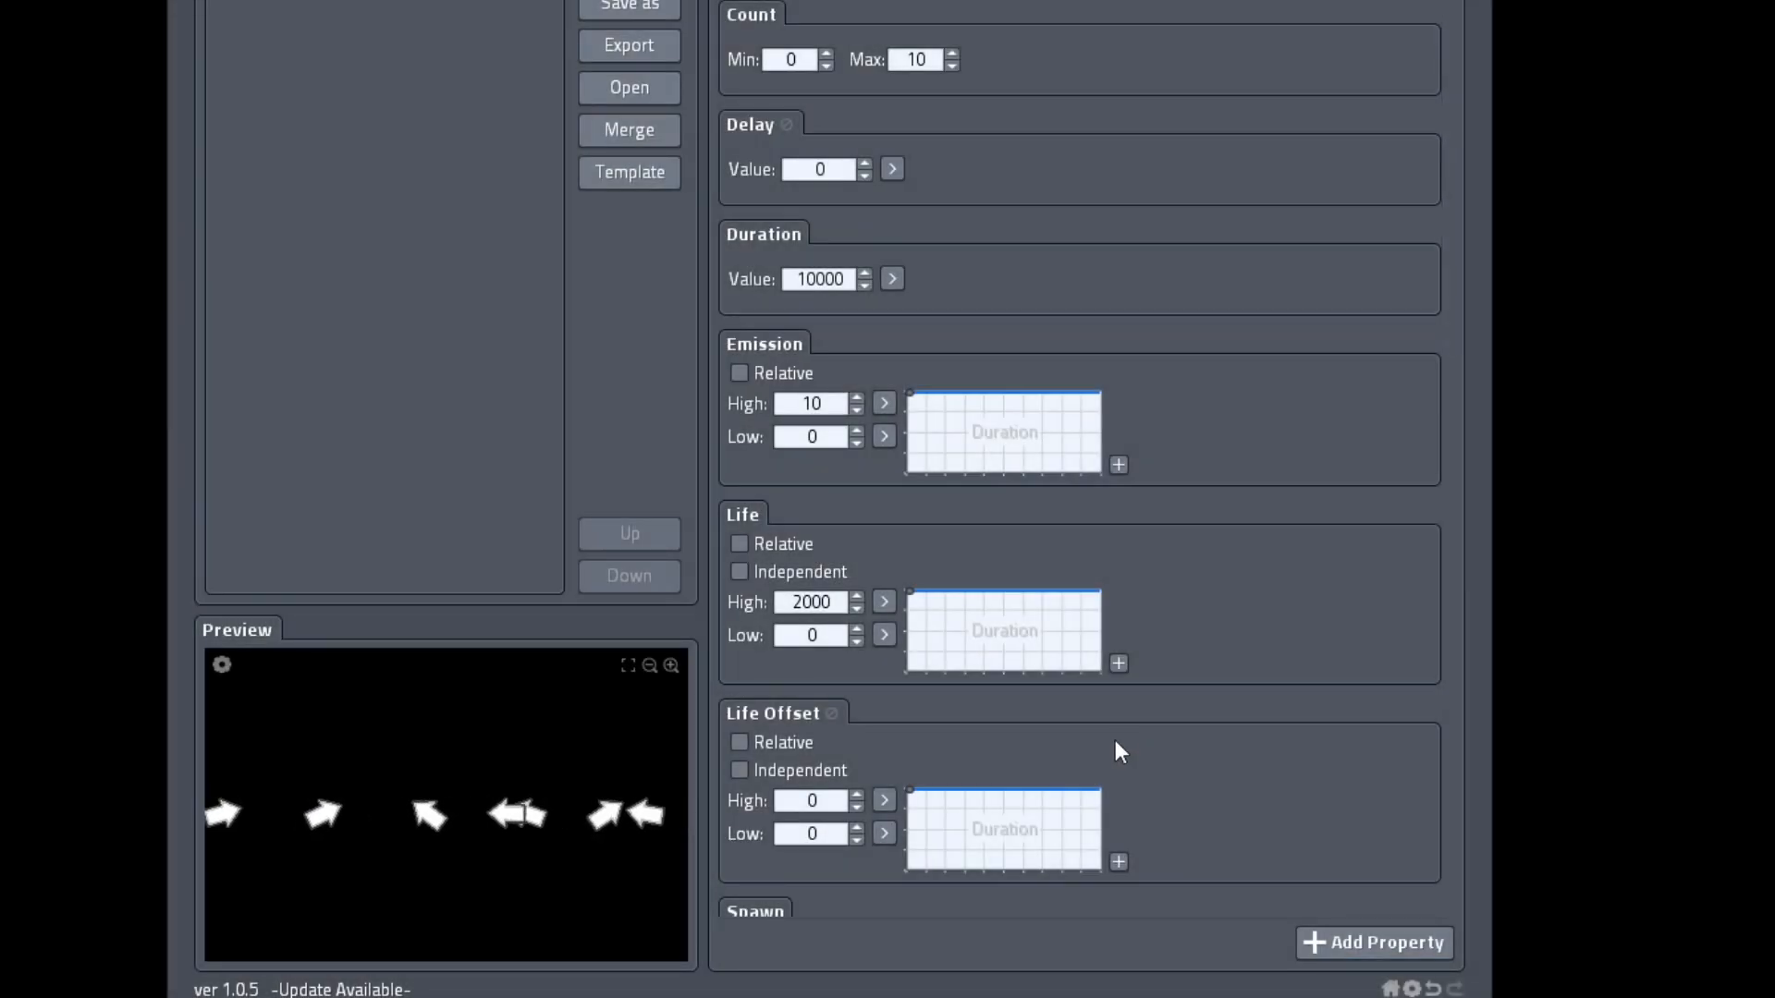
click(819, 803)
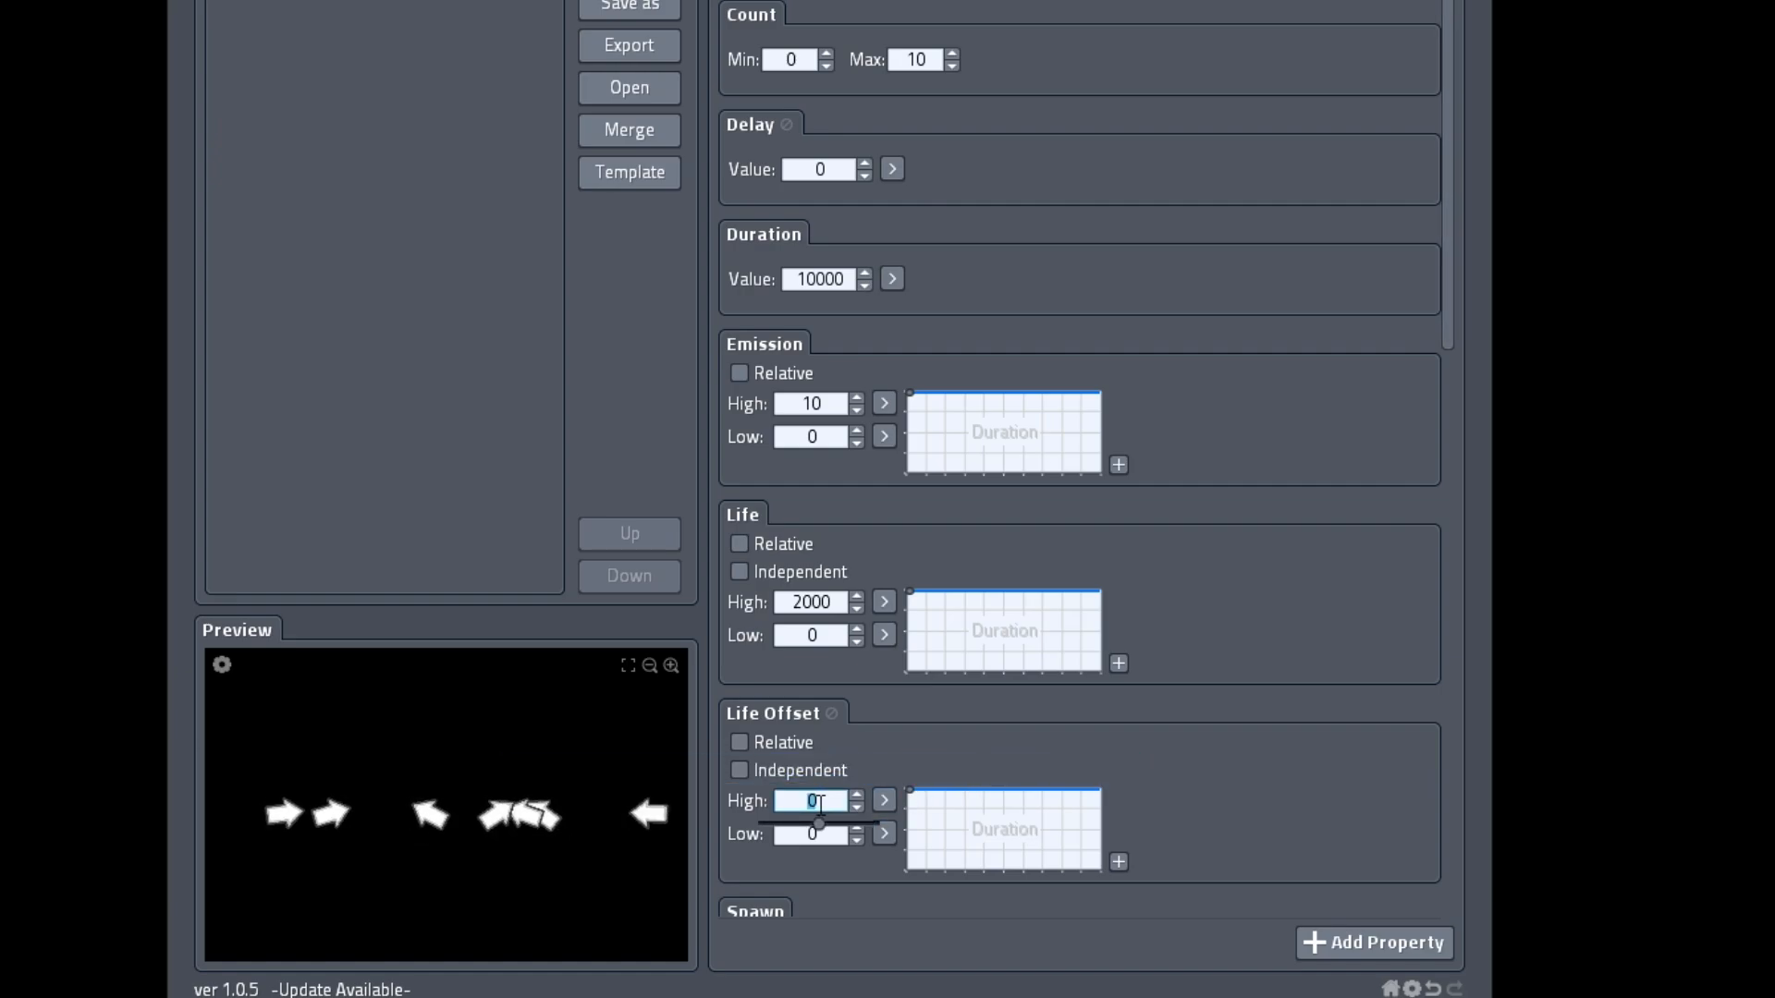
text(1000)
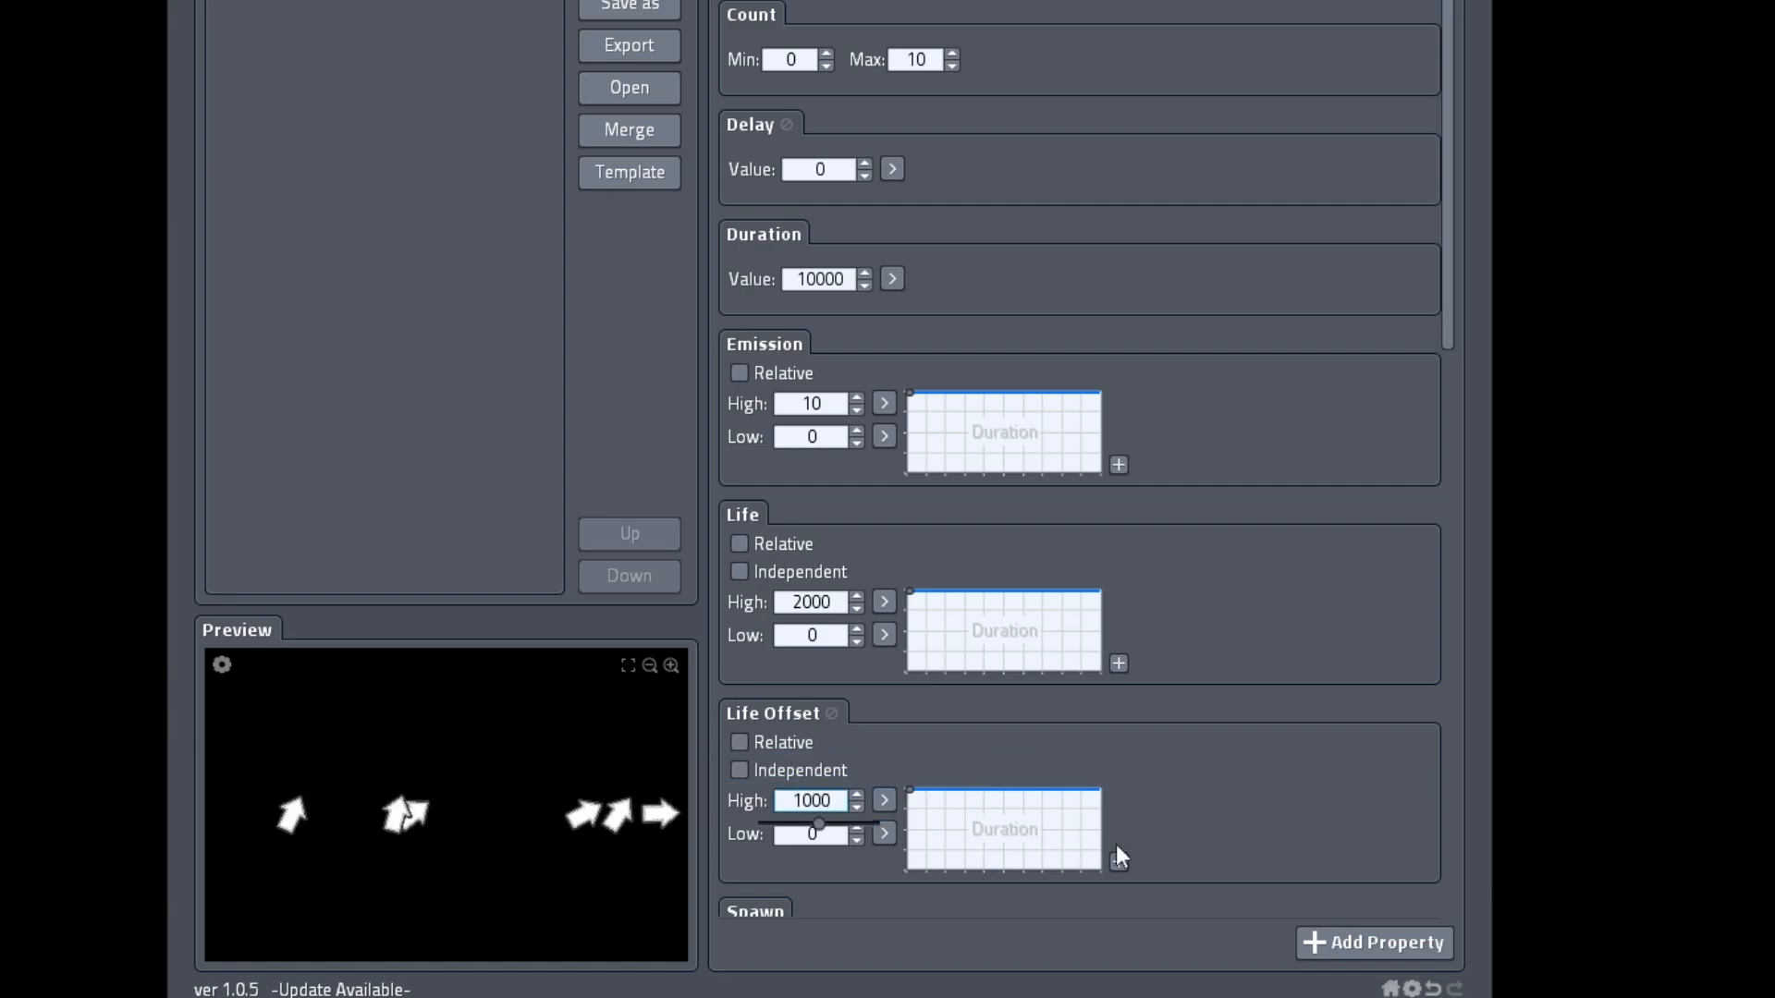
key(Return)
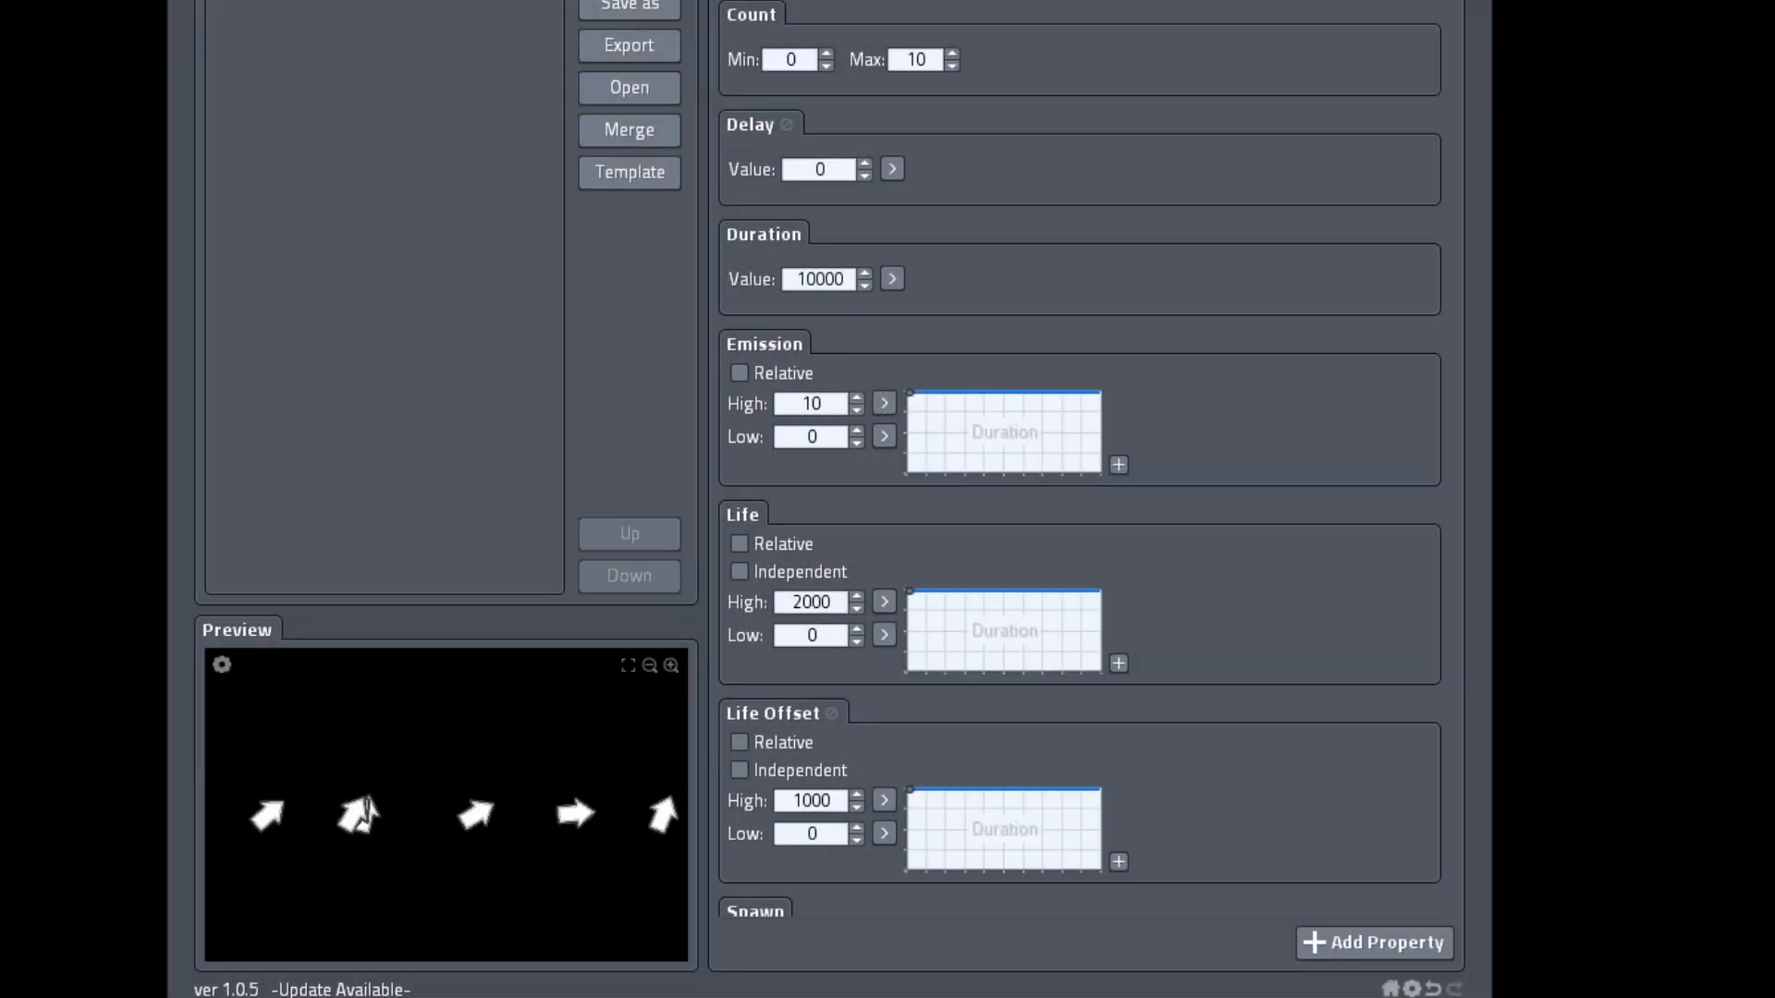
Expand Life Offset's High value into a range from 0 to 1000, and turn on Independent for Life.
click(884, 800)
click(811, 801)
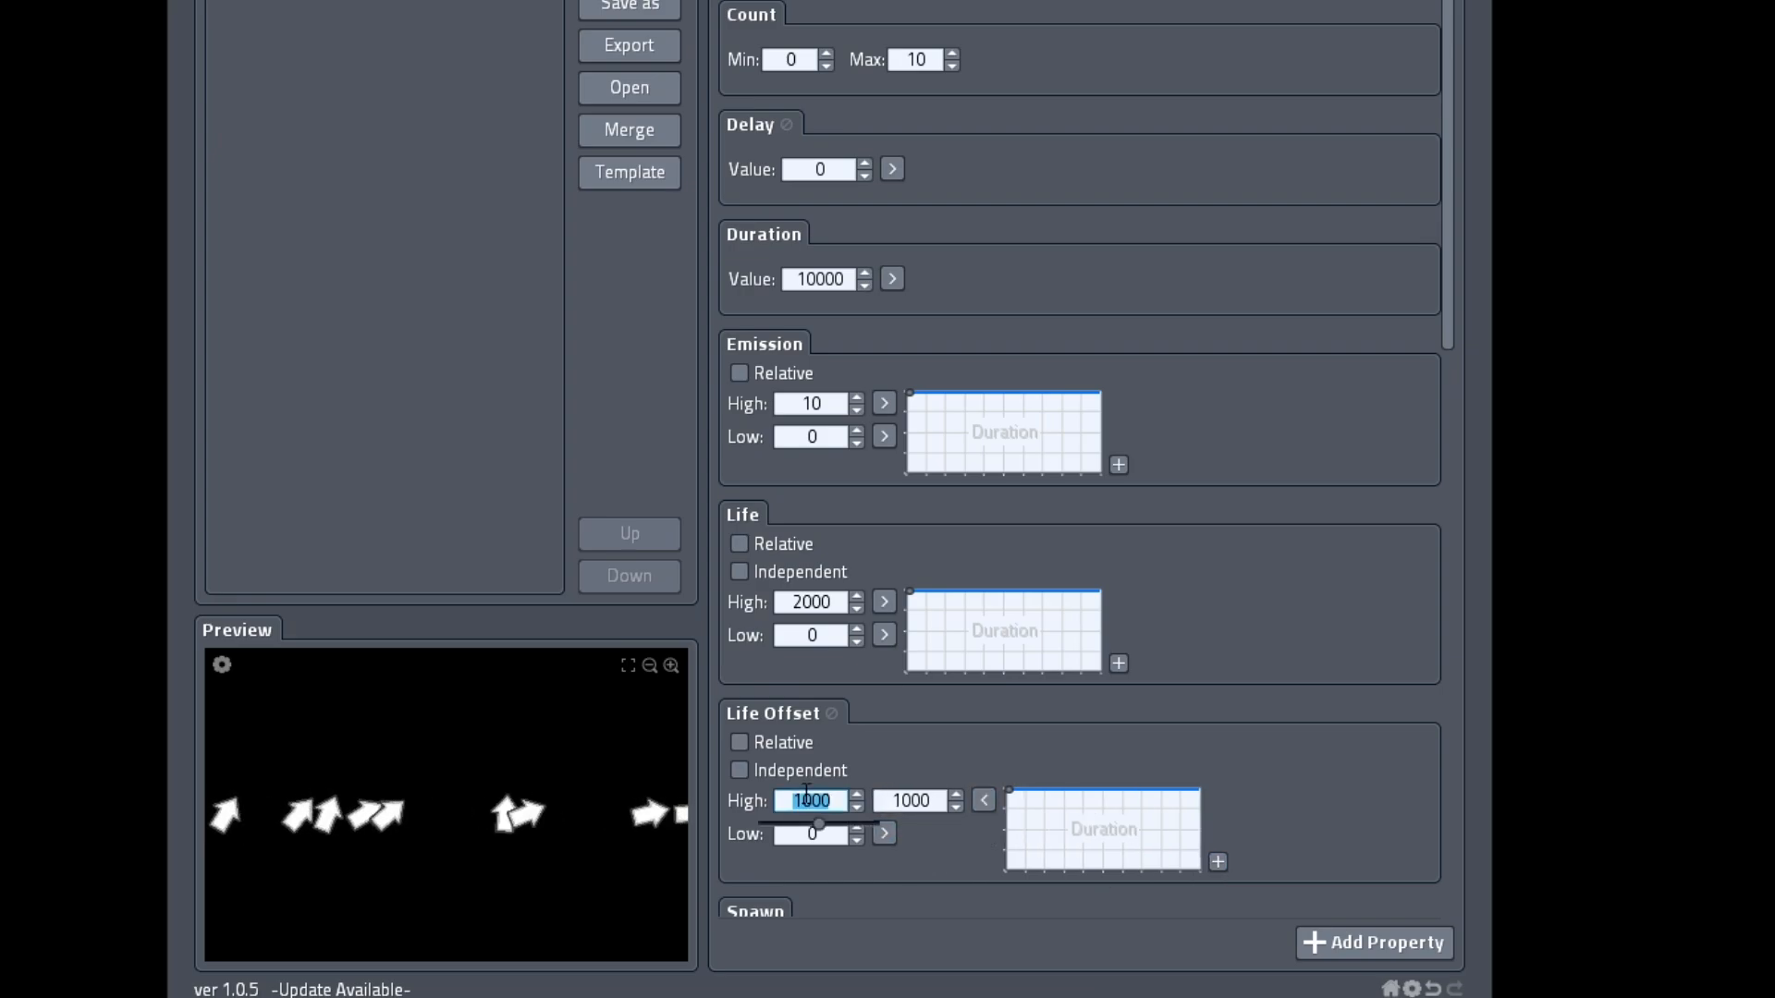
text(0)
click(920, 801)
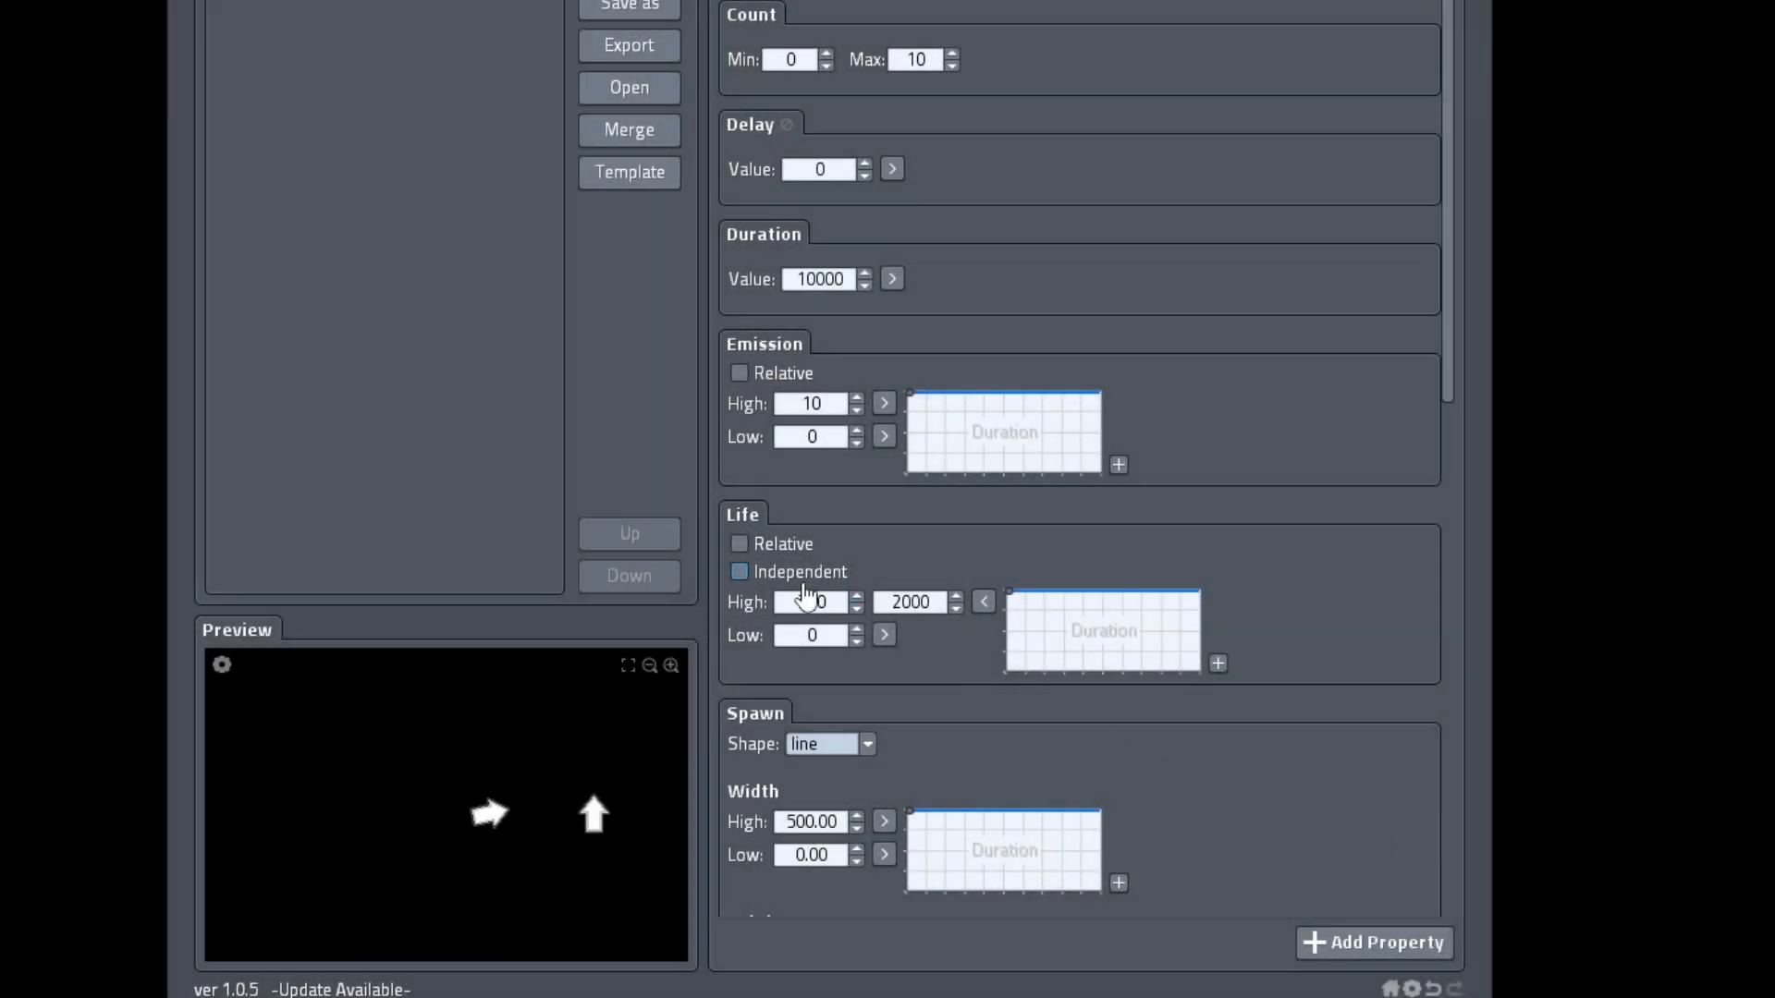
click(800, 581)
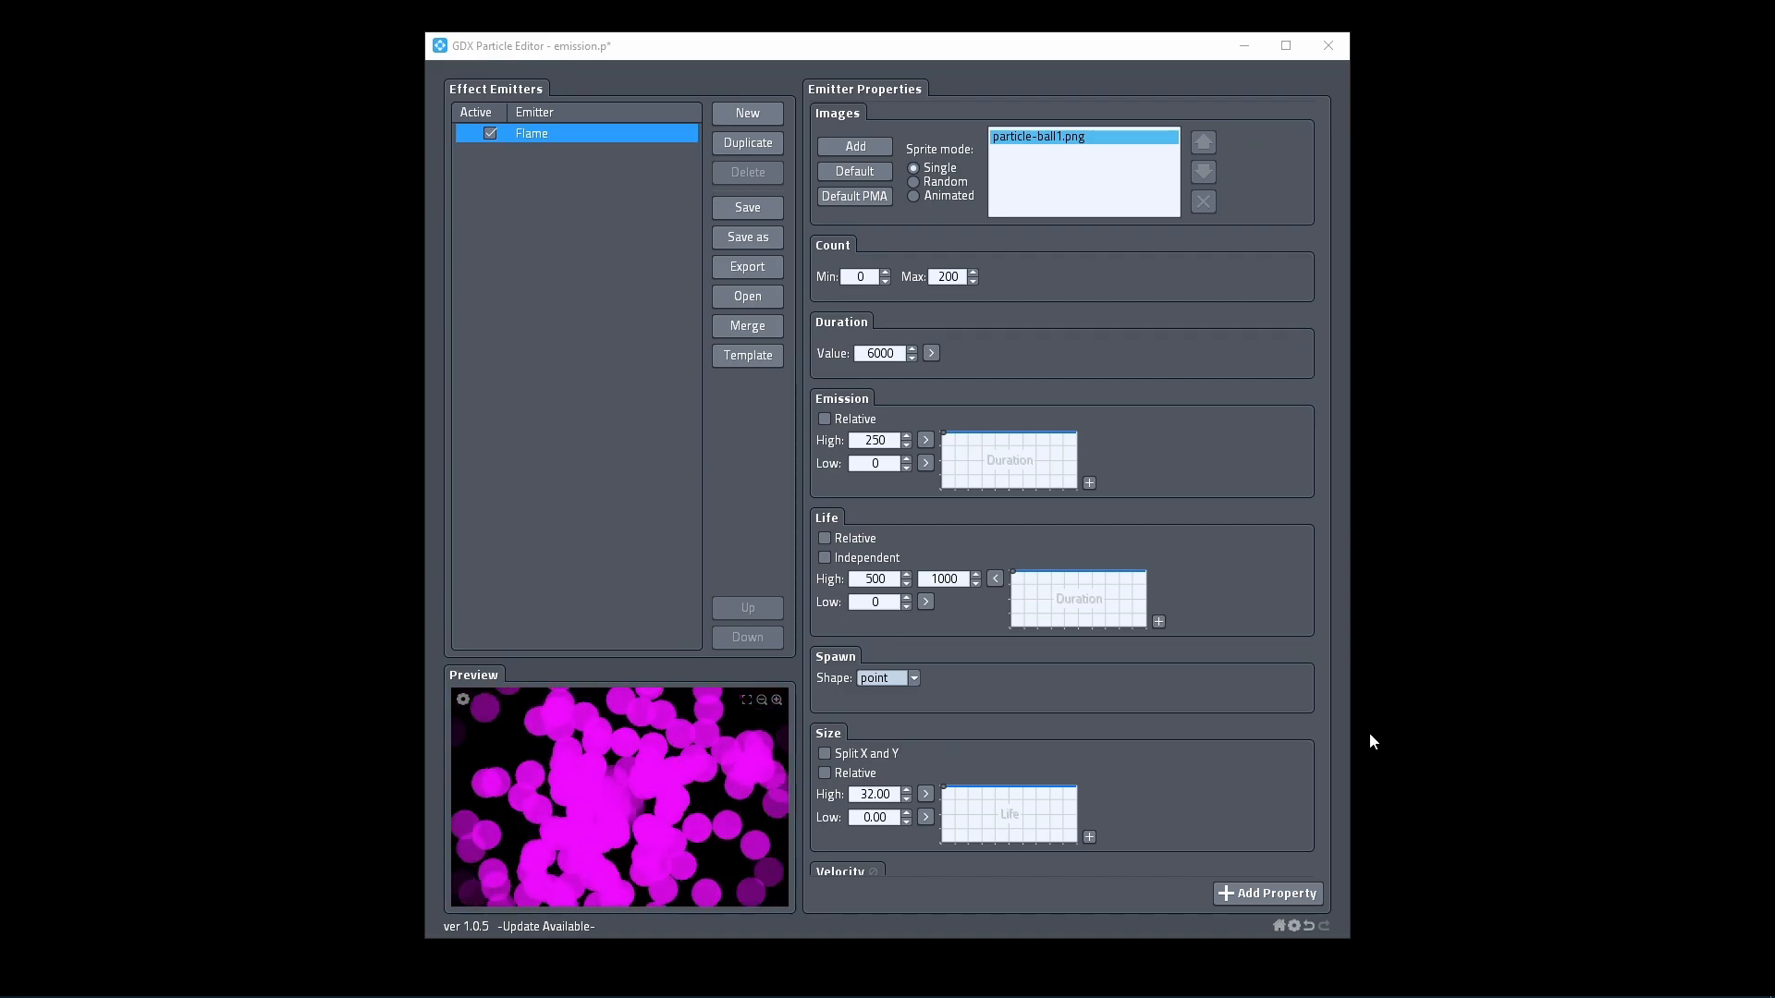
Set the Flame emitter's Emission to a single Low value of 10 and a single High value of 100.
click(925, 441)
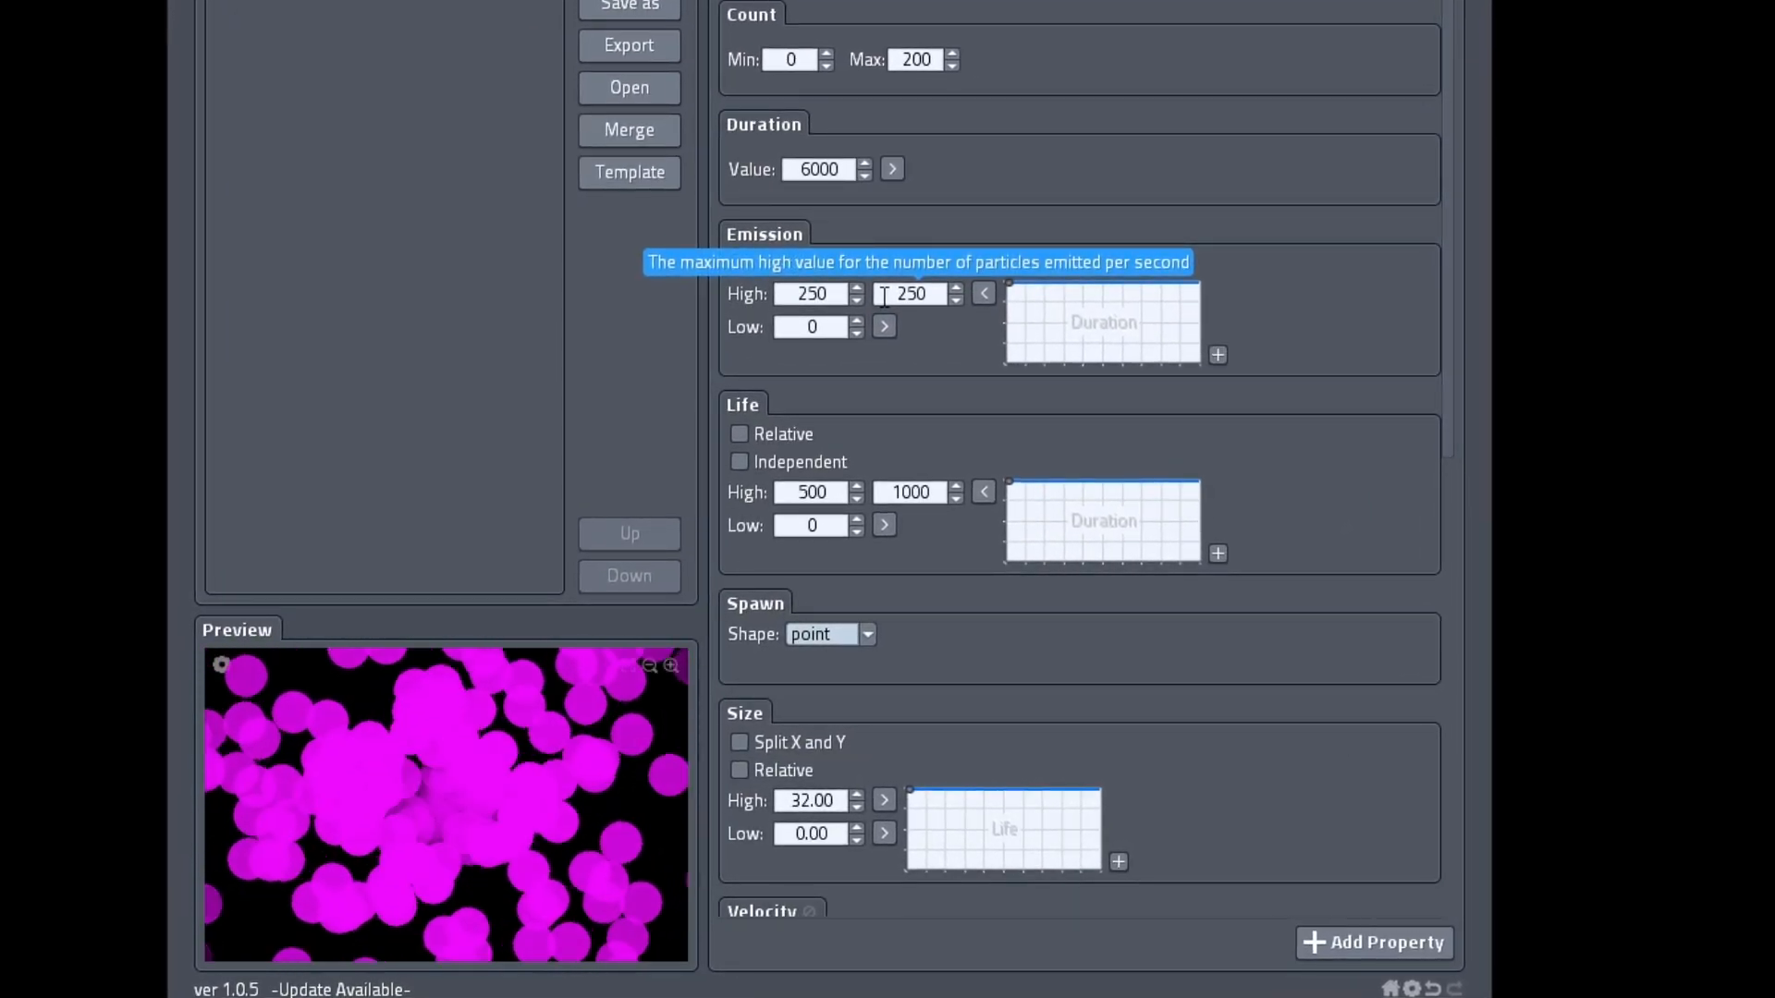
click(983, 293)
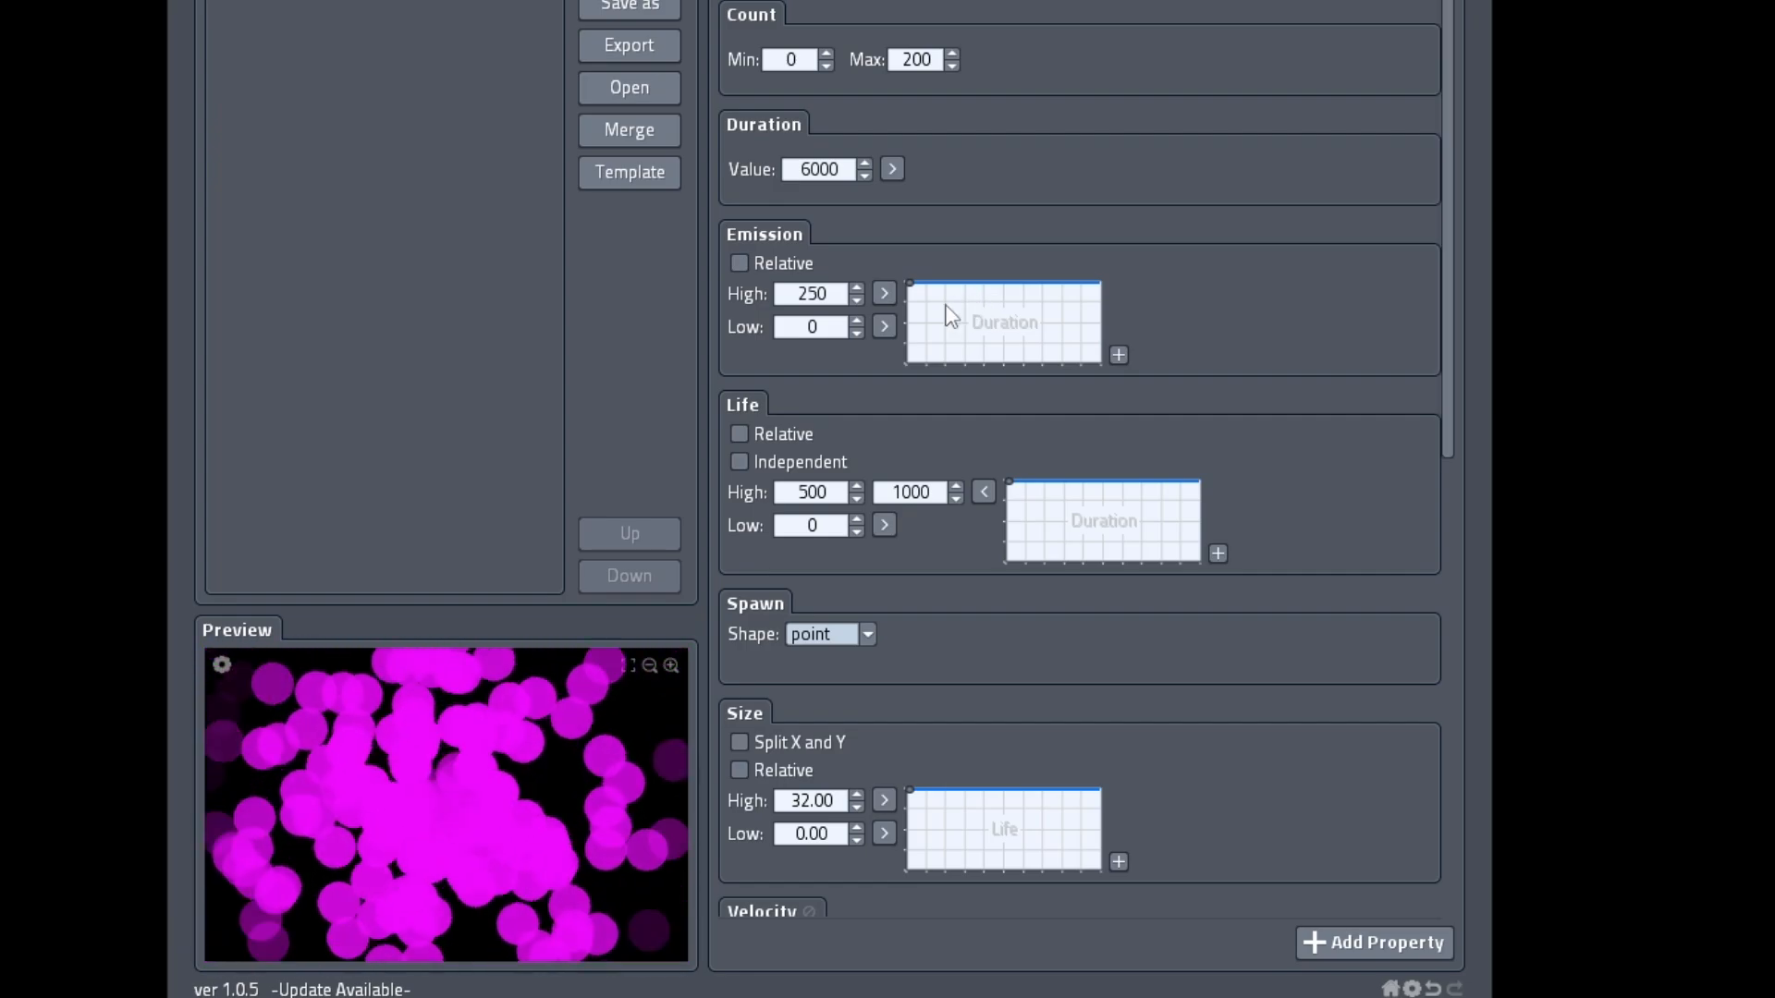
click(832, 327)
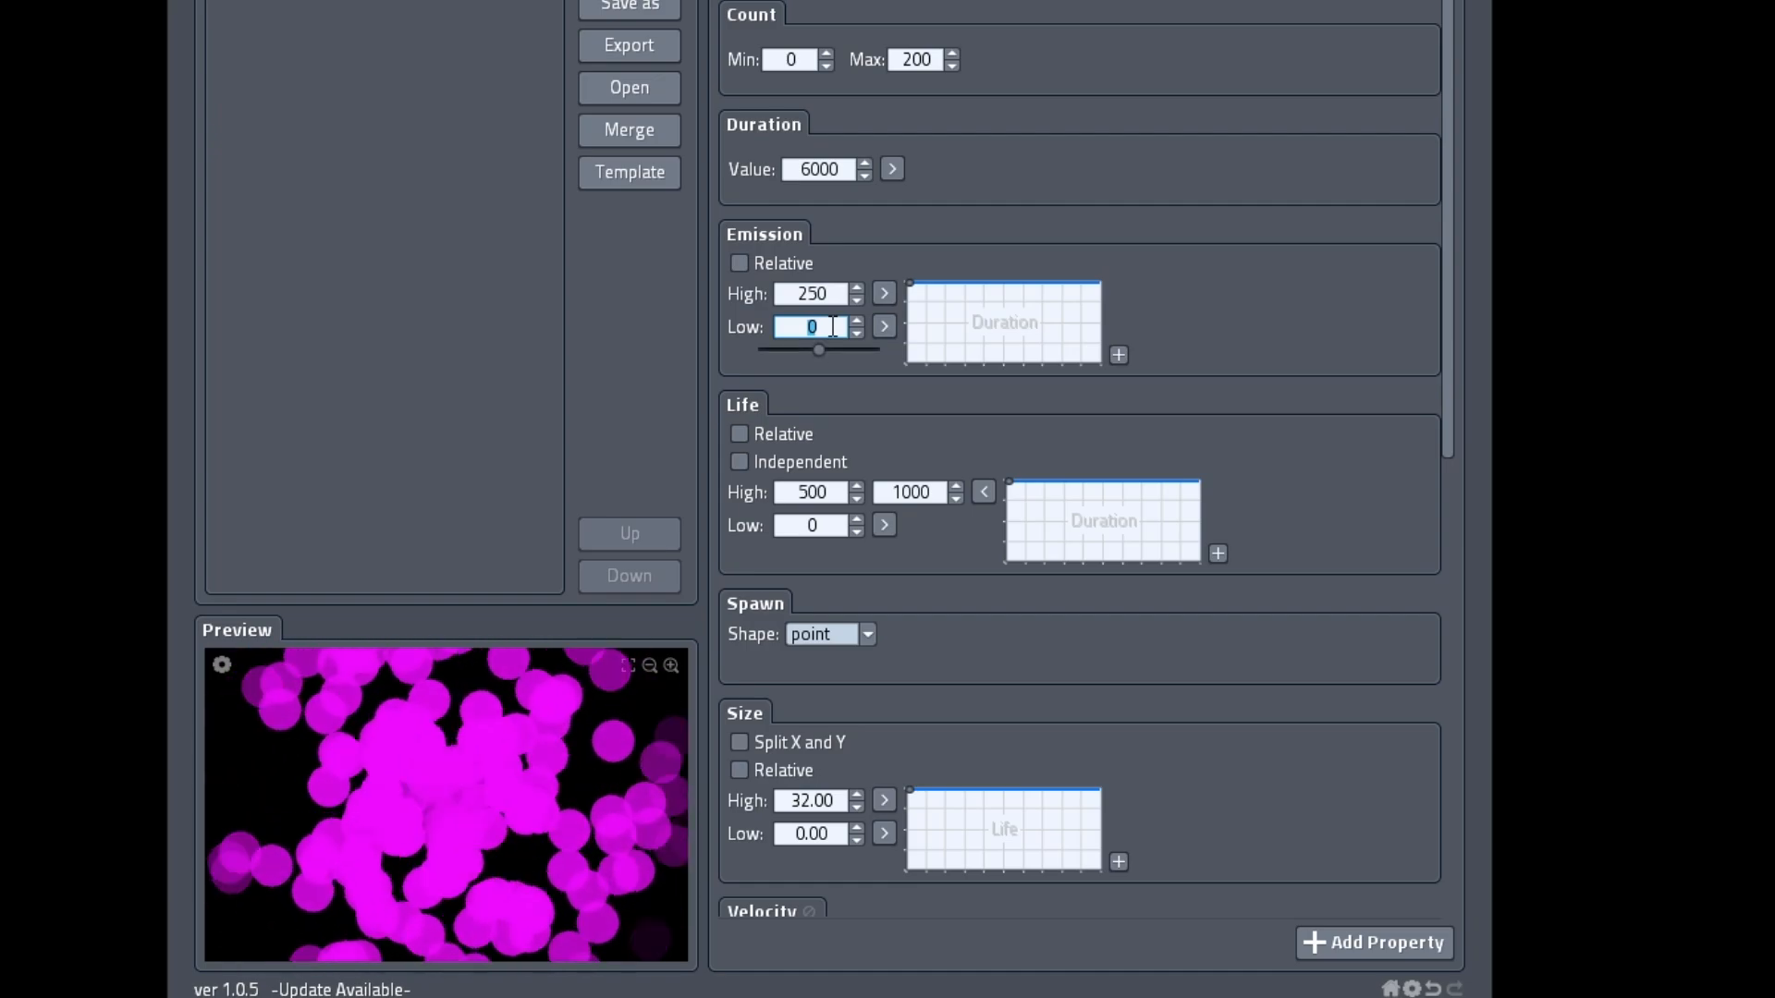
text(1)
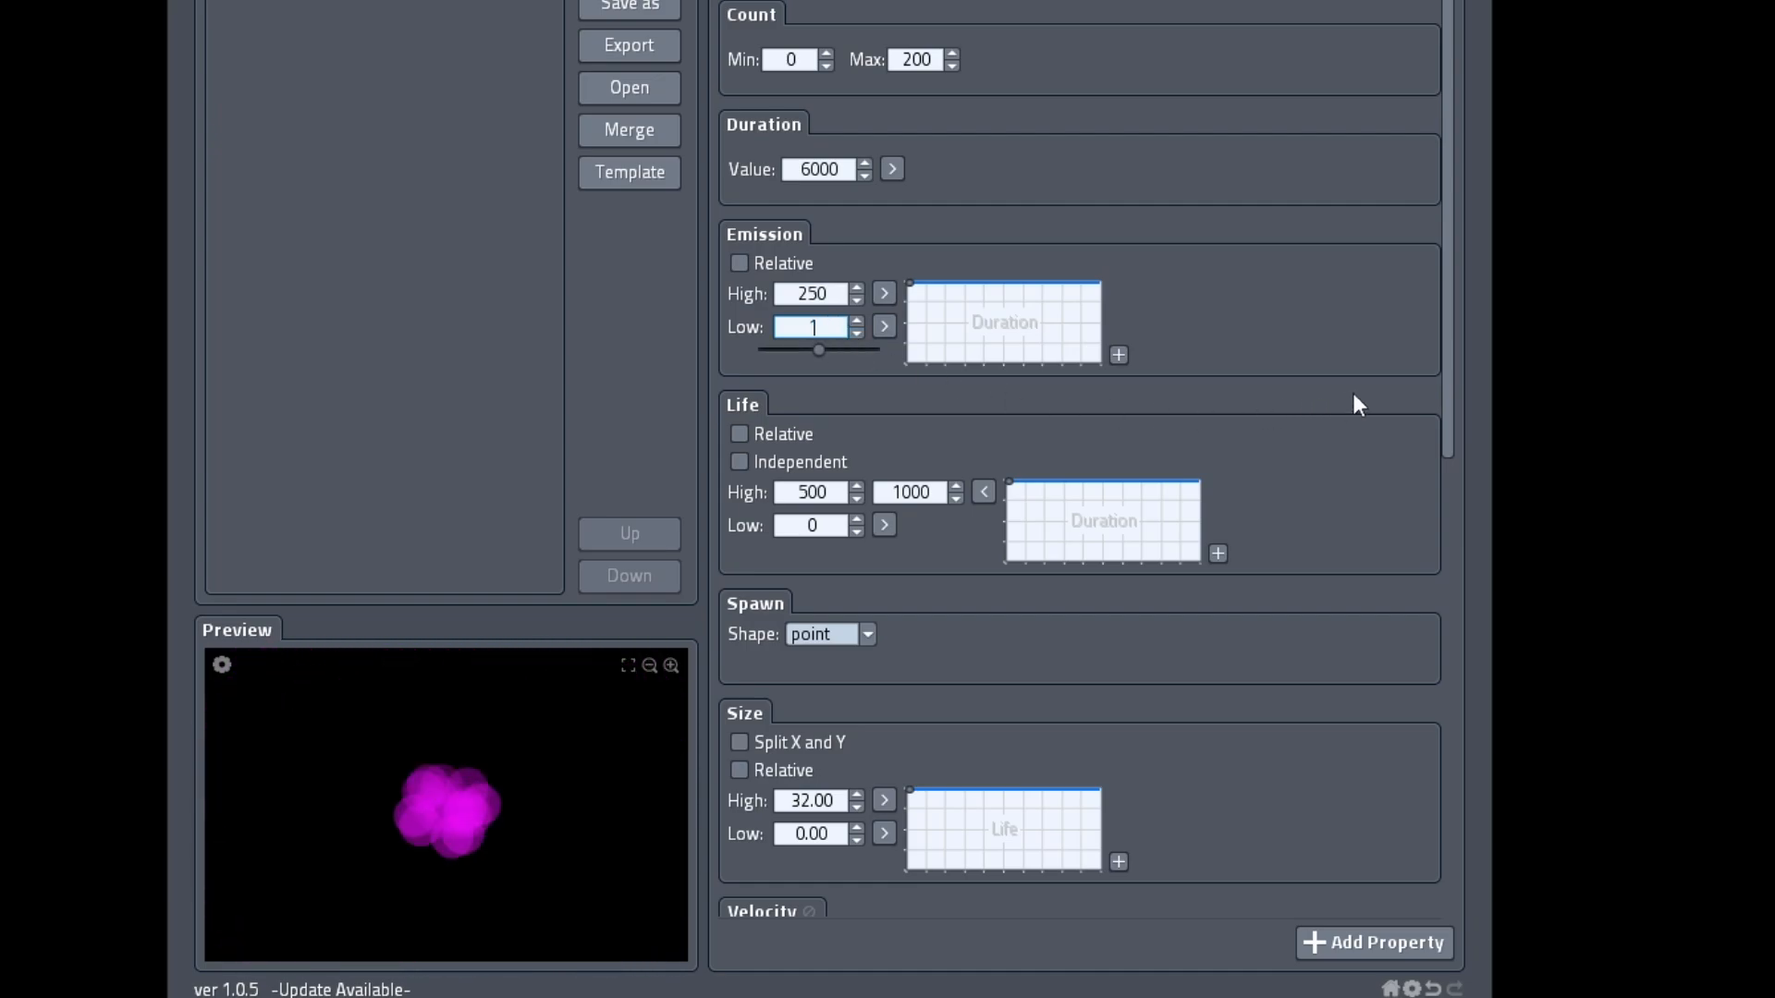
text(0)
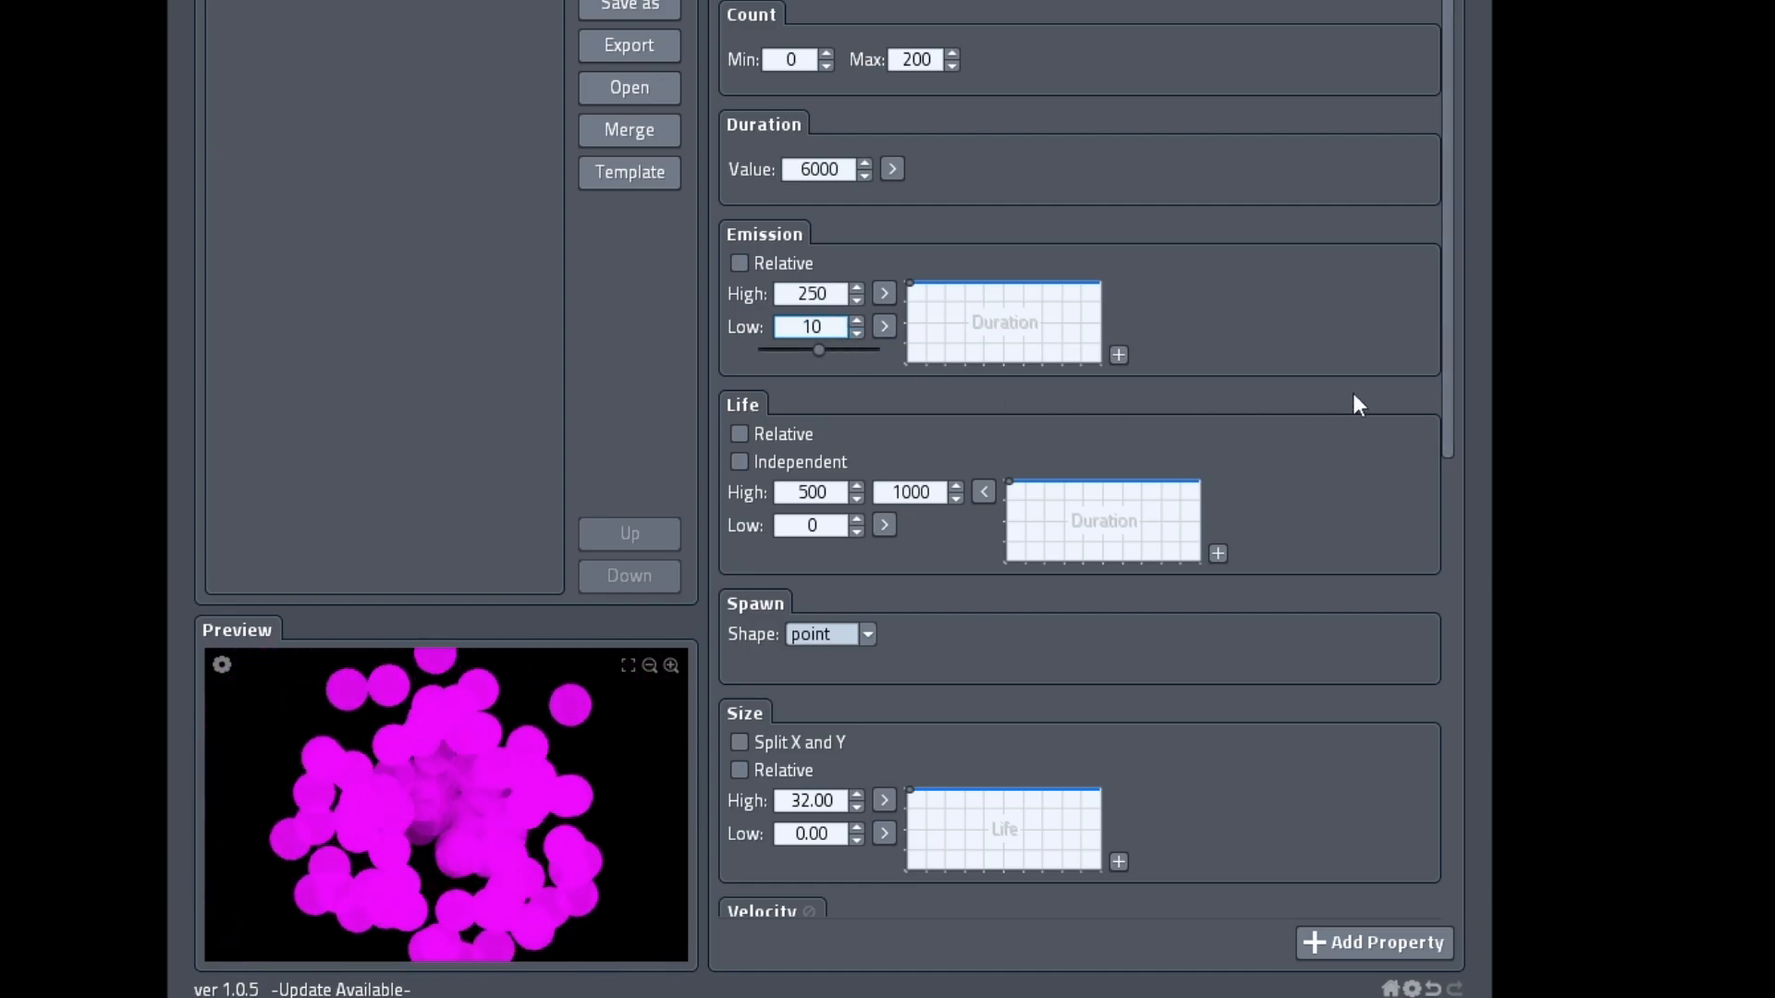
click(819, 295)
text(100)
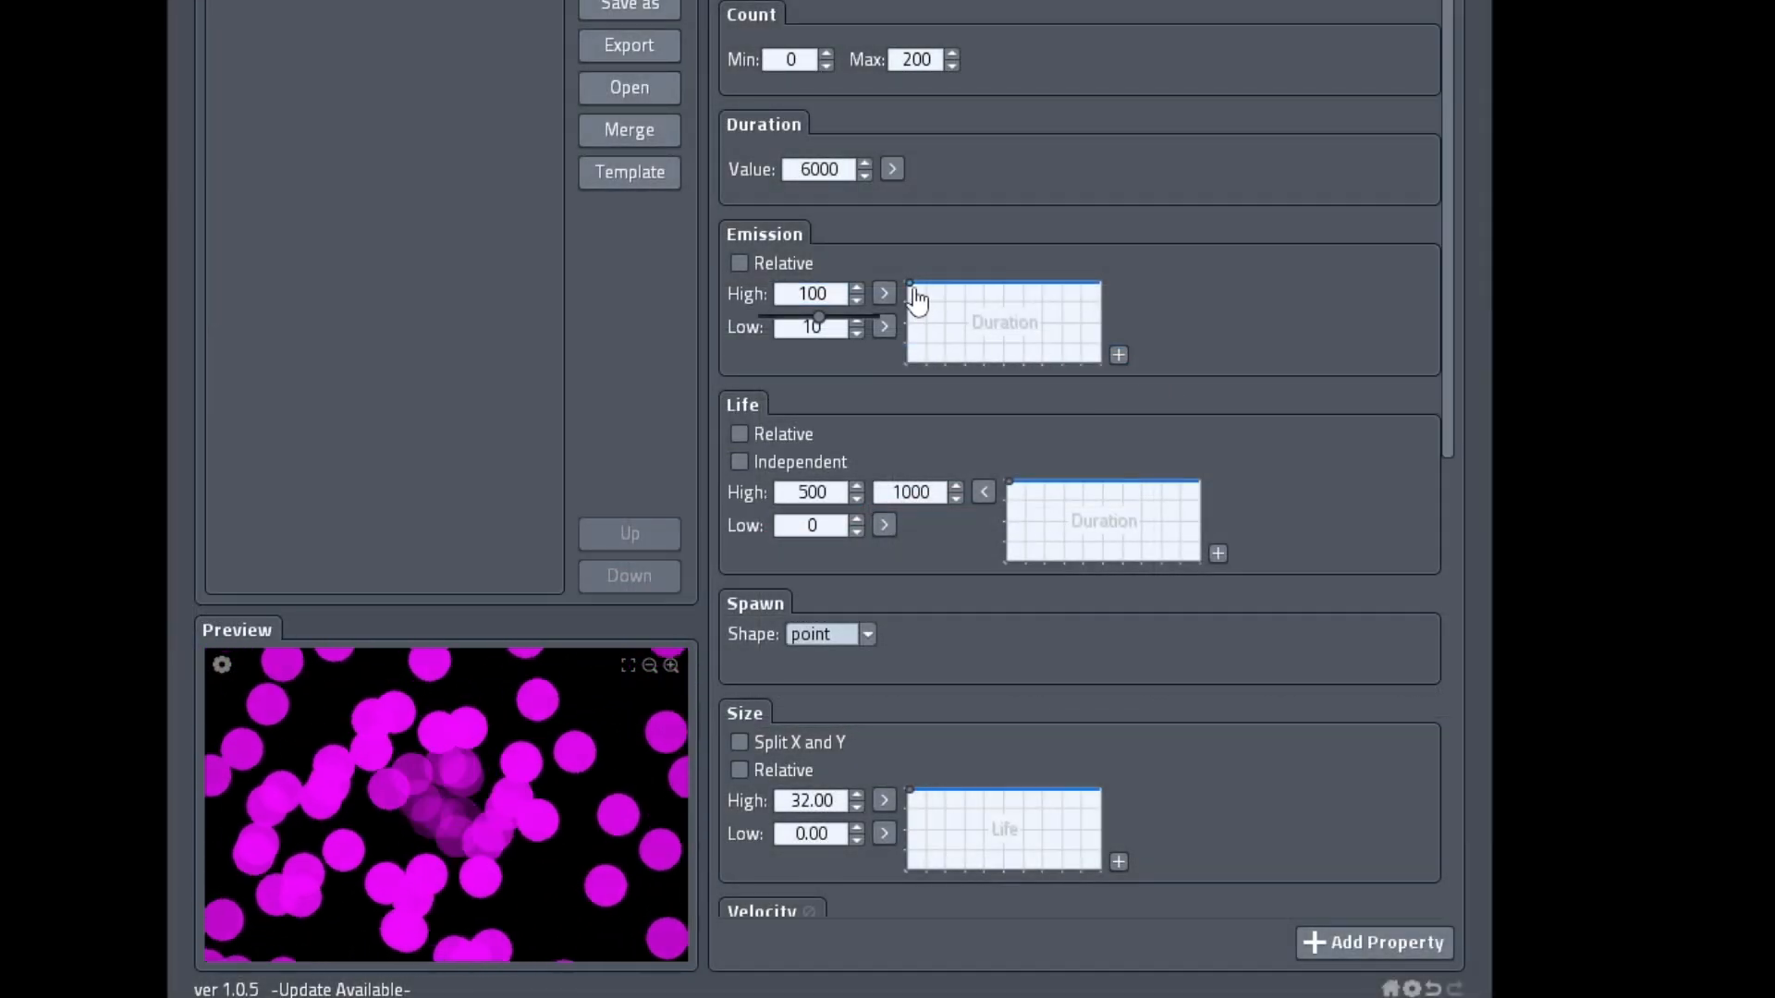
Shape the Emission graph as a straight ramp from the low value at the start to the high value at the end.
drag(916, 293, 915, 379)
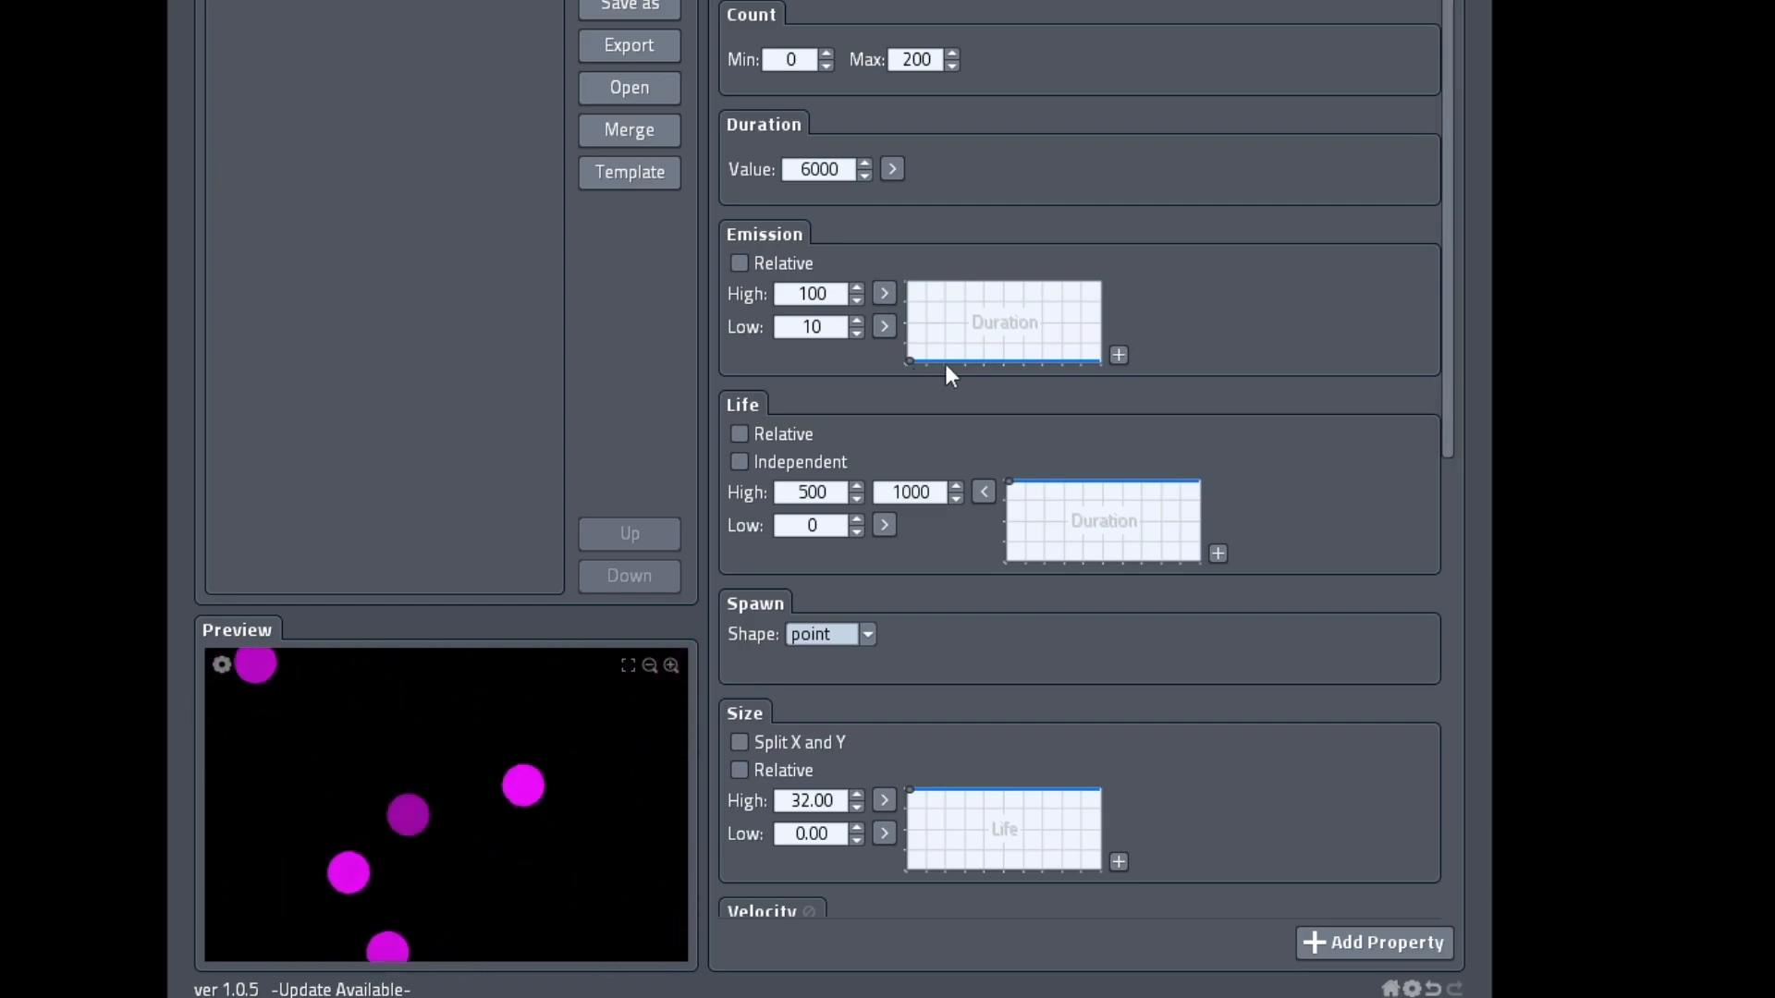
click(1098, 289)
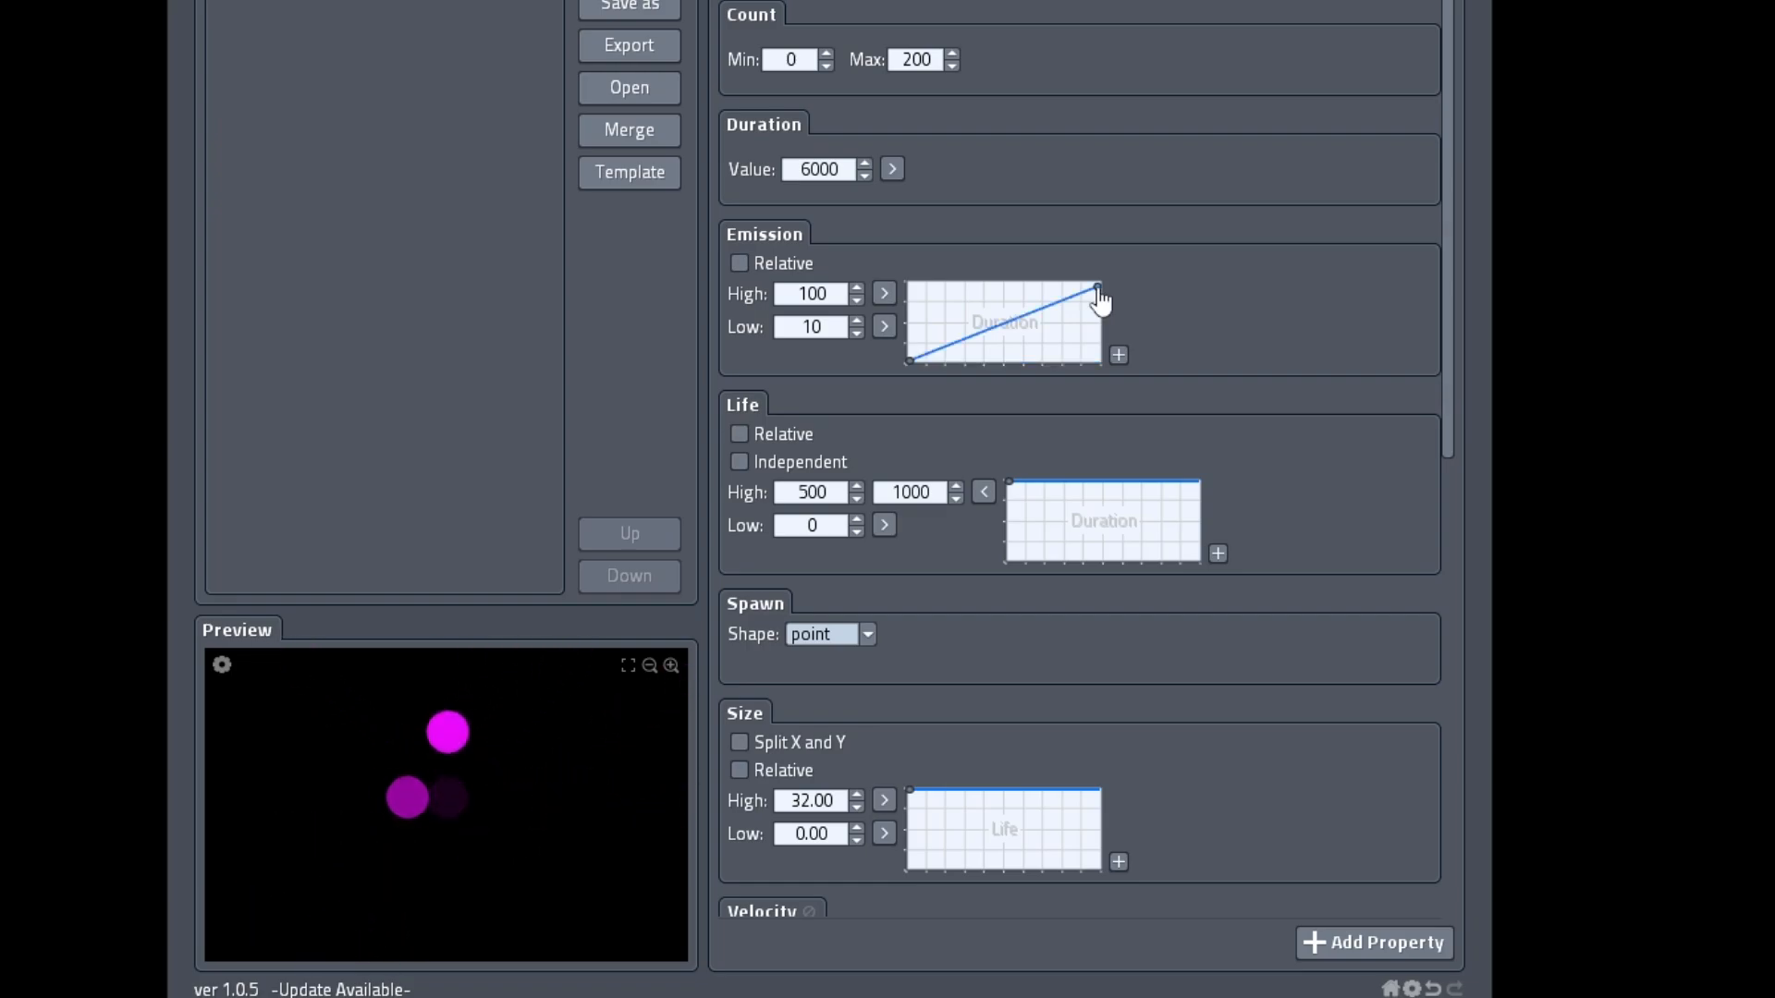
drag(1099, 290, 1107, 283)
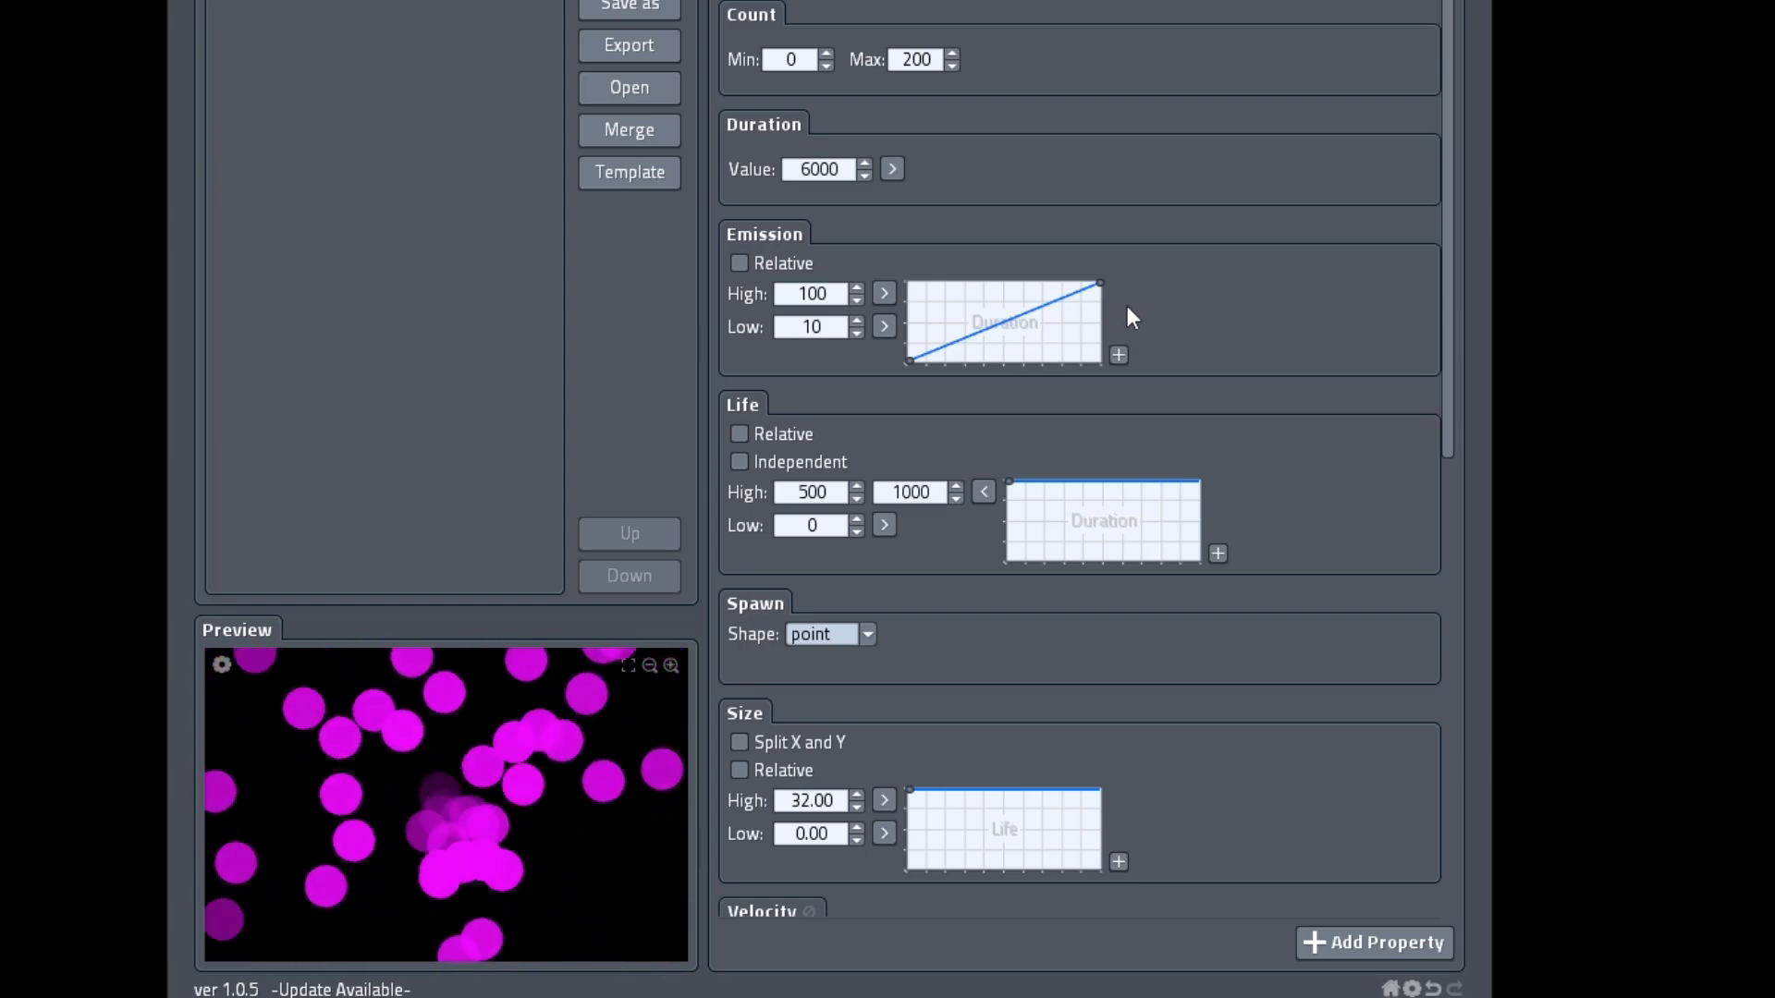
Move the Emission graph's high point to about the middle of the duration and add an end point at the low value.
drag(1101, 289, 1002, 281)
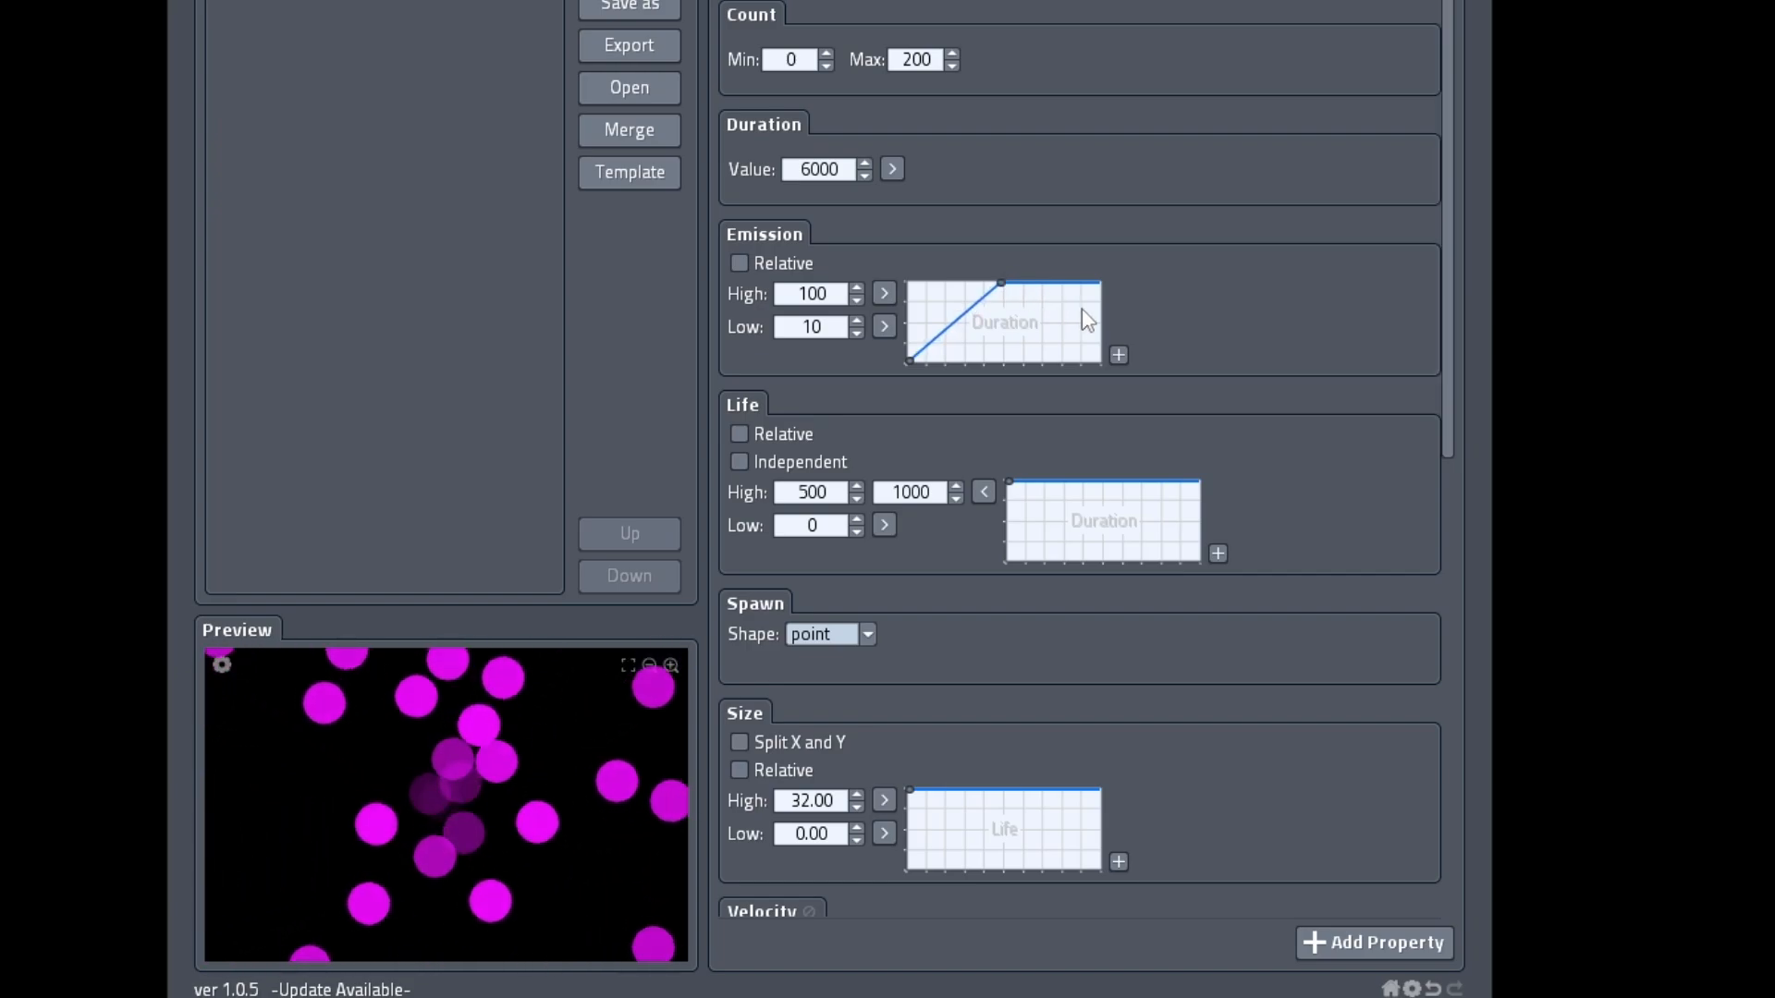
click(1101, 289)
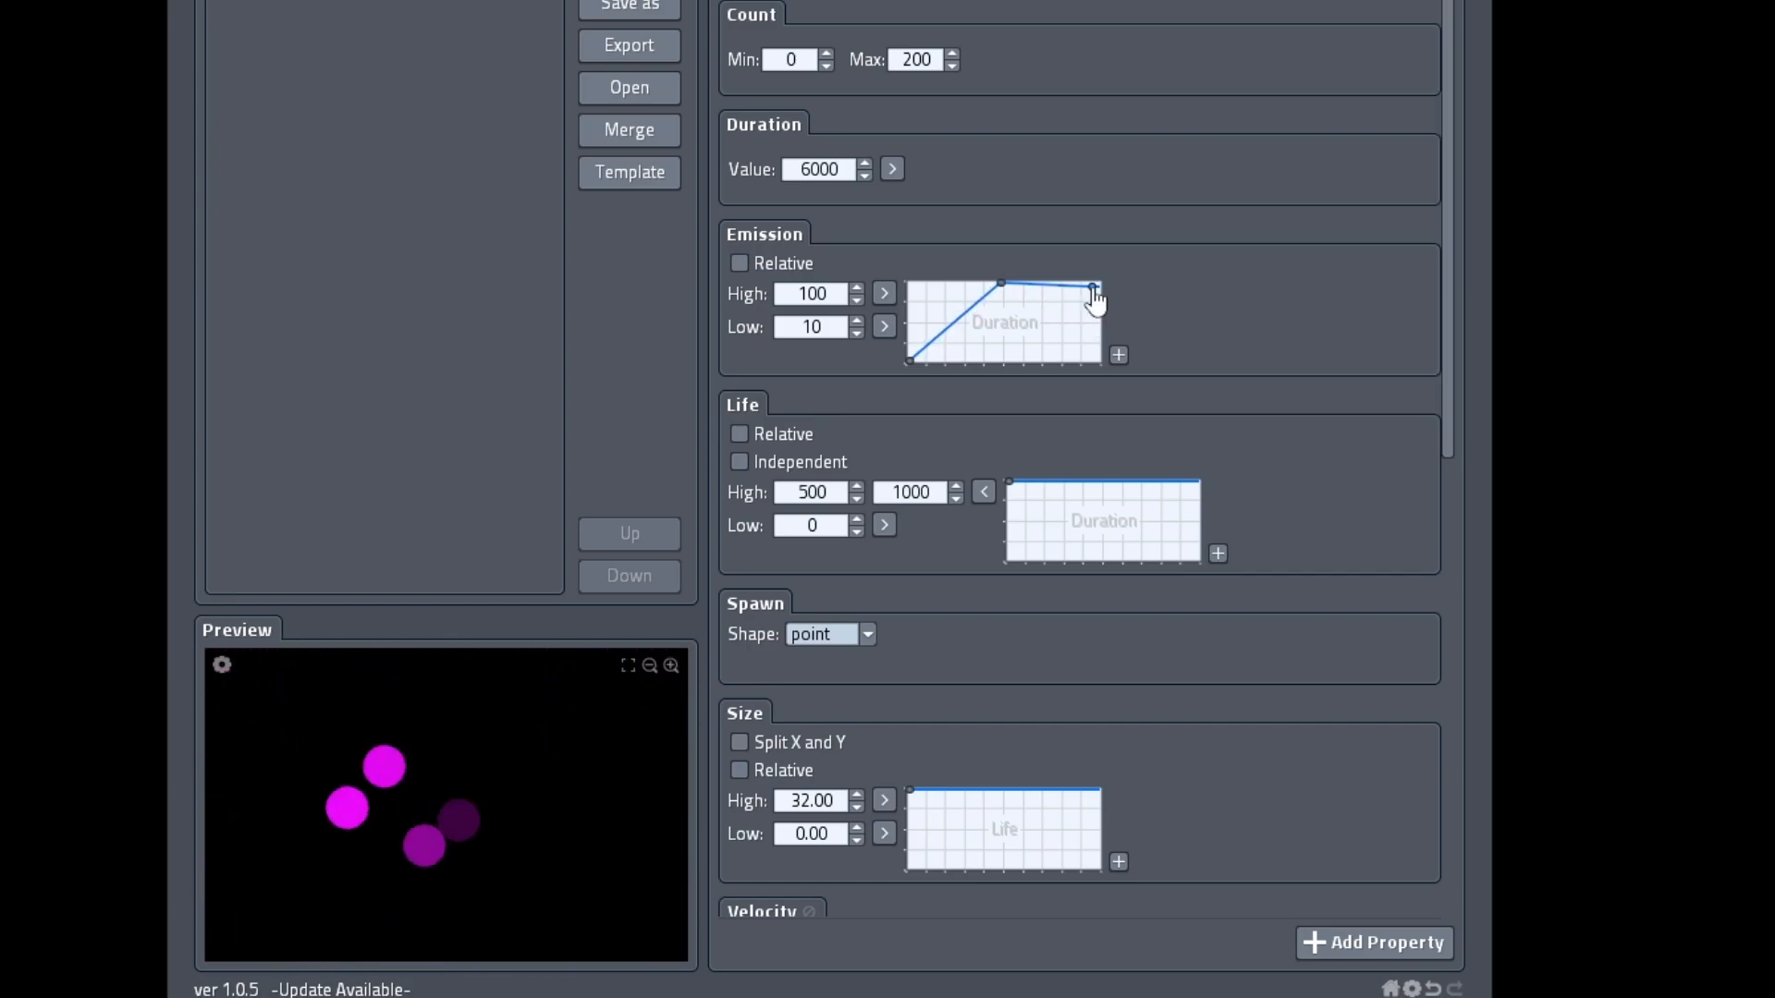
drag(1118, 361, 1122, 372)
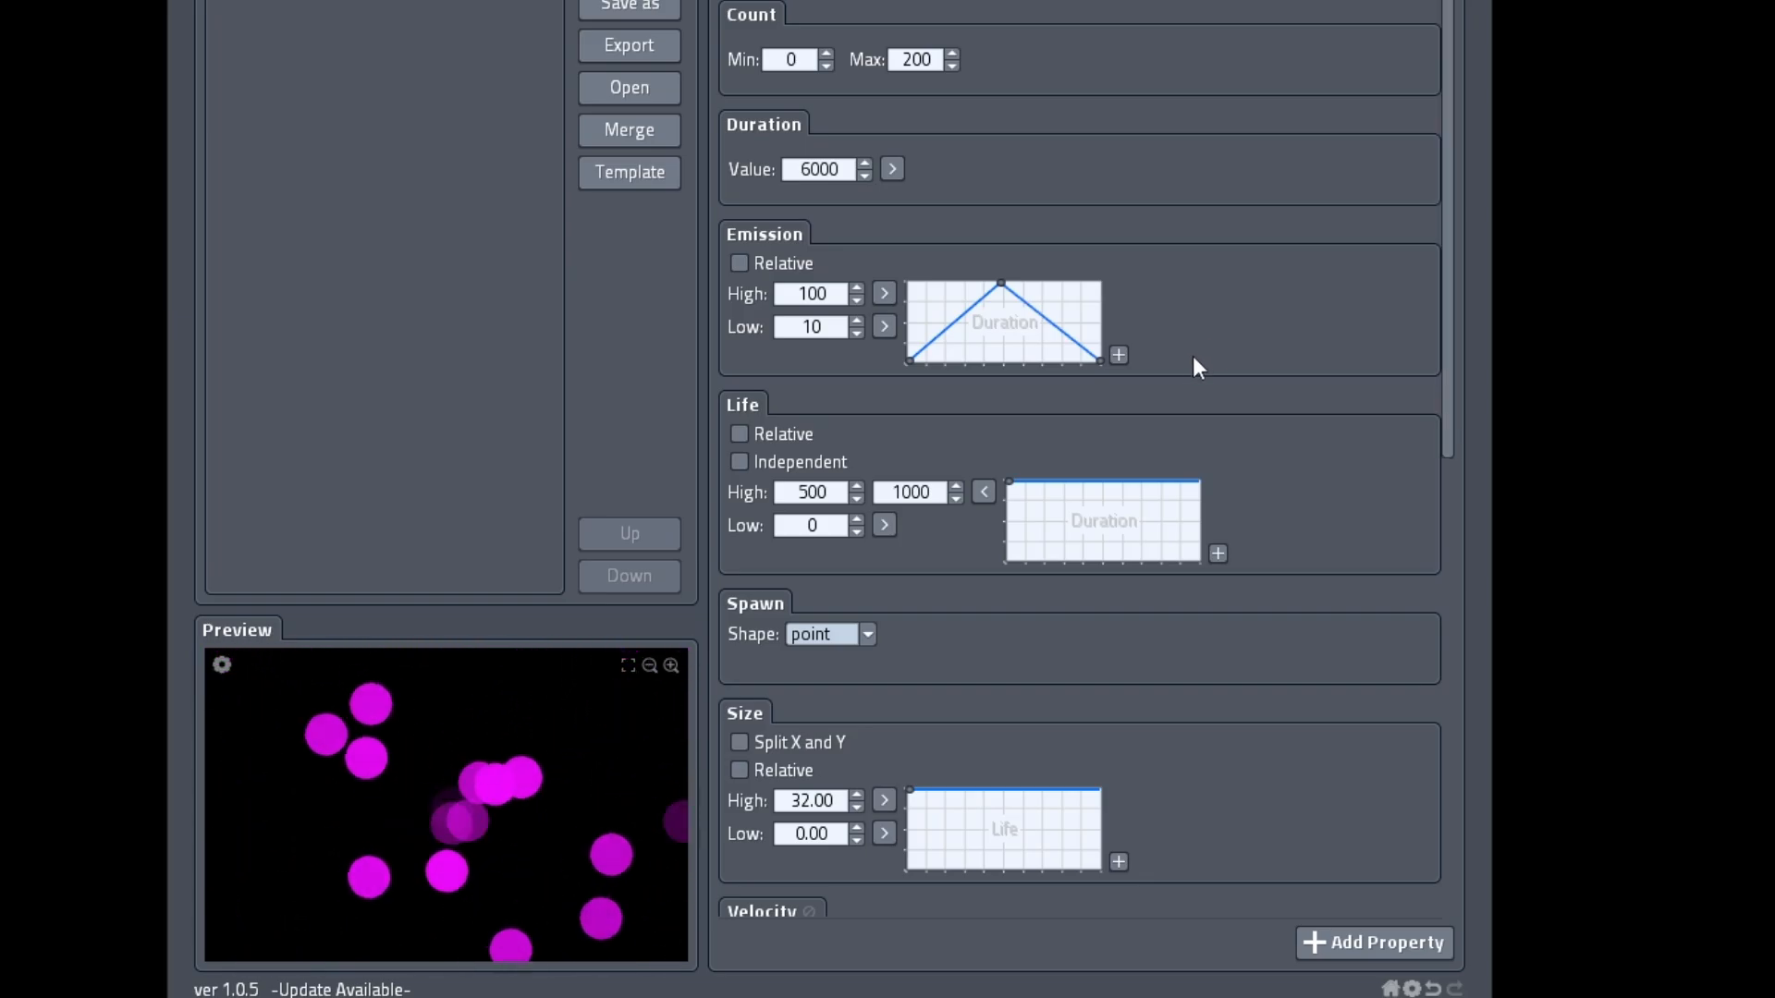
Enlarge the Emission graph and remove its end point at 100%, 0%.
click(1118, 355)
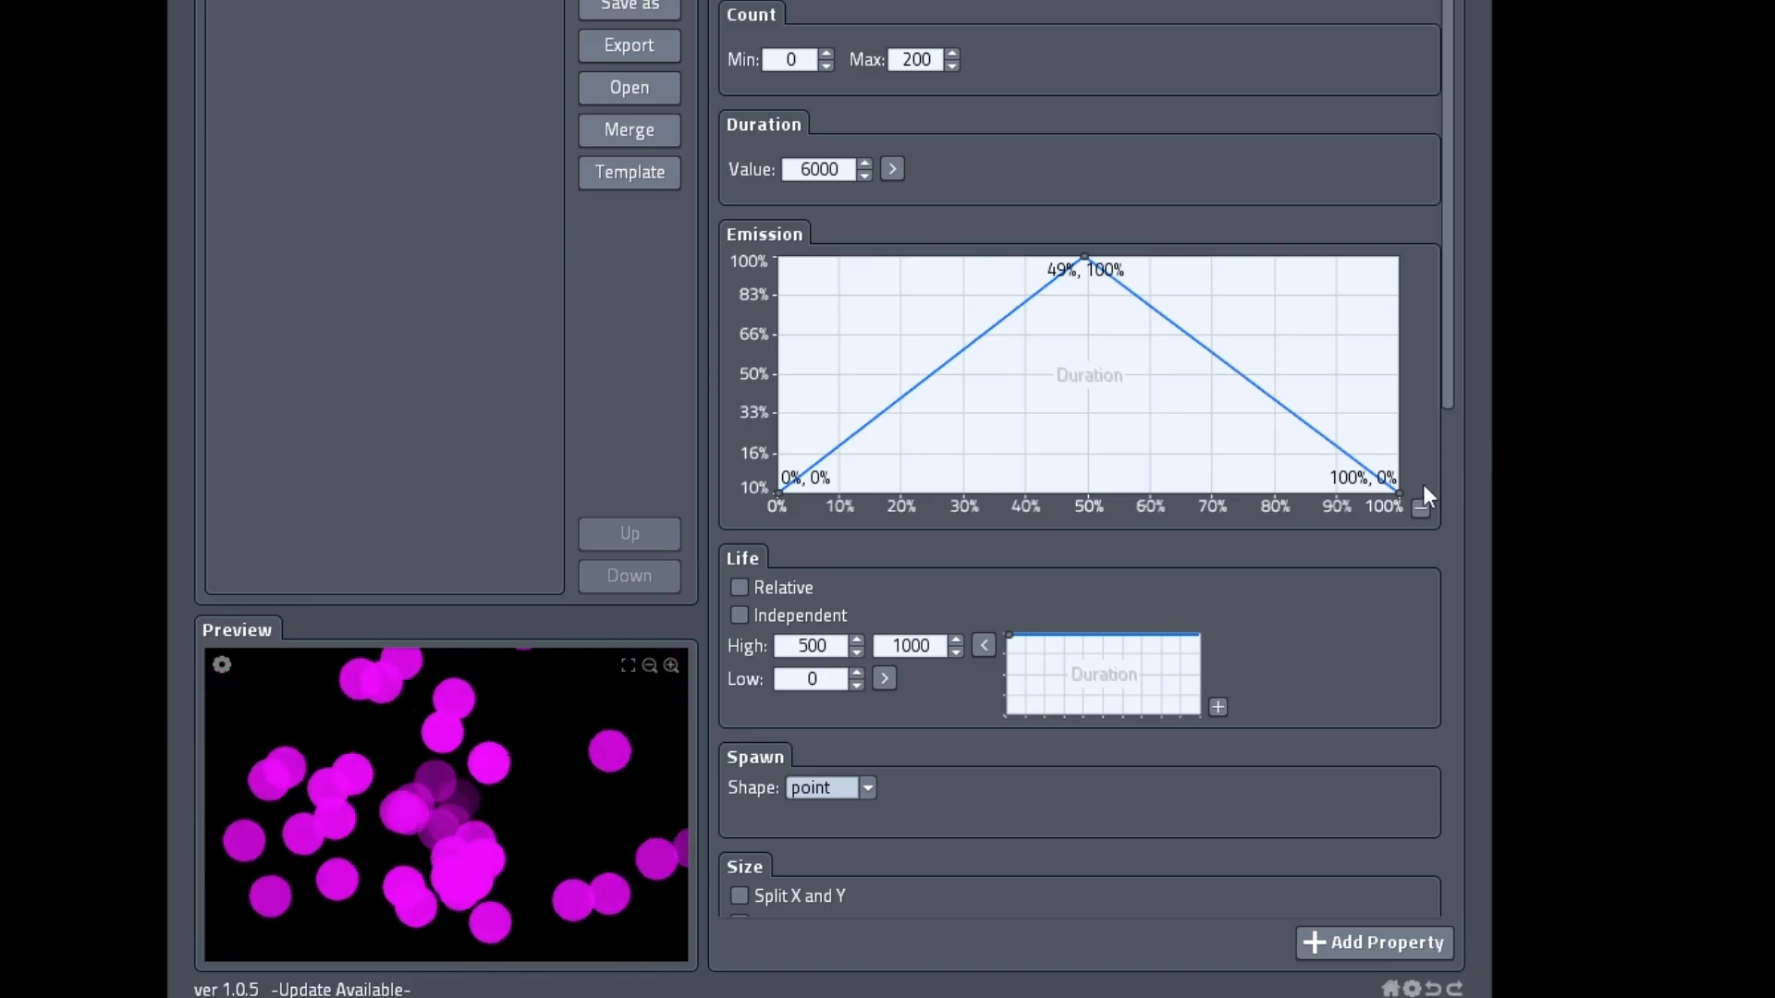
double_click(1403, 500)
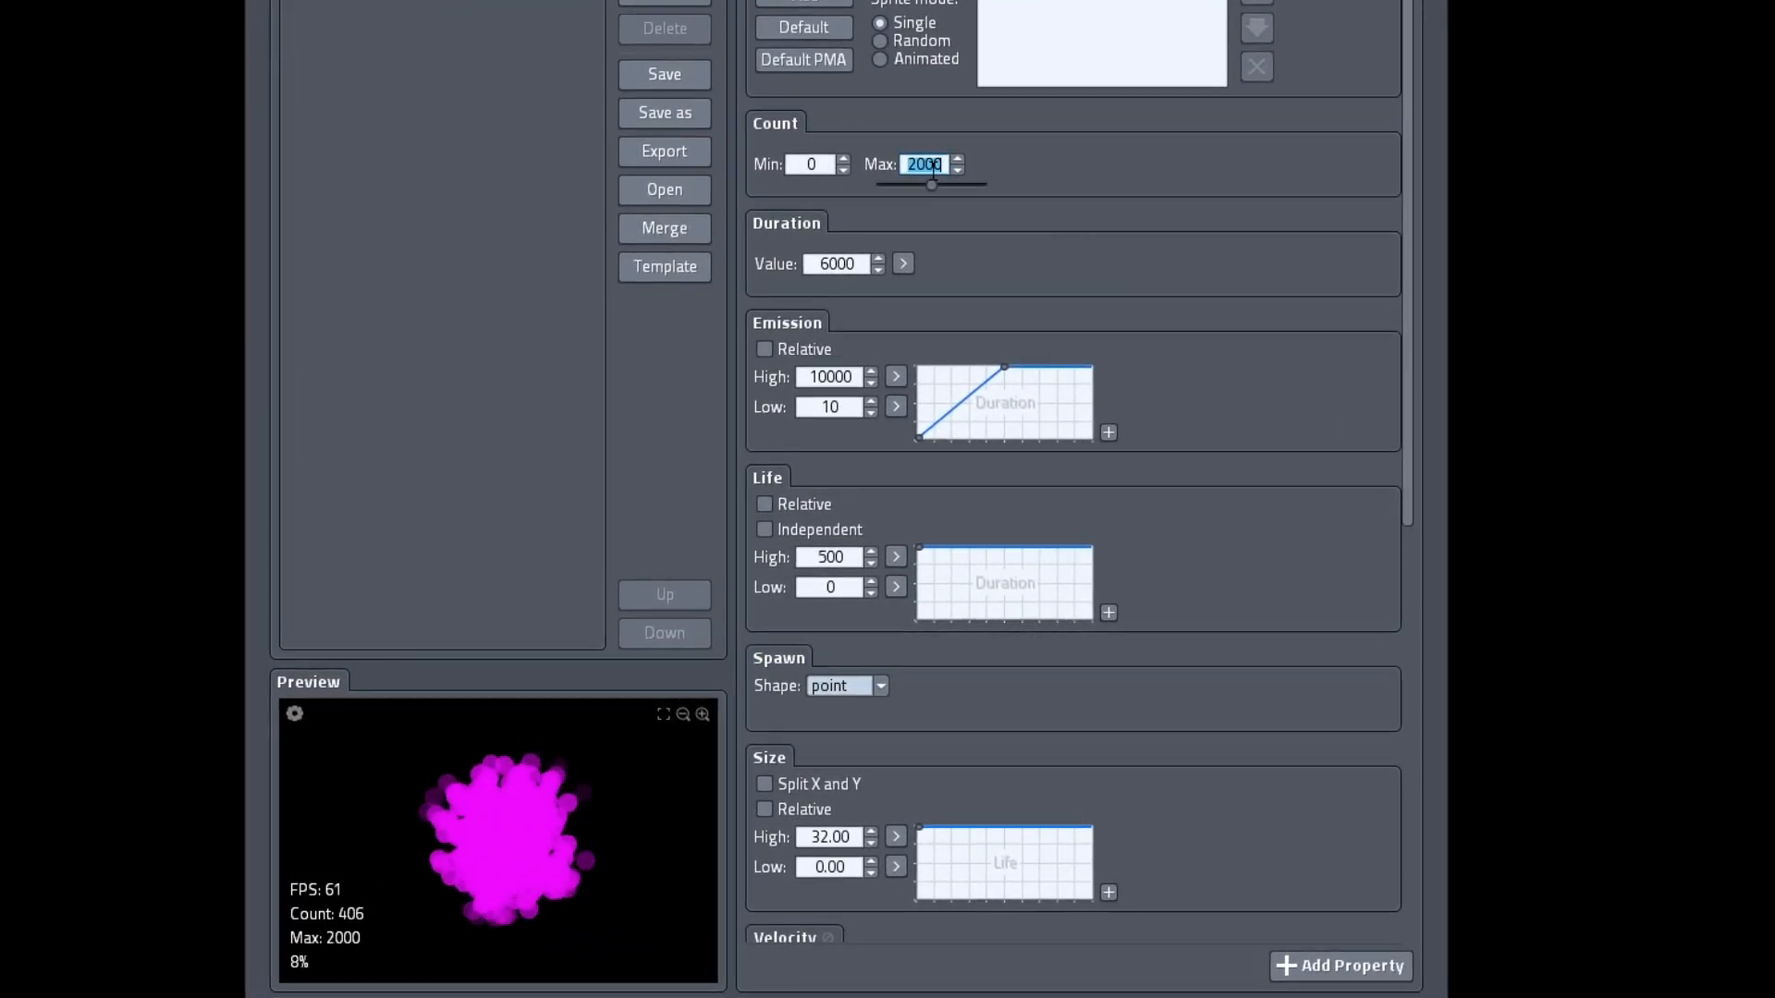
Set the emitter's maximum particle Count to 200 and its minimum to 10.
text(200)
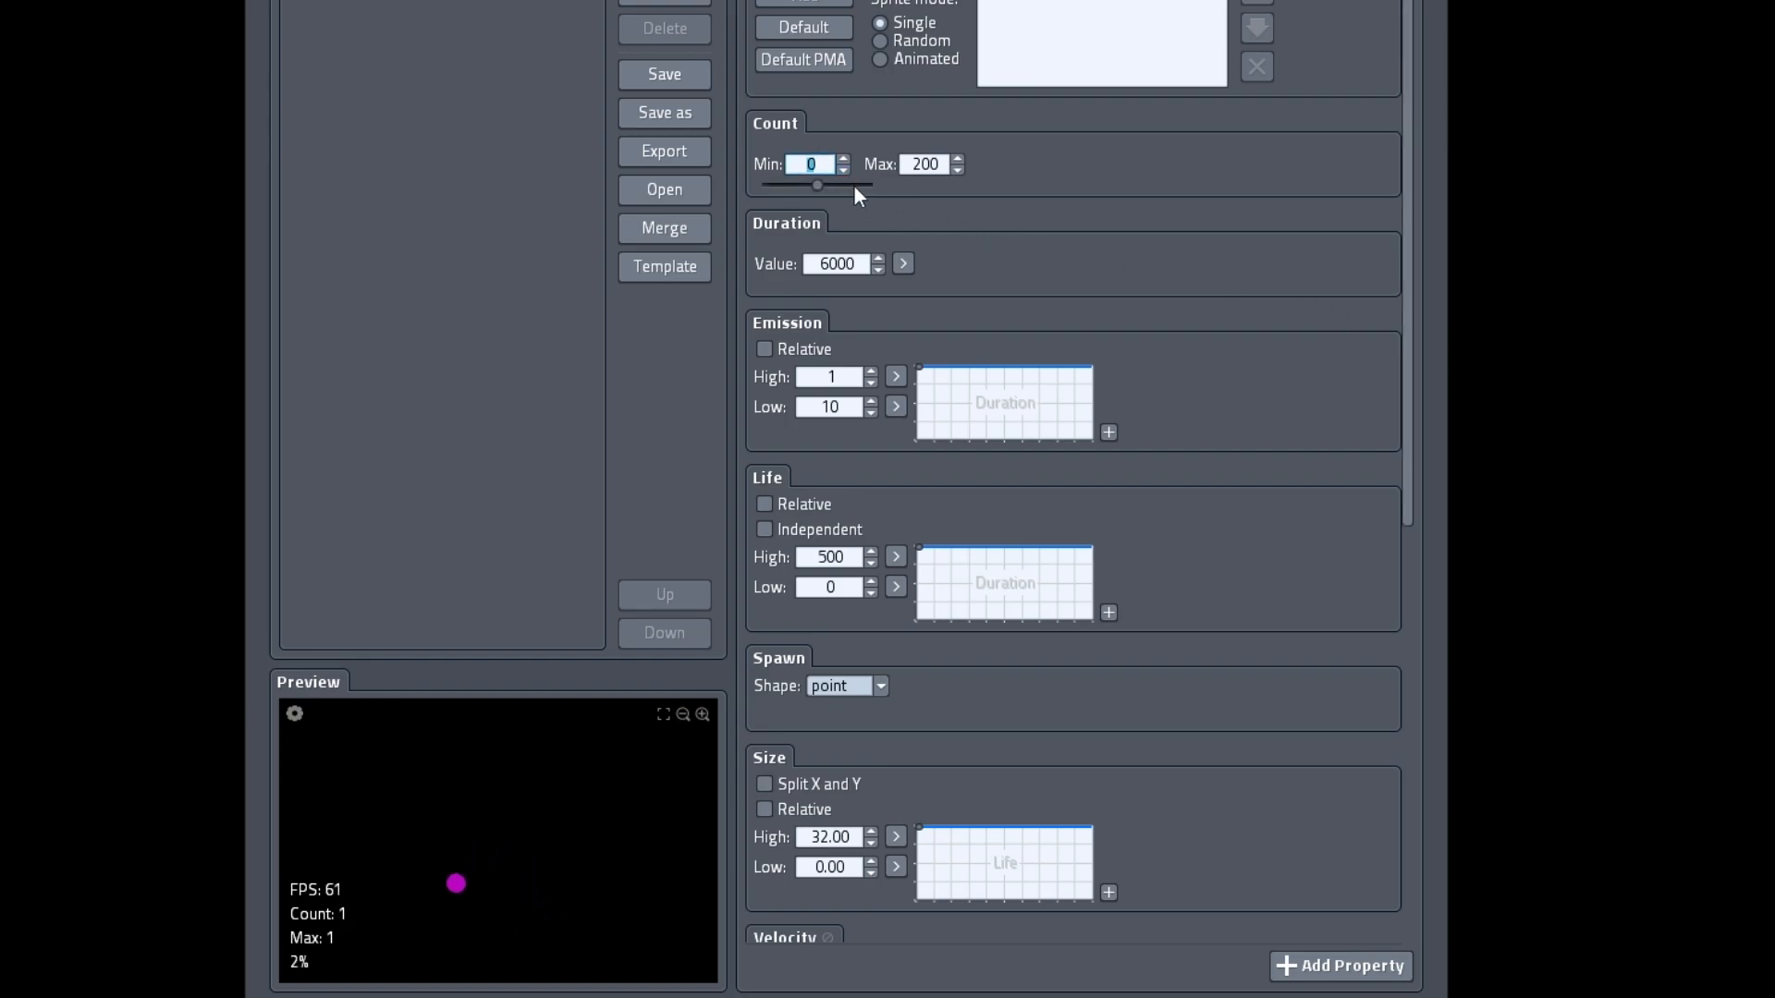
text(10)
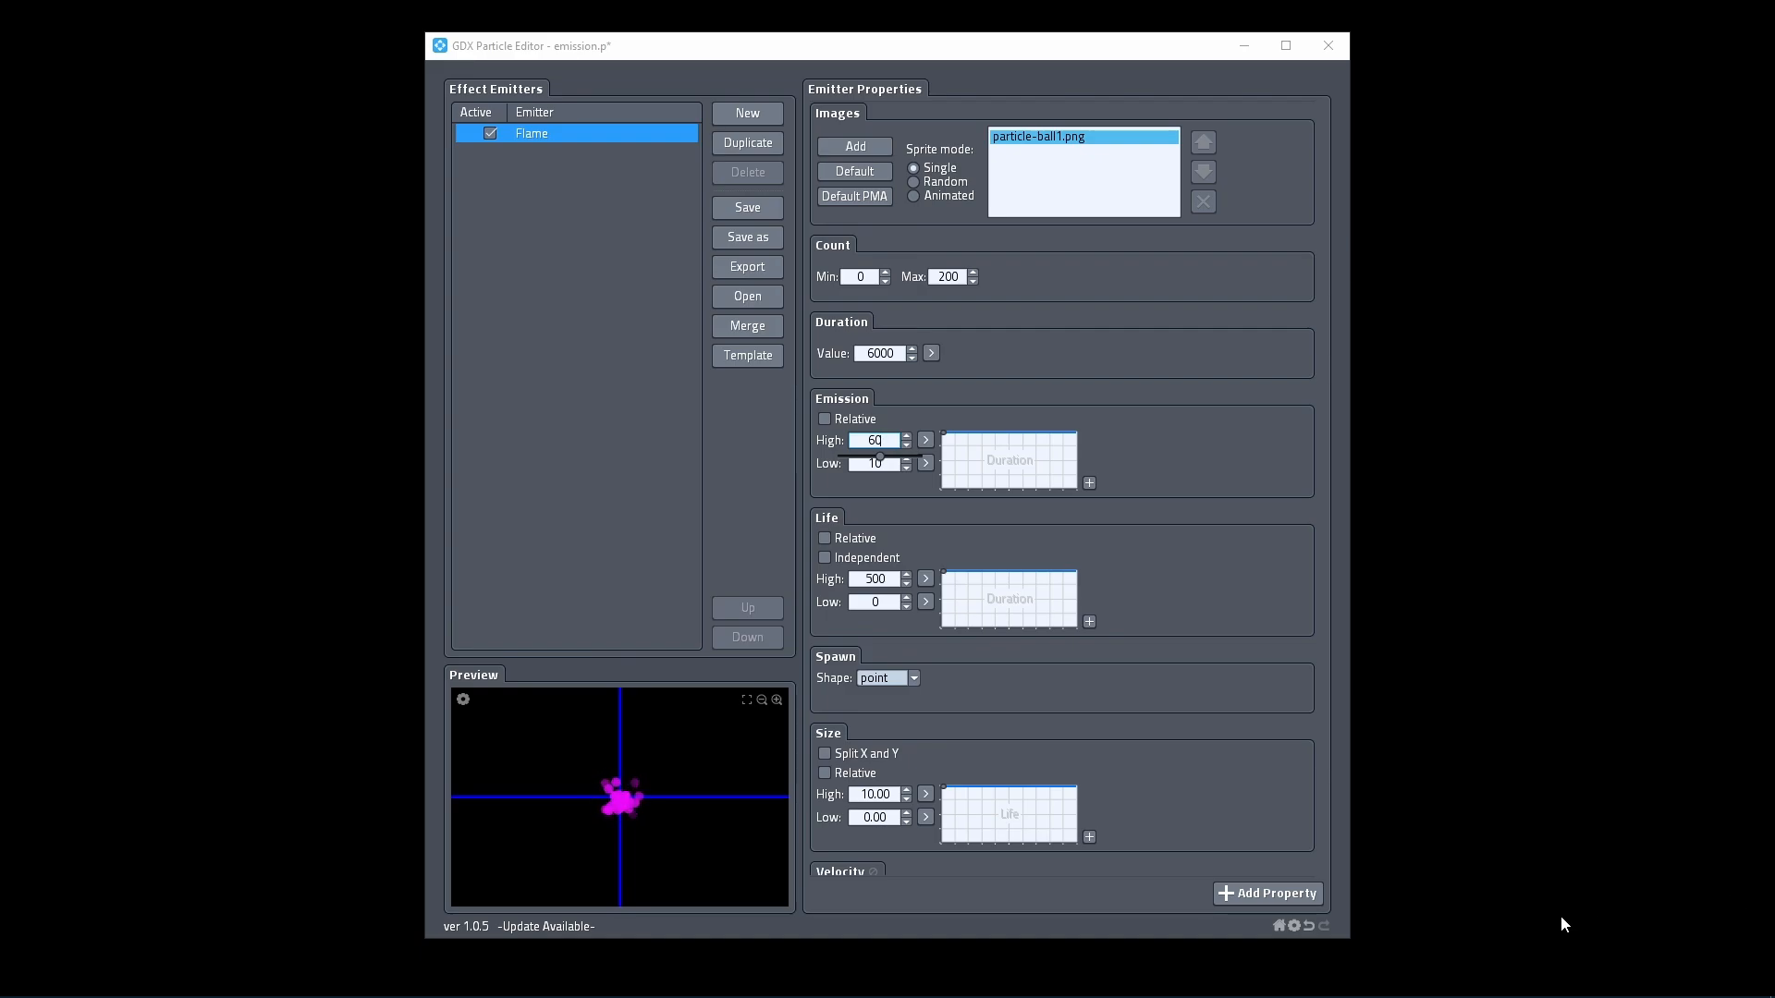
Add the X Offset and Y Offset properties to the Flame emitter.
click(1270, 896)
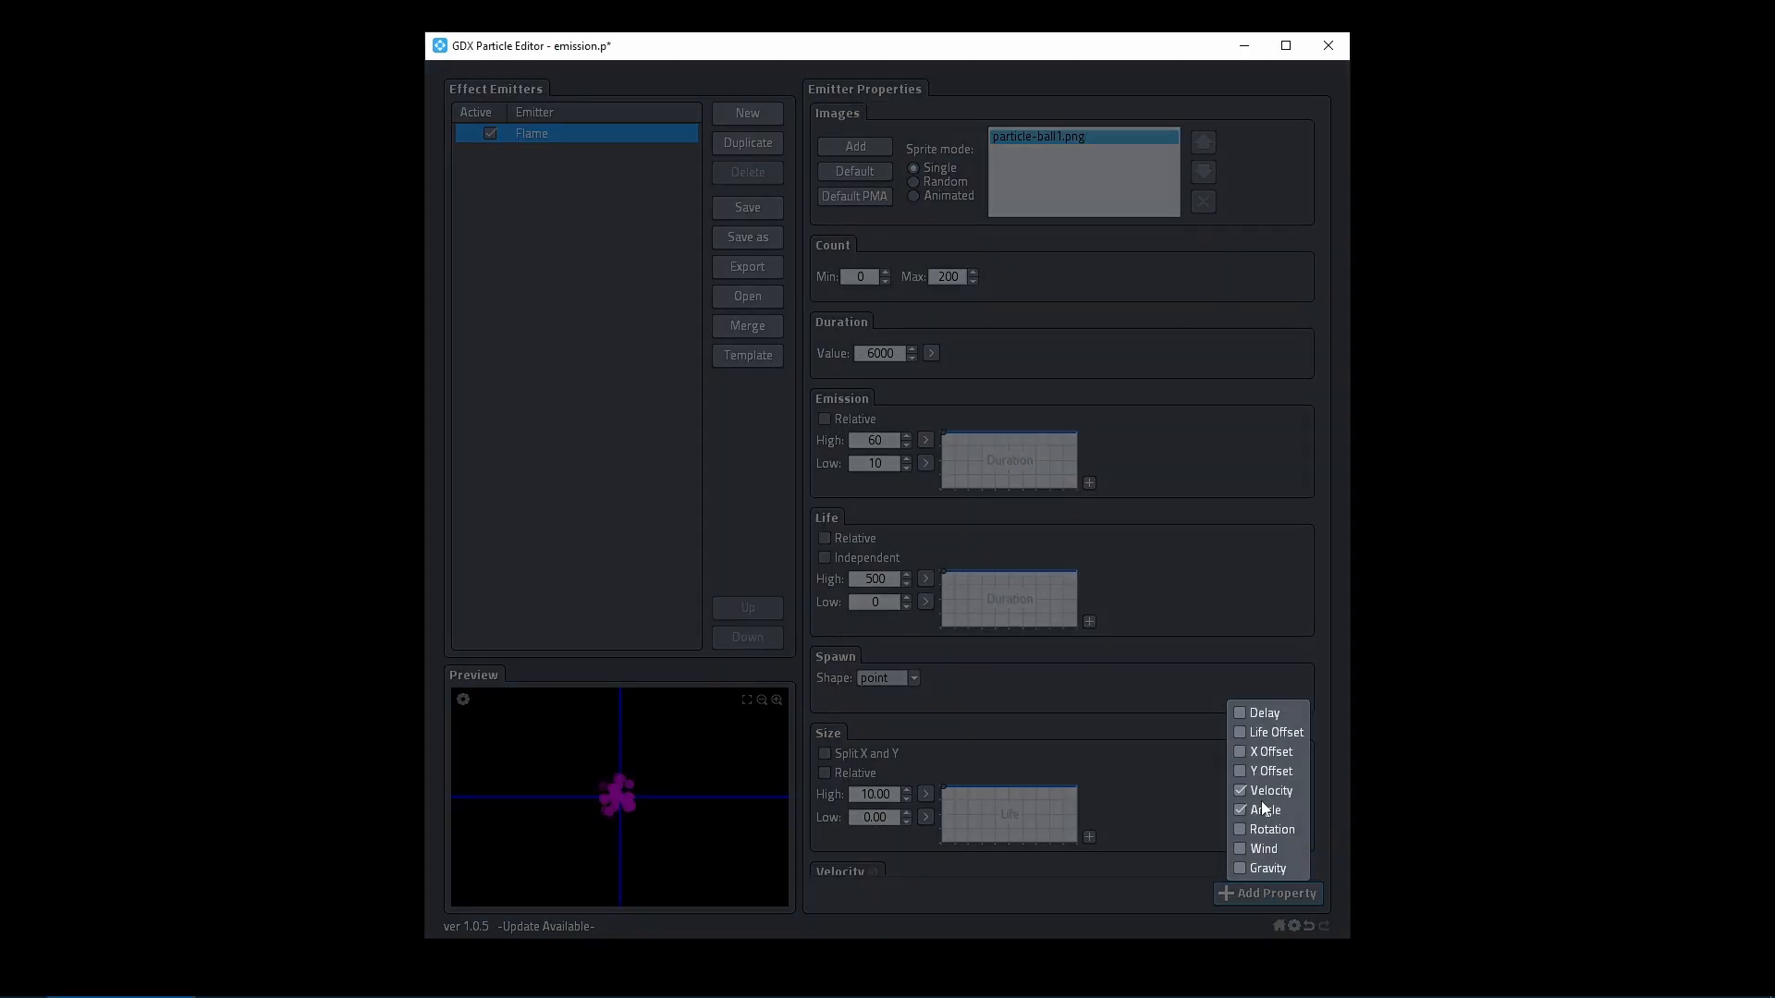
click(1270, 756)
click(1265, 776)
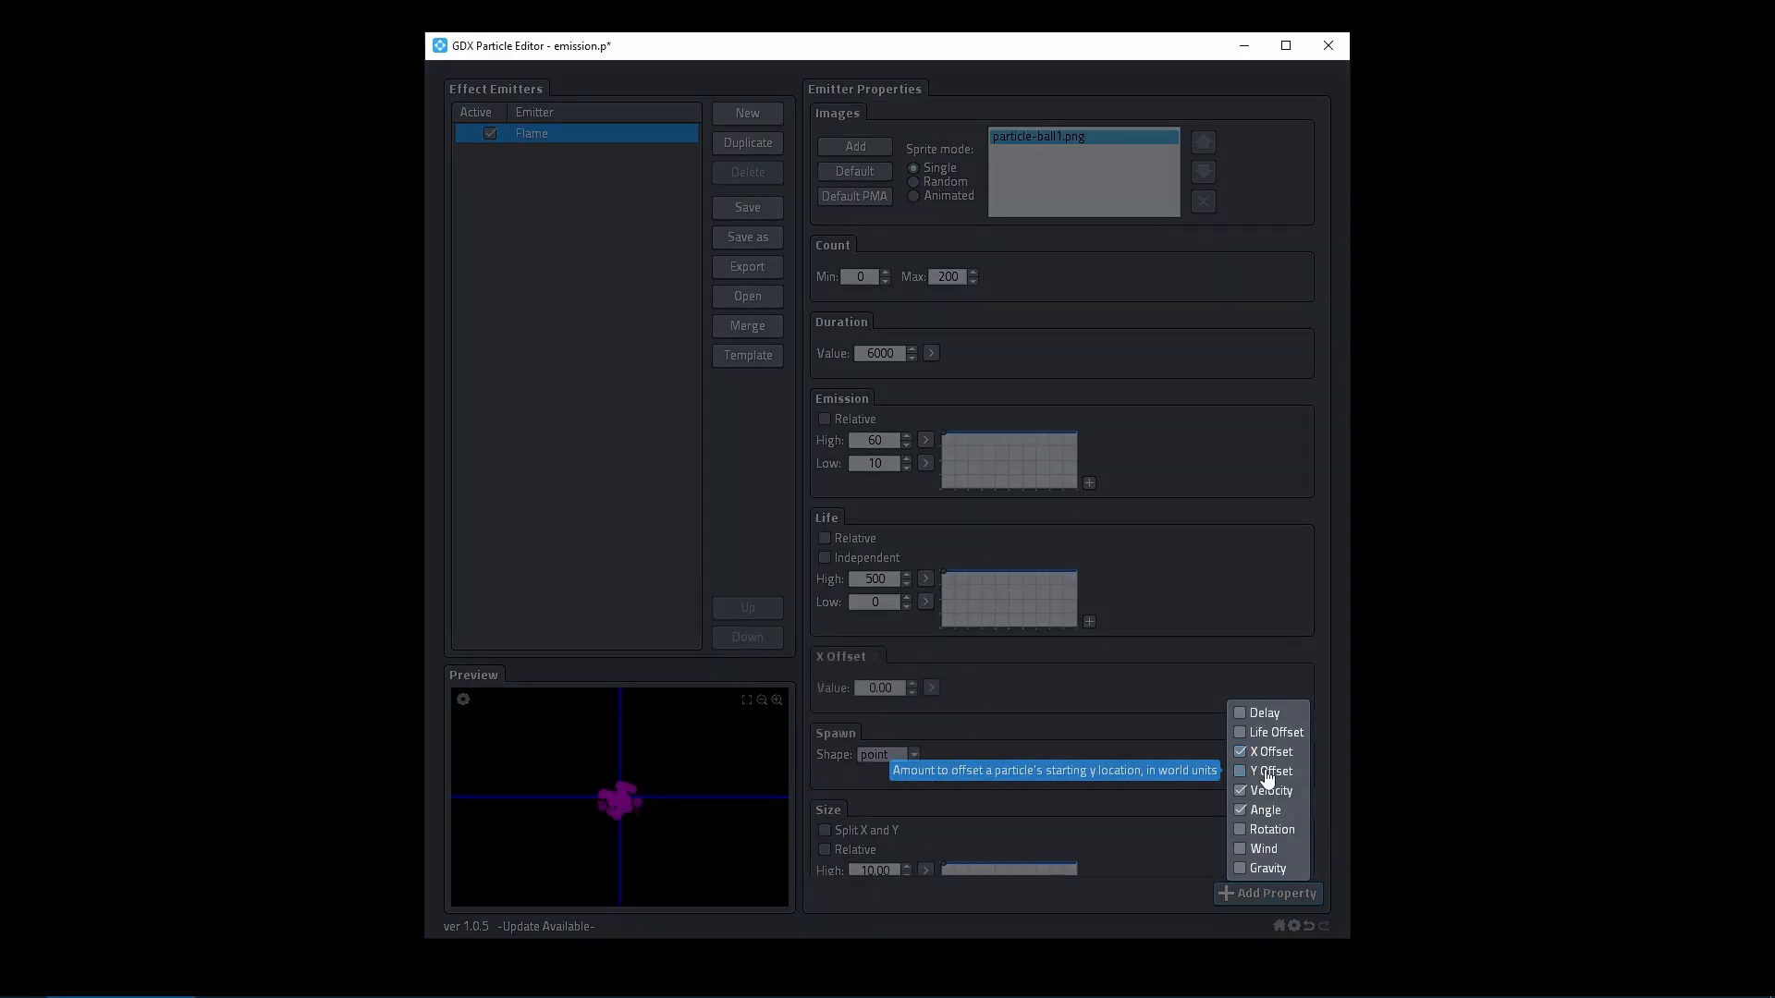
click(1078, 798)
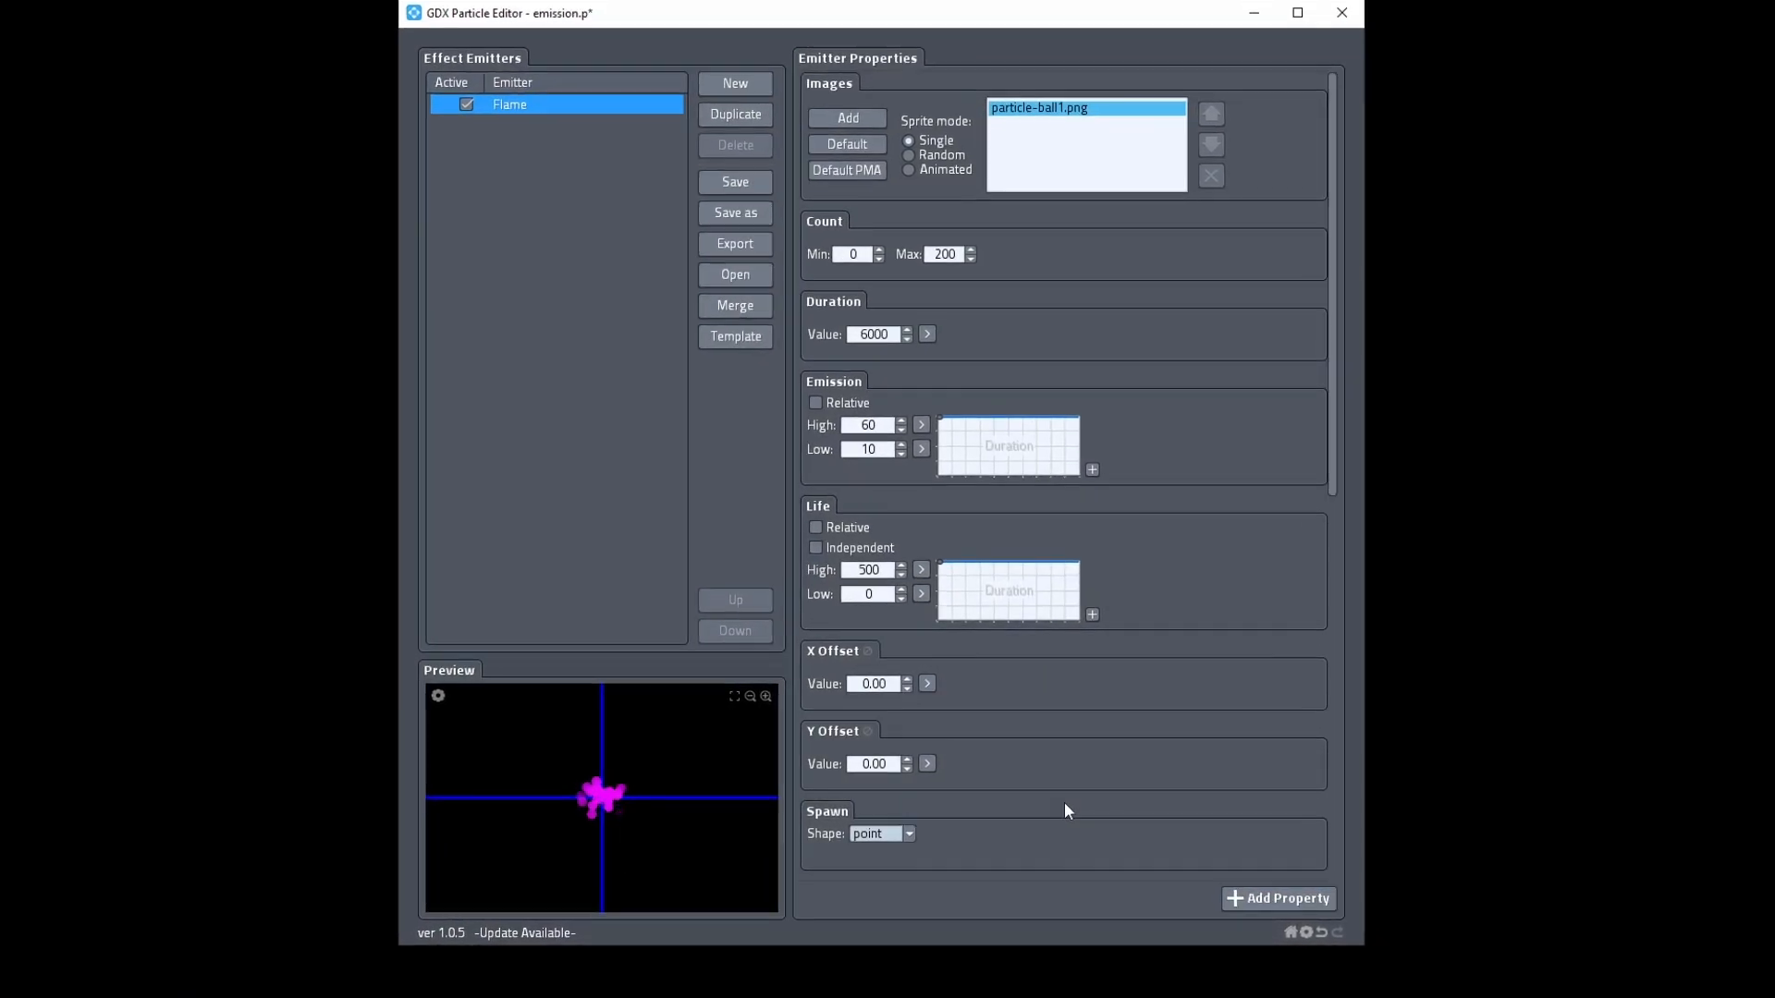
Set both the X Offset and the Y Offset to 50.
click(863, 671)
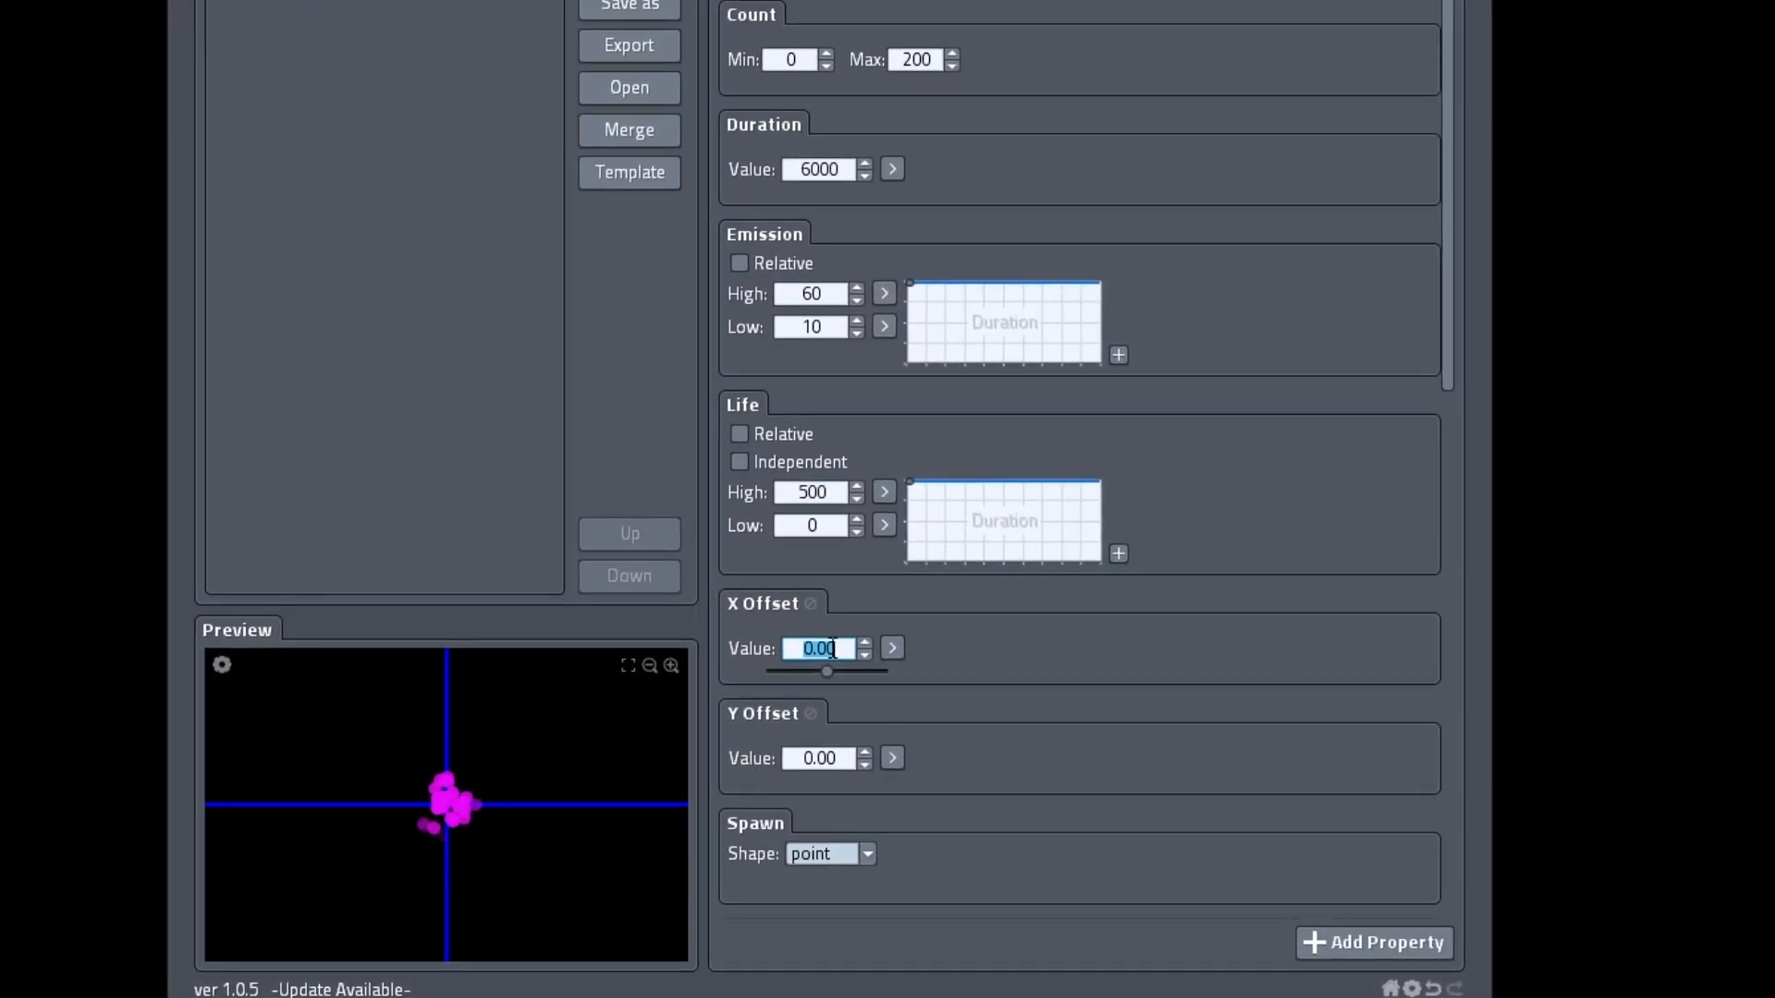
text(50)
click(827, 758)
text(50)
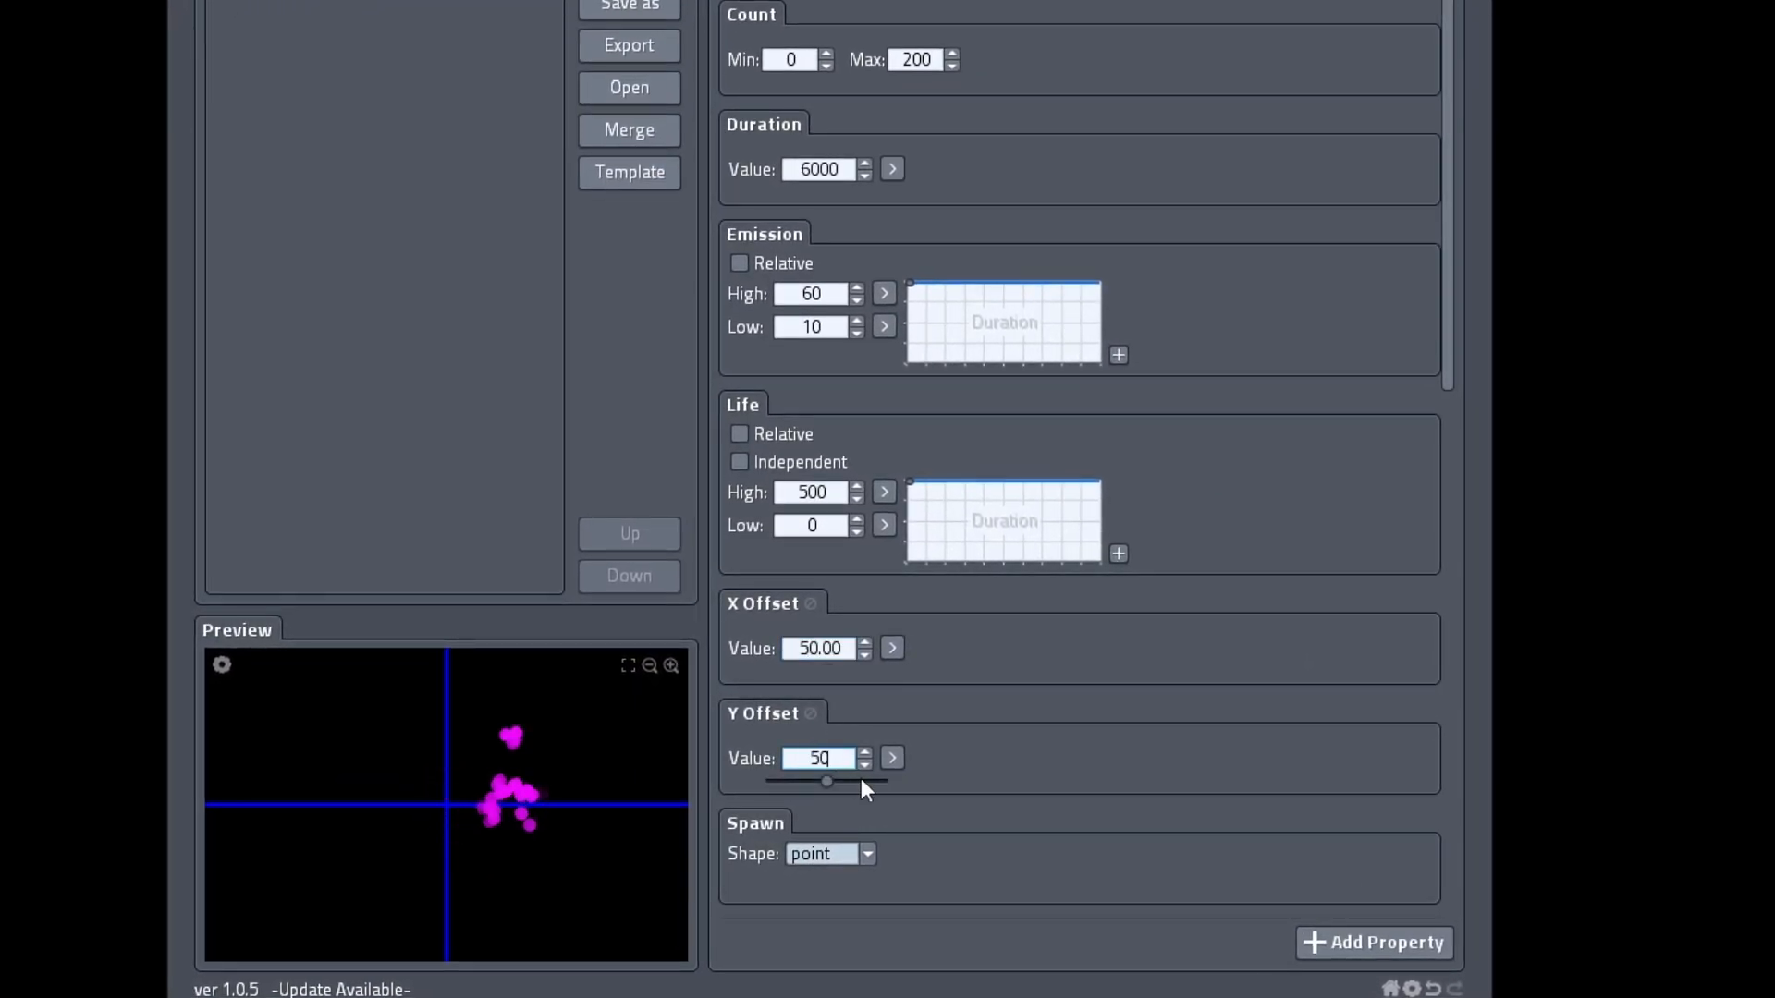
click(1051, 719)
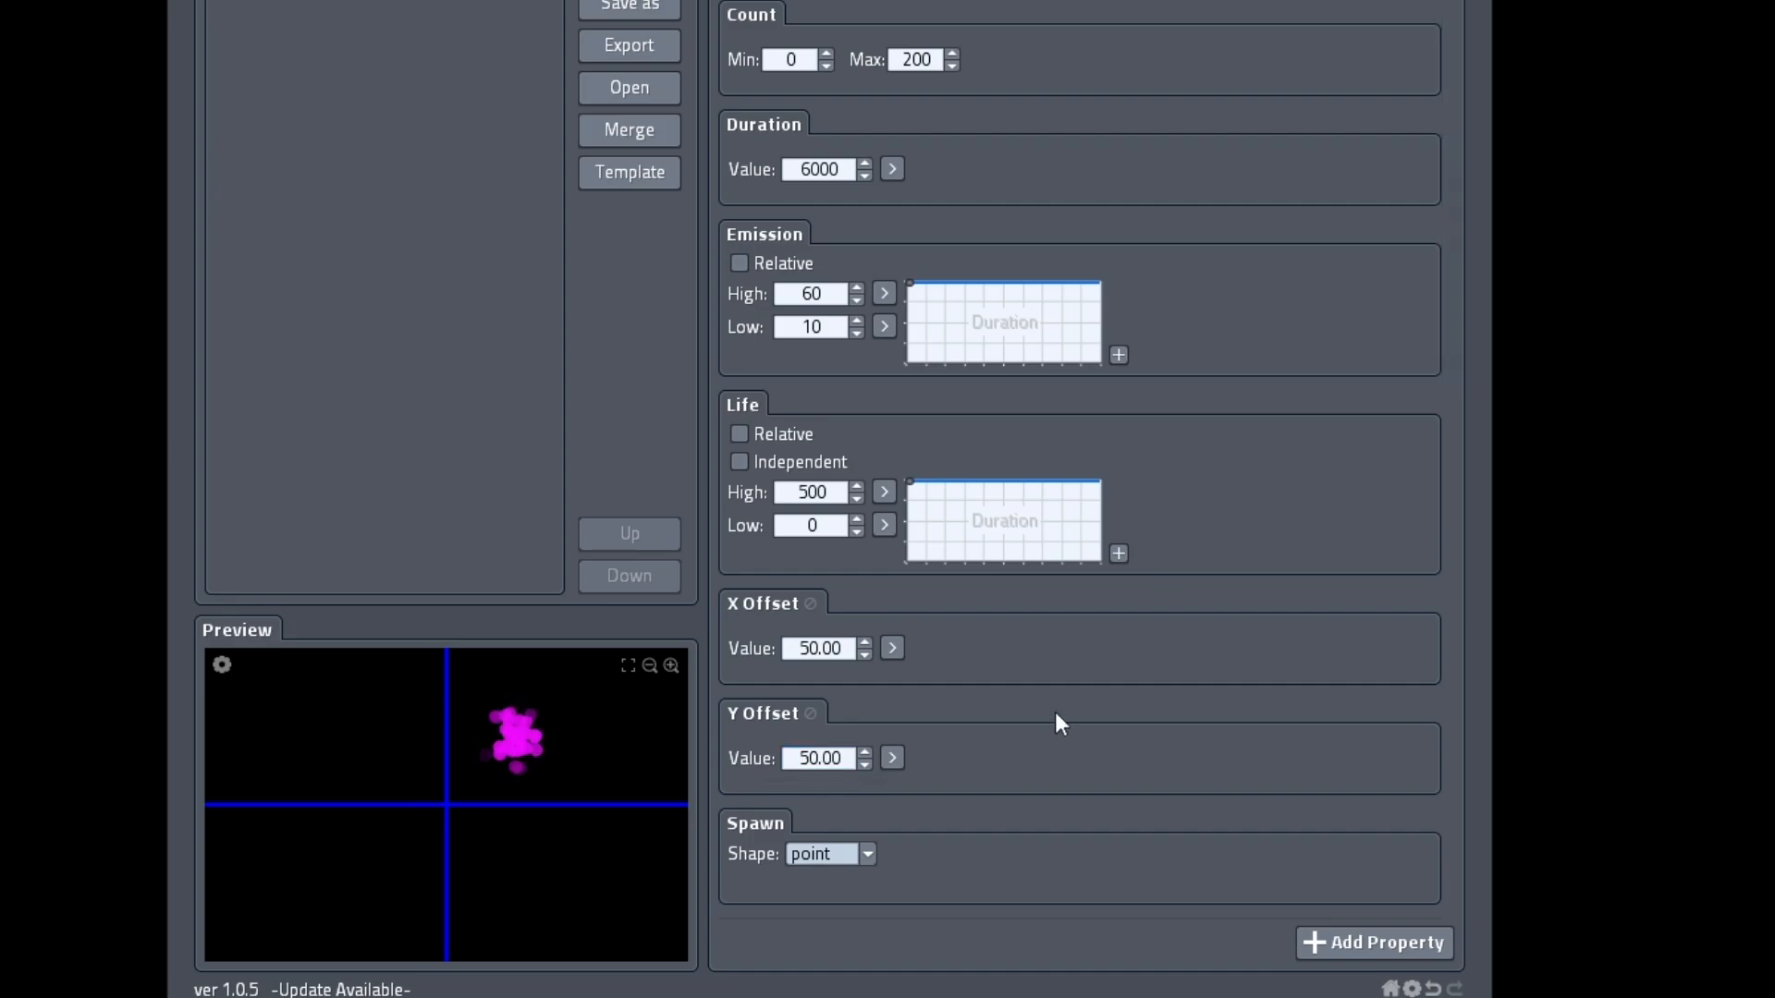
Expand the X Offset into a range from -50 to 50.
click(892, 649)
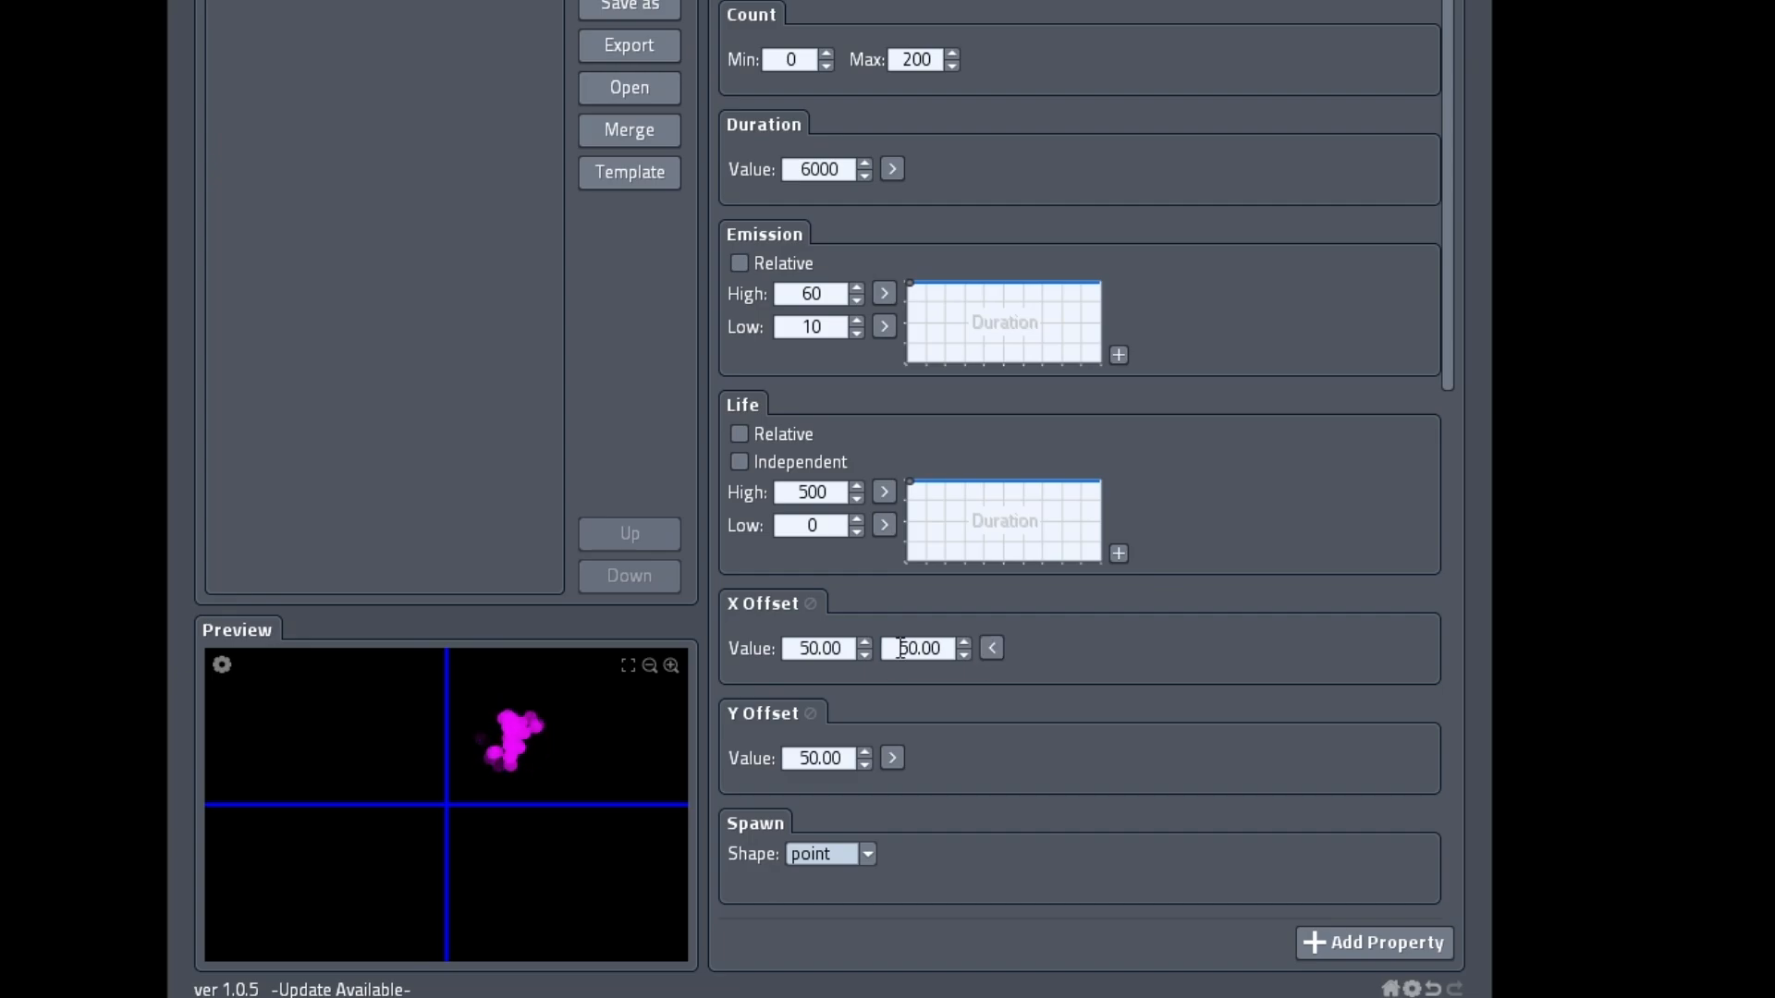
double_click(807, 648)
text(-50)
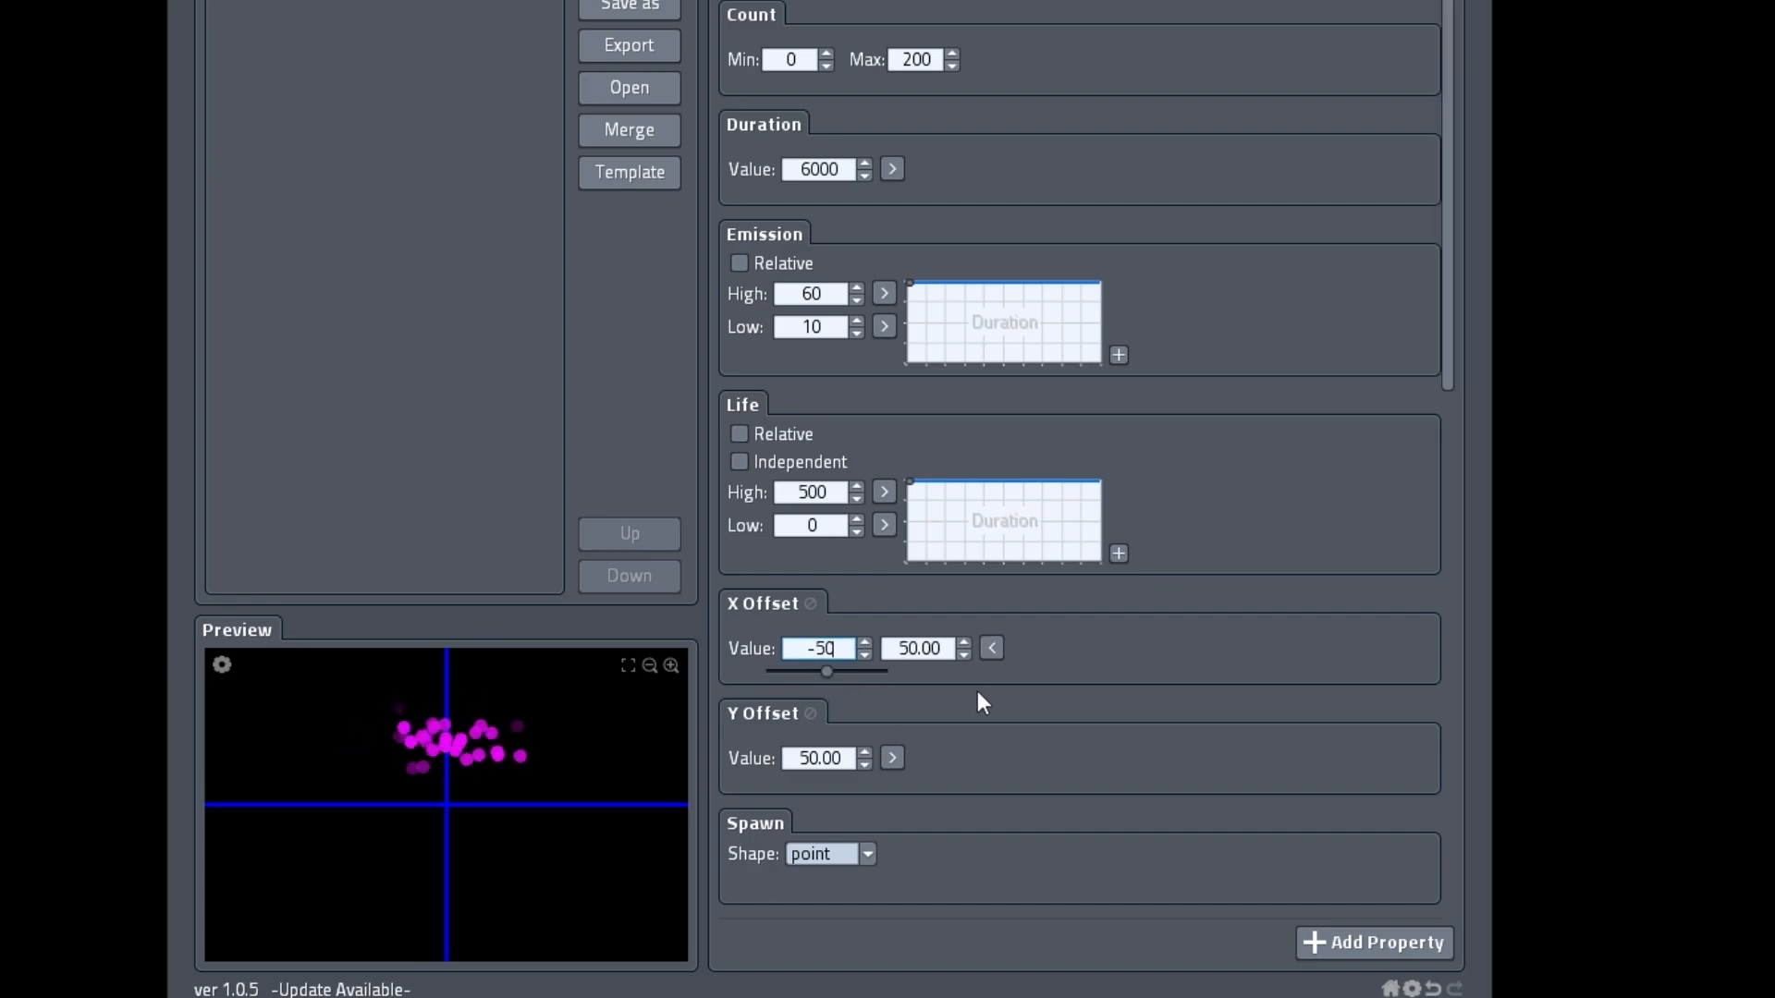
key(Return)
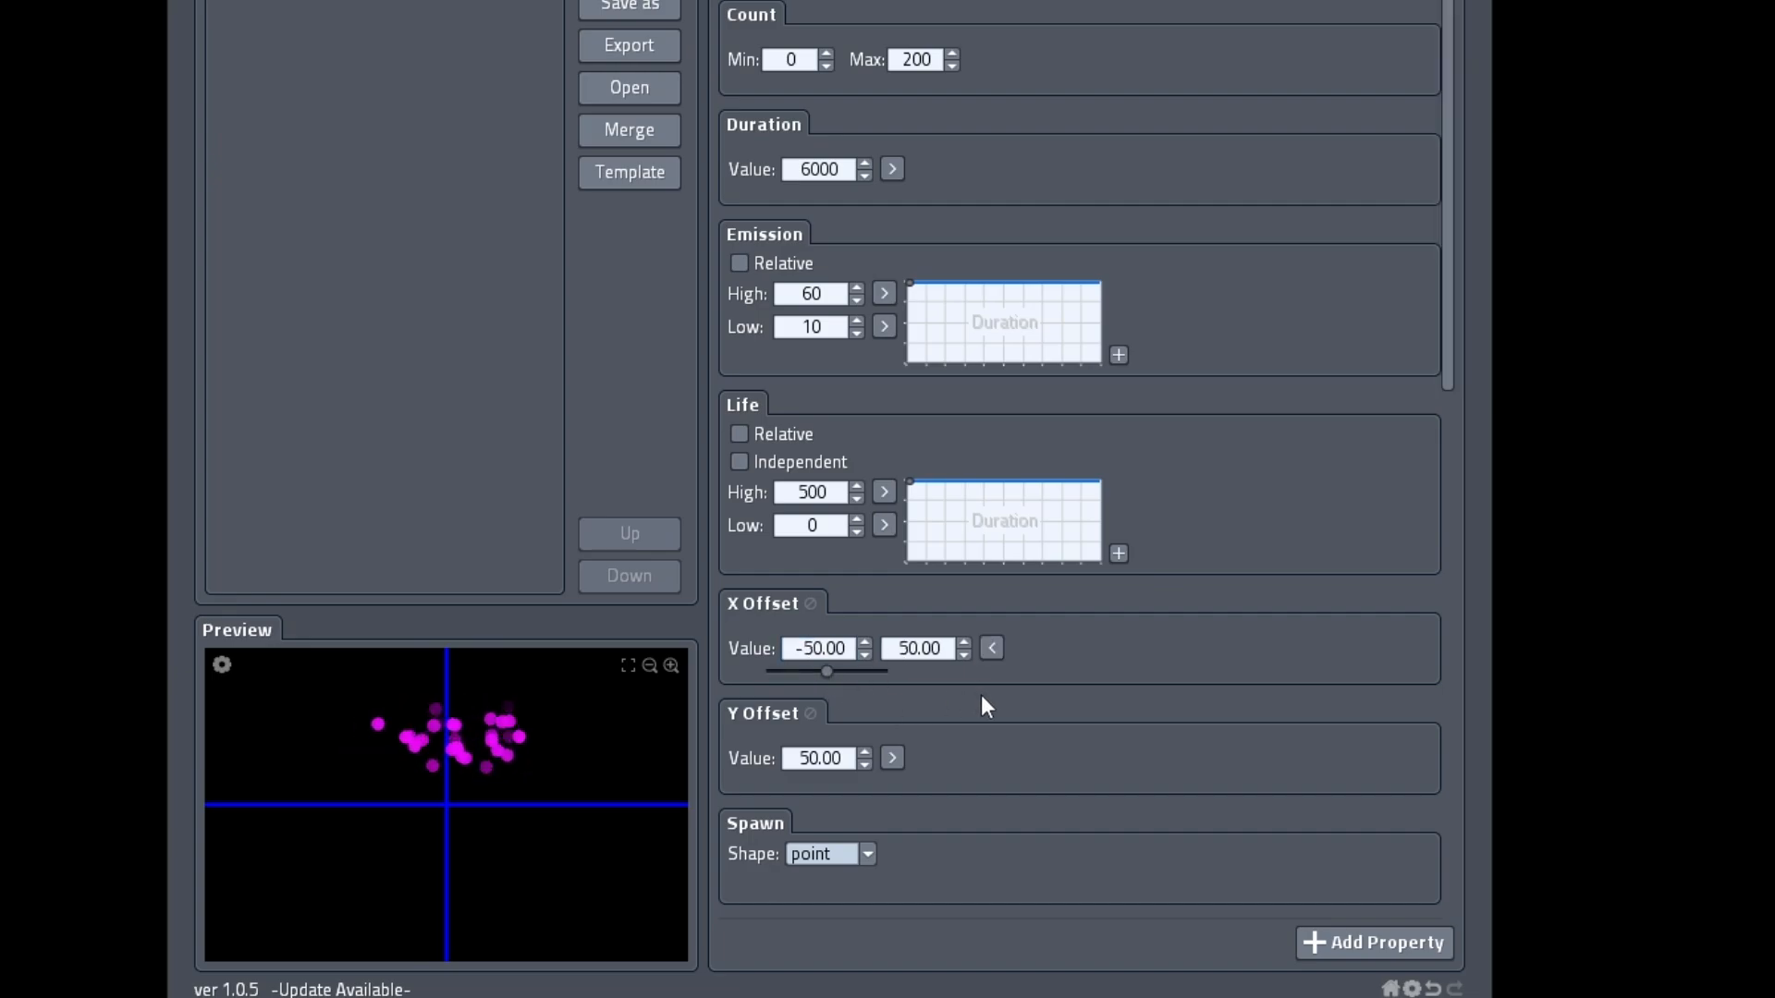
Expand the Y Offset into a range from -50 to 50.
click(892, 758)
double_click(826, 758)
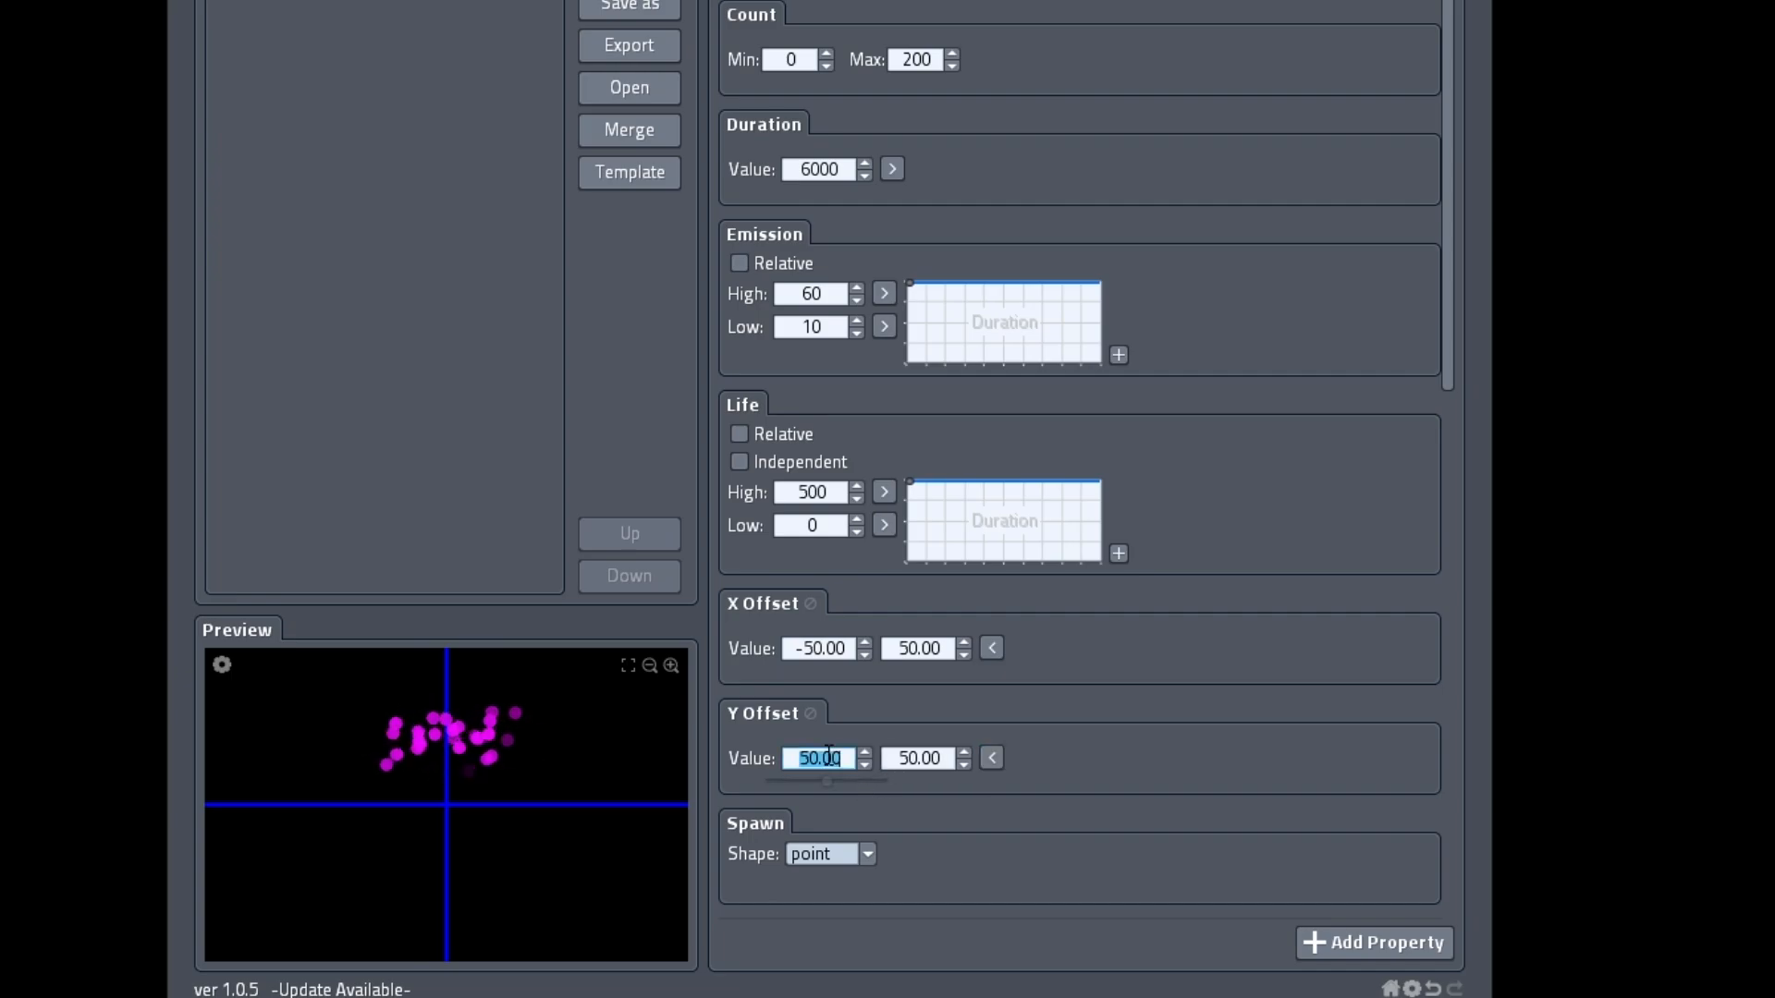
text(-50)
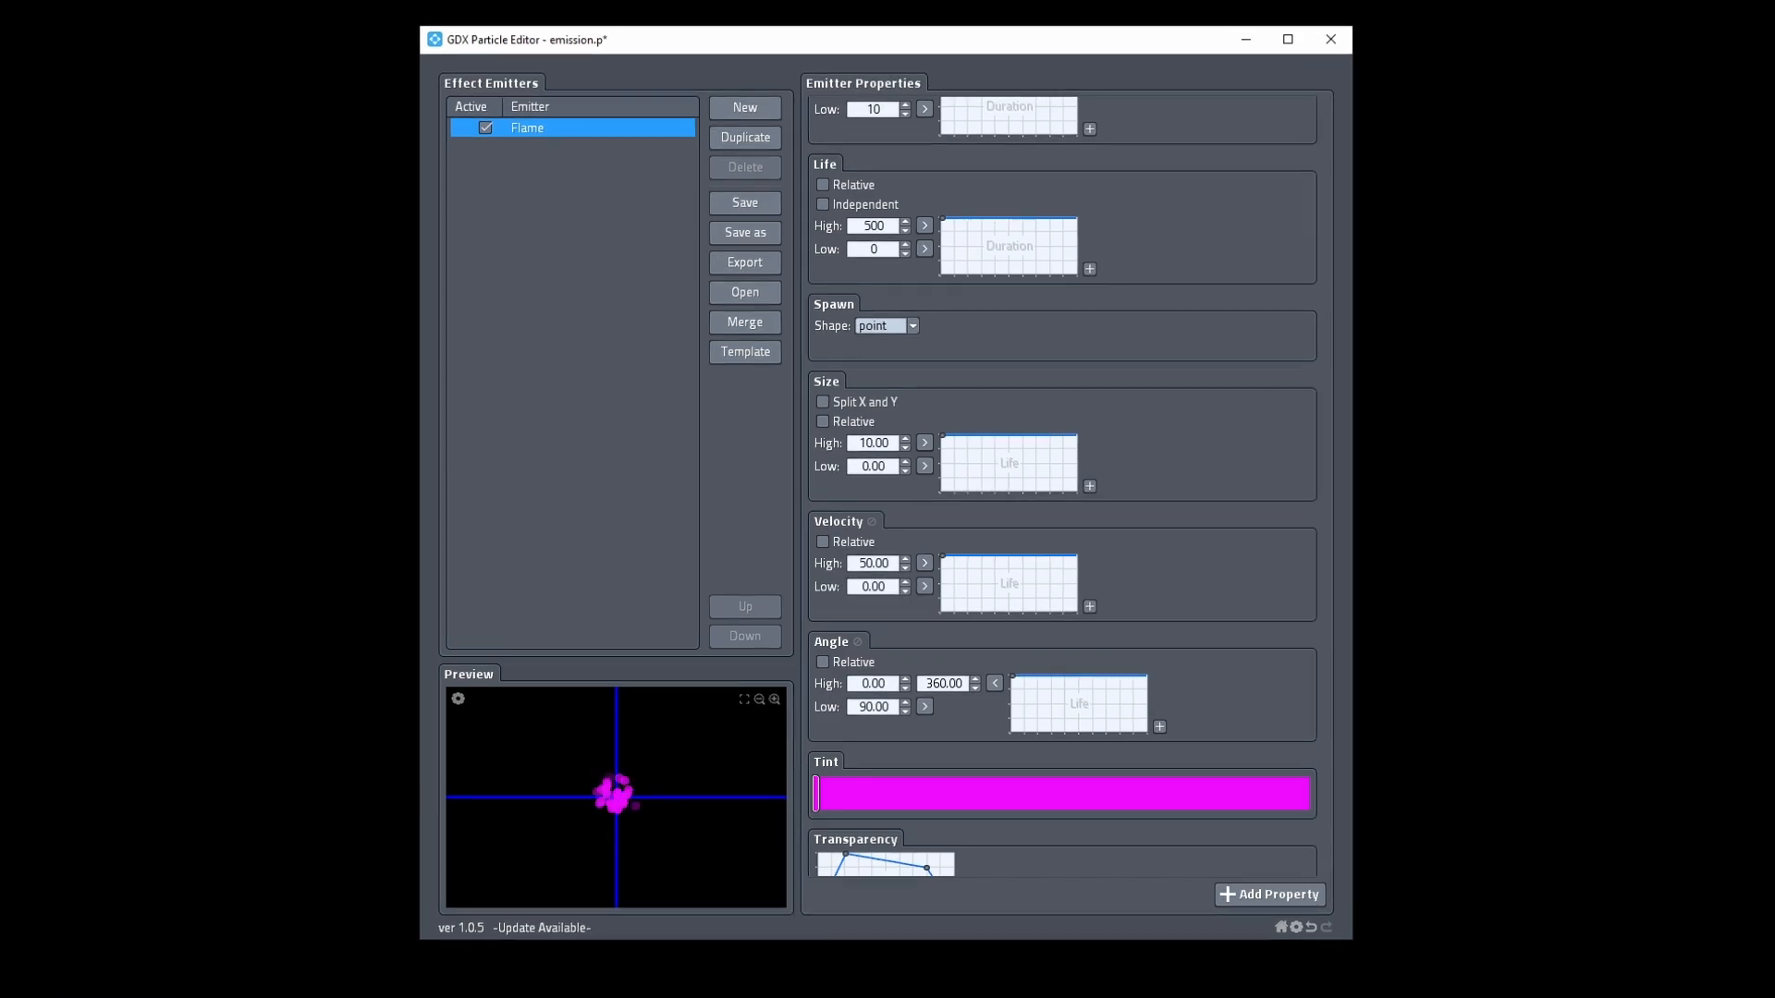
Set the emitter's Spawn shape to square, followed by ellipse.
click(845, 209)
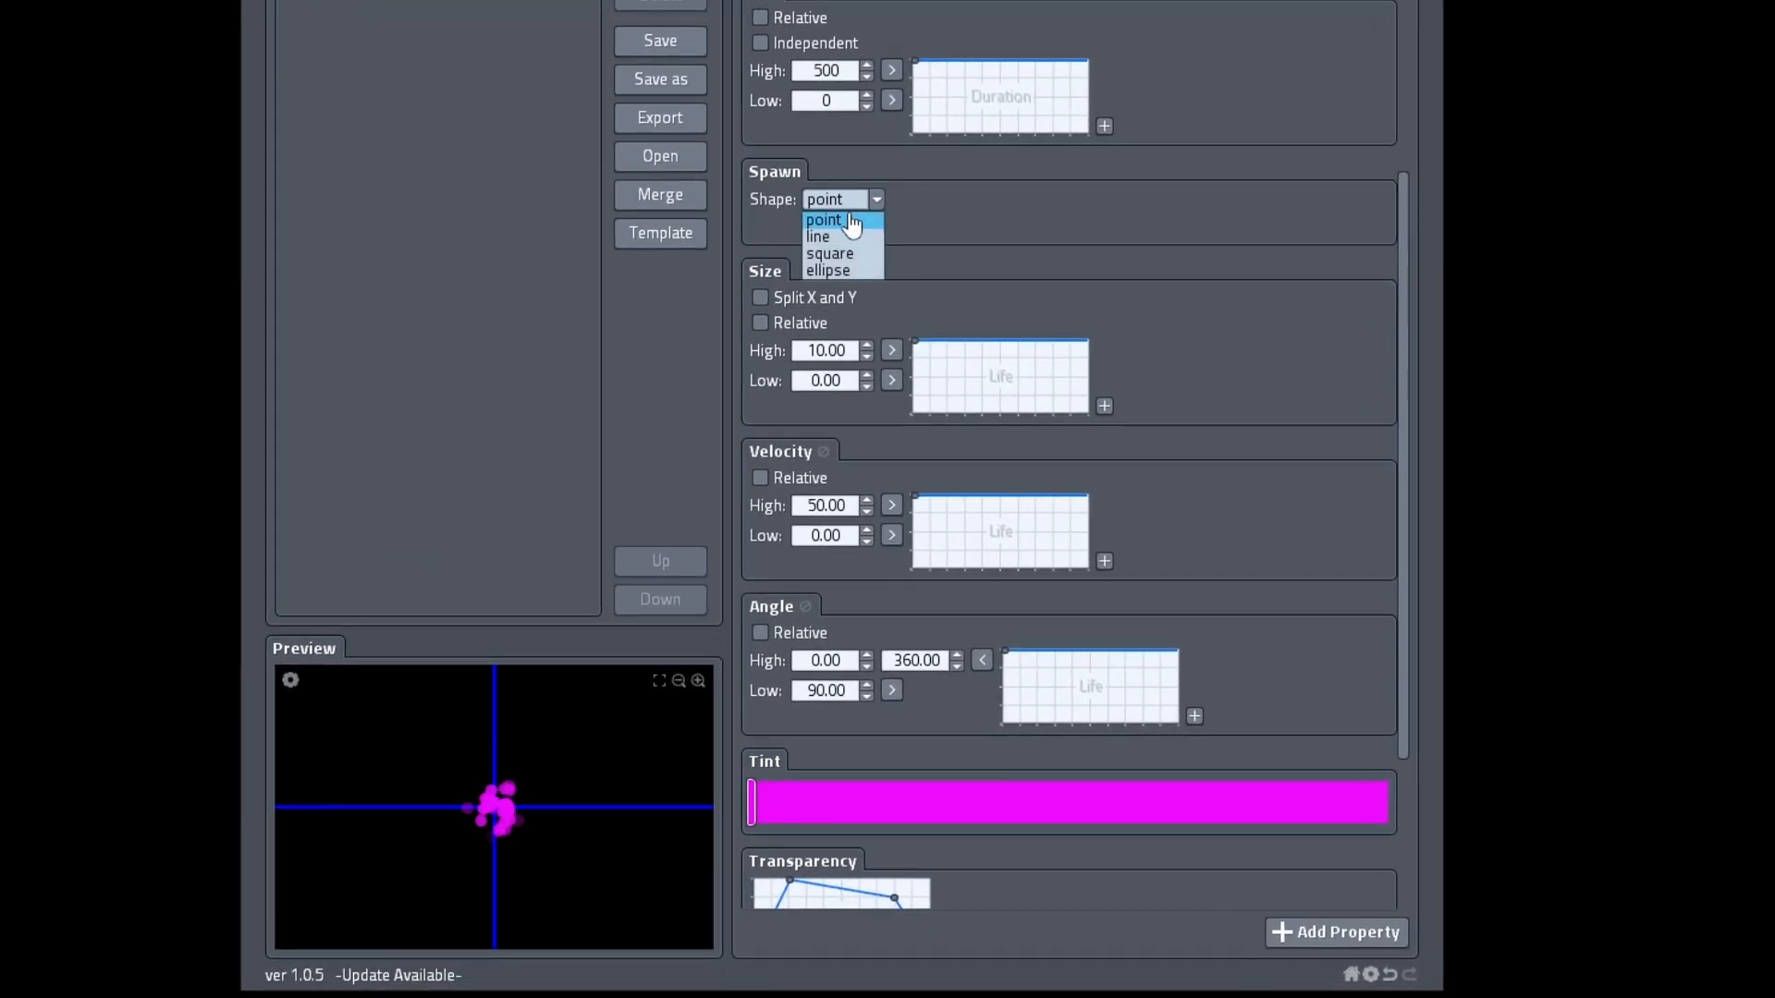
click(857, 263)
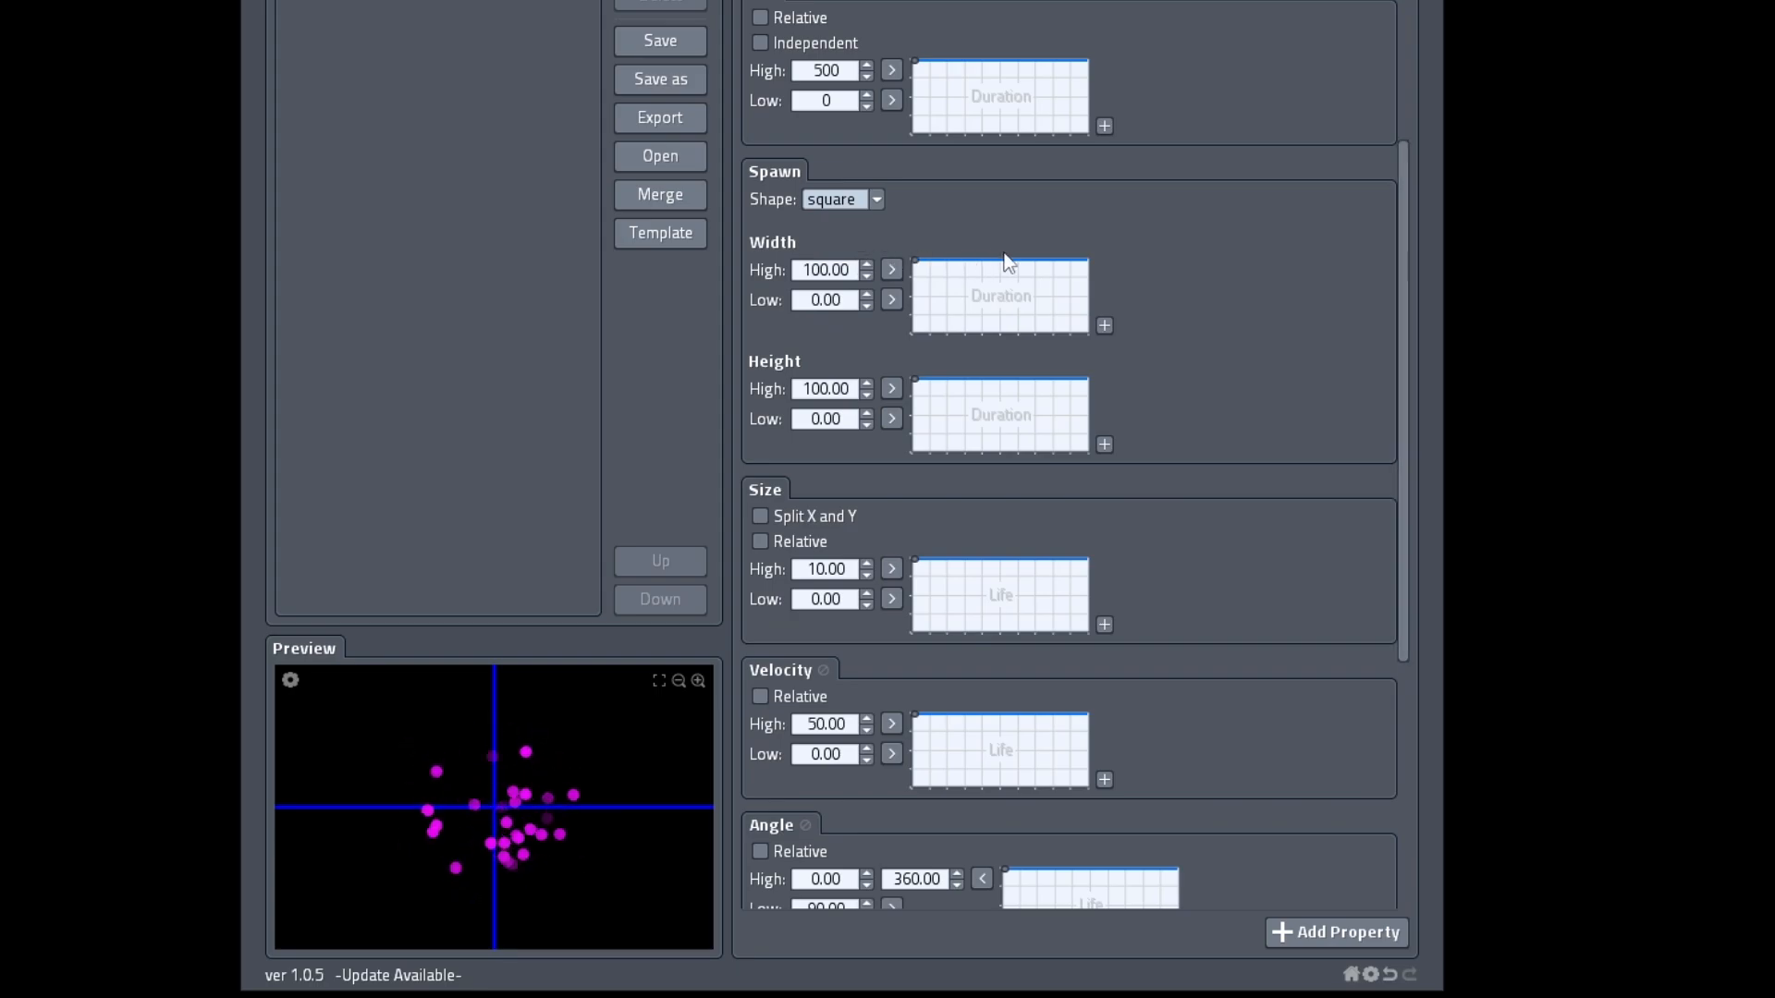
click(874, 205)
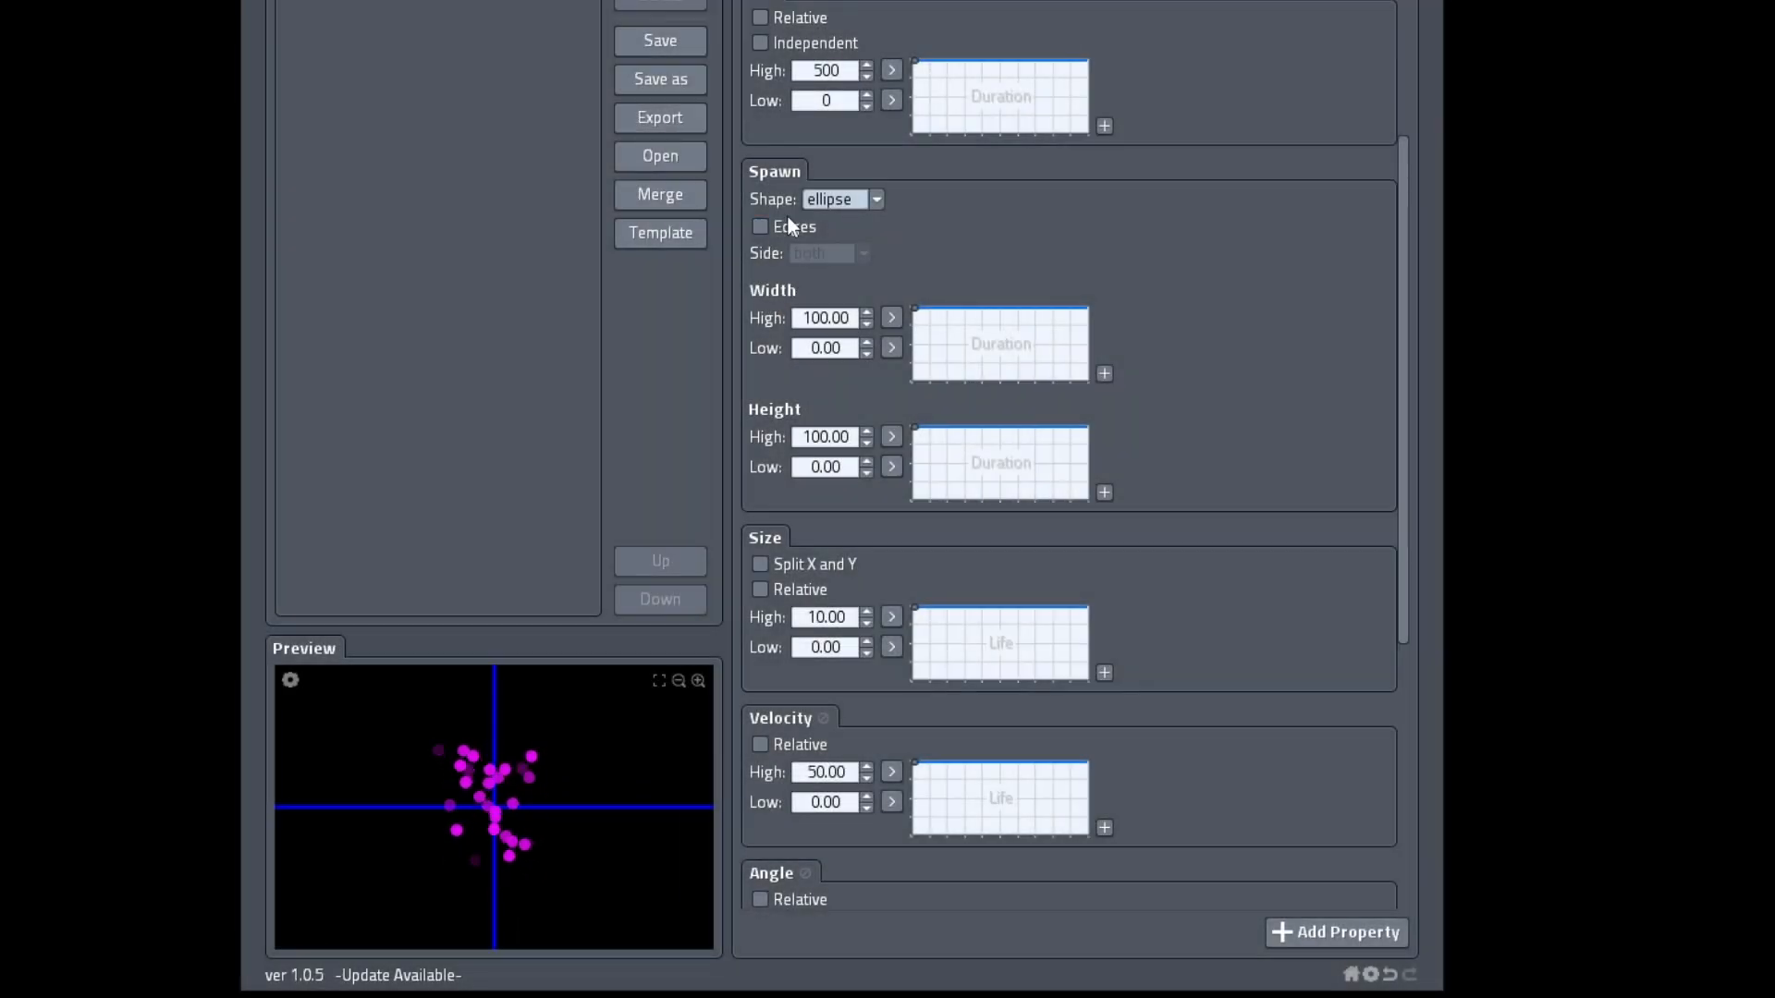
Restrict the ellipse spawn to its edges and set its Side to top, followed by bottom.
click(761, 227)
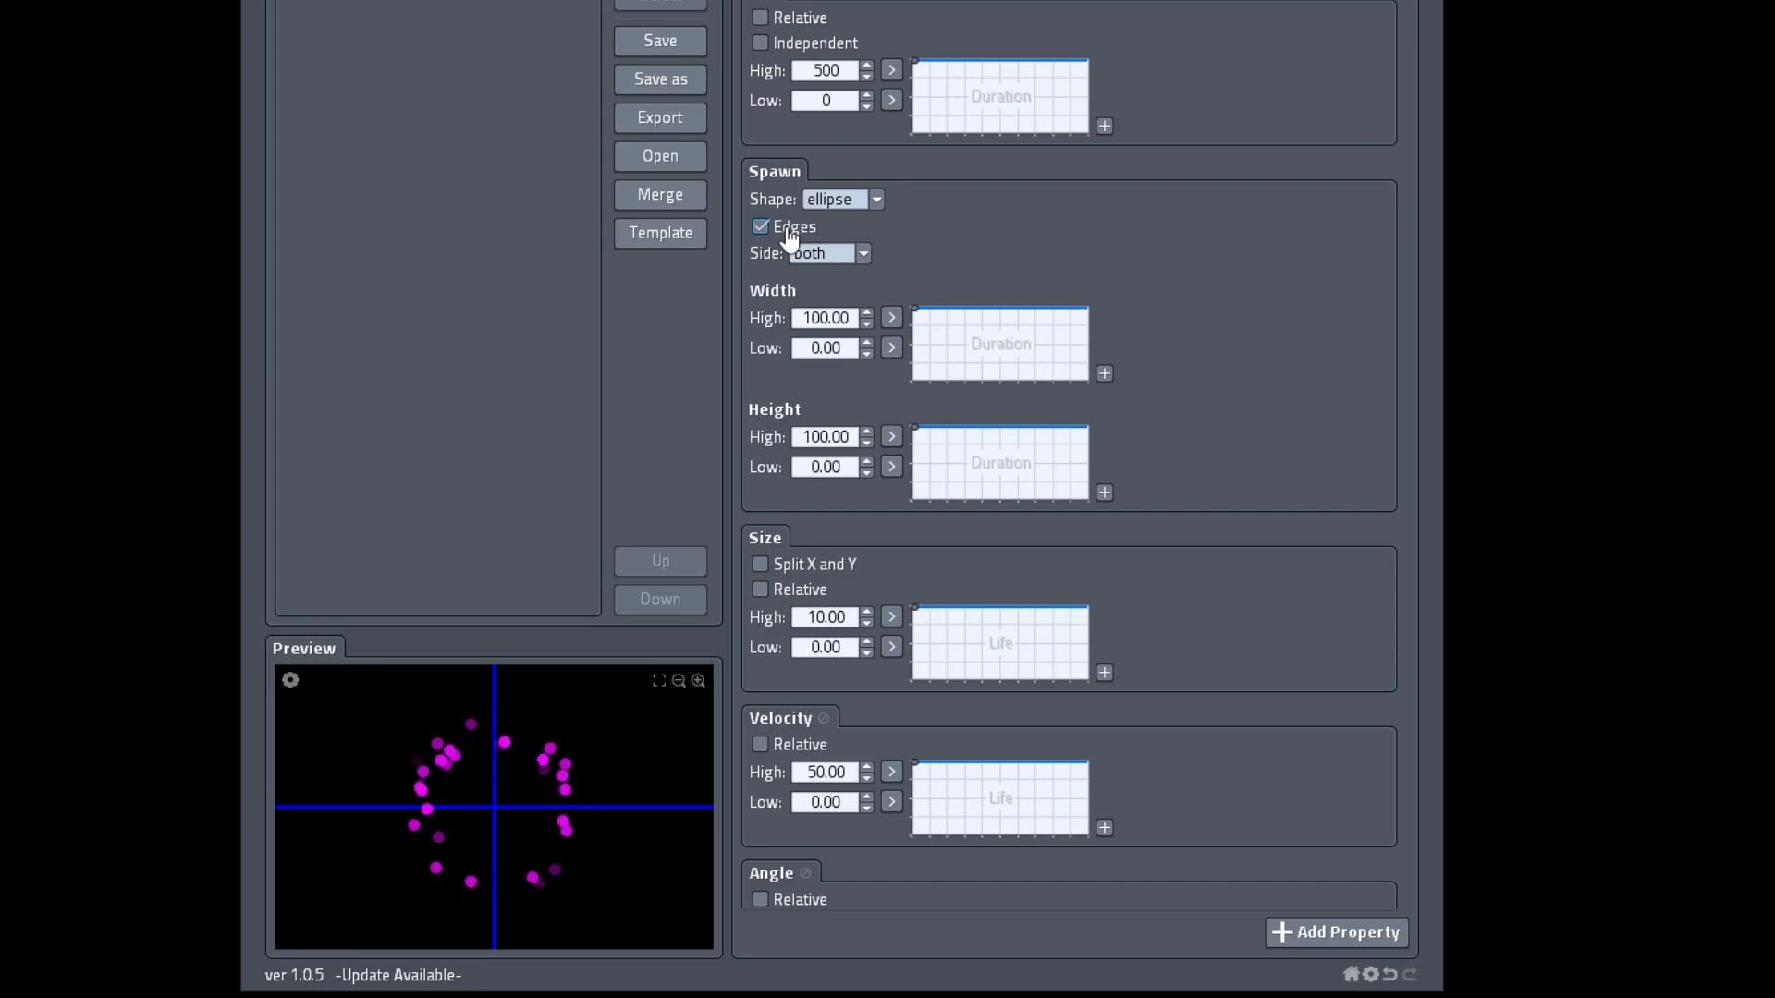
click(851, 253)
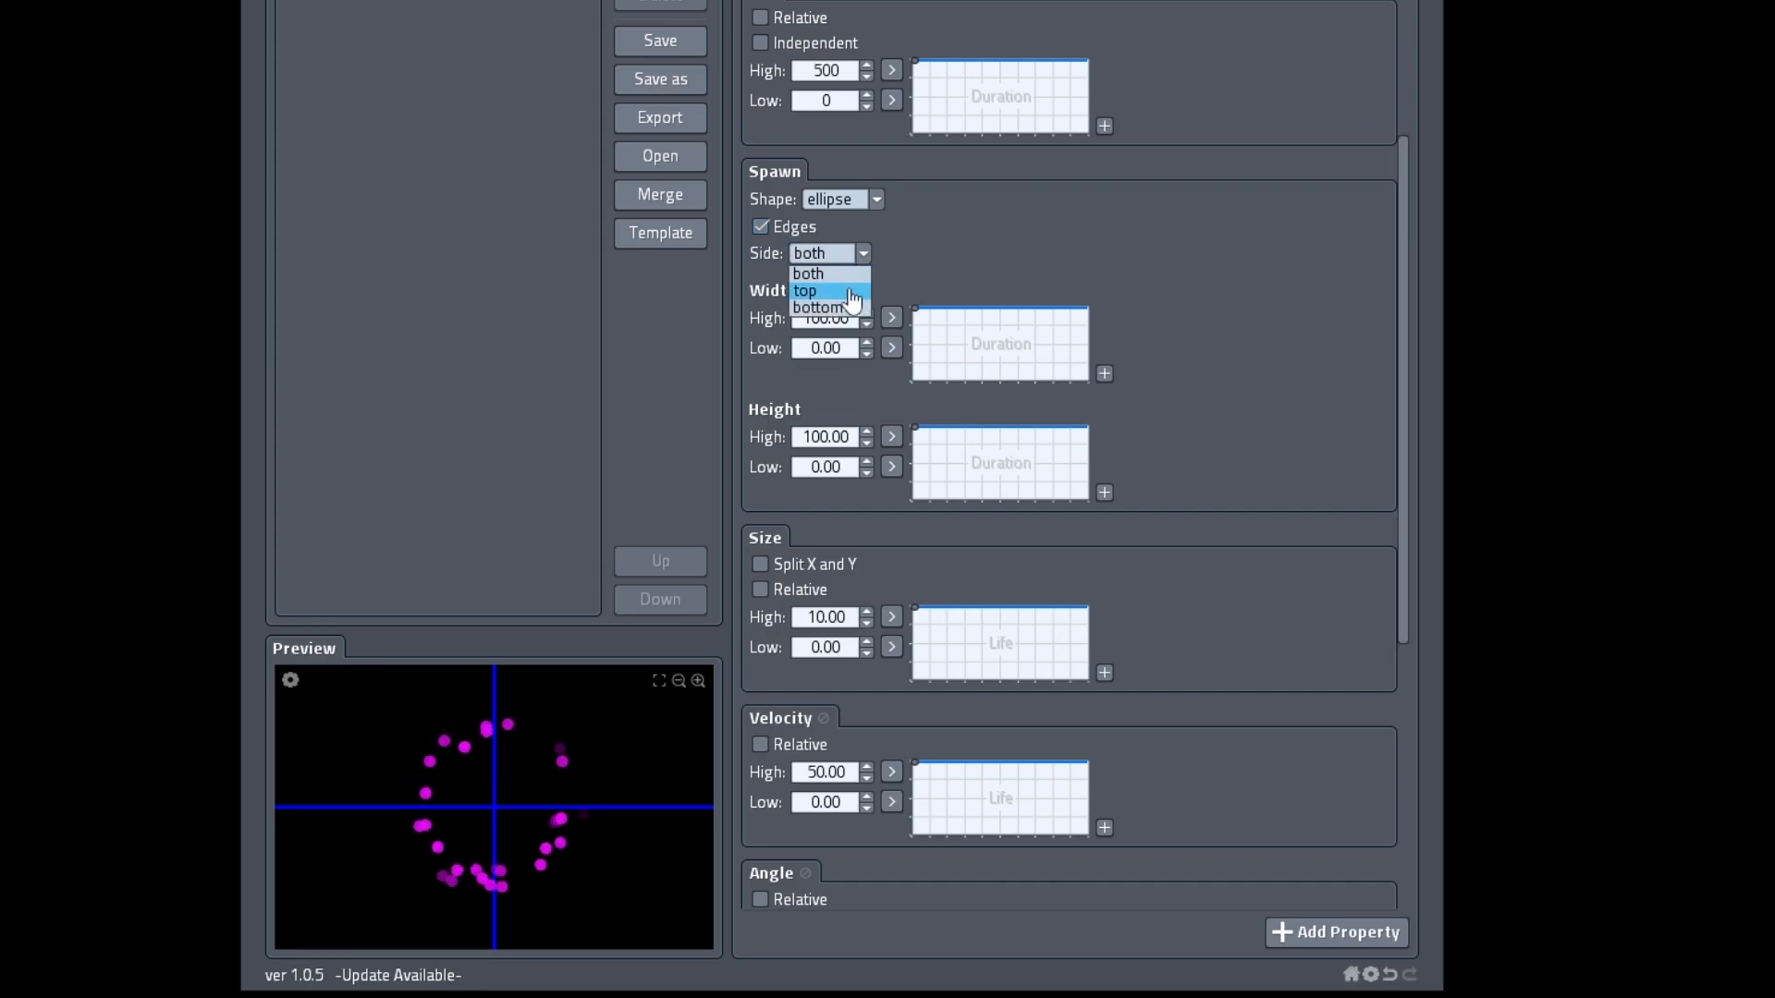
click(850, 294)
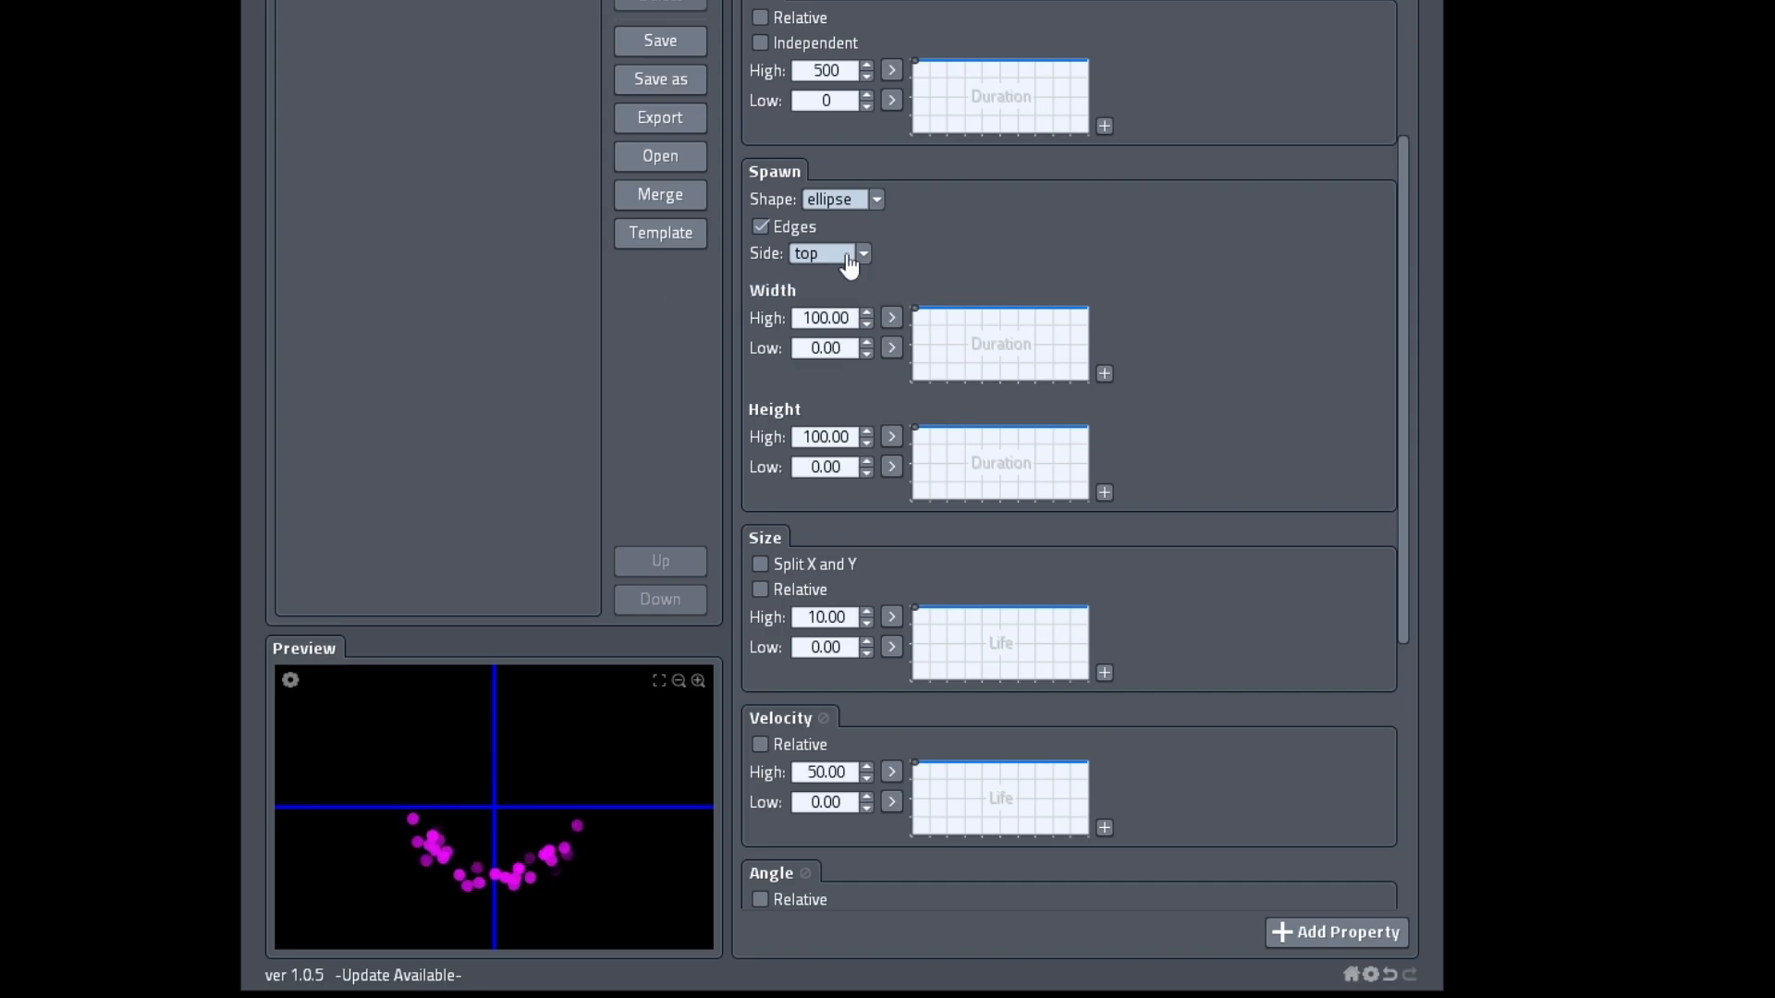
click(848, 259)
click(843, 307)
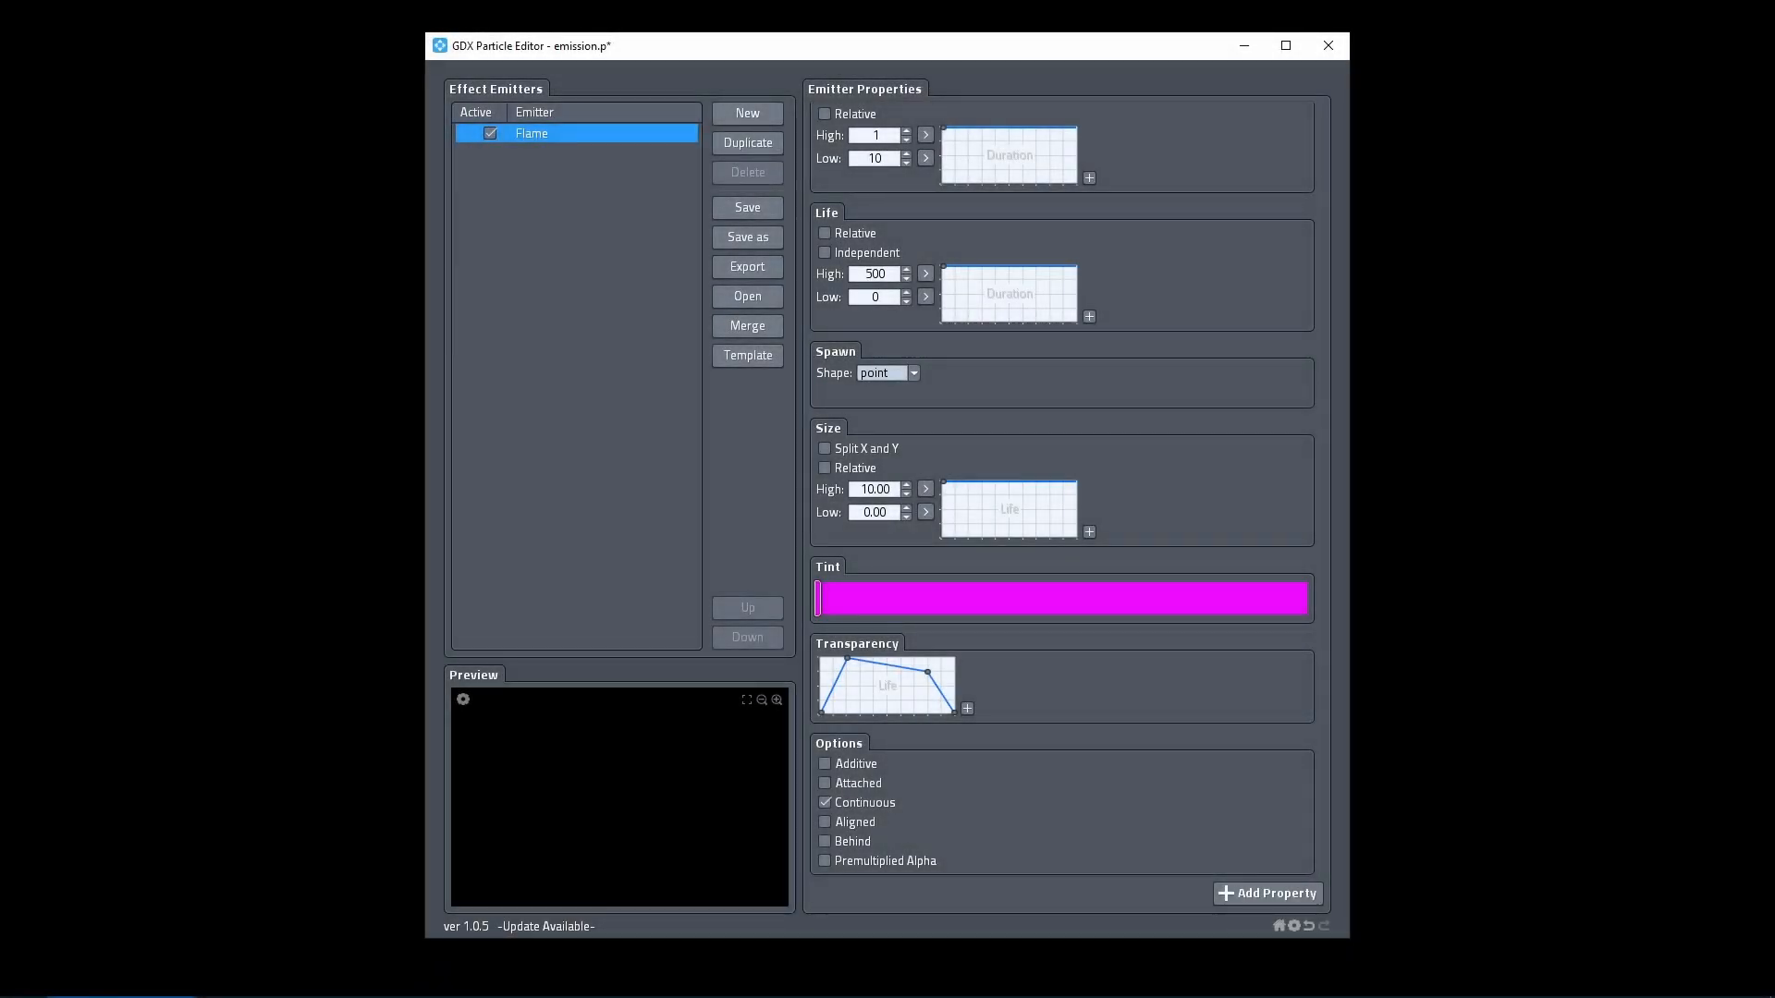
Set the emitter's Size High value to 60.
click(877, 489)
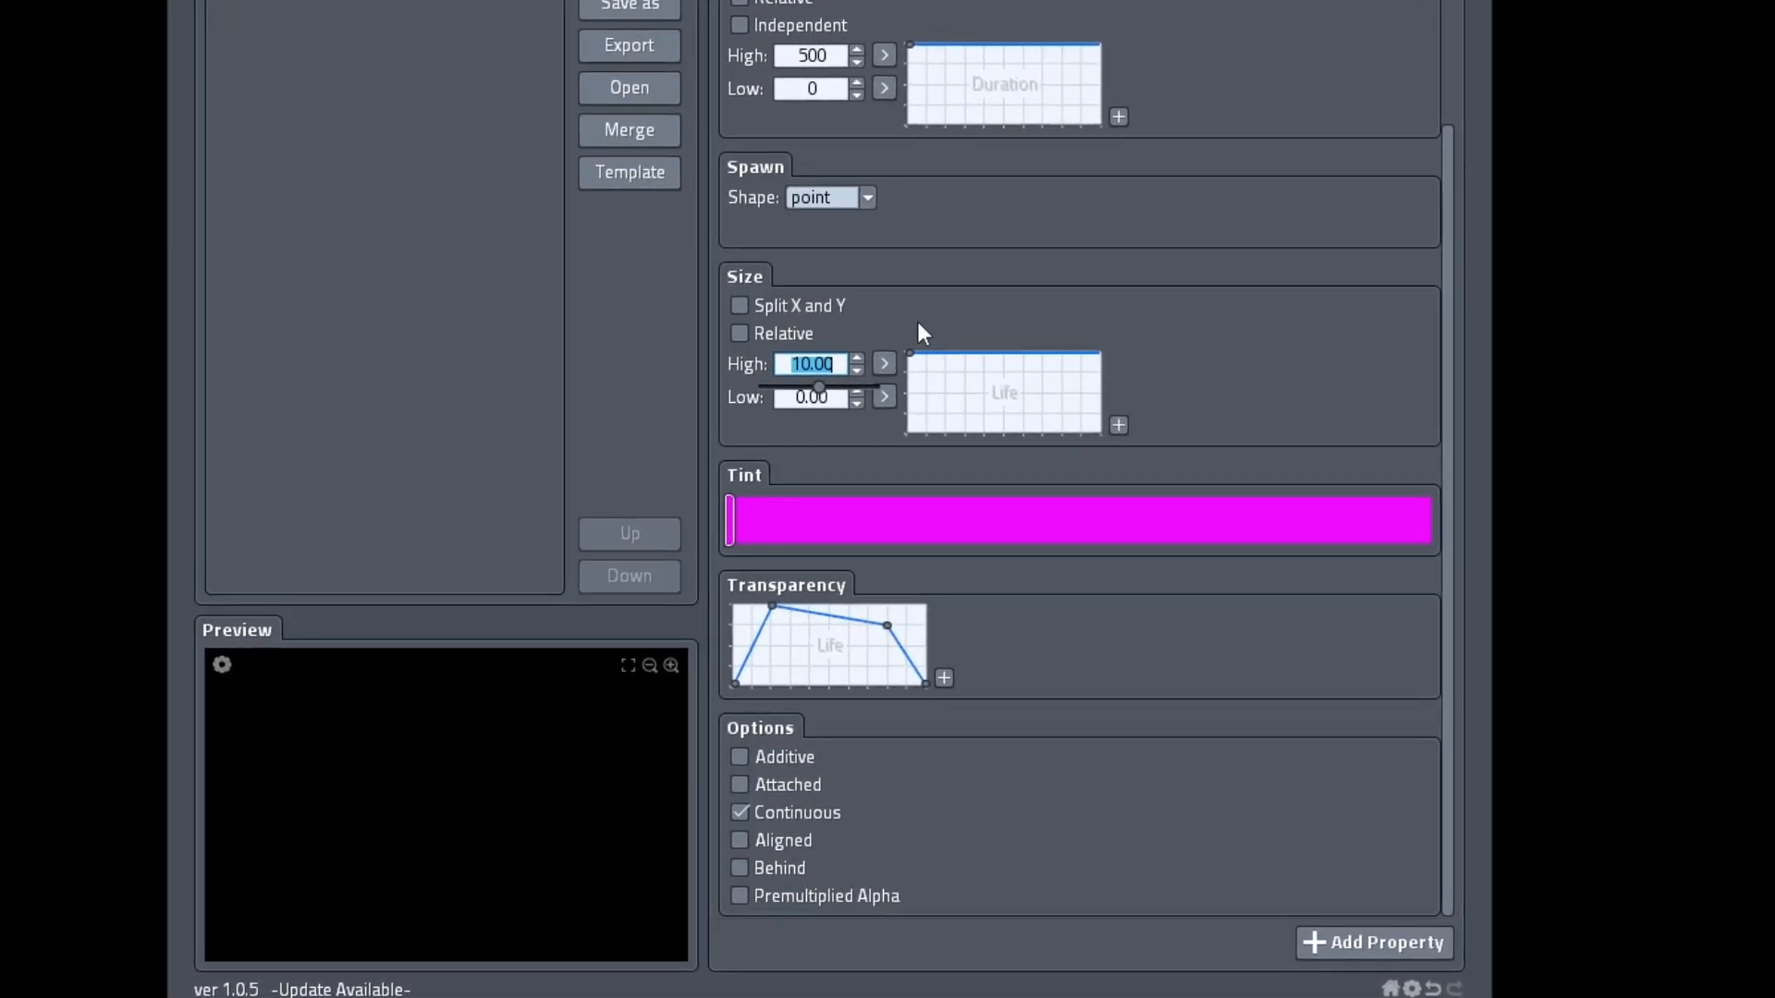
text(60)
key(Return)
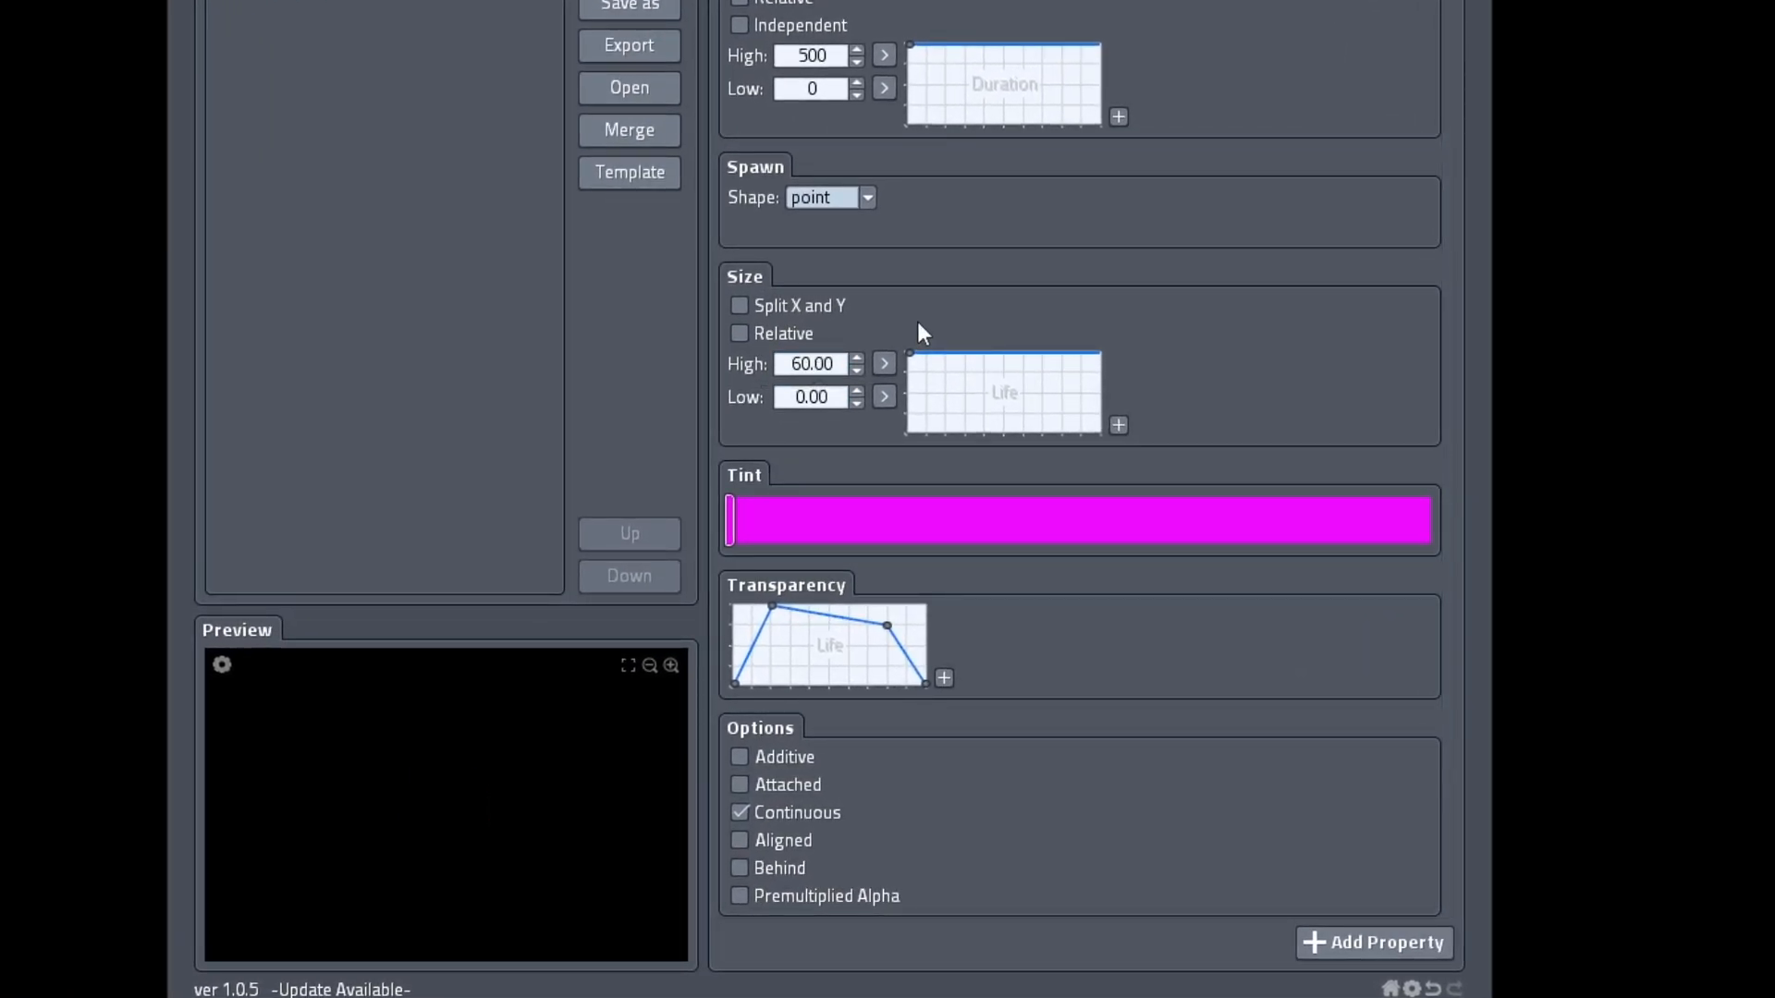
Split the Size into X and Y and set the Y Size High value to 30.
click(795, 311)
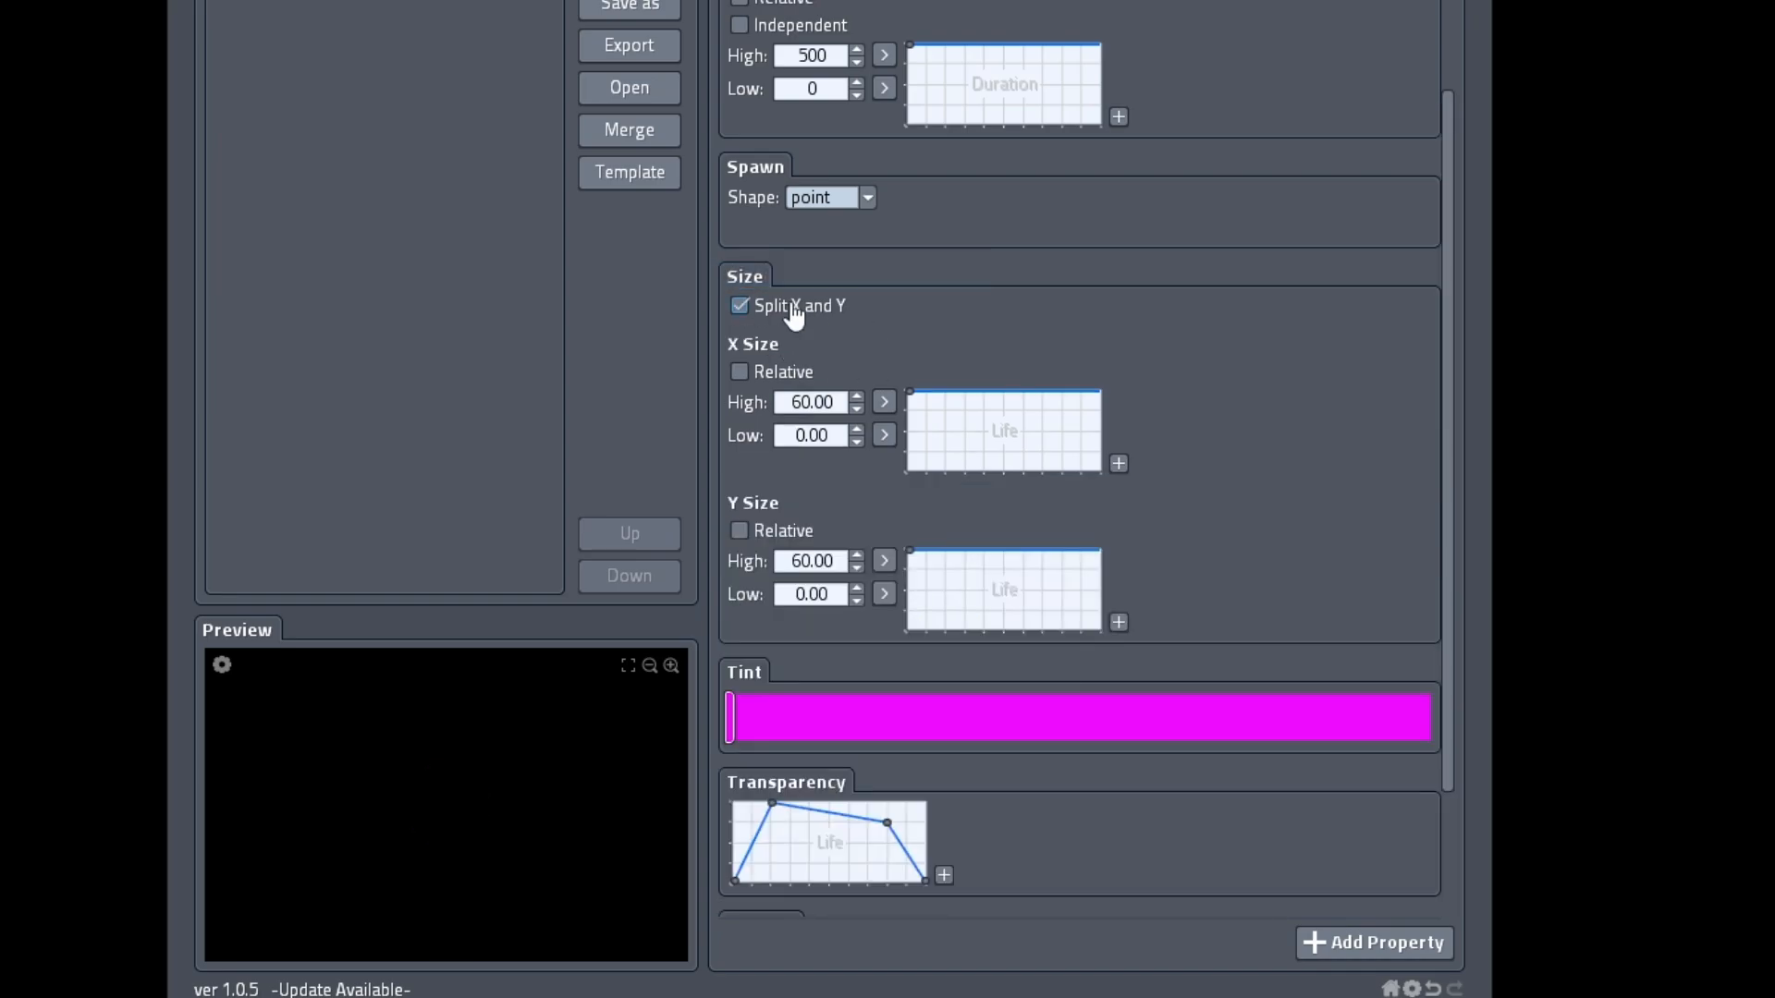
click(839, 563)
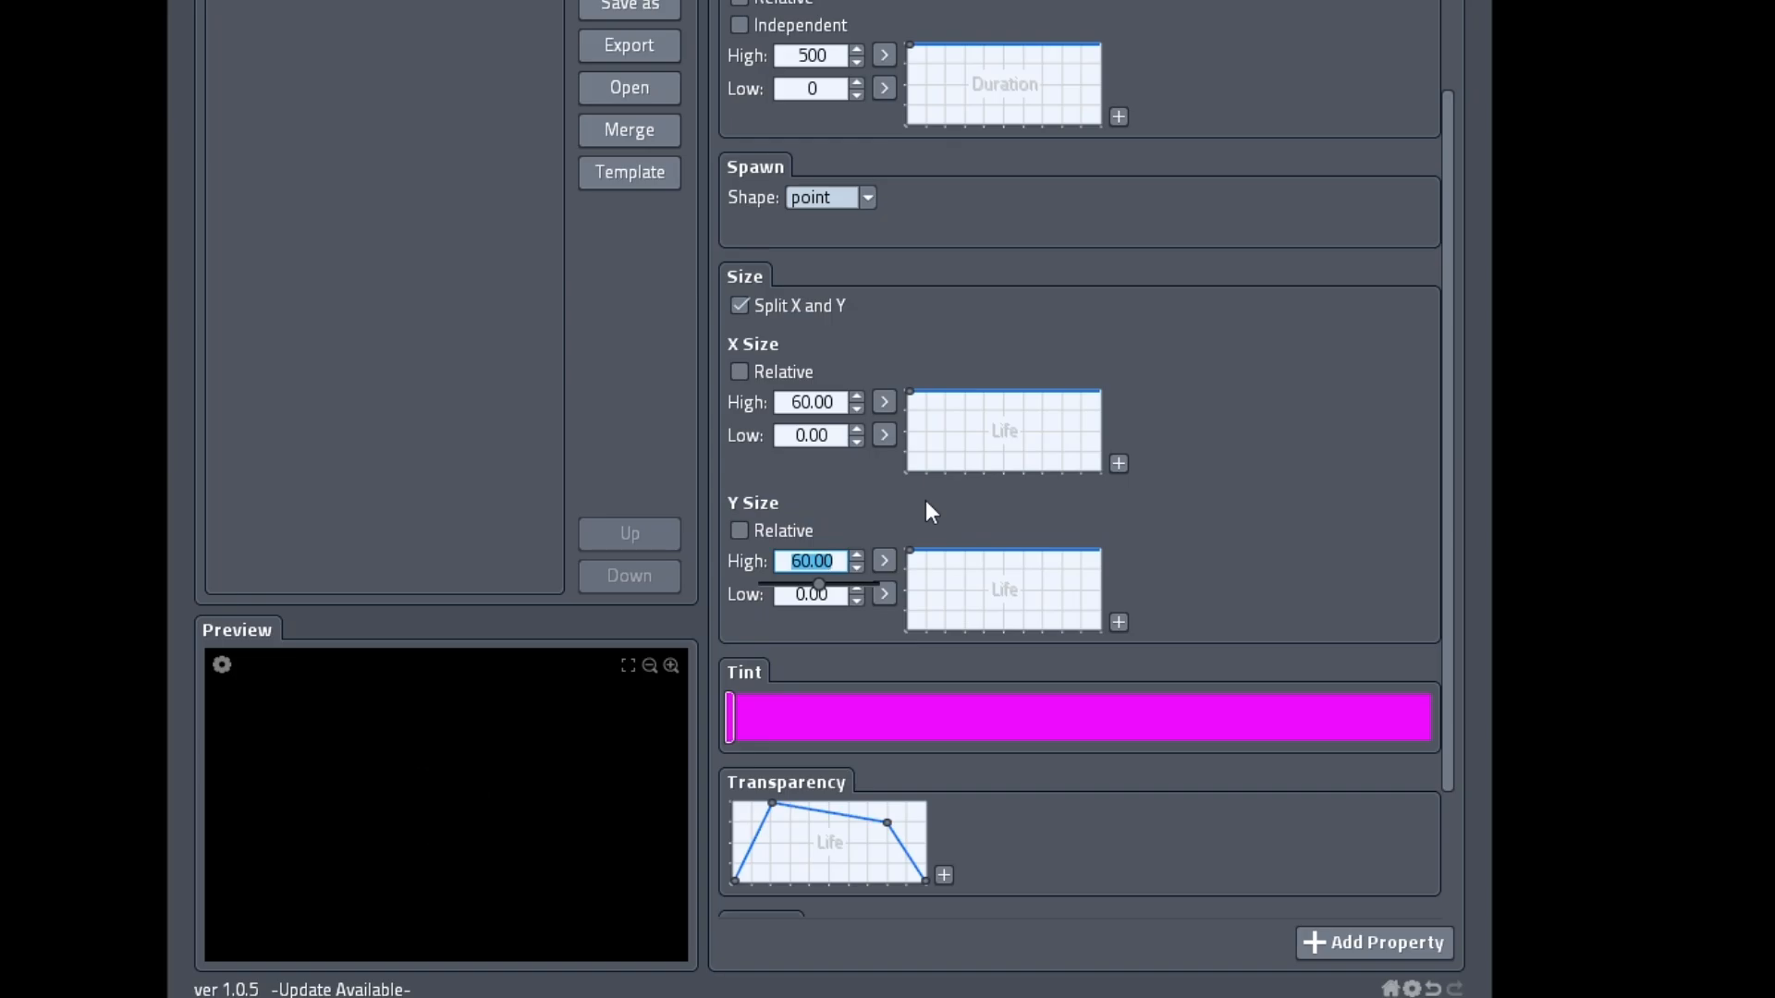
text(30)
key(Return)
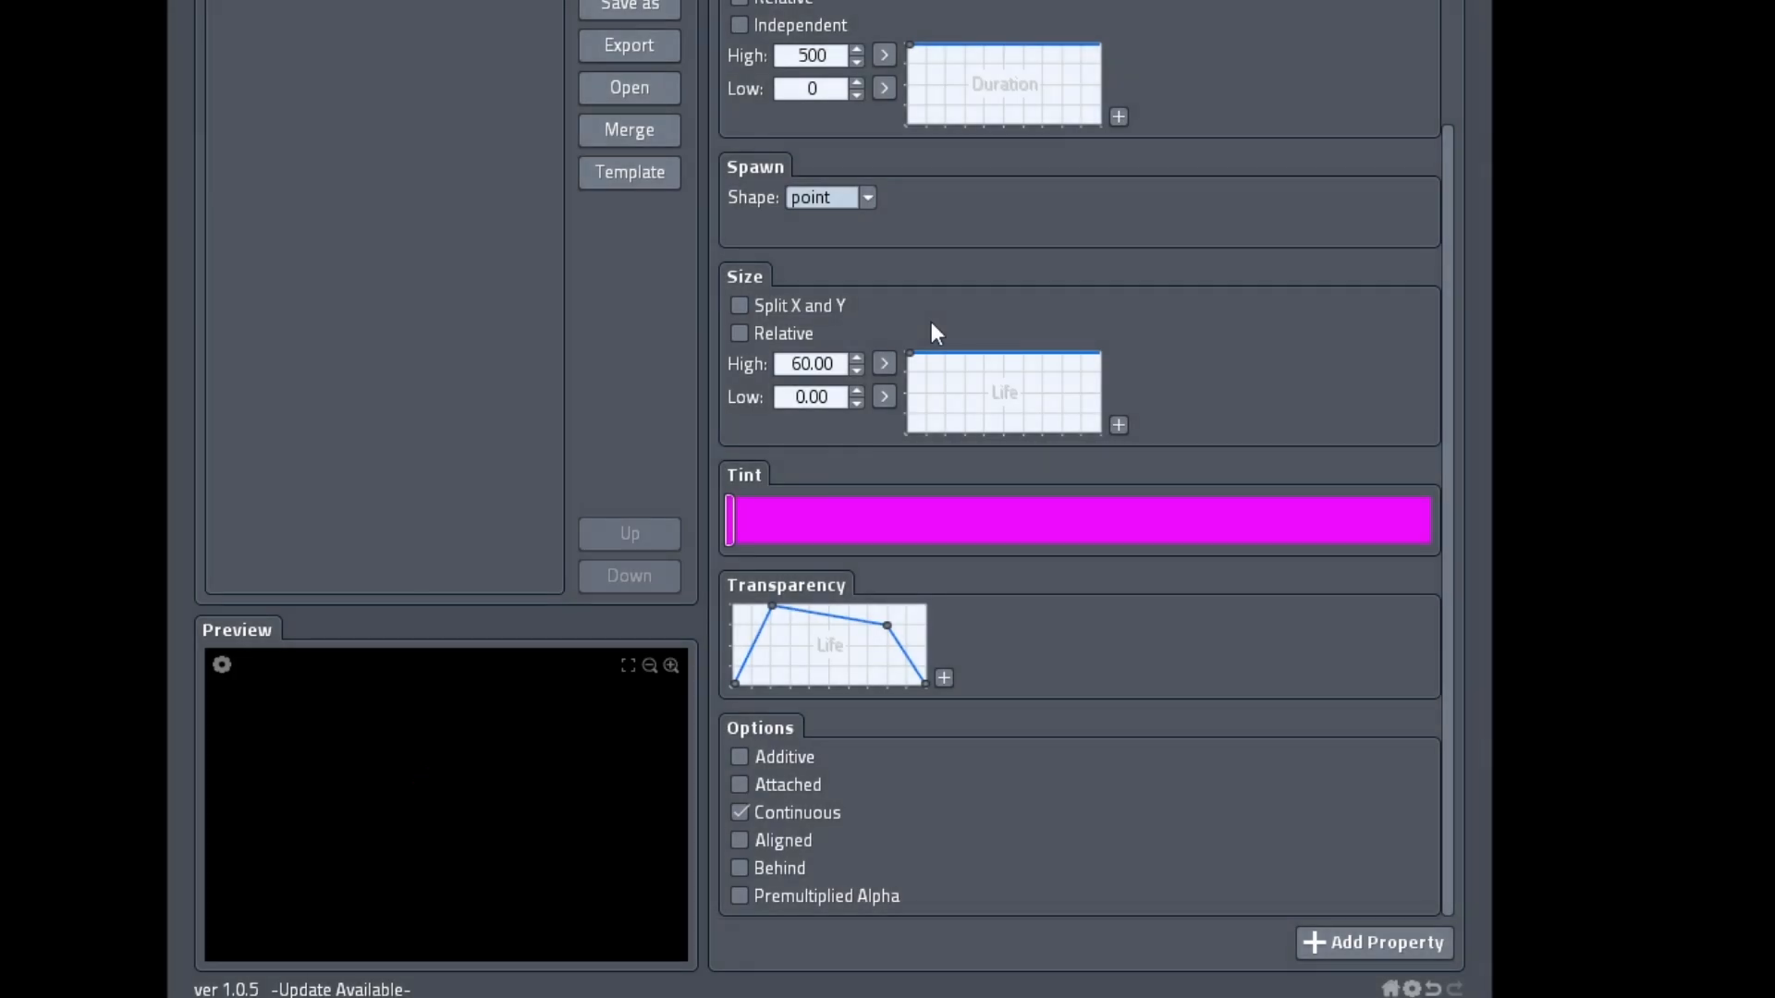
Set the Size Low value to 60 and shape its Life graph into a straight ramp from minimum to maximum.
click(816, 394)
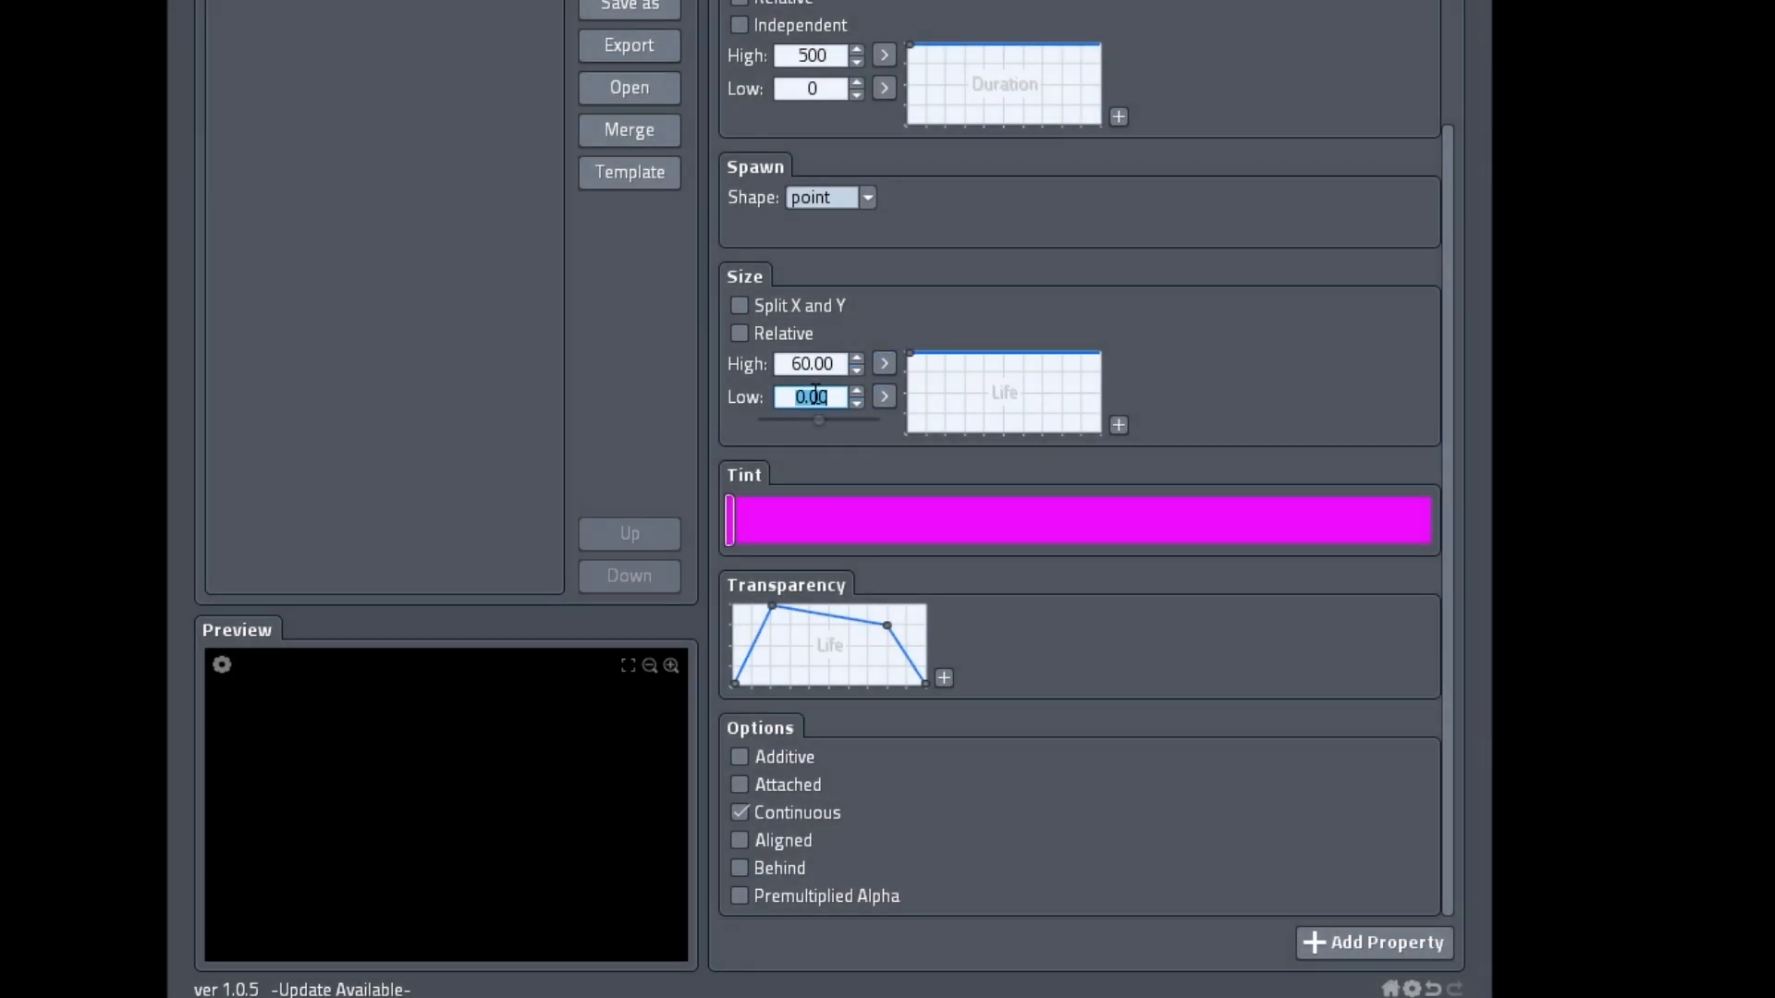
key(Return)
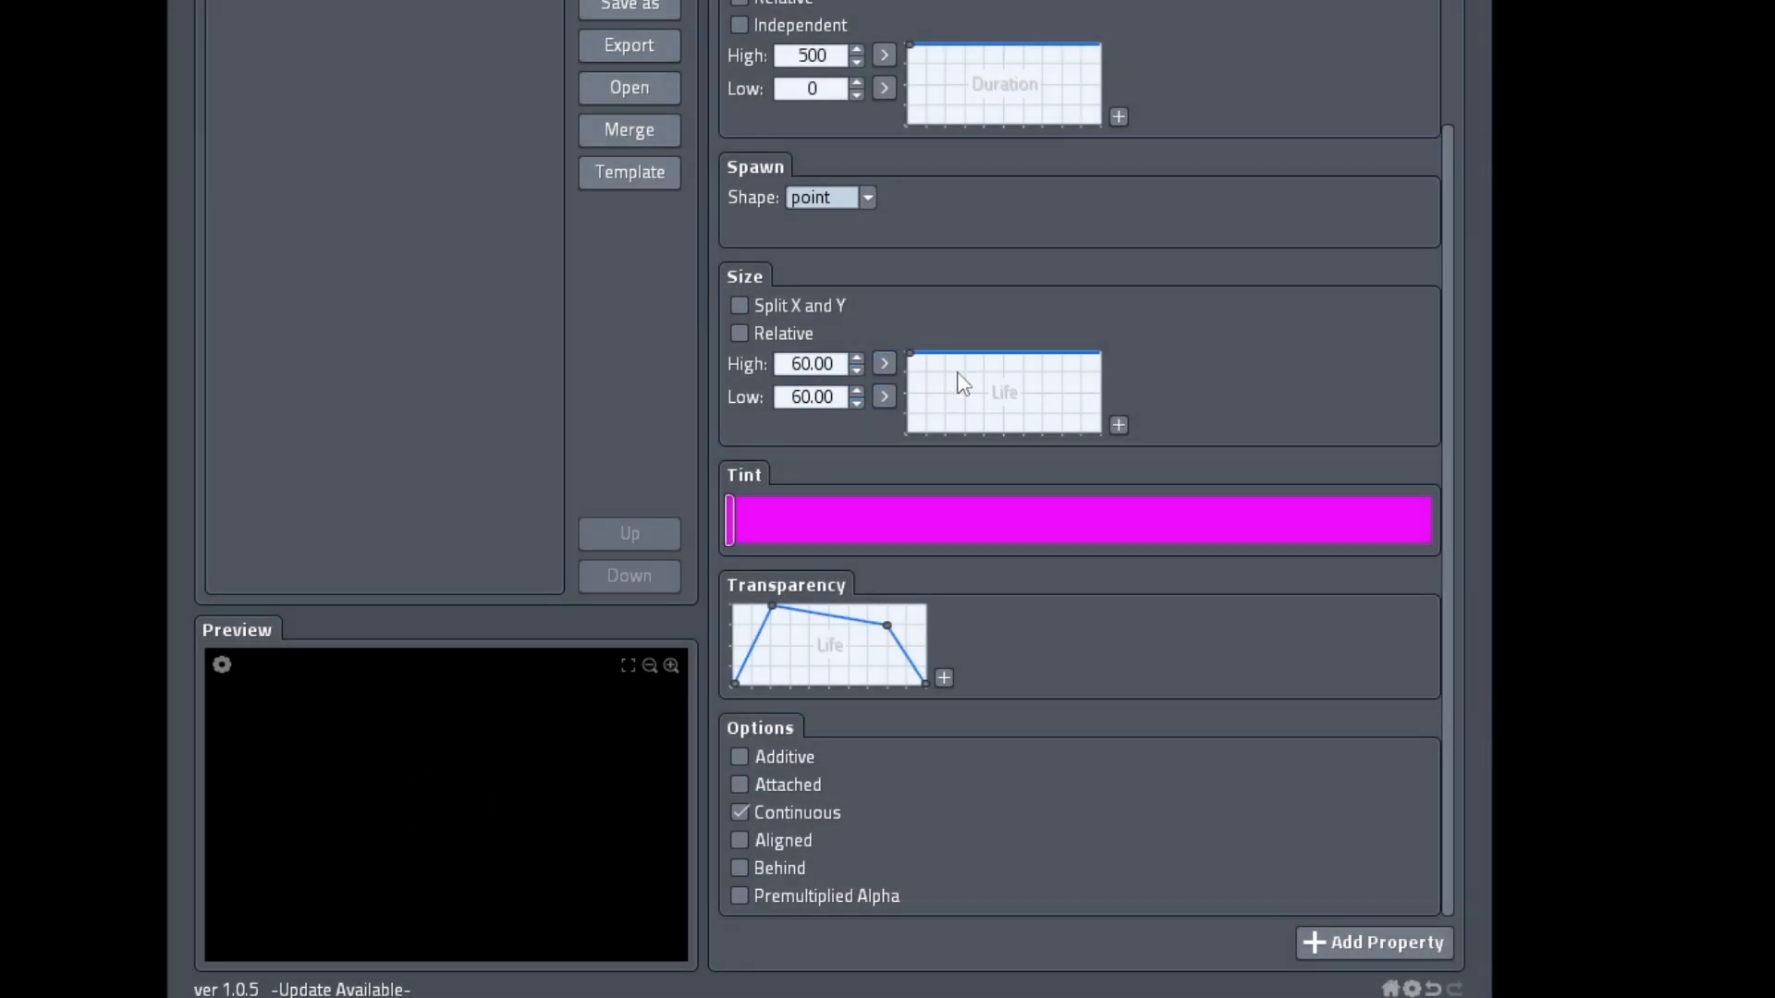
drag(913, 352, 925, 468)
drag(995, 408, 1124, 344)
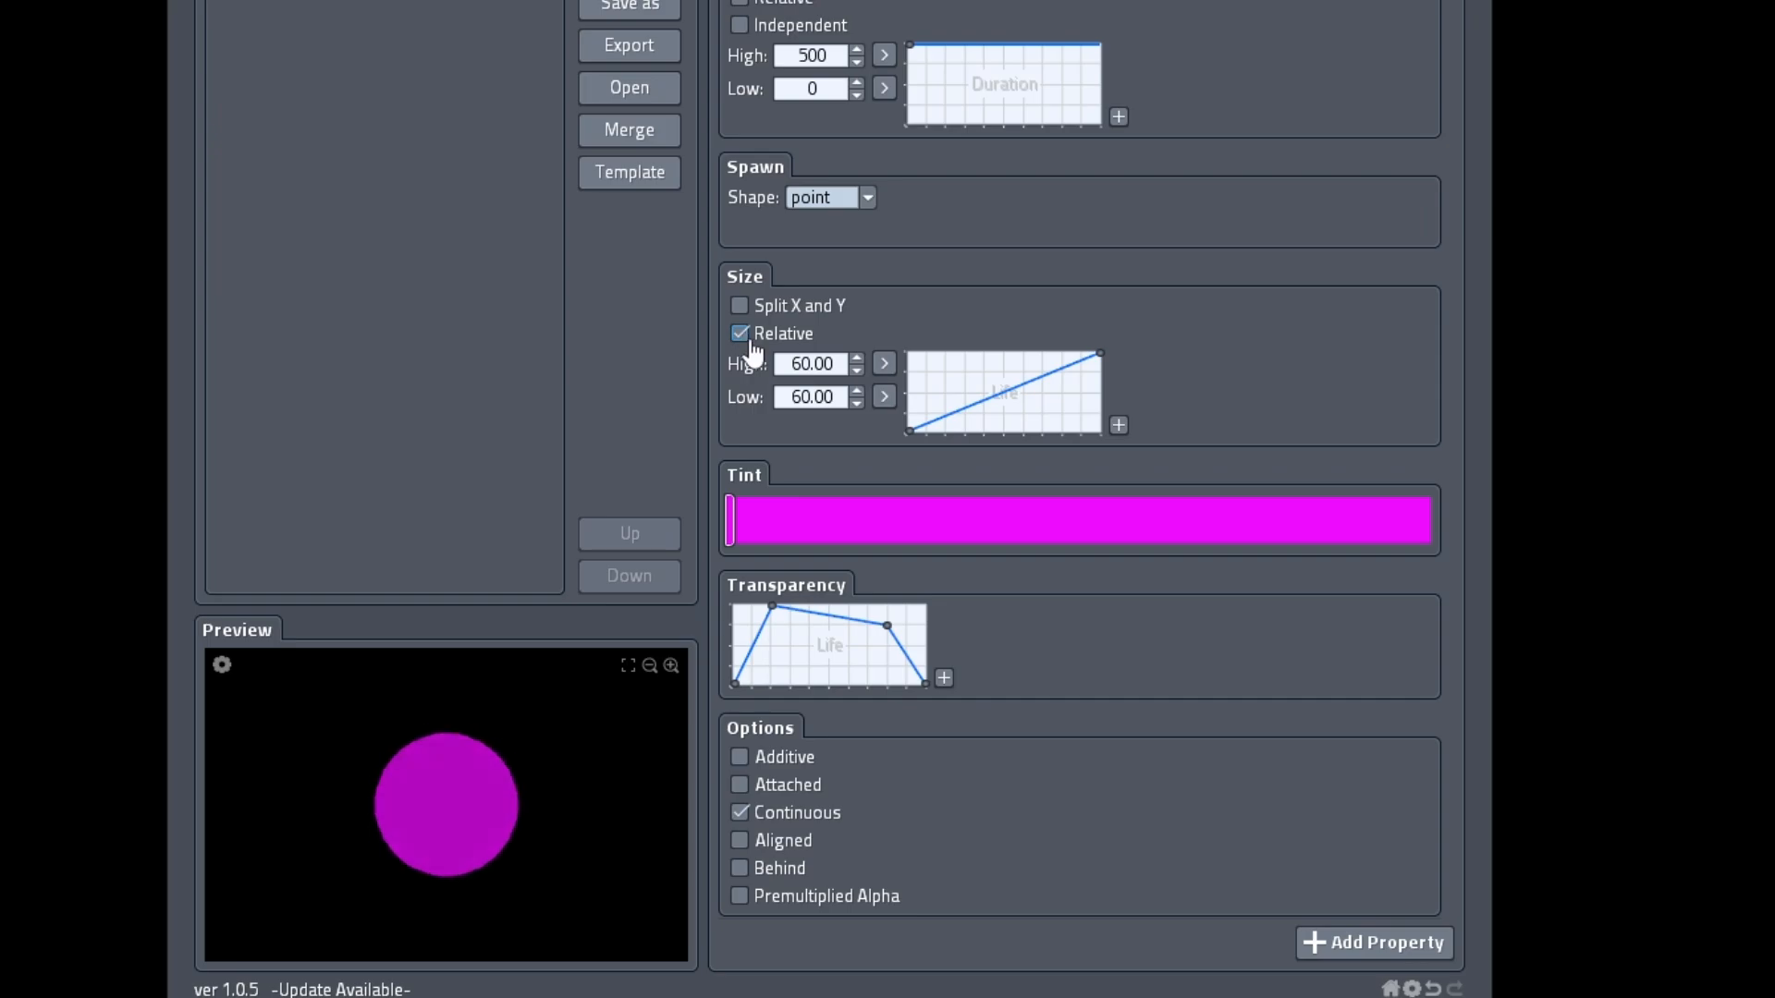
Expand the relative Size's Low value into a range from 0 to 60.
click(885, 398)
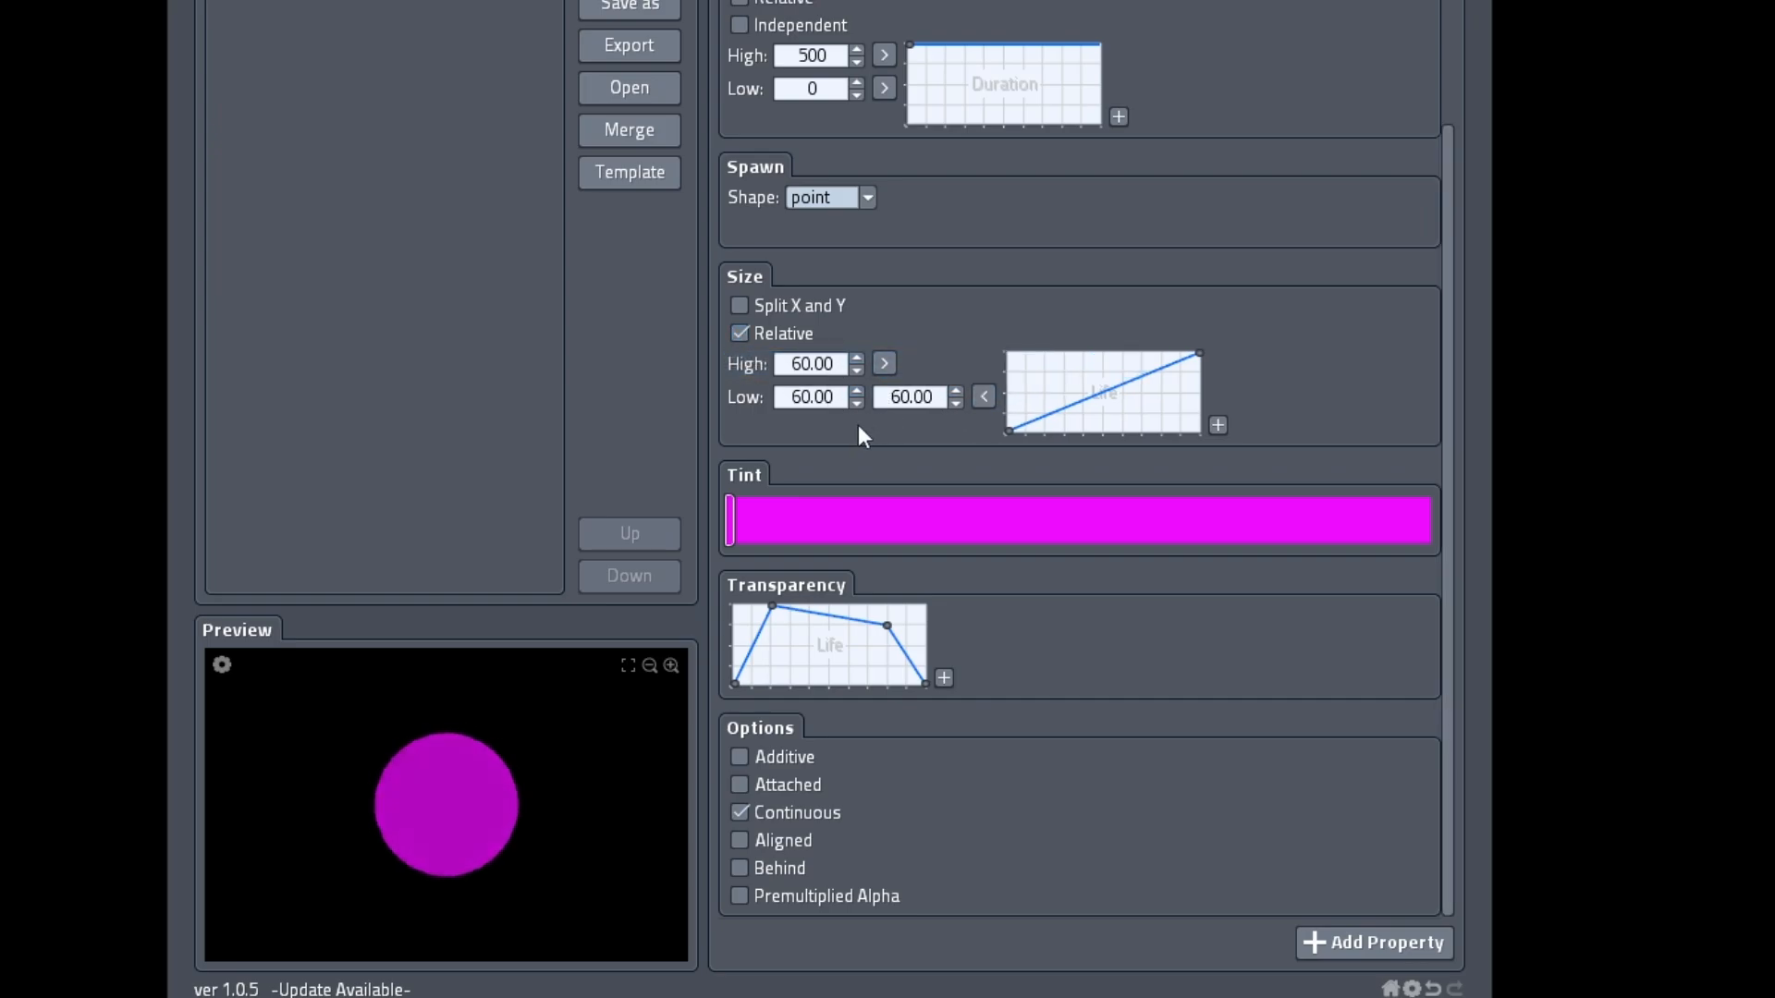
click(810, 398)
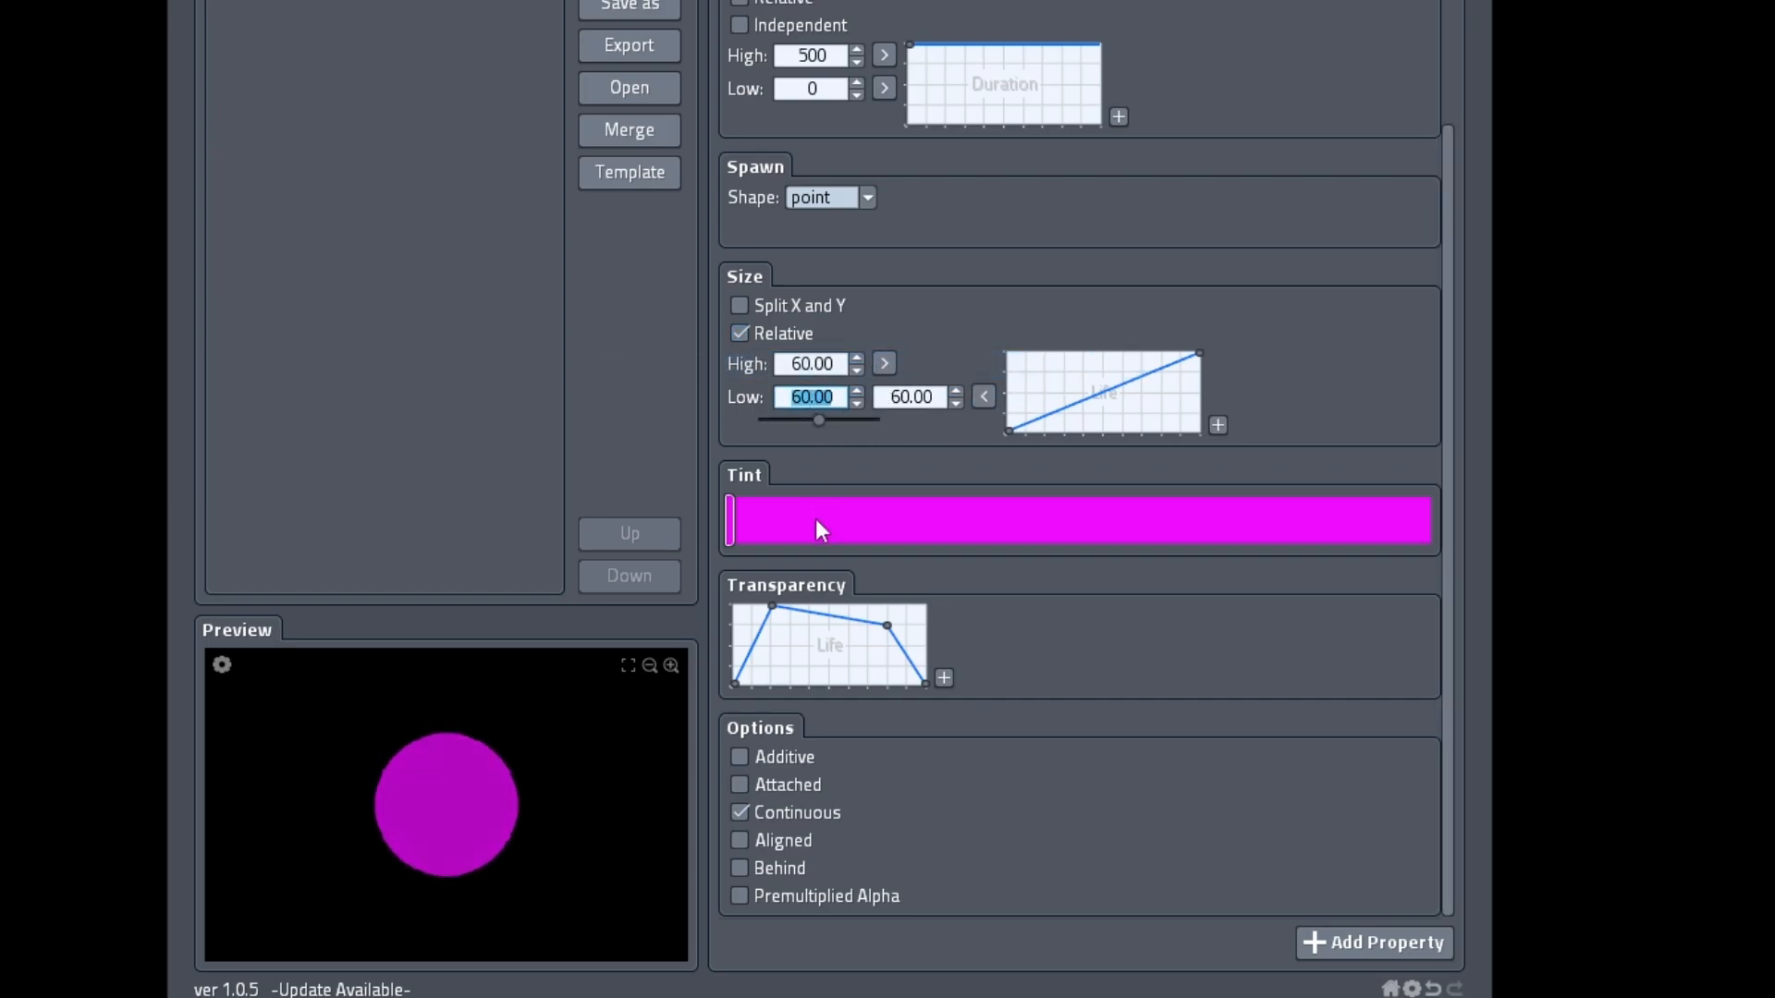
text(0)
key(Return)
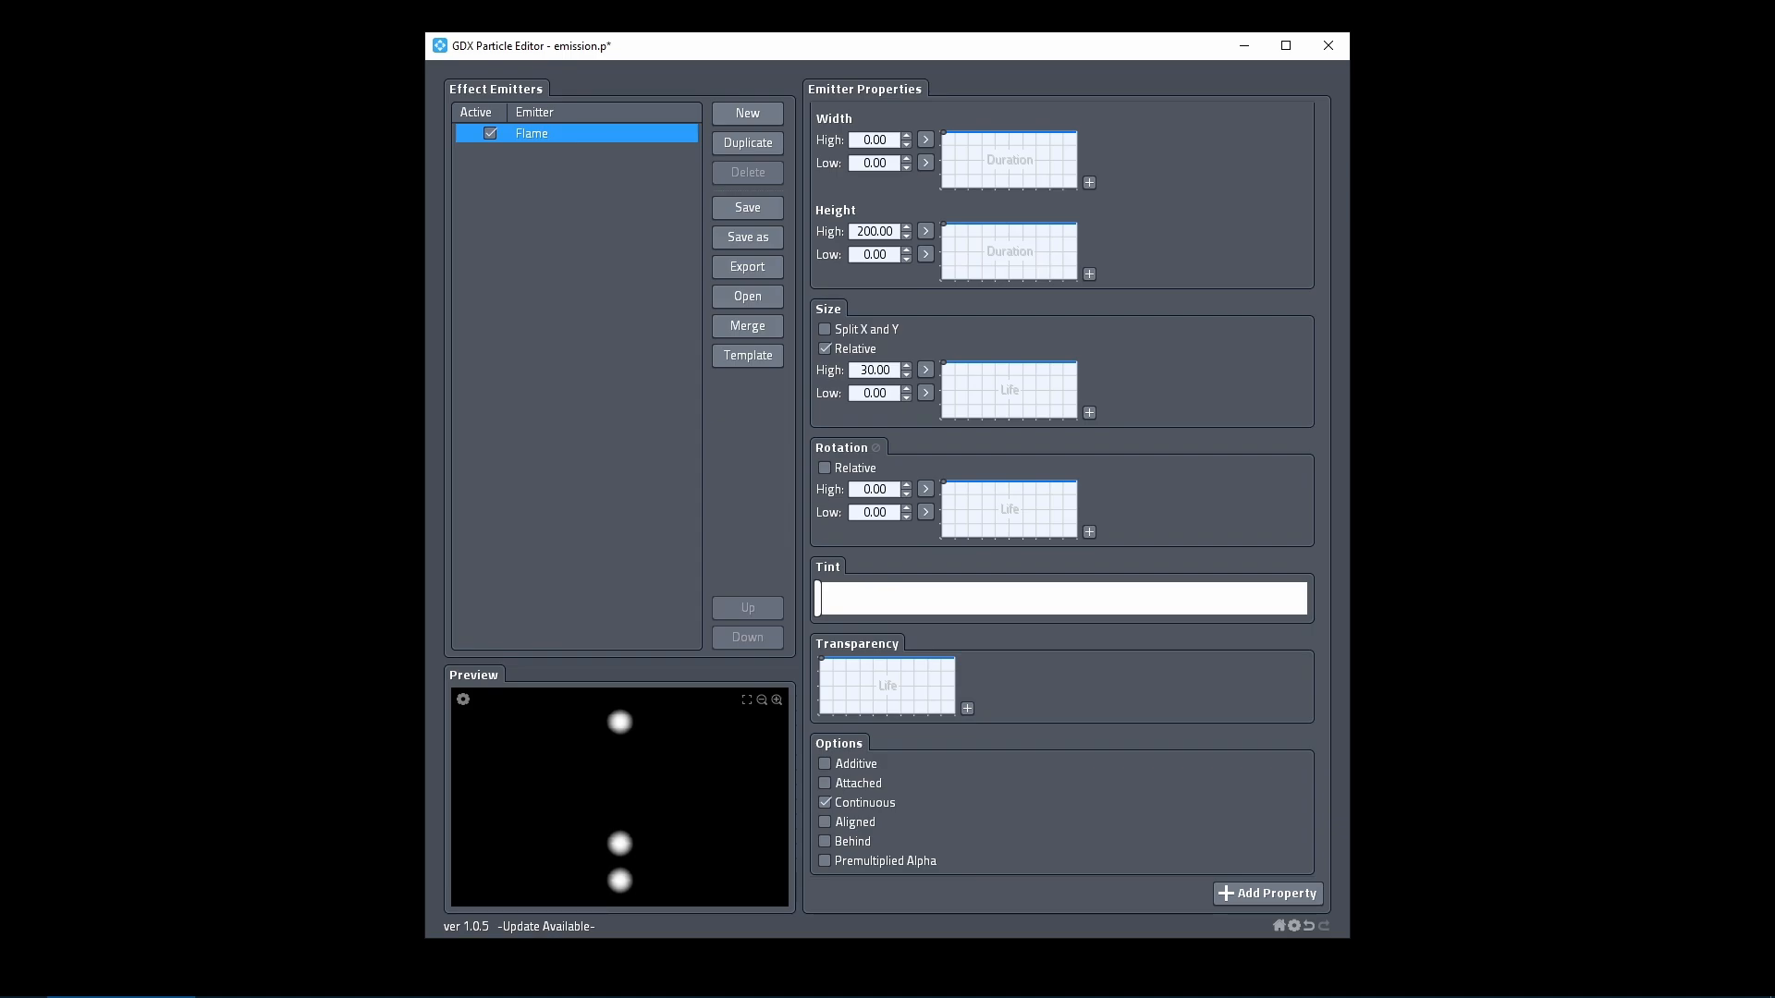
Replace the emitter's particle.png image with arrow.png.
scroll(1212, 527, up, 10)
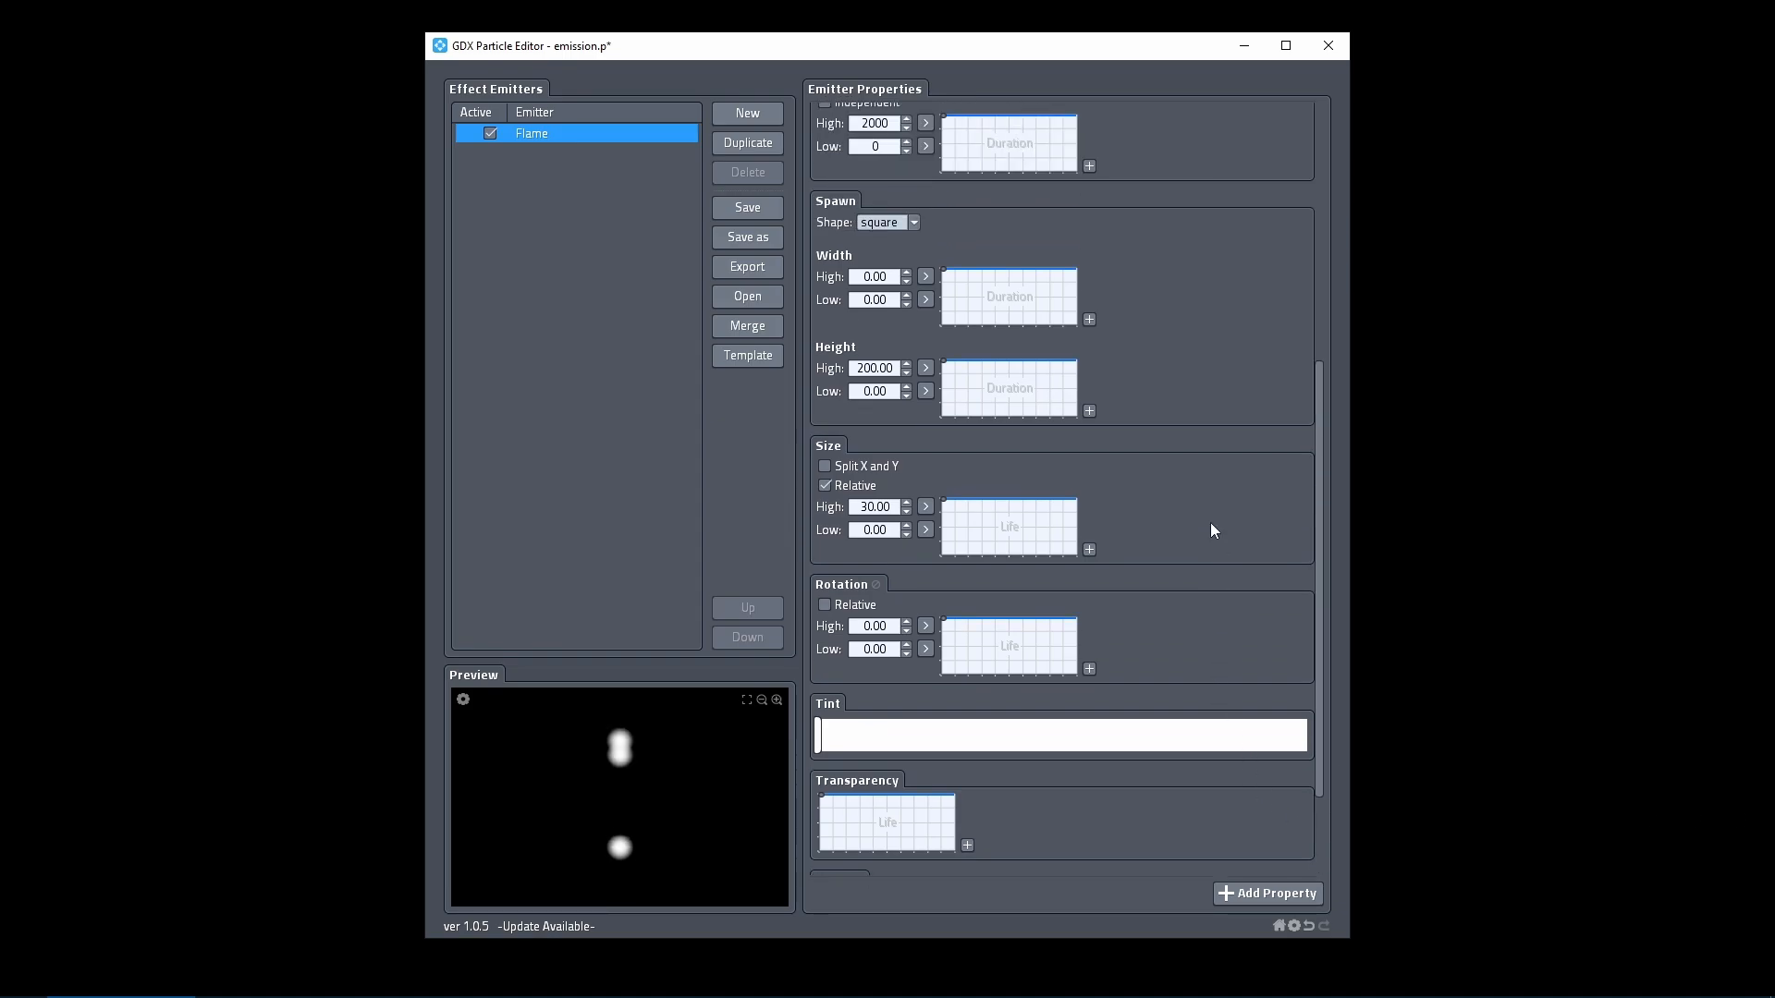
click(855, 146)
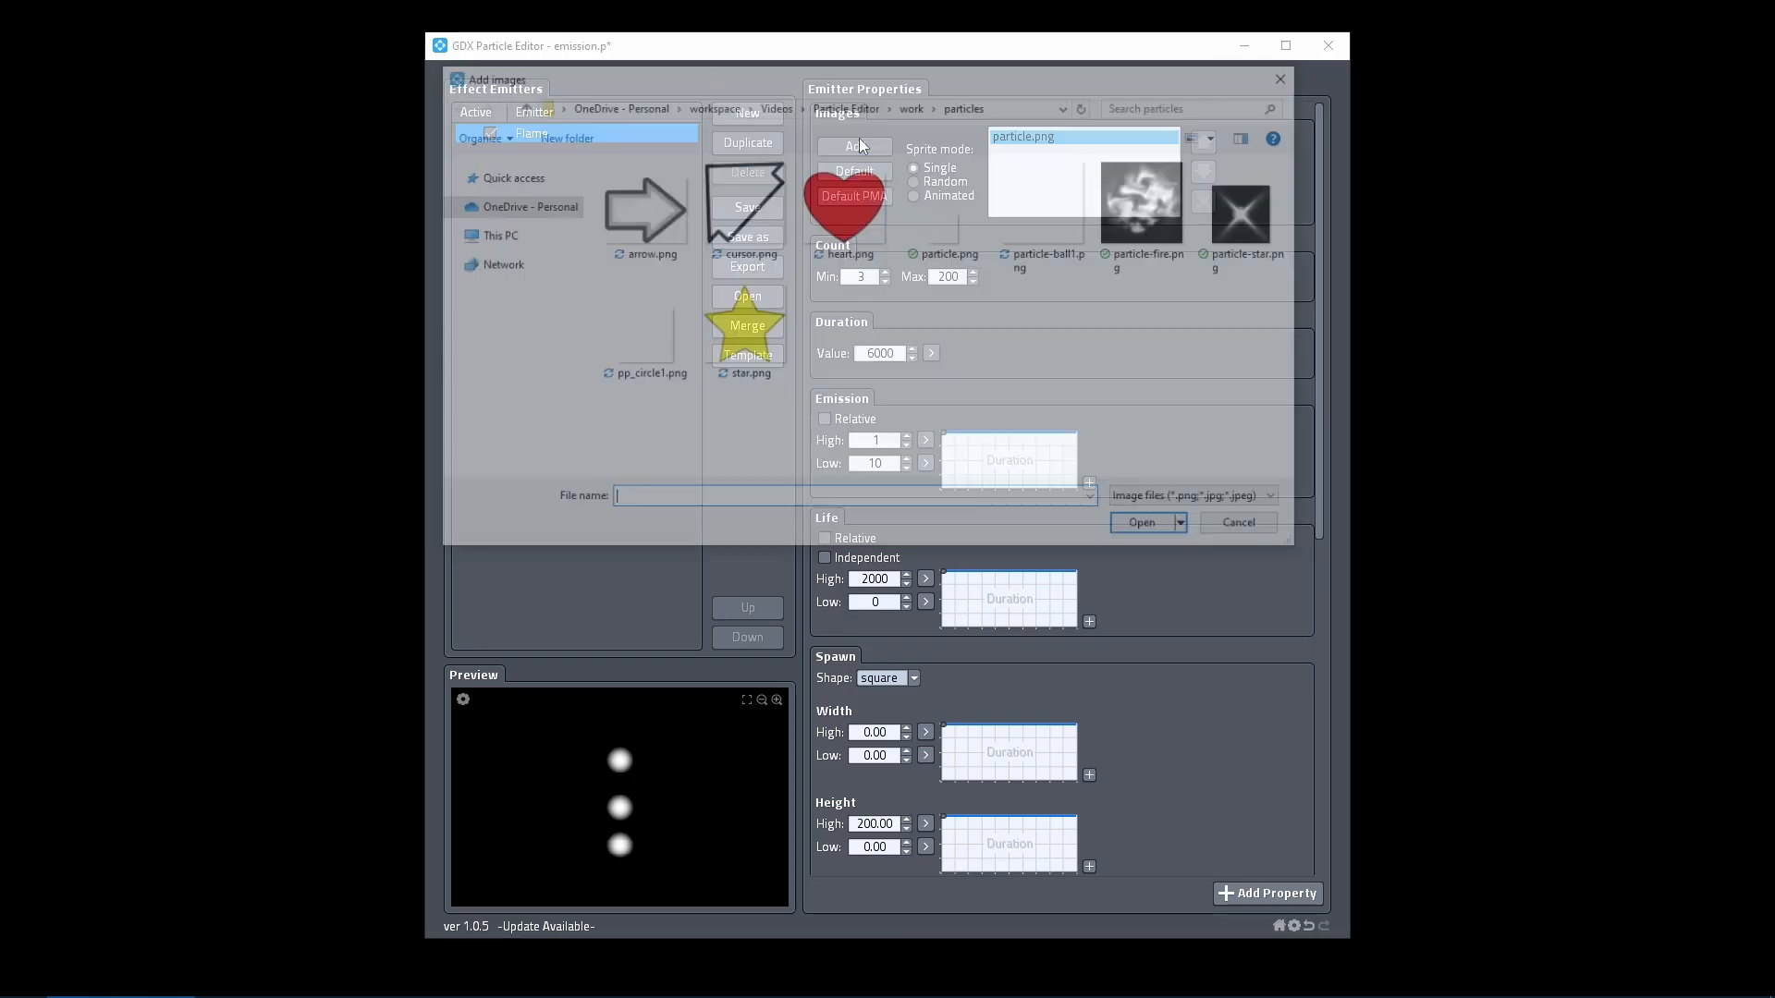
double_click(669, 215)
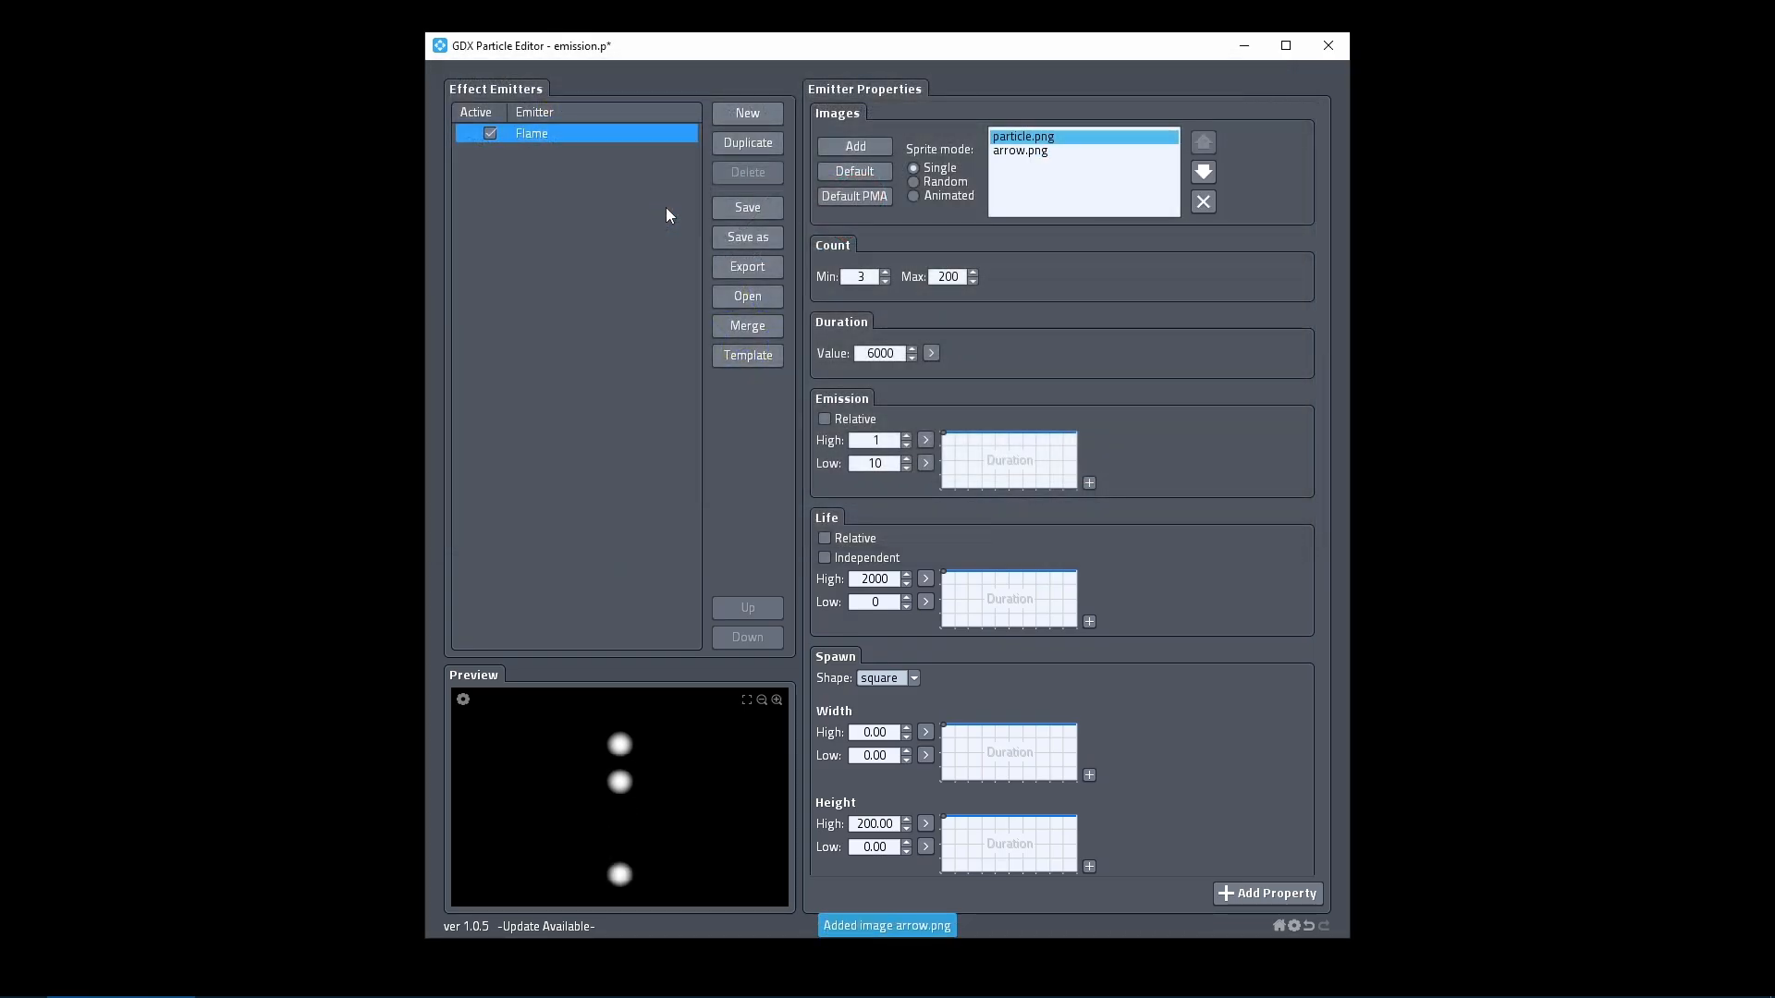
click(1202, 202)
scroll(1200, 233, down, 6)
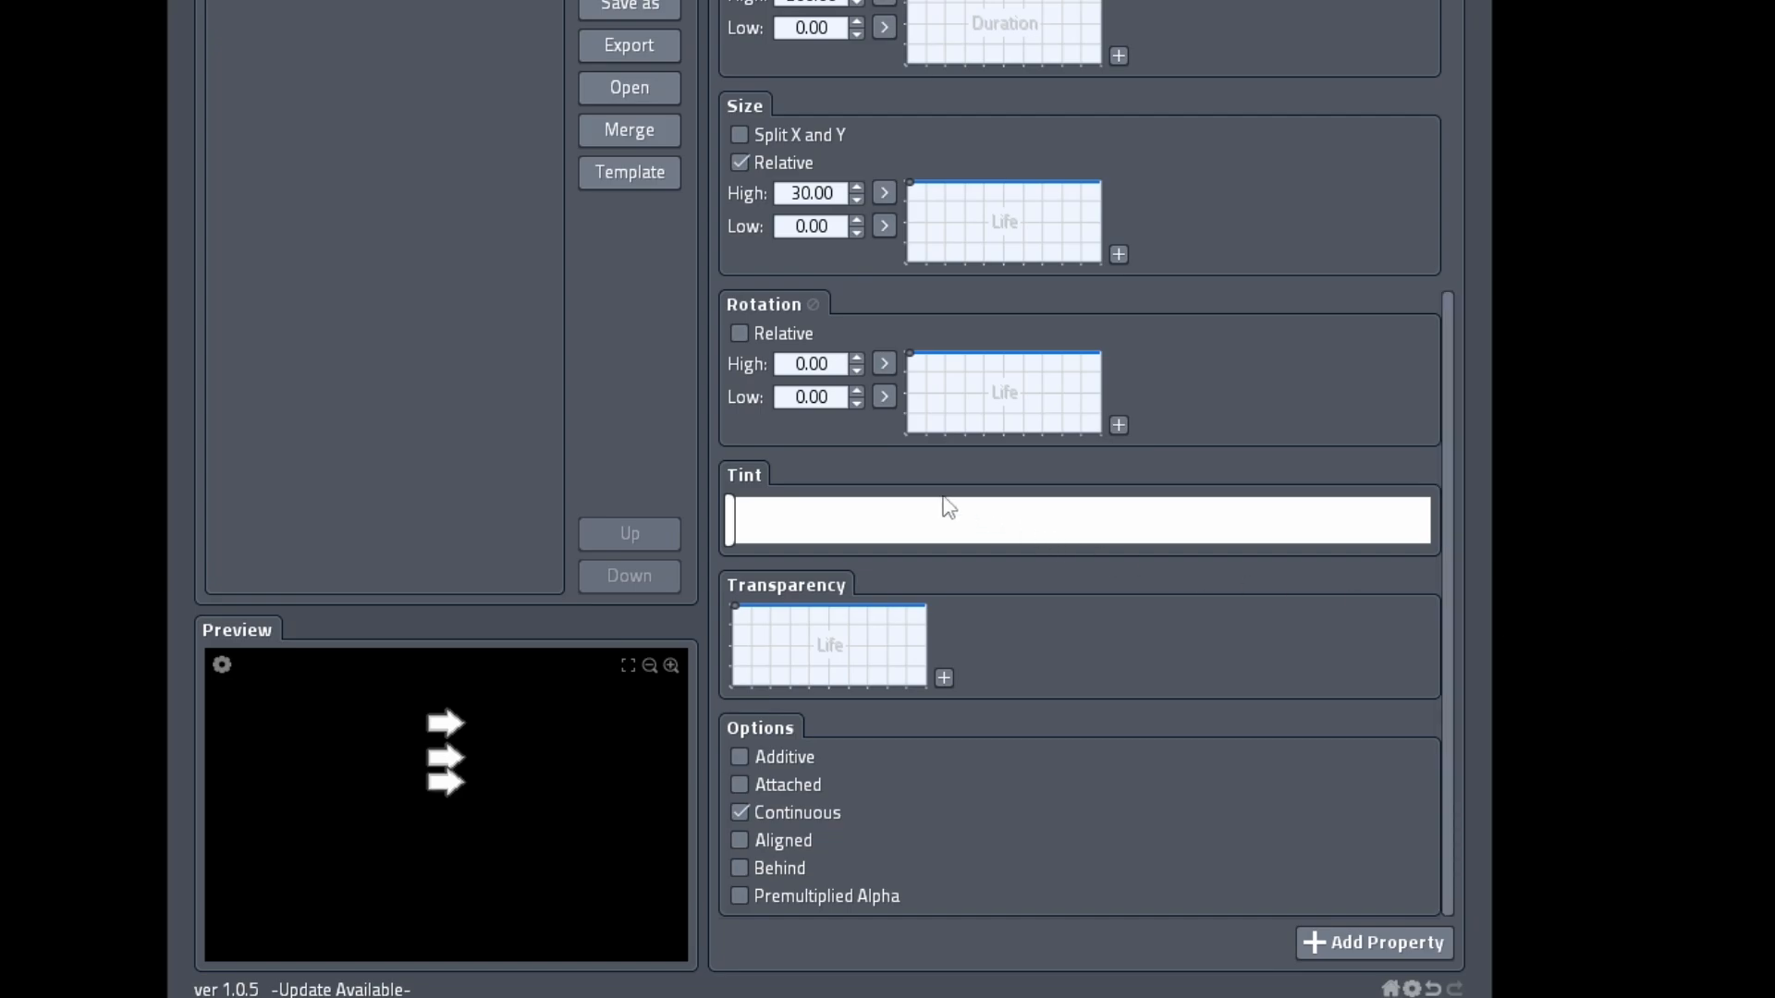
Expand the Rotation Low value into a range from 0 to 360 and ramp its Life graph from minimum to maximum.
click(883, 397)
click(915, 398)
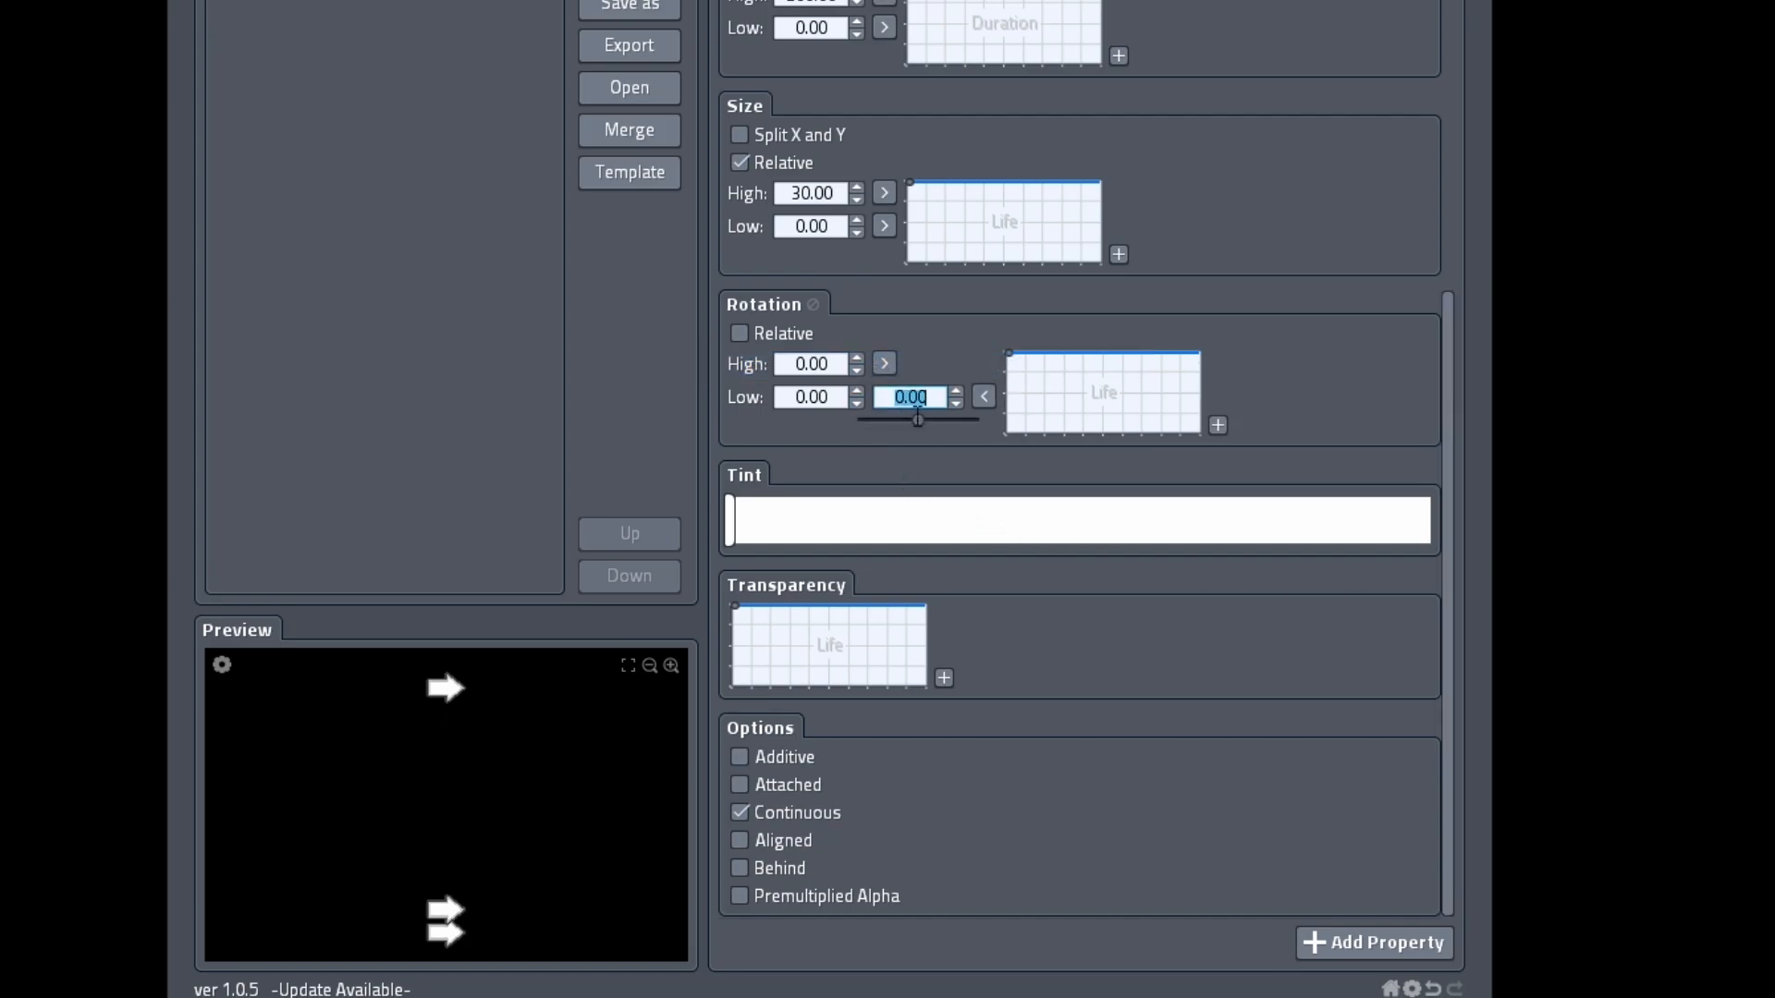
key(Return)
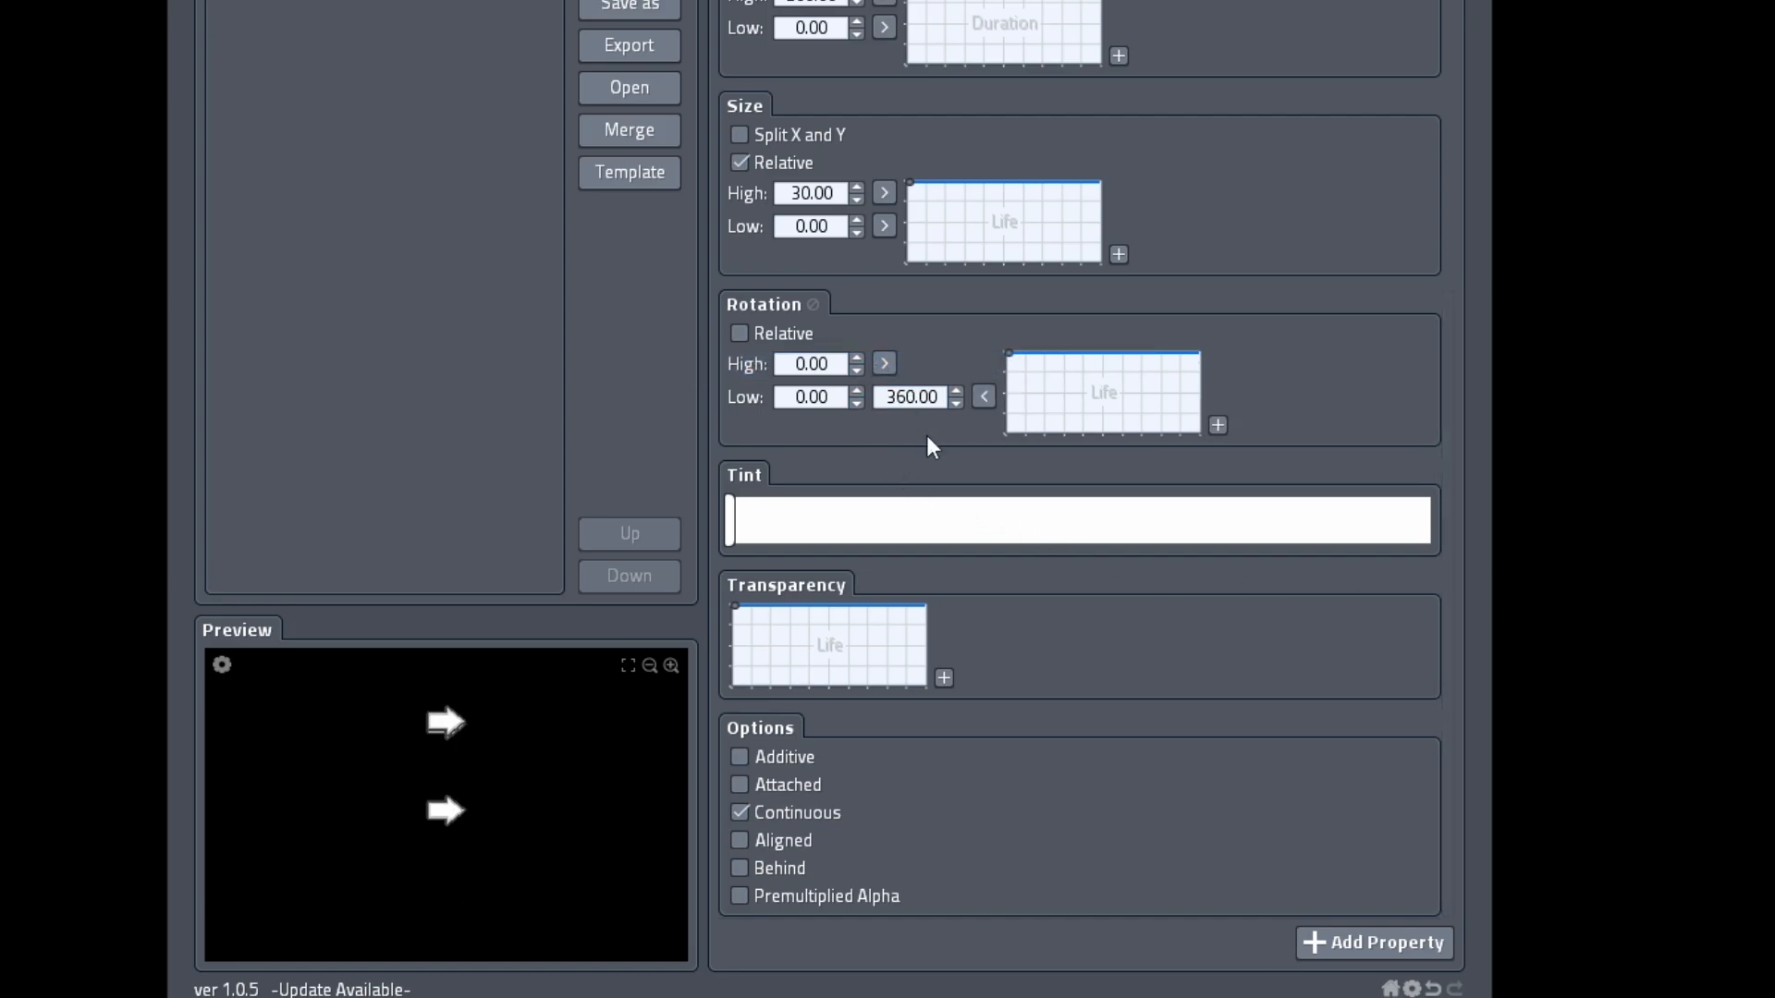
drag(1010, 355, 1002, 440)
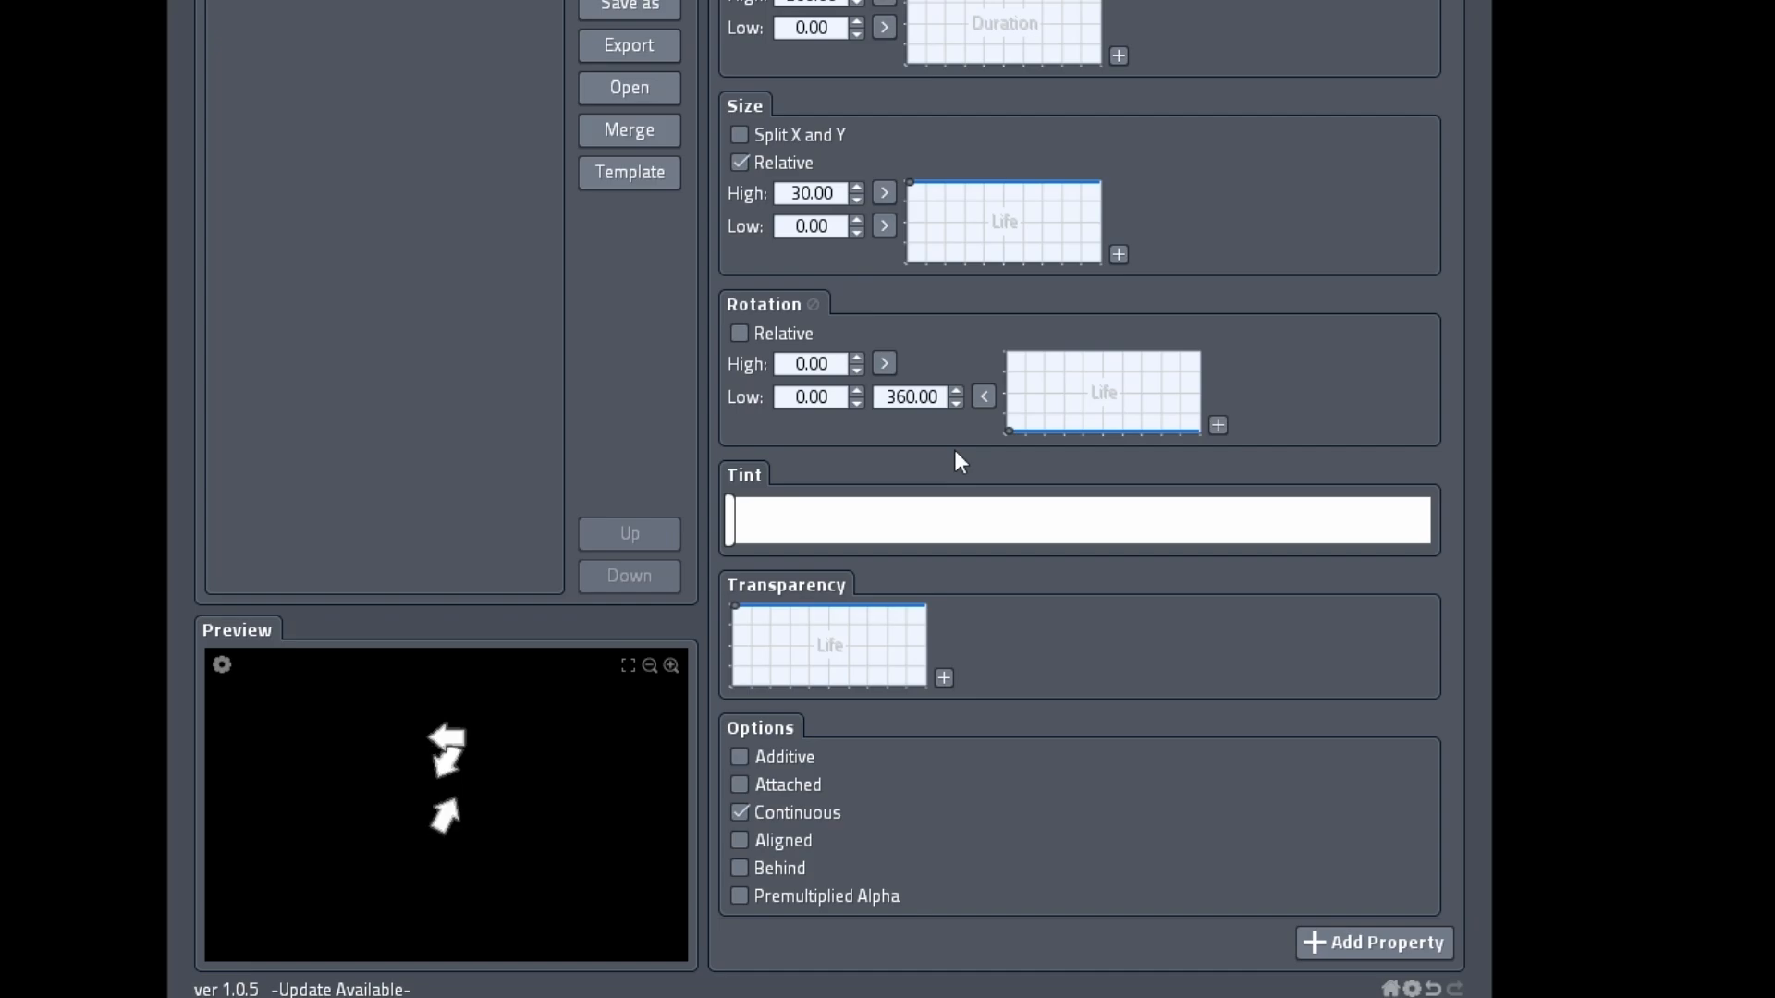
drag(1081, 403, 1207, 353)
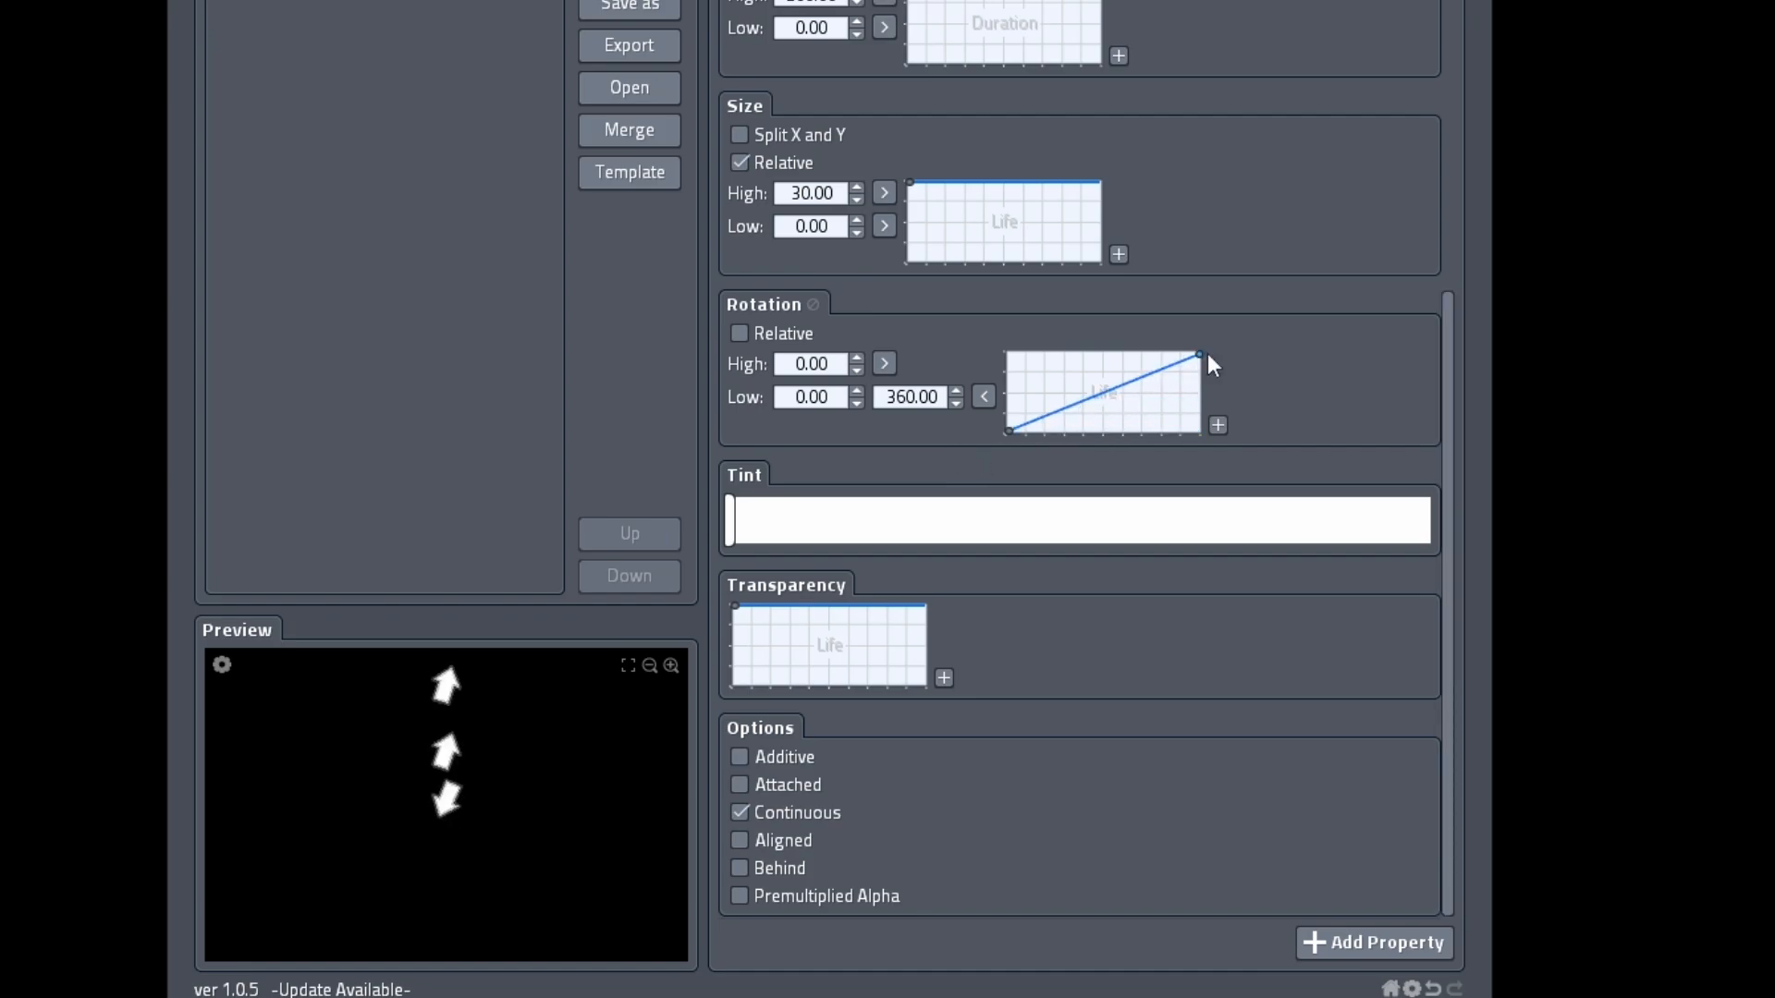
Set the Rotation High value to 360 and make the Rotation relative.
double_click(820, 363)
text(360)
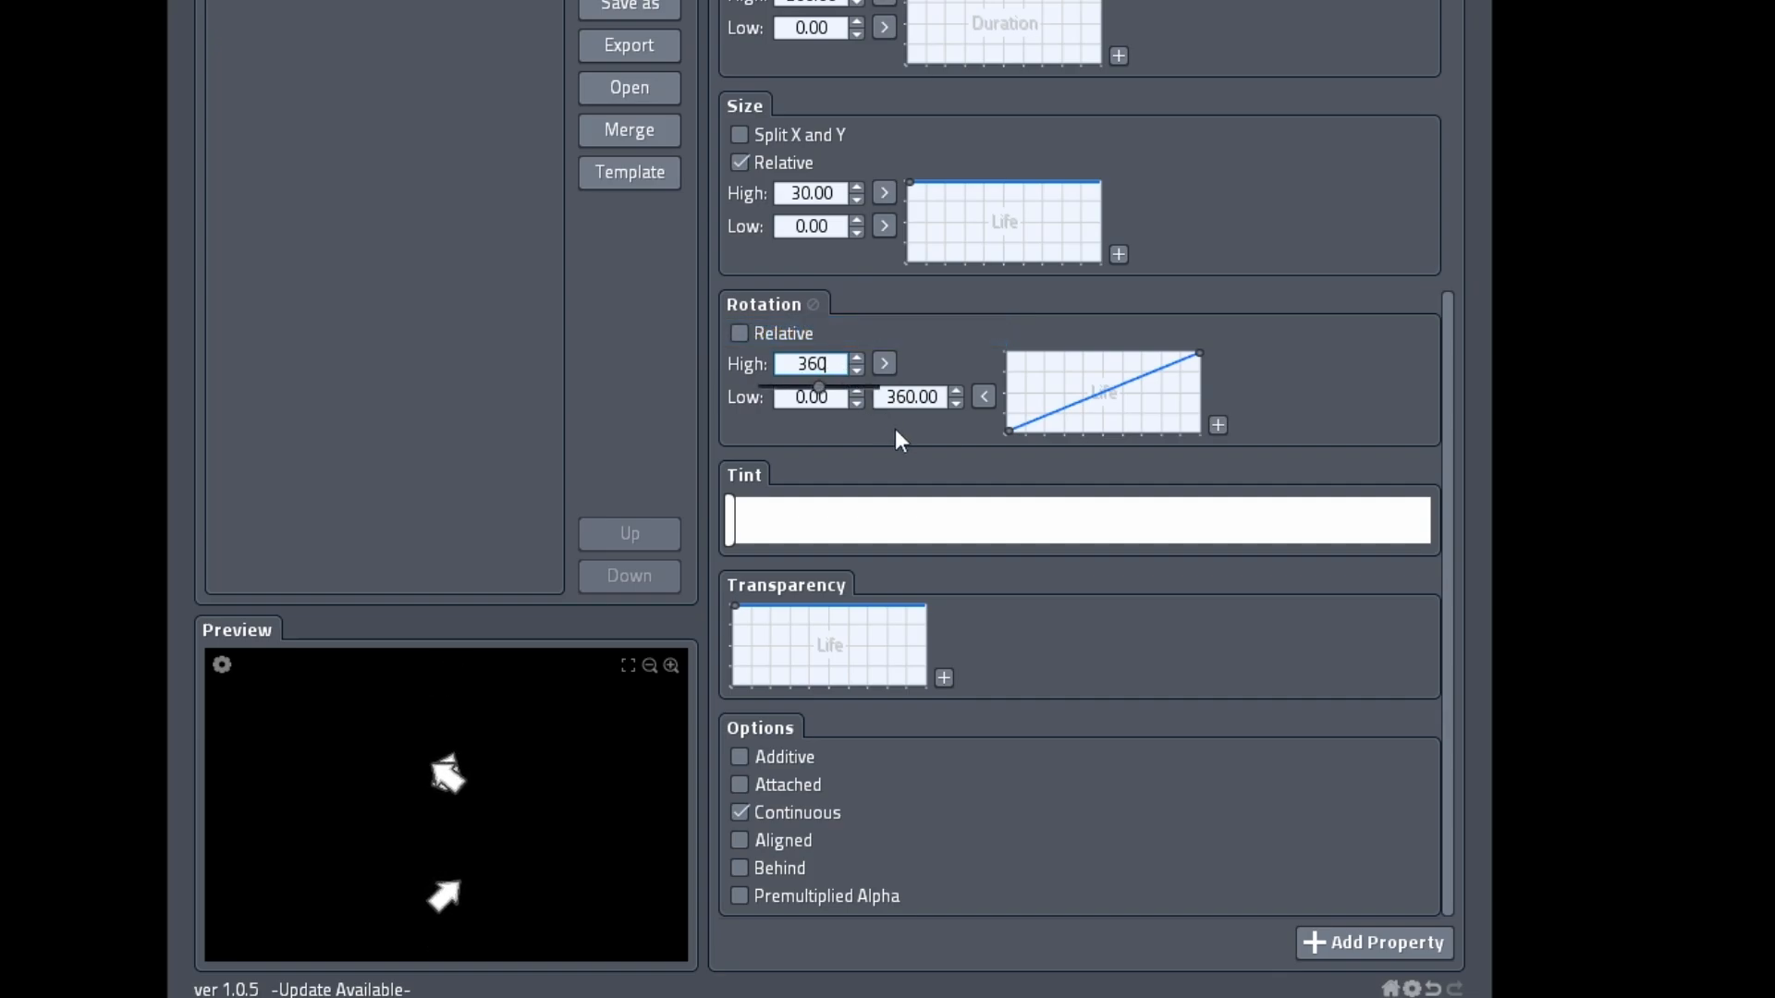
key(Return)
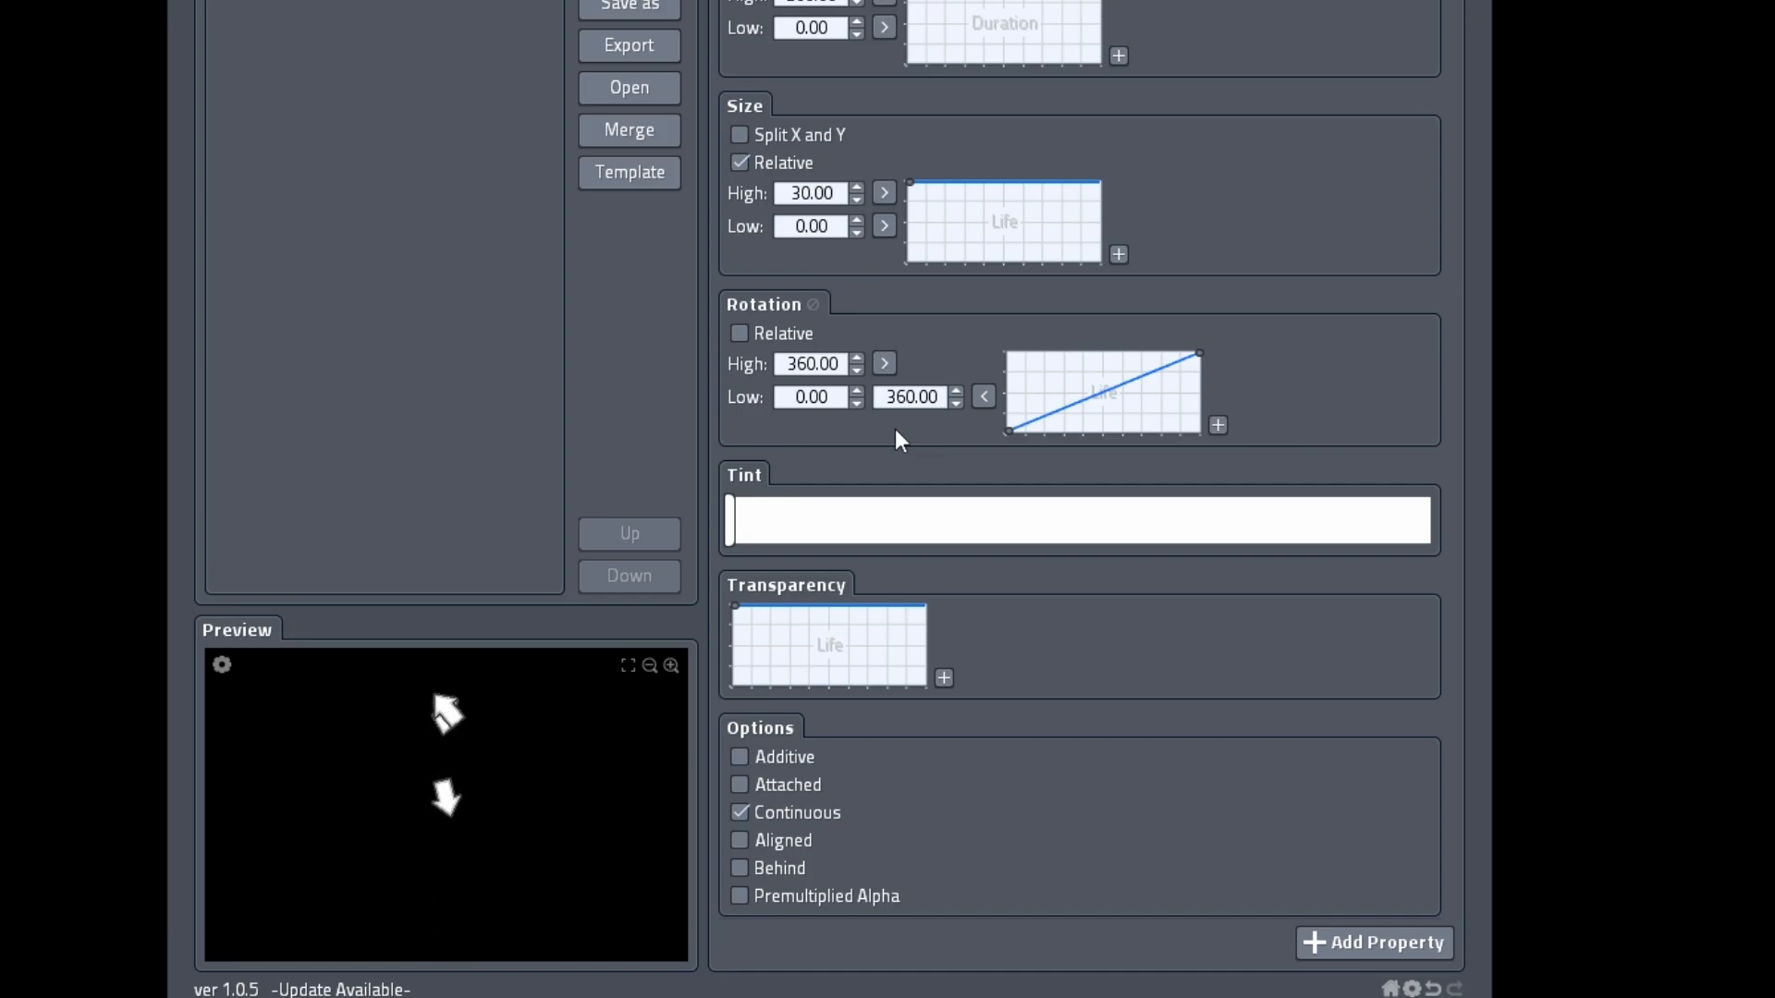
click(741, 339)
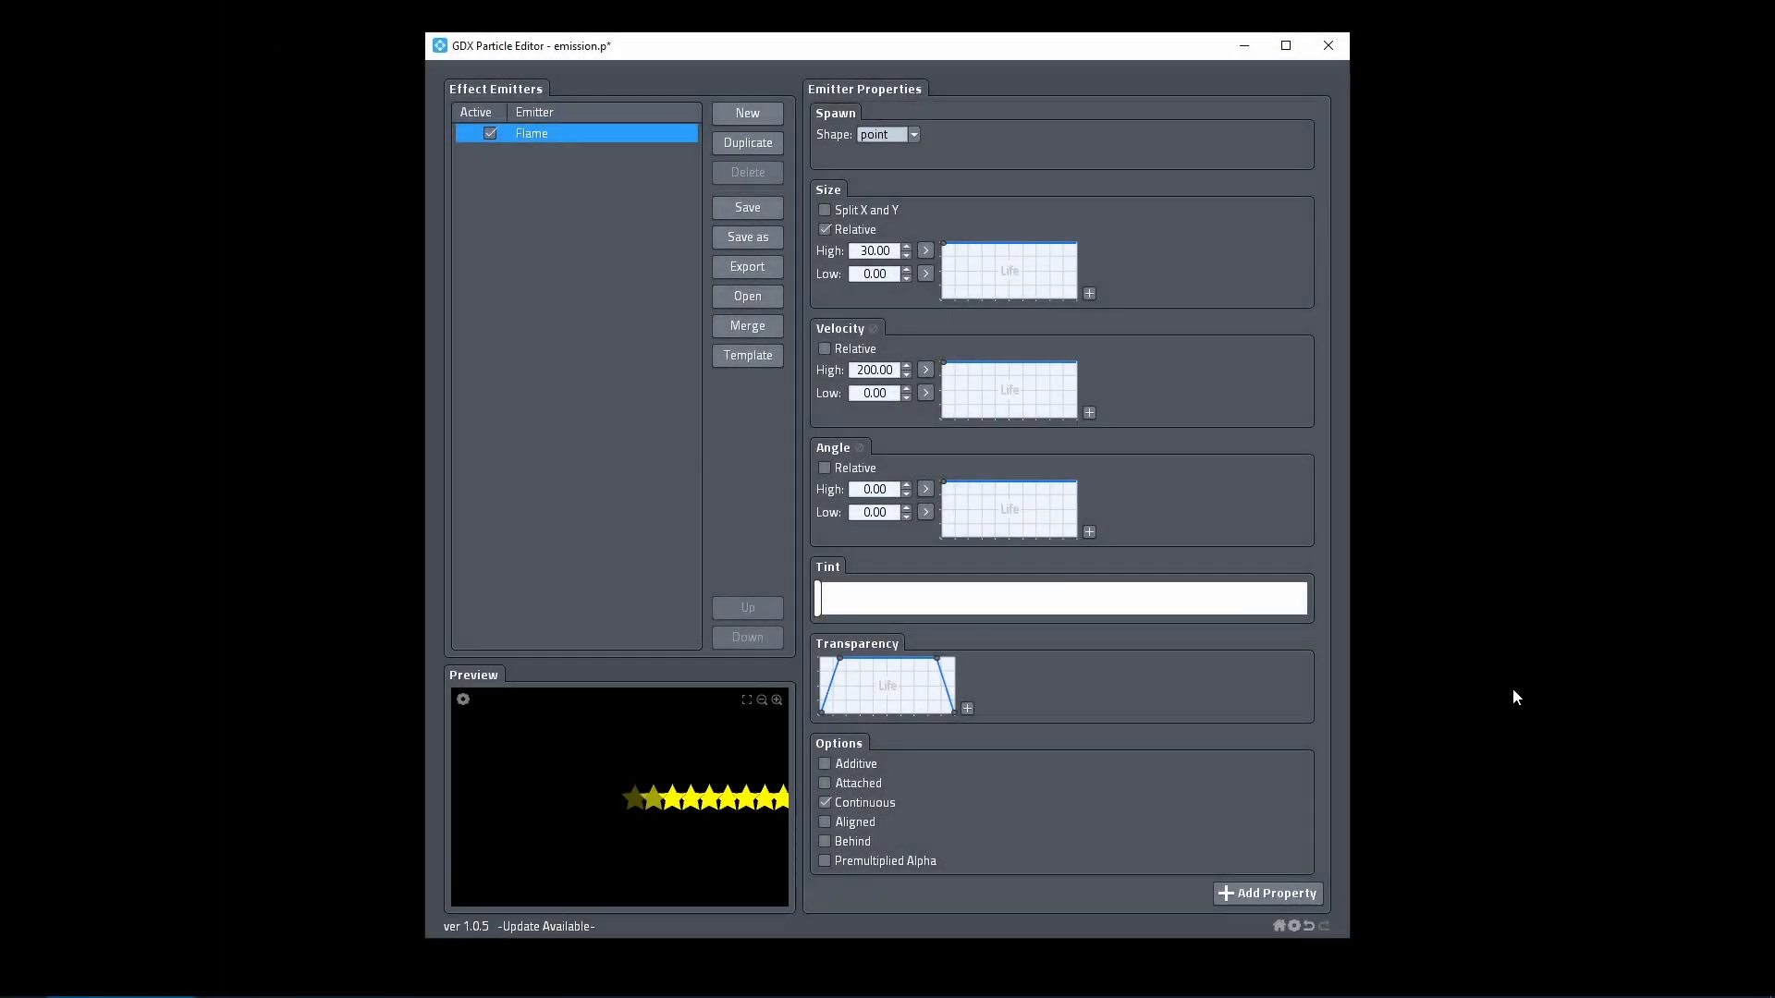
Raise the Angle High value in increments from 0 to 5 and on up to 315.
click(906, 486)
click(905, 486)
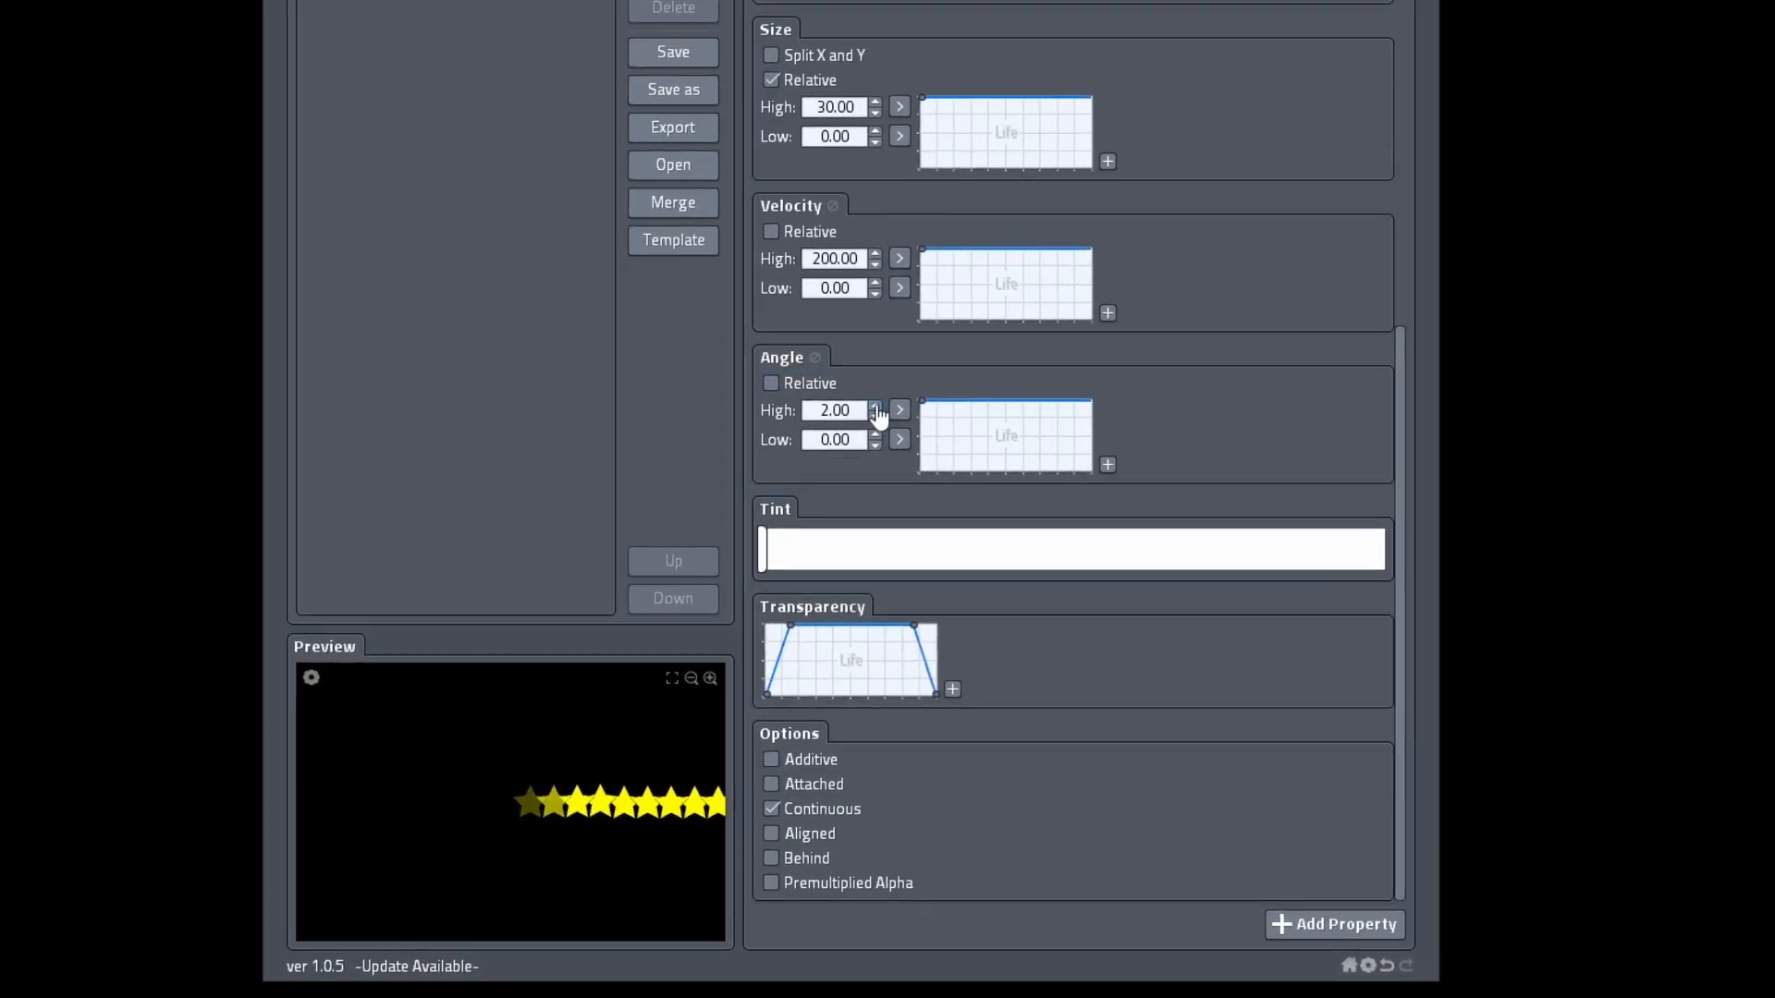
click(874, 407)
click(874, 407)
click(874, 407)
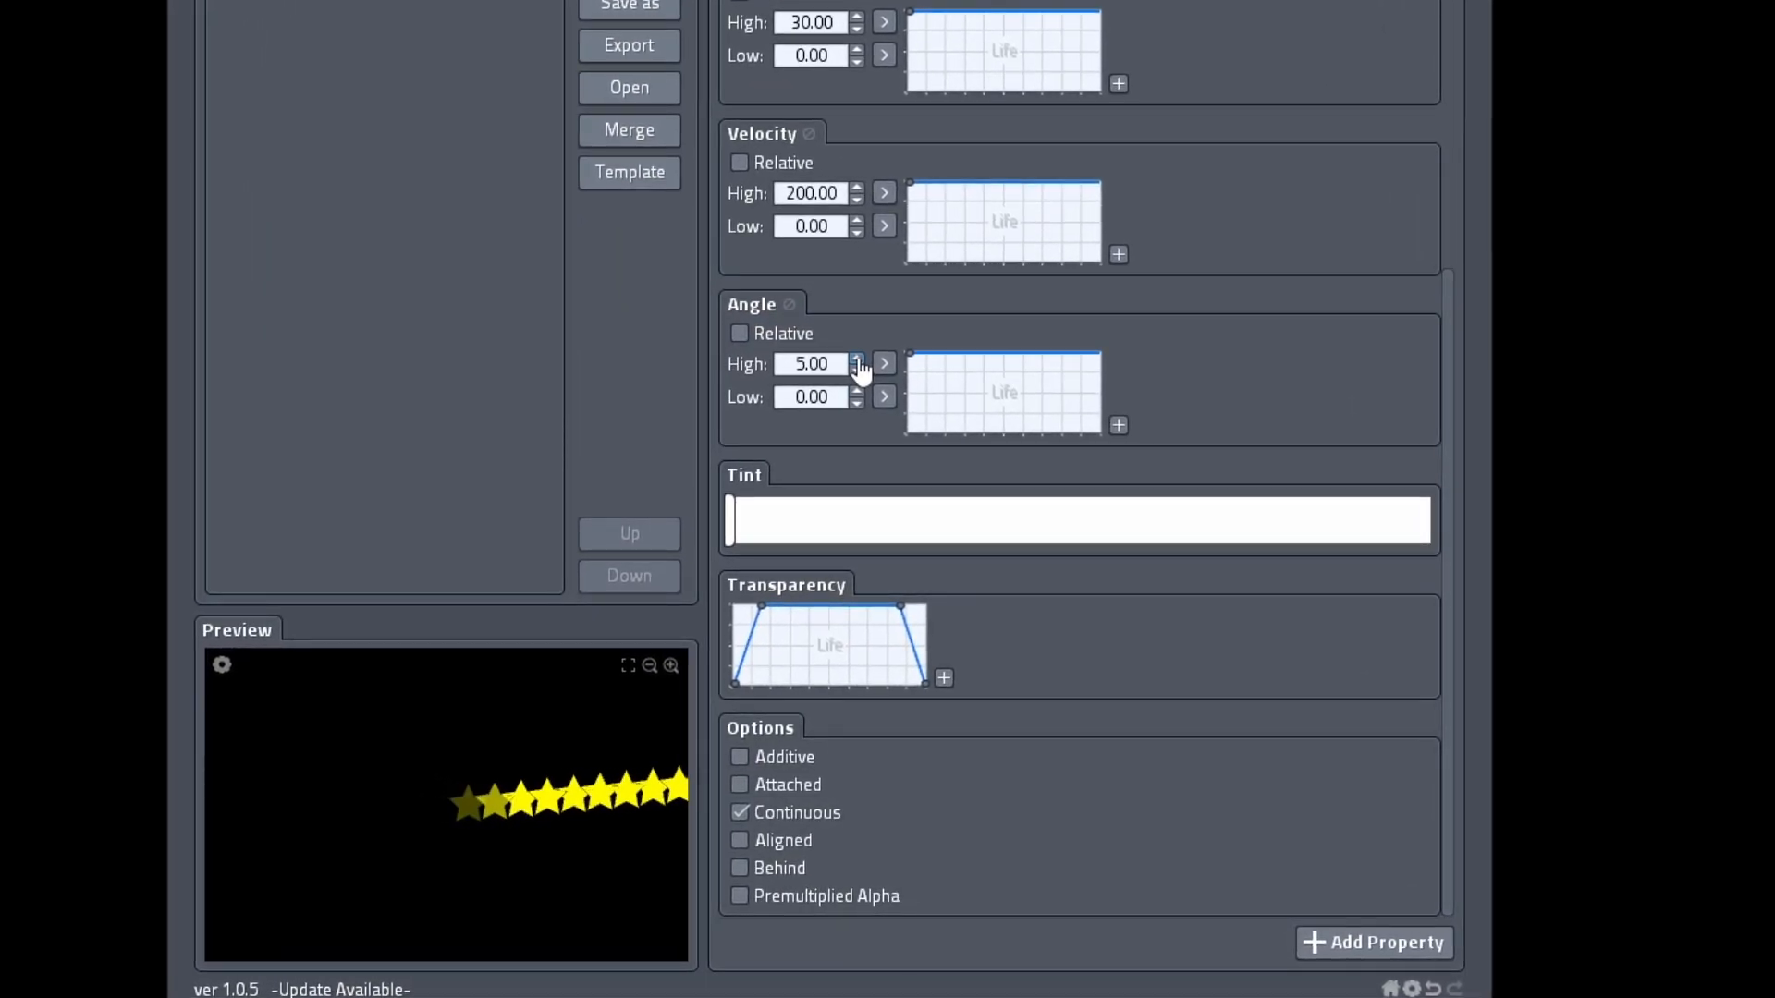
drag(858, 360, 858, 361)
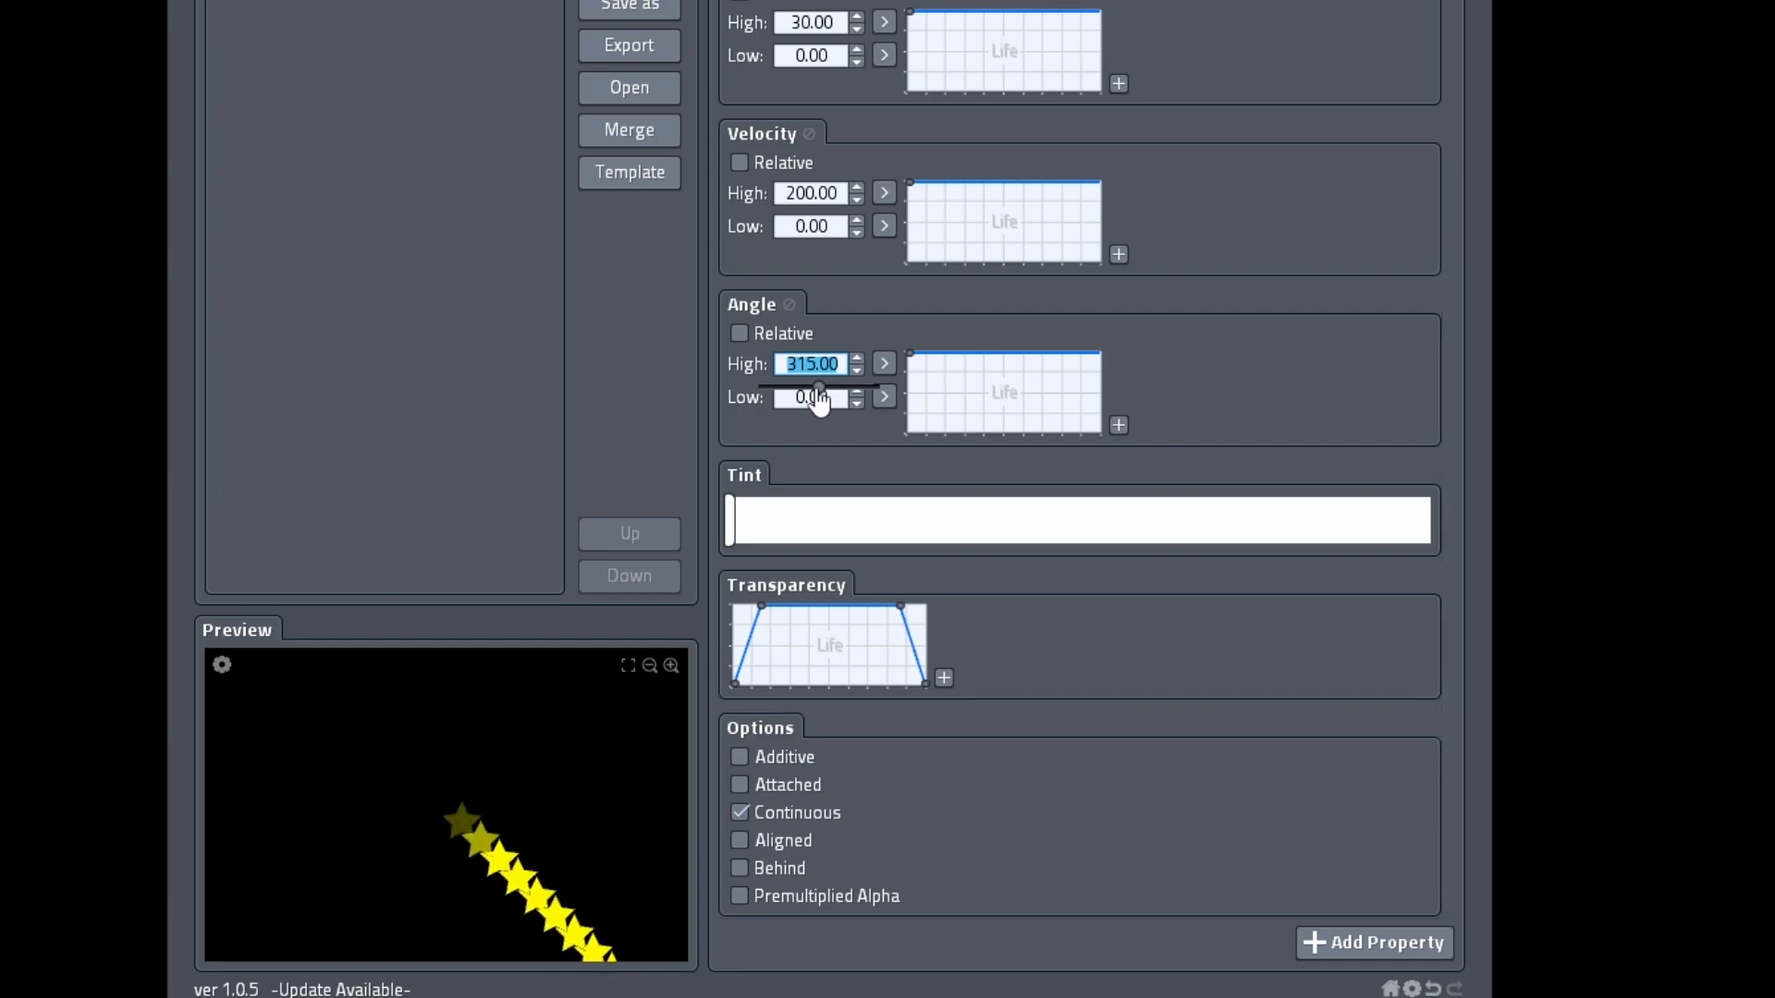
Set the Angle Low value to 90 and the Angle High value to 180.
drag(857, 390, 601, 357)
drag(352, 319, 0, 314)
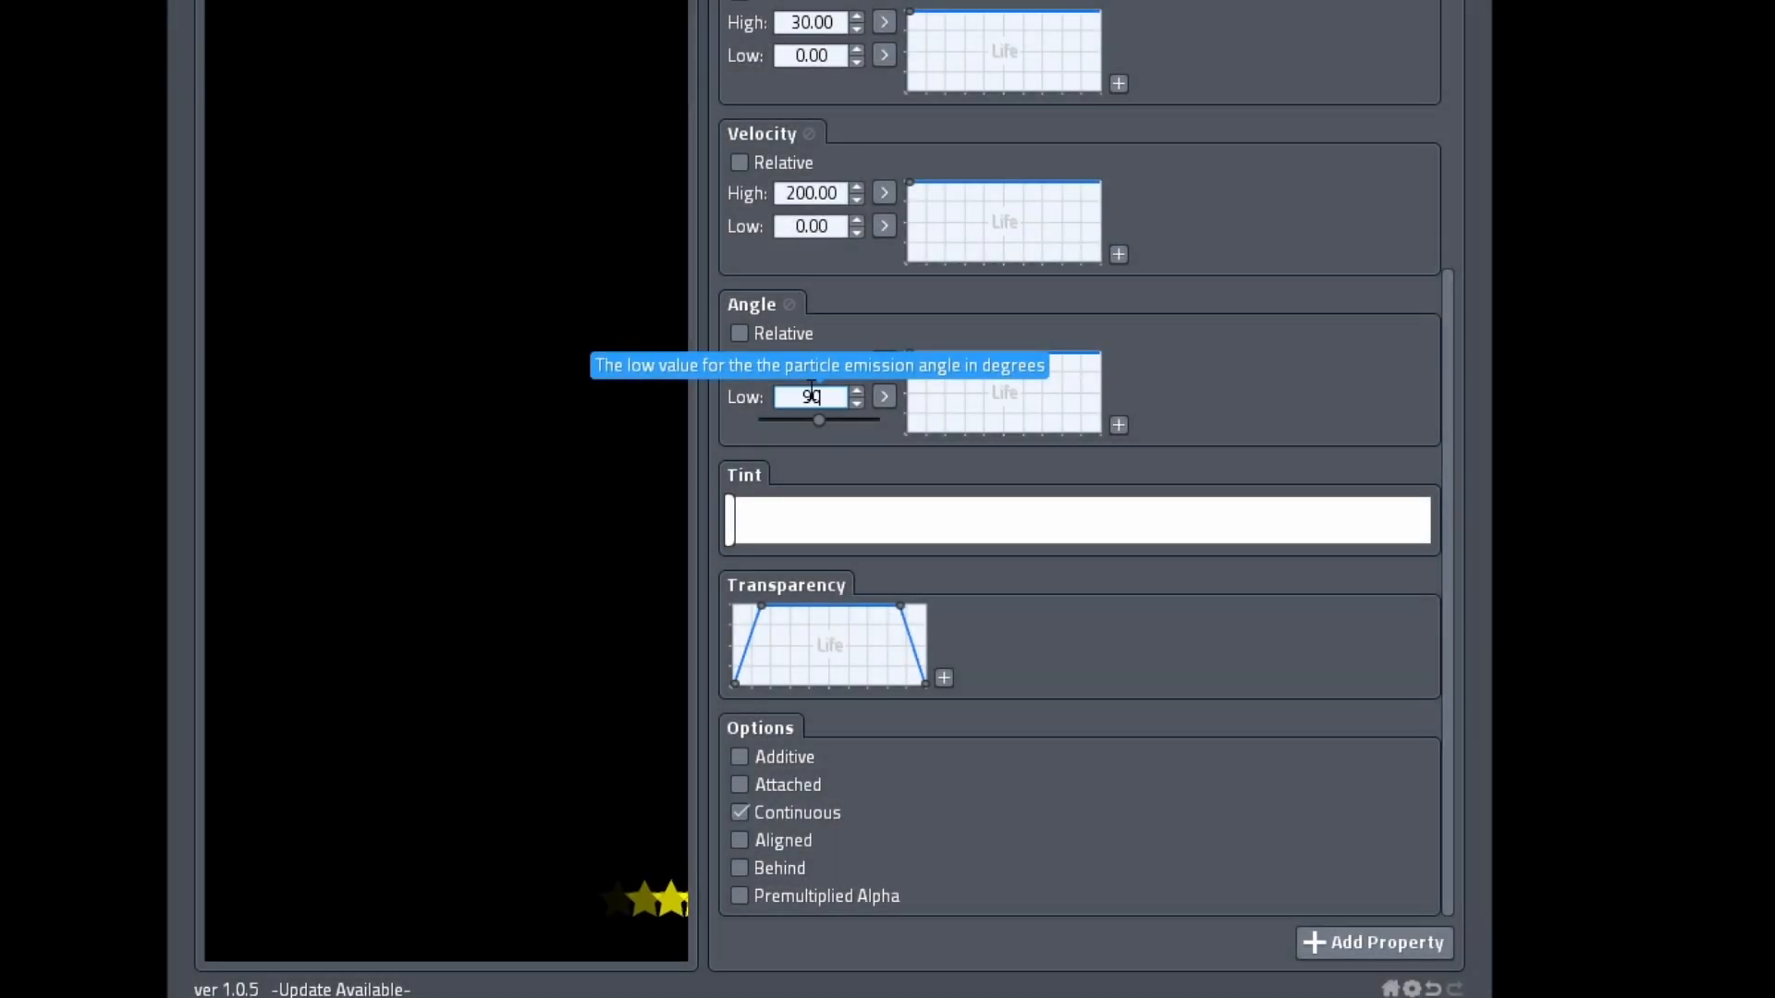
drag(786, 367, 819, 369)
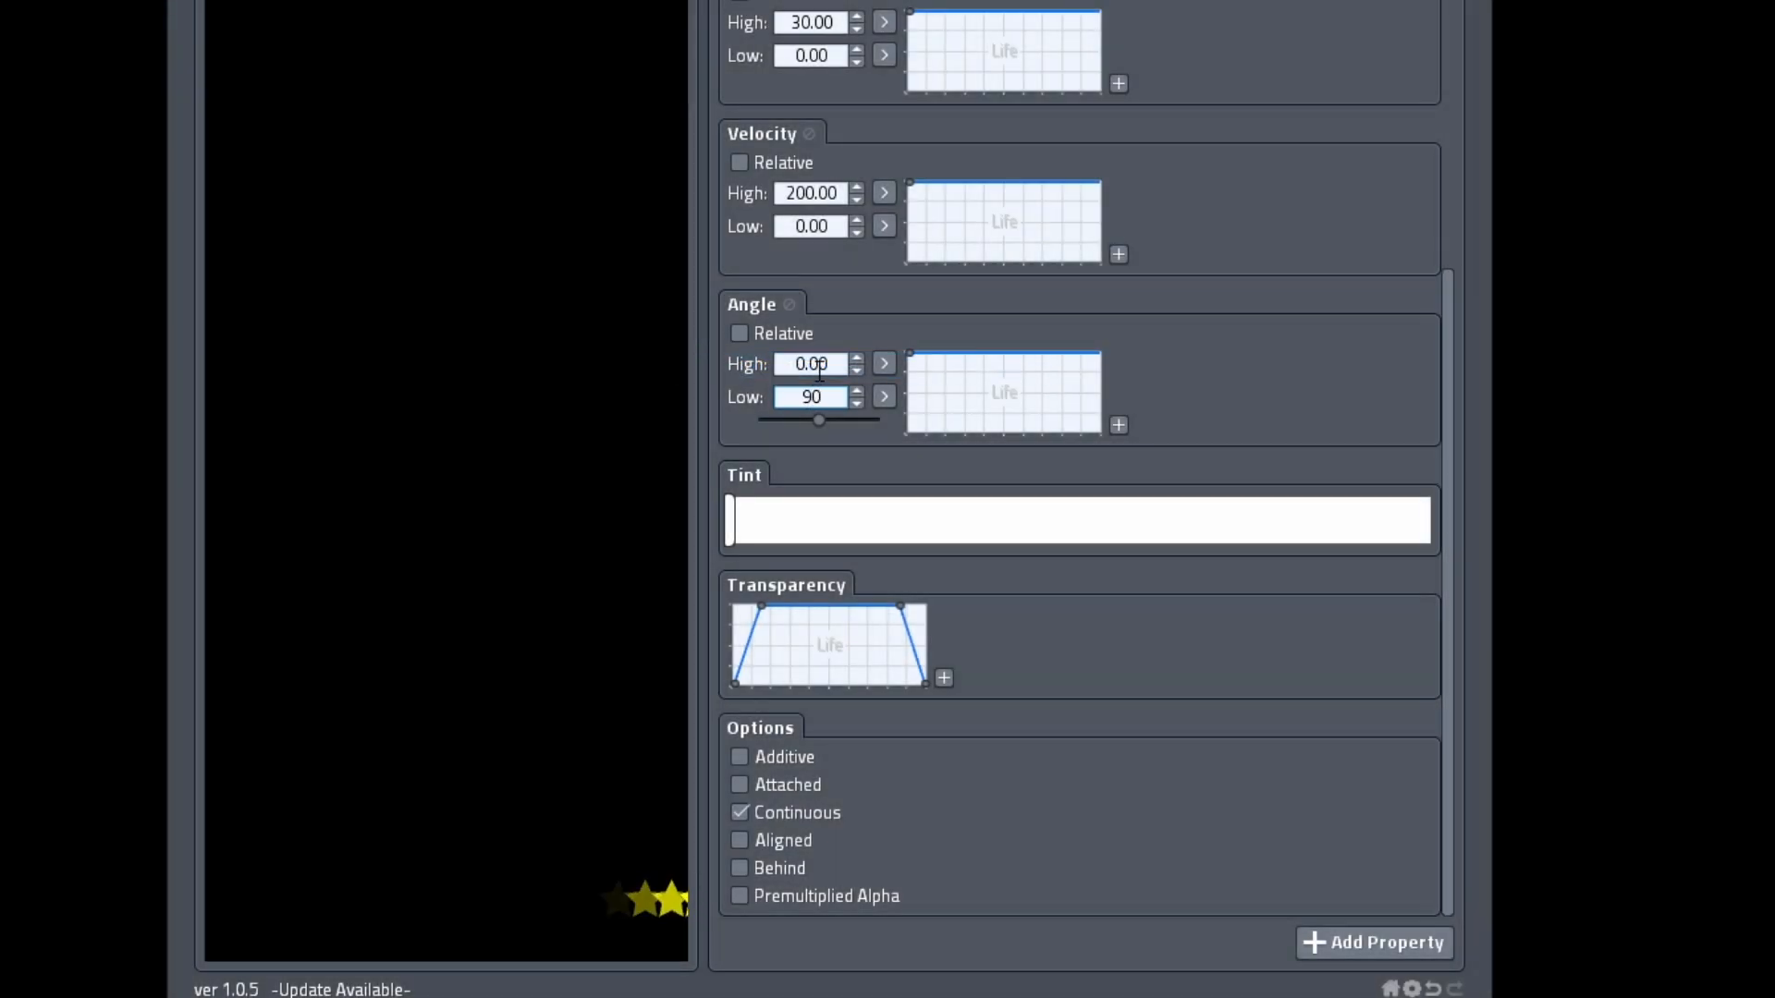
click(1405, 252)
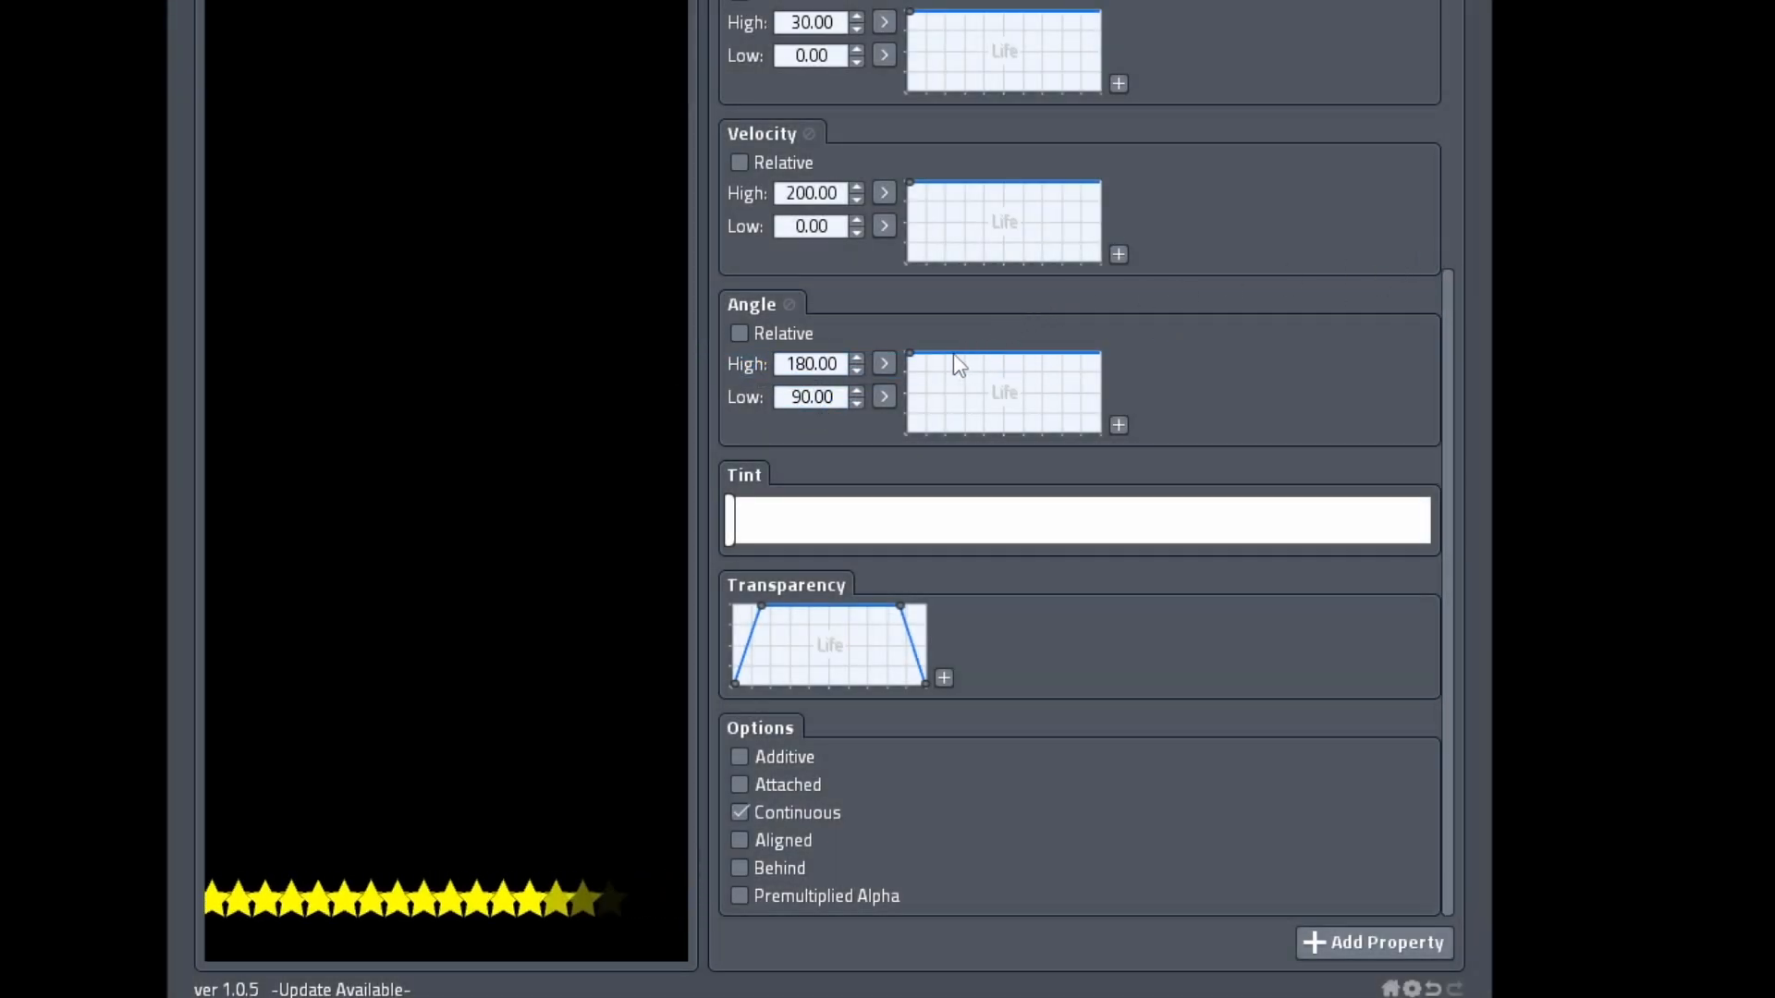
Ramp the Angle Life graph from minimum to maximum and make the Angle relative.
drag(912, 354, 1145, 331)
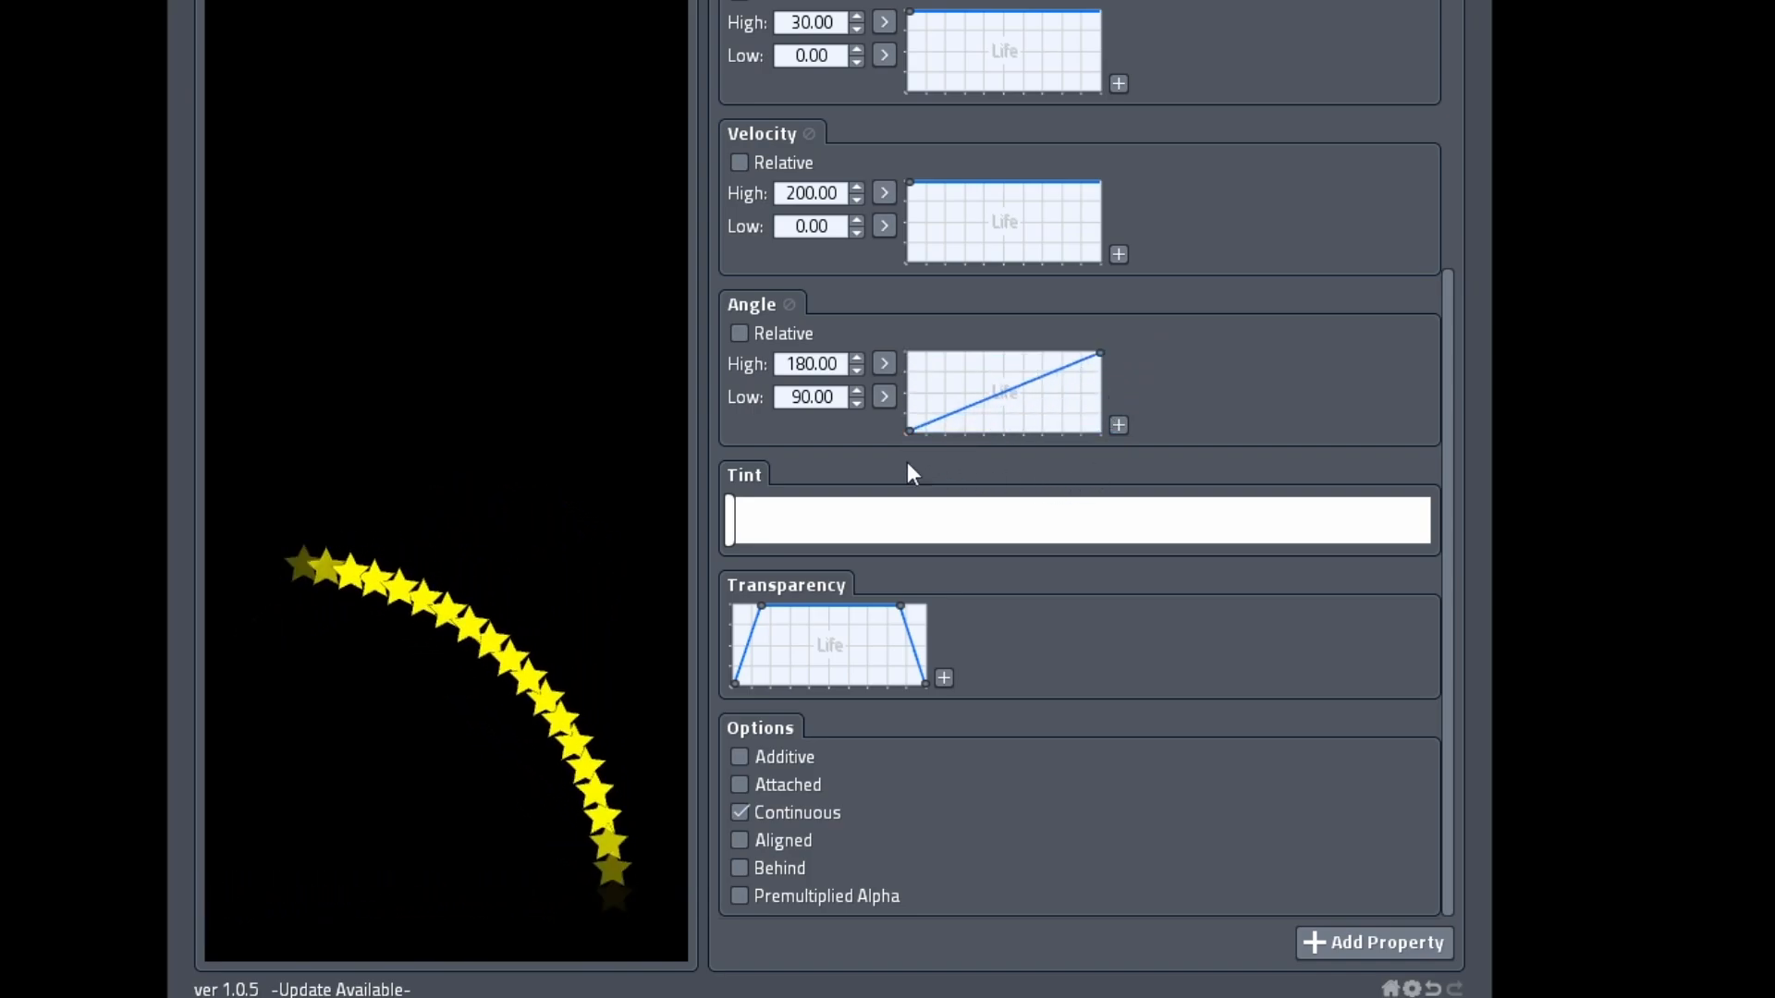
click(736, 335)
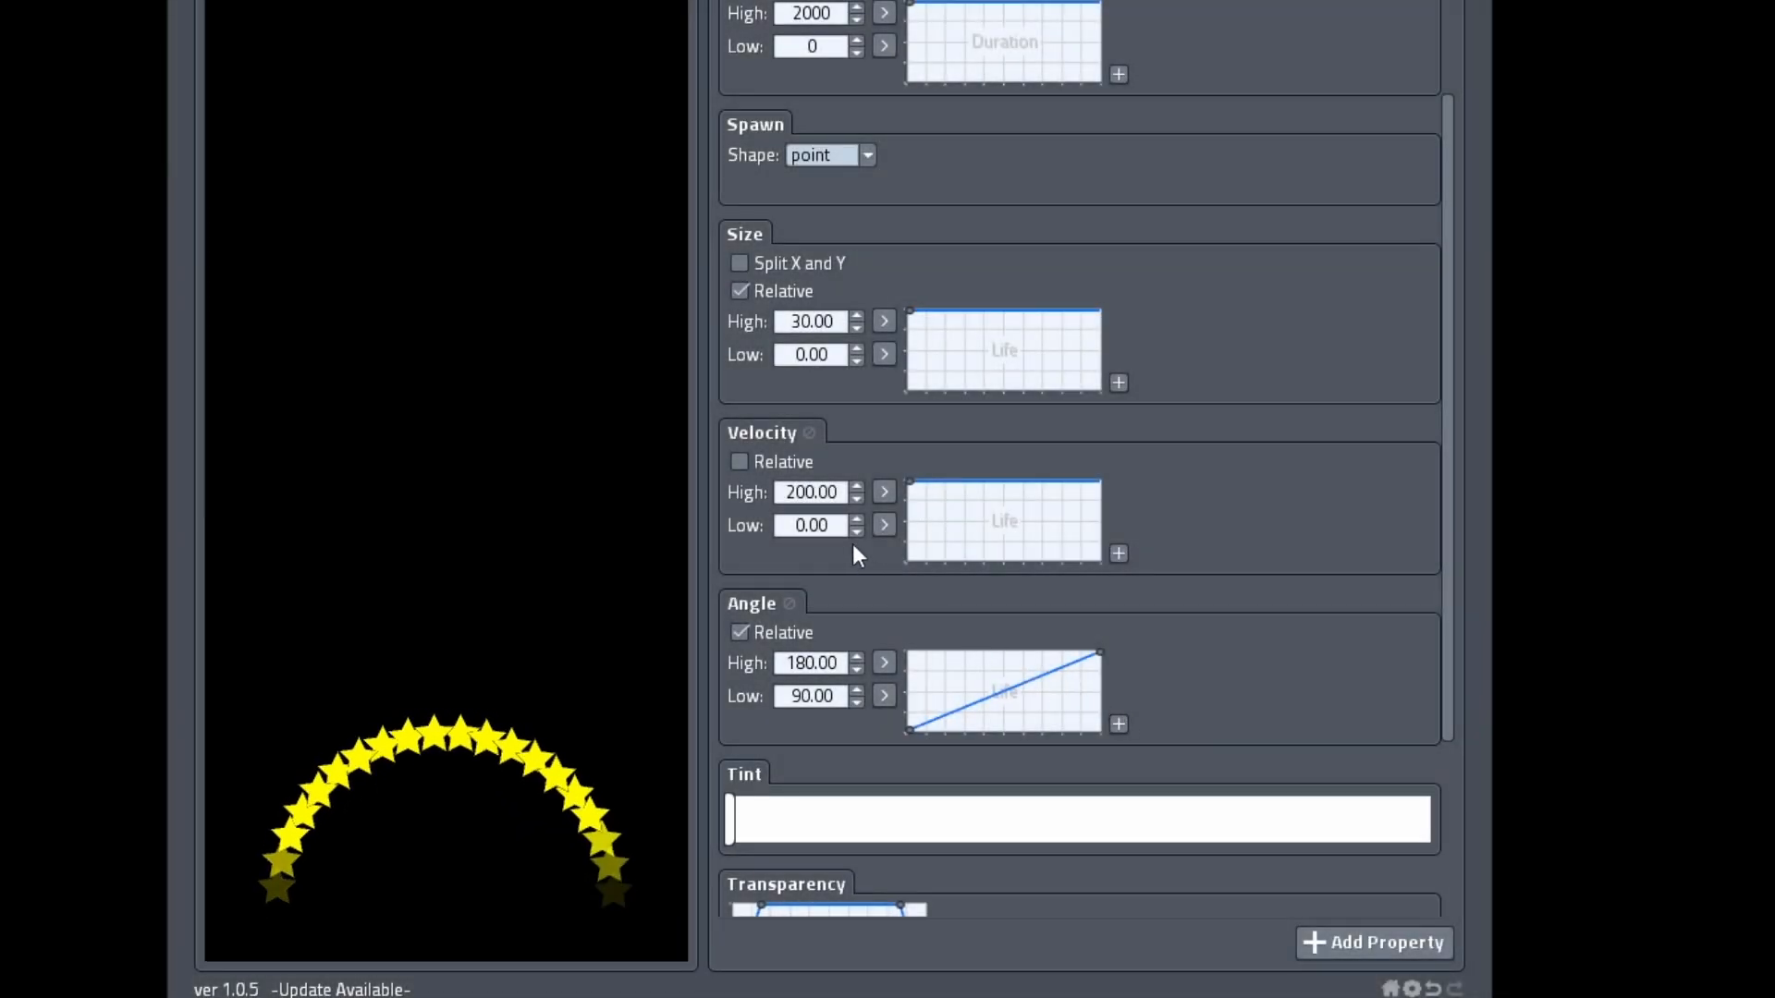
Adjust the Velocity High value upward to vary the size of the particle arc.
click(814, 491)
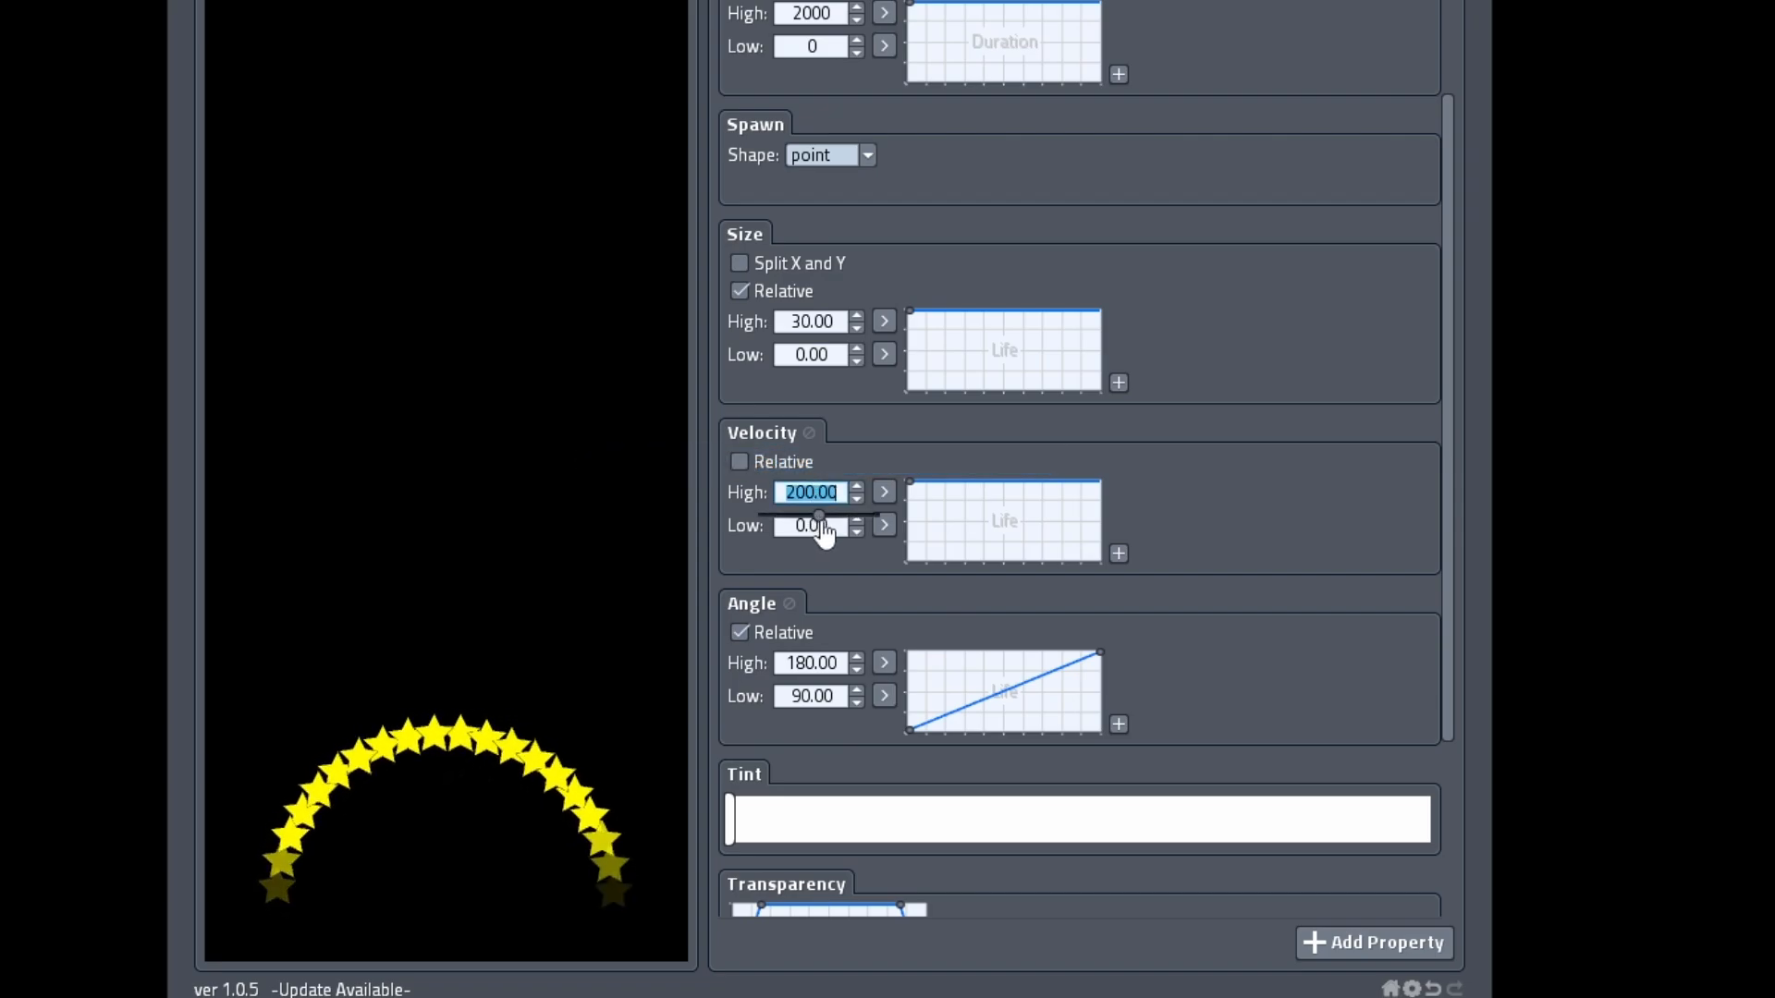
drag(823, 532, 1774, 507)
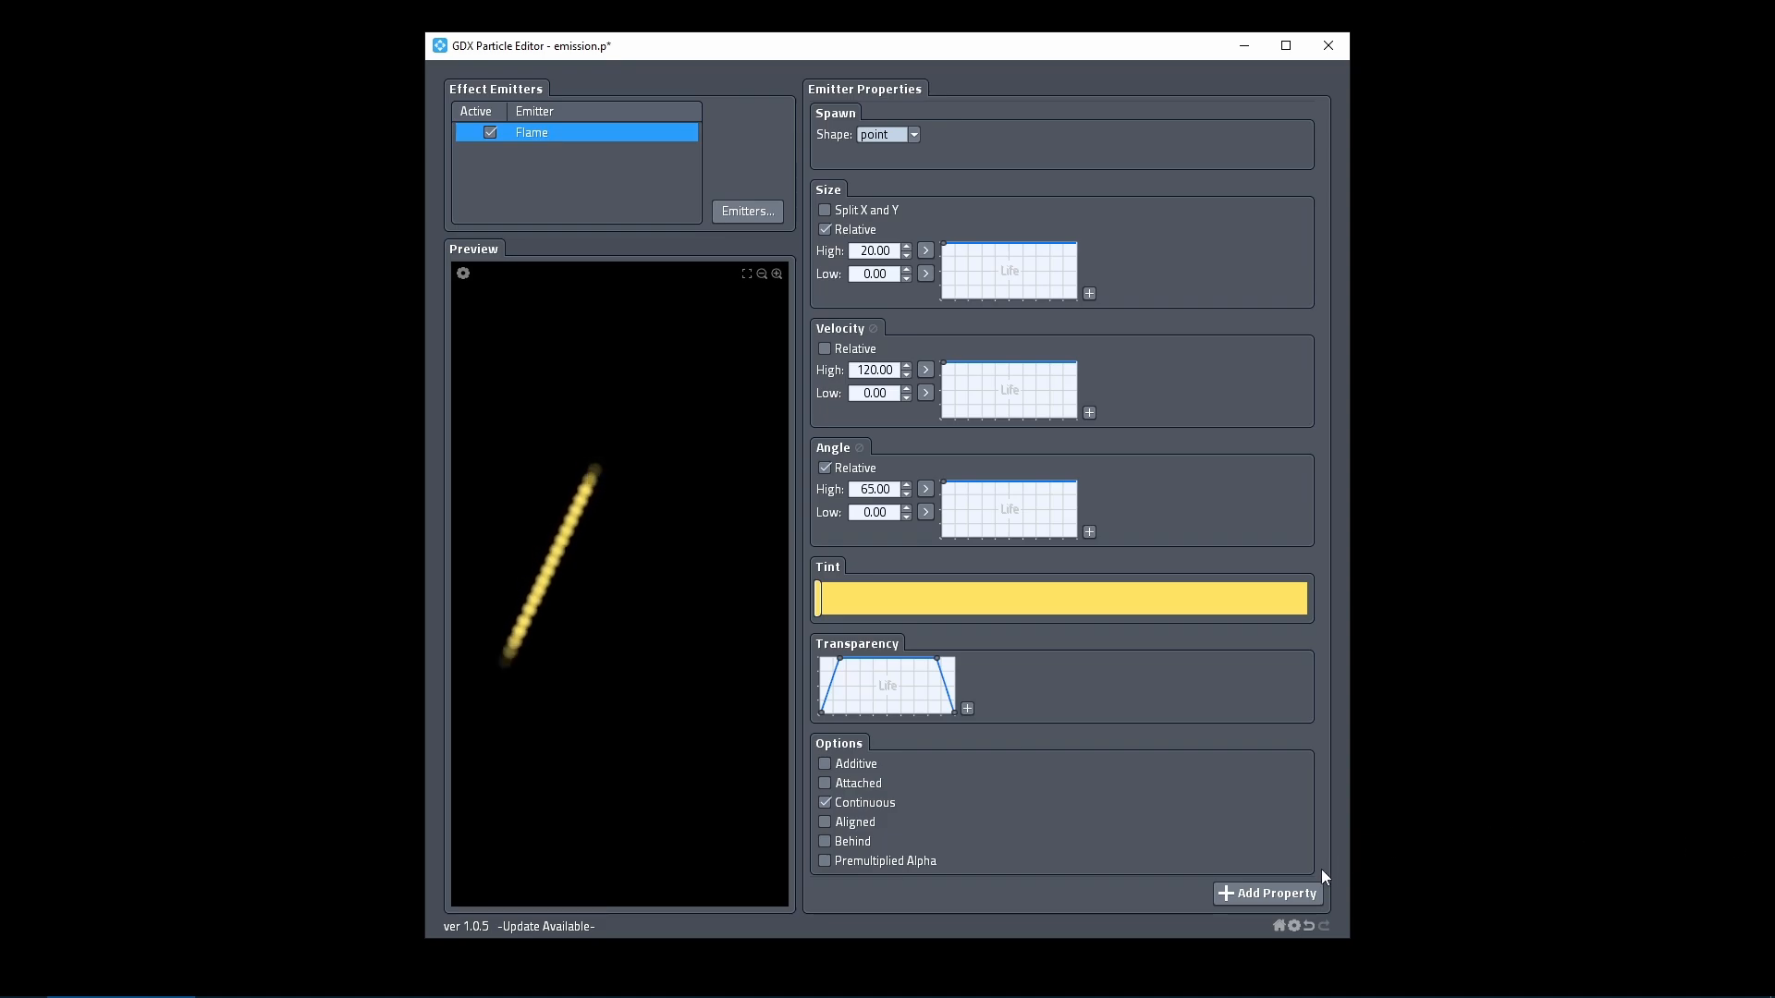
Add the Gravity property with a High value of -600 and ramp its Life graph from minimum to maximum.
click(1284, 901)
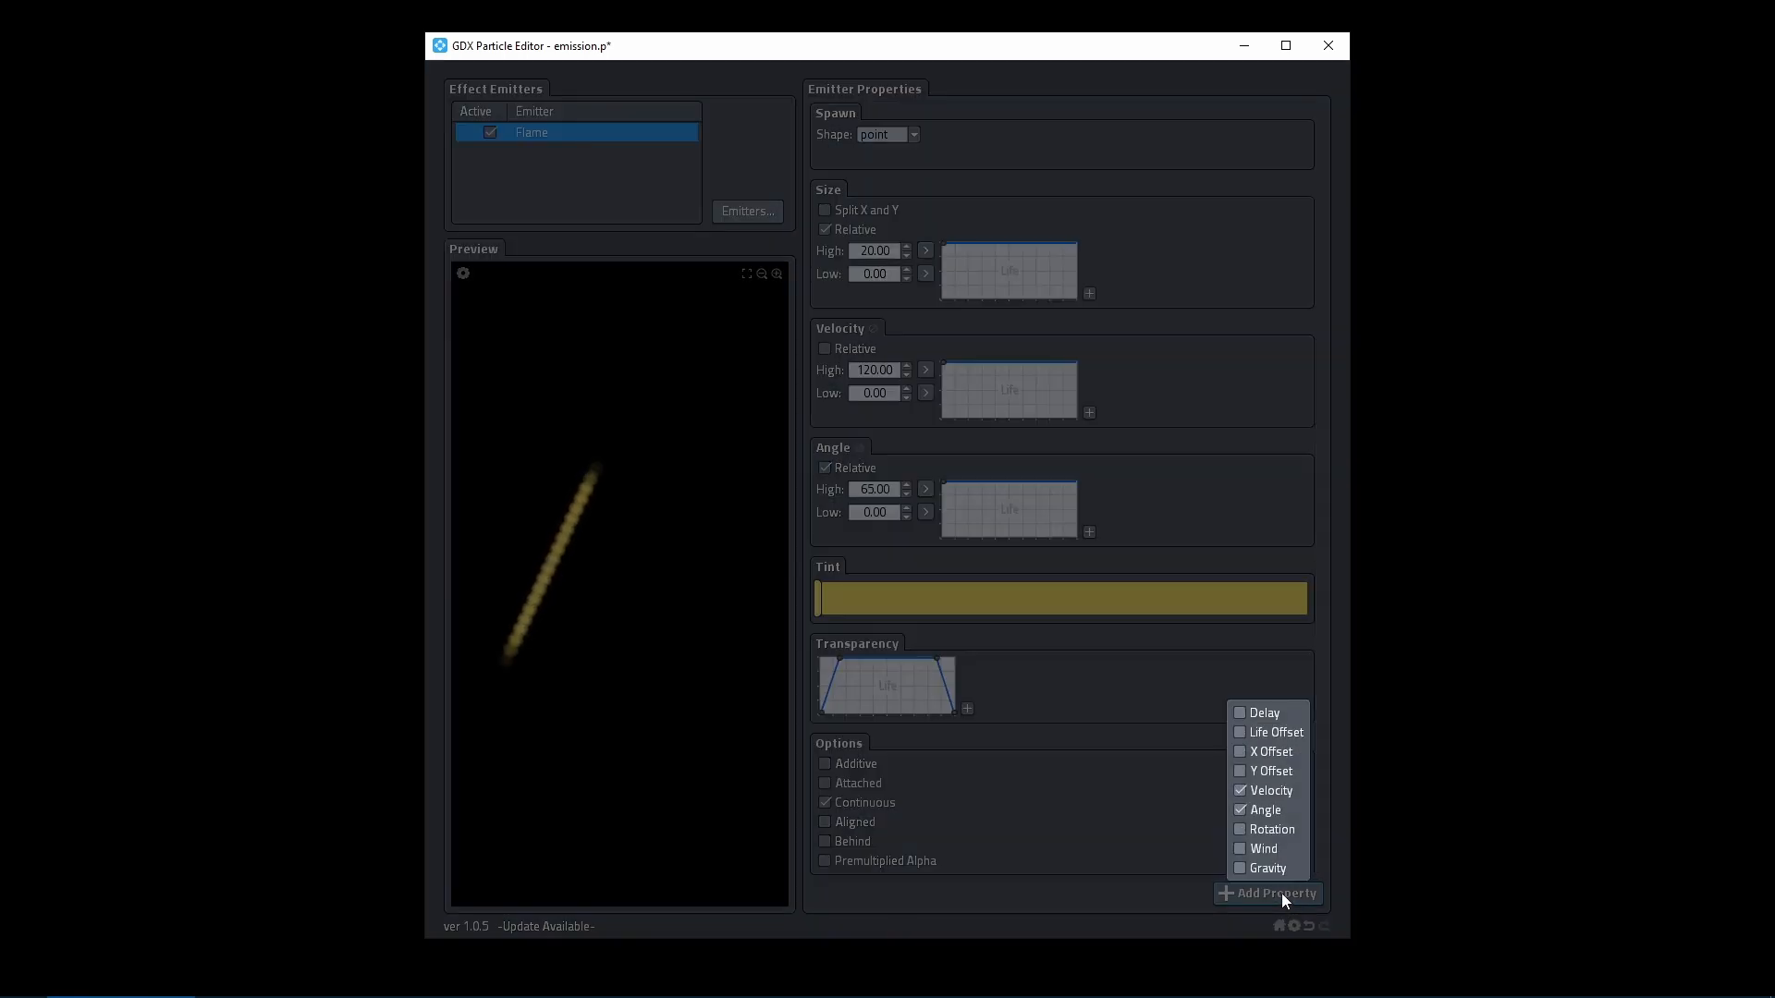
click(1272, 873)
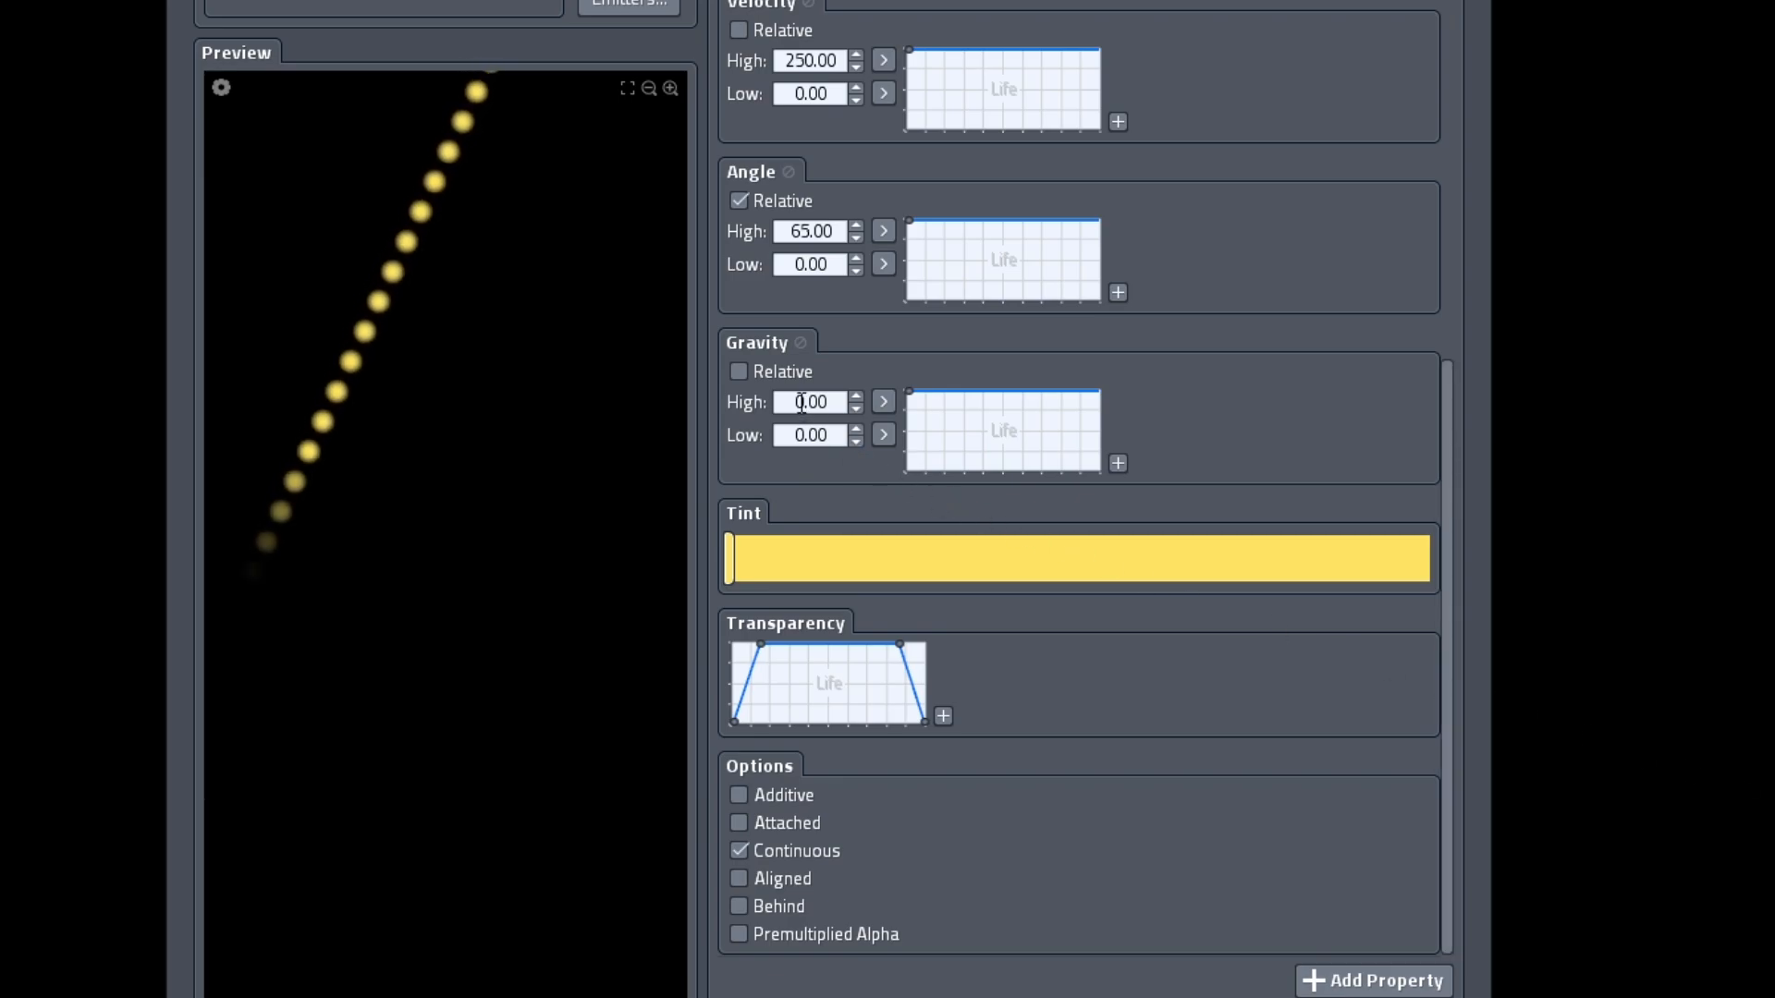
double_click(800, 402)
text(-6)
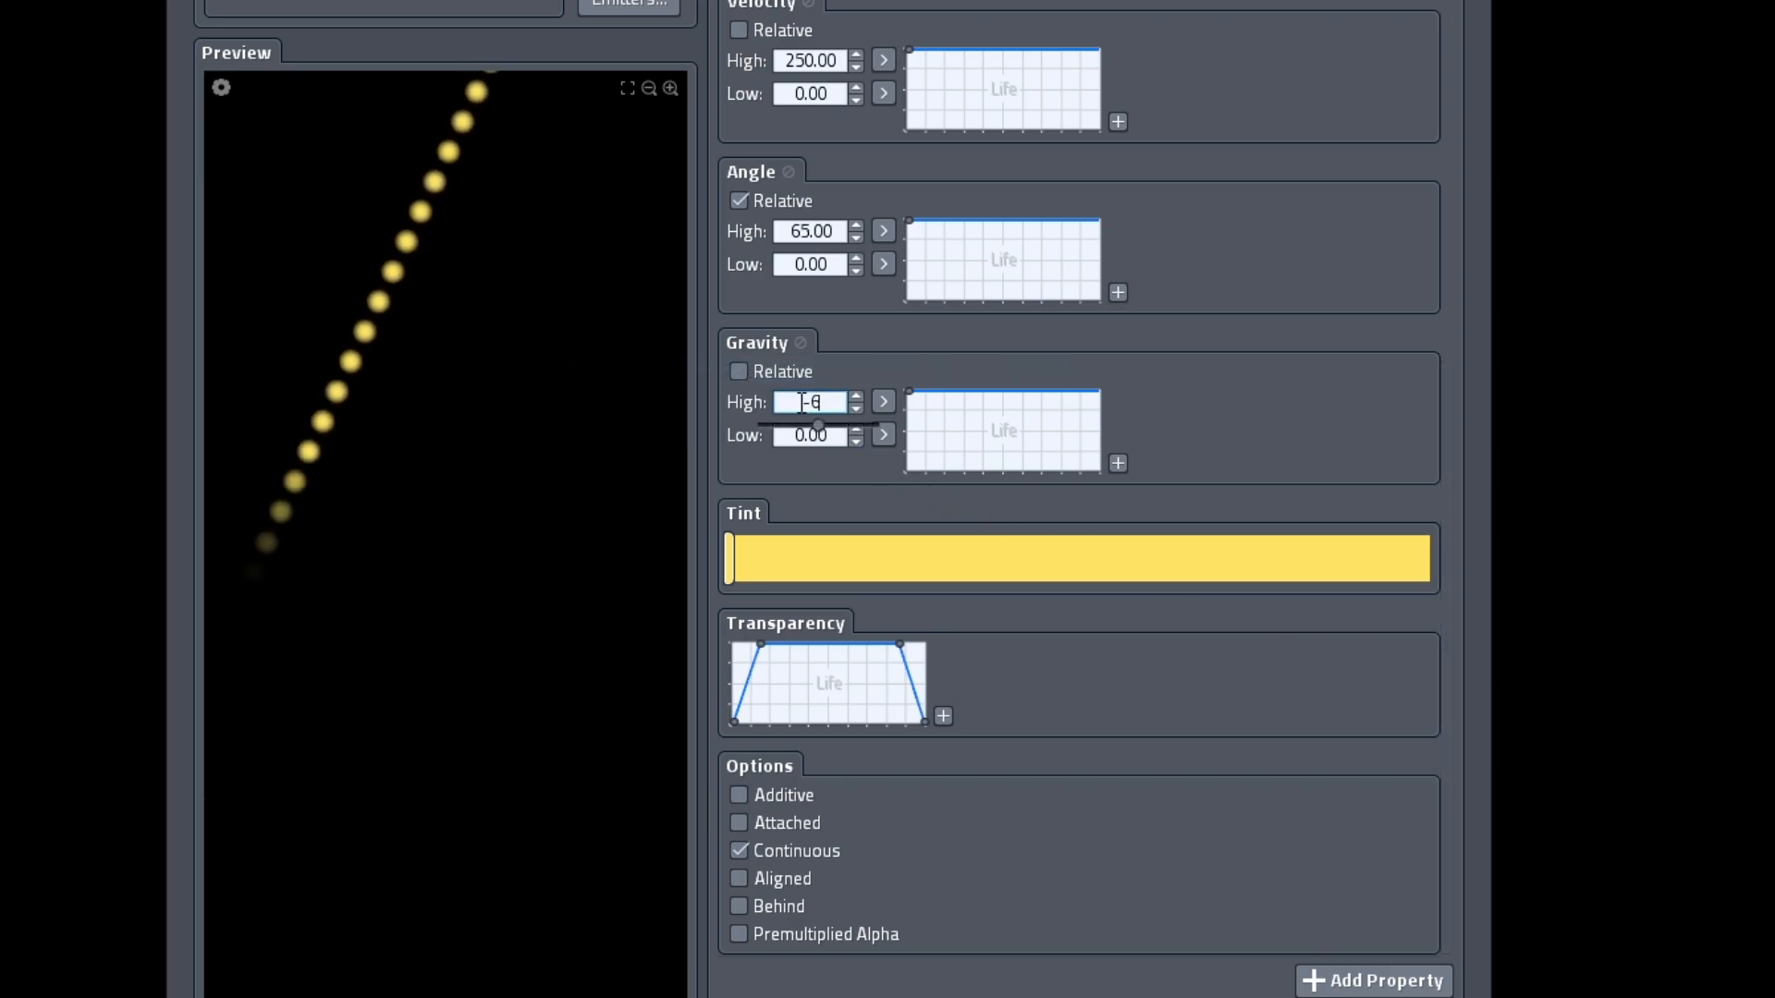
text(00)
key(Return)
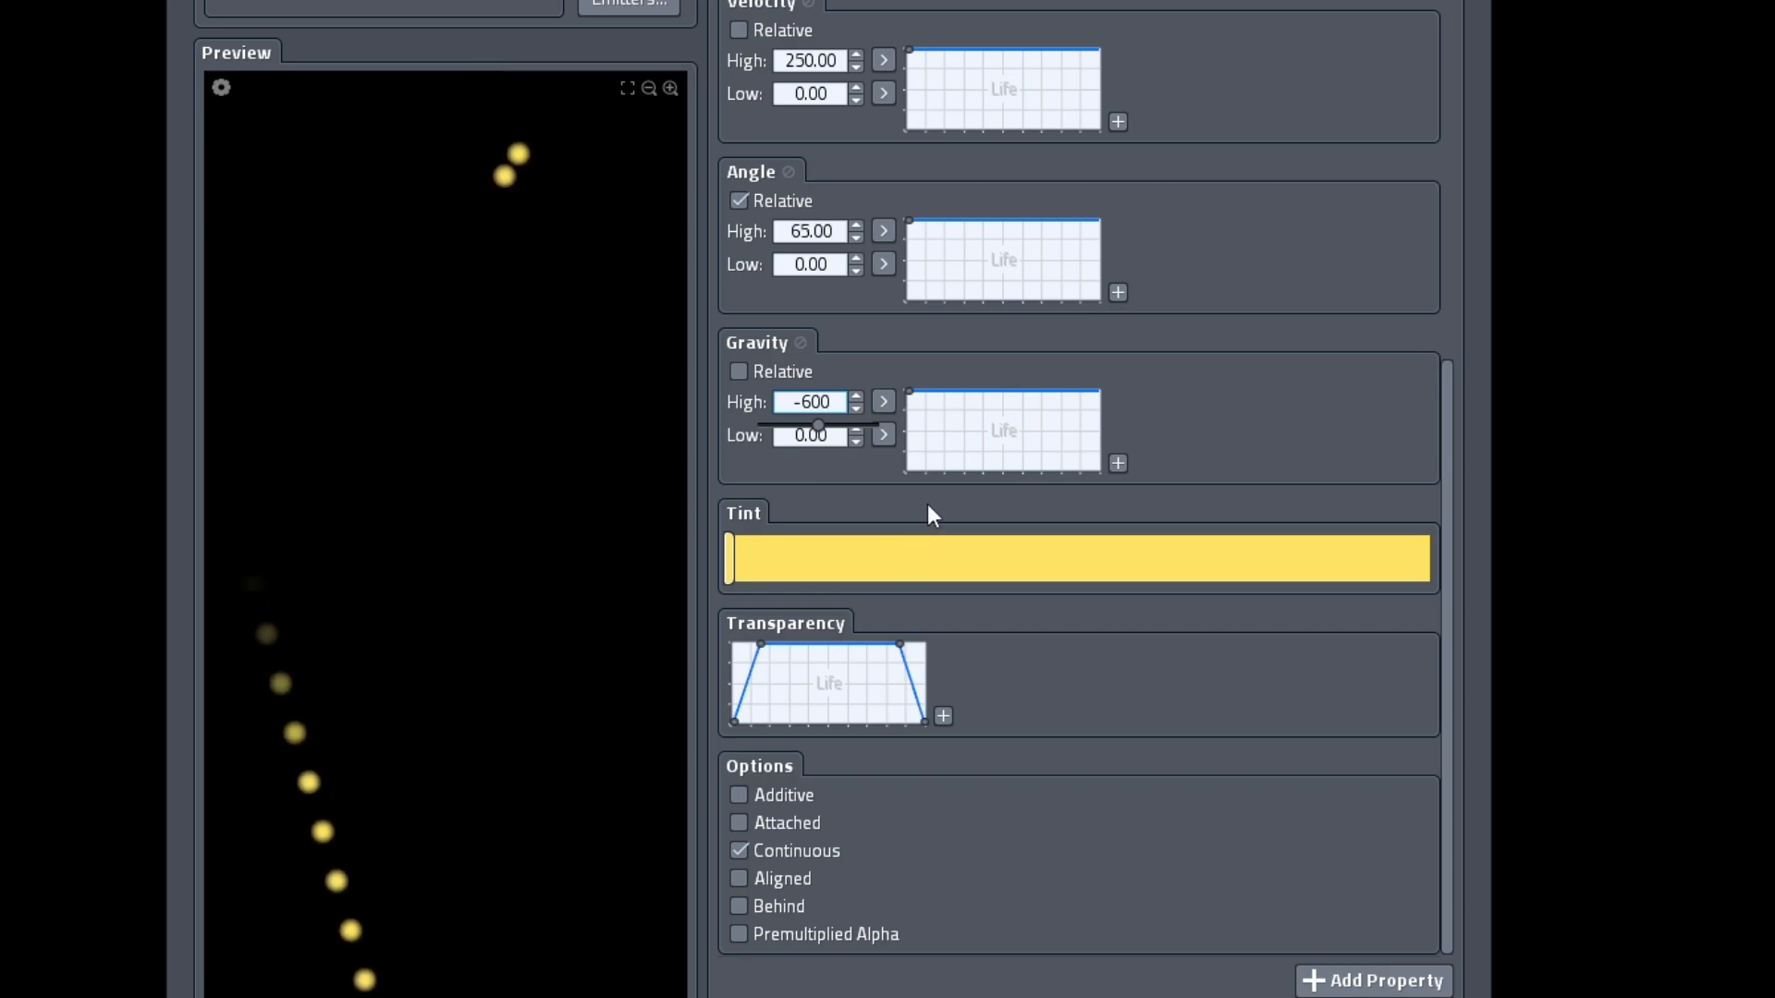
mouse_move(906, 392)
mouse_down()
mouse_move(902, 486)
mouse_move(939, 400)
mouse_move(1093, 394)
mouse_move(1117, 375)
mouse_up()
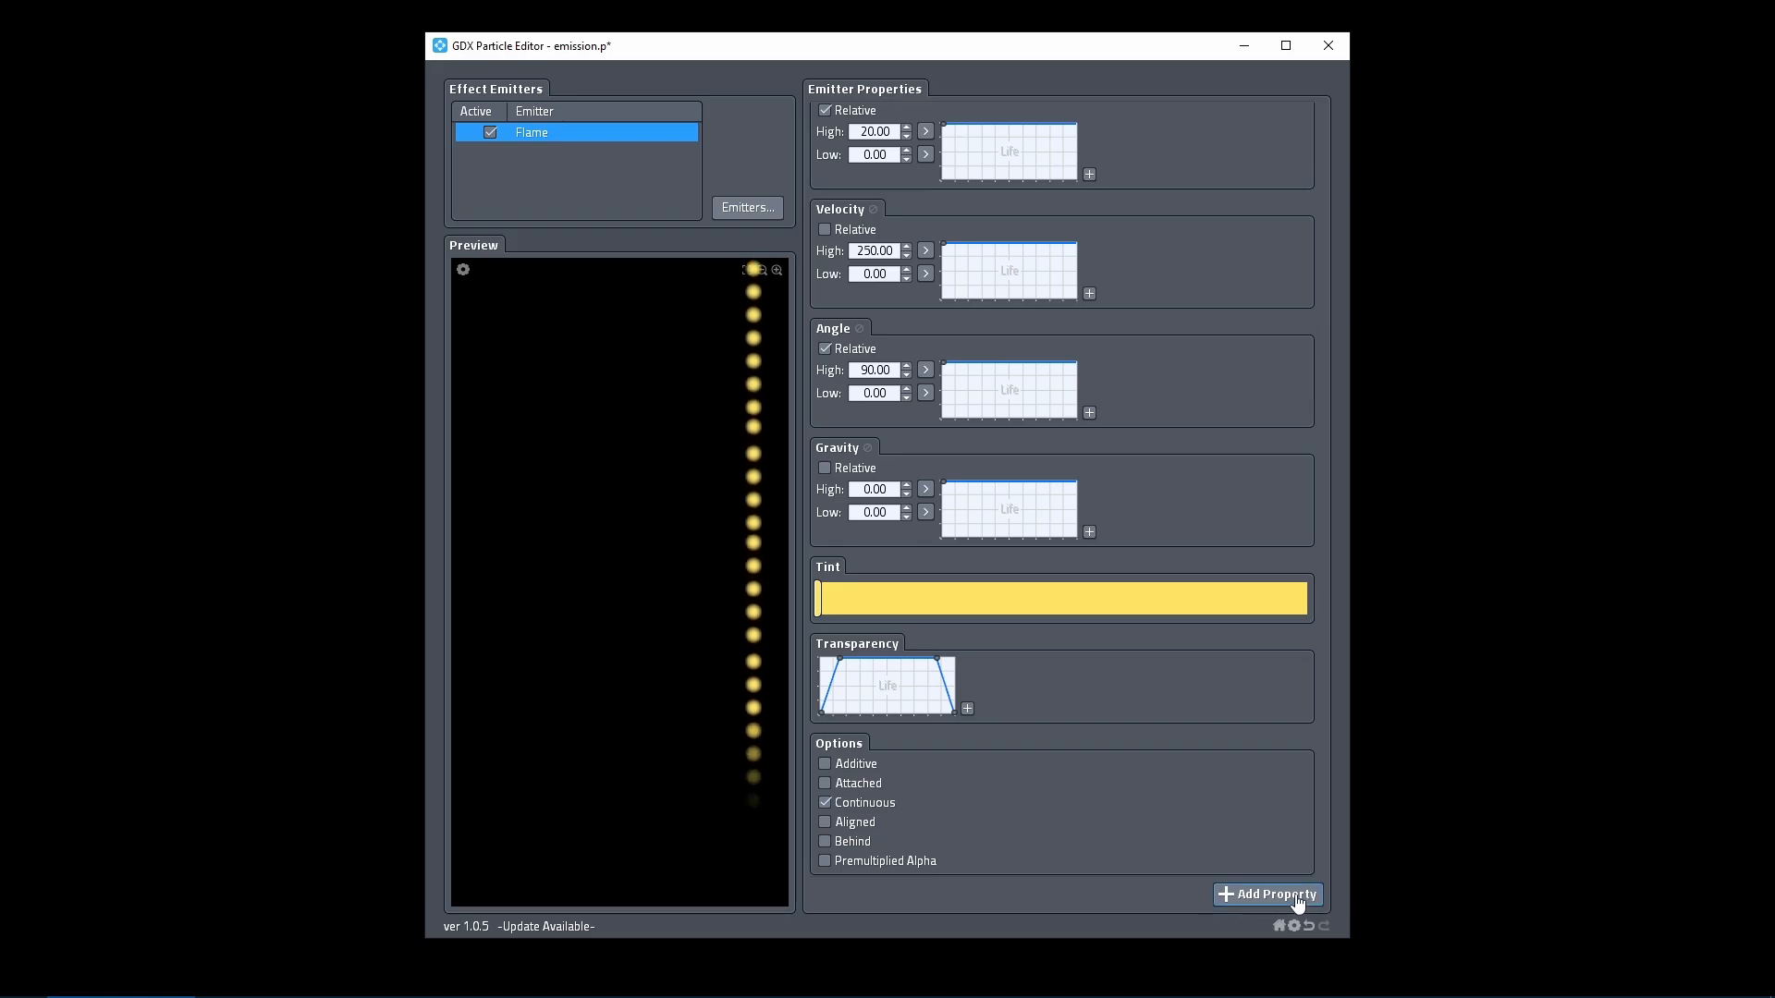
Add the Wind property with a High value of -600 and ramp its Life graph from minimum to maximum.
click(1297, 897)
click(1267, 848)
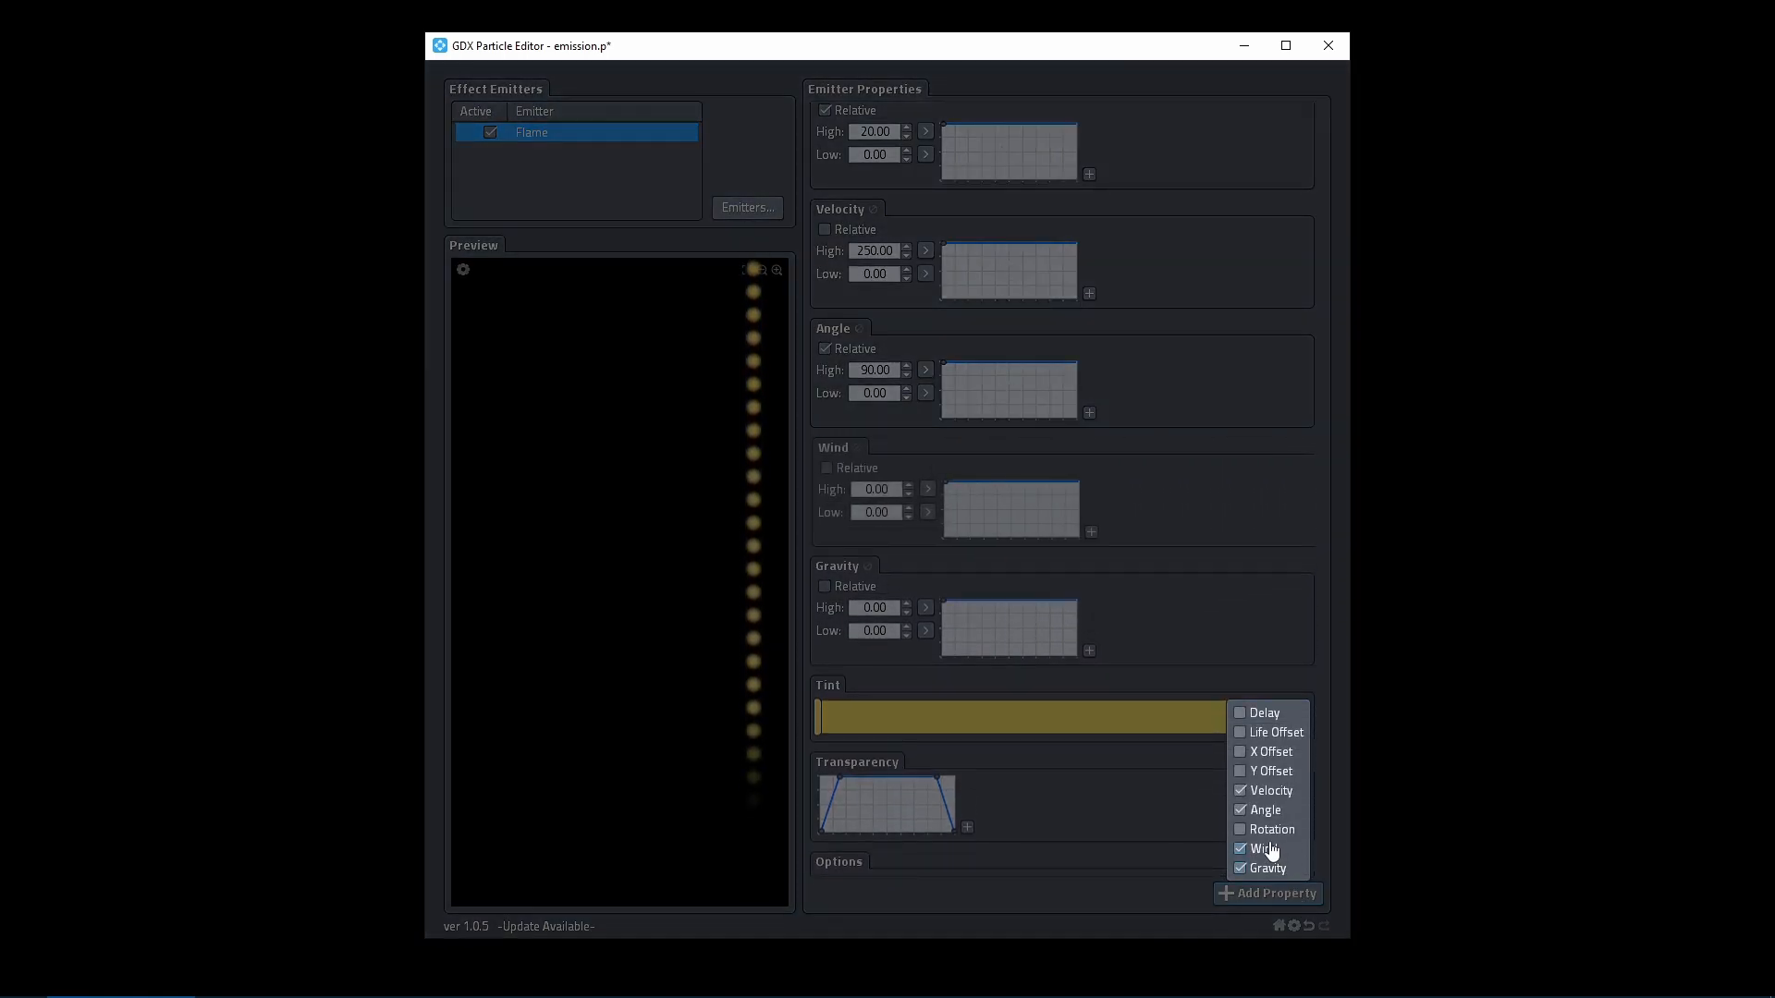
click(1169, 620)
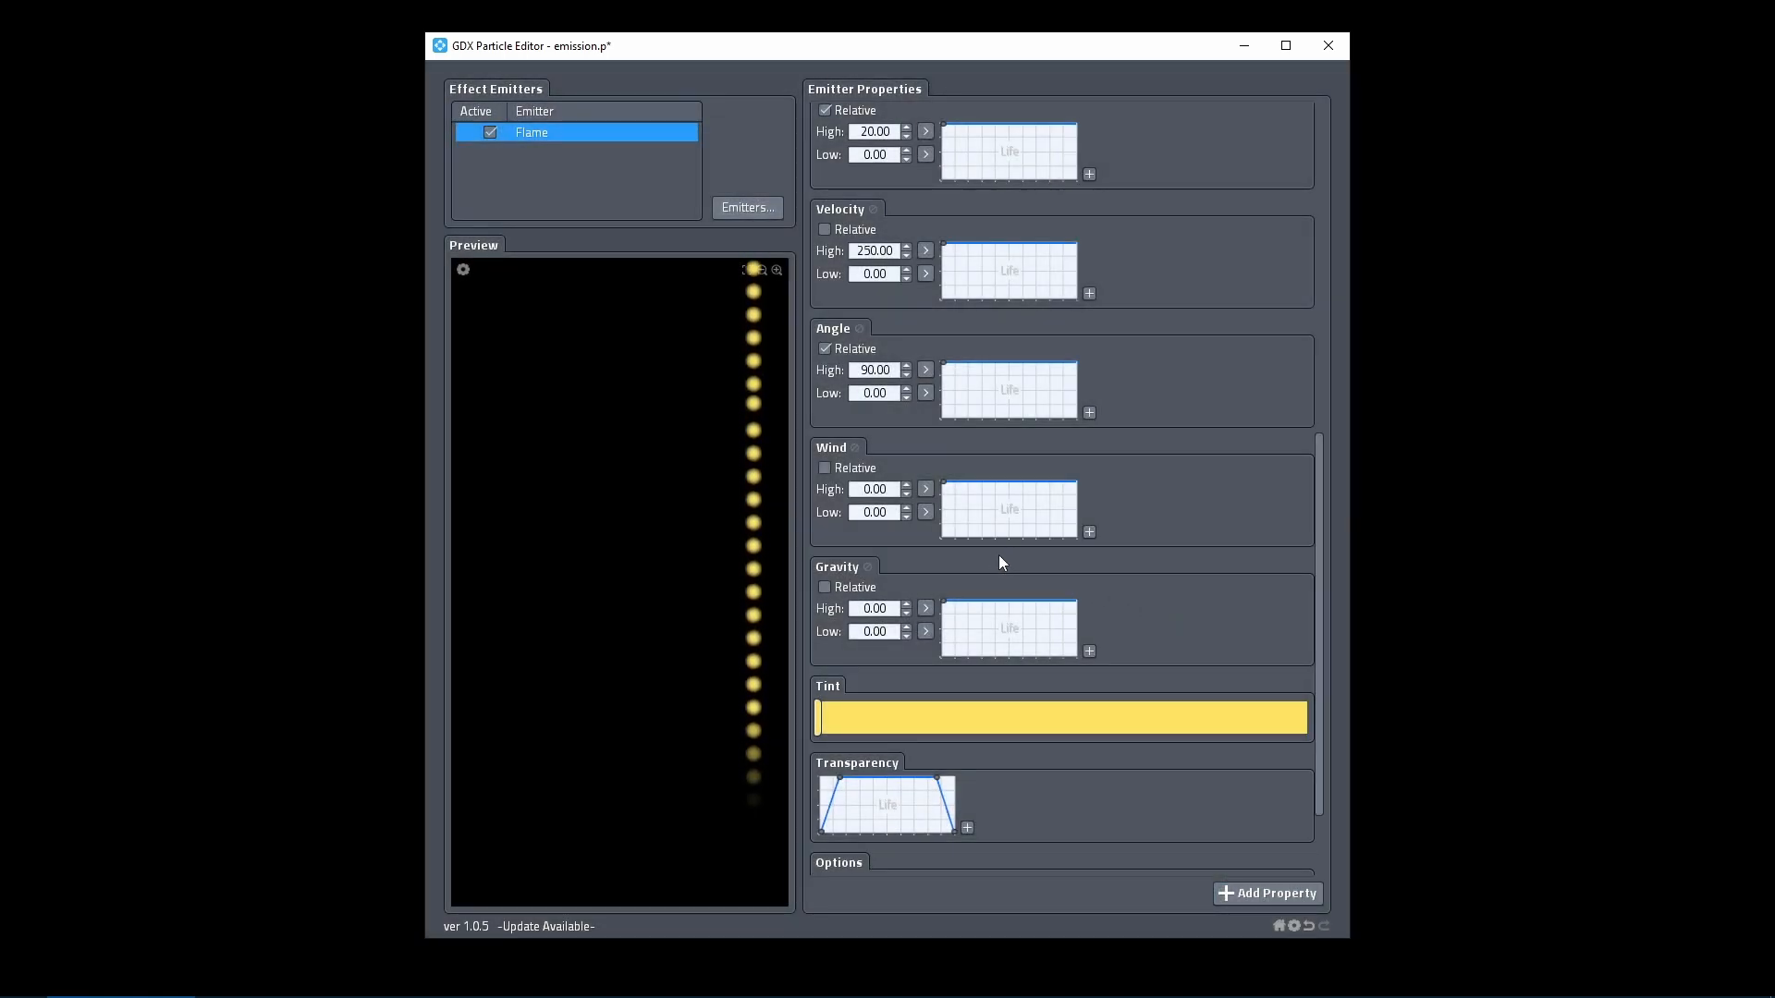
click(882, 490)
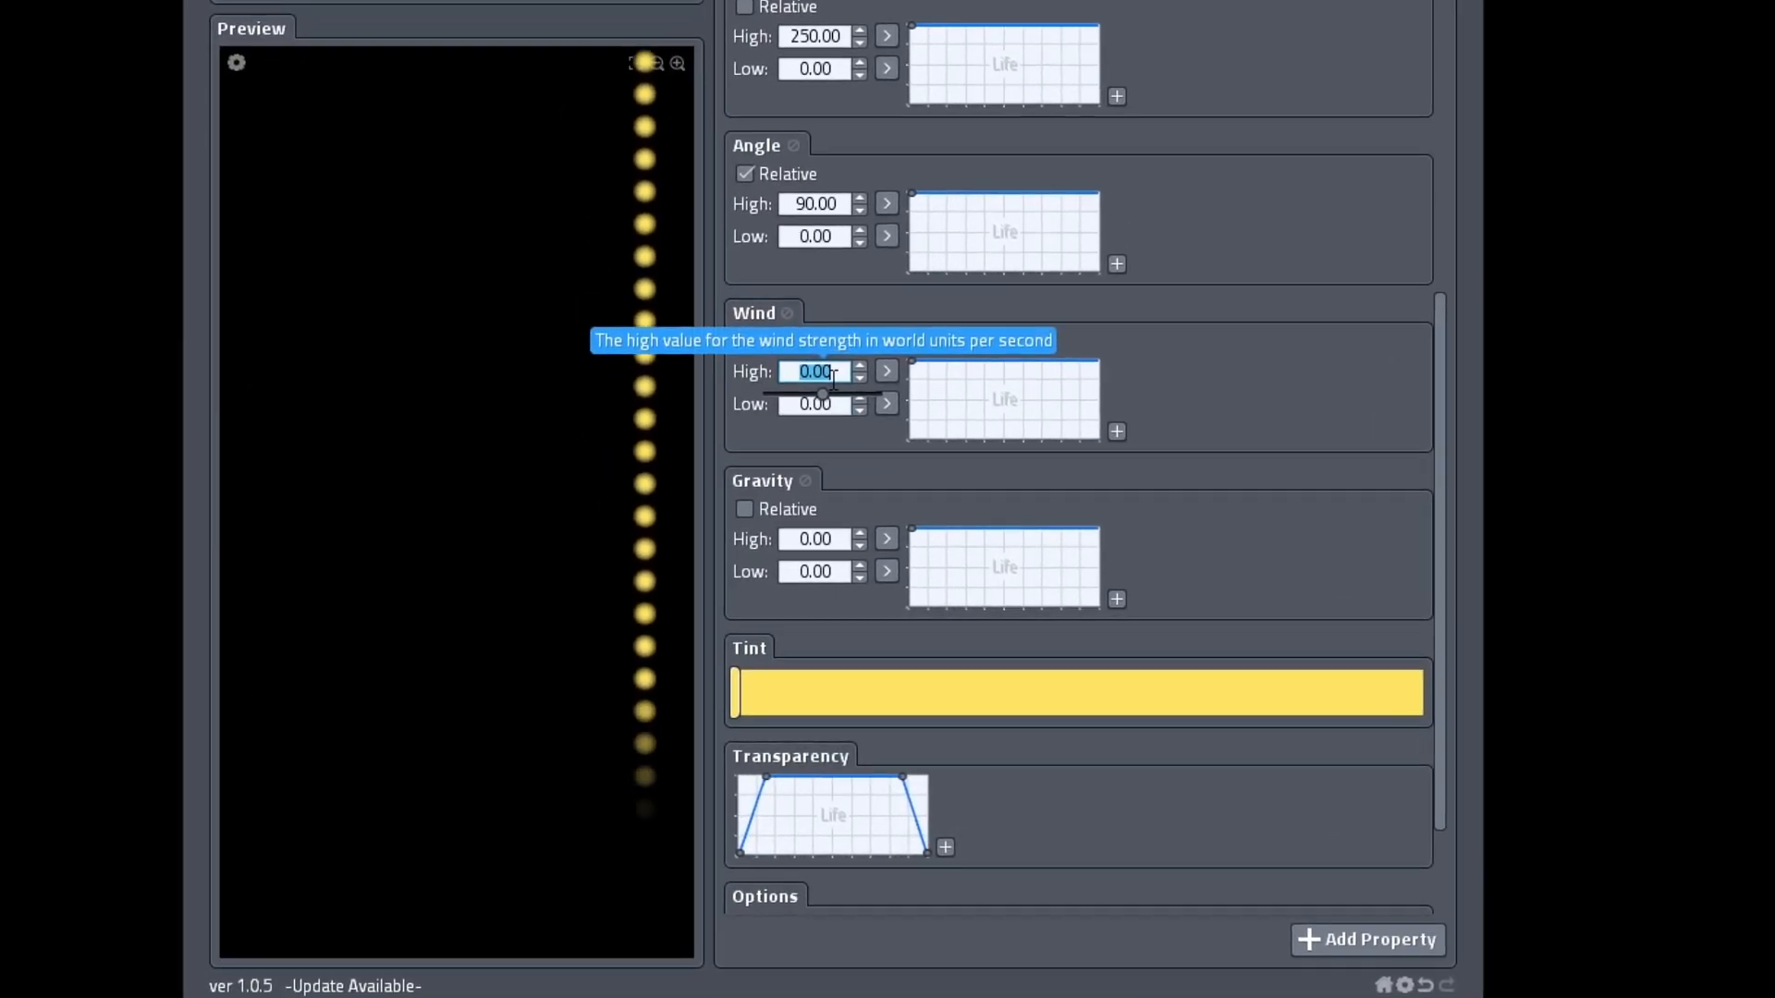
text(-600)
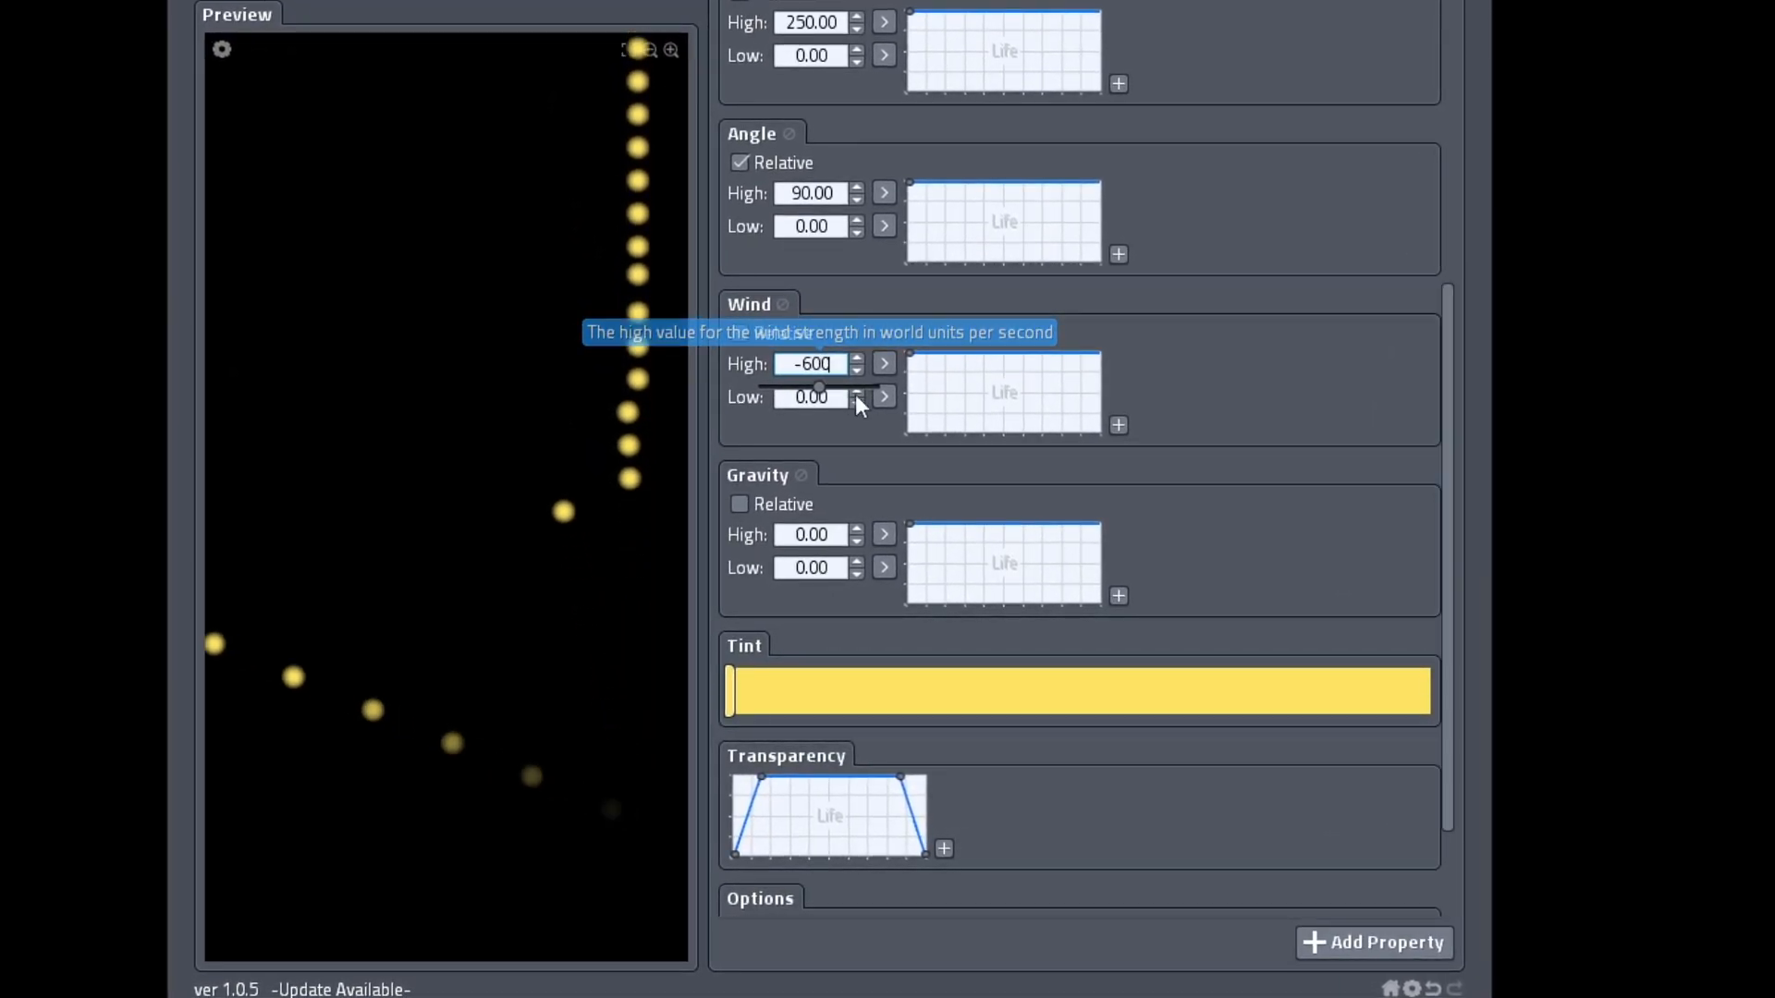
drag(911, 354, 1109, 342)
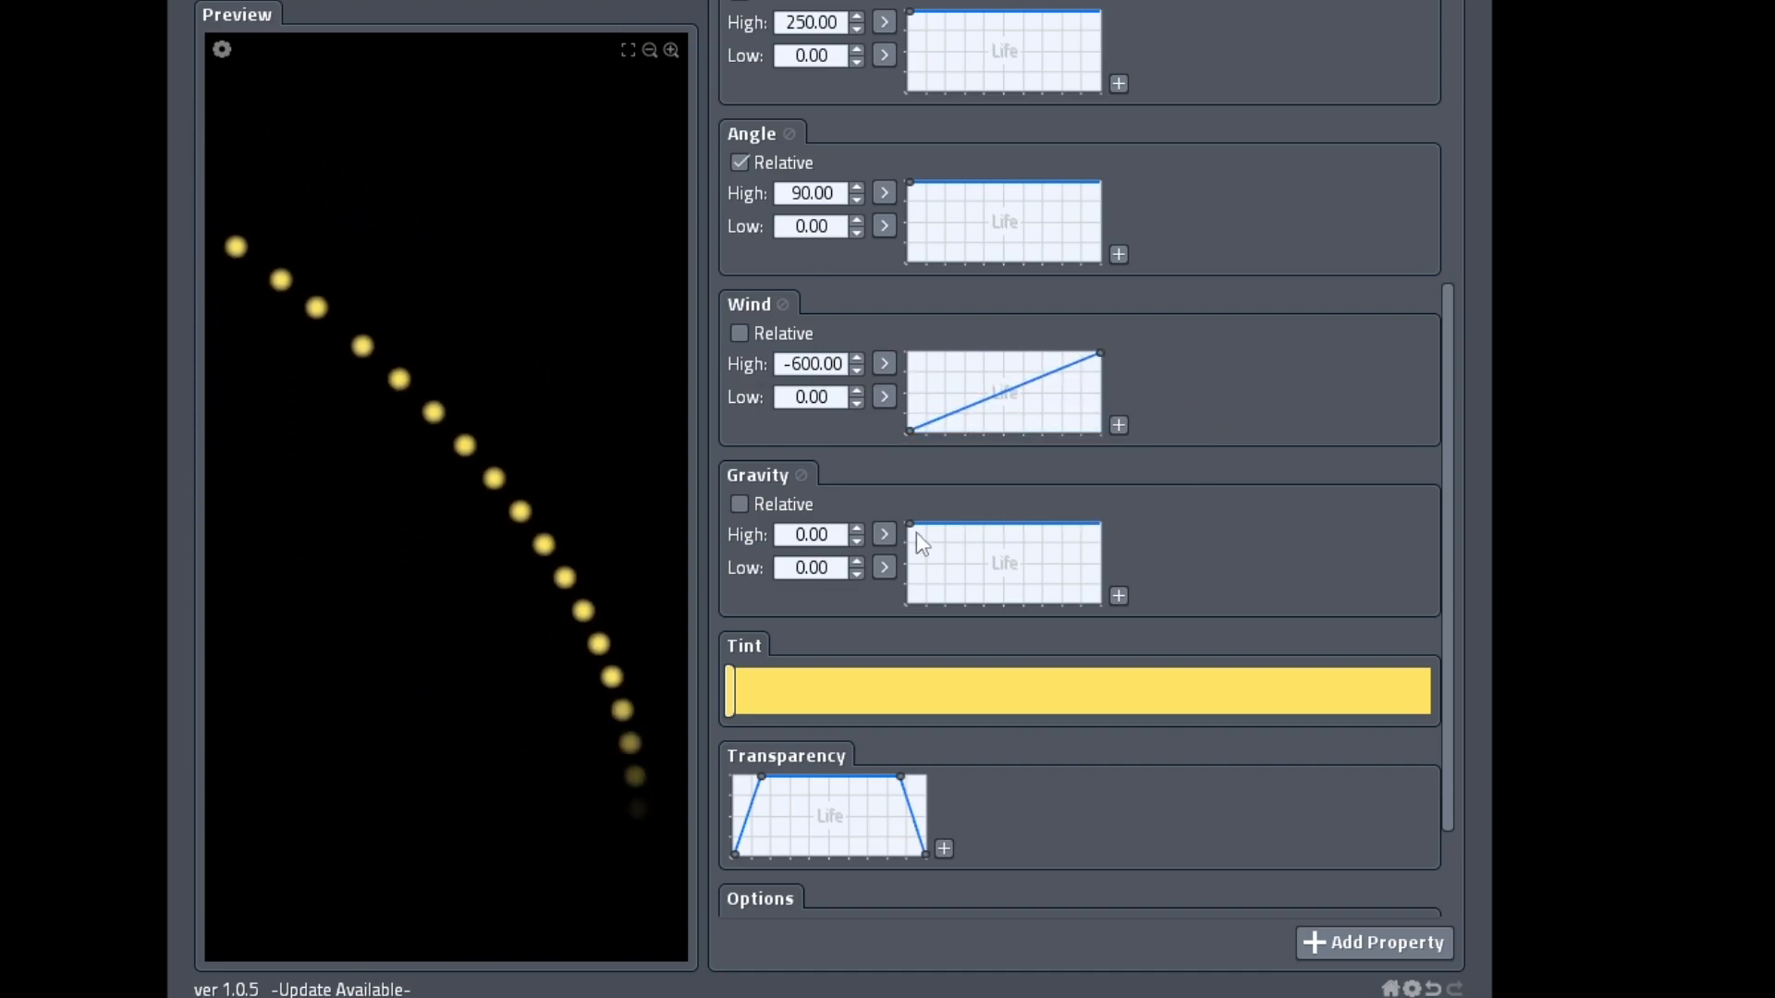
Set the Gravity High value to -800 and ramp its Life graph from minimum to maximum.
click(818, 534)
text(-80)
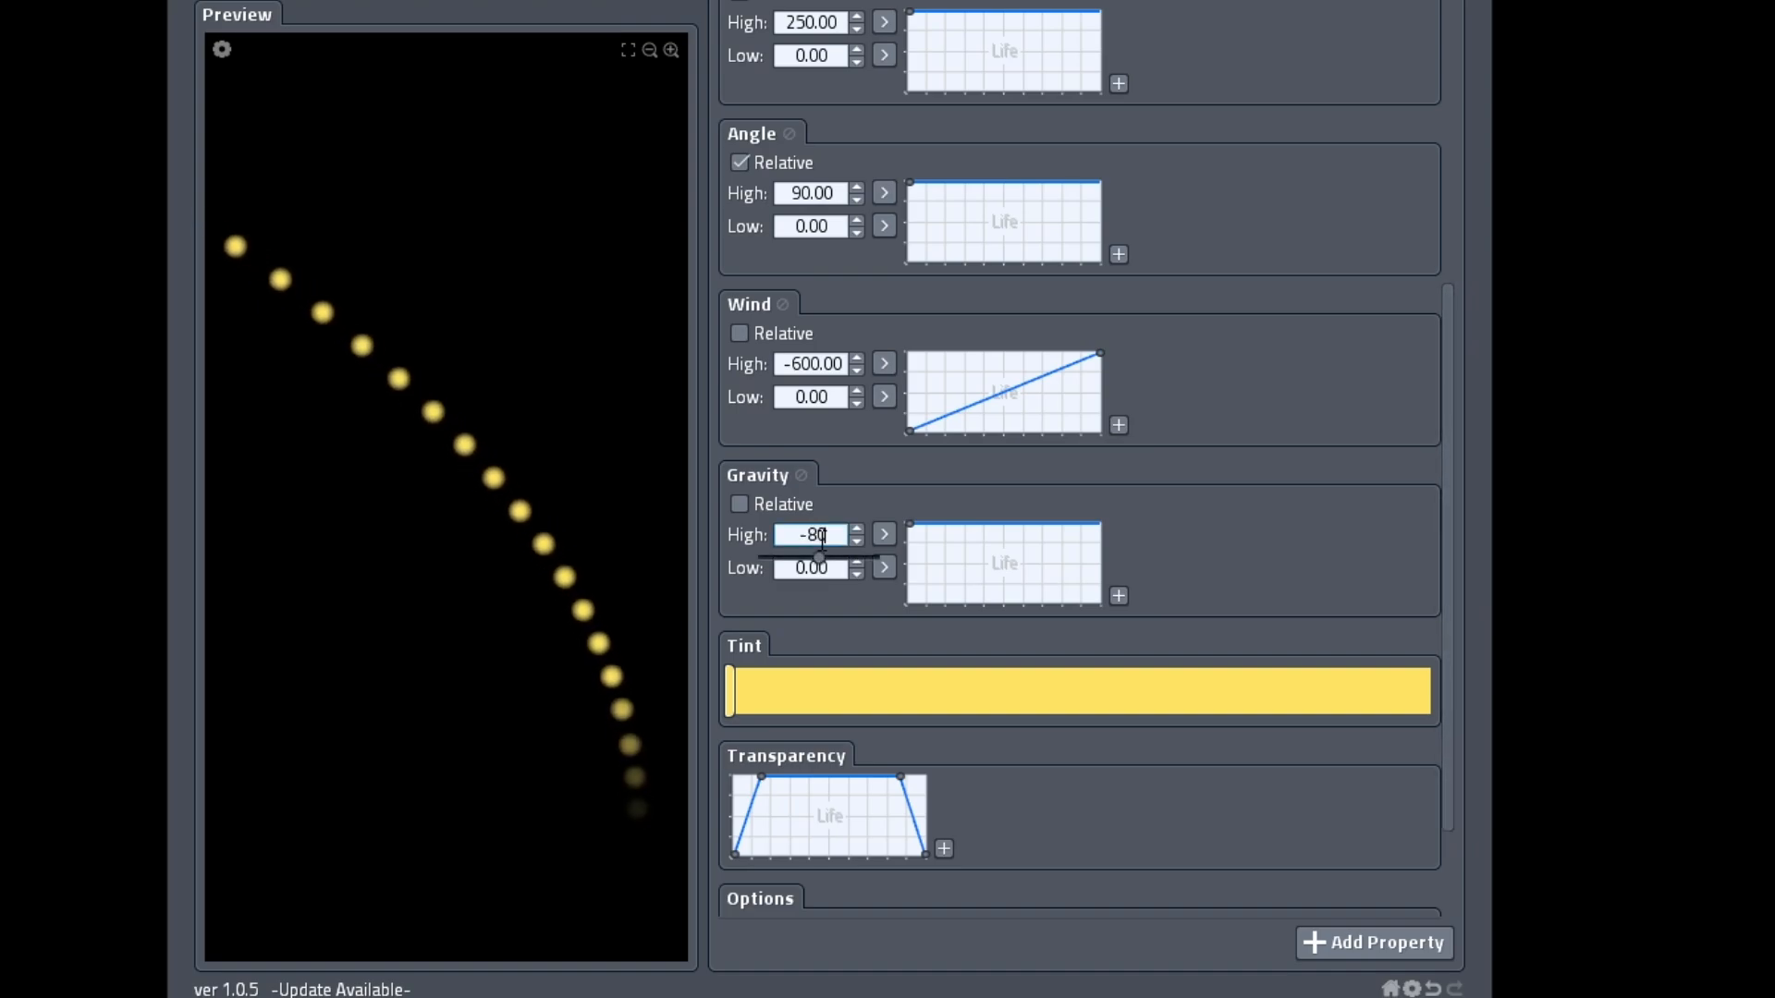
text(0)
drag(910, 527, 1133, 508)
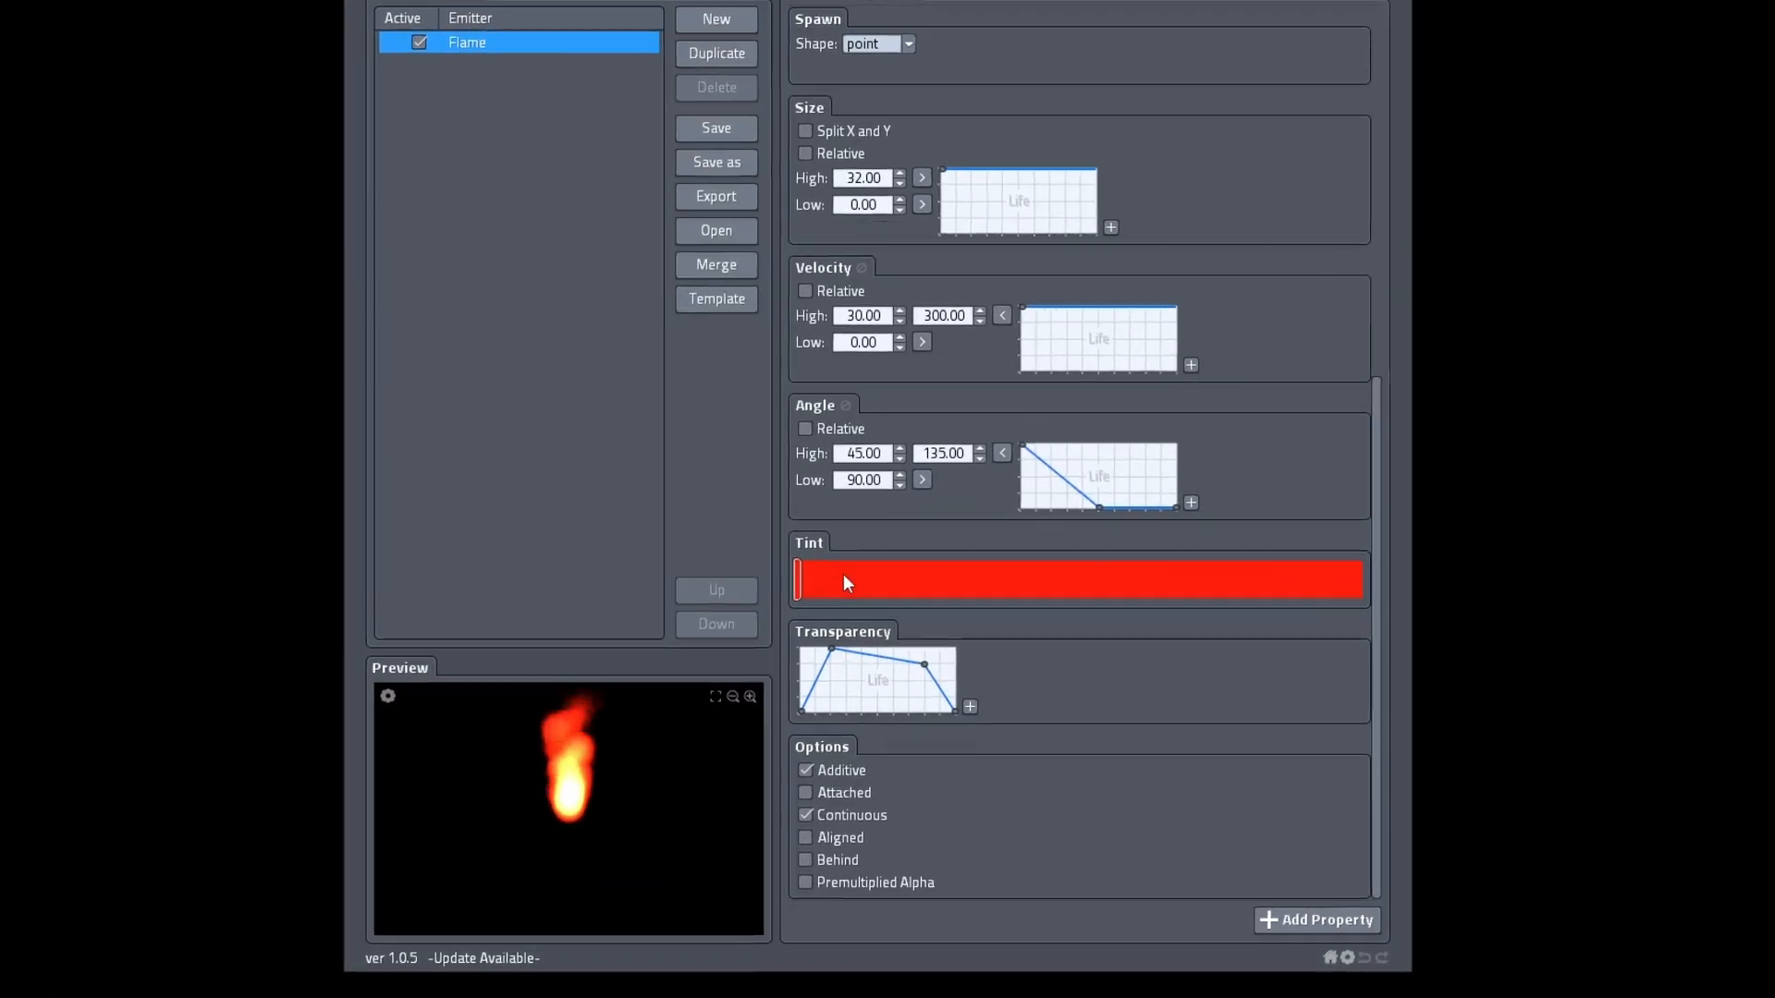
Change the Flame emitter's Tint to magenta #FF1FFFFF and store that color as a custom swatch.
double_click(776, 562)
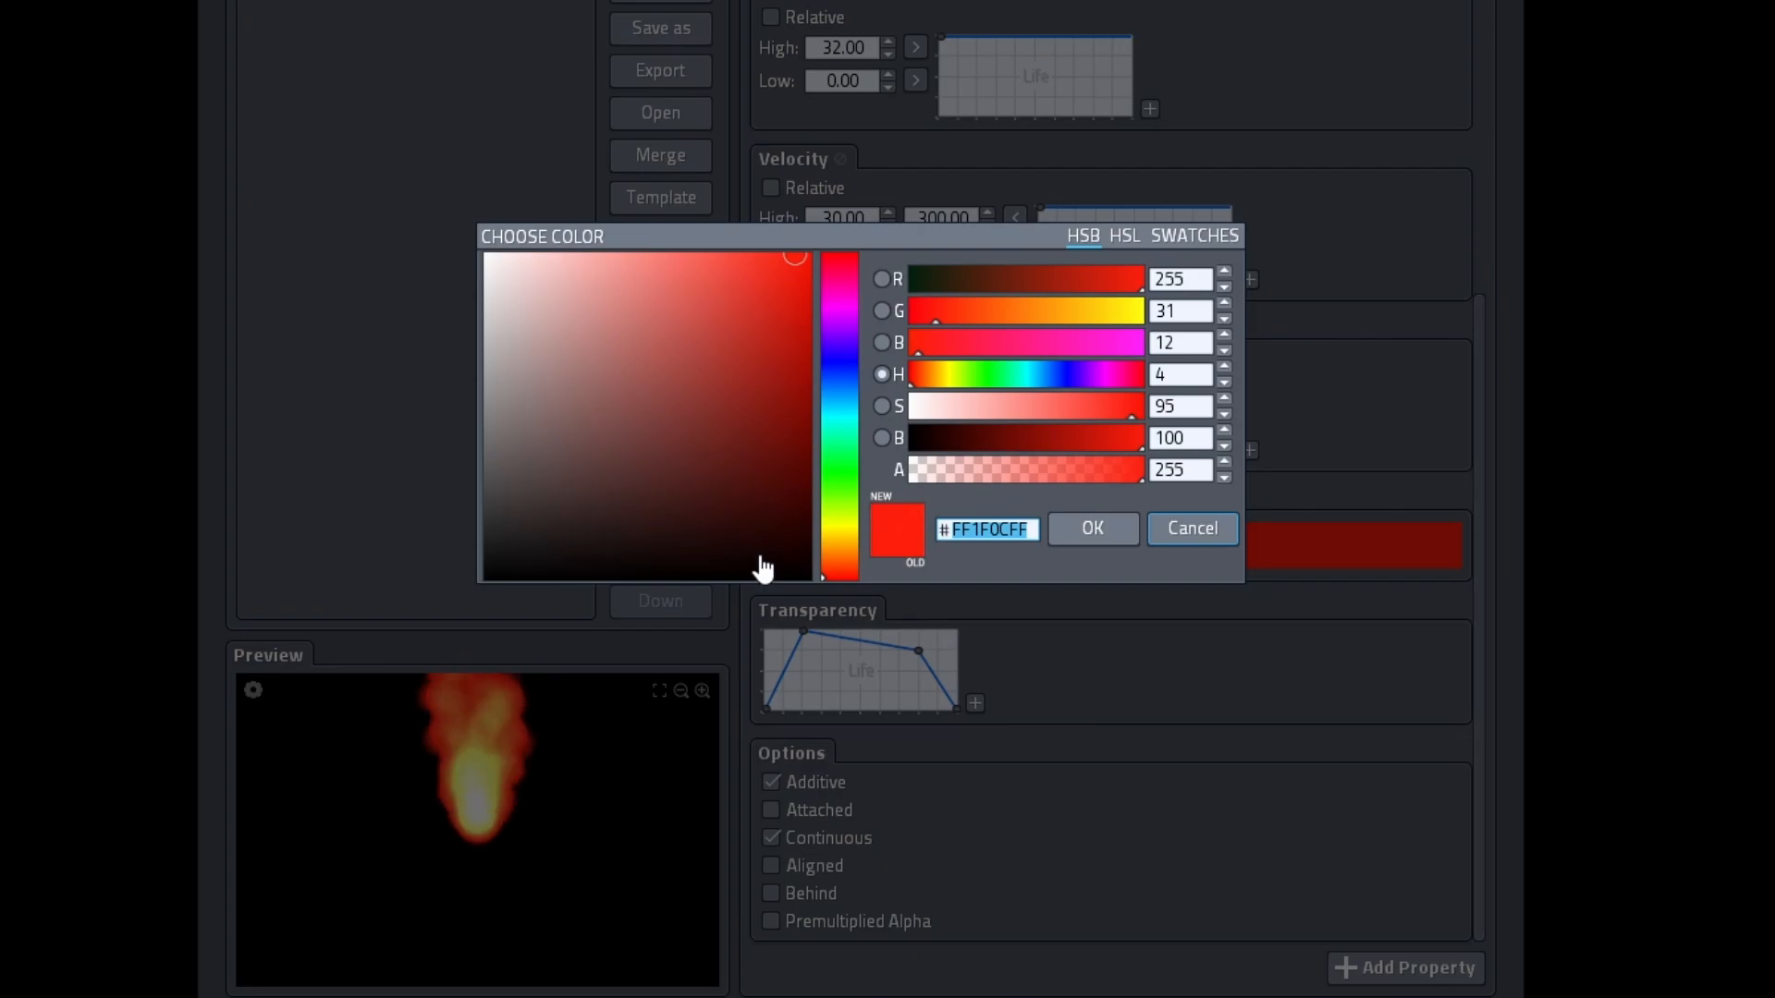
click(1195, 236)
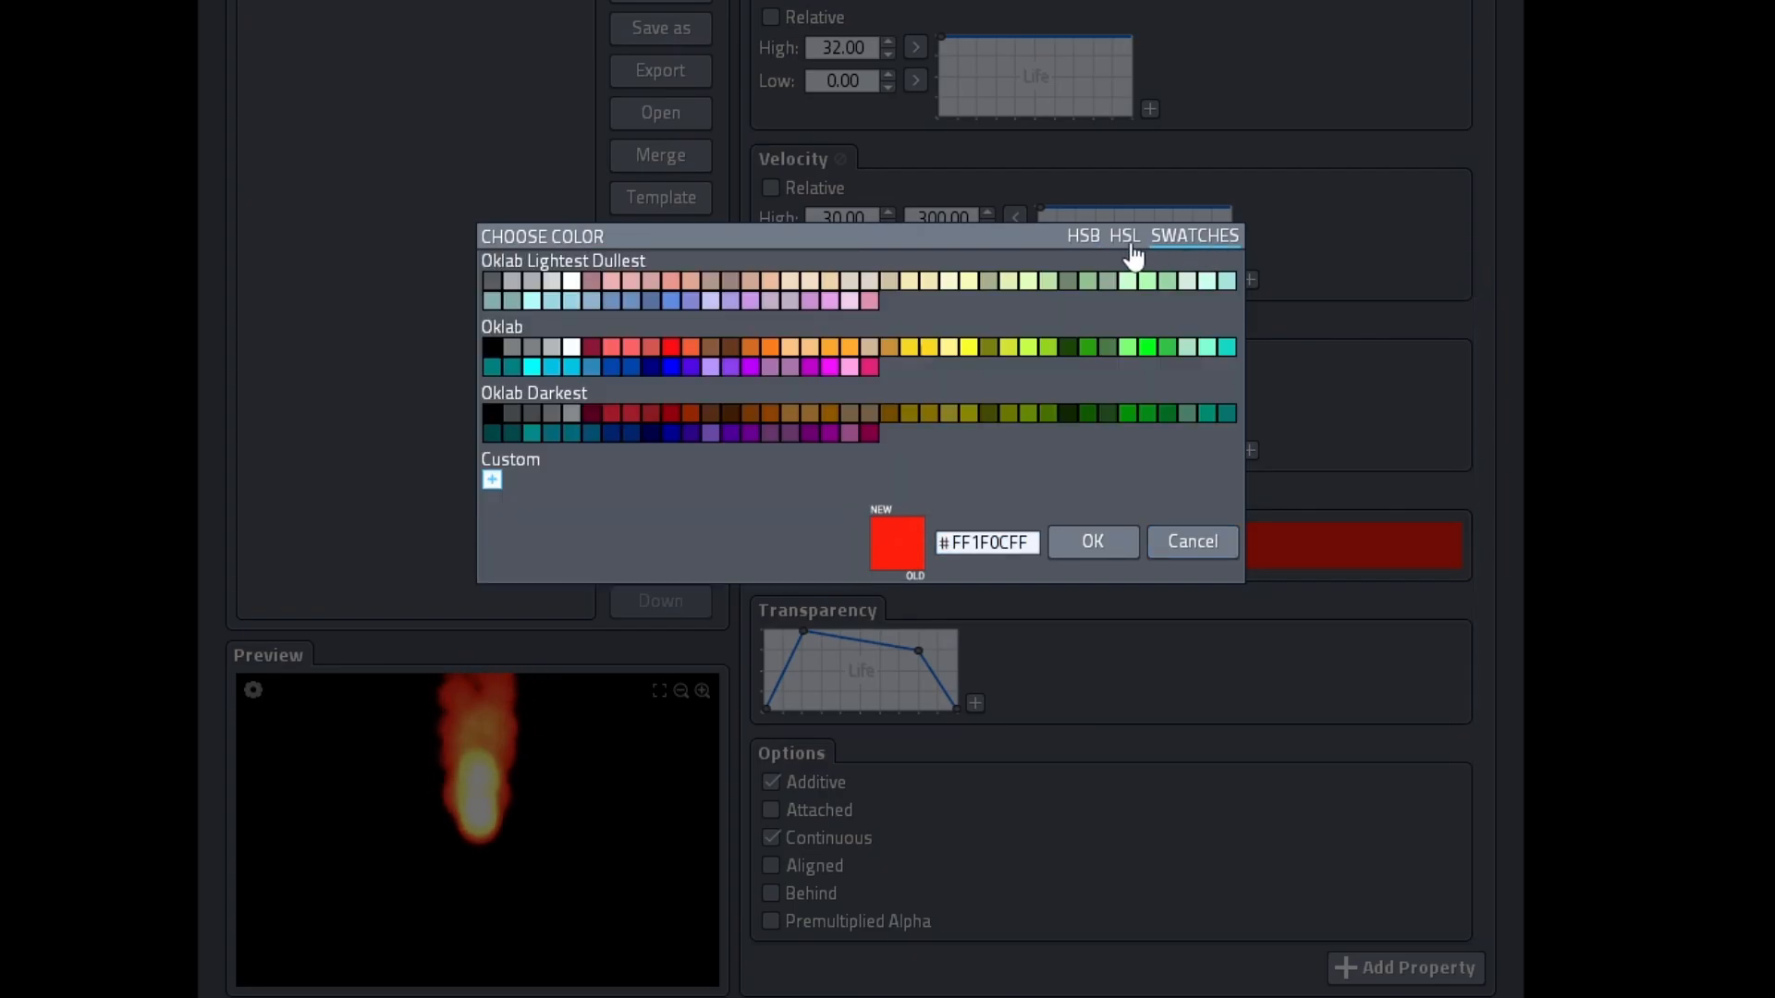
click(1083, 238)
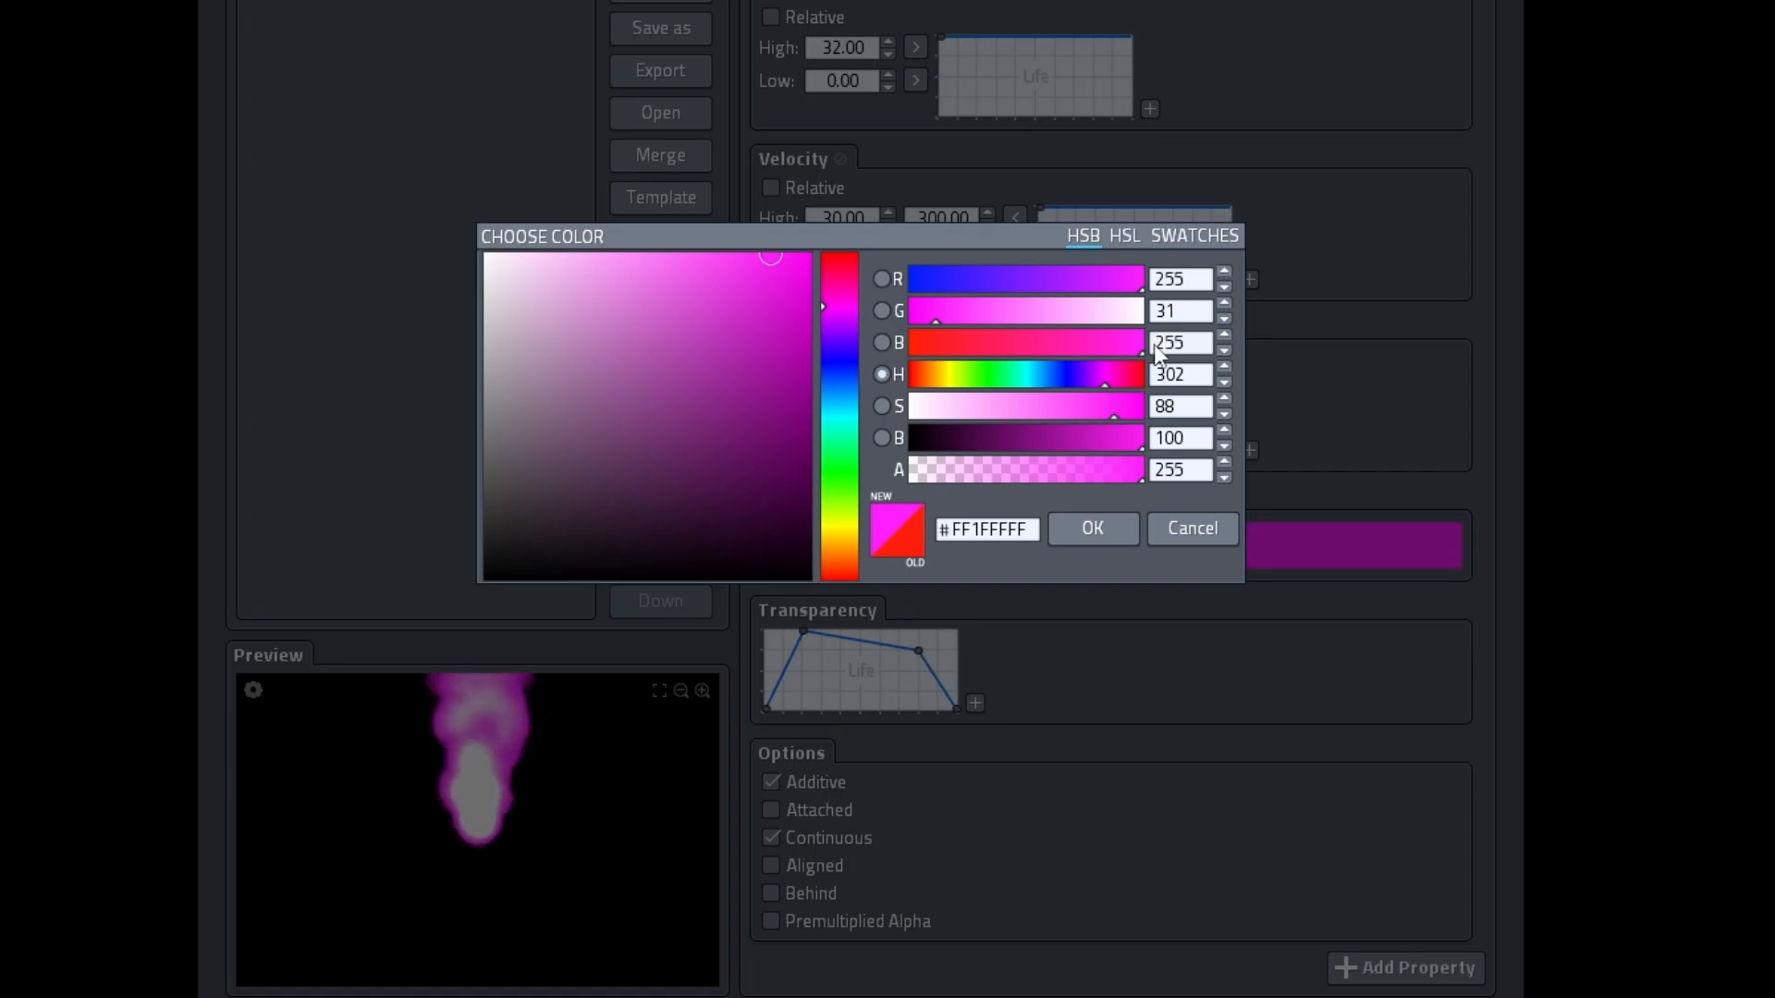
click(1193, 243)
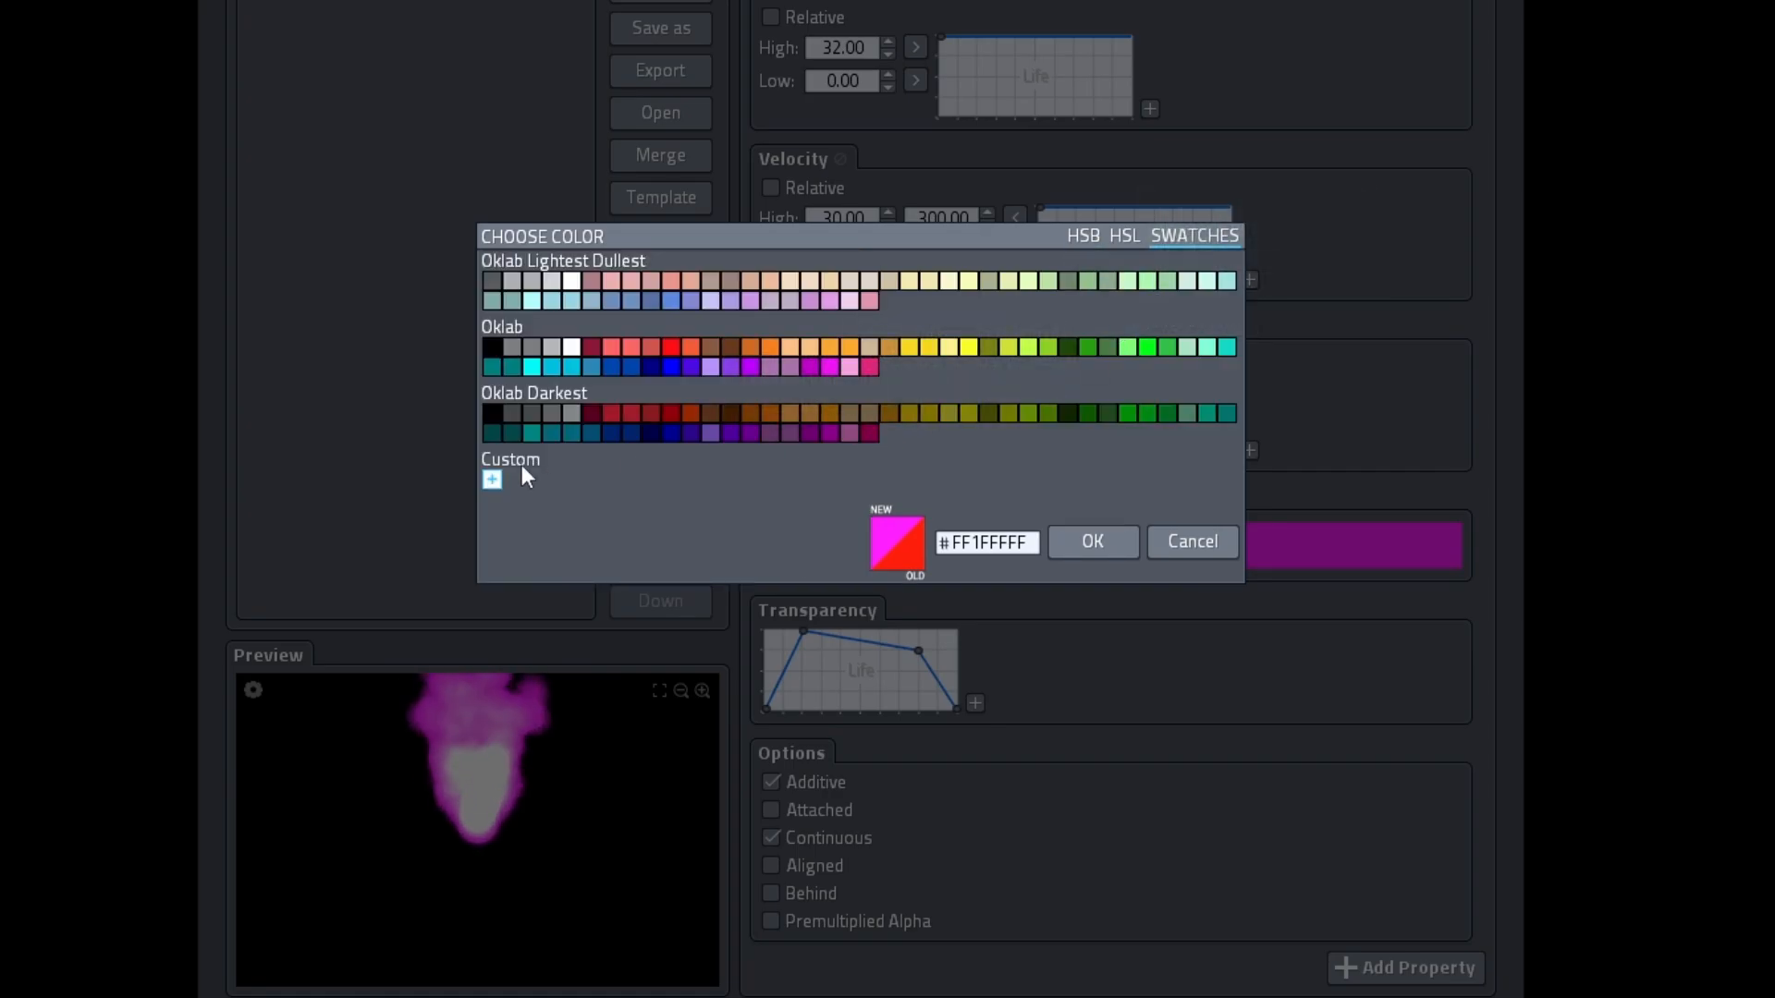
click(492, 480)
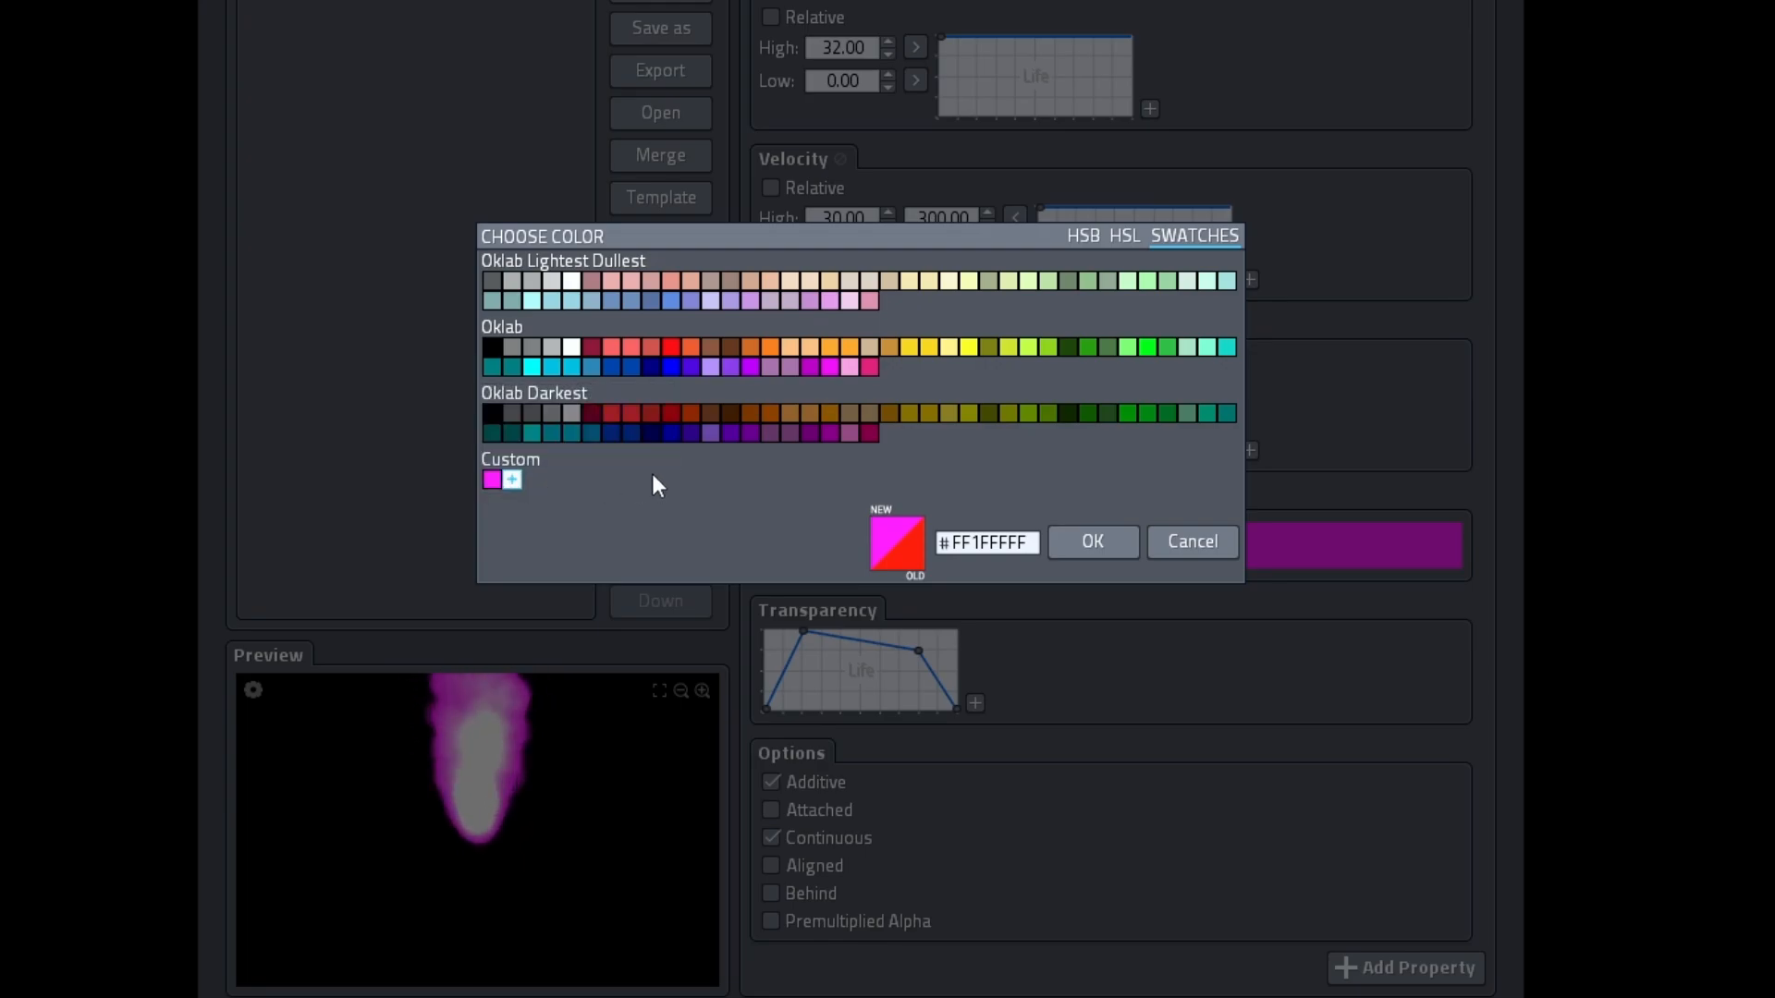
click(1085, 545)
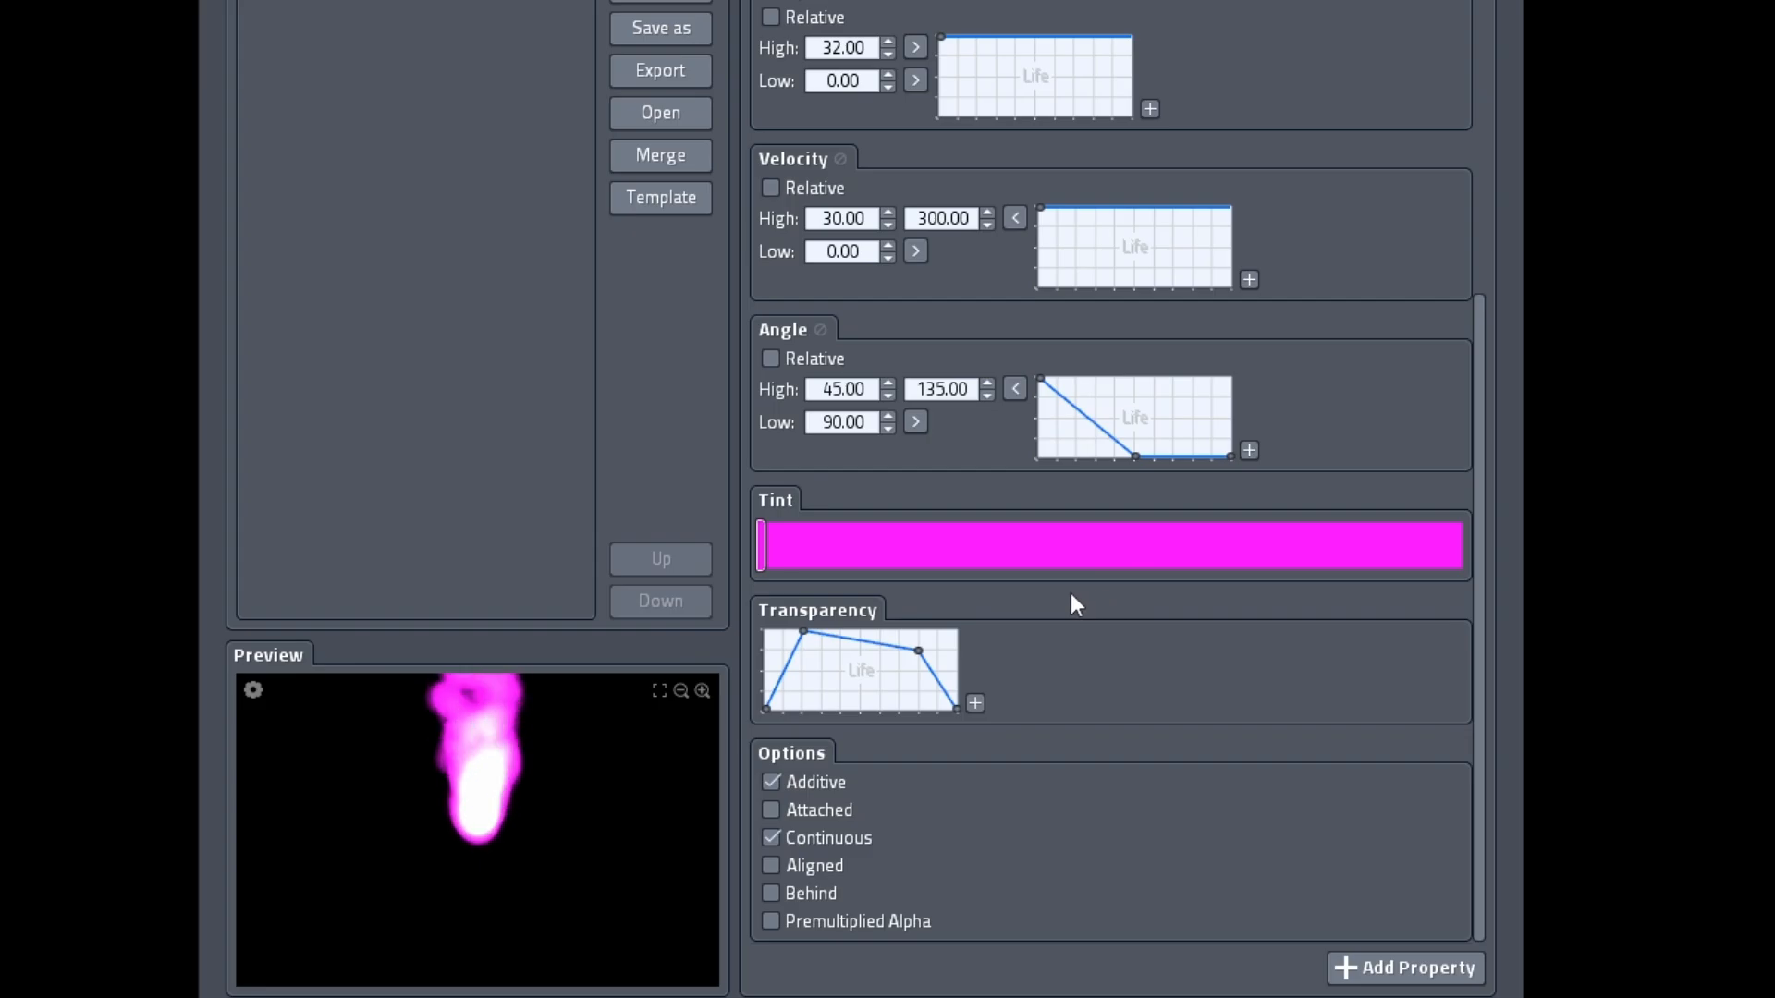
Add a green color stop to the Tint gradient, move it to the far end, and remove it again.
double_click(973, 553)
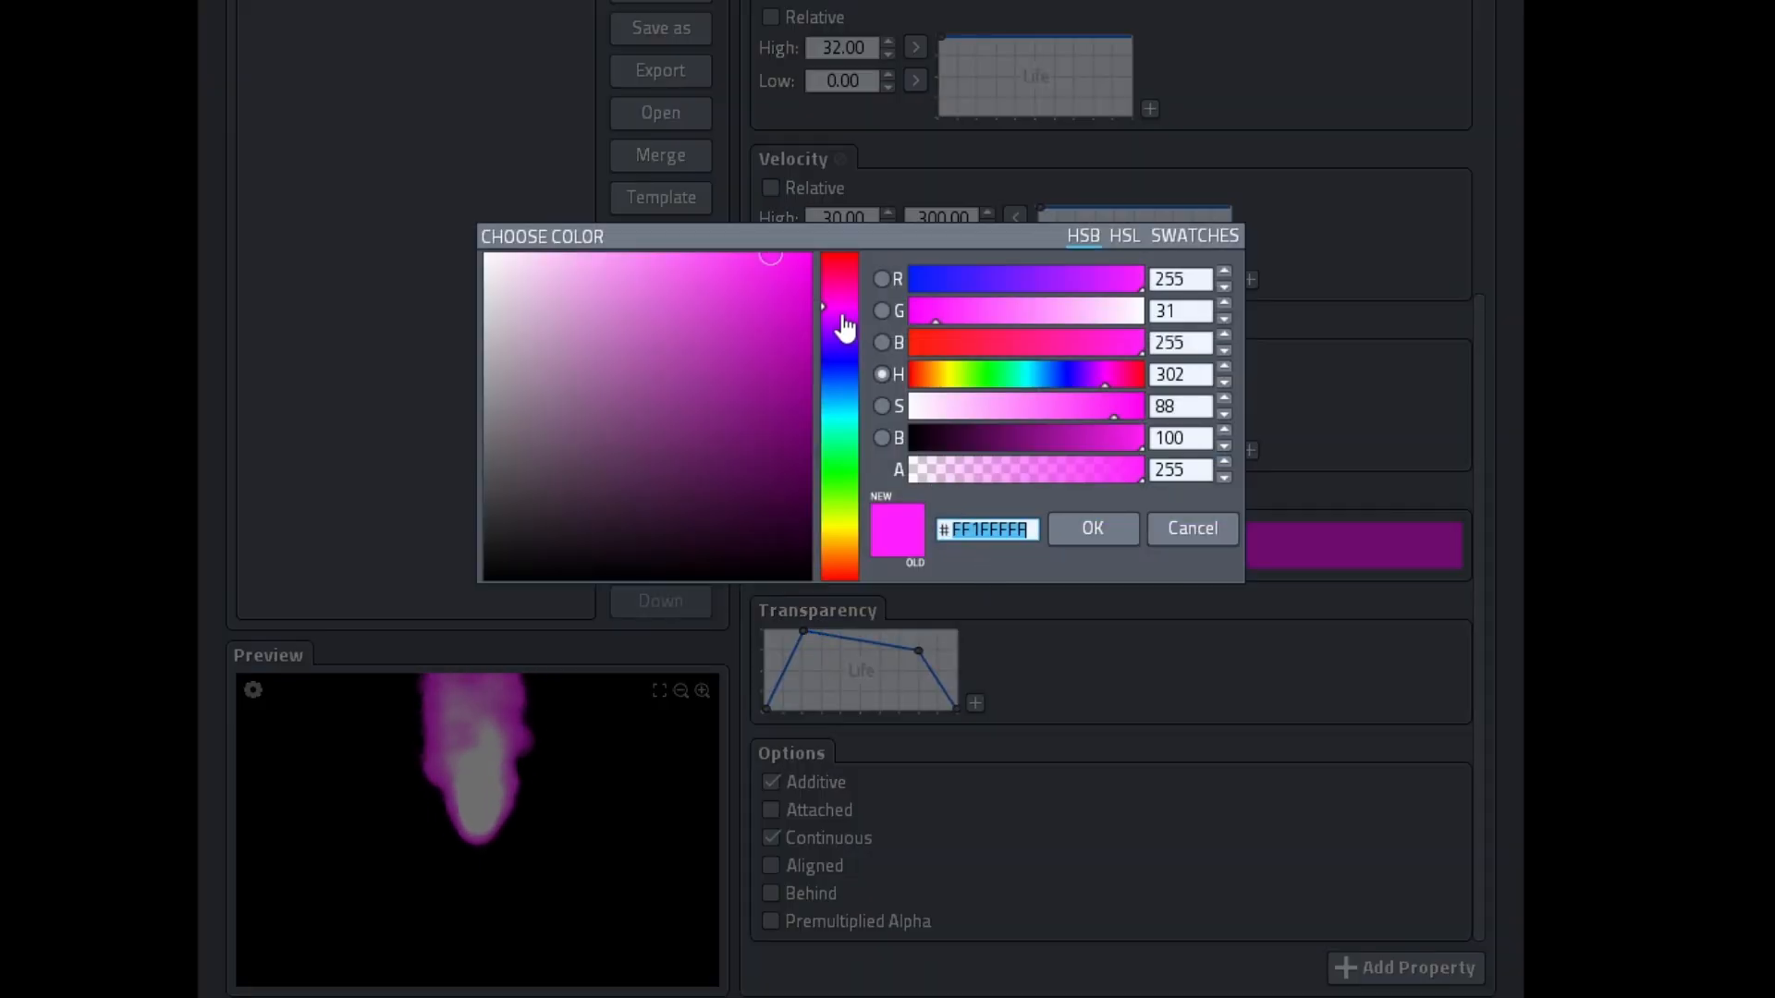
drag(841, 317, 843, 479)
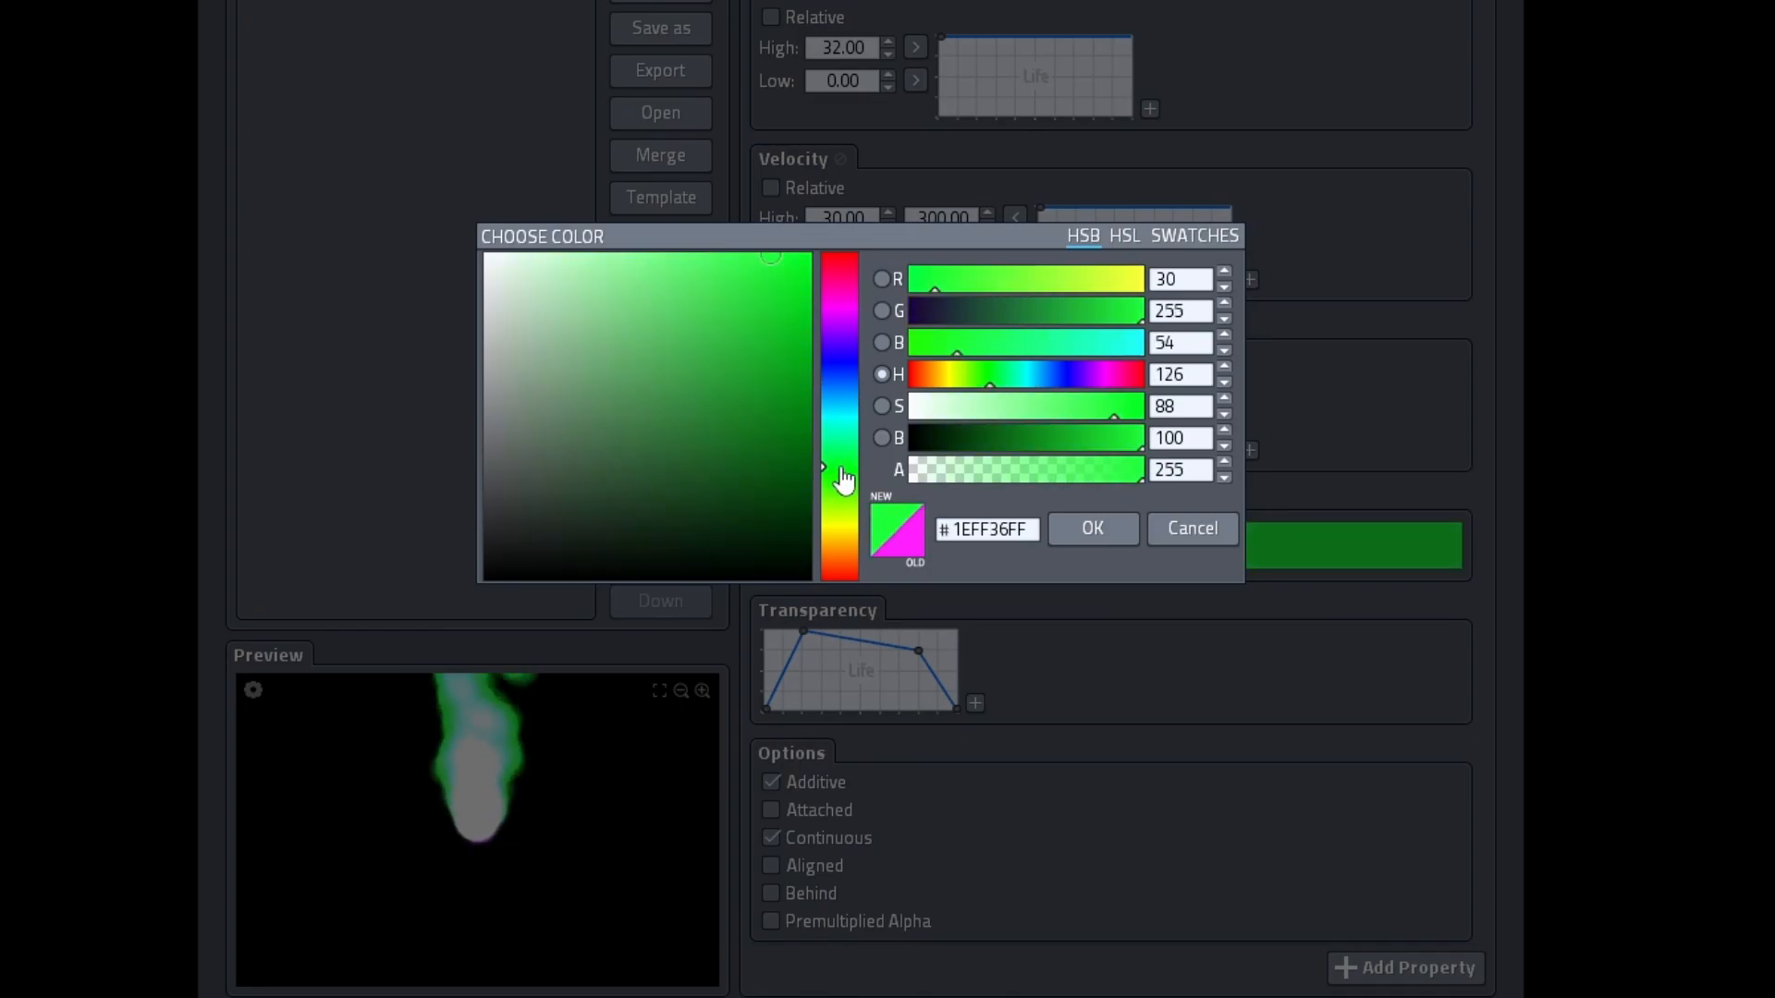
click(1090, 541)
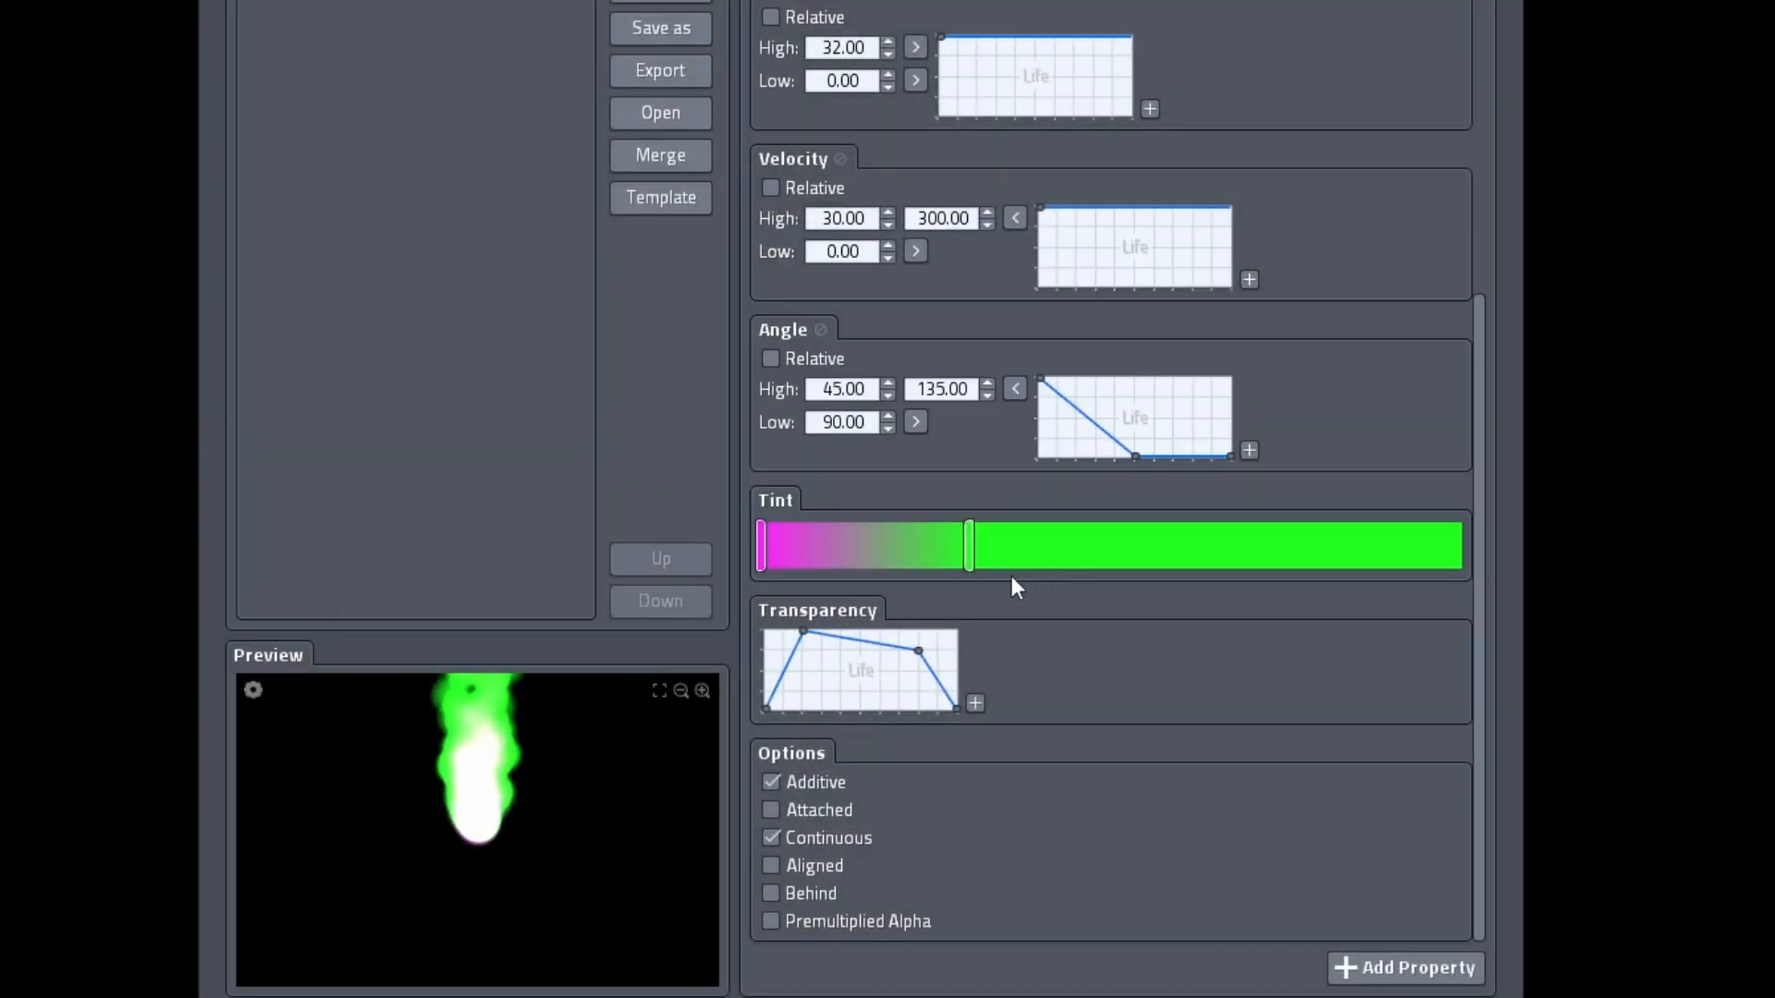
drag(970, 562, 1401, 535)
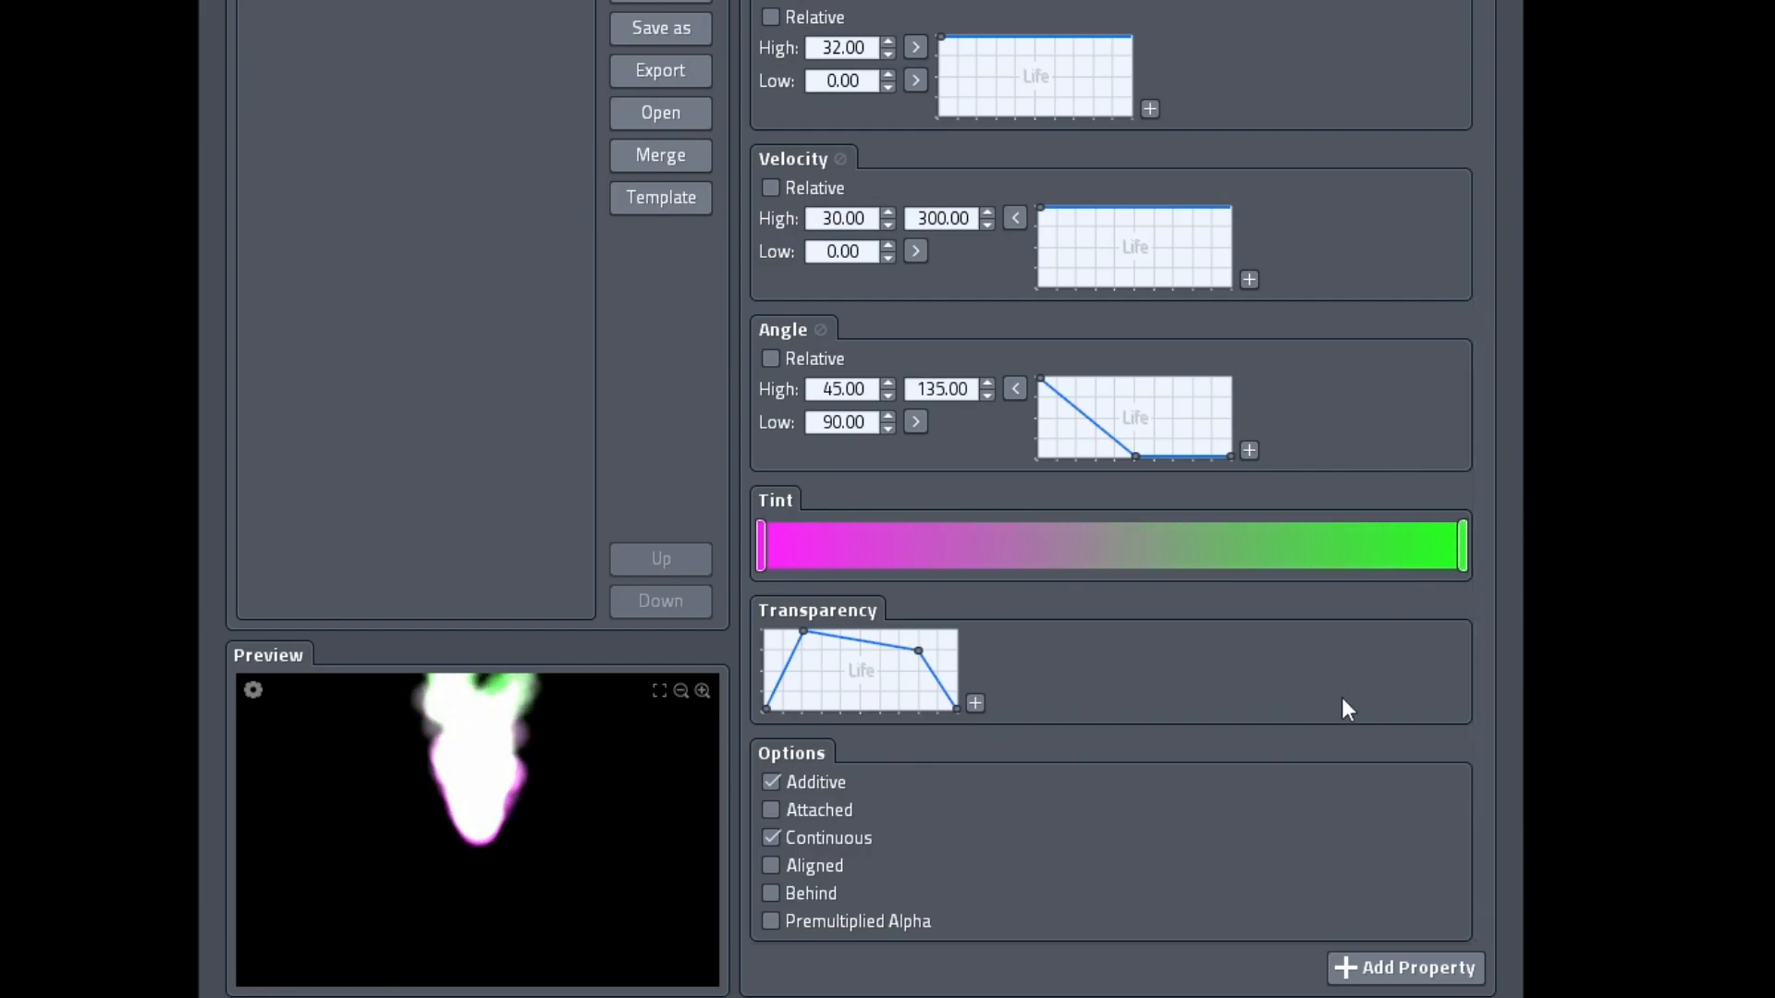
right_click(1458, 552)
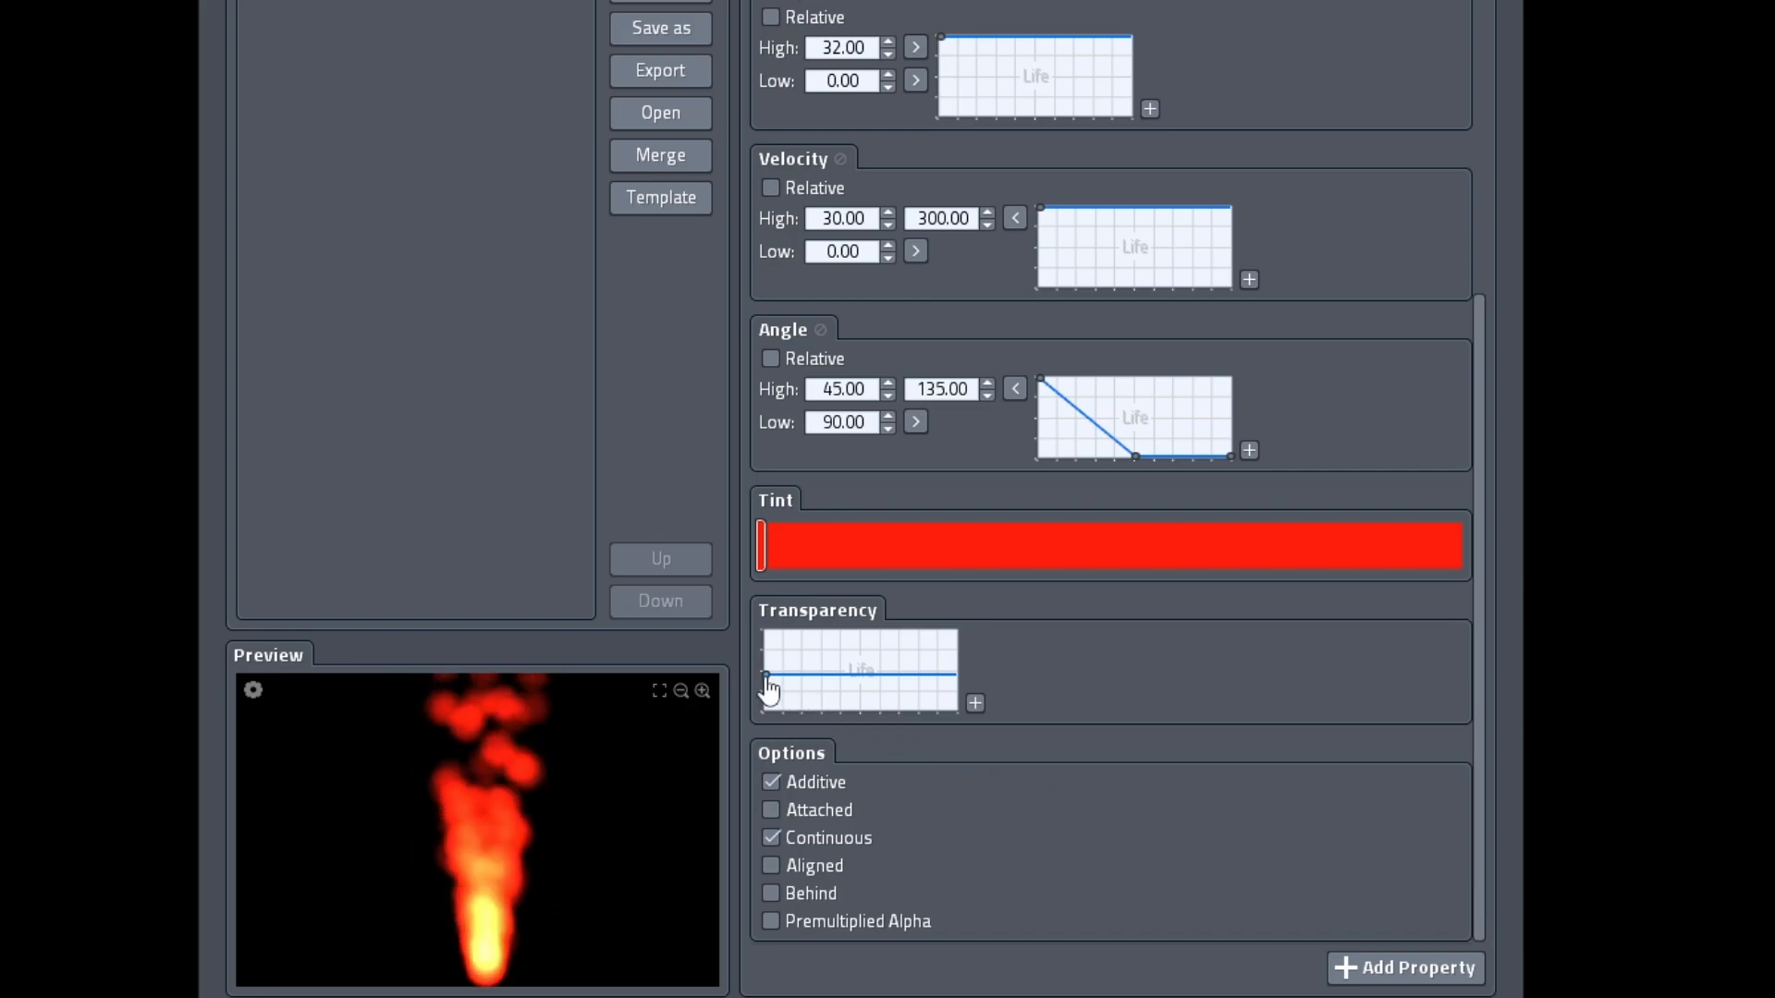
Shape the Transparency graph to rise from zero to full early in life, hold, and fade to zero at the end.
drag(767, 675, 755, 725)
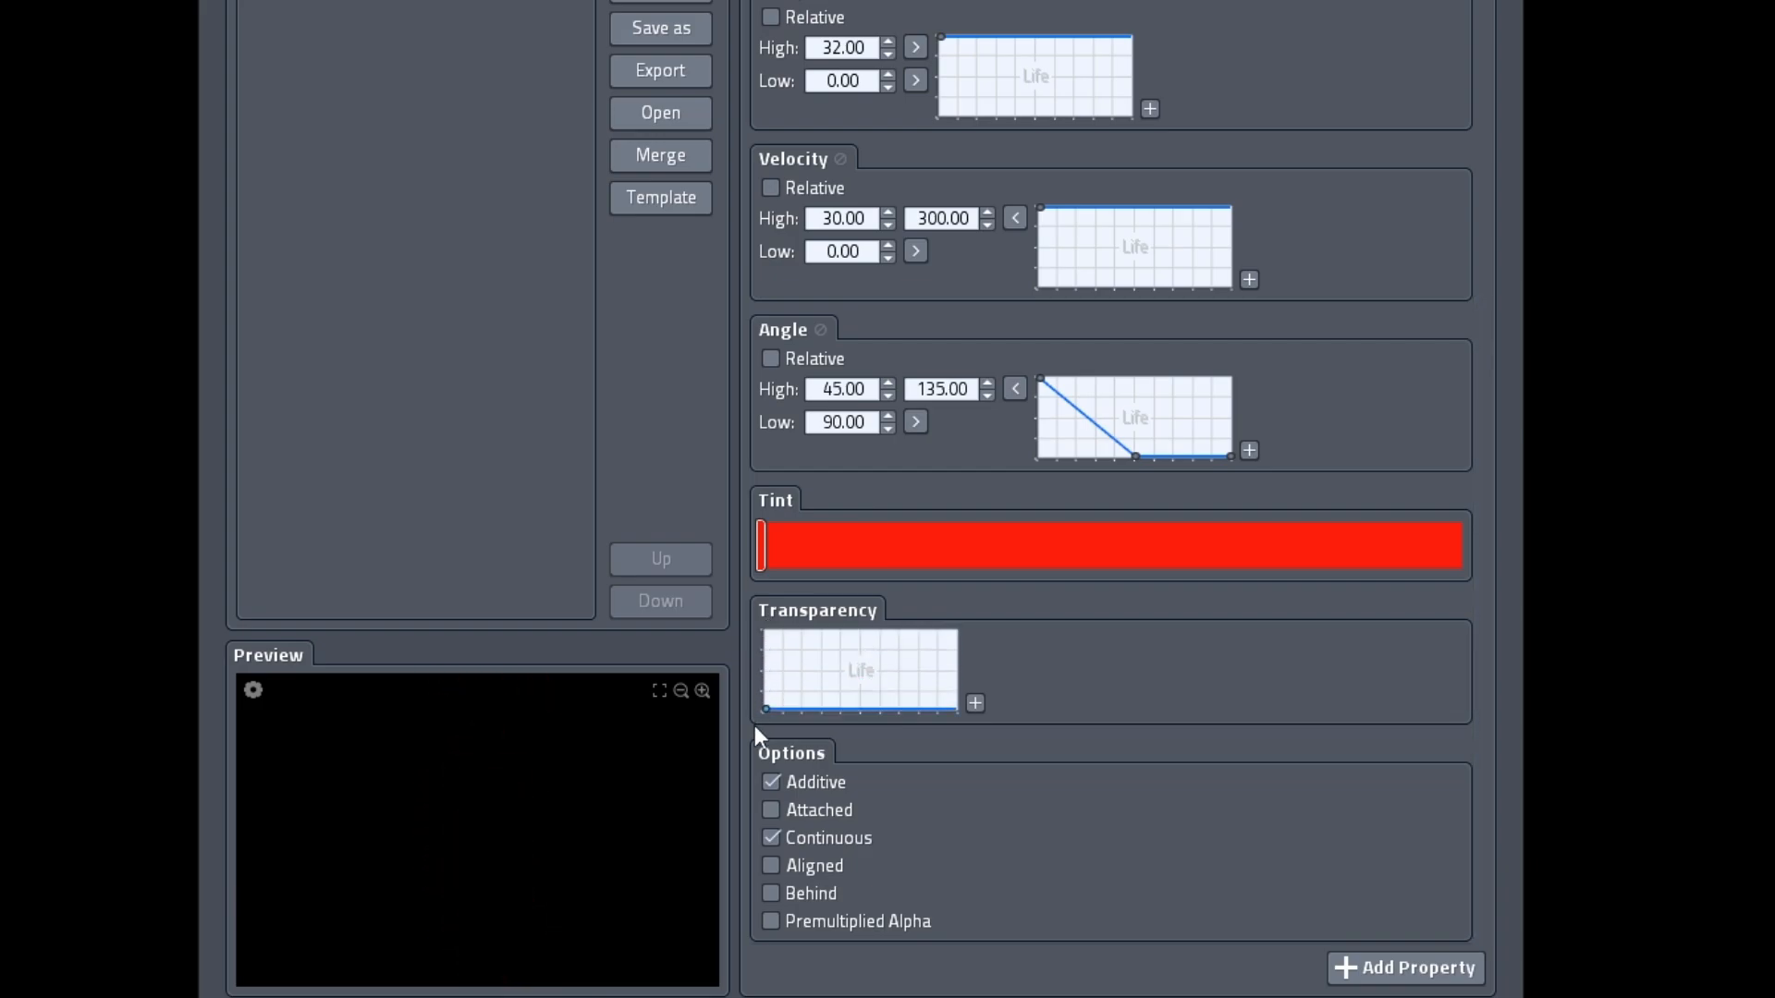
click(812, 663)
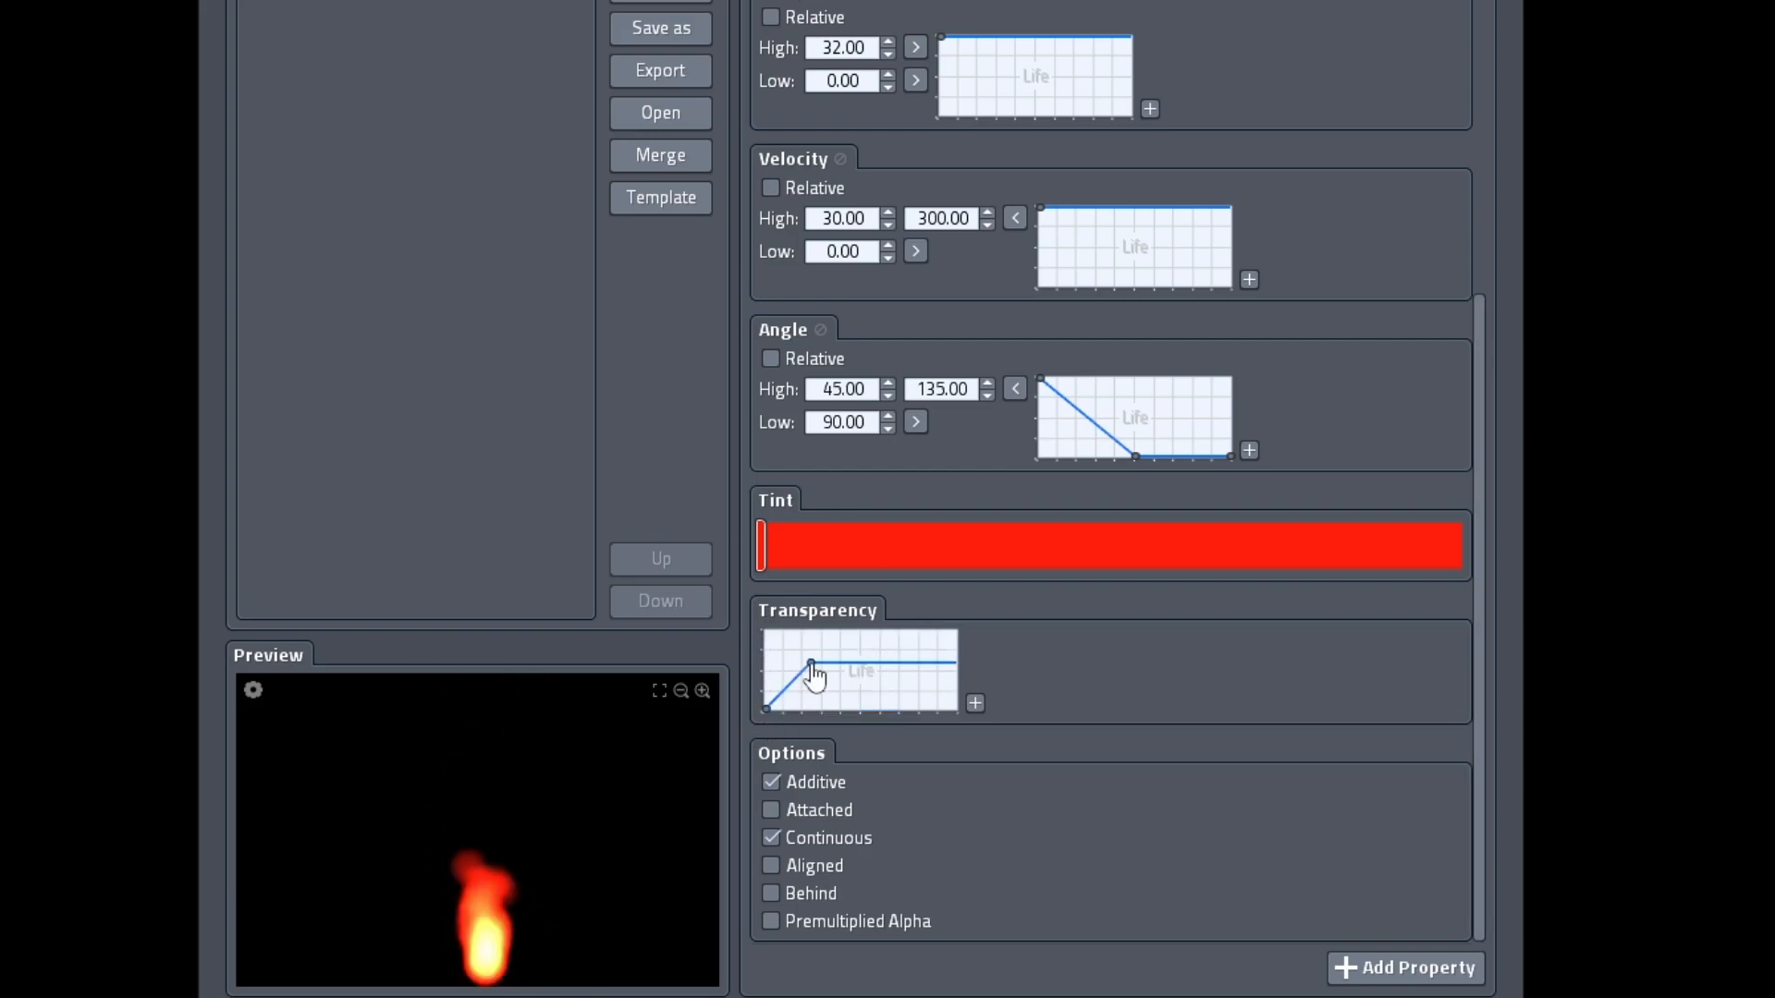
drag(811, 663, 819, 630)
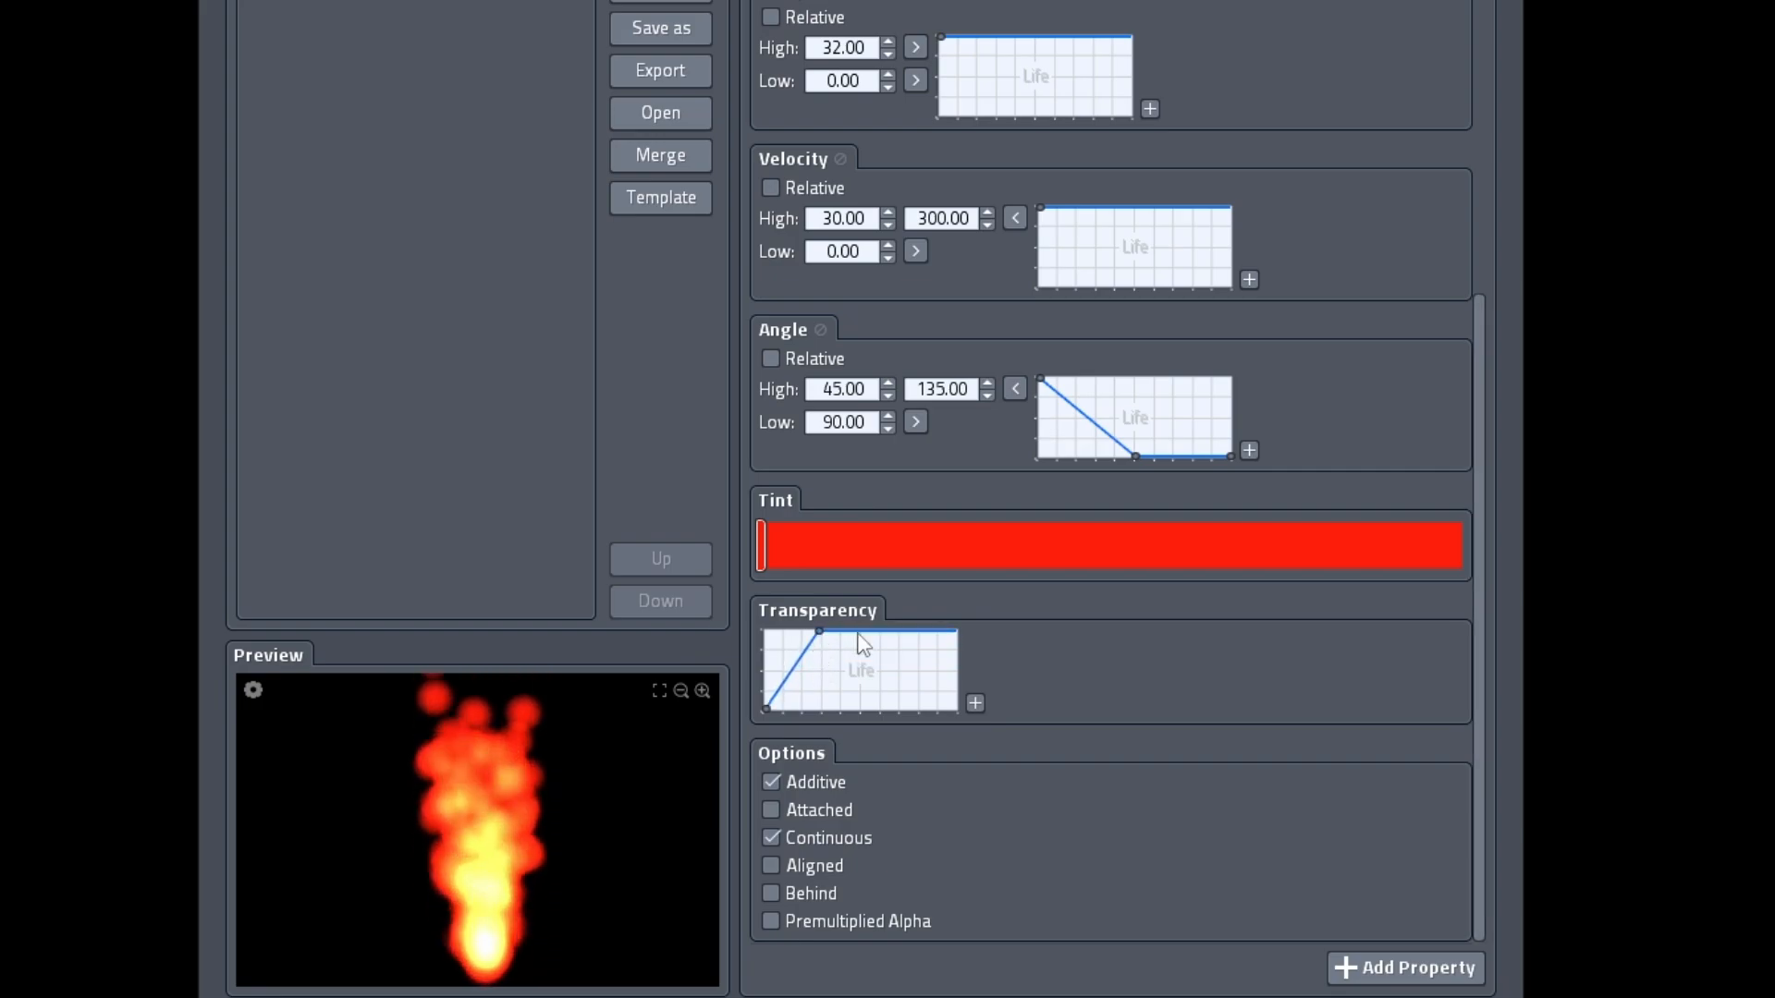
click(899, 632)
click(939, 634)
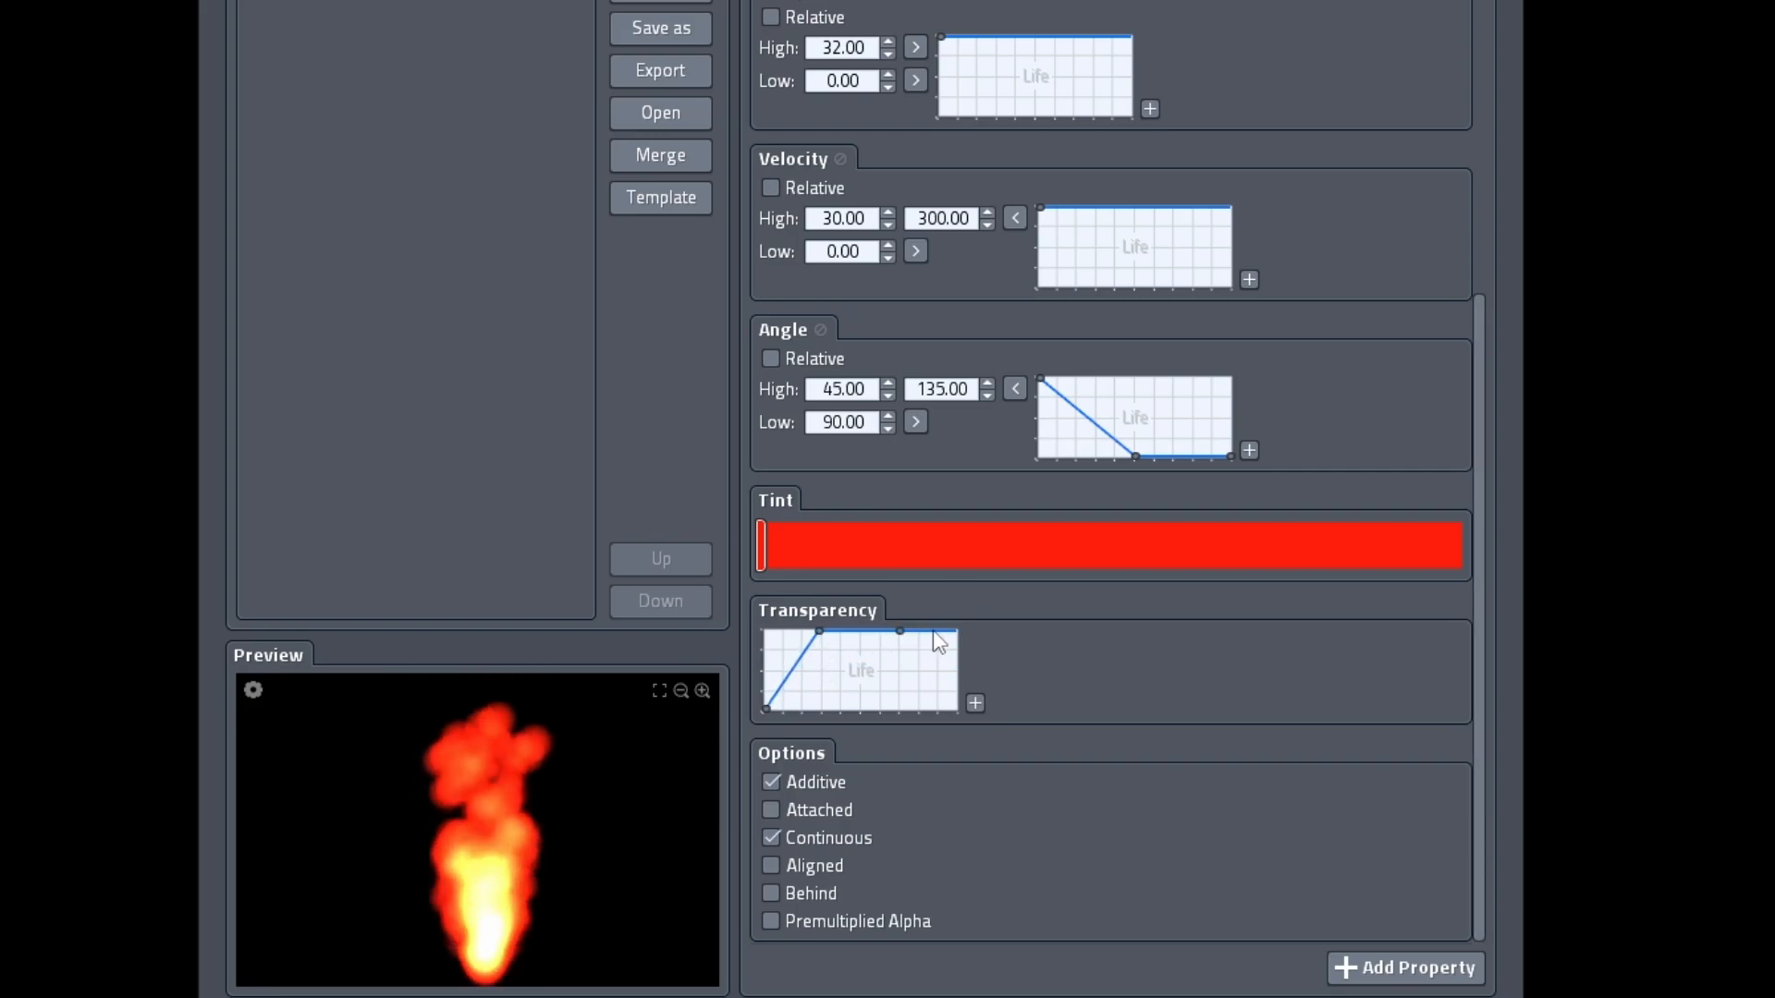
drag(941, 638, 971, 721)
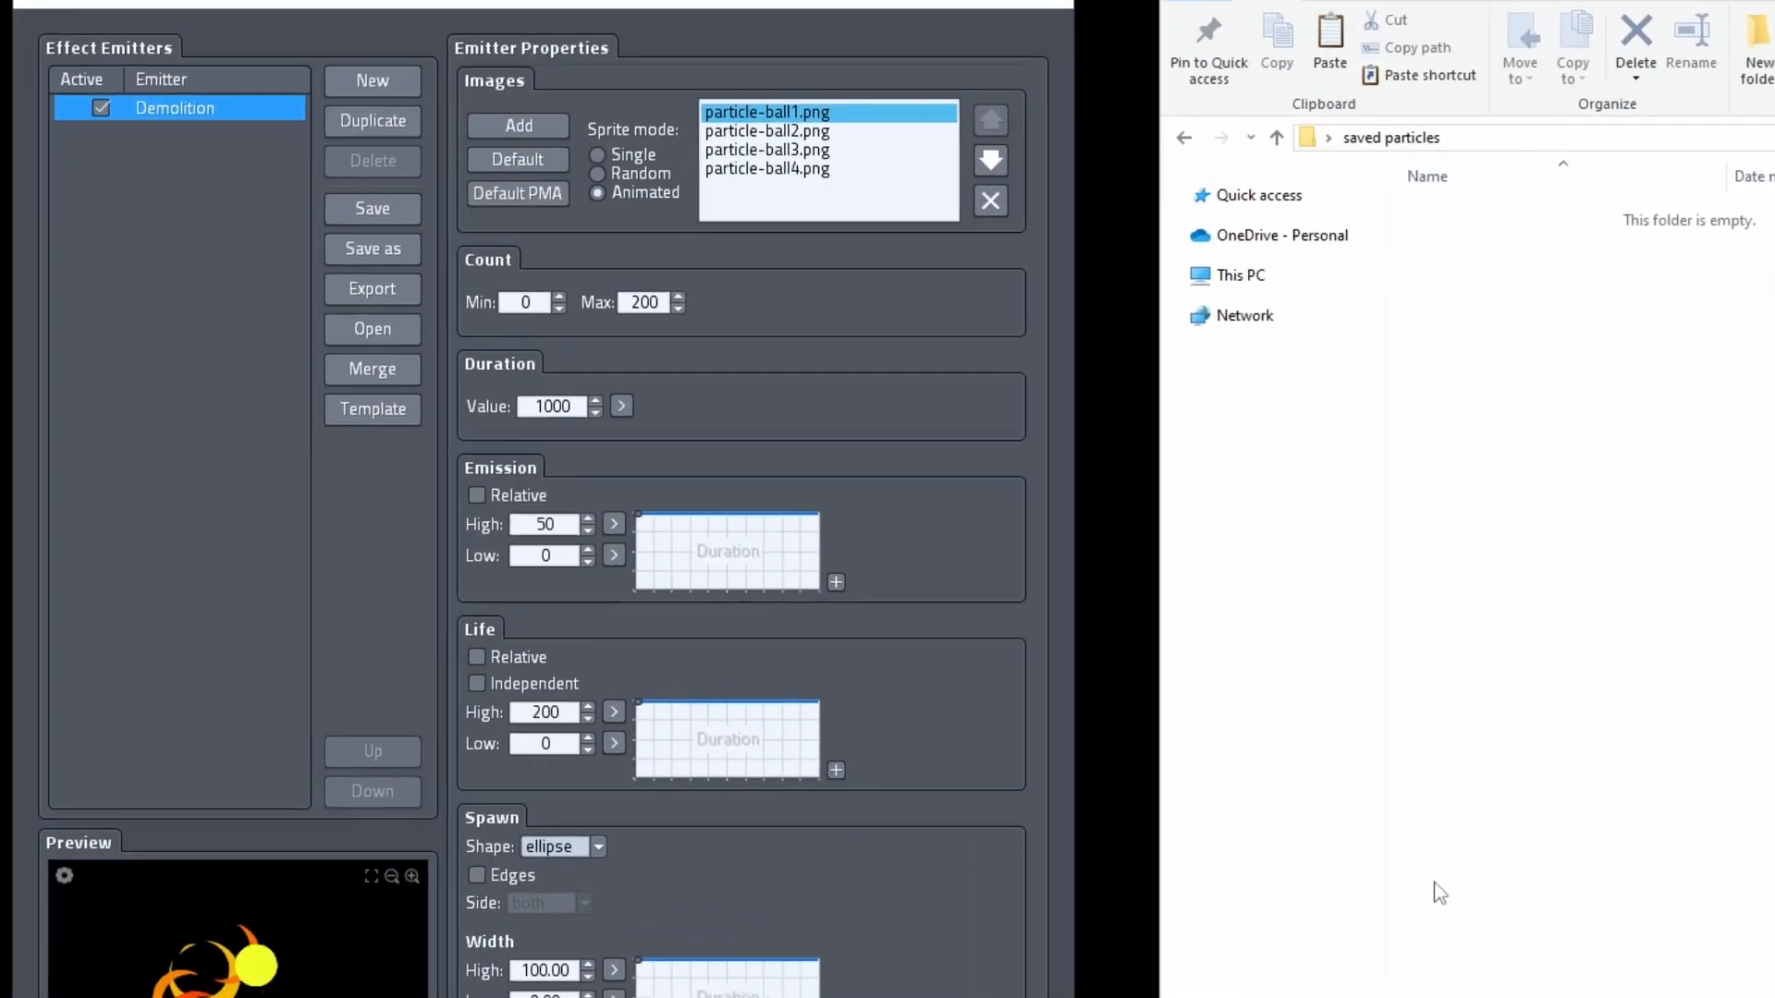
Save the Demolition particle effect as "demolition" in the saved particles folder.
click(379, 208)
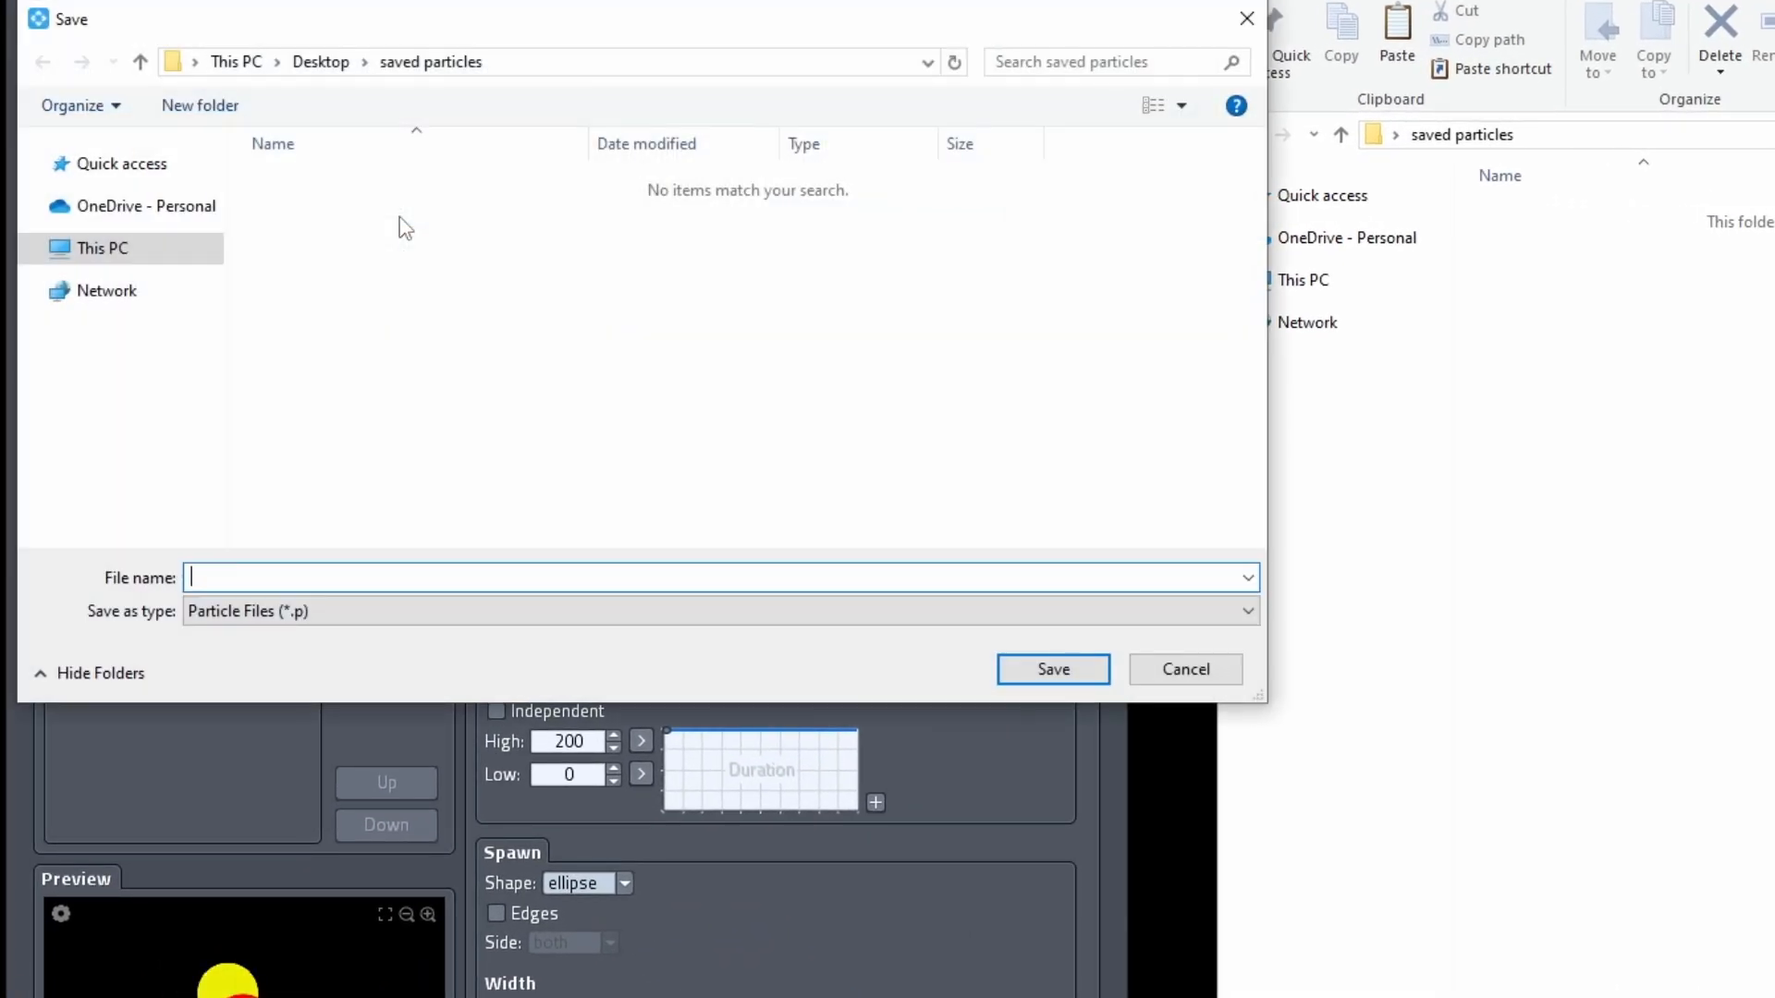
text(demoliti)
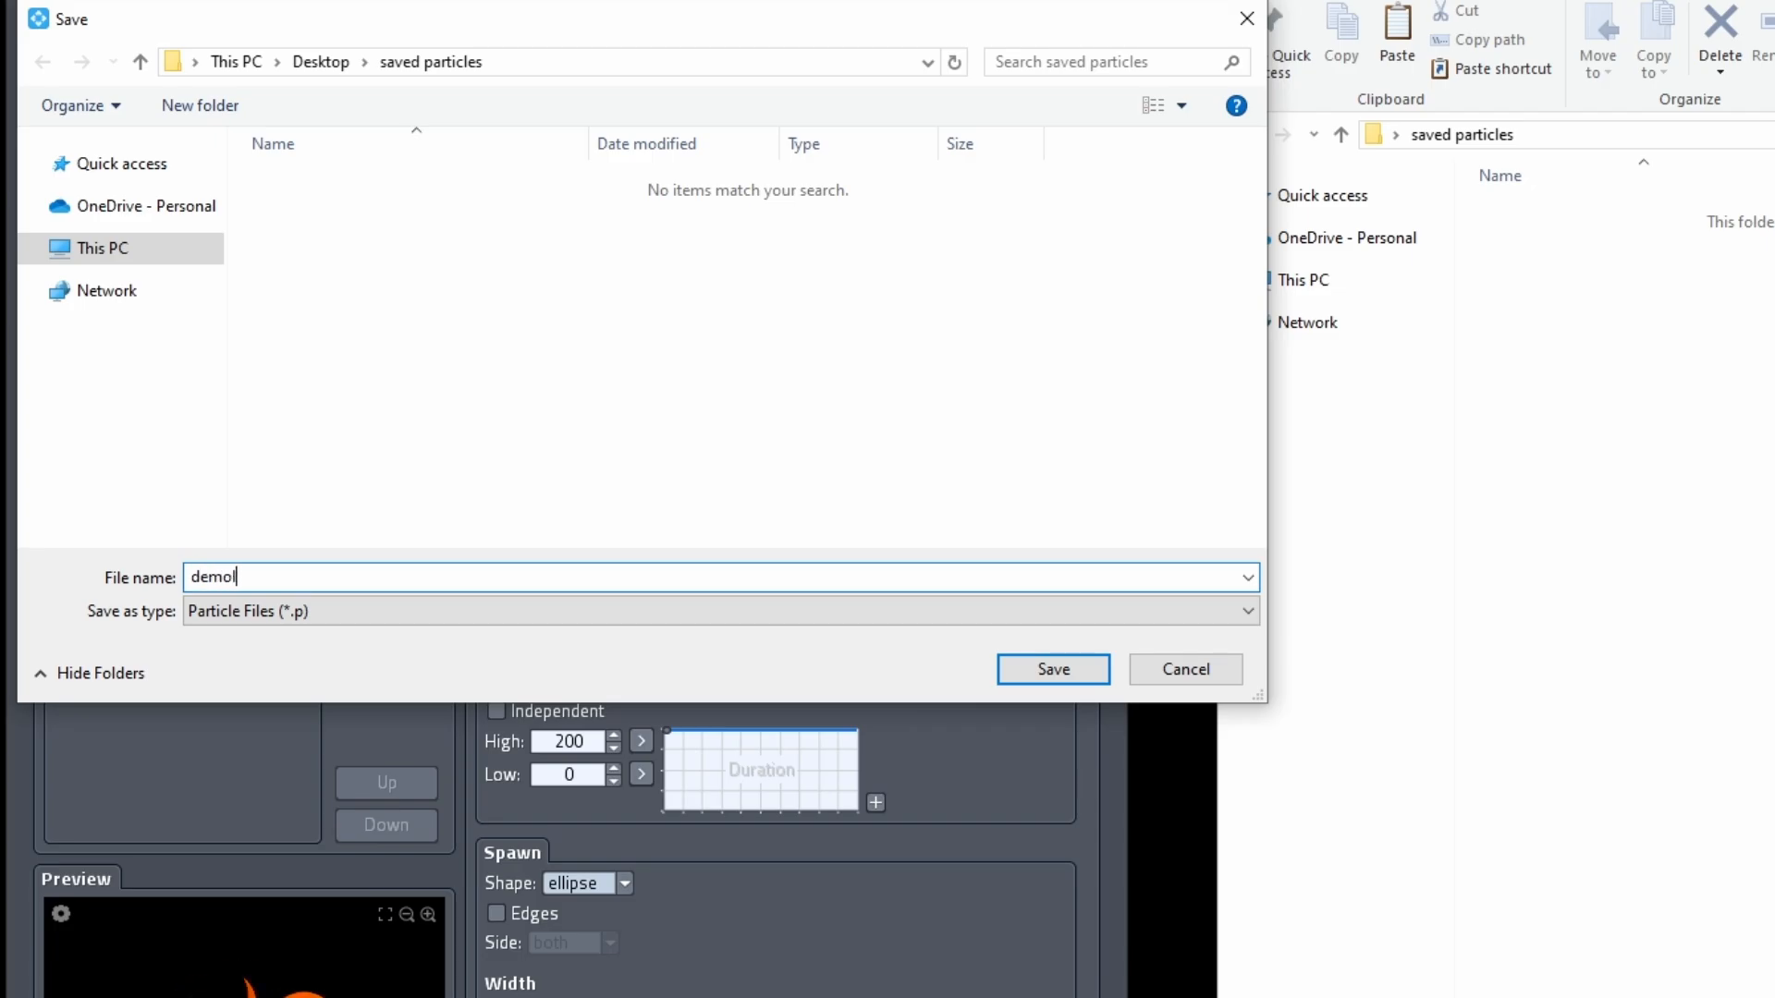
text(on)
click(1047, 671)
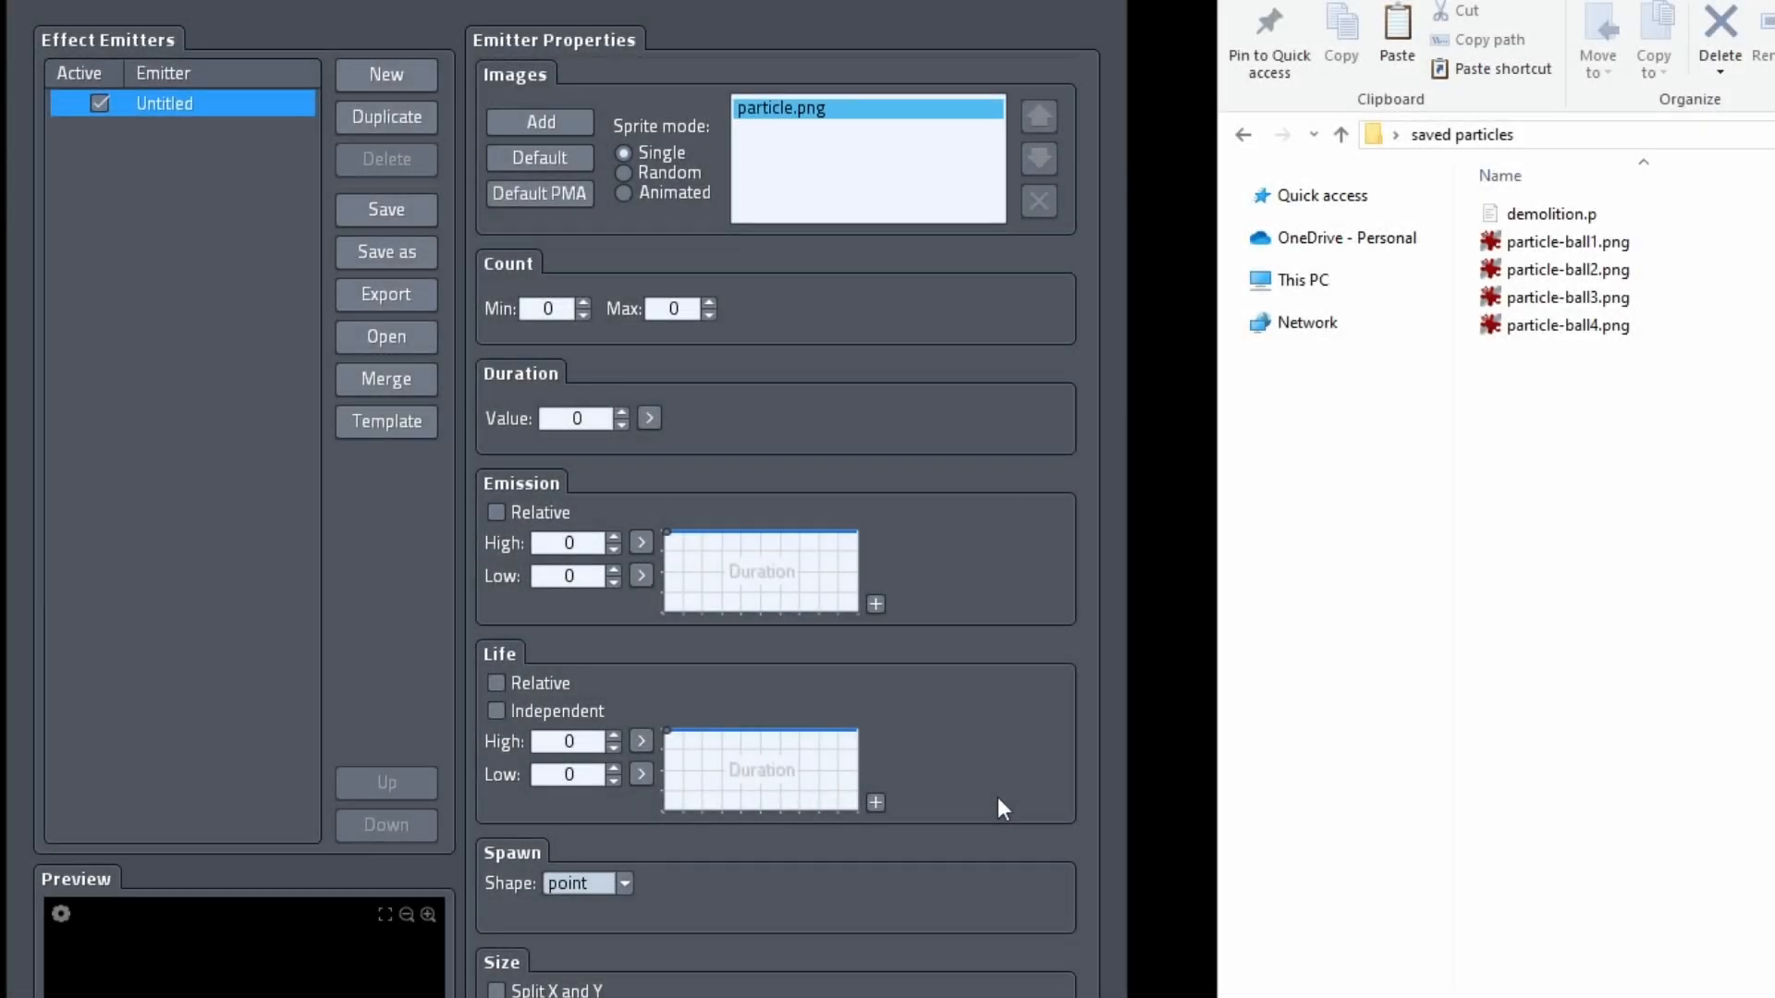
Open the demolition.p particle effect from the saved particles folder.
click(387, 336)
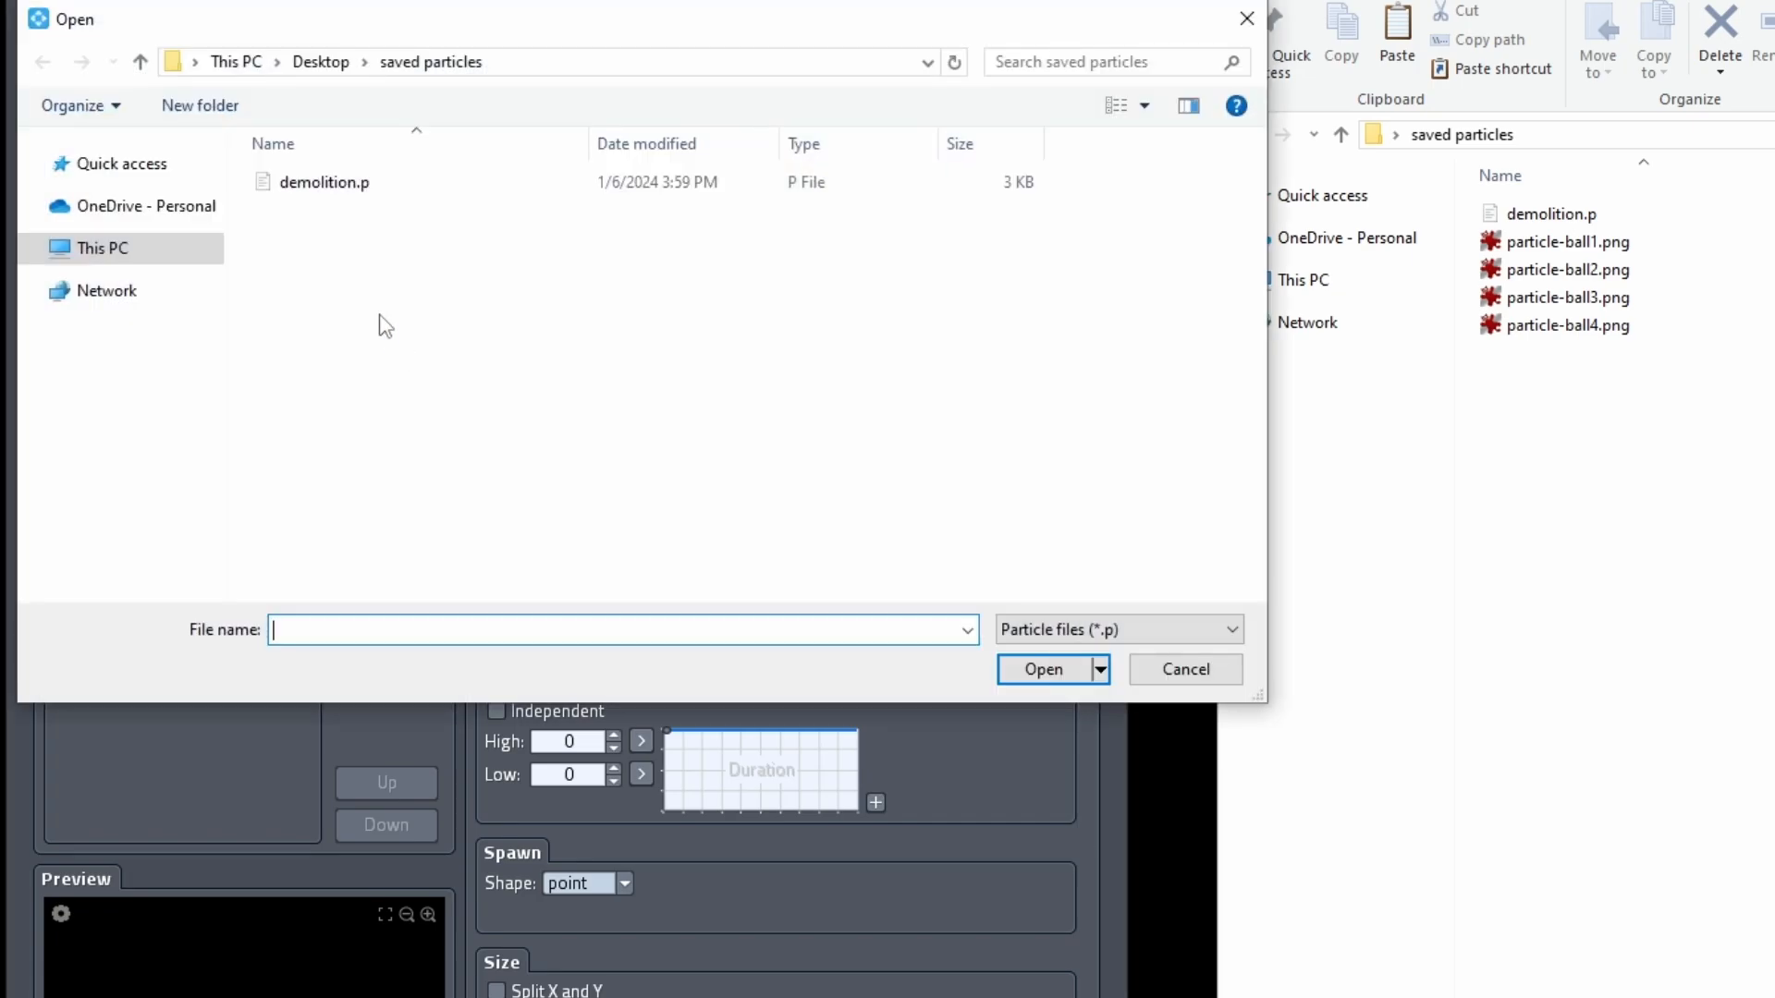
click(325, 185)
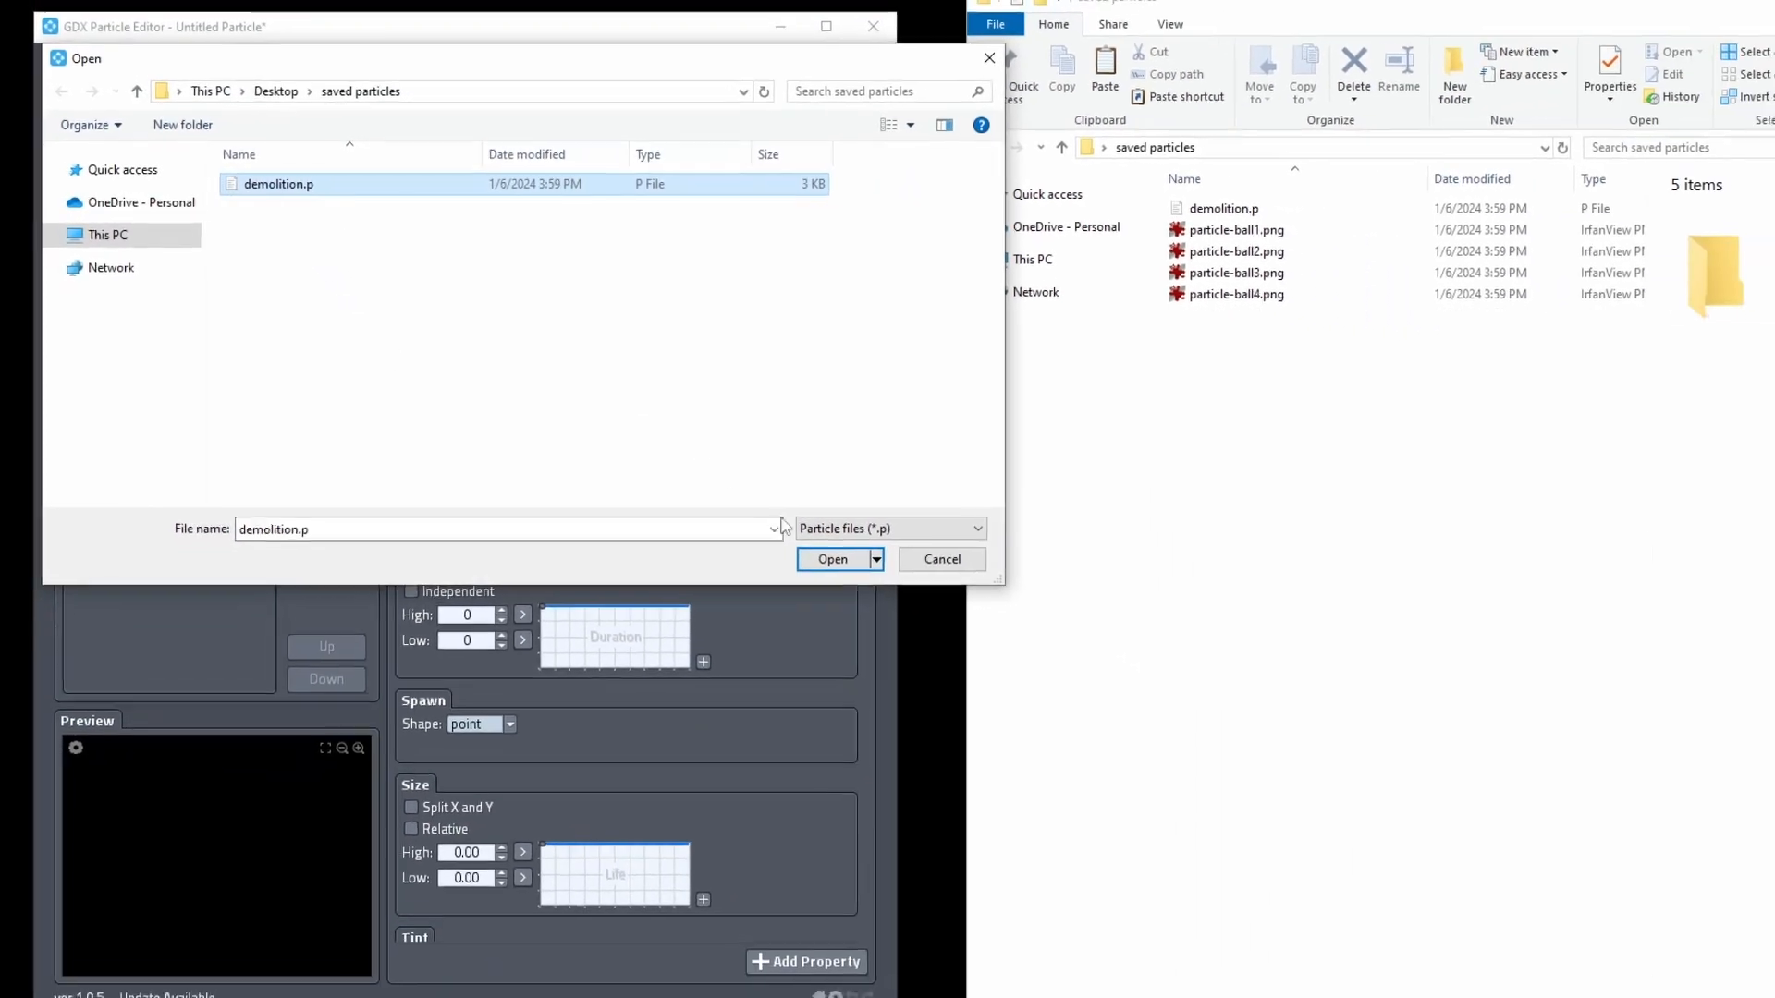
click(766, 527)
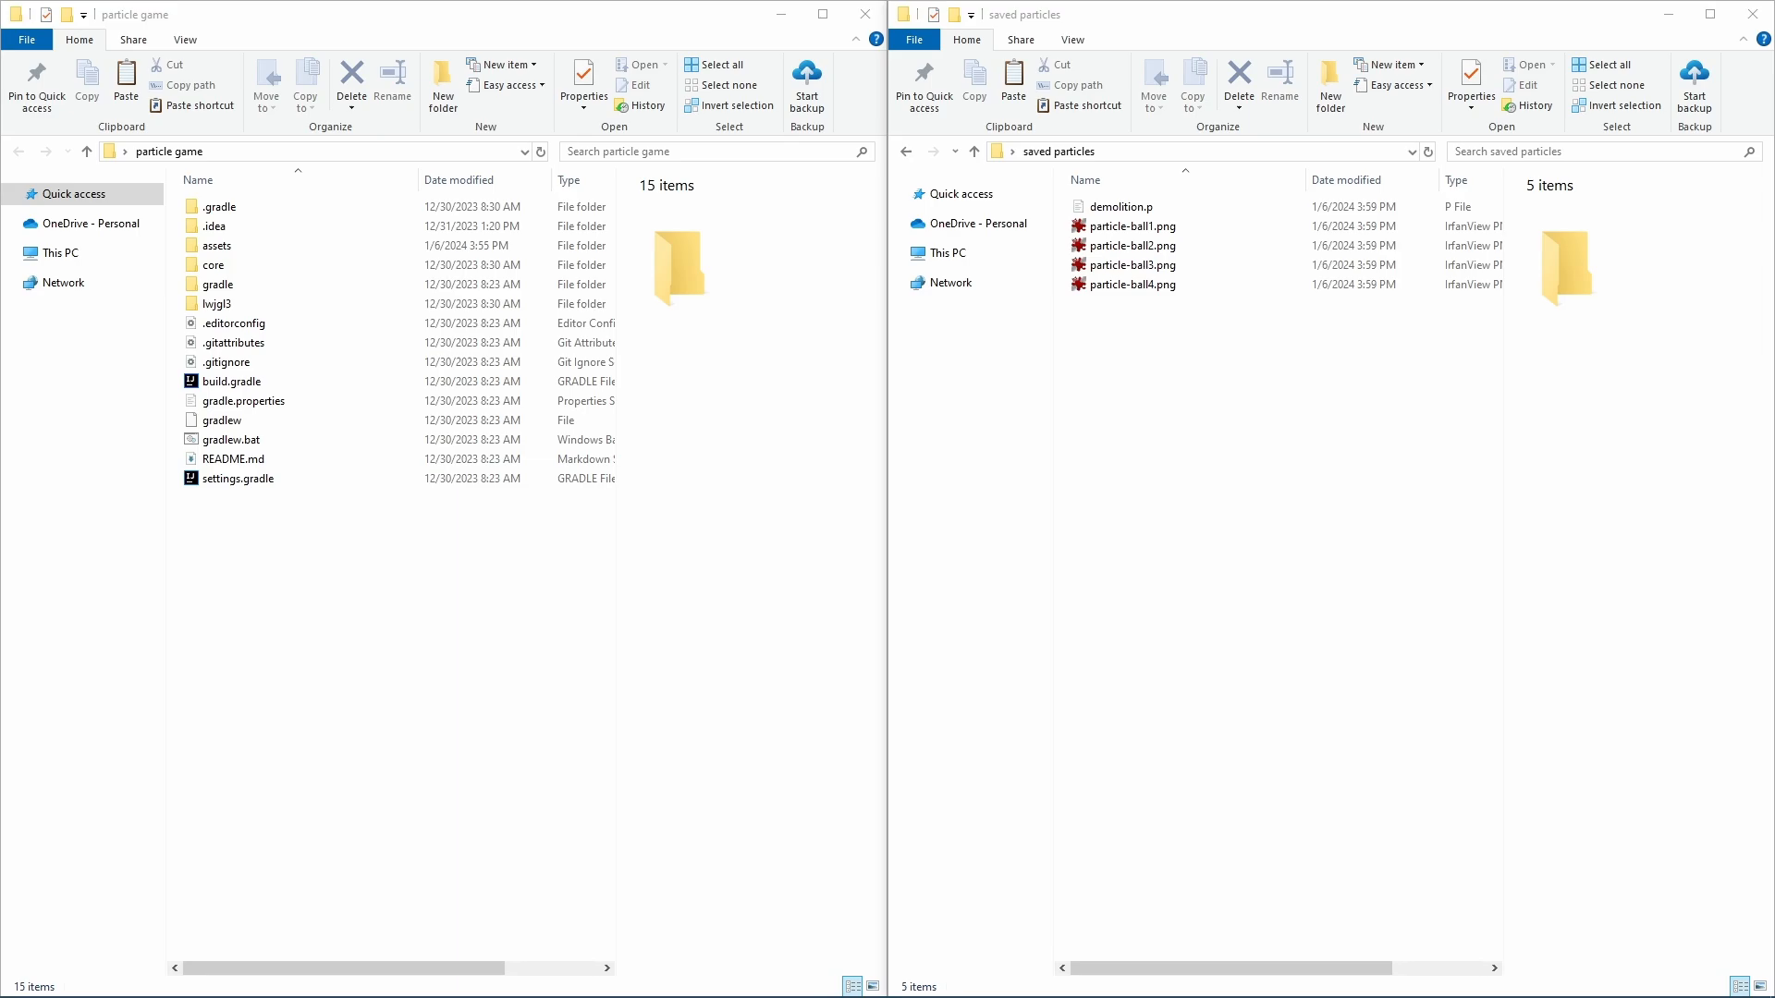
In File Explorer, transfer demolition.p and the four particle-ball images from saved particles into the particle game project's assets folder.
drag(1150, 374, 1095, 210)
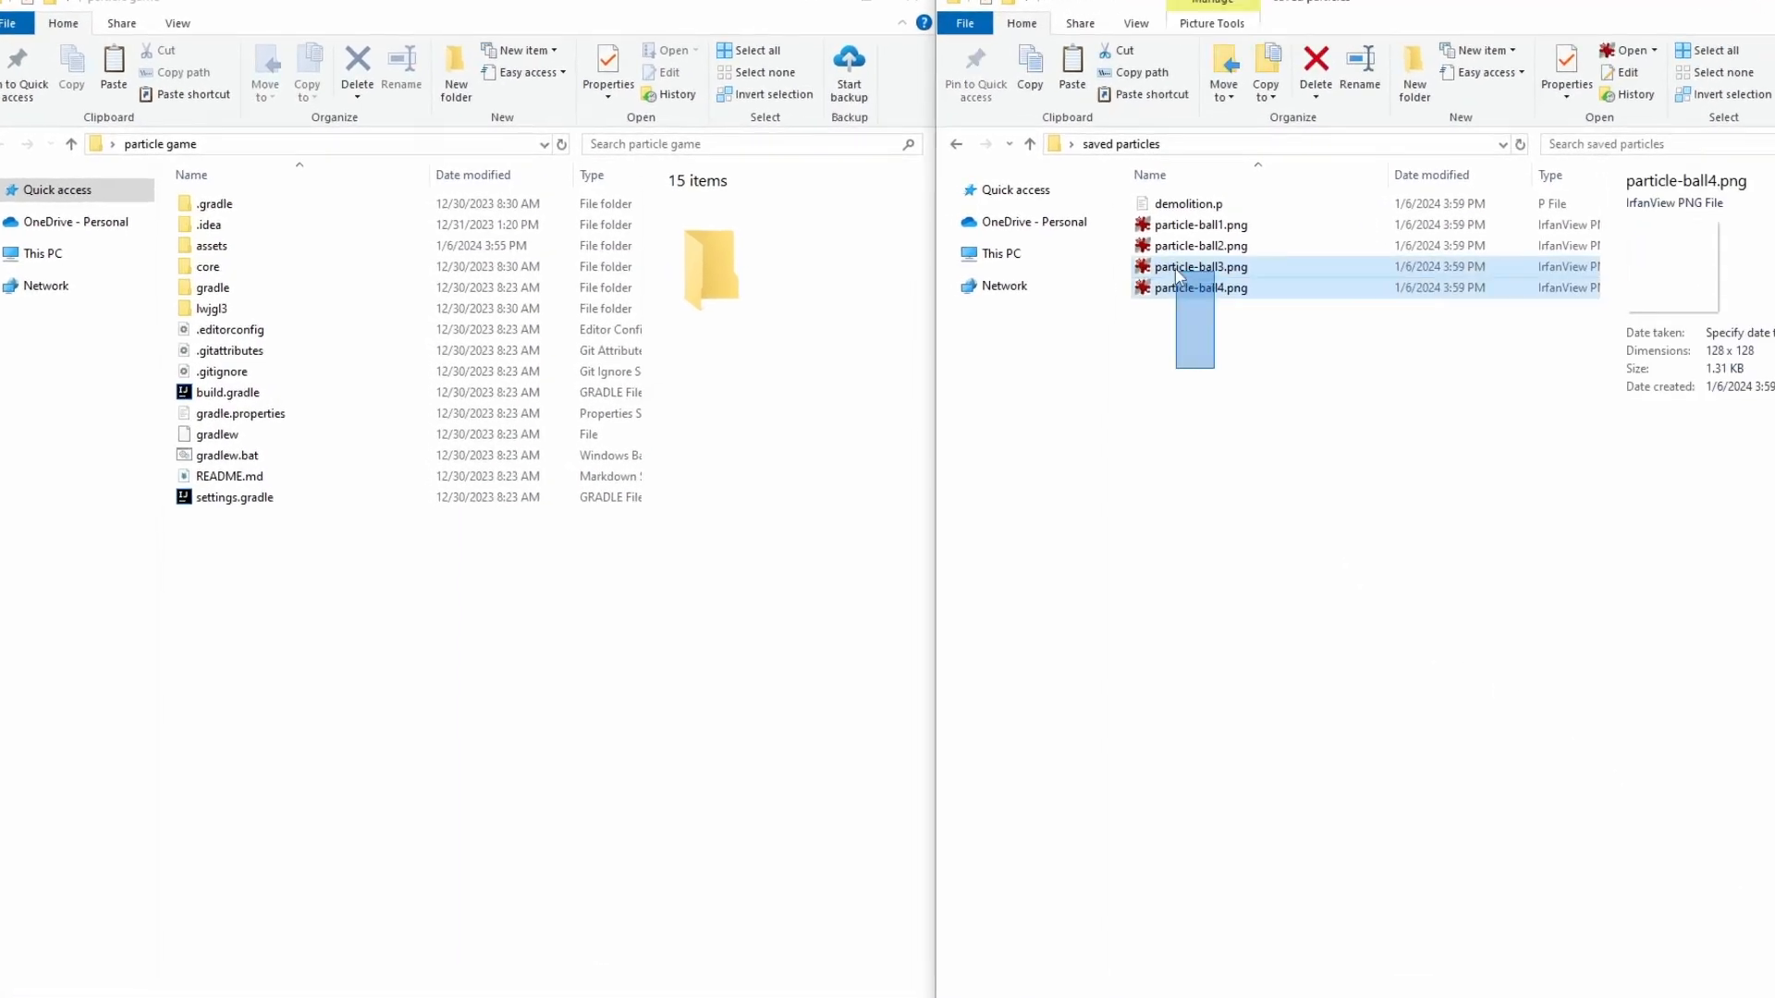
drag(1405, 194, 193, 257)
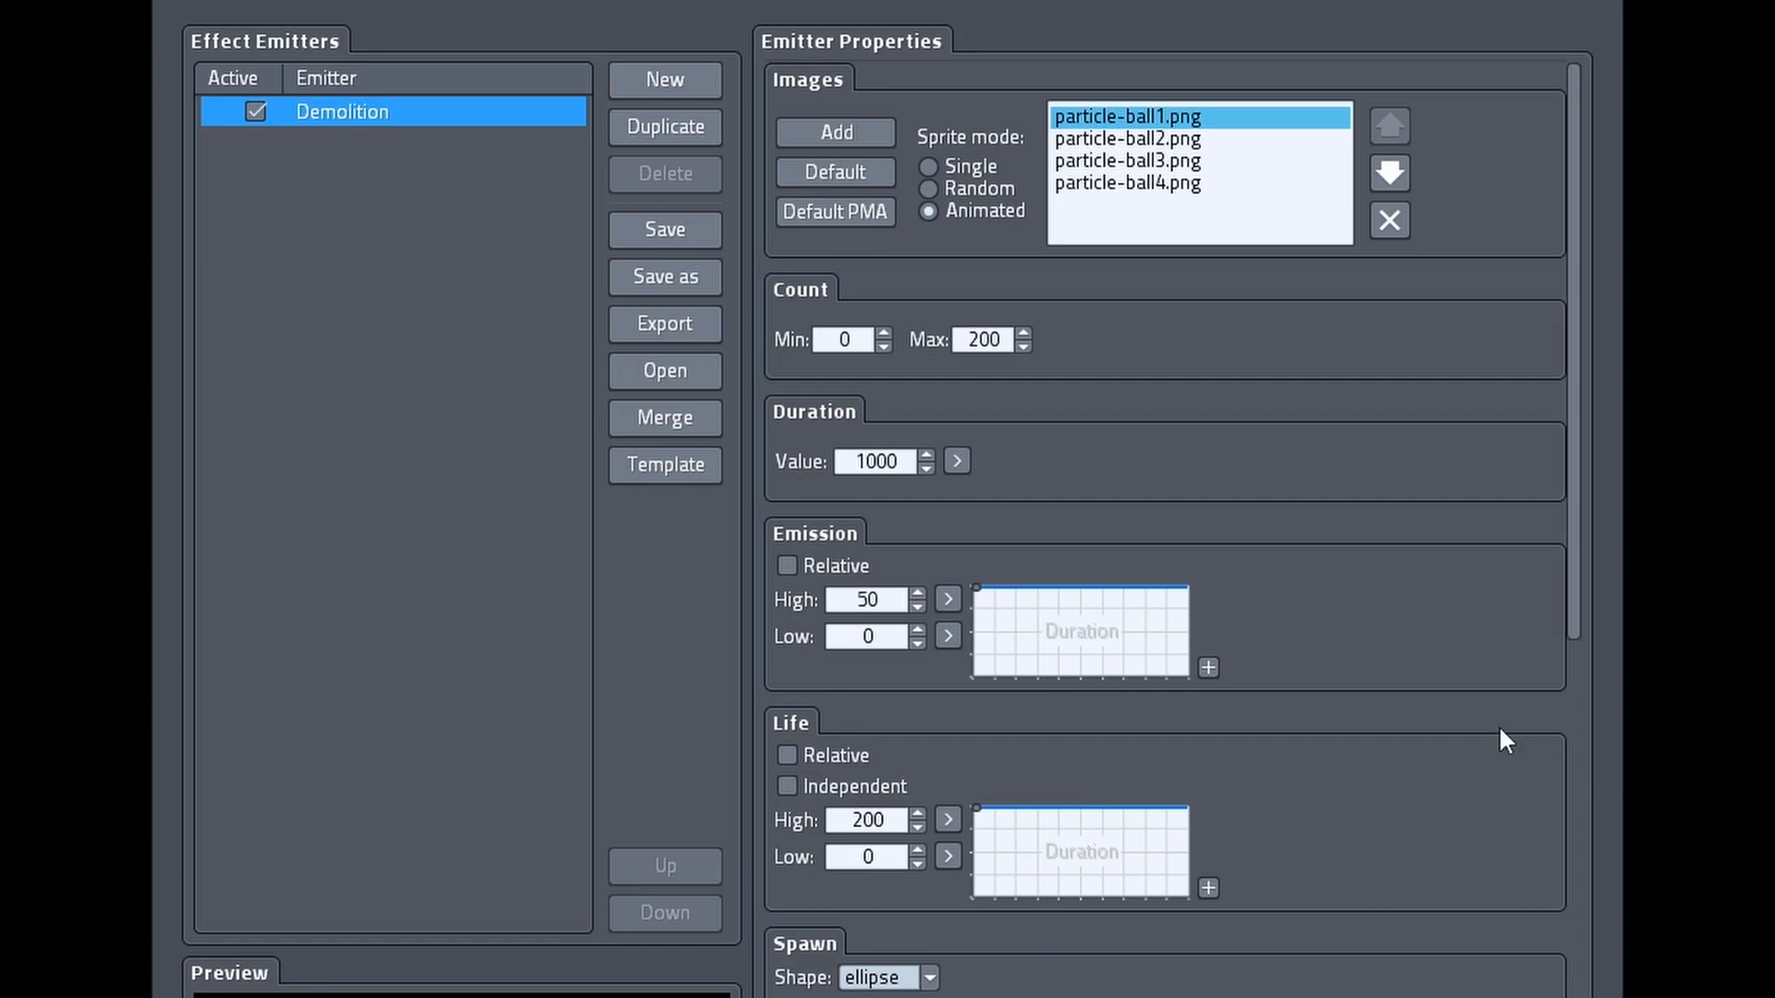
In GDX Particle Editor, export the Demolition effect with its images as "demolition" to the particle game's assets folder.
click(705, 329)
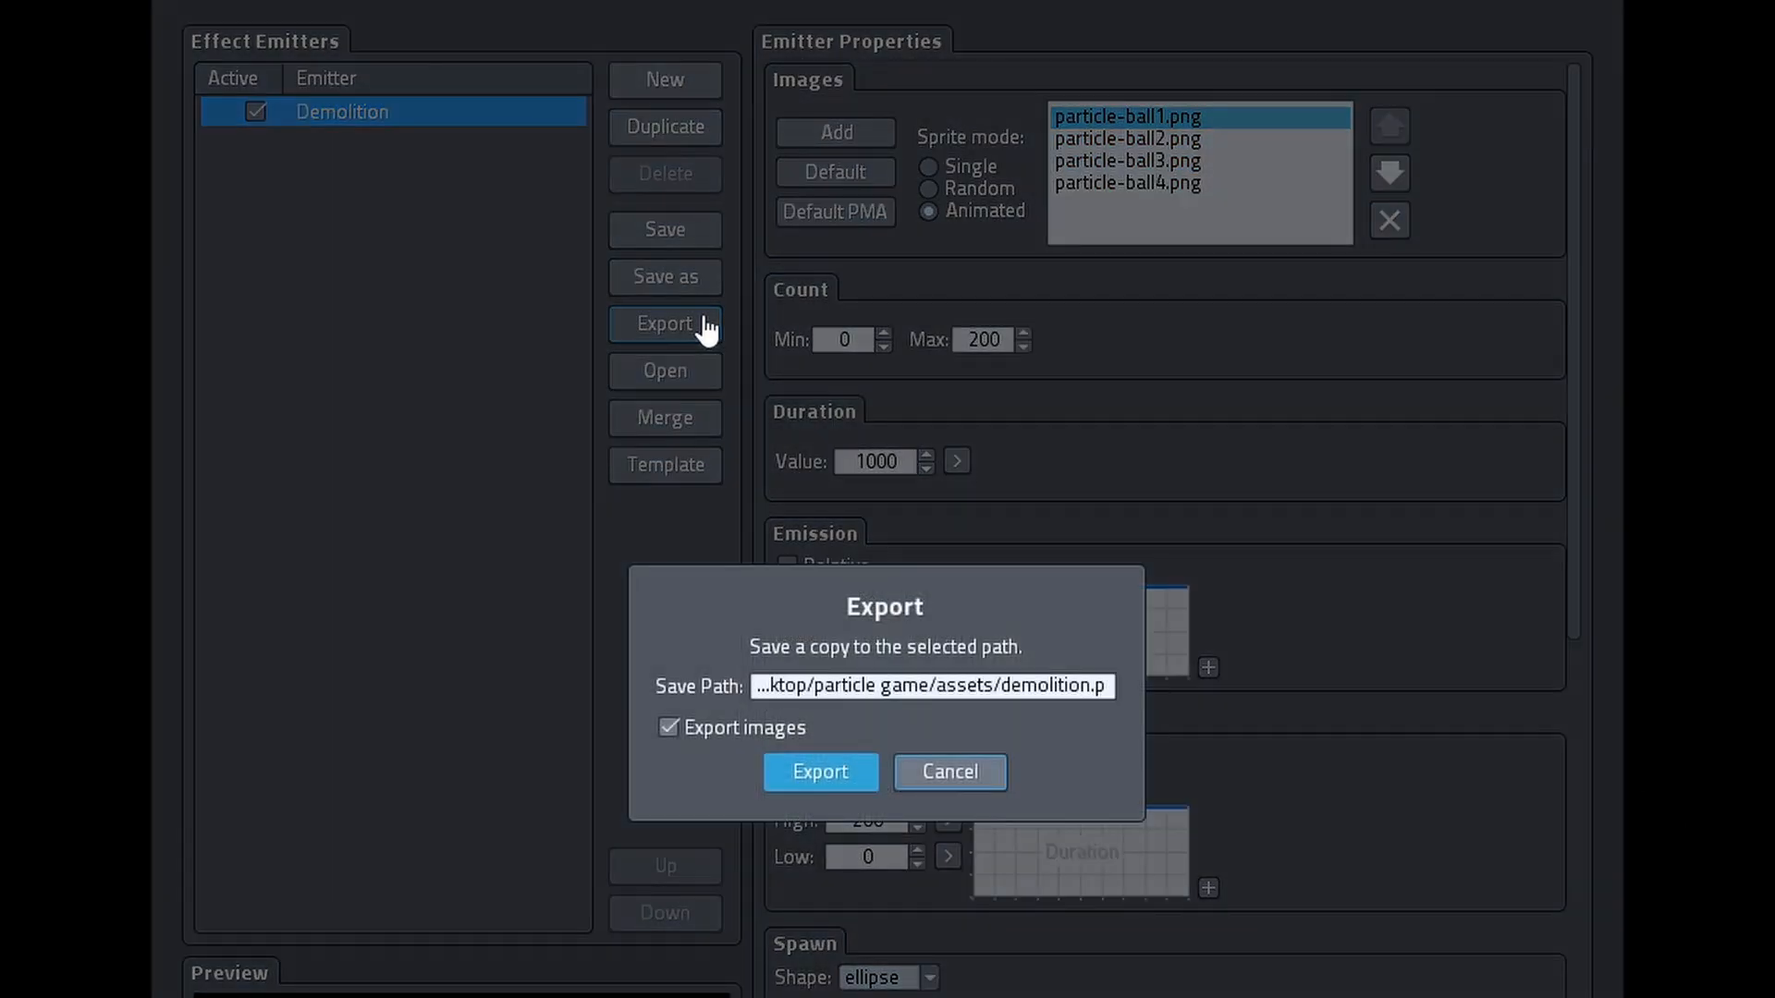
click(898, 693)
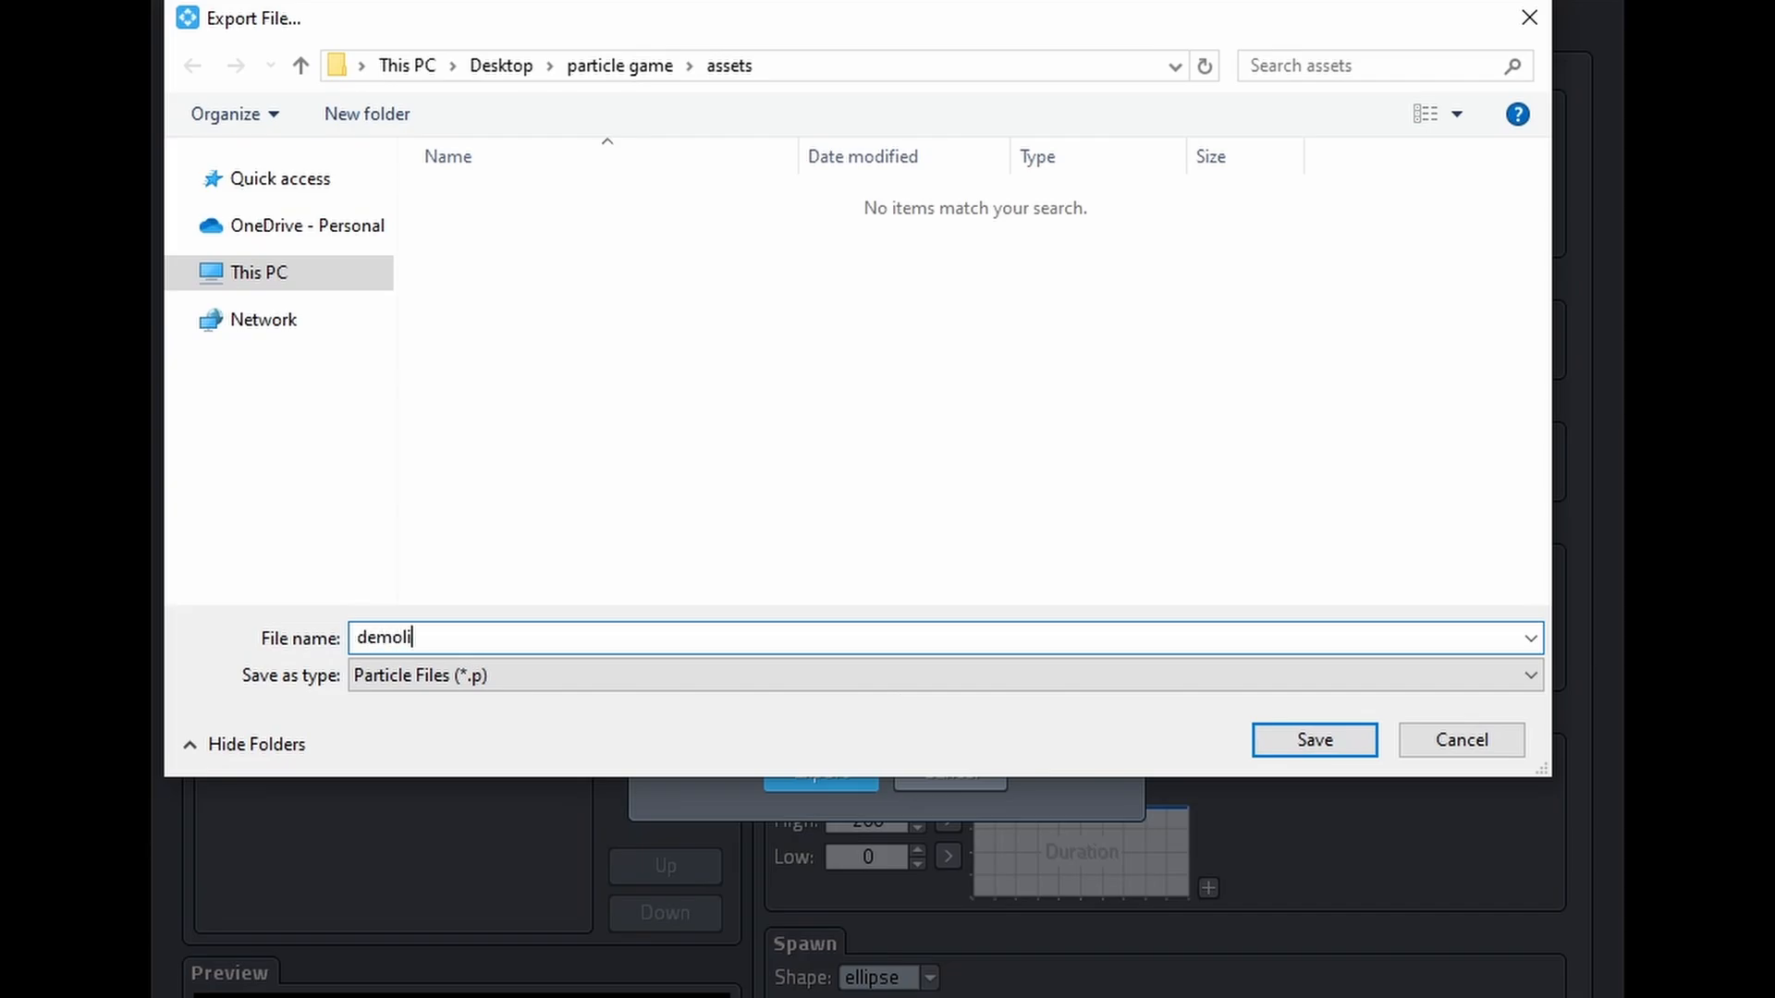
text(demolition)
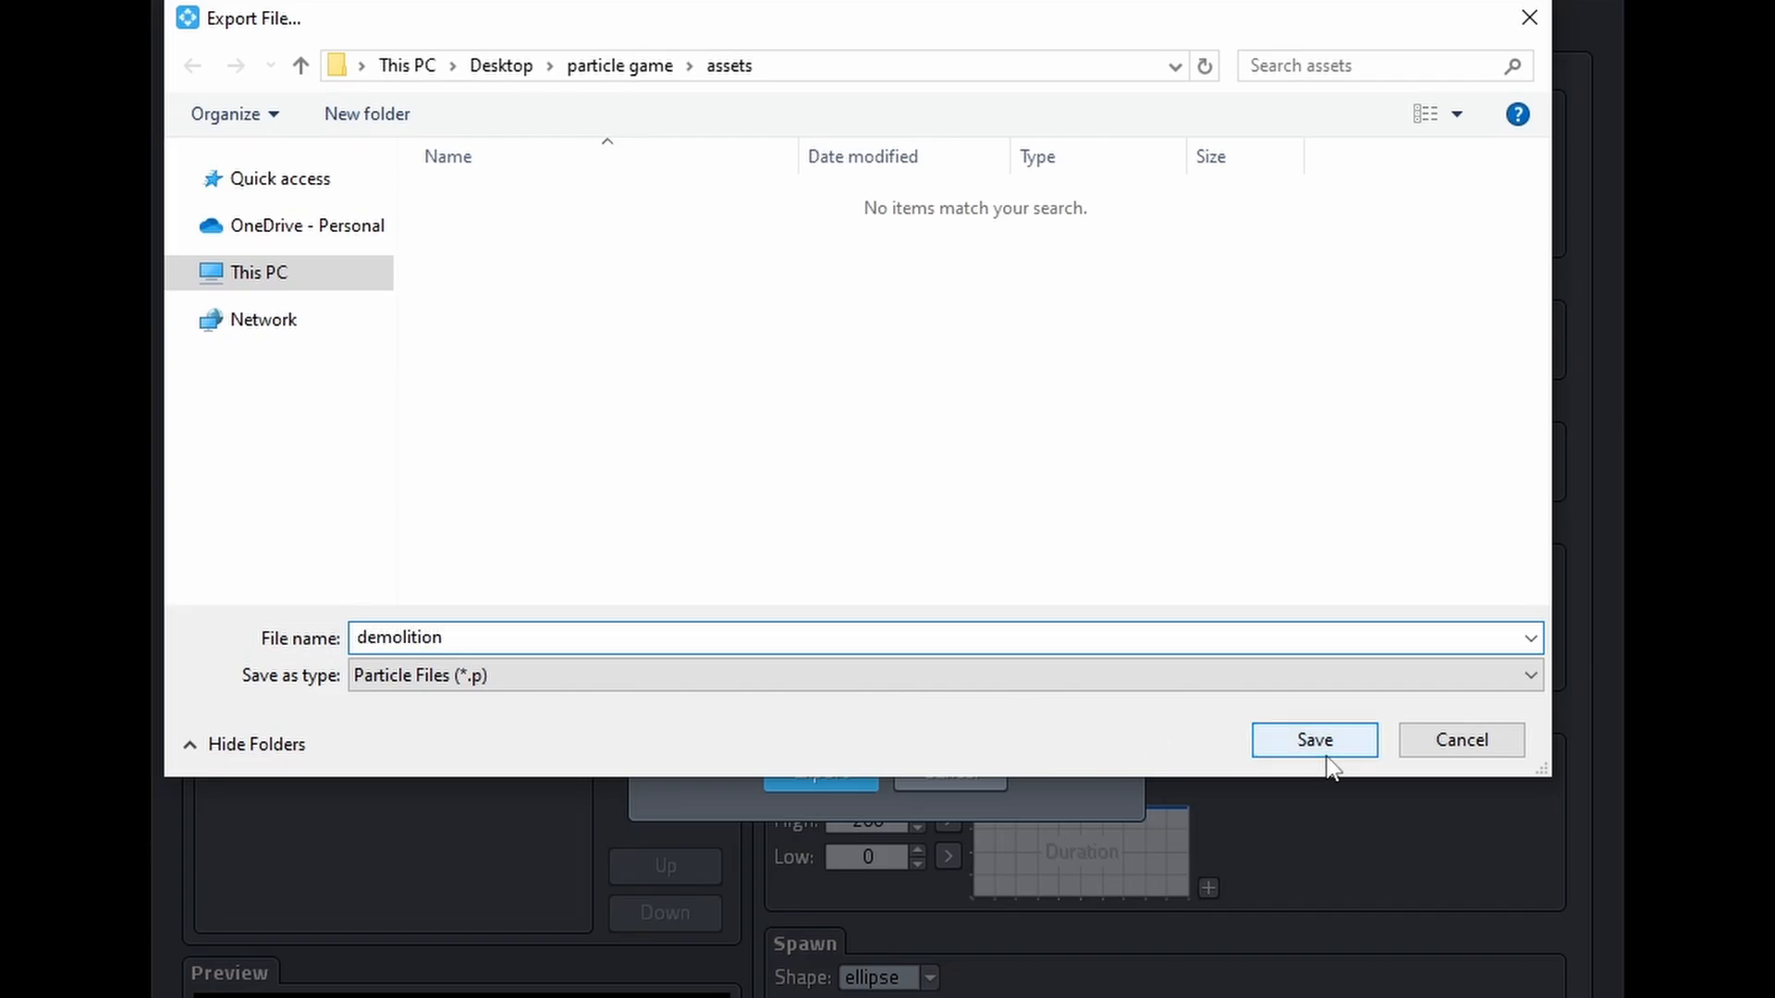
click(1327, 758)
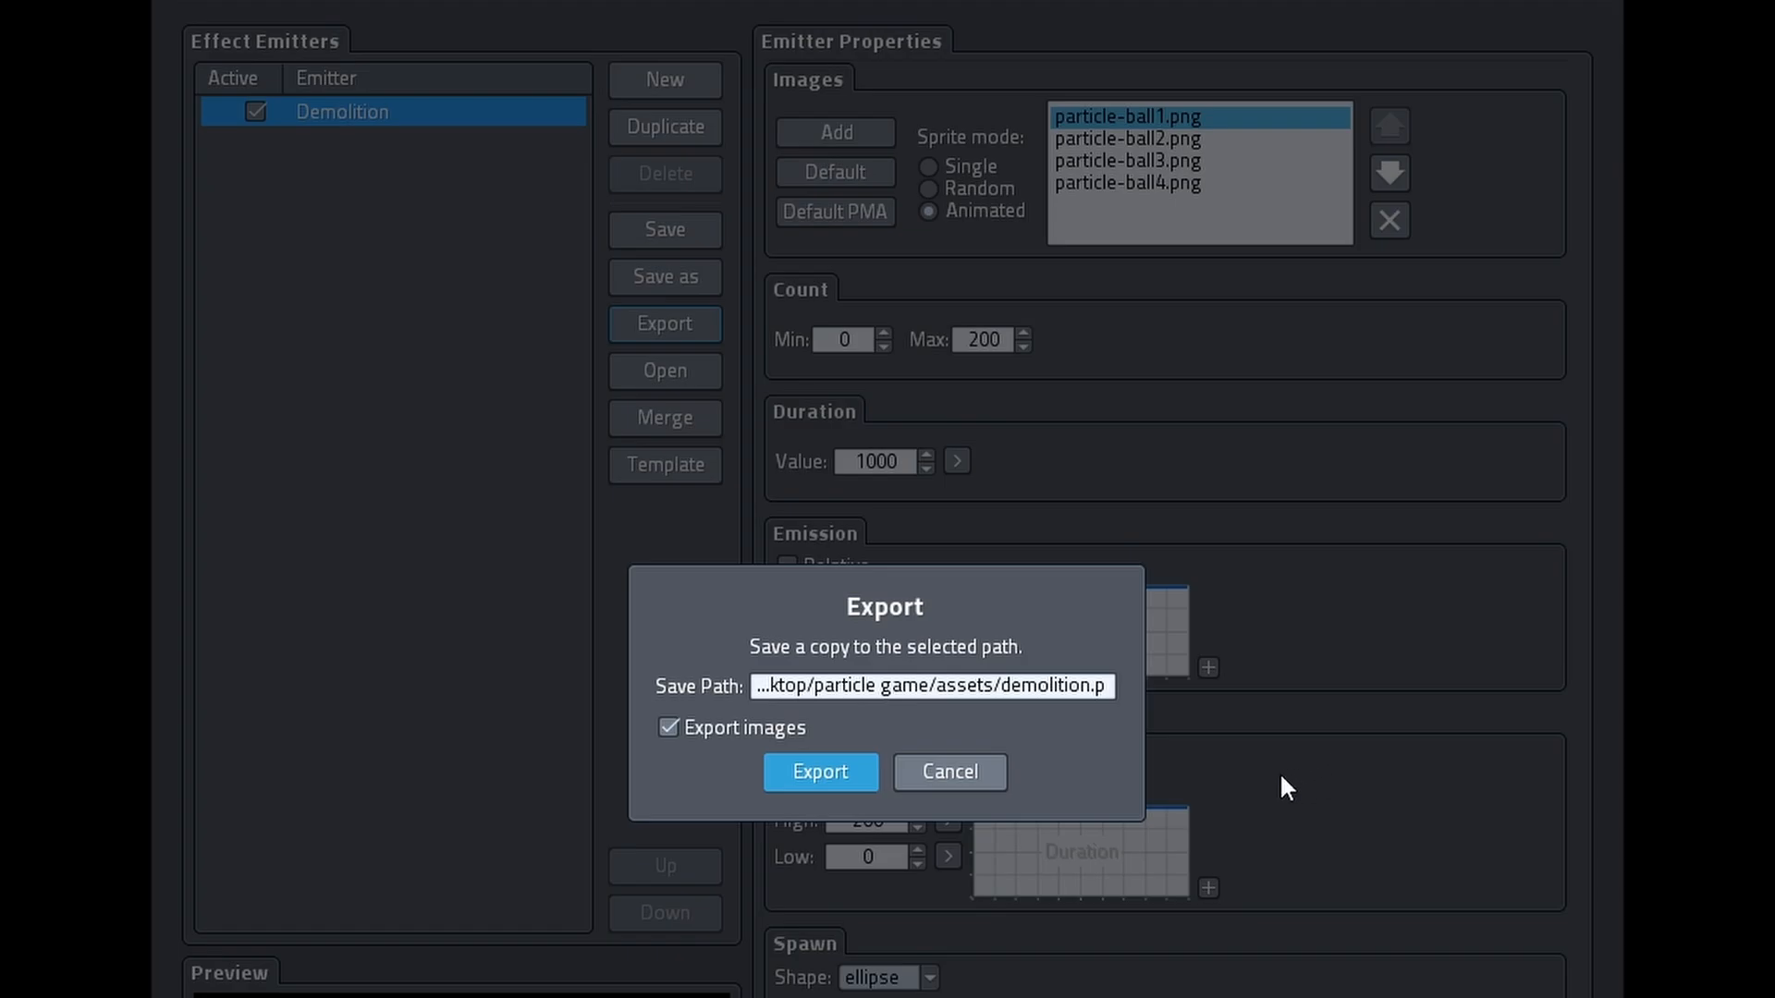
click(825, 773)
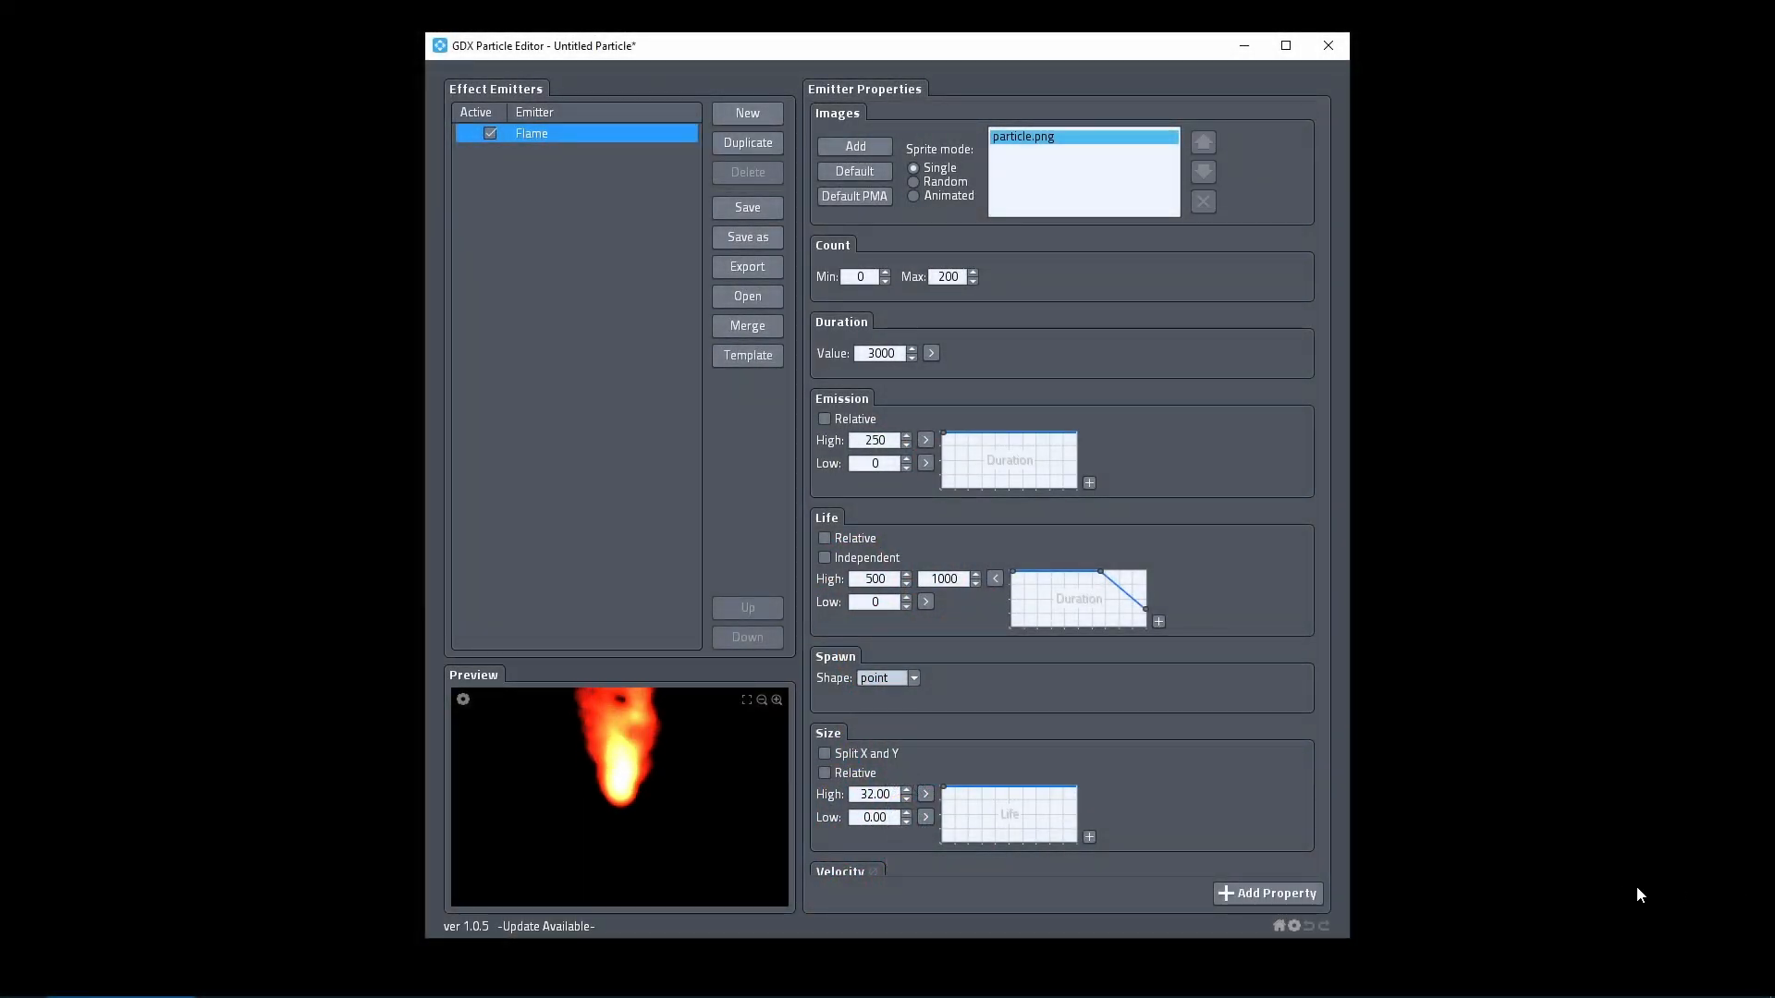
Try to open demolition.p from the saved particles folder in place of the Flame effect.
click(1294, 927)
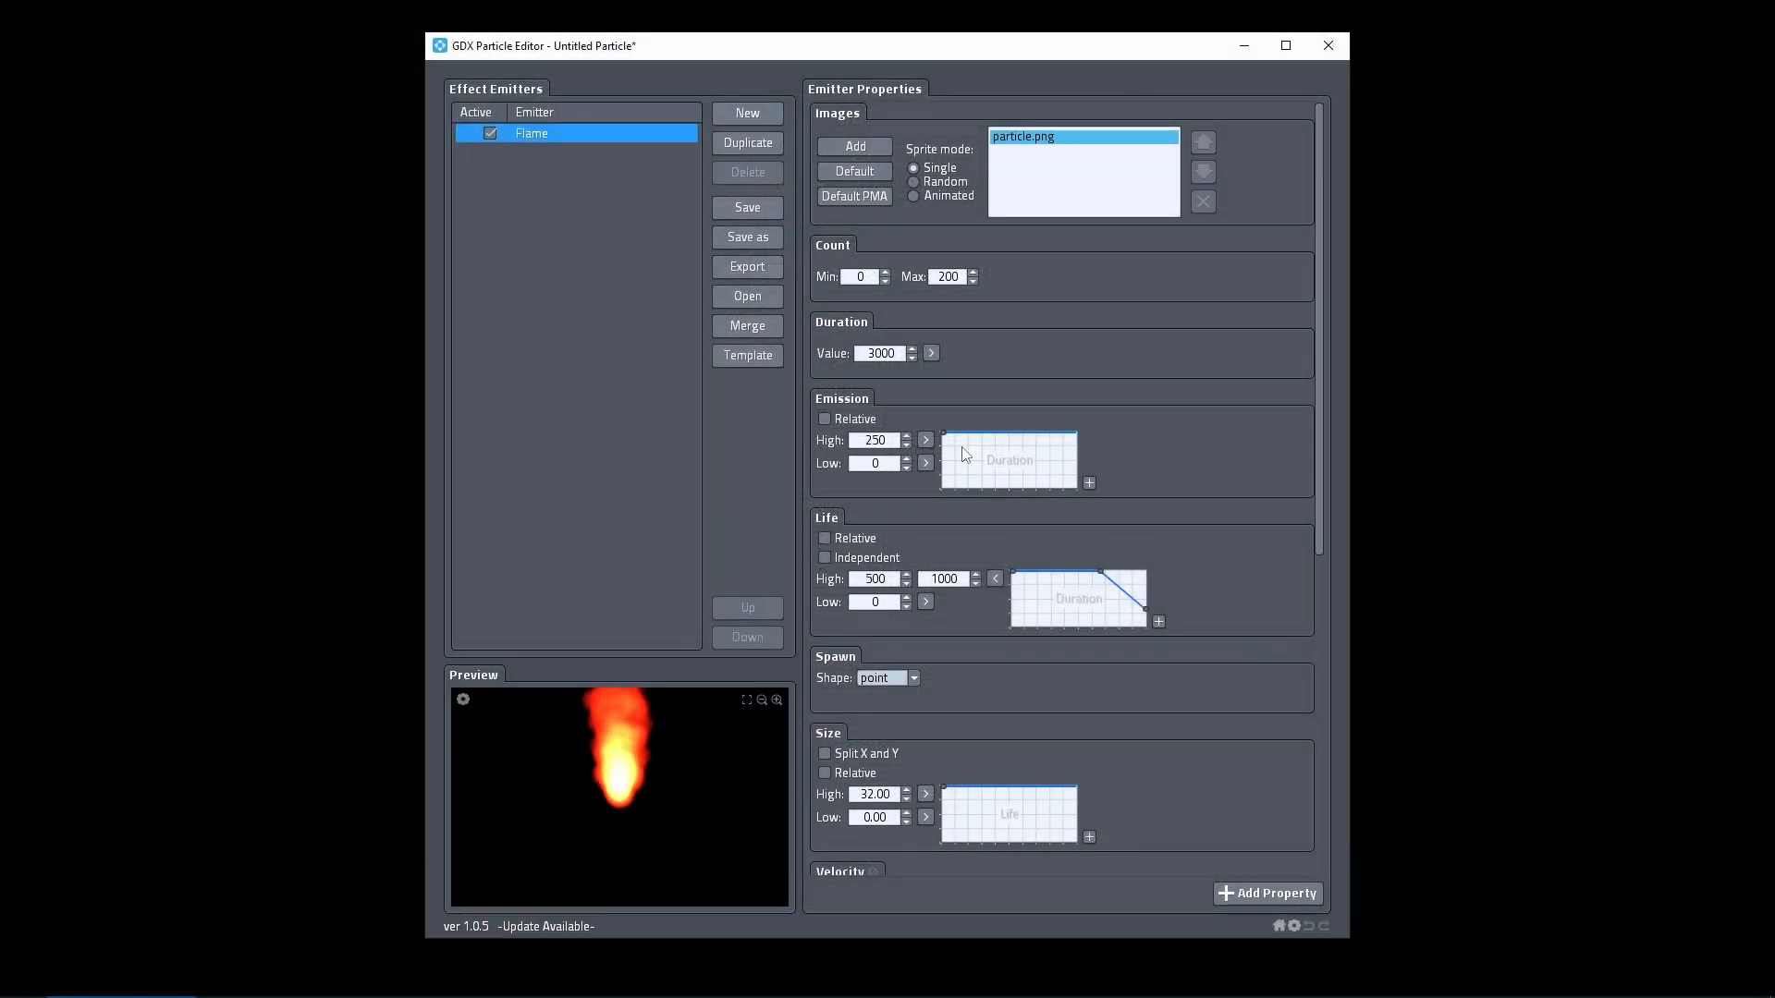
click(751, 296)
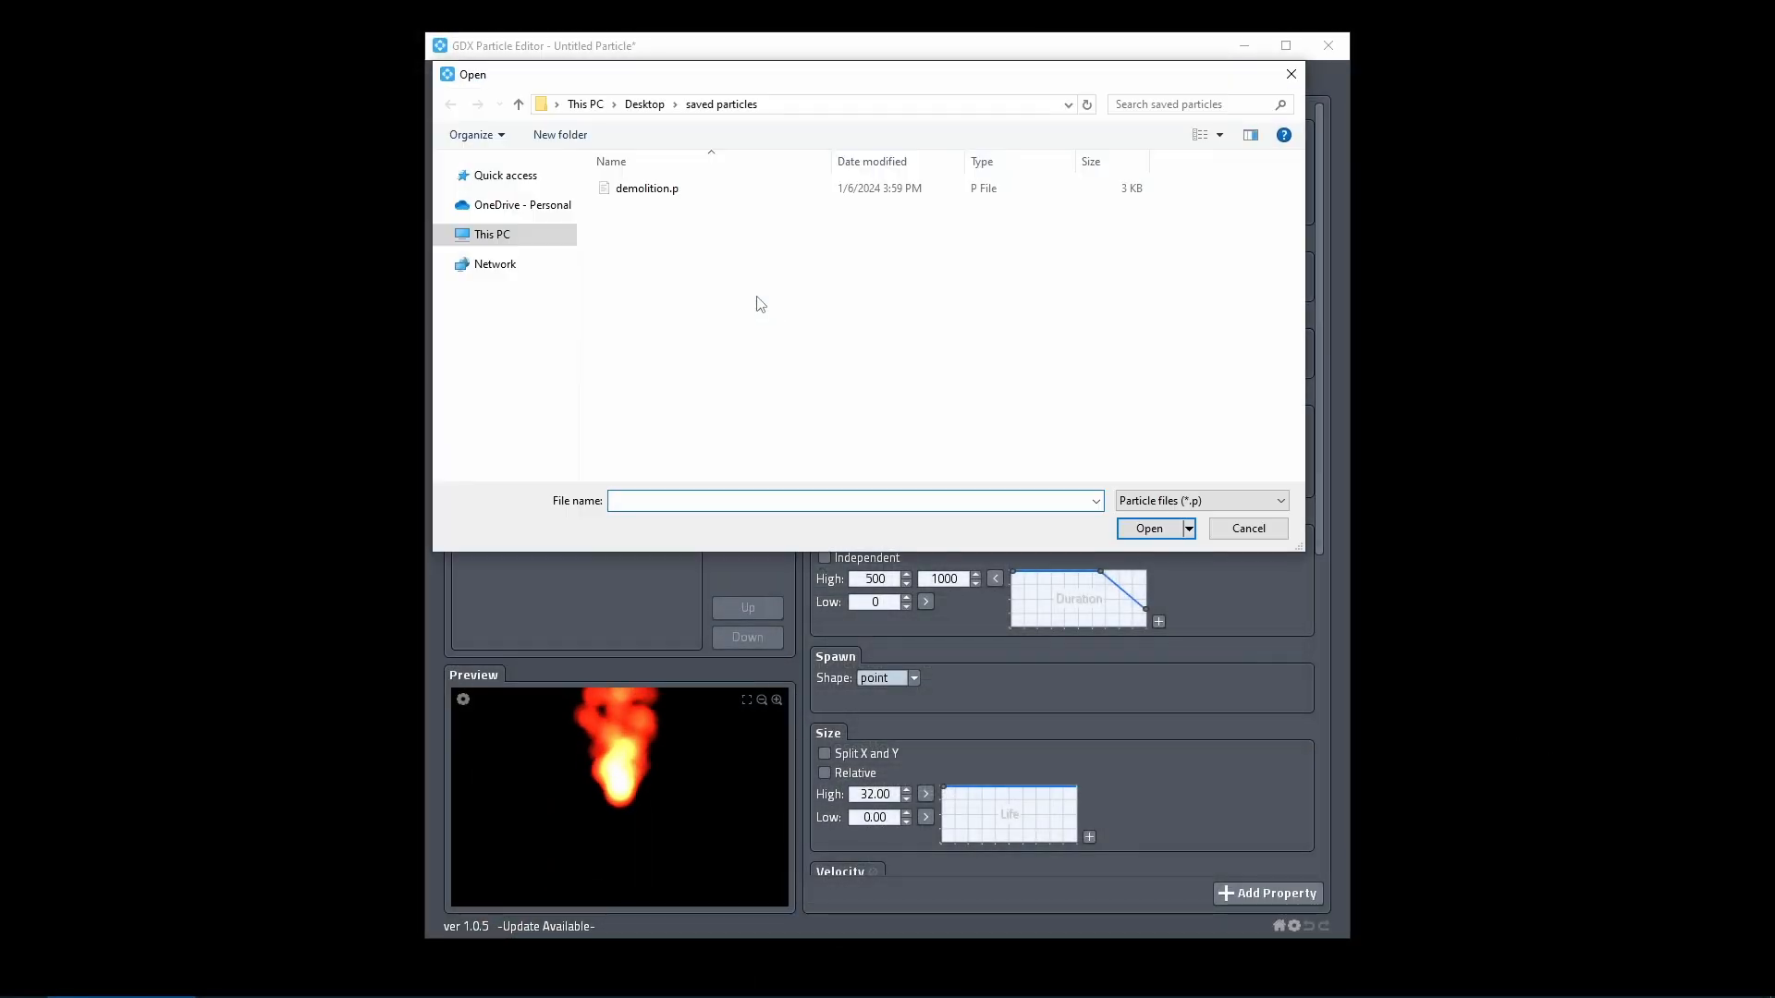
click(671, 190)
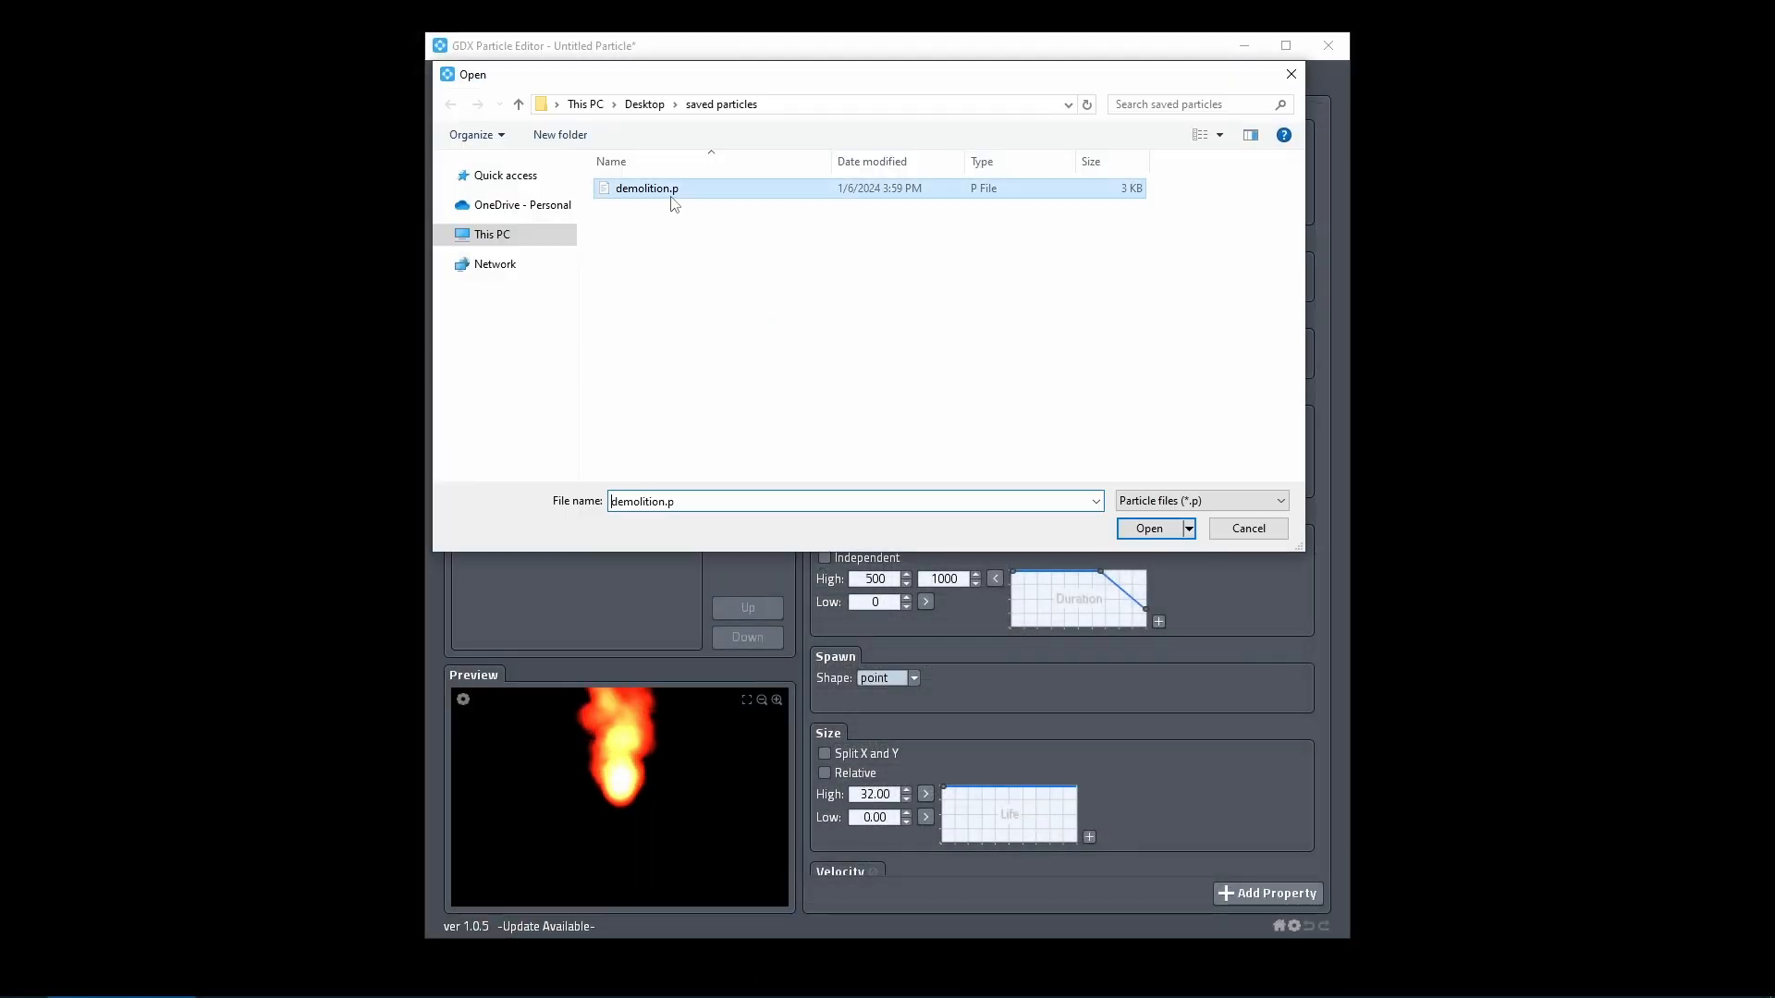
click(1147, 532)
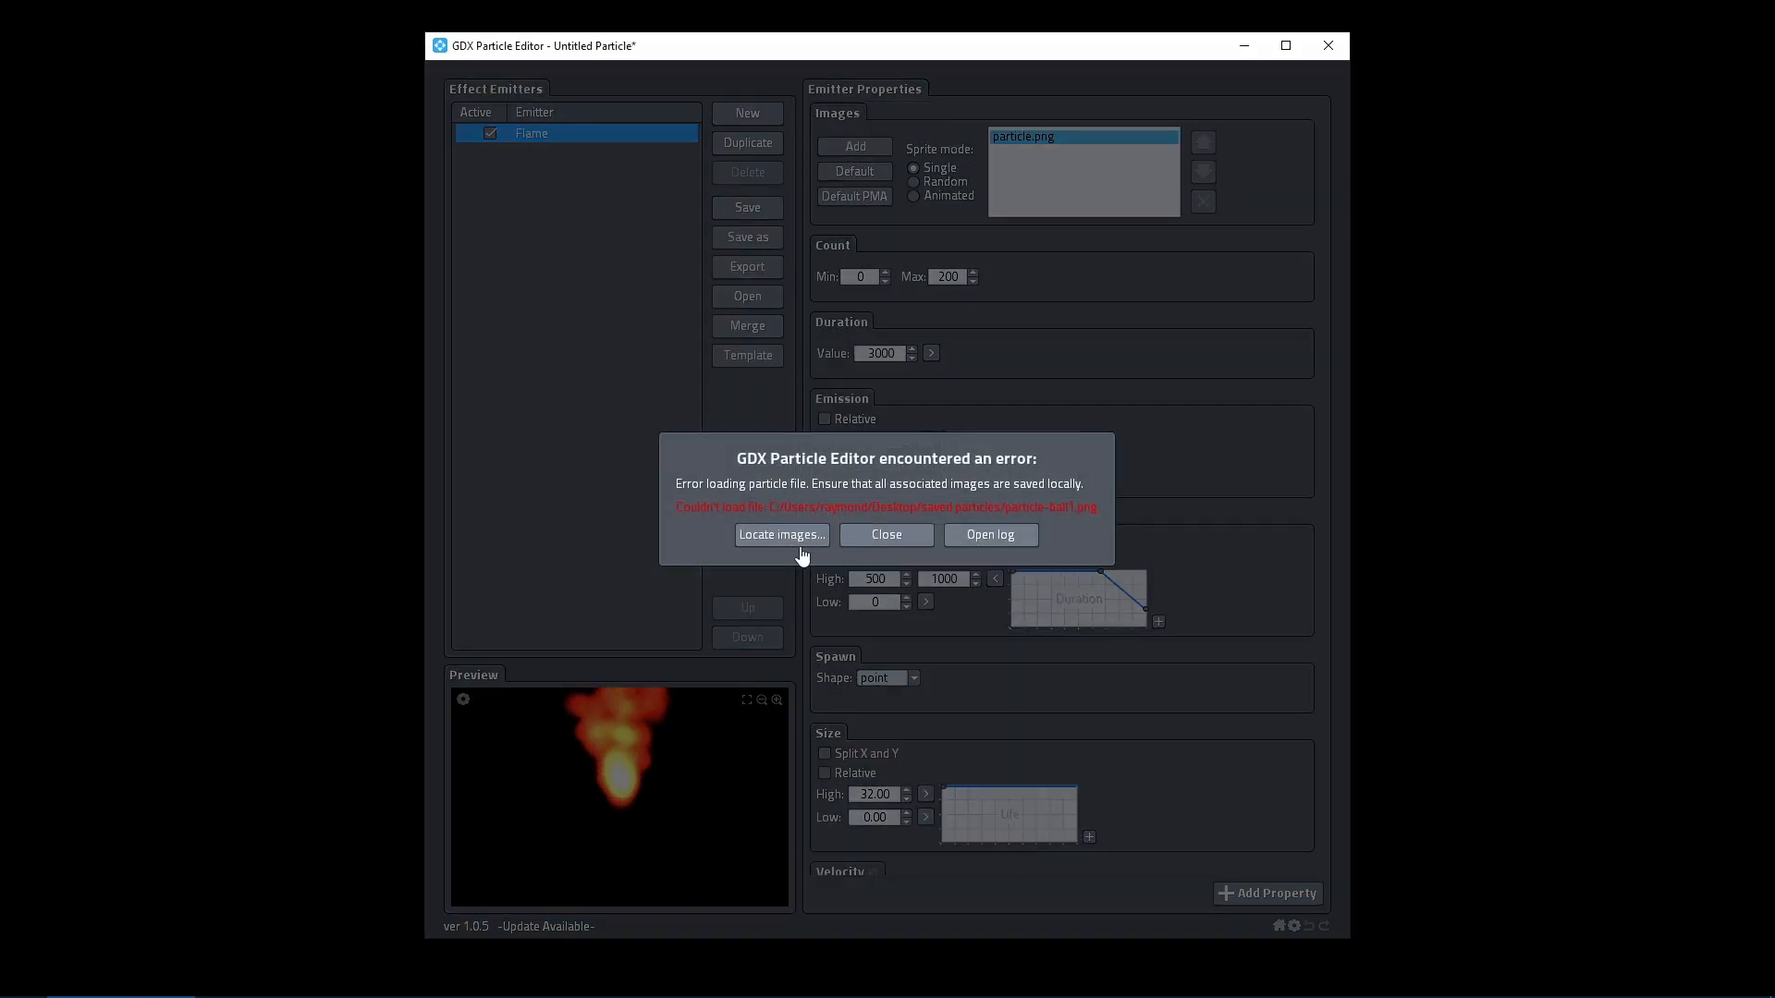
Locate the missing particle-ball images in the particle images folder and load the Demolition effect.
click(779, 536)
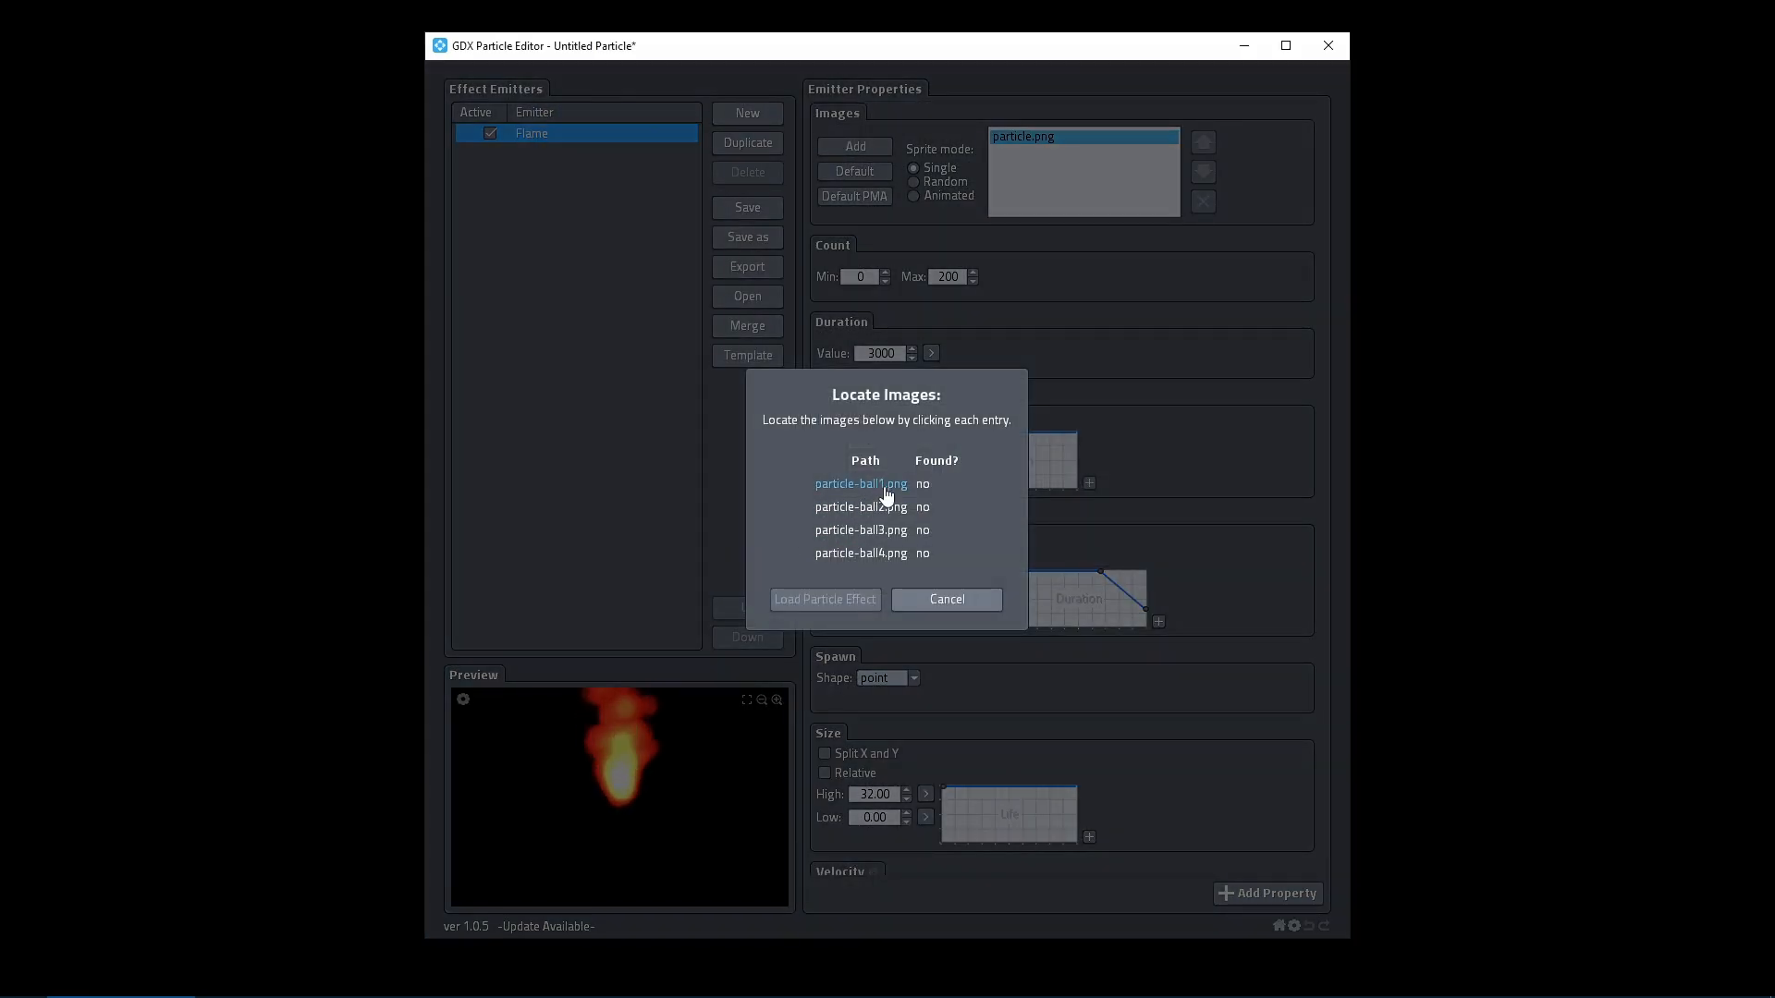
click(885, 486)
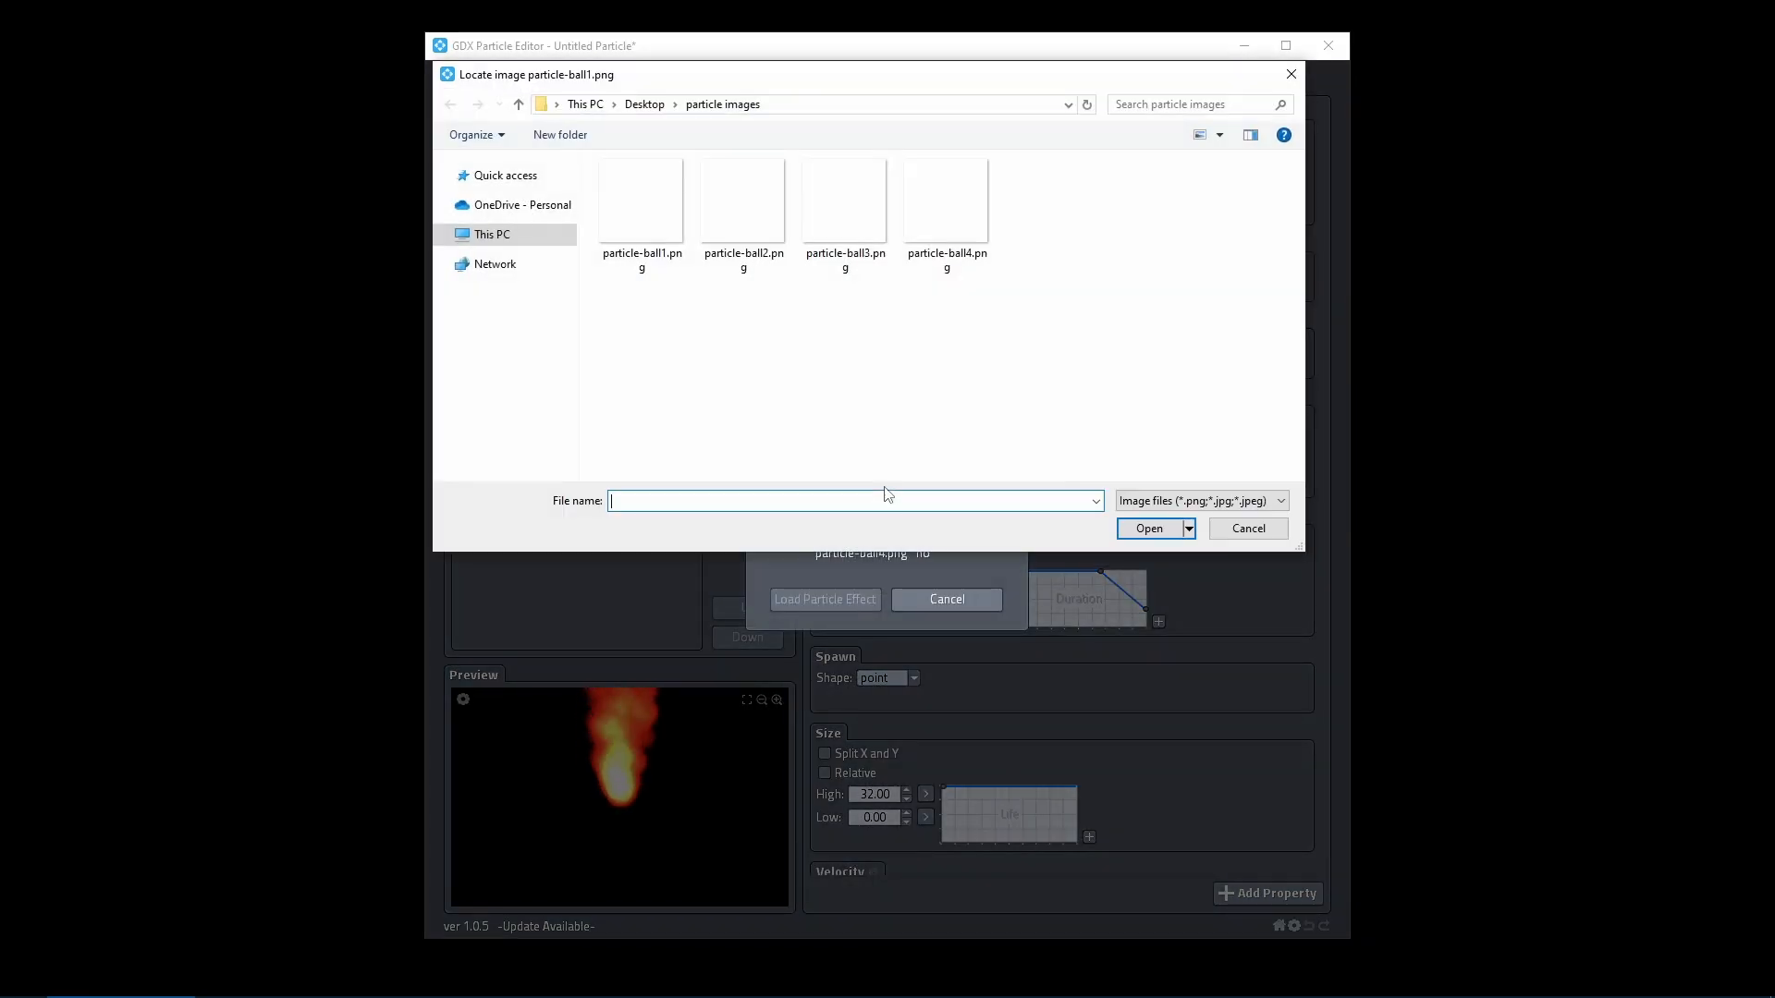
click(653, 222)
click(1140, 525)
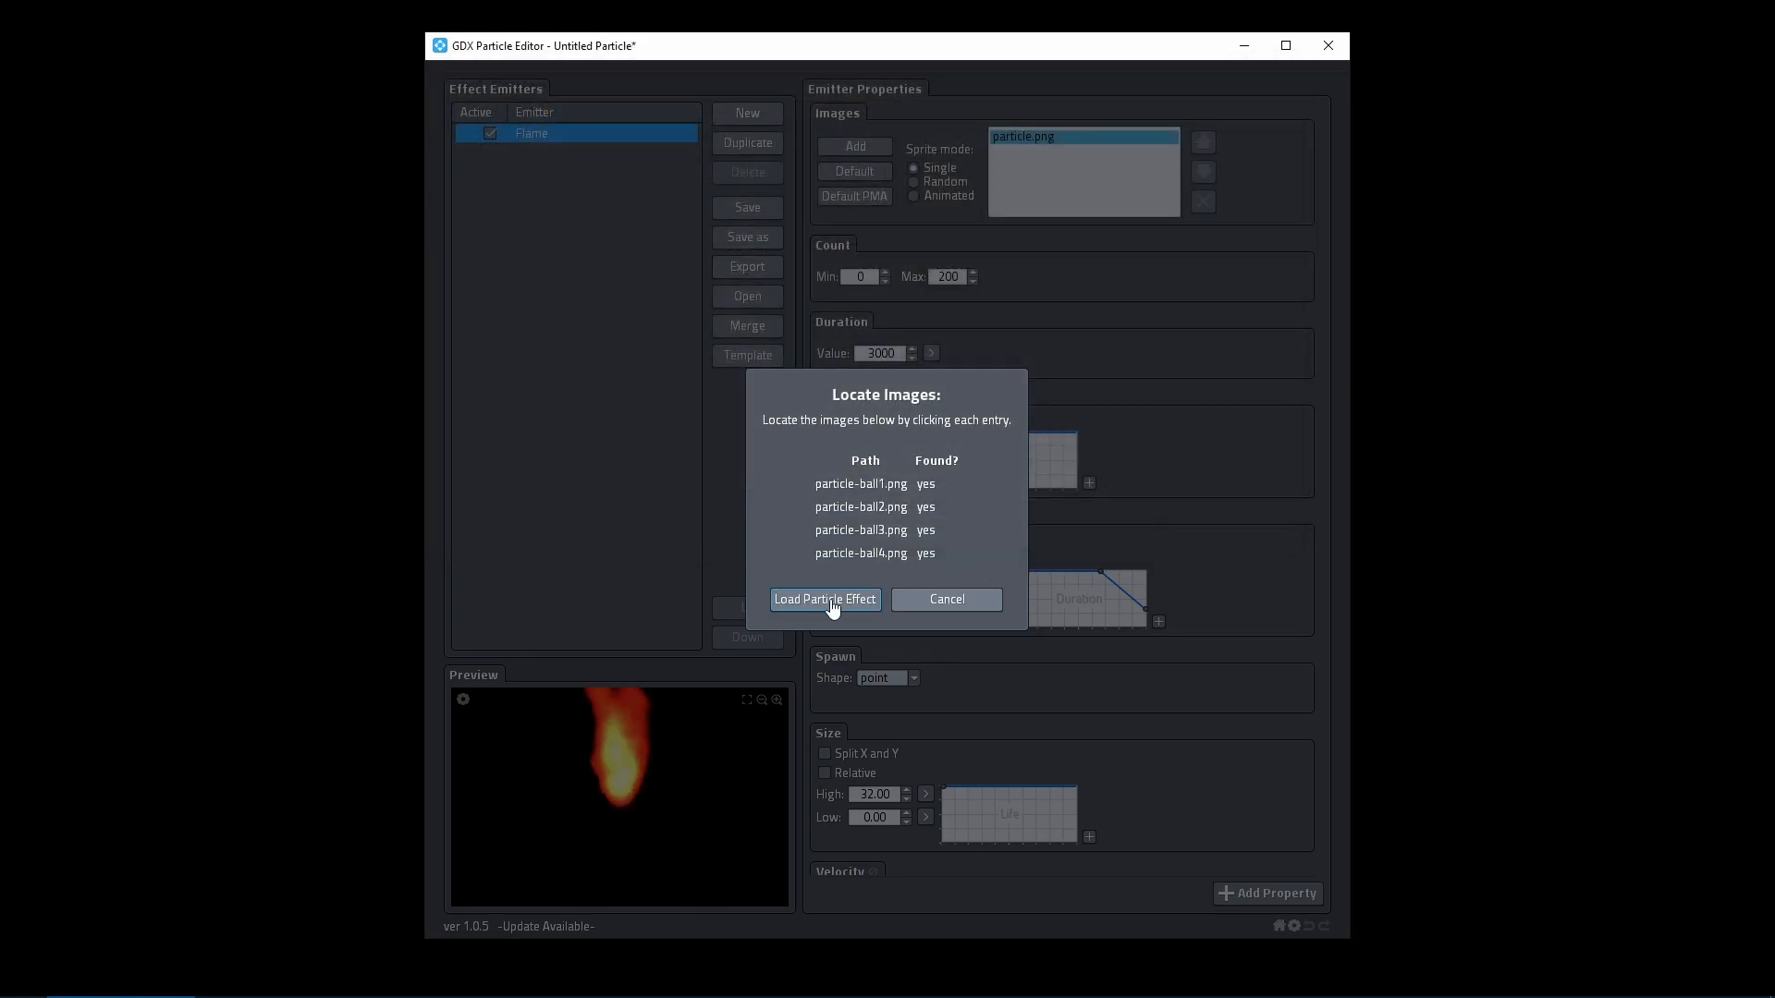
click(830, 601)
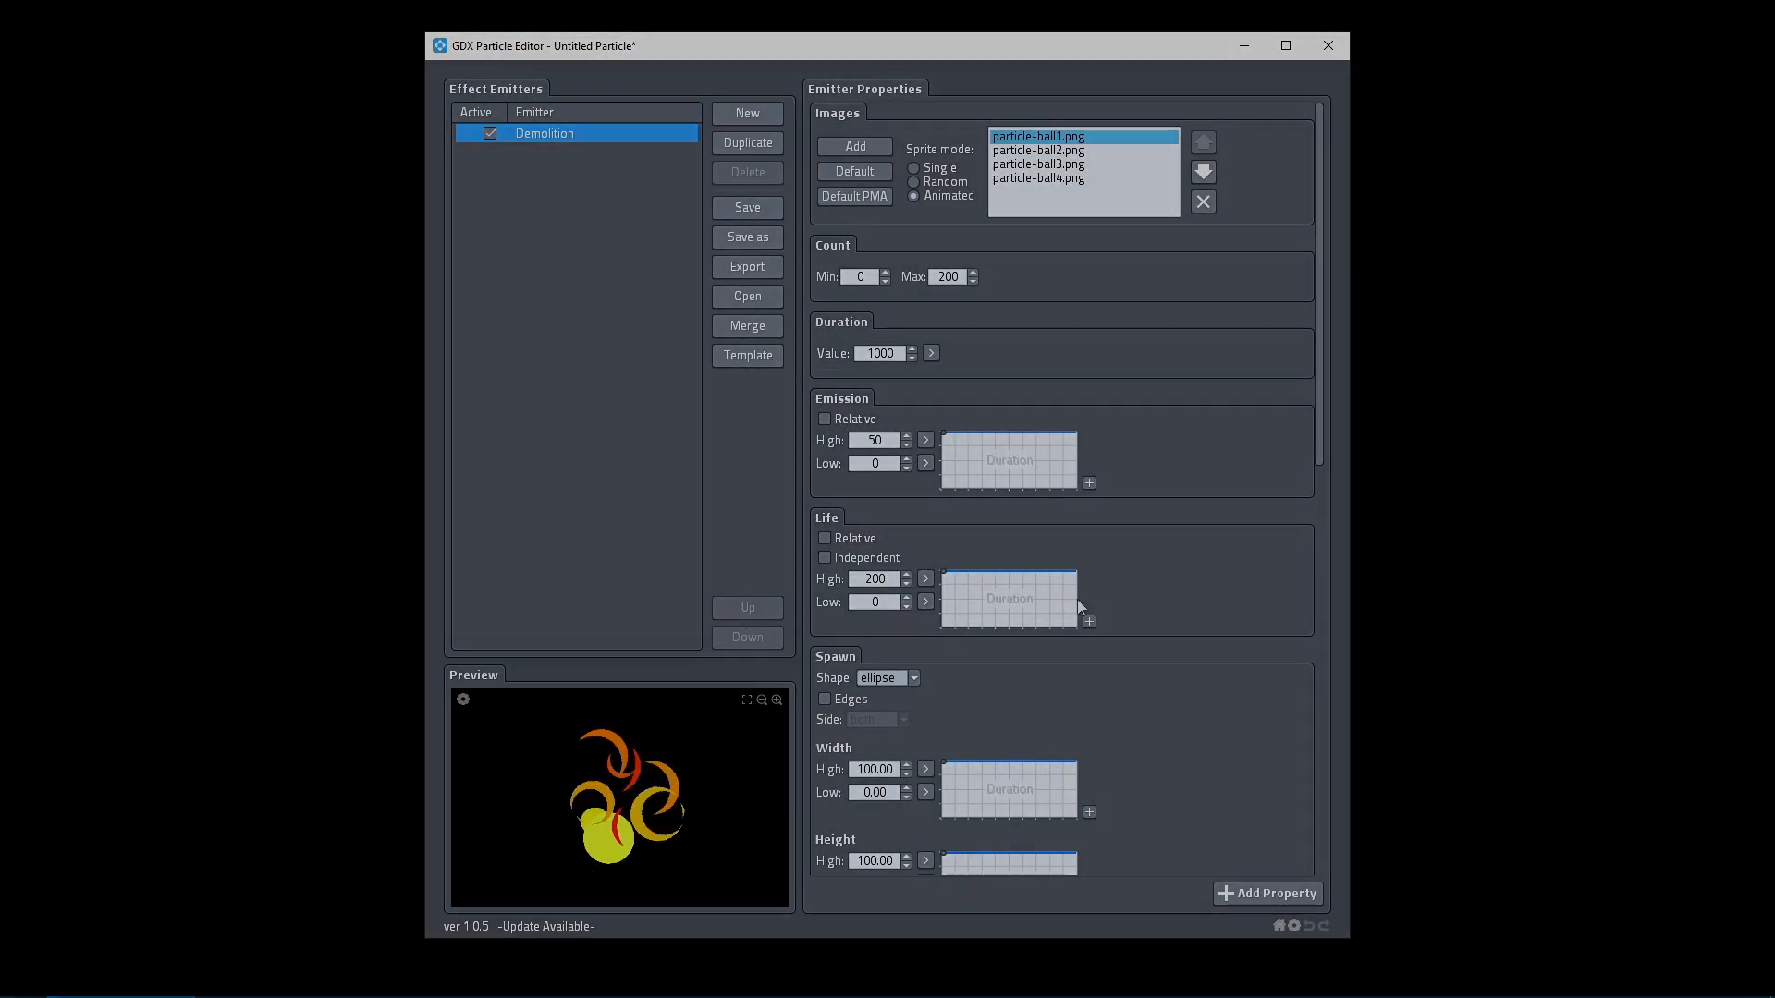
Apply a UI scale of 2x in the editor settings.
click(1293, 926)
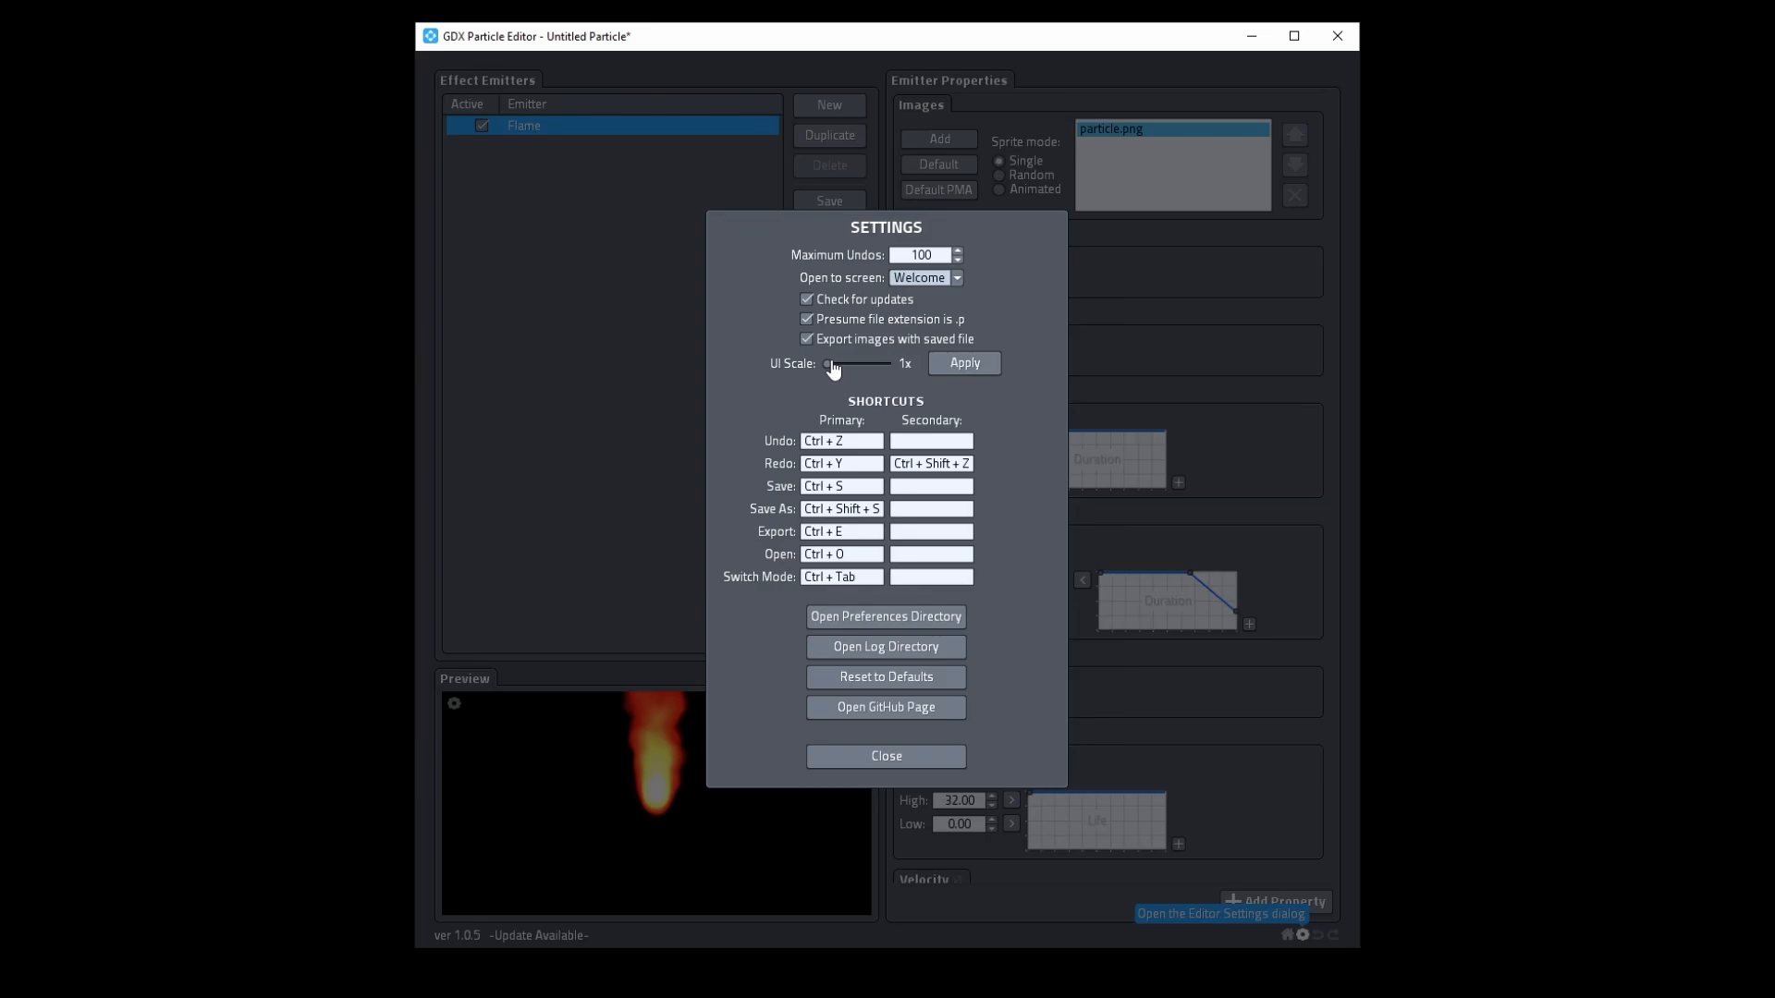
drag(828, 365, 856, 366)
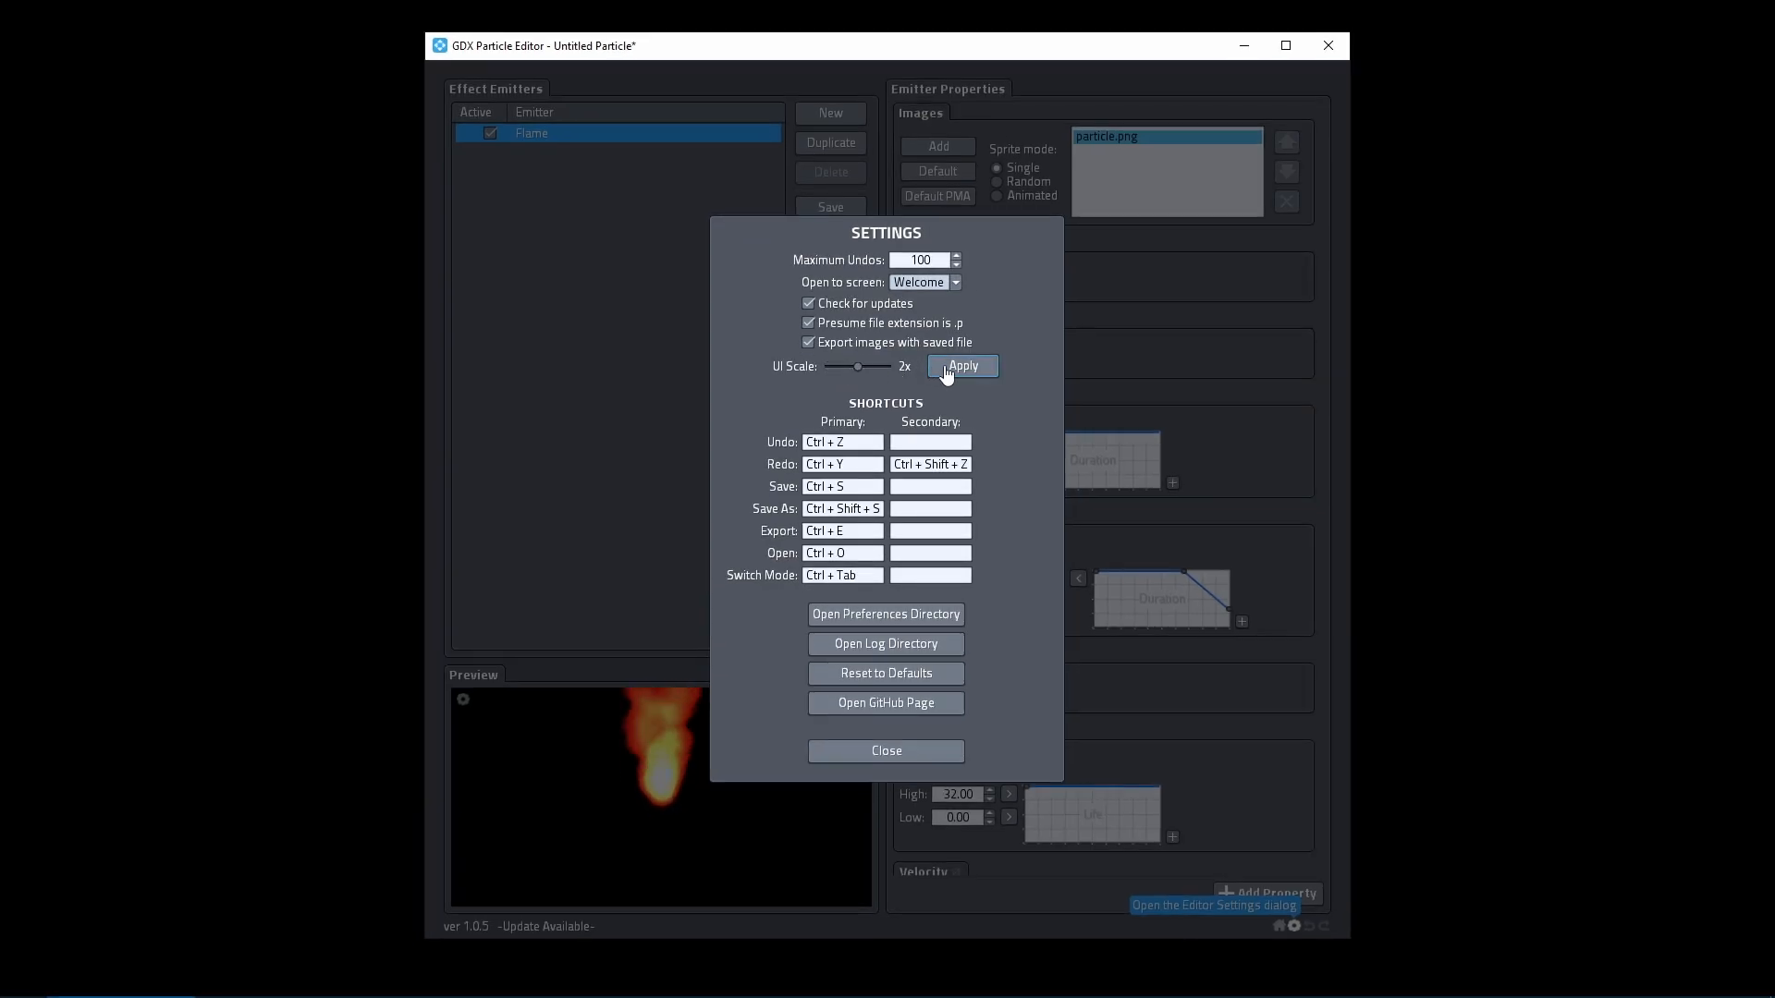
click(961, 366)
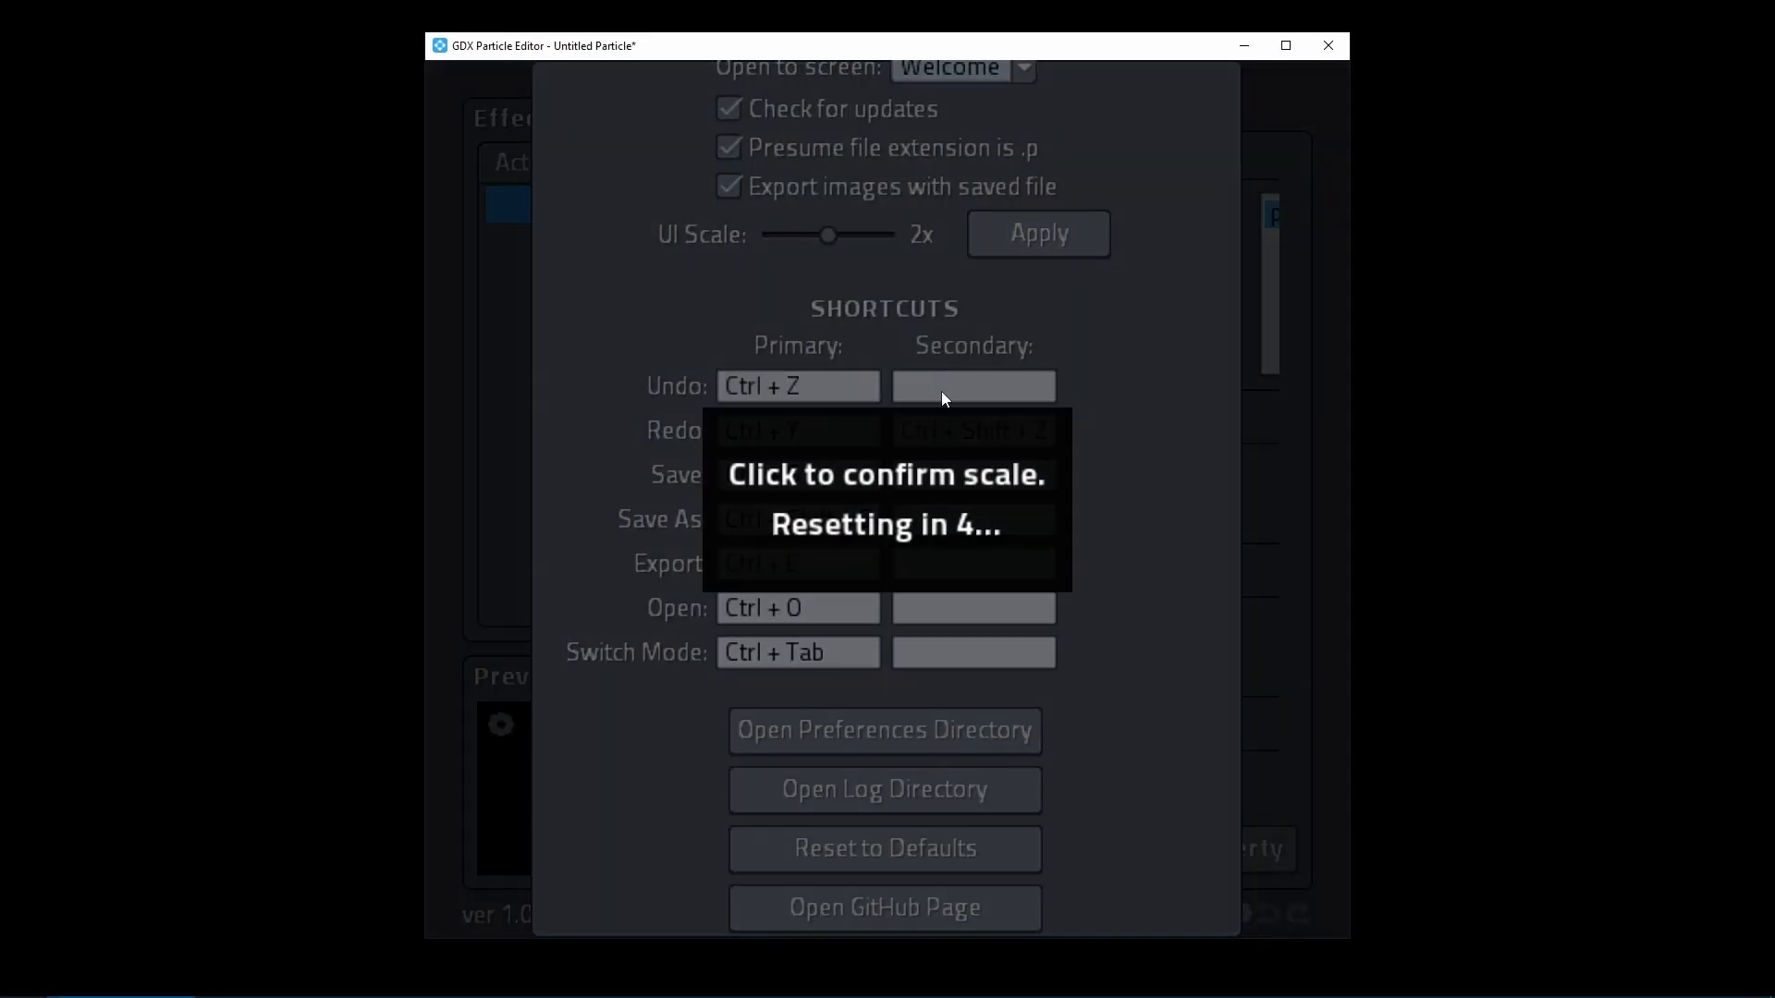
click(920, 521)
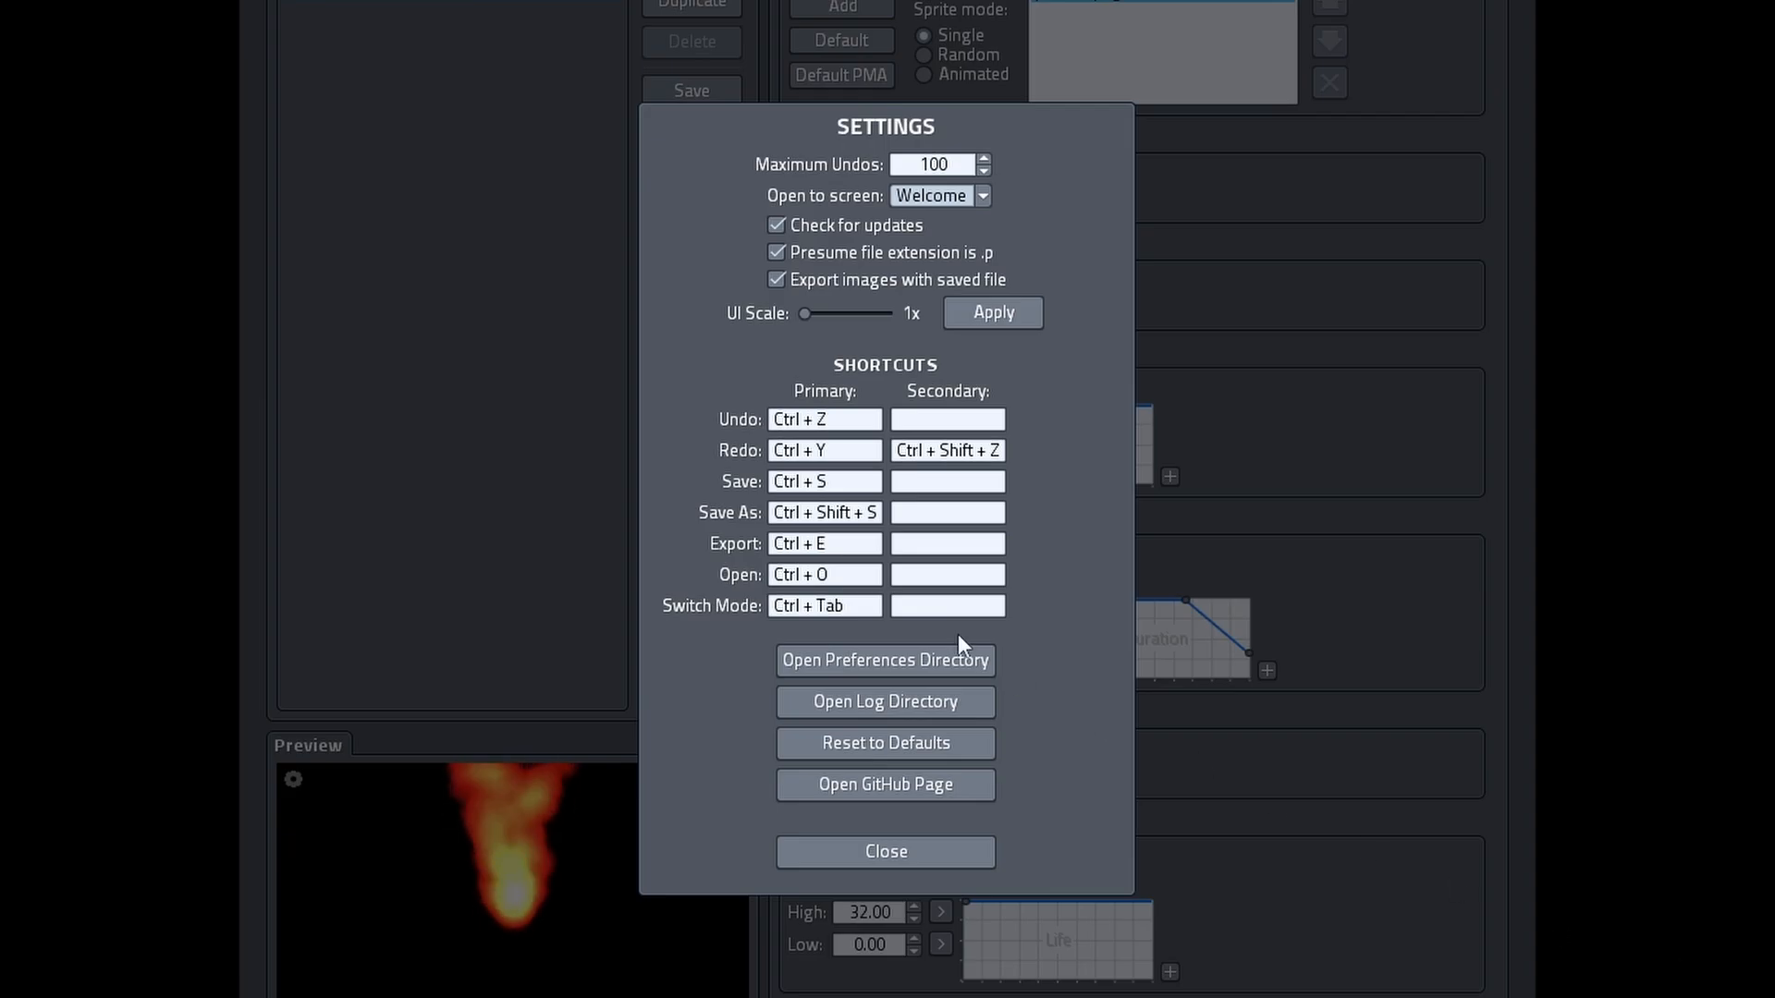
Try Ctrl + S as the primary Export shortcut and set it back to Ctrl + E.
click(845, 544)
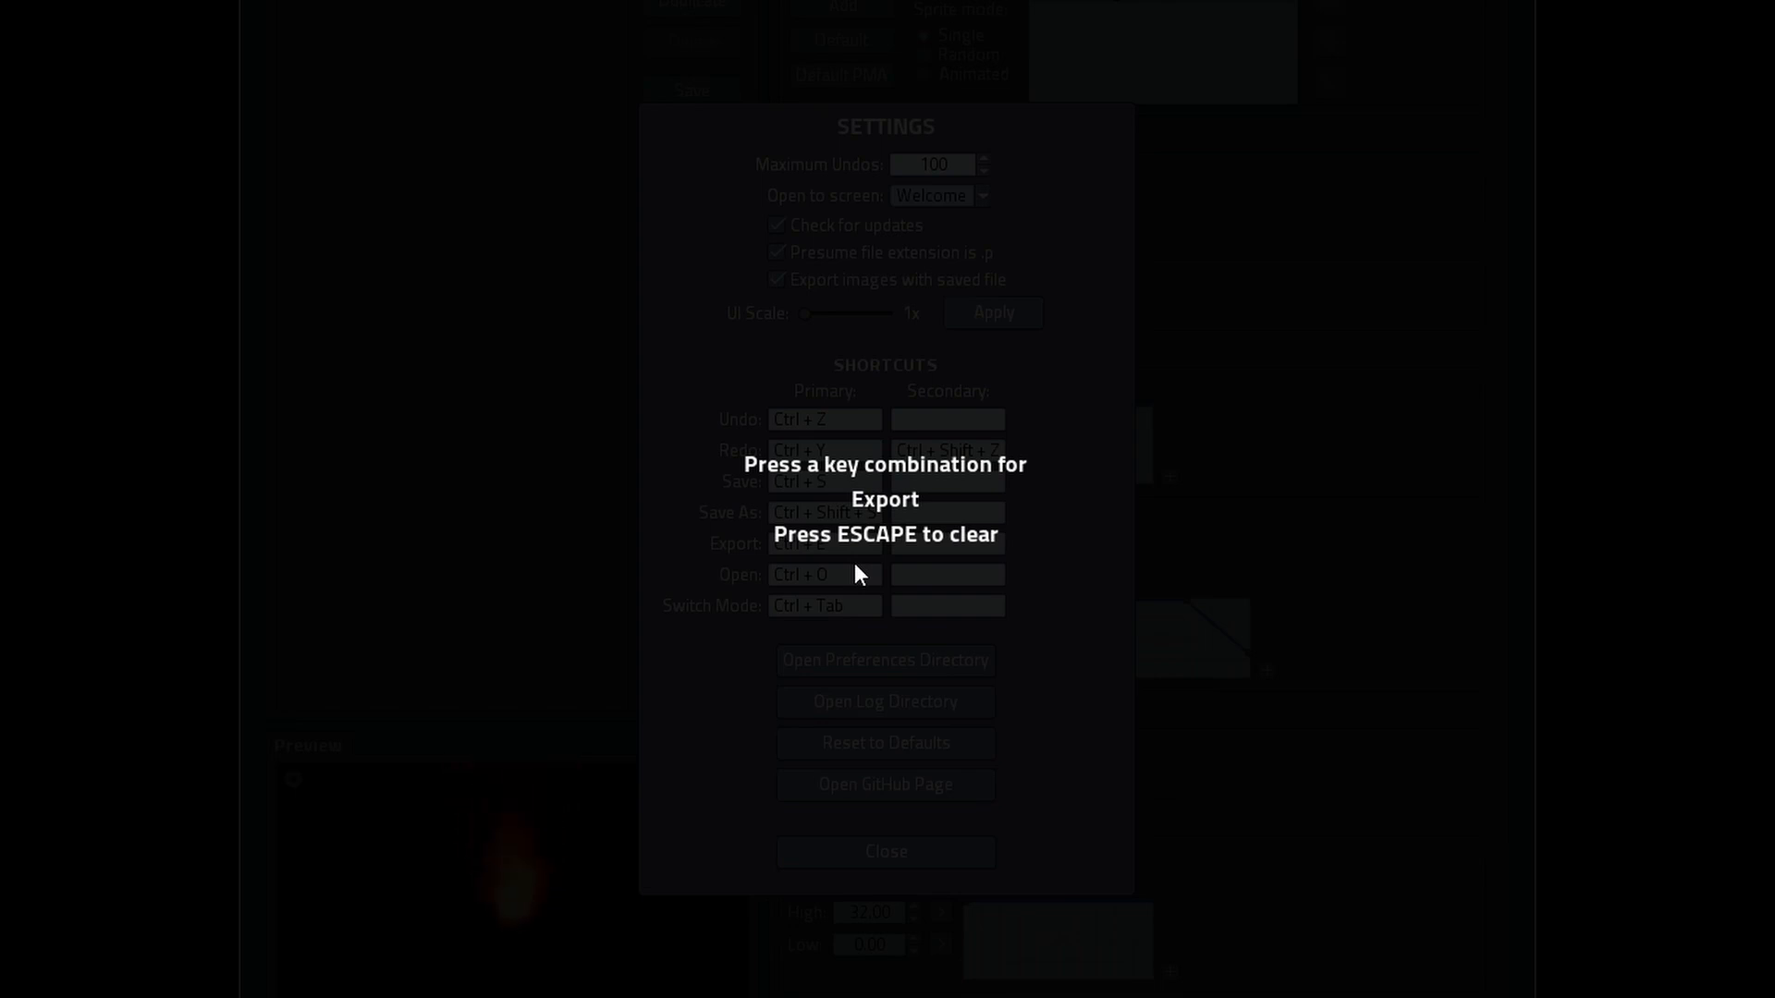
key(ctrl+s)
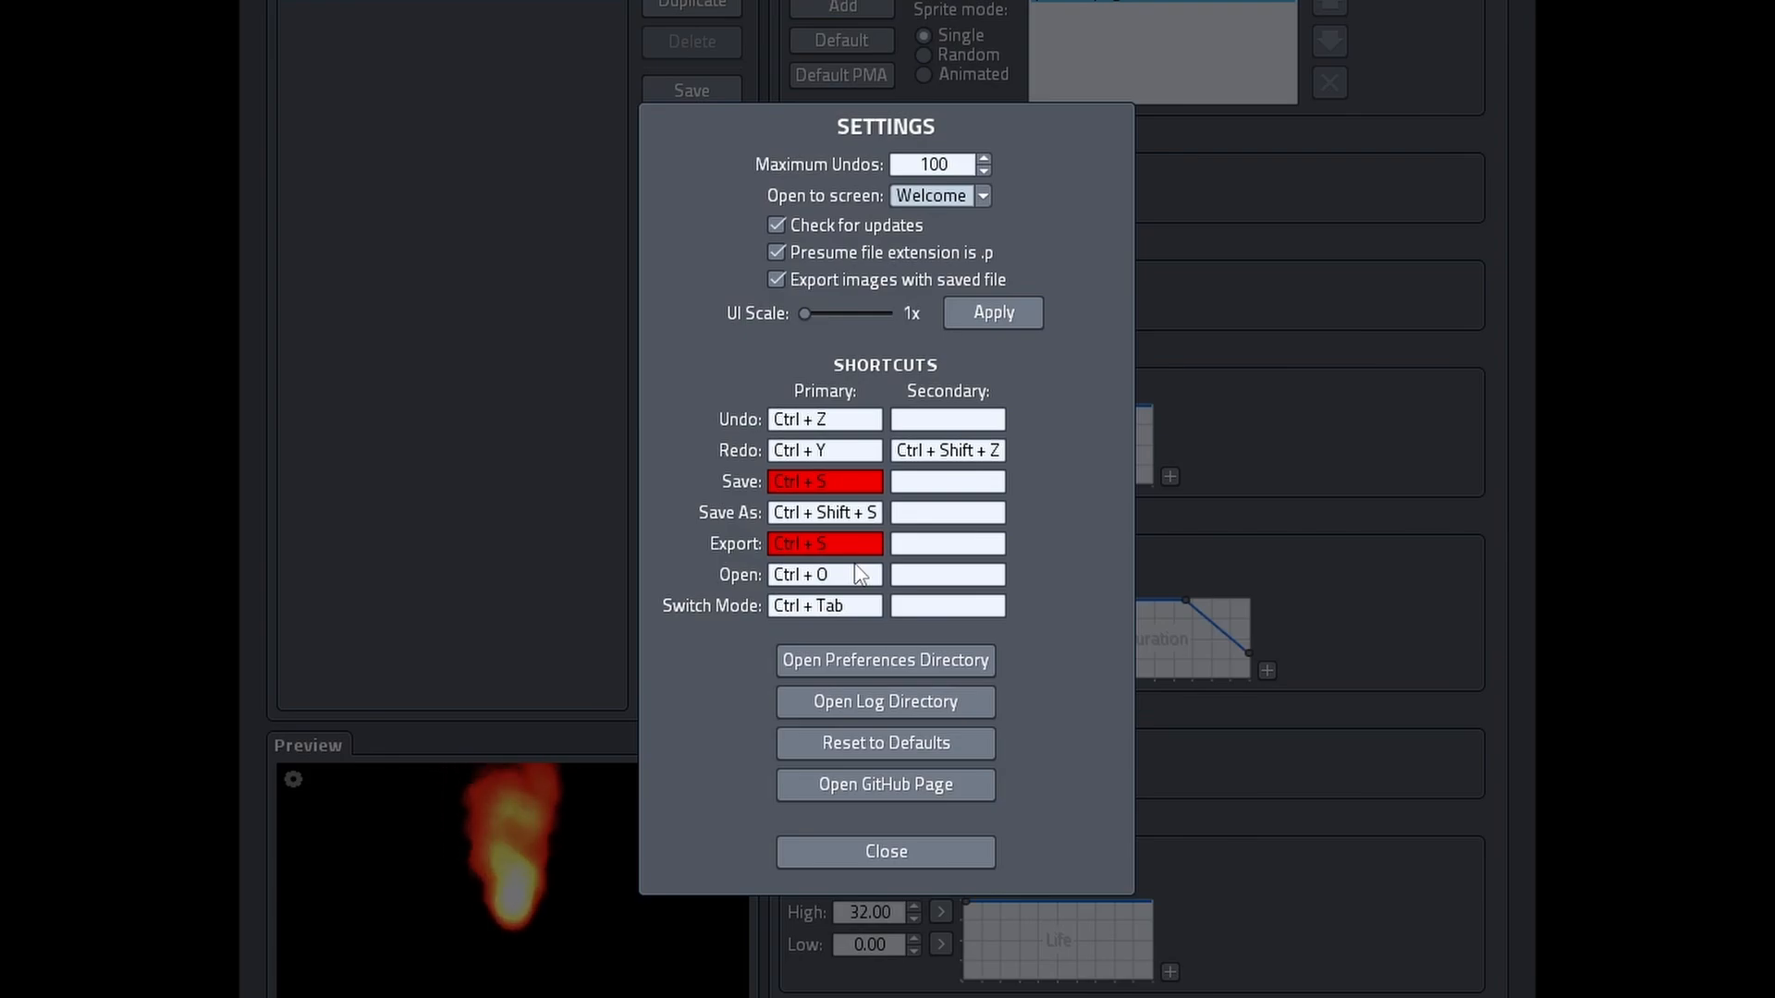
click(836, 547)
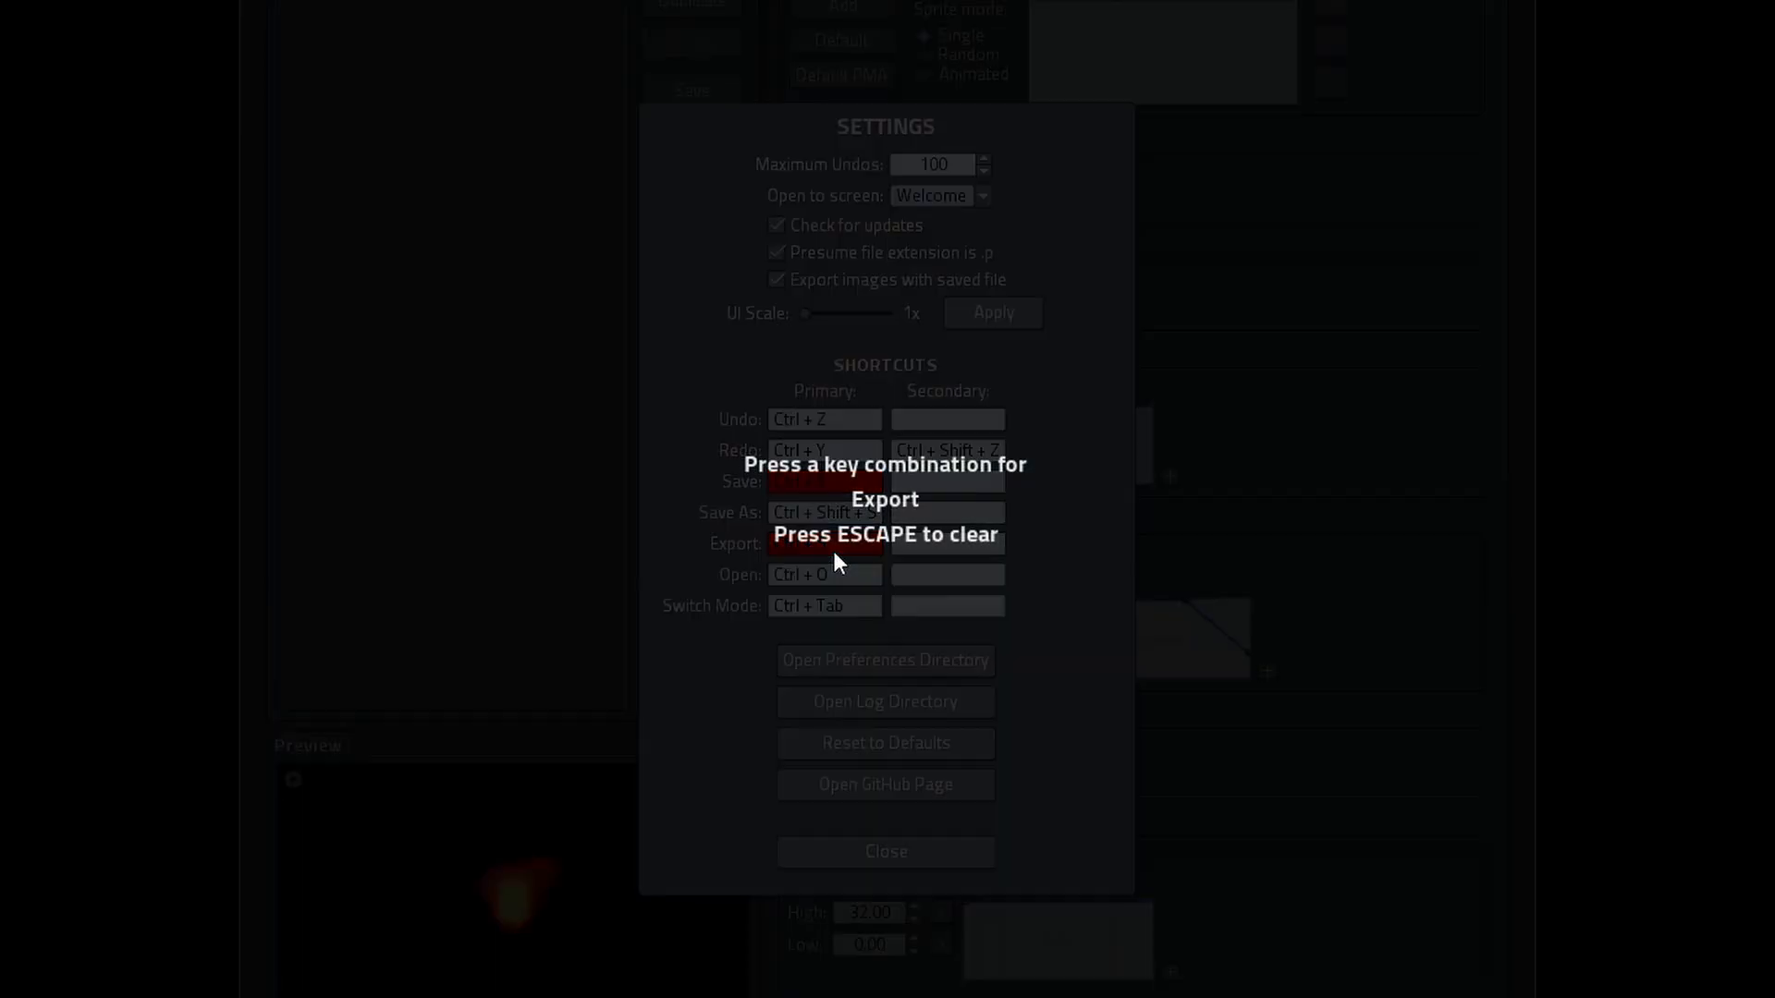
key(Escape)
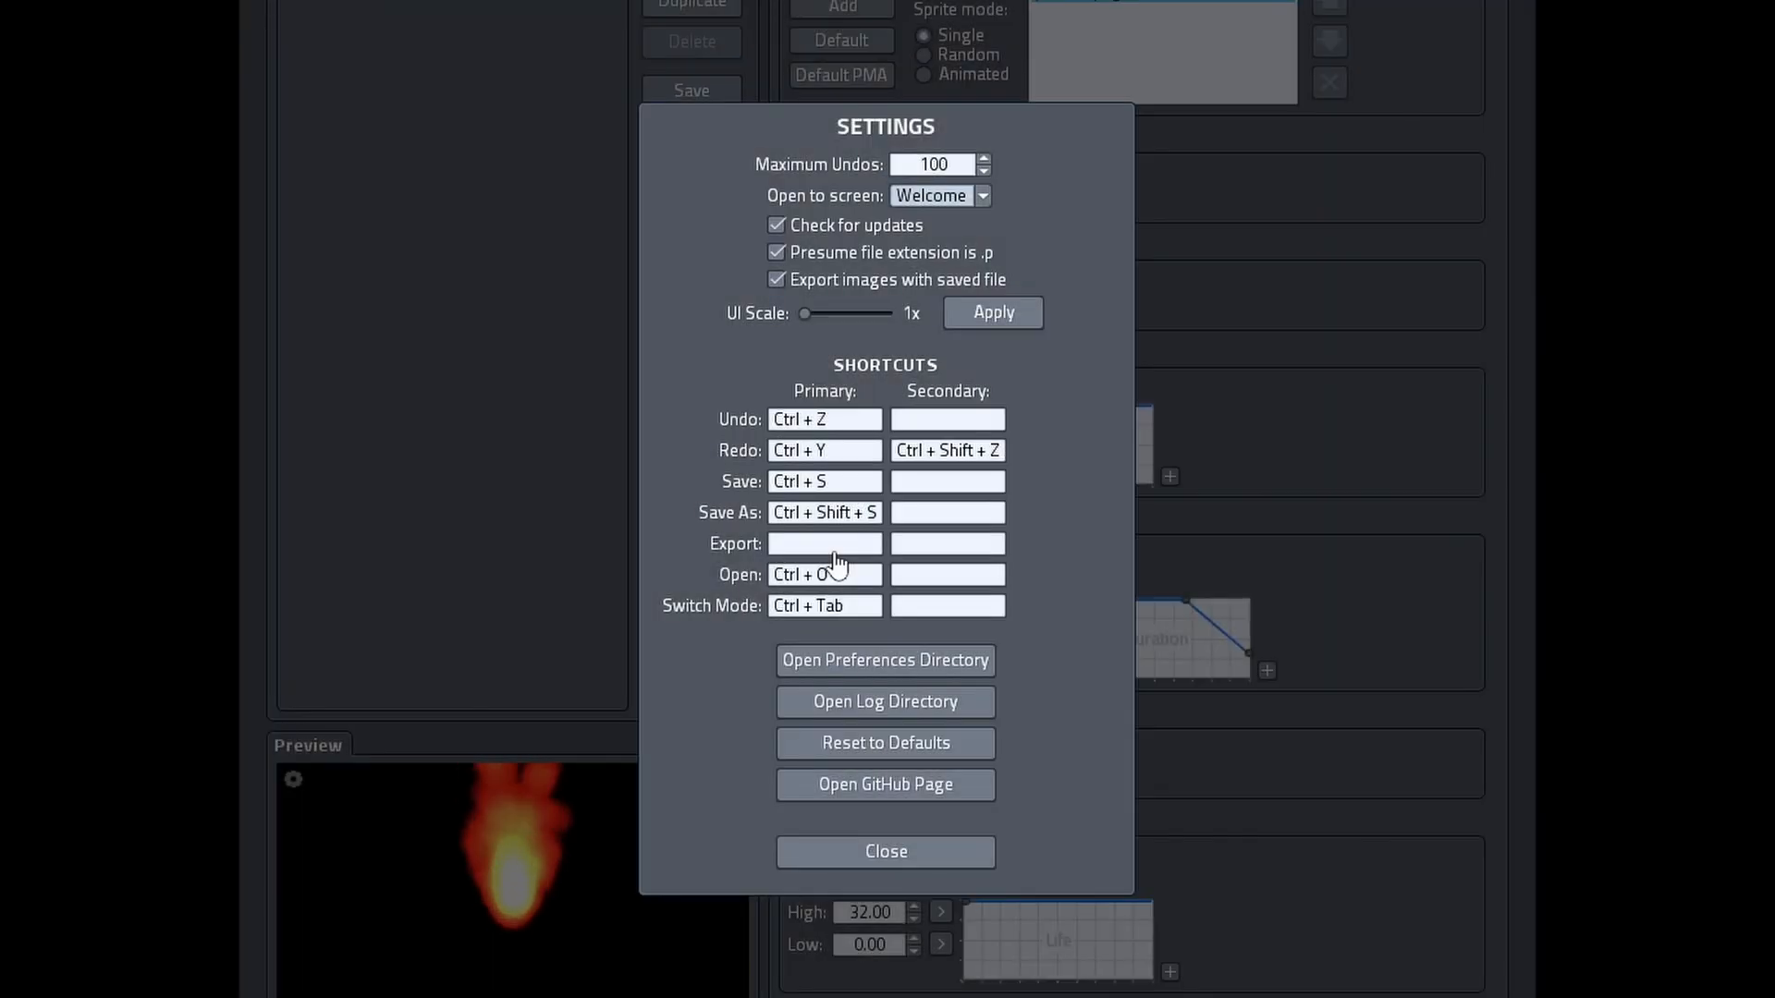
click(836, 547)
key(ctrl+e)
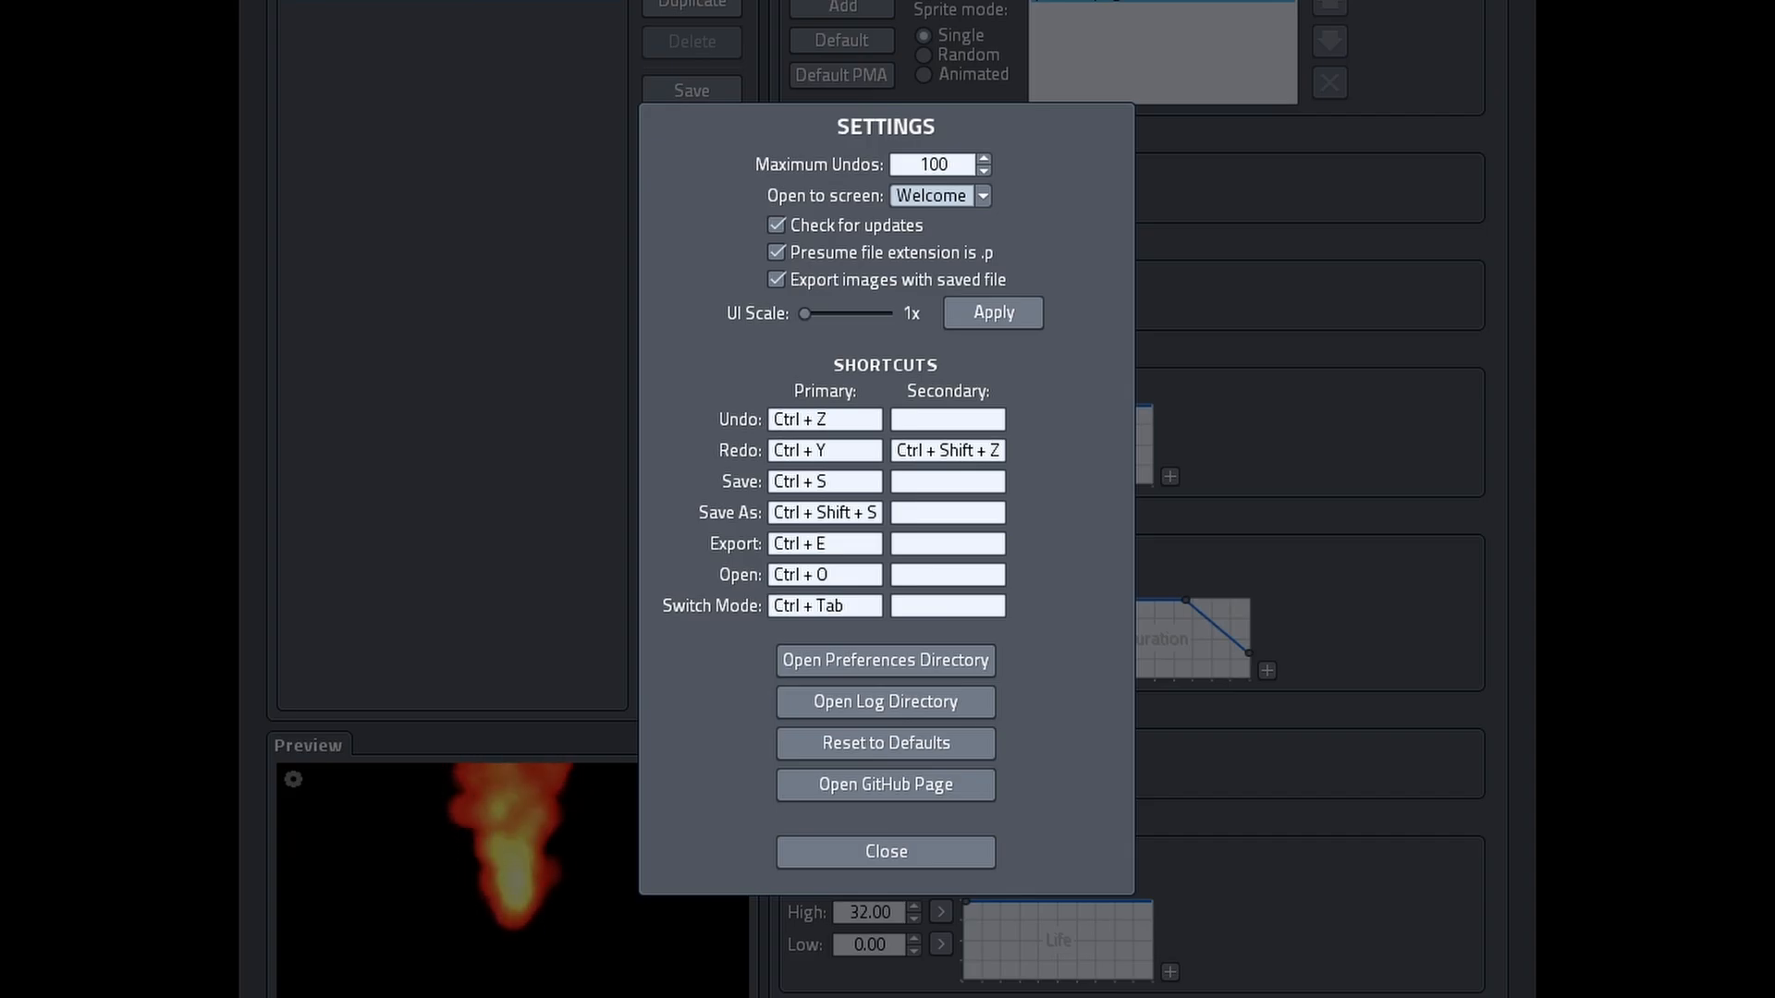
Open the preferences directory to view the GDX Particle Editor file, and open the log directory.
click(900, 661)
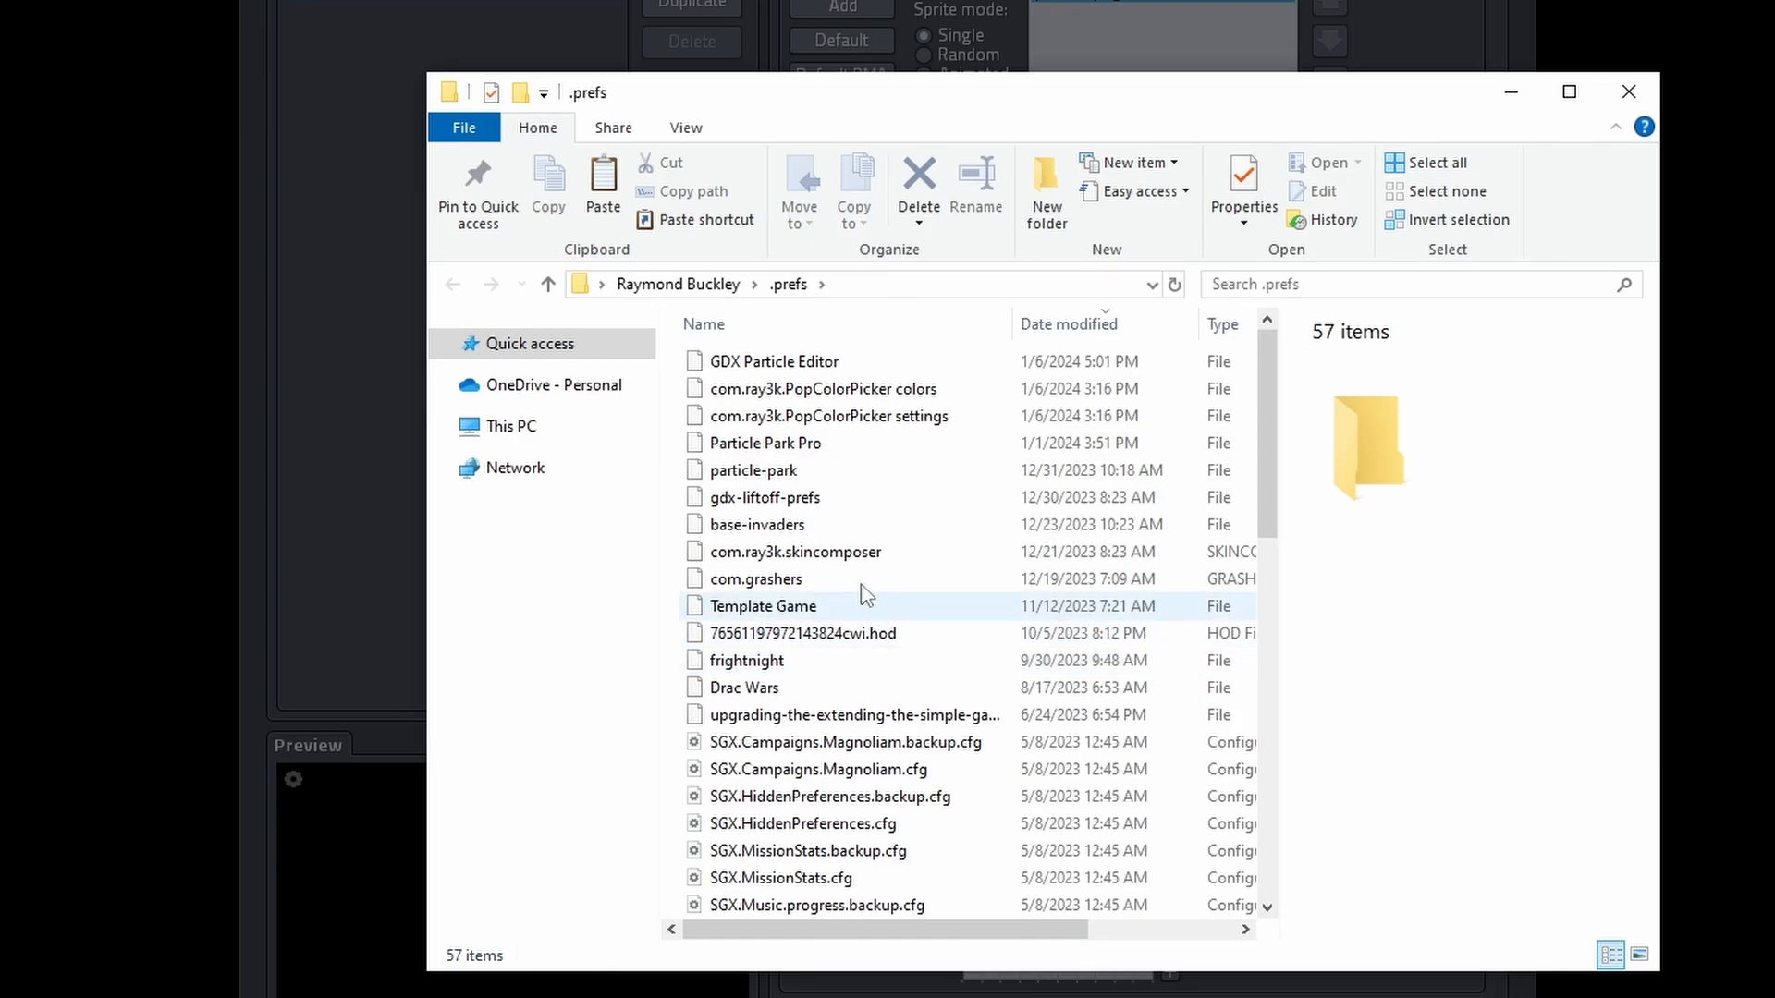
click(804, 366)
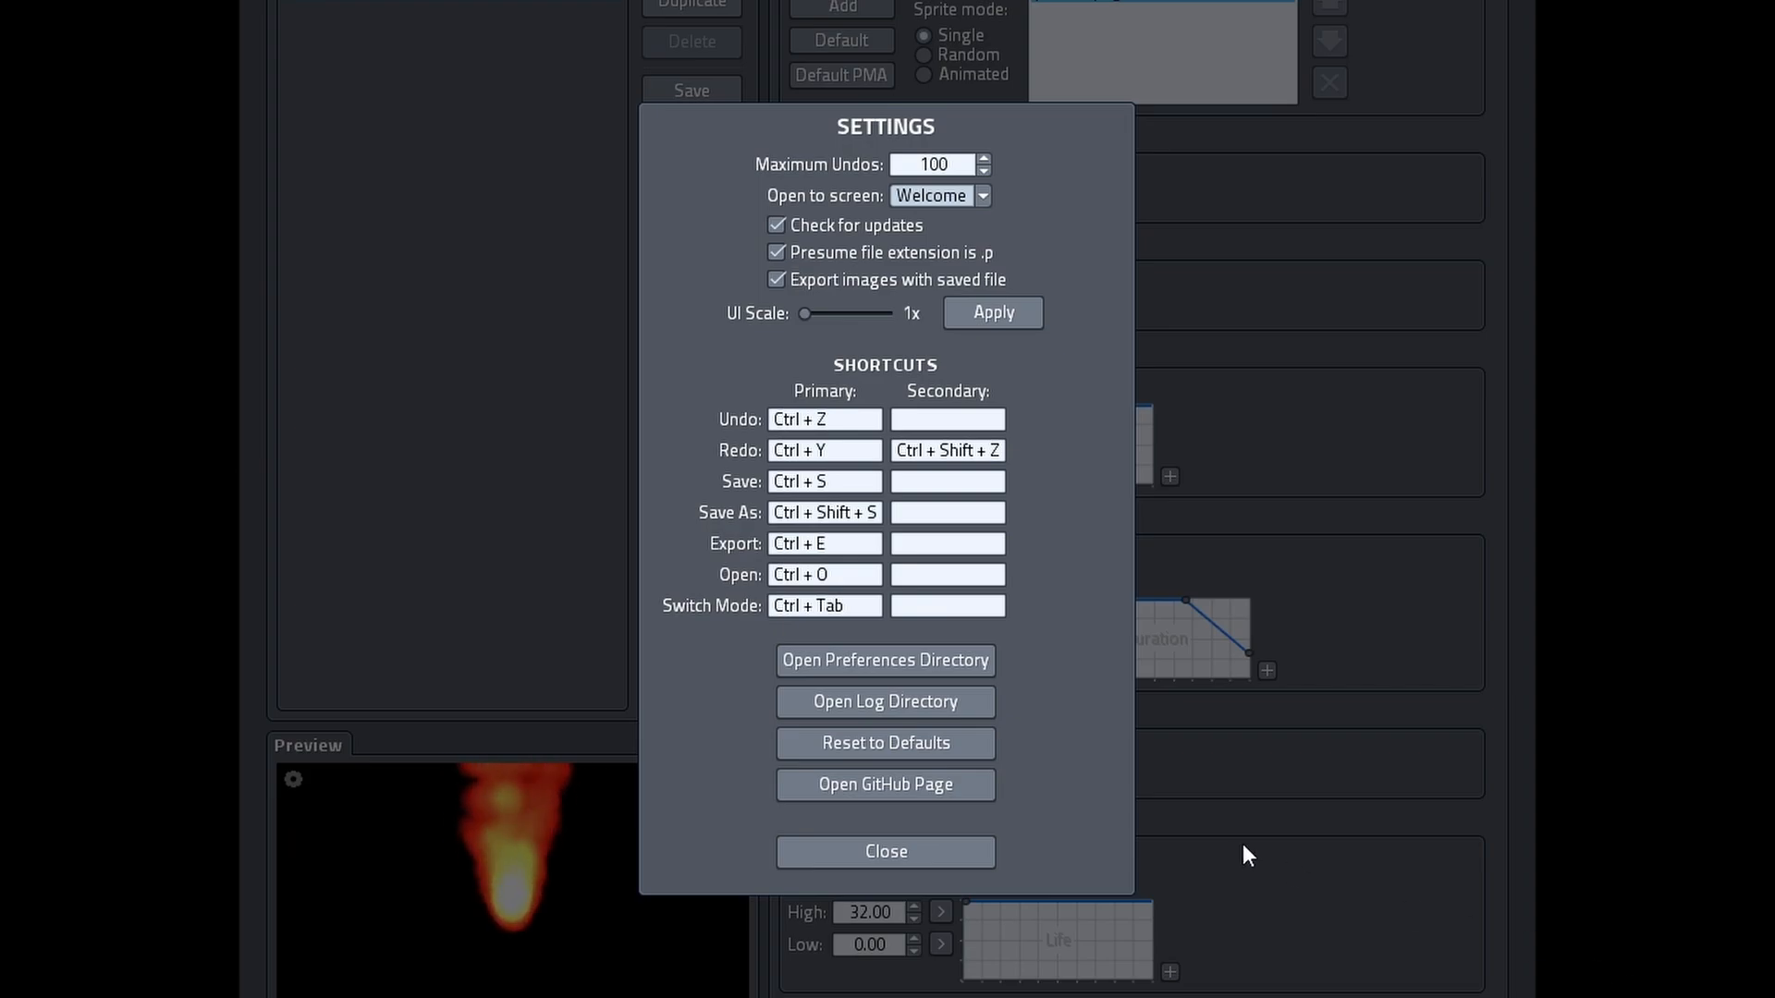
click(934, 708)
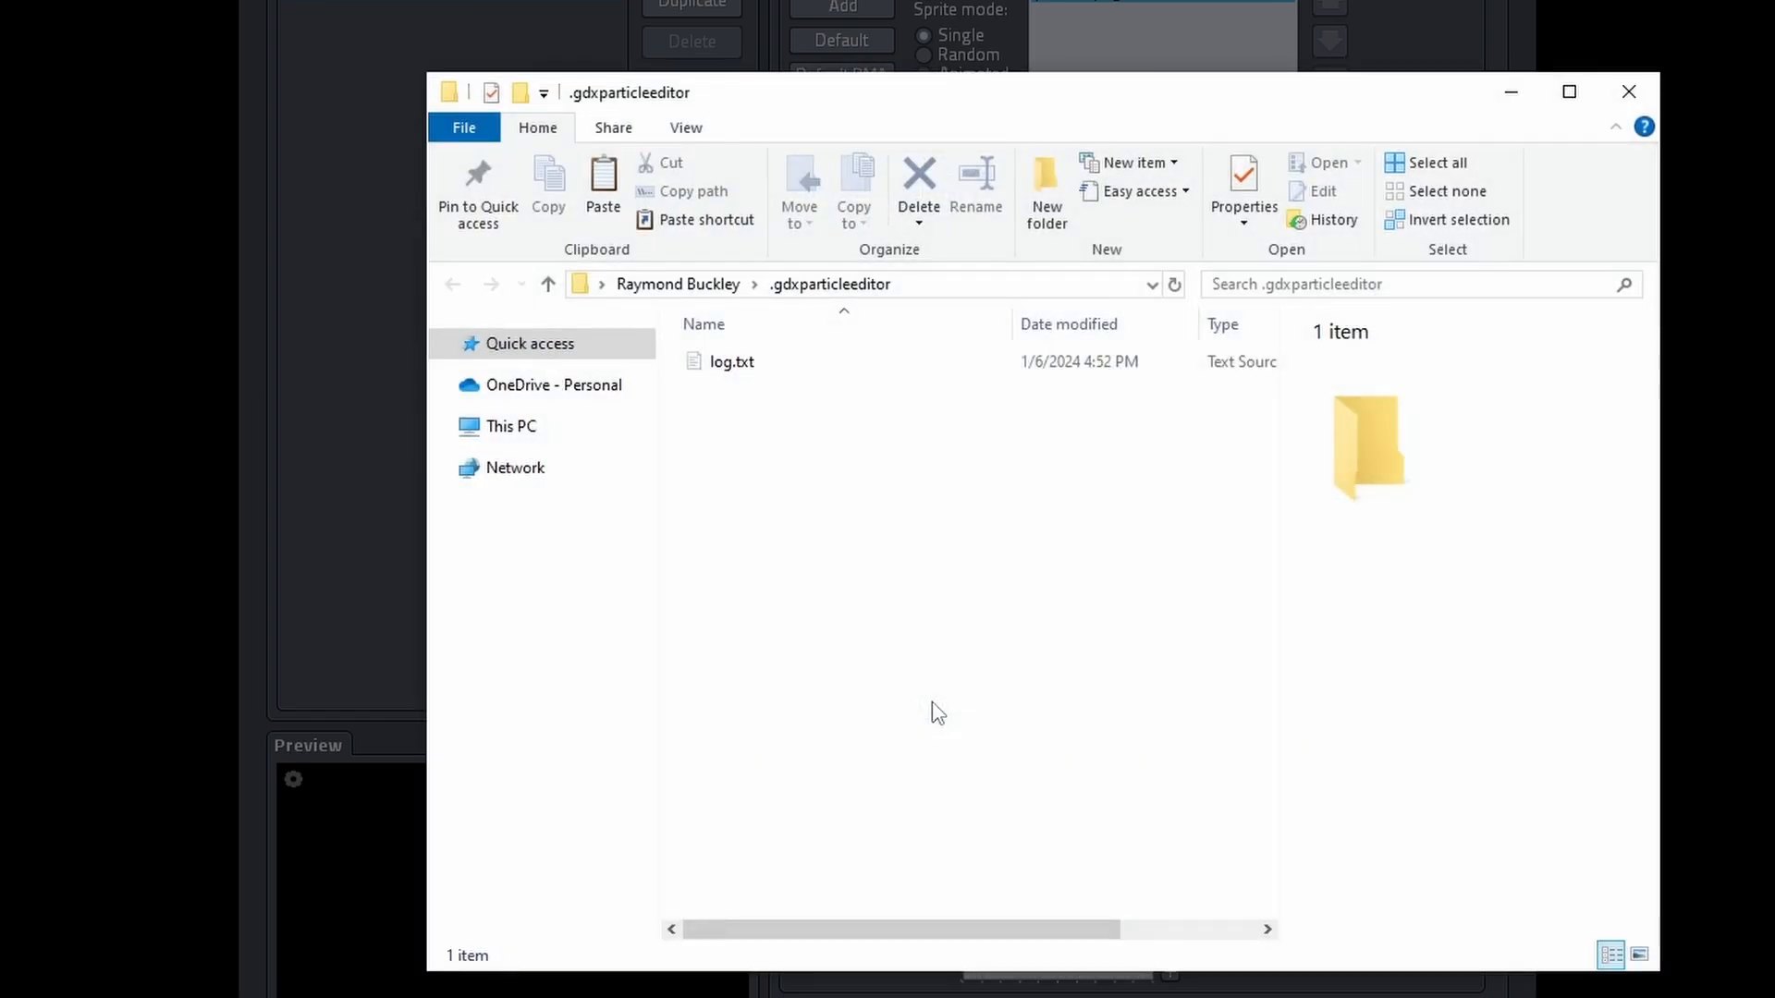